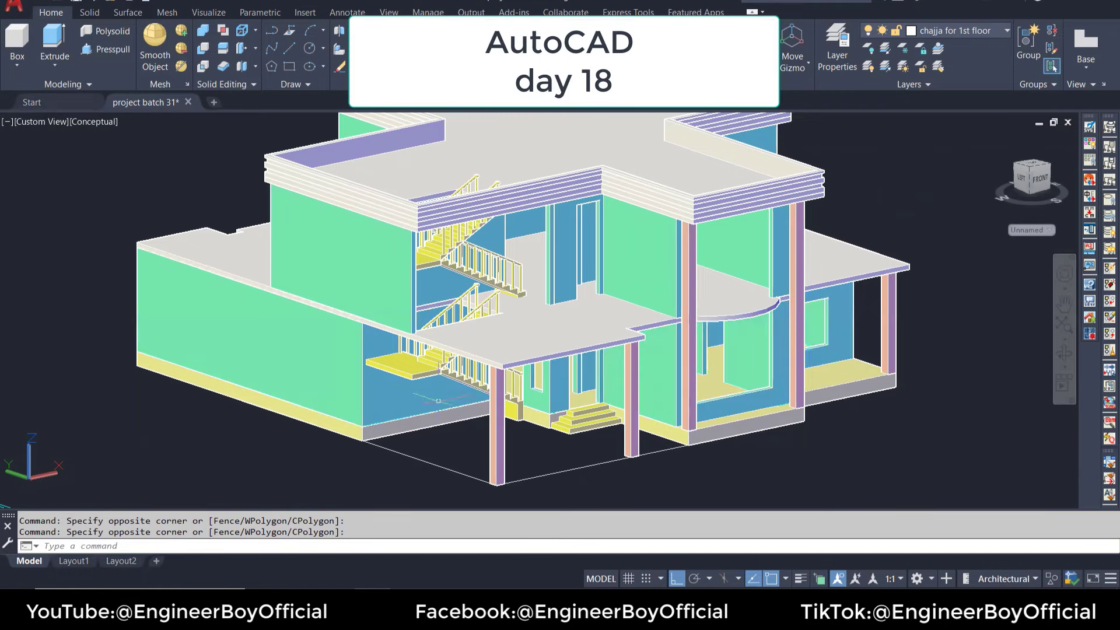
# Step: Pan and zoom the house view slightly down and to the right
pyautogui.moveTo(438, 400); pyautogui.dragTo(447, 422, button='middle')
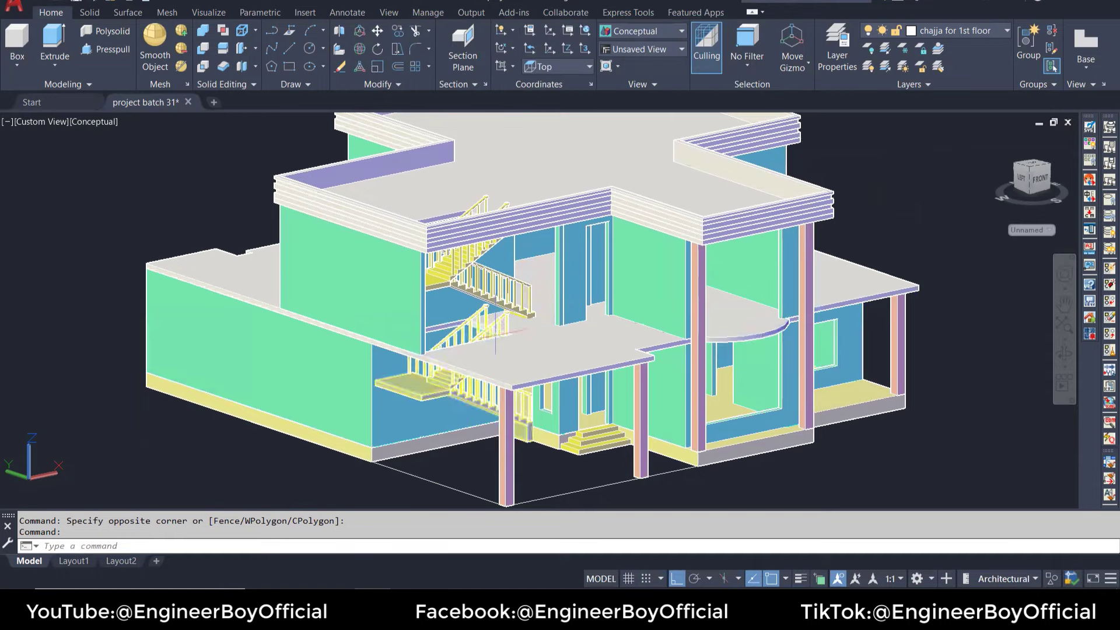
pyautogui.scroll(-2, 495, 332)
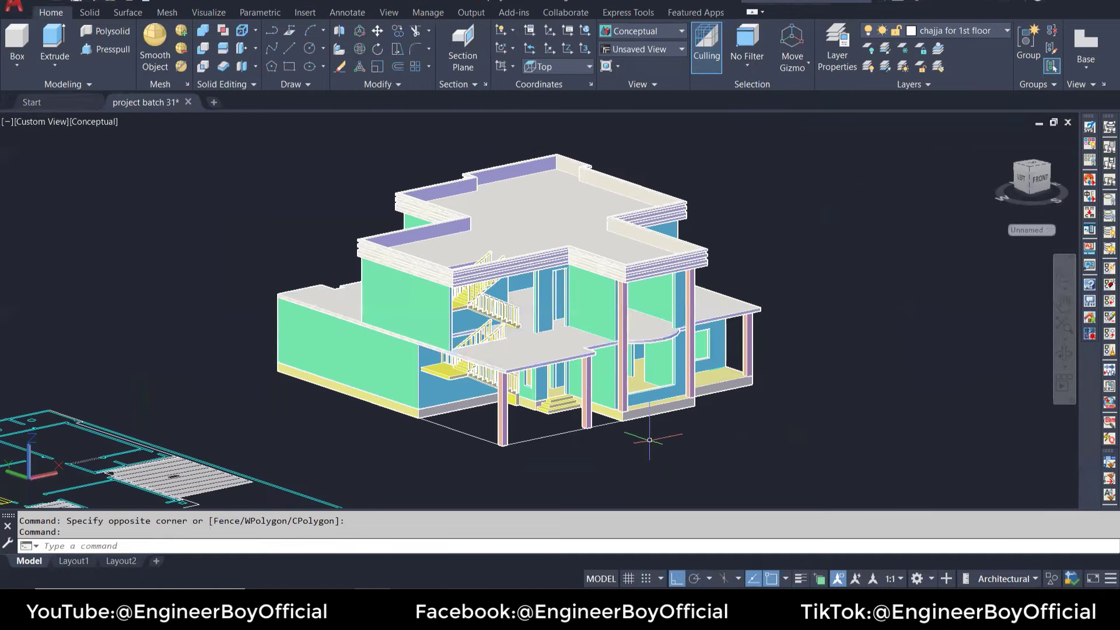
pyautogui.scroll(2, 572, 389)
# Step: Orbit the house with 3DORBIT and zoom in on the upper stair flight and first-floor slab
pyautogui.write('3do')
pyautogui.press('Return')
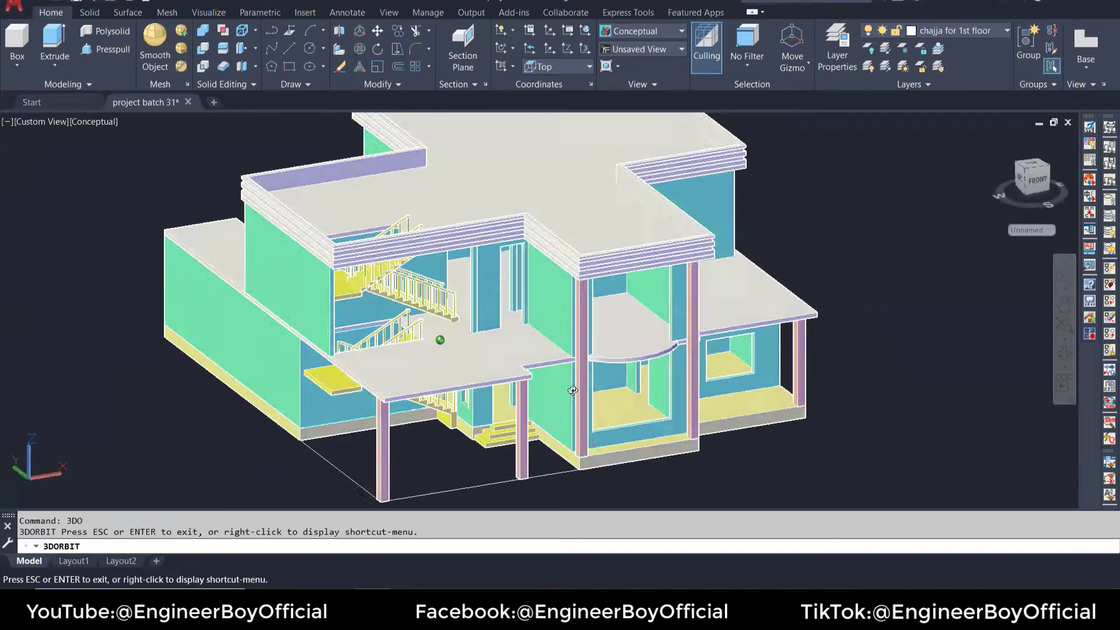
pyautogui.moveTo(569, 391)
pyautogui.mouseDown()
pyautogui.moveTo(518, 374)
pyautogui.moveTo(469, 378)
pyautogui.moveTo(566, 380)
pyautogui.mouseUp()
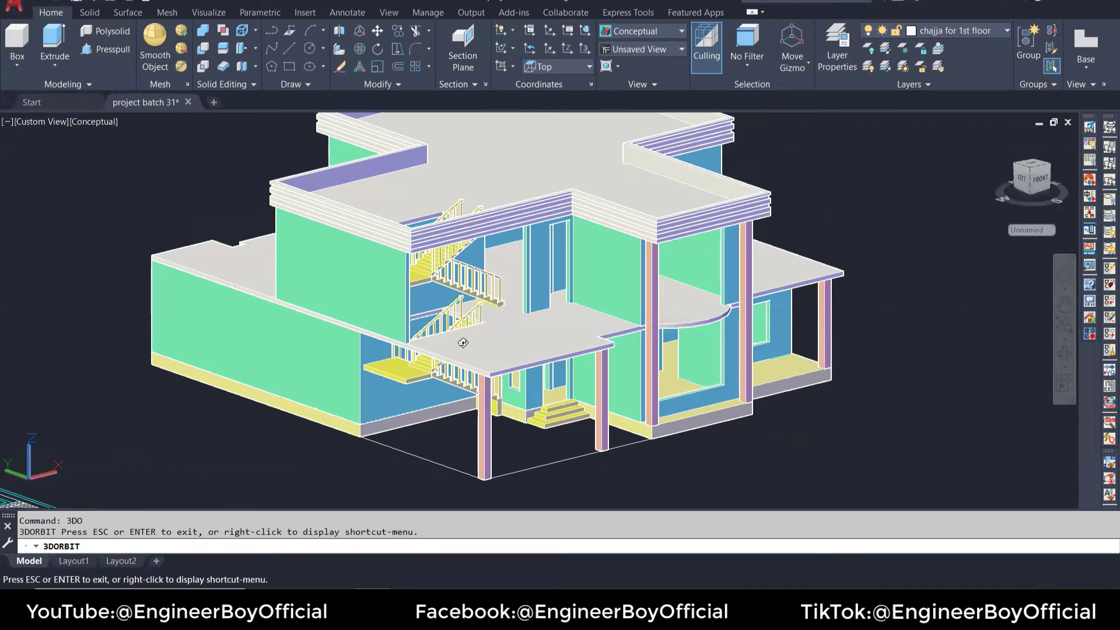
pyautogui.moveTo(463, 342)
pyautogui.mouseDown()
pyautogui.moveTo(438, 338)
pyautogui.moveTo(473, 343)
pyautogui.mouseUp()
pyautogui.scroll(5, 534, 339)
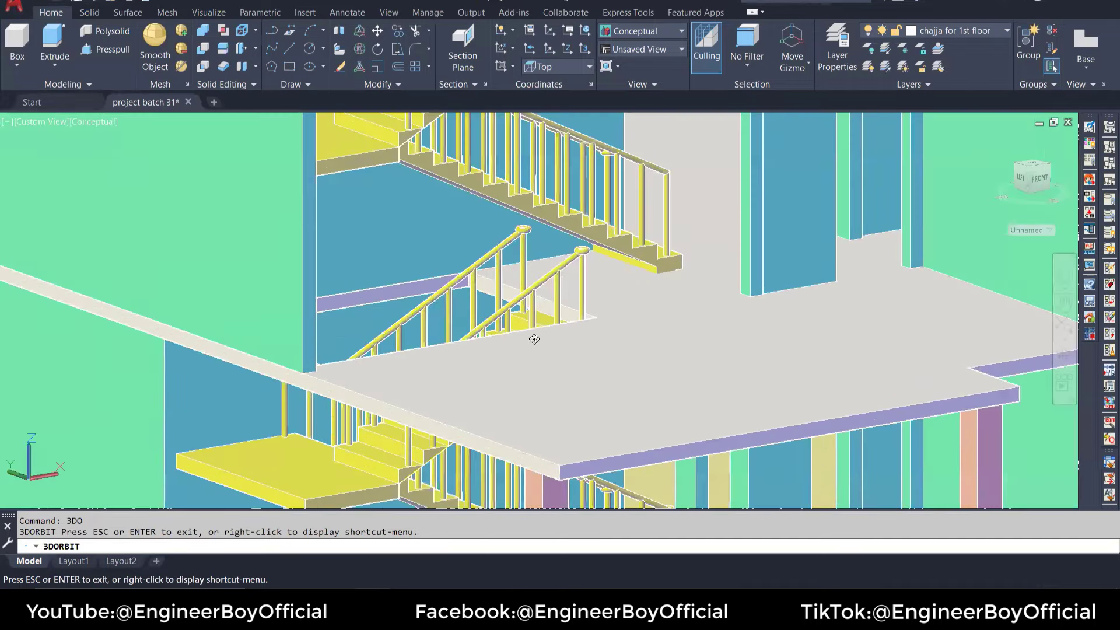
pyautogui.press('Escape')
pyautogui.moveTo(661, 292); pyautogui.dragTo(605, 391, button='middle')
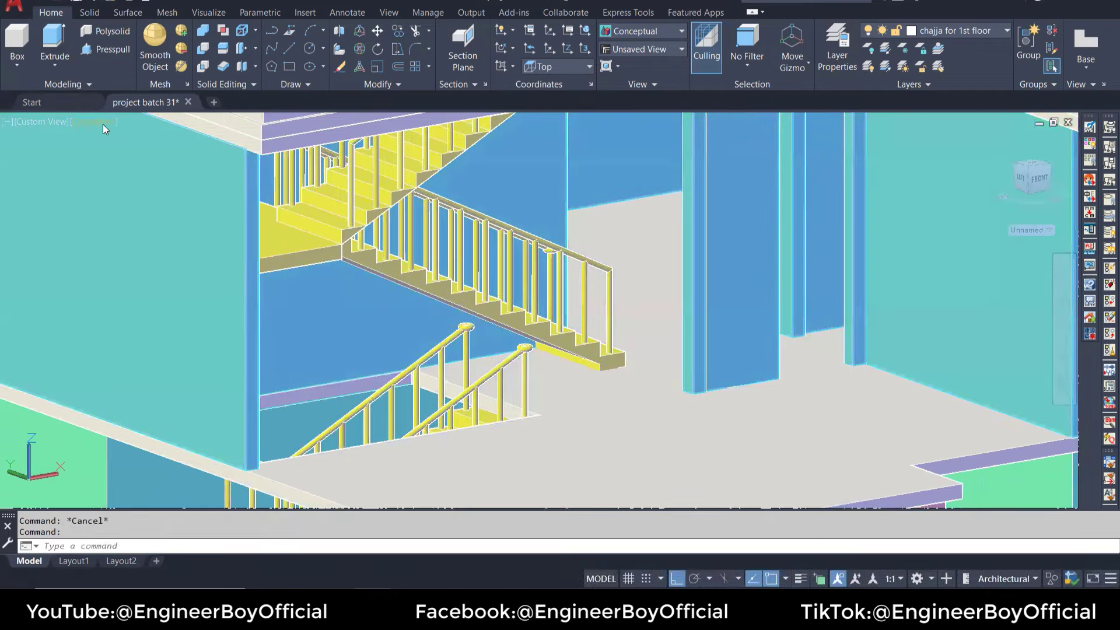
# Step: Switch the visual style to 2D Wireframe
pyautogui.click(103, 124)
pyautogui.click(140, 154)
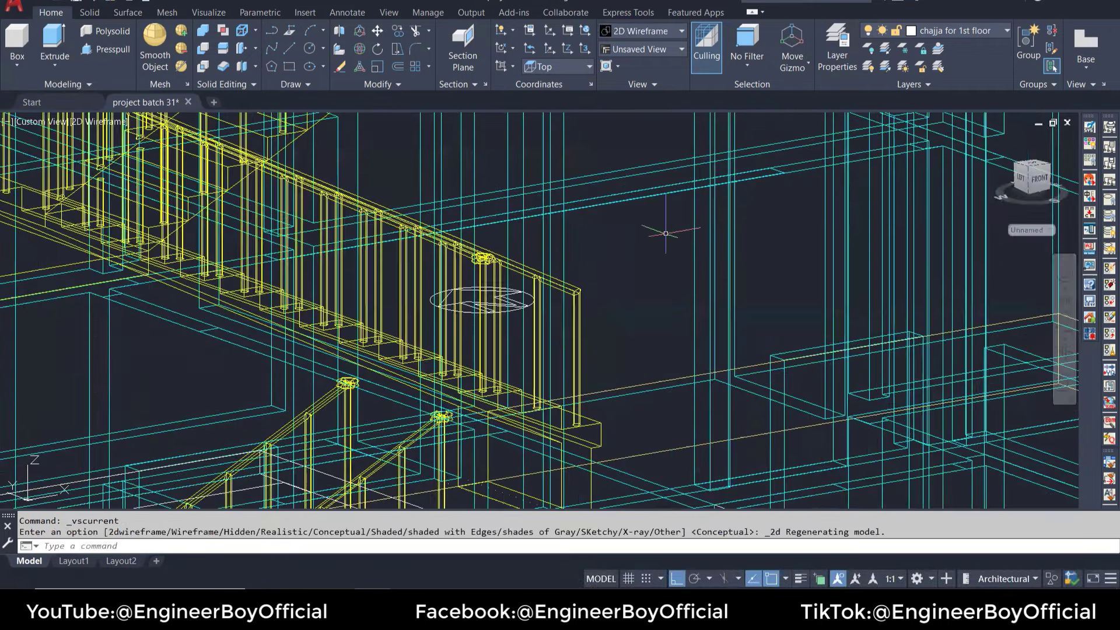
pyautogui.scroll(2, 671, 233)
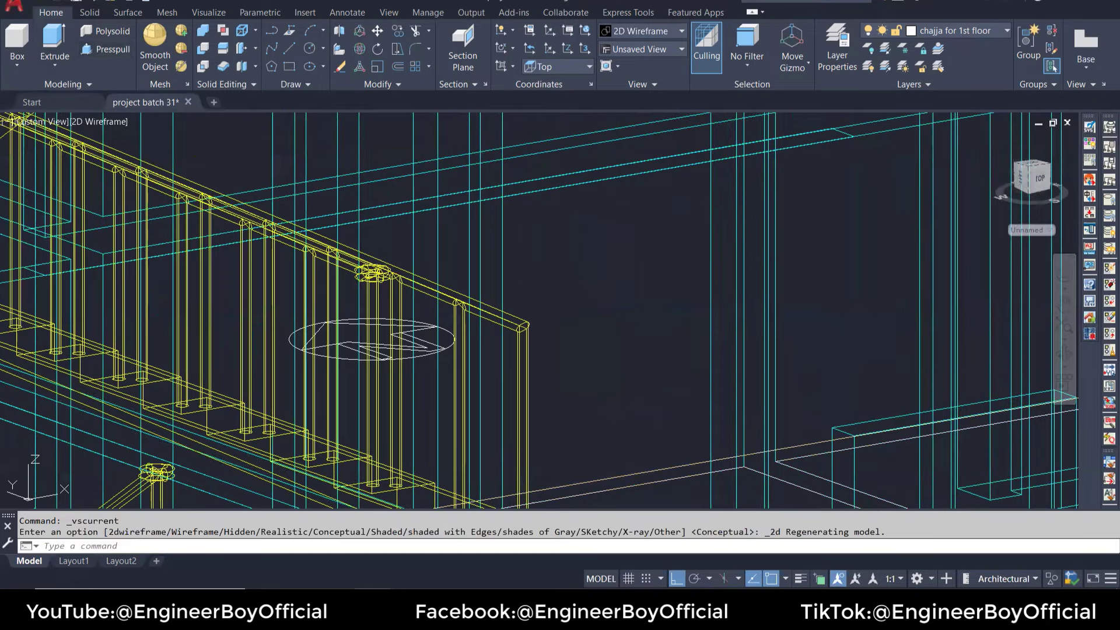
# Step: Press-pull the bounded area near the stairs to a set height
pyautogui.click(97, 51)
pyautogui.click(726, 268)
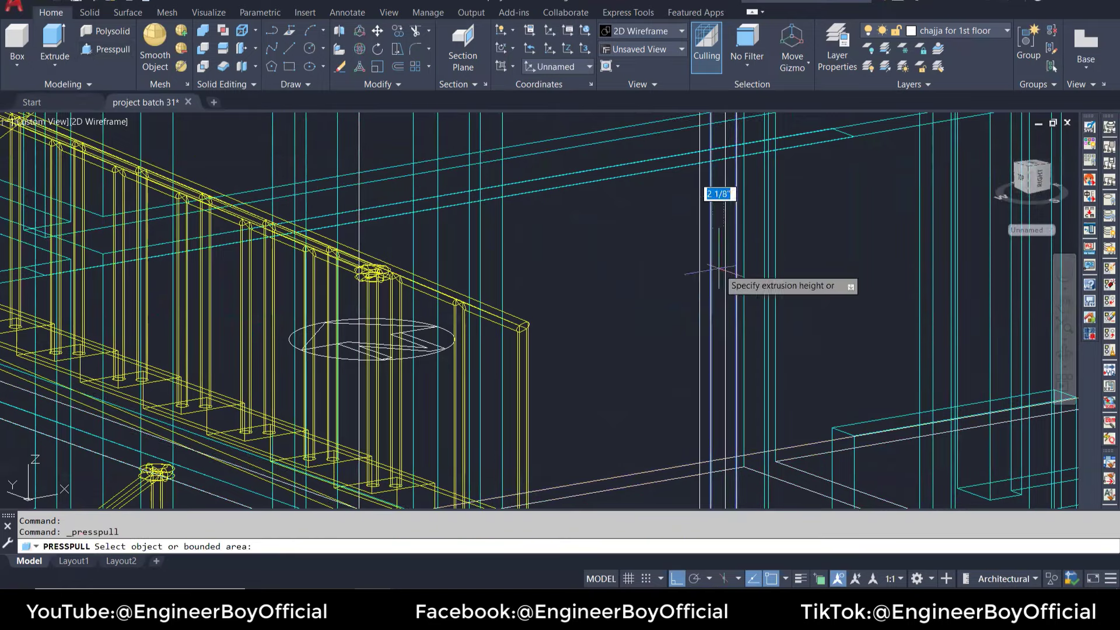
pyautogui.scroll(-3, 671, 269)
pyautogui.scroll(-3, 606, 285)
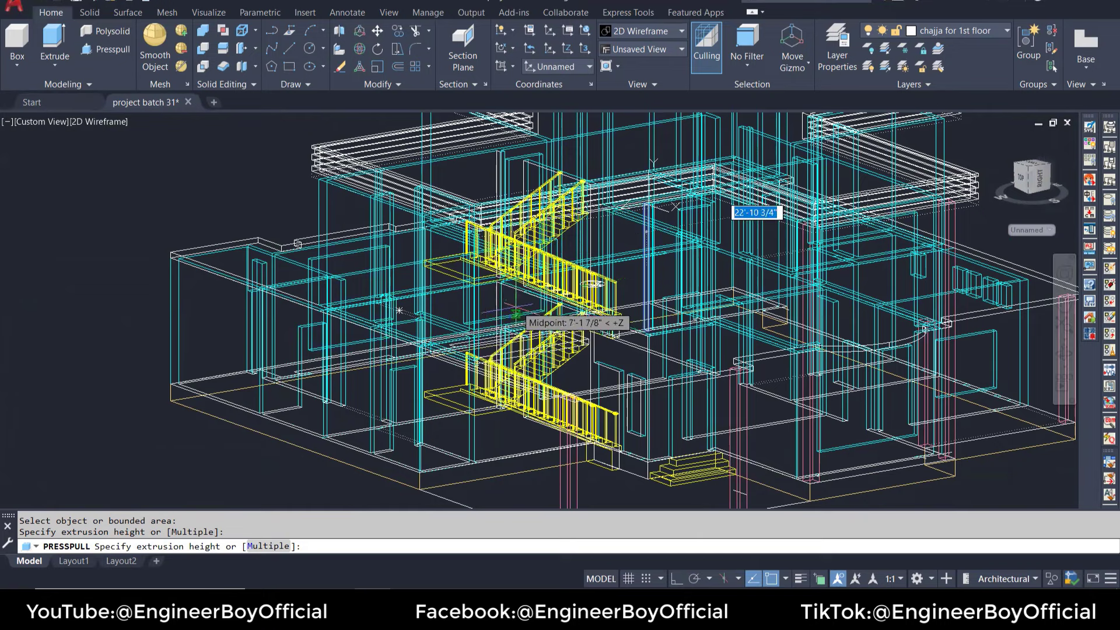
pyautogui.click(514, 314)
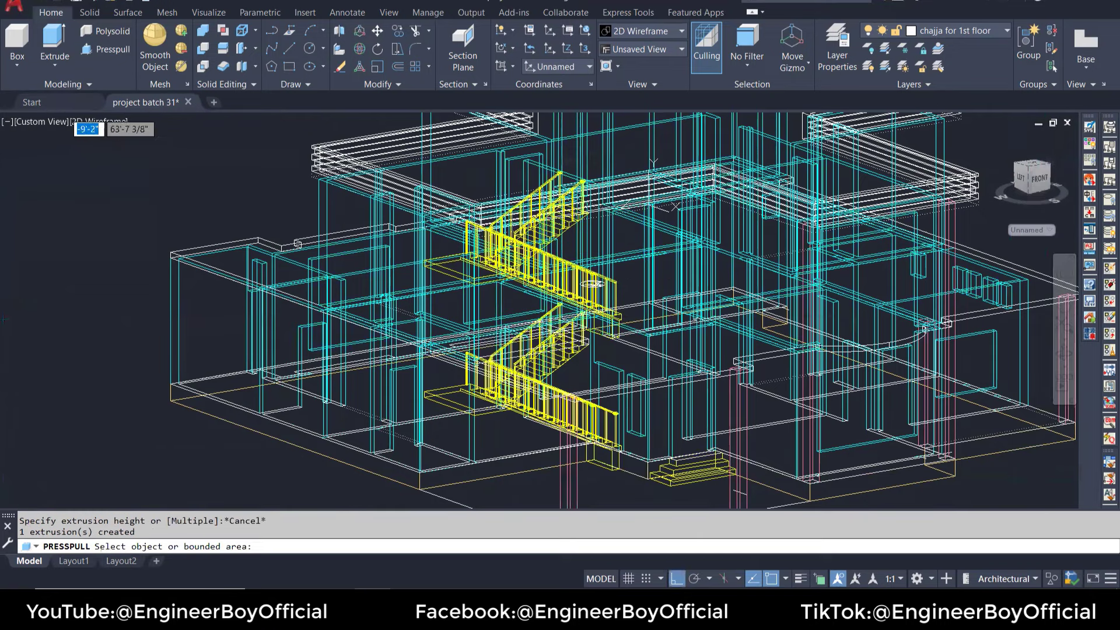
pyautogui.press('Return')
# Step: Return the model to the Conceptual visual style
pyautogui.click(105, 125)
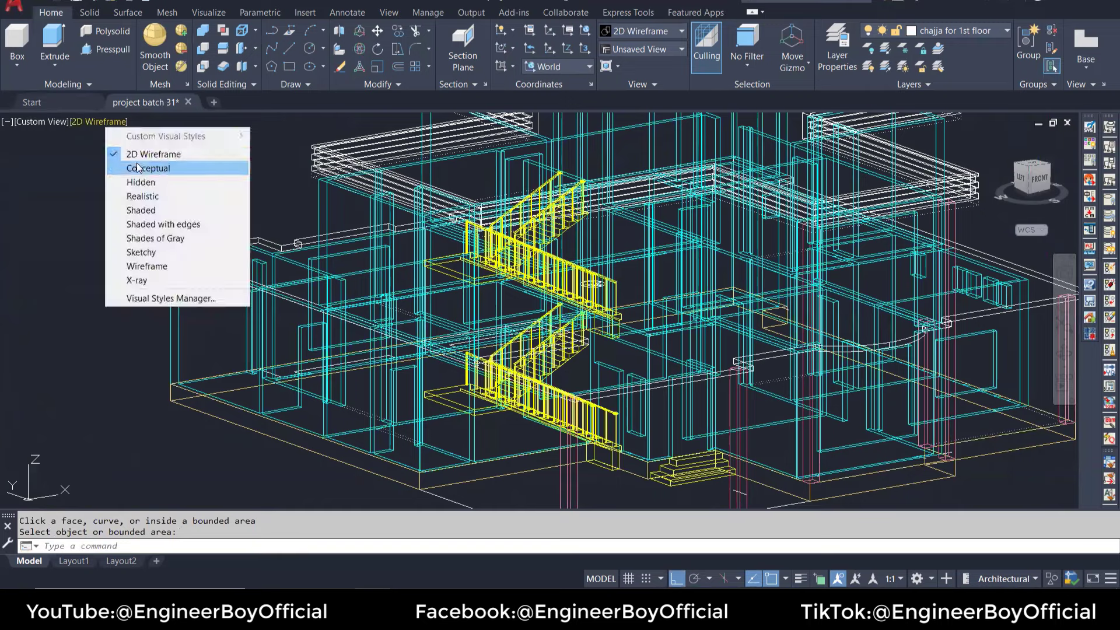
pyautogui.click(139, 165)
pyautogui.scroll(6, 437, 350)
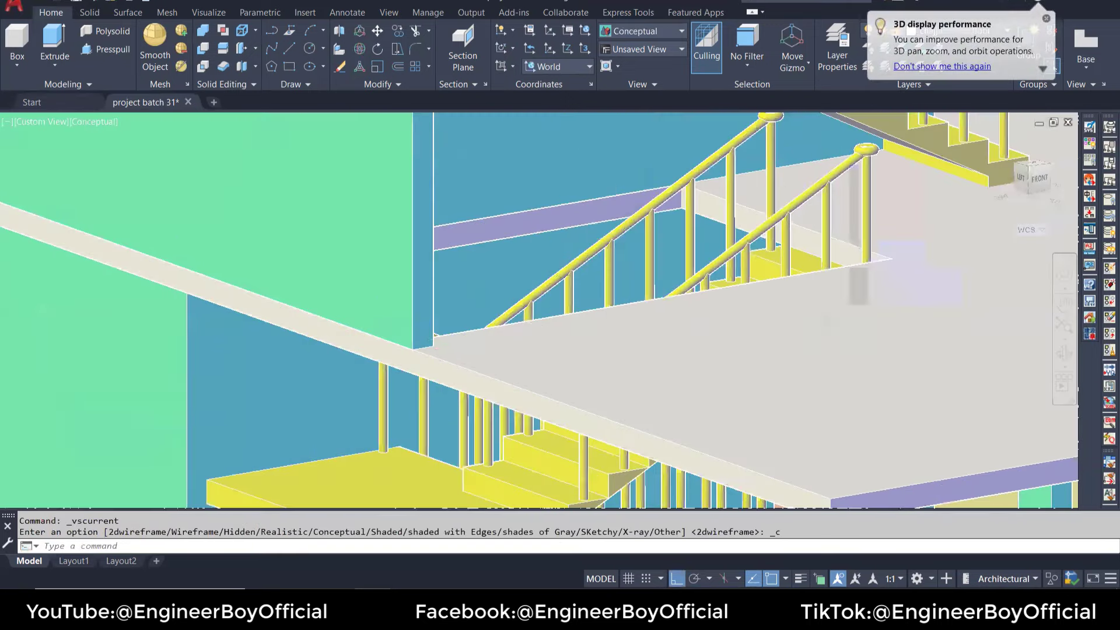
# Step: Use Color Edges to make the wall-to-blue-column edge beside the staircase green
pyautogui.scroll(2, 435, 350)
pyautogui.scroll(2, 418, 342)
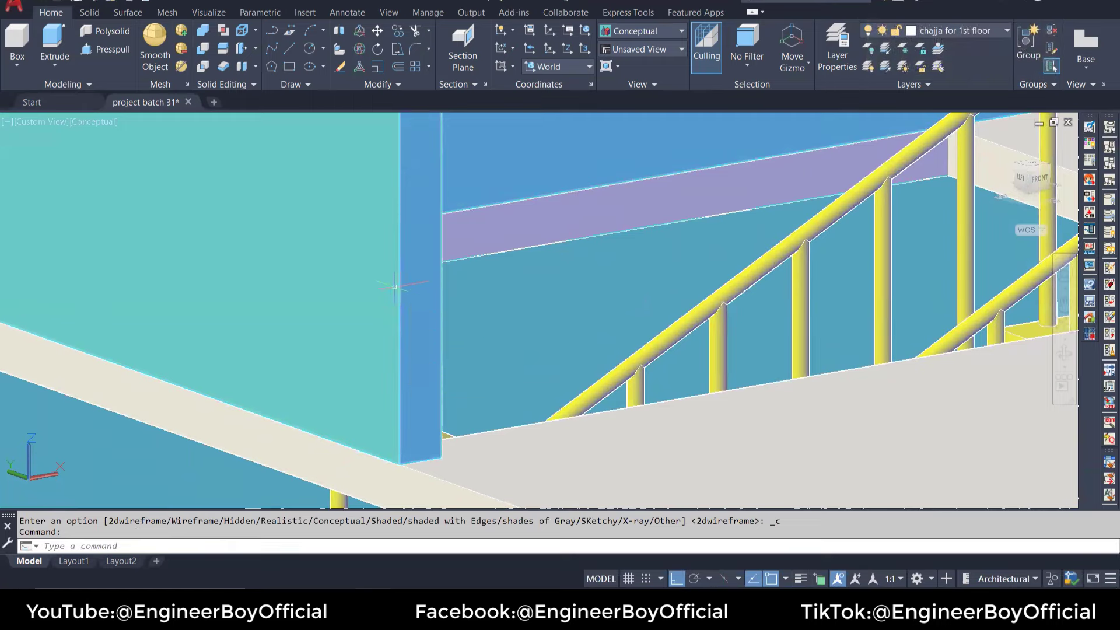
pyautogui.click(255, 33)
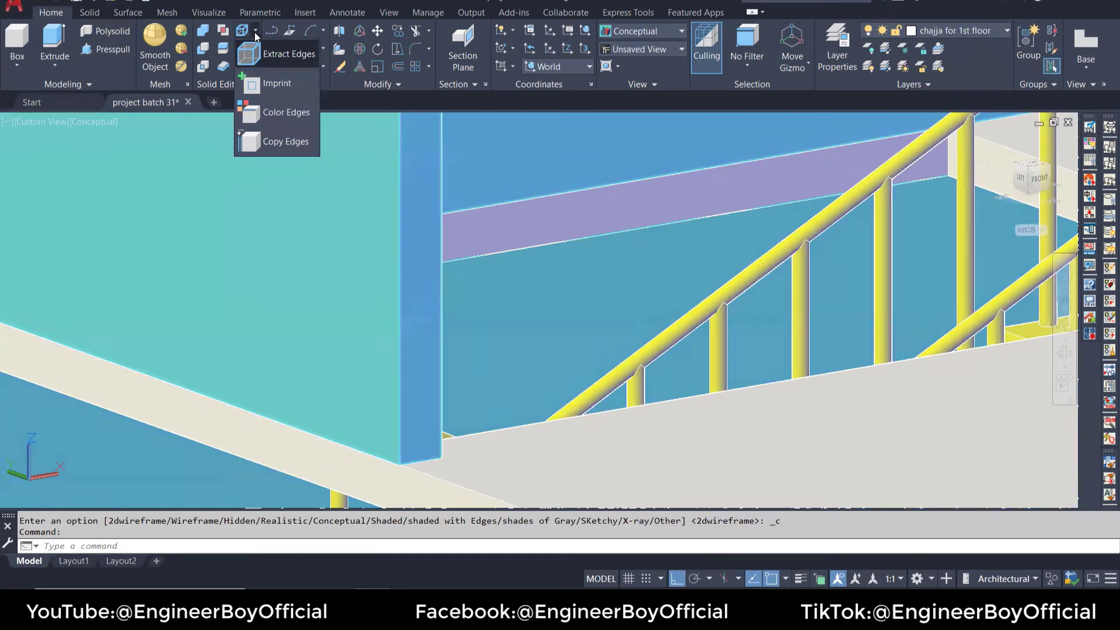
pyautogui.click(296, 117)
pyautogui.click(400, 262)
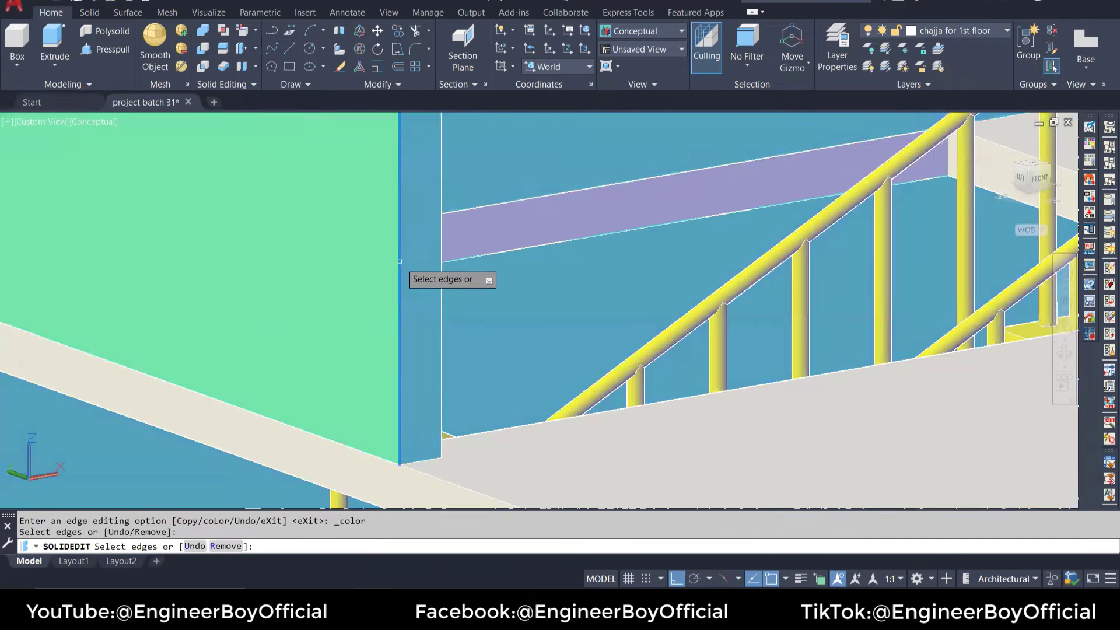
pyautogui.press('Return')
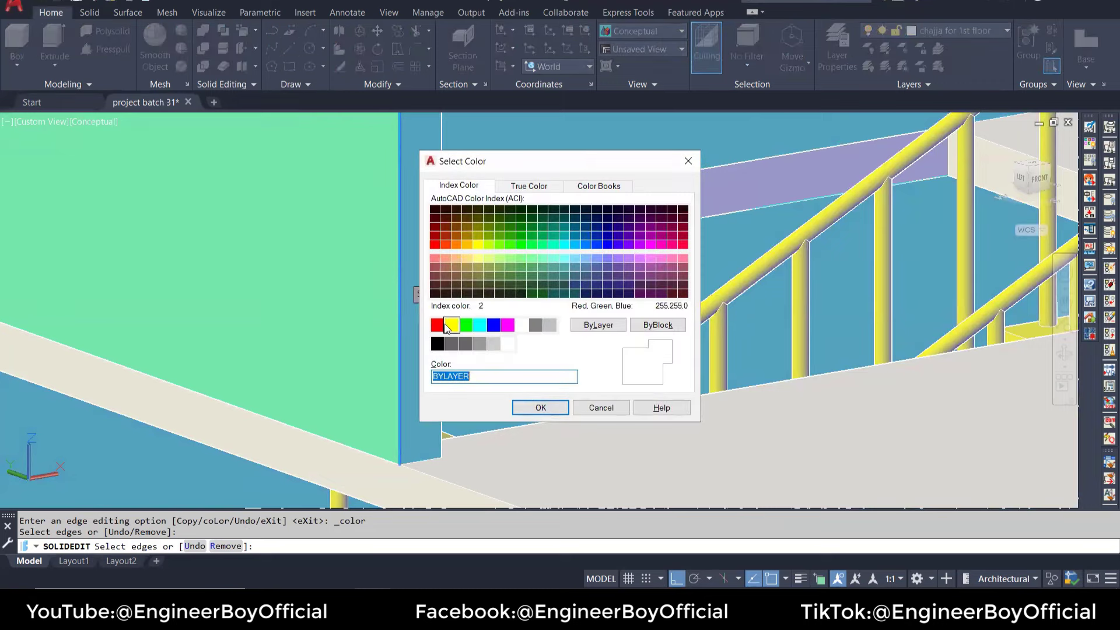
pyautogui.click(465, 326)
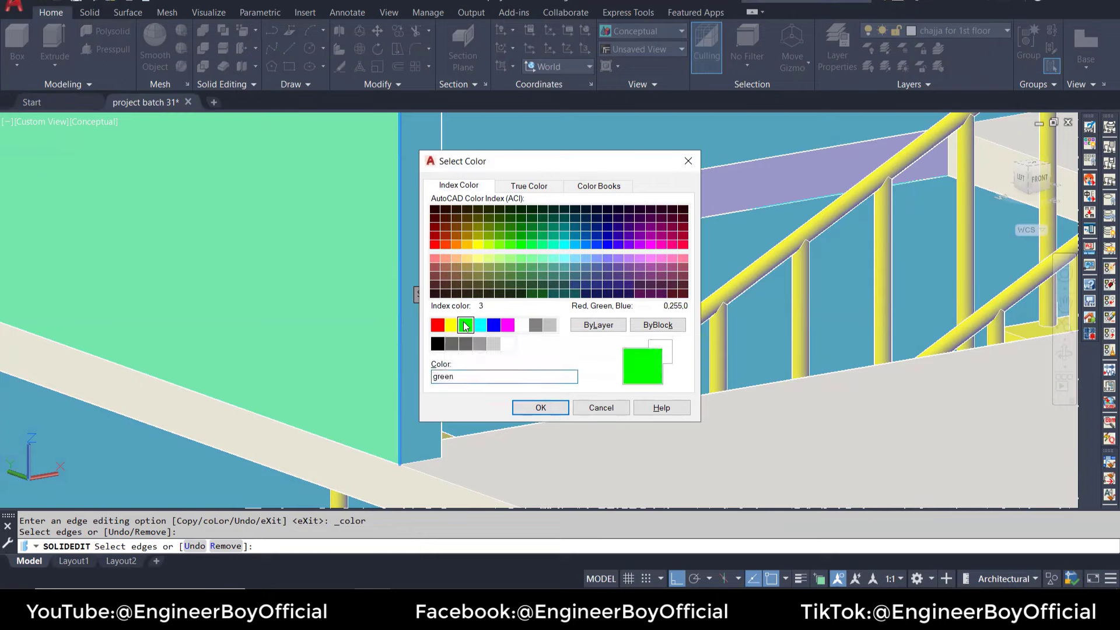
pyautogui.click(549, 408)
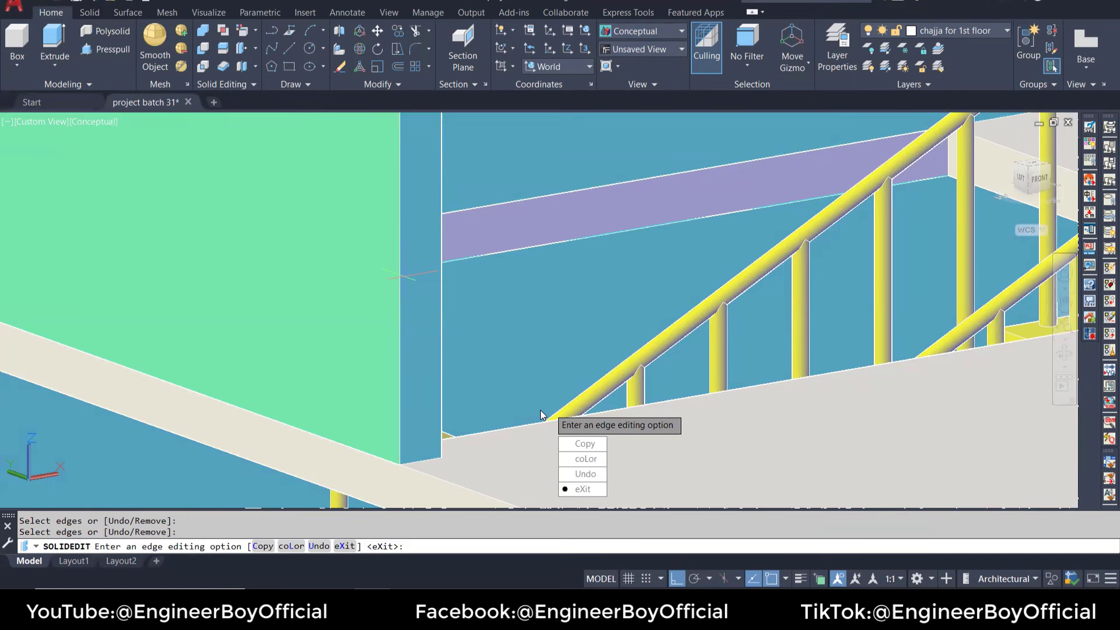
pyautogui.press('Escape')
pyautogui.press('Escape')
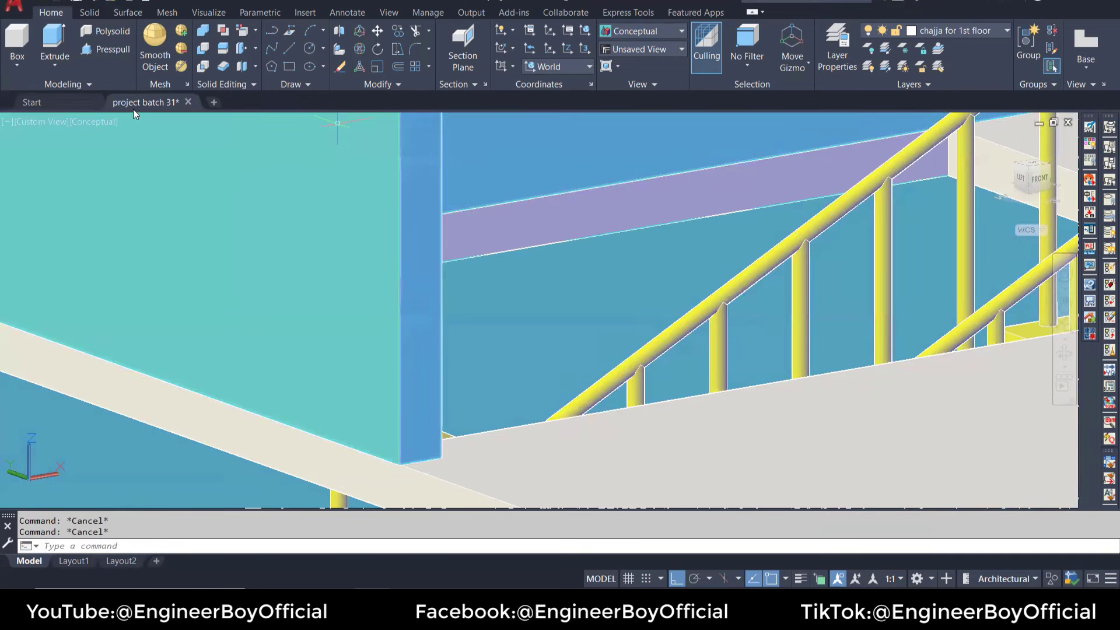
pyautogui.click(105, 124)
# Step: Switch to 2D Wireframe and pan to the lower stair flight
pyautogui.click(143, 155)
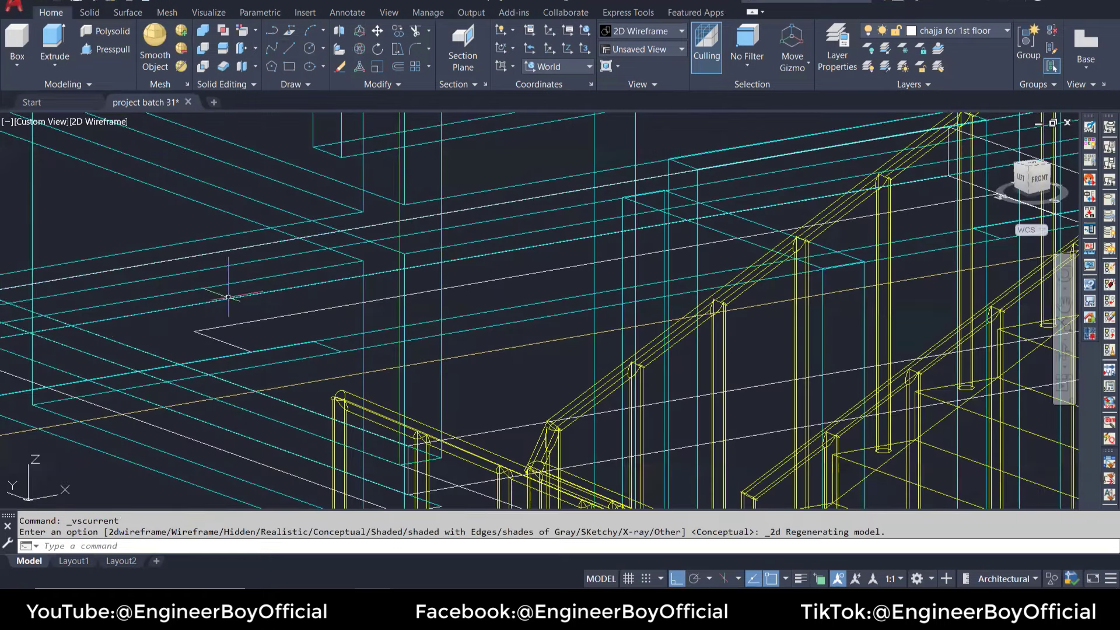
pyautogui.scroll(-2, 557, 216)
pyautogui.moveTo(557, 215); pyautogui.dragTo(423, 300, button='middle')
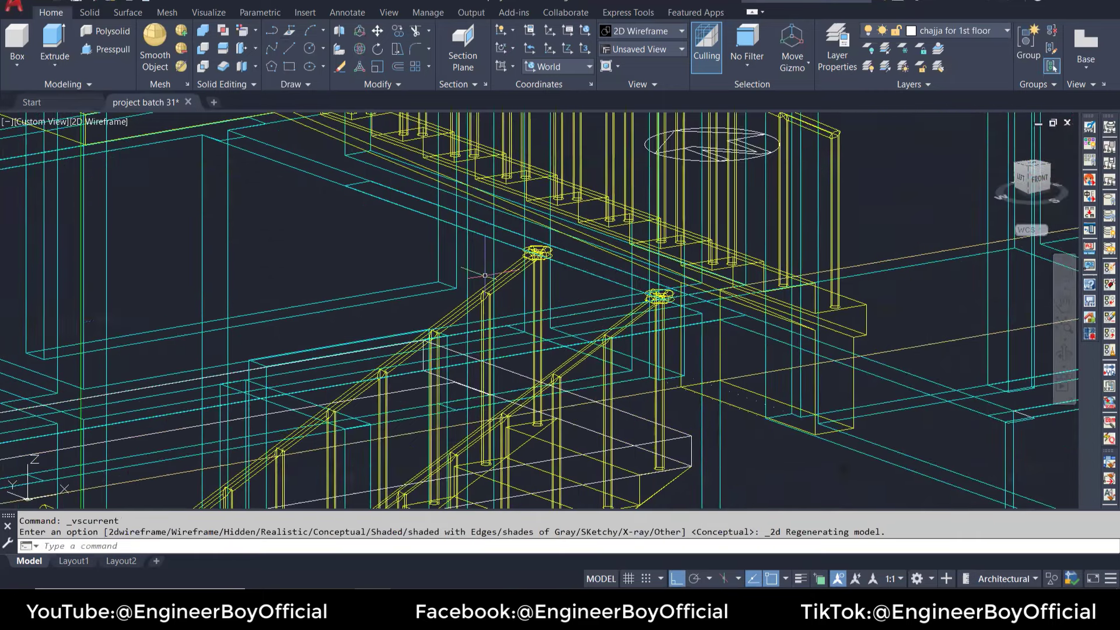
pyautogui.scroll(-2, 485, 275)
pyautogui.moveTo(485, 275); pyautogui.dragTo(487, 341, button='middle')
# Step: Toggle the visual style to Conceptual and back to 2D Wireframe
pyautogui.click(102, 122)
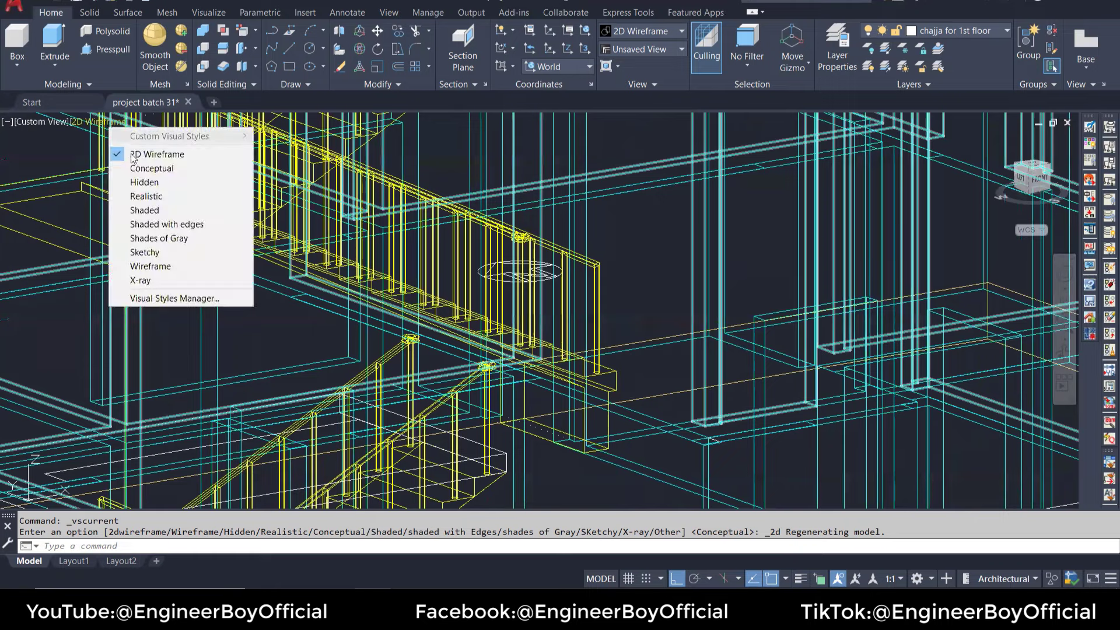
pyautogui.click(151, 168)
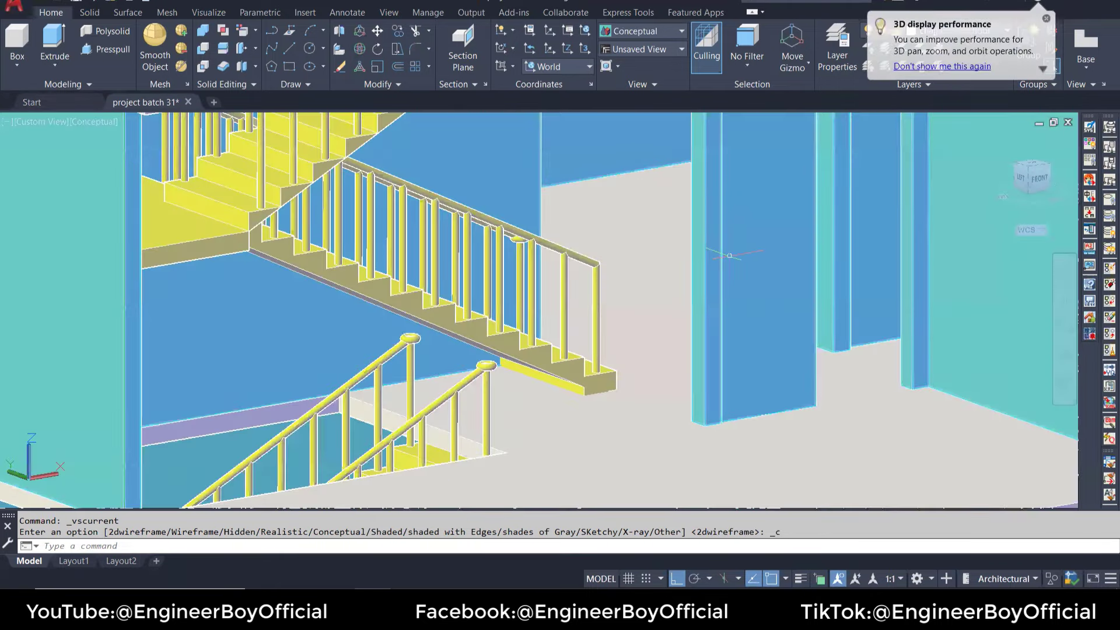
pyautogui.scroll(3, 729, 255)
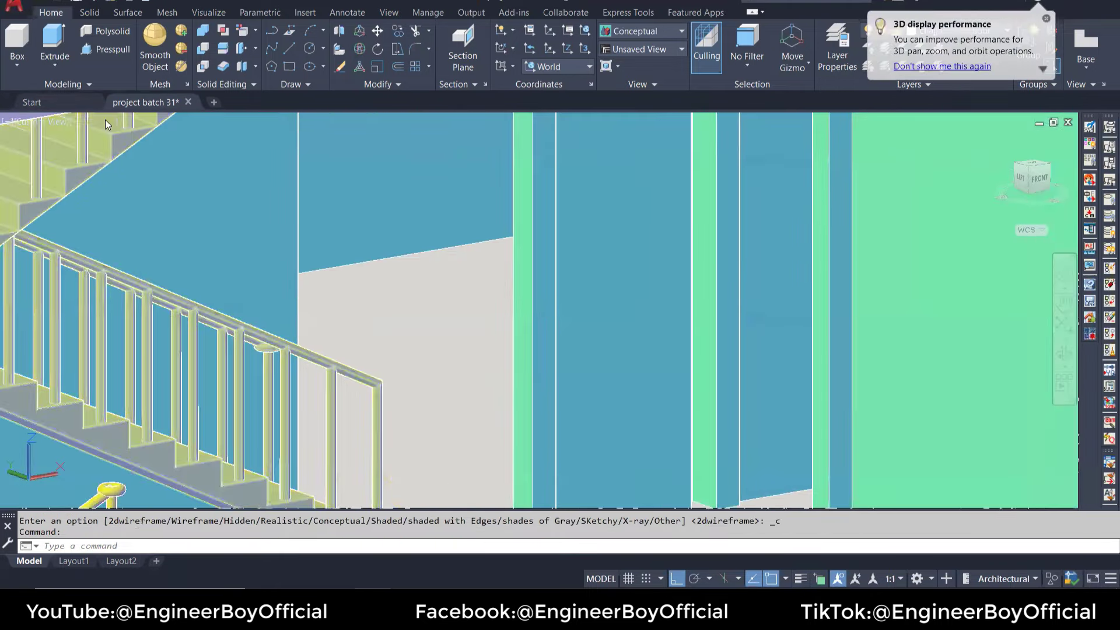
pyautogui.click(105, 120)
pyautogui.click(156, 150)
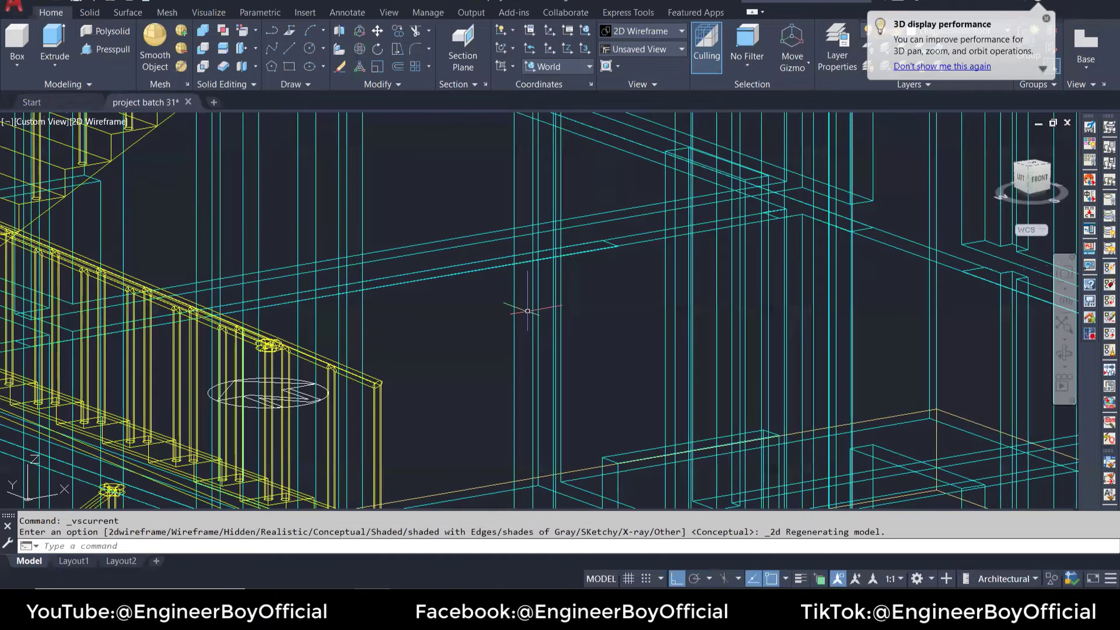
# Step: Press-pull another bounded area near the stairs, then shade the model in Conceptual
pyautogui.click(108, 50)
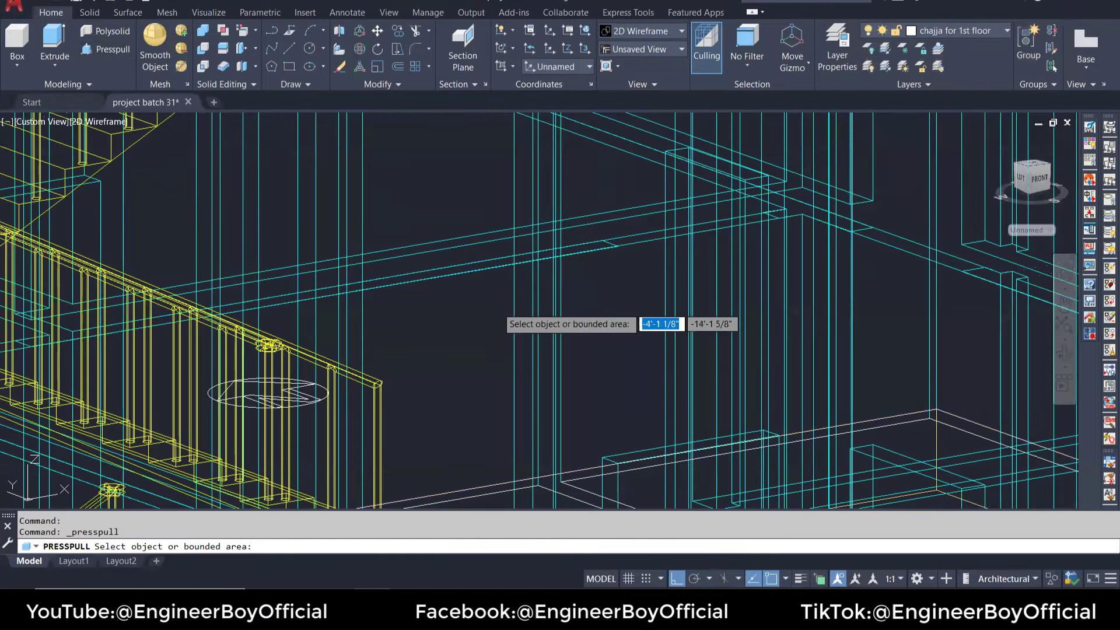
pyautogui.click(525, 307)
pyautogui.scroll(-3, 532, 307)
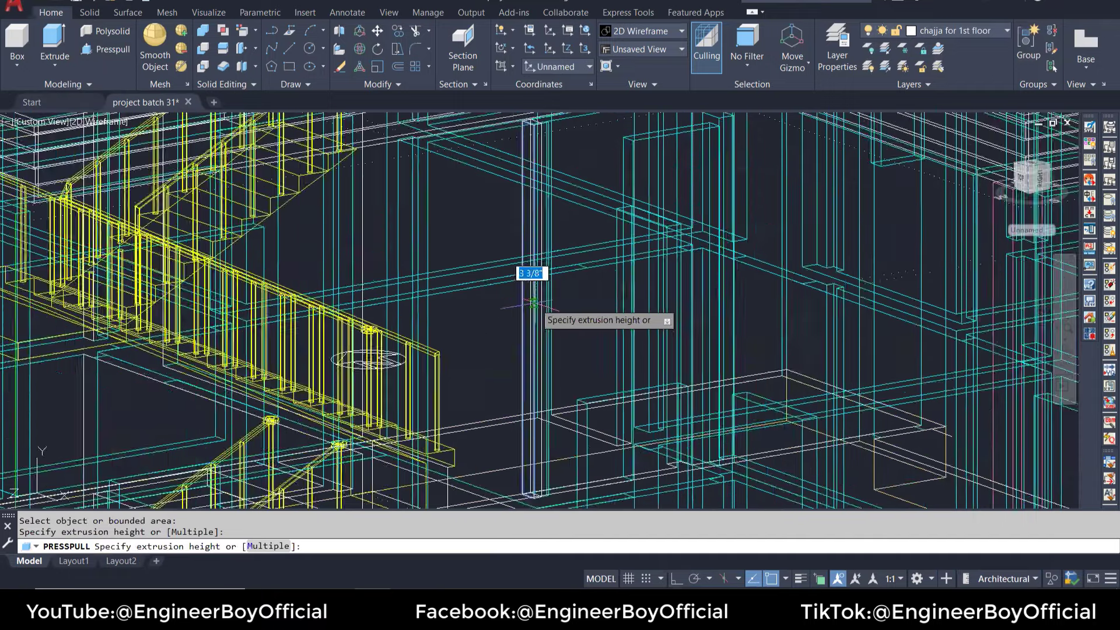
pyautogui.scroll(-2, 532, 307)
pyautogui.scroll(3, 350, 355)
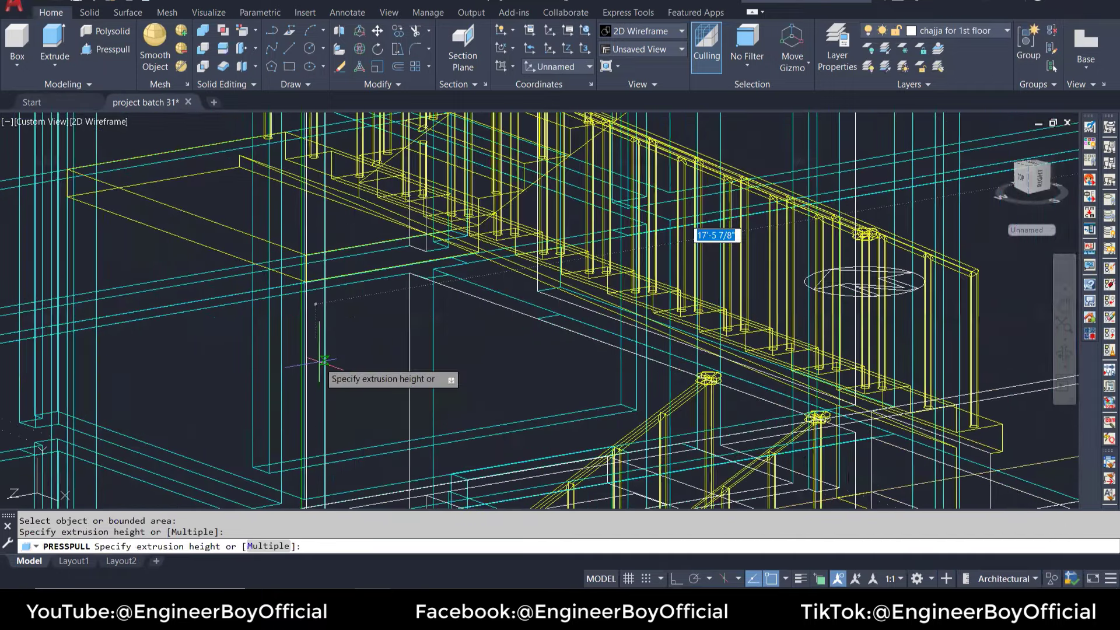
pyautogui.scroll(5, 308, 352)
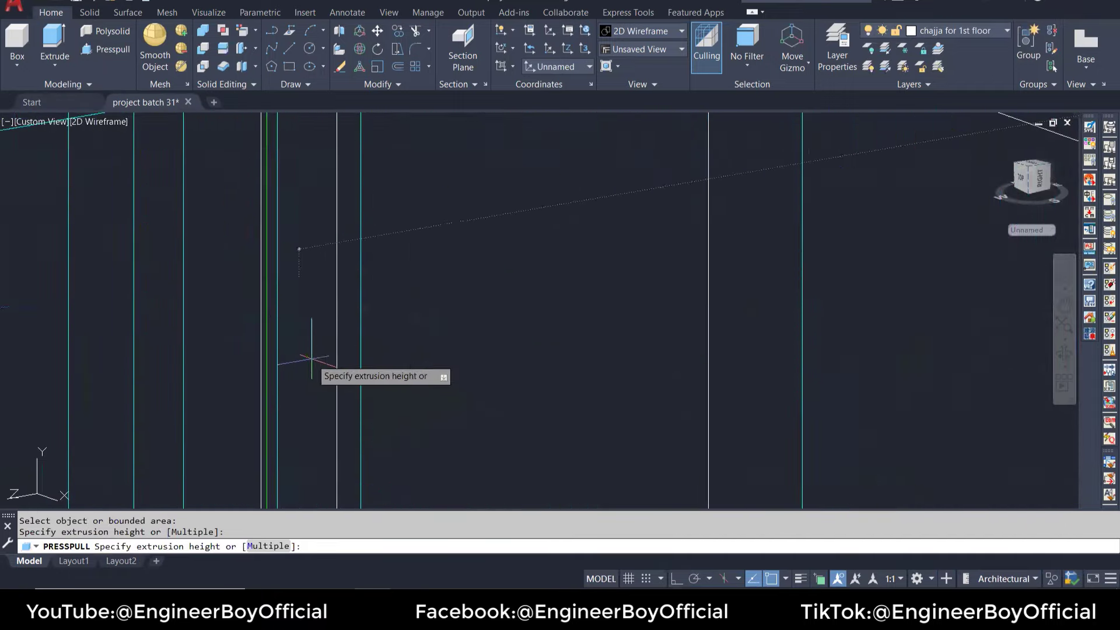
pyautogui.click(267, 352)
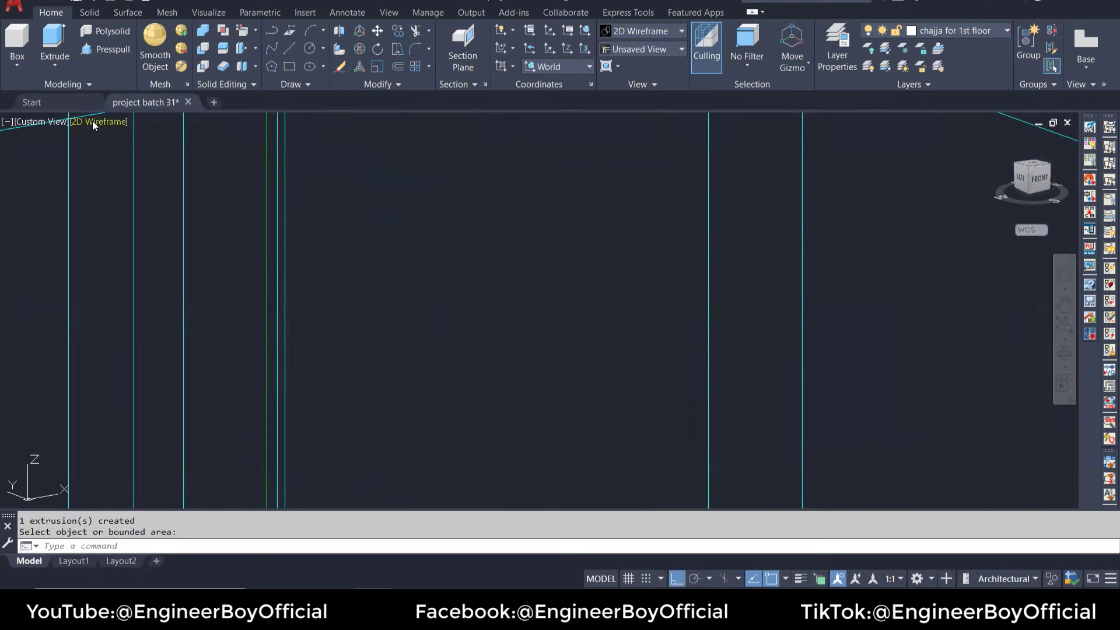
pyautogui.click(93, 121)
pyautogui.click(134, 168)
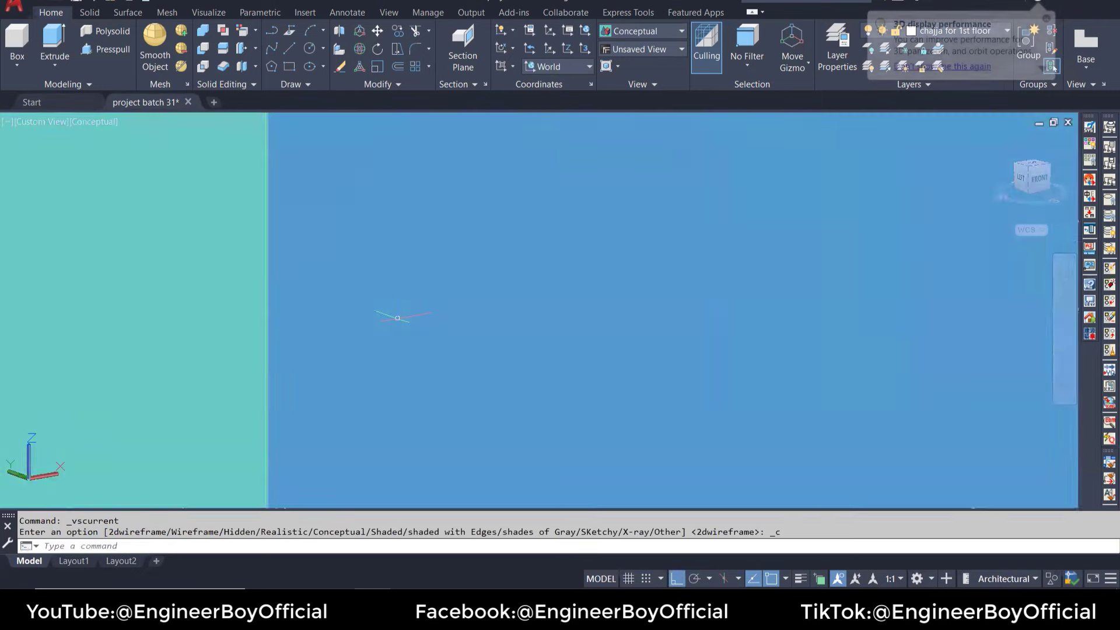
# Step: Draw a window rectangle on the blue upper-floor wall
pyautogui.scroll(3, 641, 334)
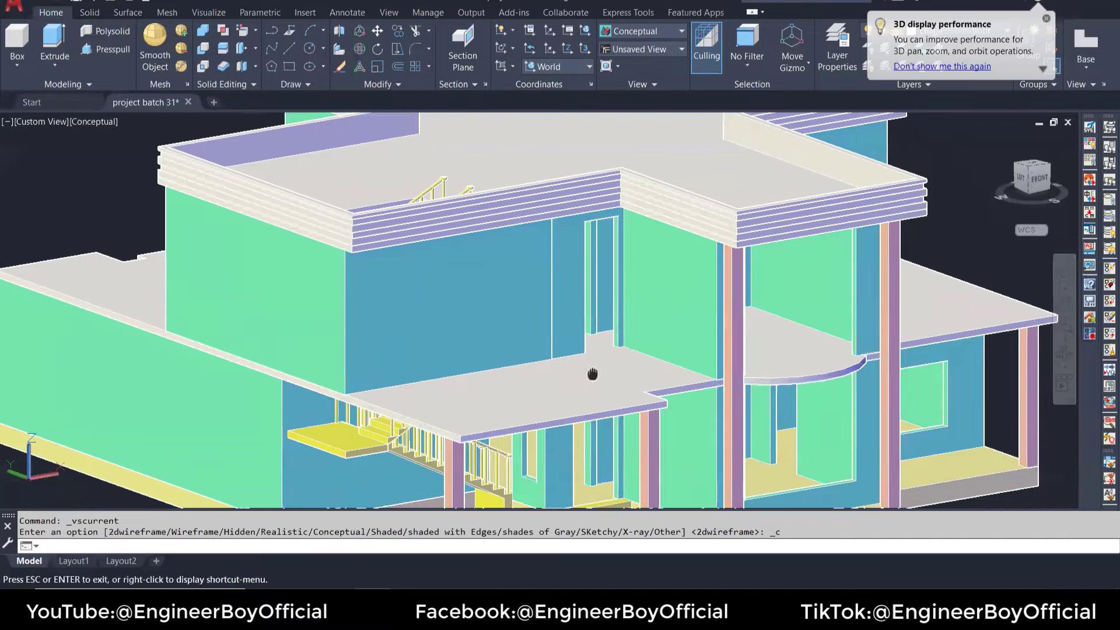
pyautogui.scroll(-5, 416, 273)
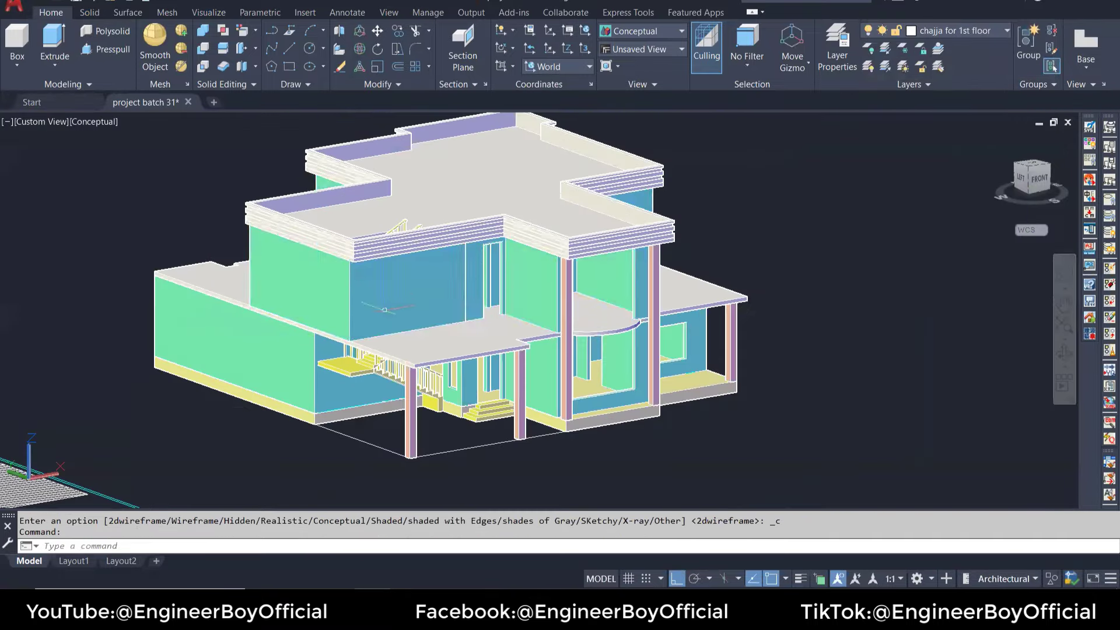
pyautogui.scroll(2, 397, 275)
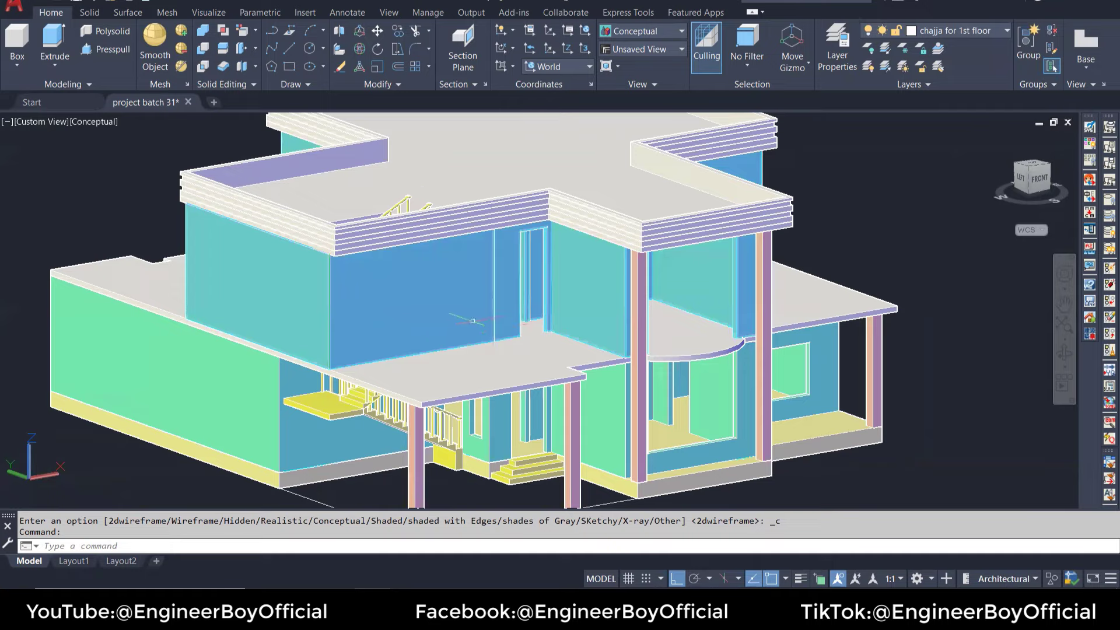
pyautogui.moveTo(473, 321); pyautogui.dragTo(459, 301, button='middle')
pyautogui.scroll(3, 443, 295)
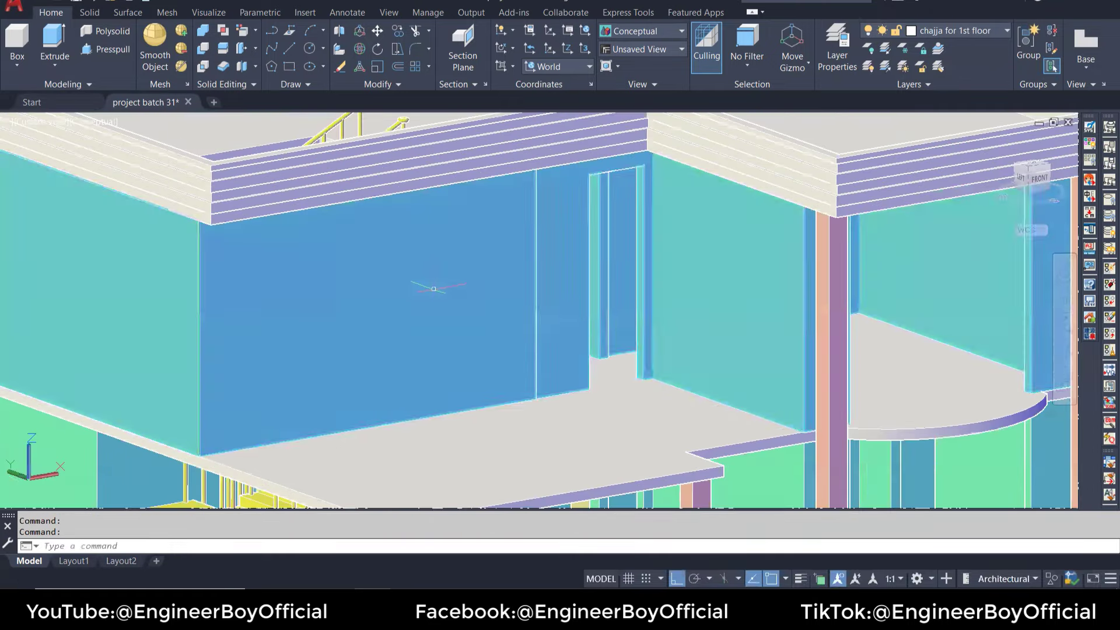
pyautogui.write('rec')
pyautogui.press('Return')
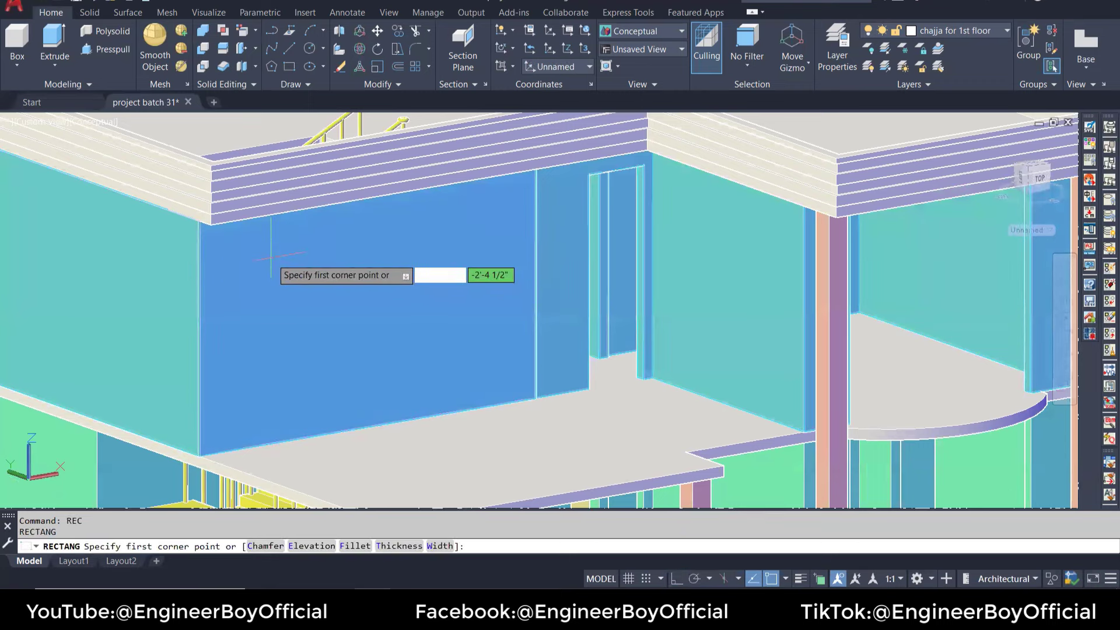
pyautogui.click(272, 257)
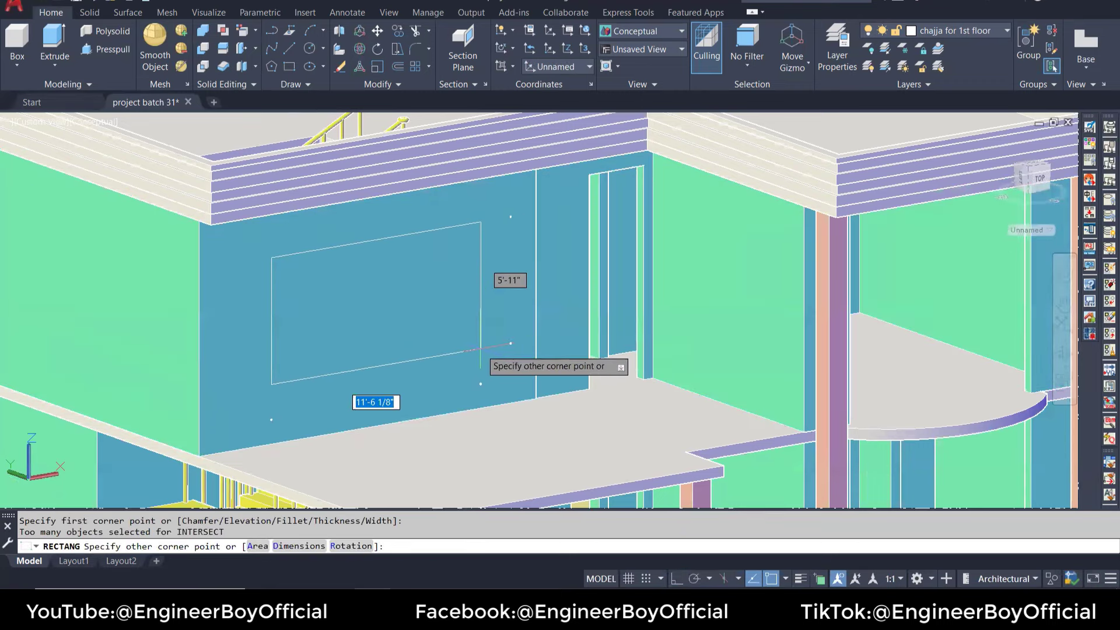
pyautogui.click(480, 349)
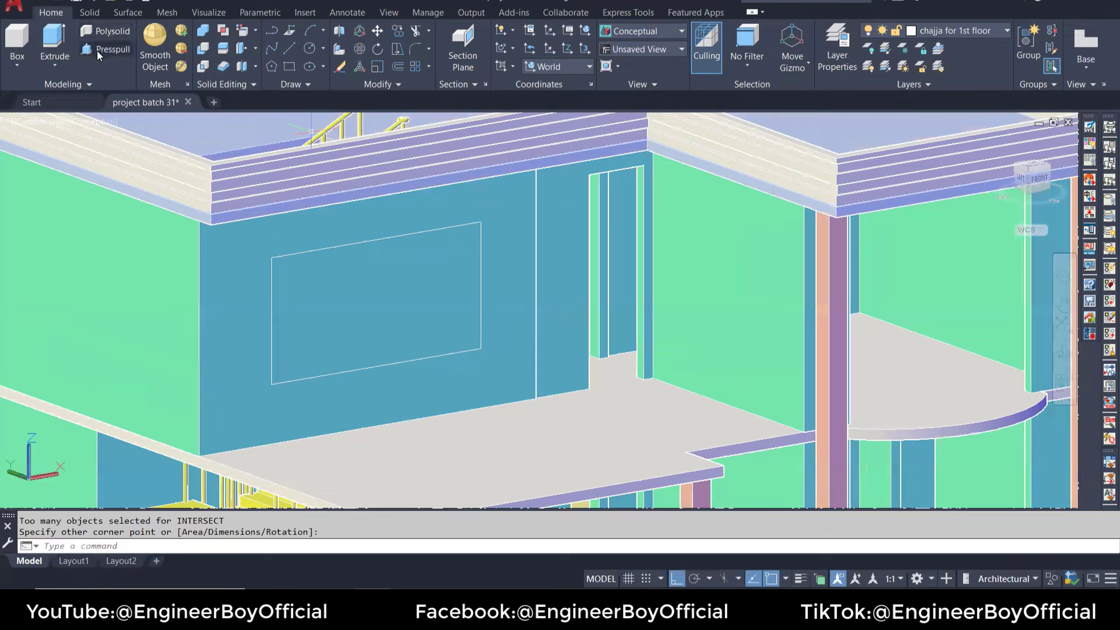
# Step: Press-pull the rectangle through the wall to cut the window opening
pyautogui.click(97, 51)
pyautogui.click(339, 280)
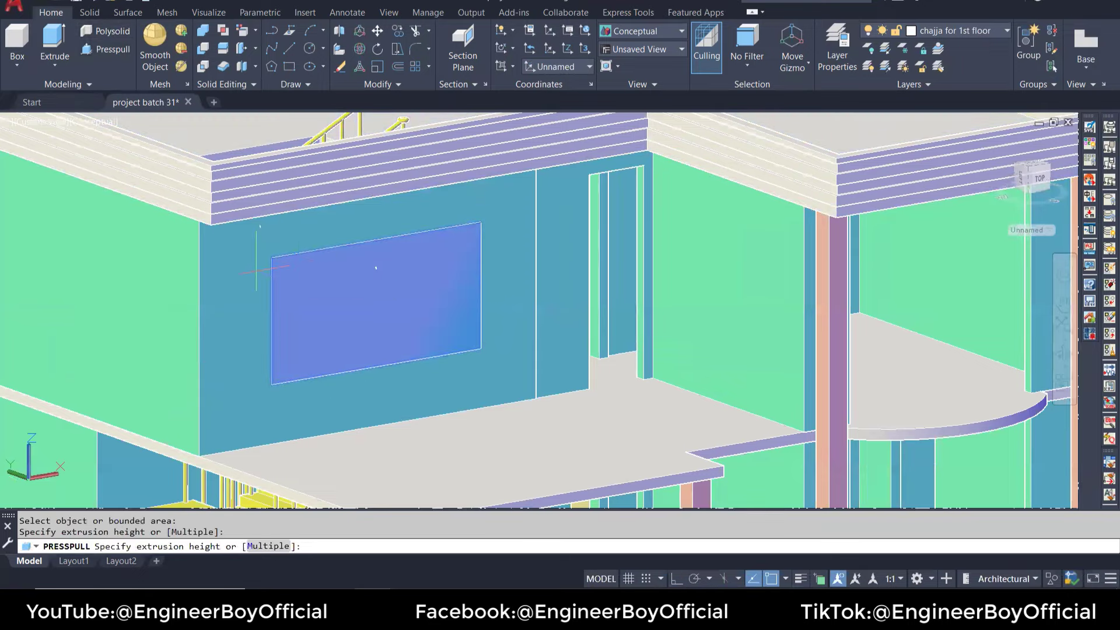
pyautogui.click(504, 312)
pyautogui.press('Escape')
pyautogui.scroll(3, 334, 358)
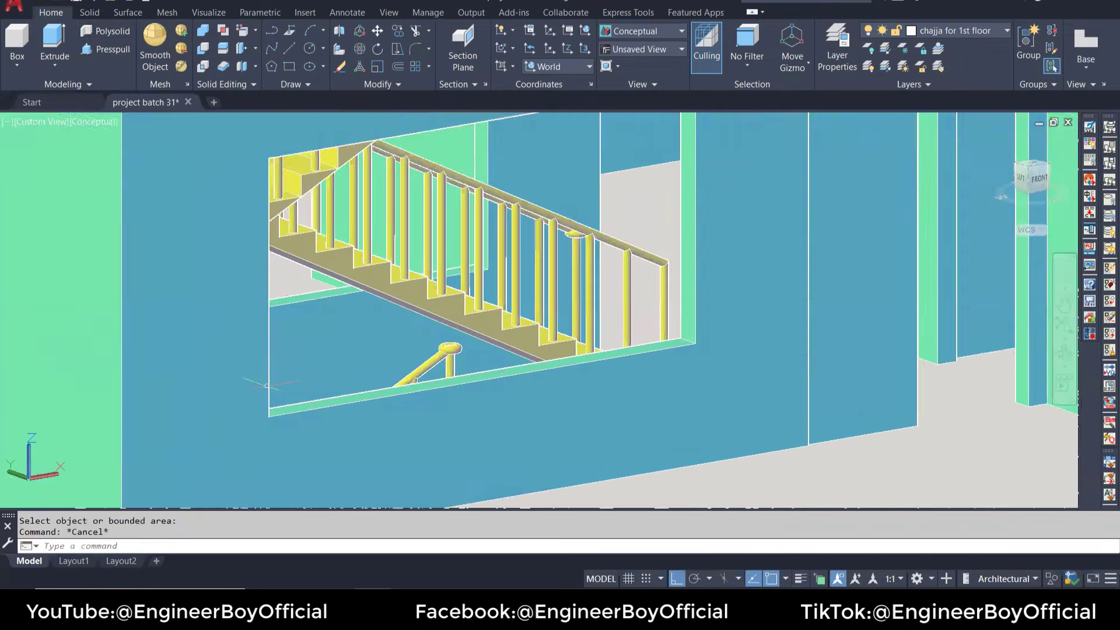
pyautogui.scroll(2, 334, 357)
# Step: Cancel a polyline started at the window corner and open the layer list
pyautogui.write('pl')
pyautogui.press('Return')
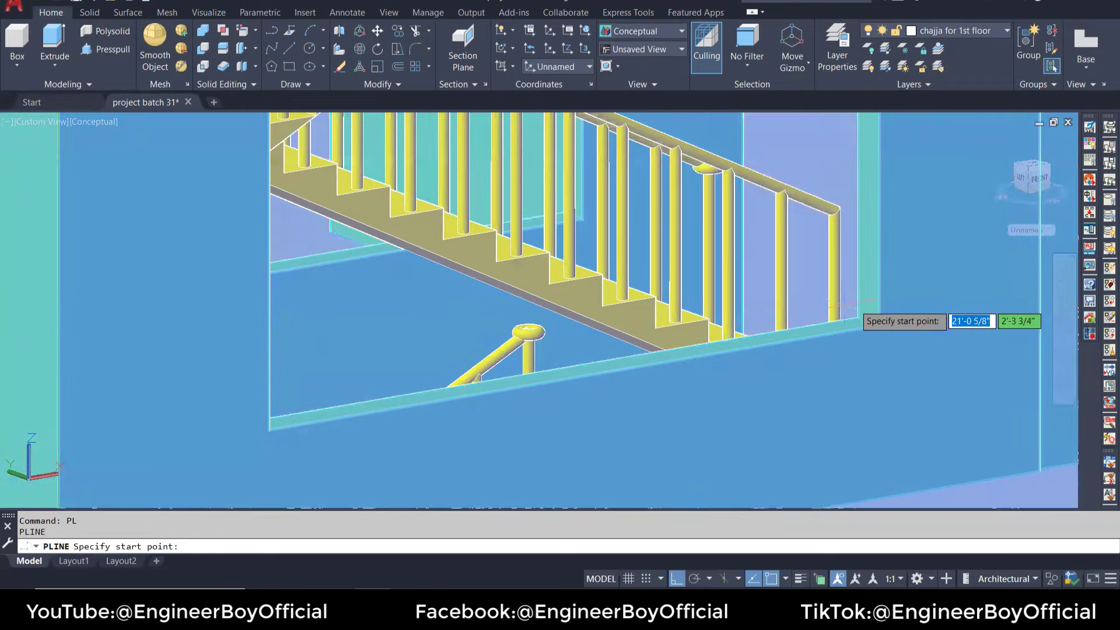
pyautogui.scroll(2, 875, 327)
pyautogui.click(867, 325)
pyautogui.scroll(-4, 867, 325)
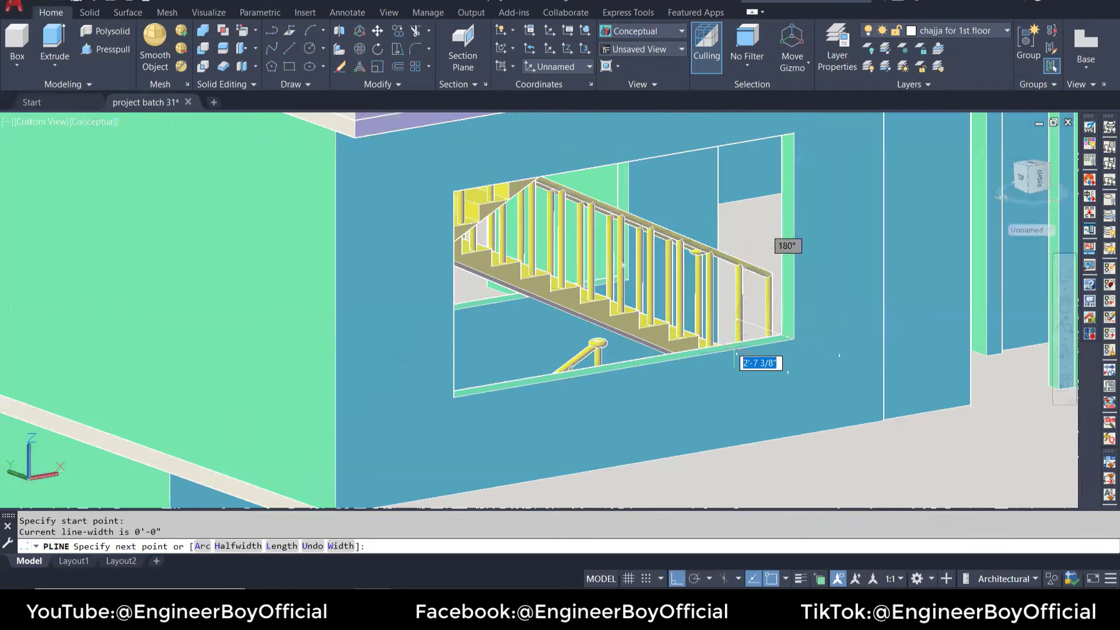
pyautogui.scroll(3, 429, 402)
pyautogui.scroll(2, 429, 402)
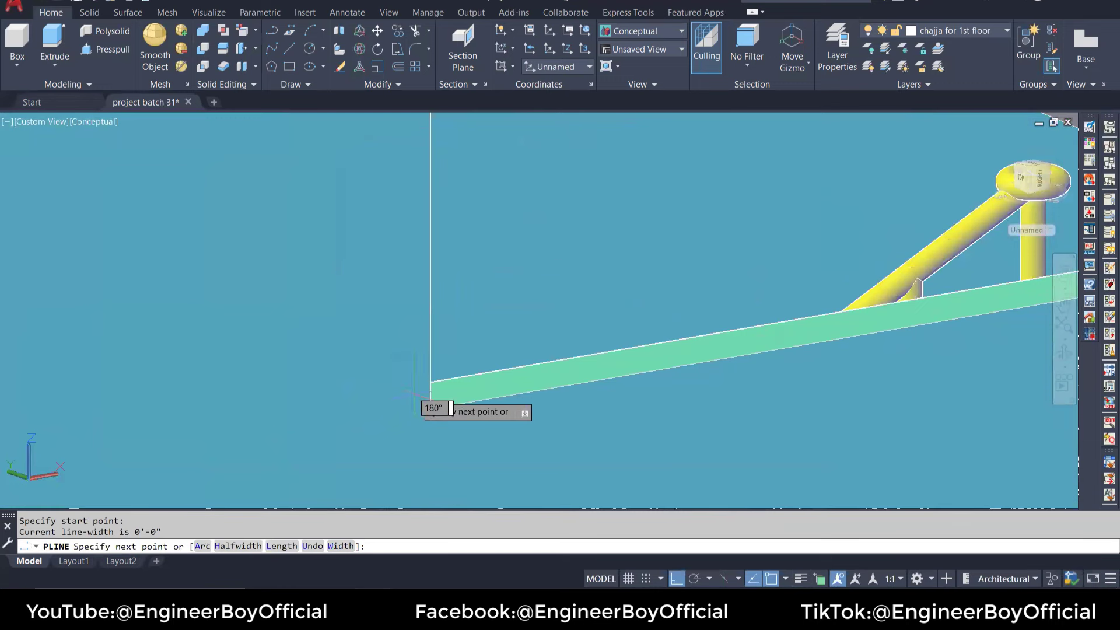
pyautogui.press('Escape')
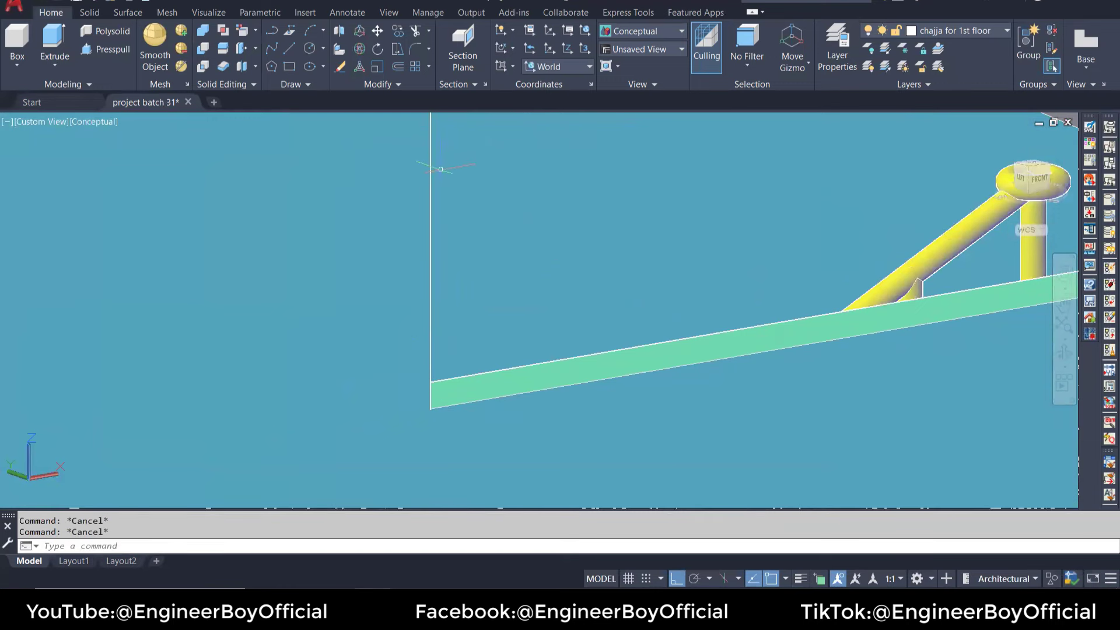
pyautogui.click(848, 37)
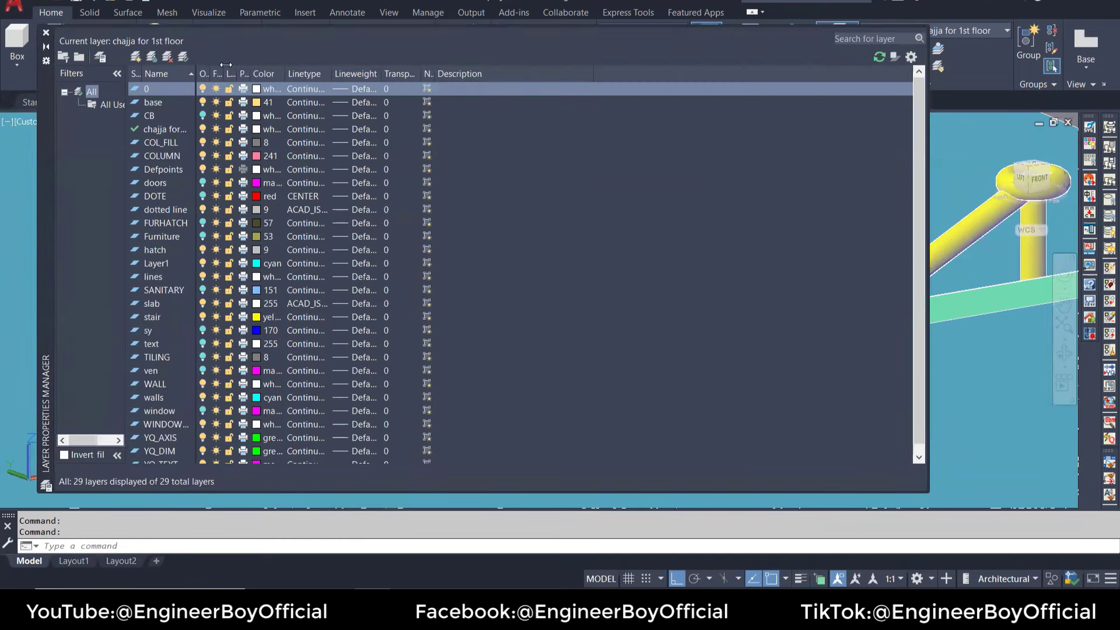
# Step: Close the Layer Properties Manager and clear any active command
pyautogui.click(47, 34)
pyautogui.press('Escape')
pyautogui.press('Escape')
pyautogui.scroll(5, 403, 365)
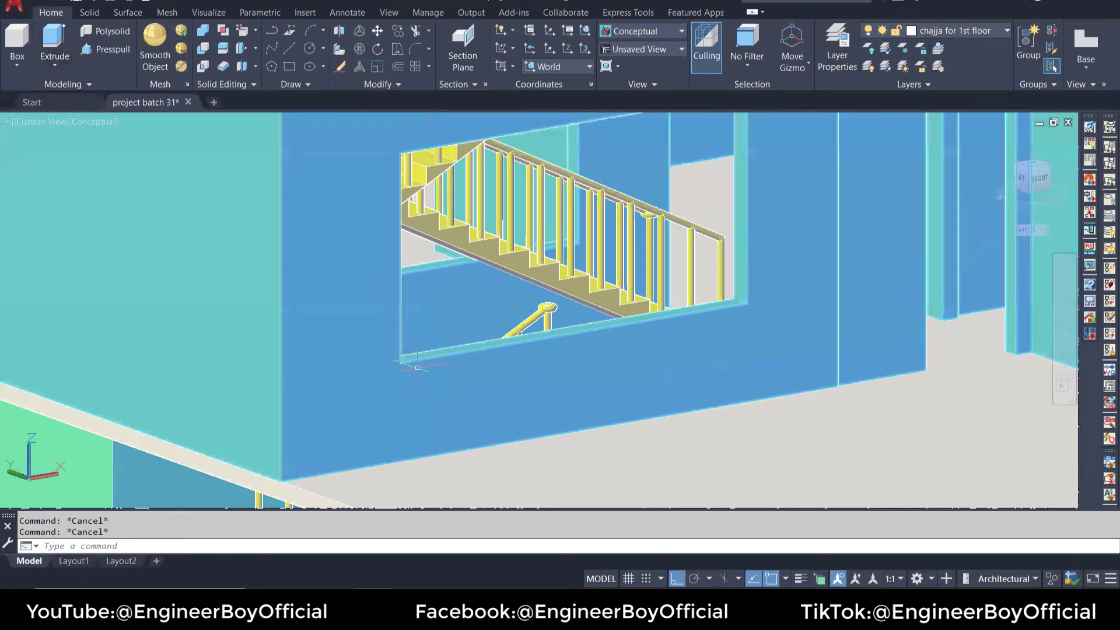
# Step: Orbit and zoom to the stair window's lower edge, then start a polyline
pyautogui.write('o')
pyautogui.press('Return')
pyautogui.scroll(-5, 180, 352)
pyautogui.moveTo(180, 353)
pyautogui.mouseDown()
pyautogui.moveTo(545, 345)
pyautogui.moveTo(424, 348)
pyautogui.mouseUp()
pyautogui.scroll(1, 590, 280)
pyautogui.scroll(3, 590, 292)
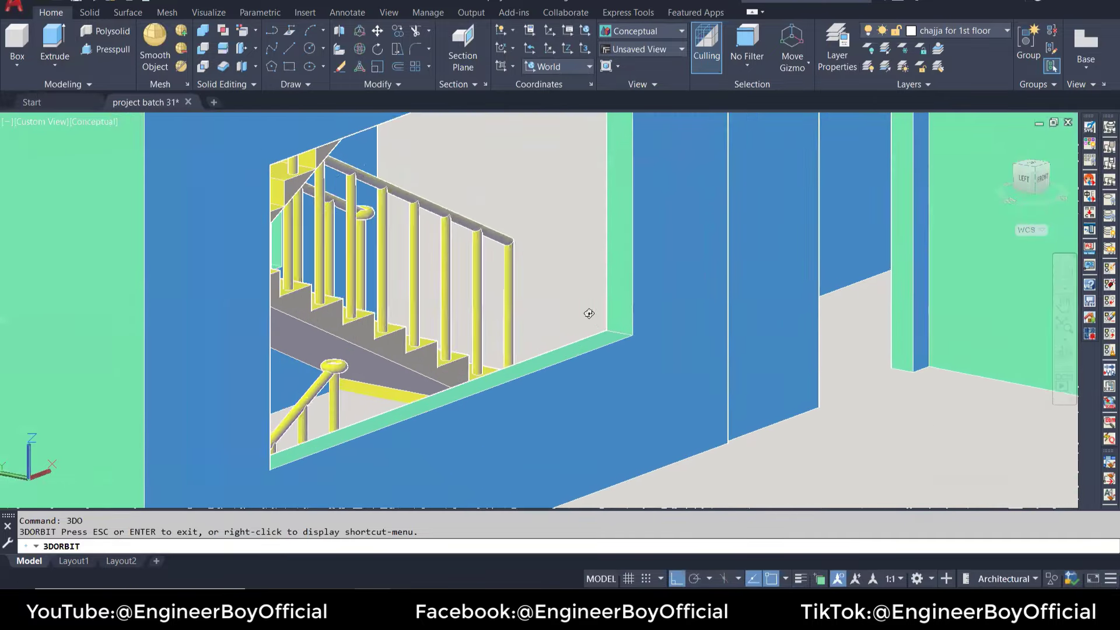
pyautogui.scroll(1, 591, 303)
pyautogui.scroll(1, 391, 402)
pyautogui.moveTo(391, 402); pyautogui.dragTo(383, 324, button='middle')
pyautogui.press('Escape')
pyautogui.press('Escape')
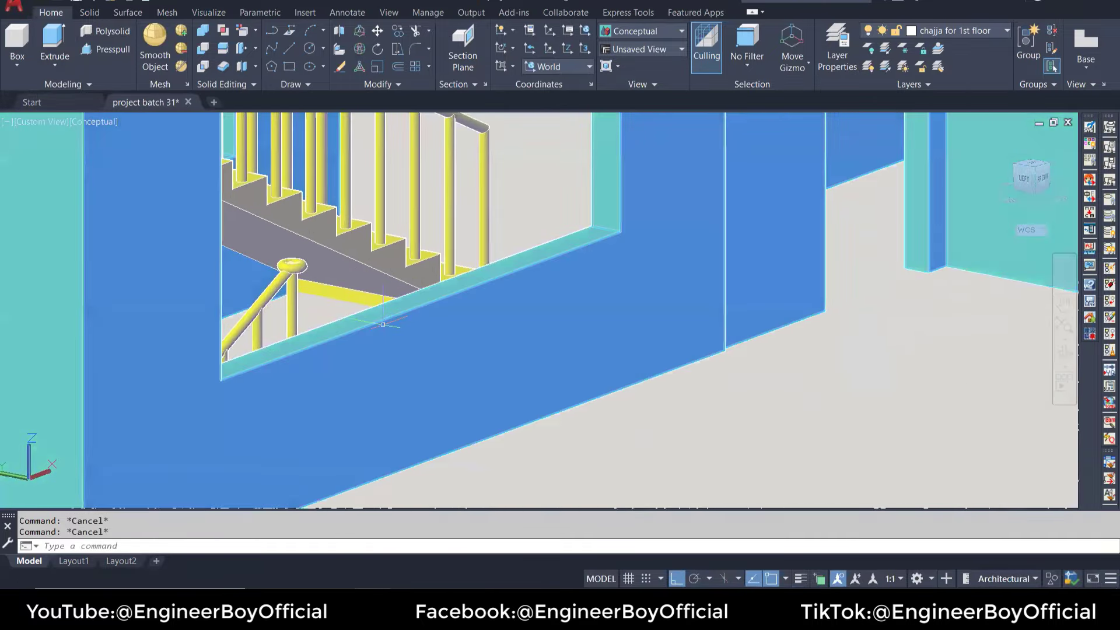
pyautogui.write('pl')
pyautogui.press('Return')
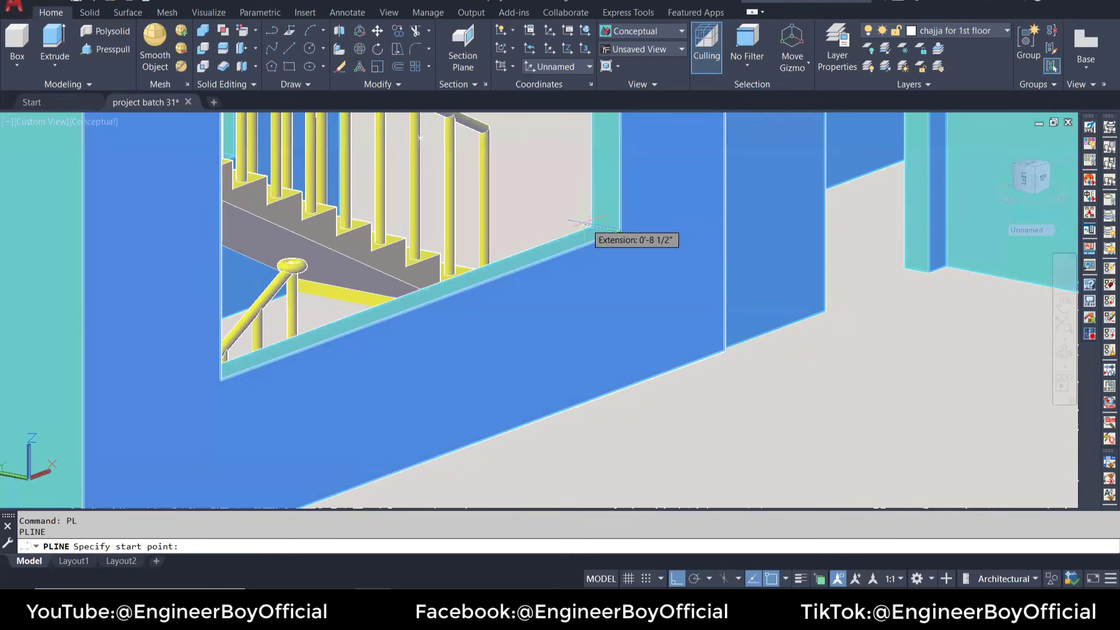
pyautogui.scroll(3, 604, 228)
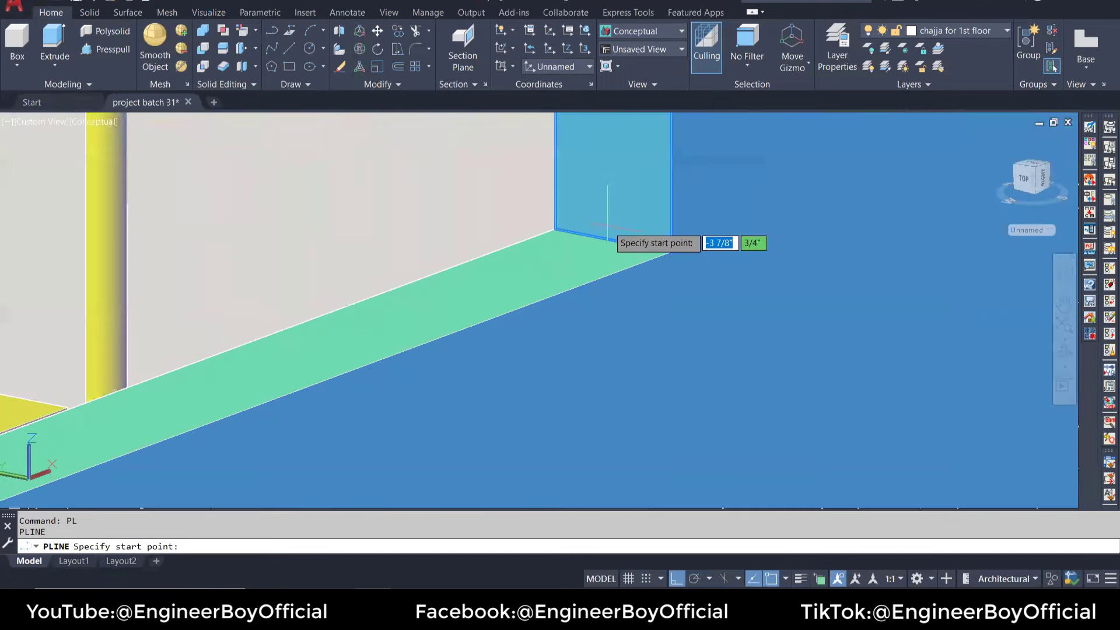
pyautogui.press('Escape')
pyautogui.press('Escape')
pyautogui.write('L')
pyautogui.press('Return')
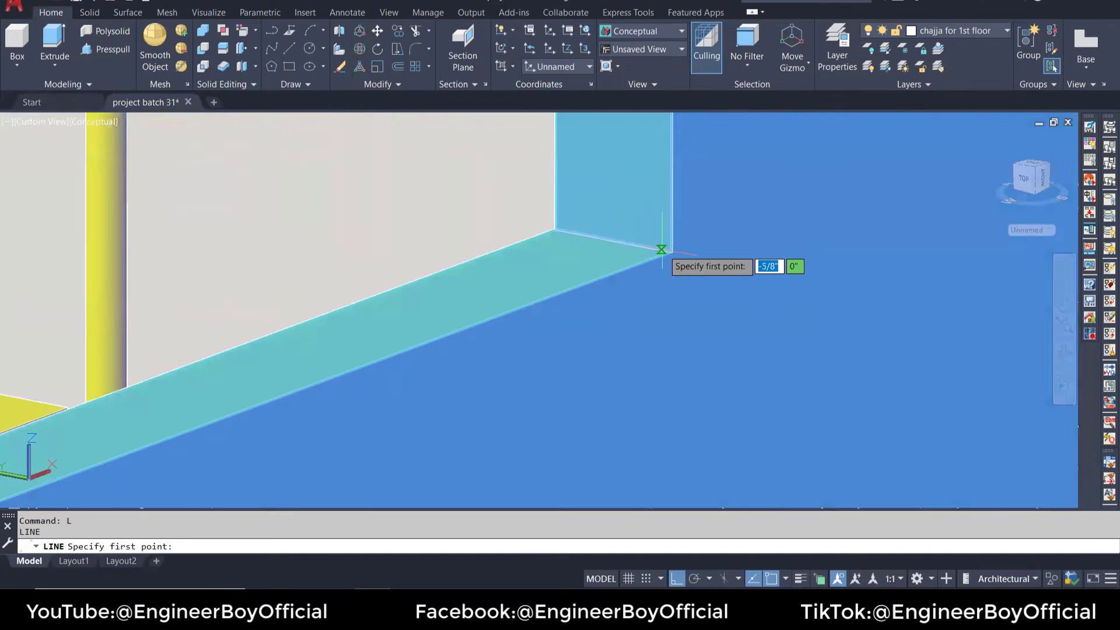
pyautogui.click(671, 252)
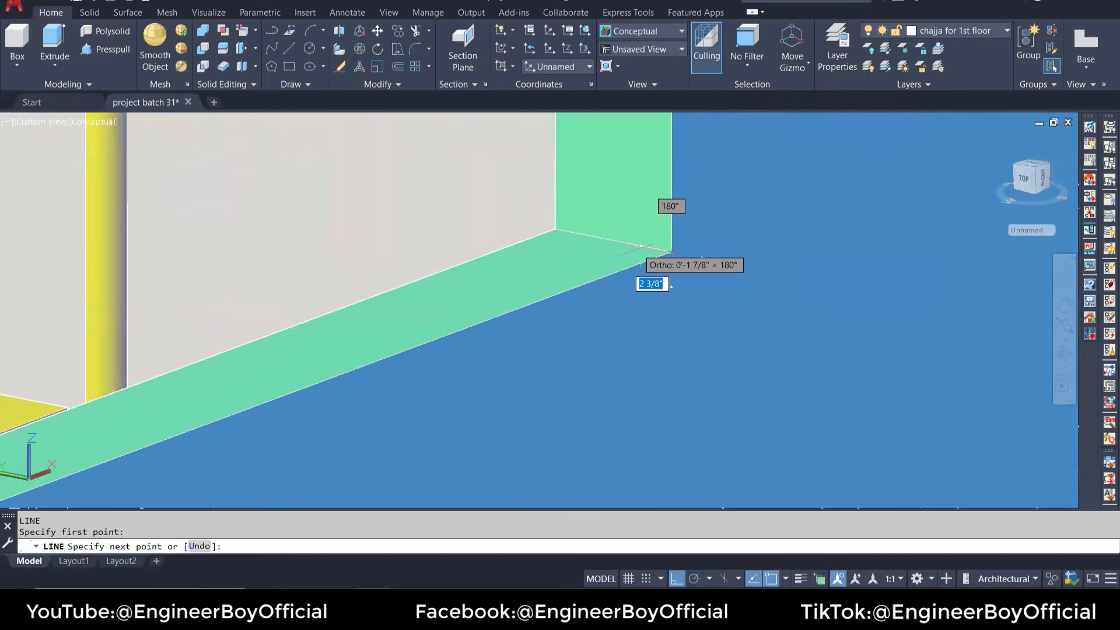
pyautogui.click(555, 230)
pyautogui.press('Return')
pyautogui.scroll(-5, 588, 222)
pyautogui.scroll(2, 193, 382)
pyautogui.scroll(2, 192, 384)
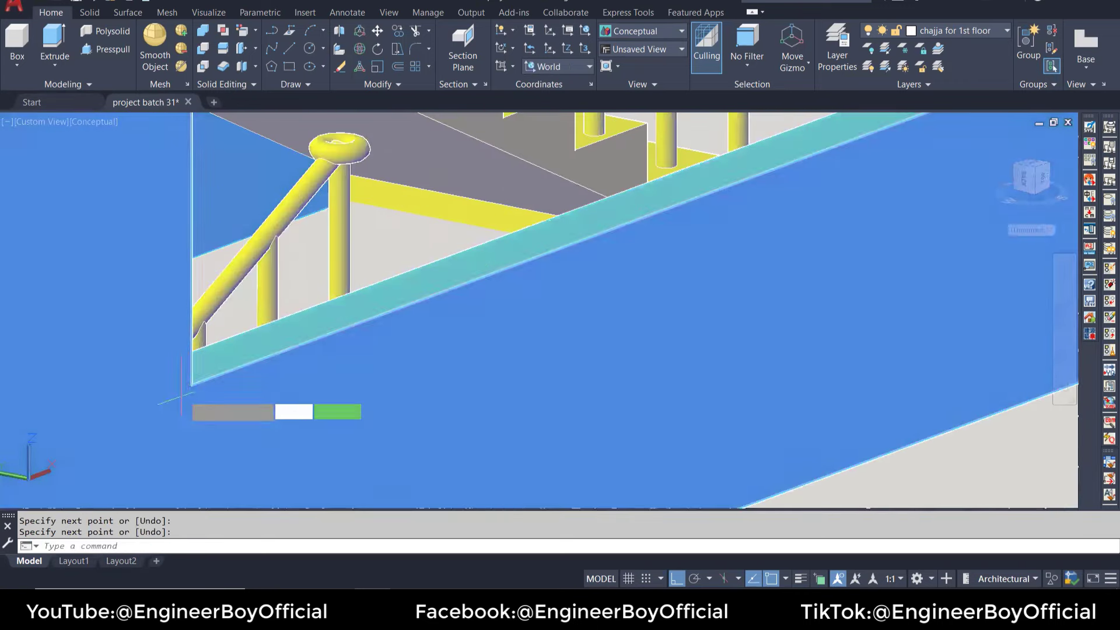
pyautogui.press('Return')
pyautogui.click(193, 383)
pyautogui.scroll(2, 193, 384)
pyautogui.press('Escape')
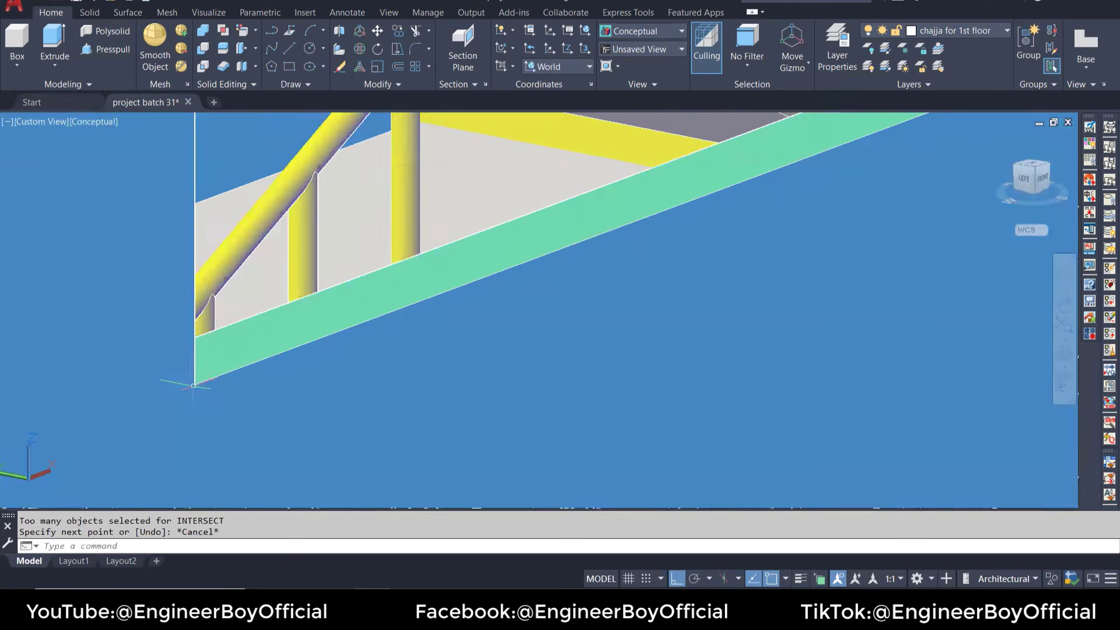
pyautogui.press('Return')
pyautogui.click(194, 384)
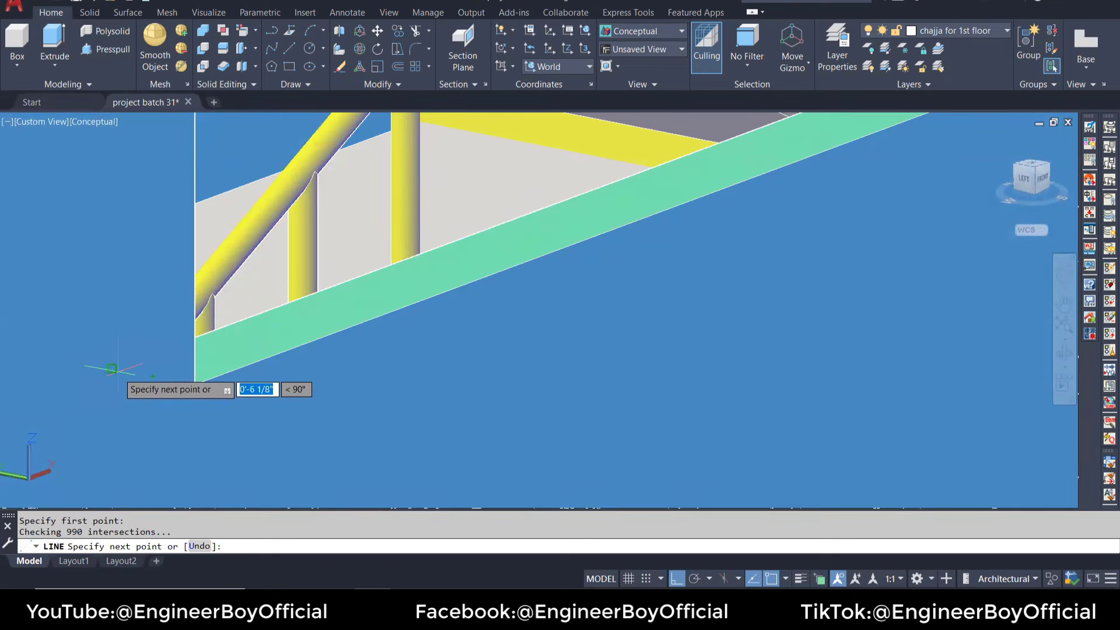
pyautogui.press('Return')
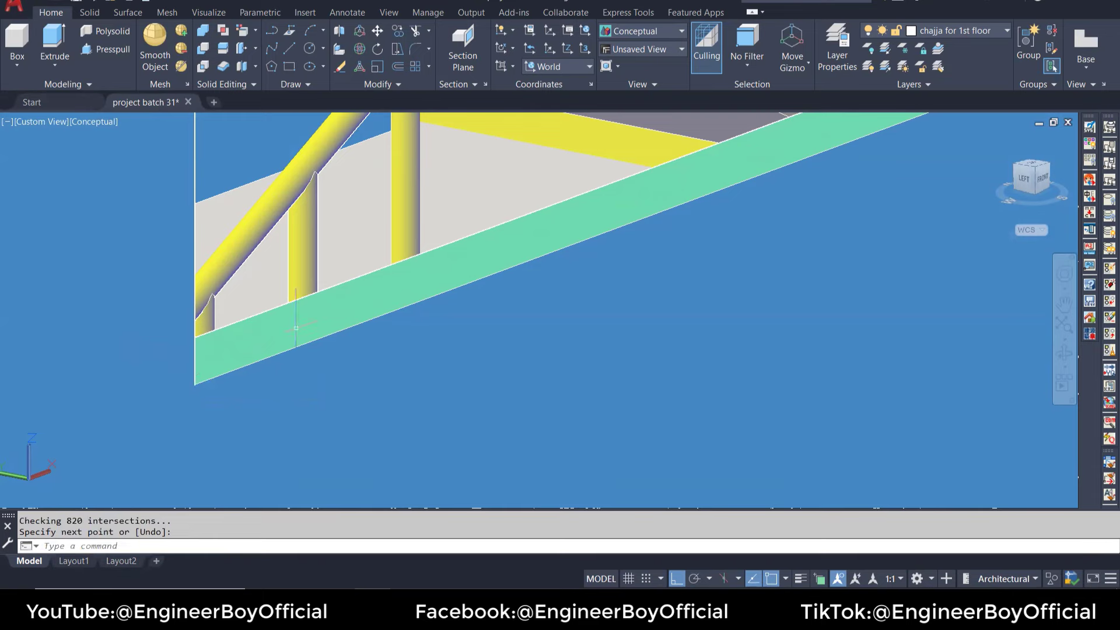
pyautogui.click(295, 328)
pyautogui.write('PL')
pyautogui.press('Return')
pyautogui.scroll(-3, 521, 314)
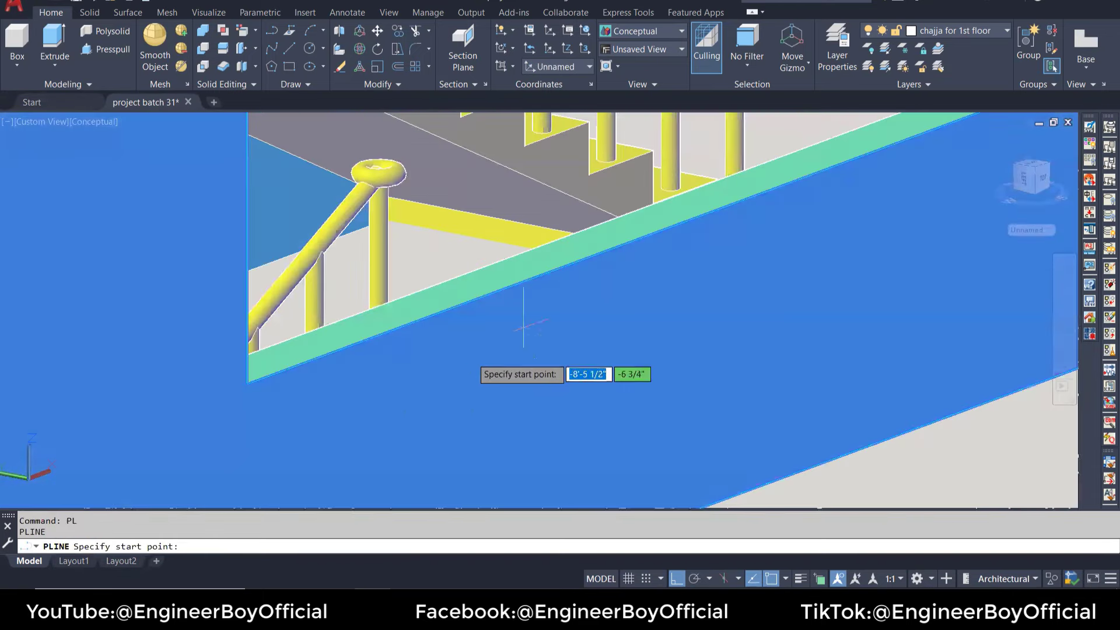
pyautogui.scroll(3, 548, 294)
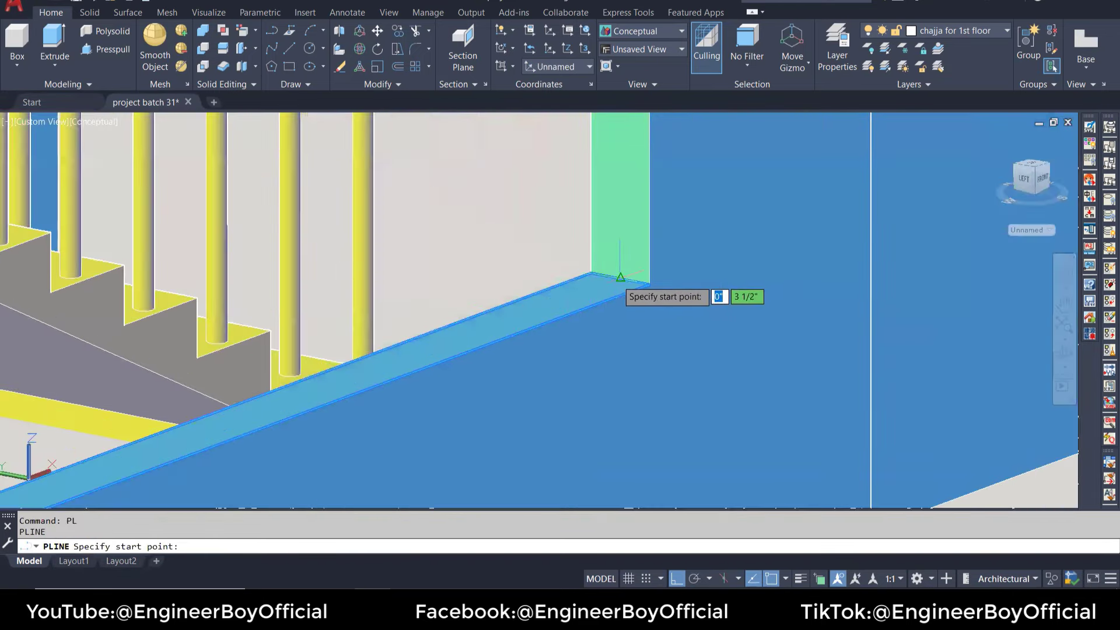
pyautogui.click(611, 286)
pyautogui.scroll(-1, 611, 287)
pyautogui.scroll(3, 304, 400)
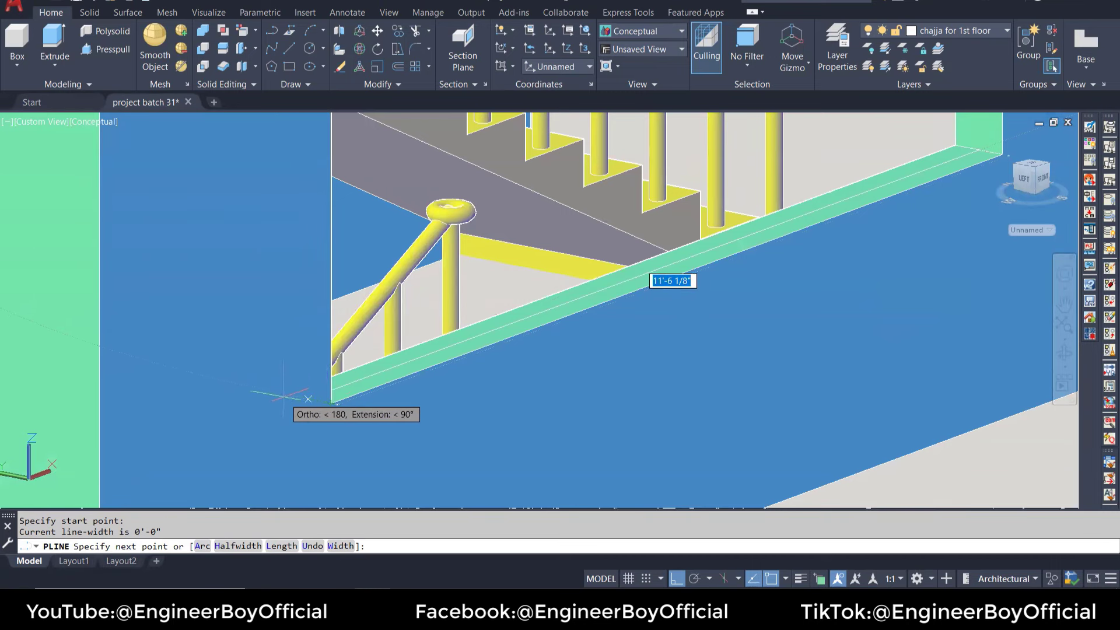
pyautogui.click(285, 408)
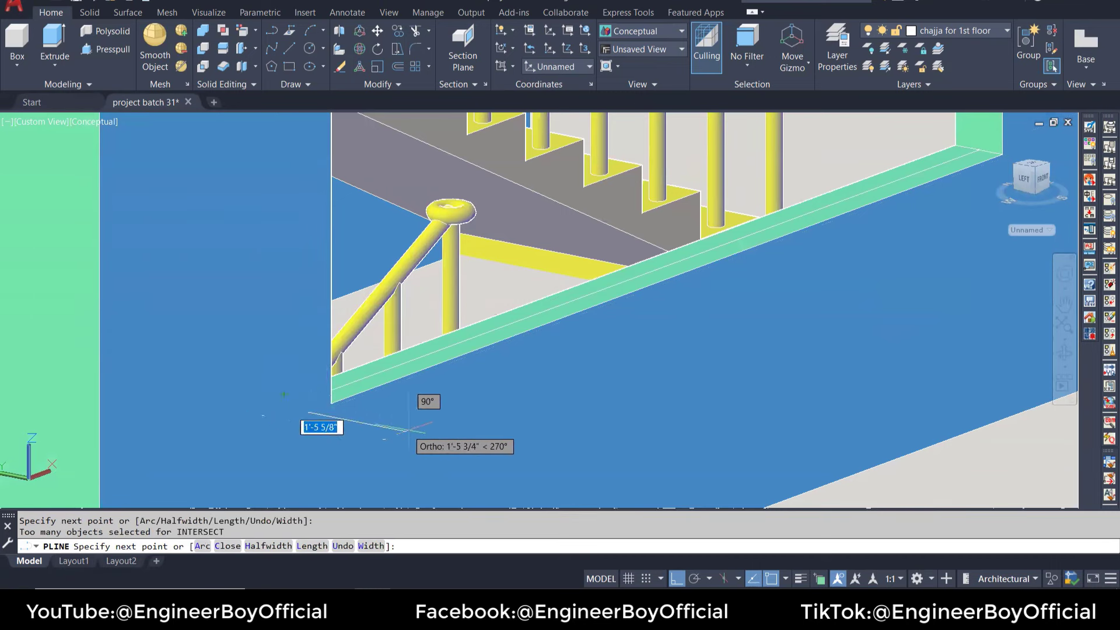
pyautogui.write('u')
pyautogui.press('Return')
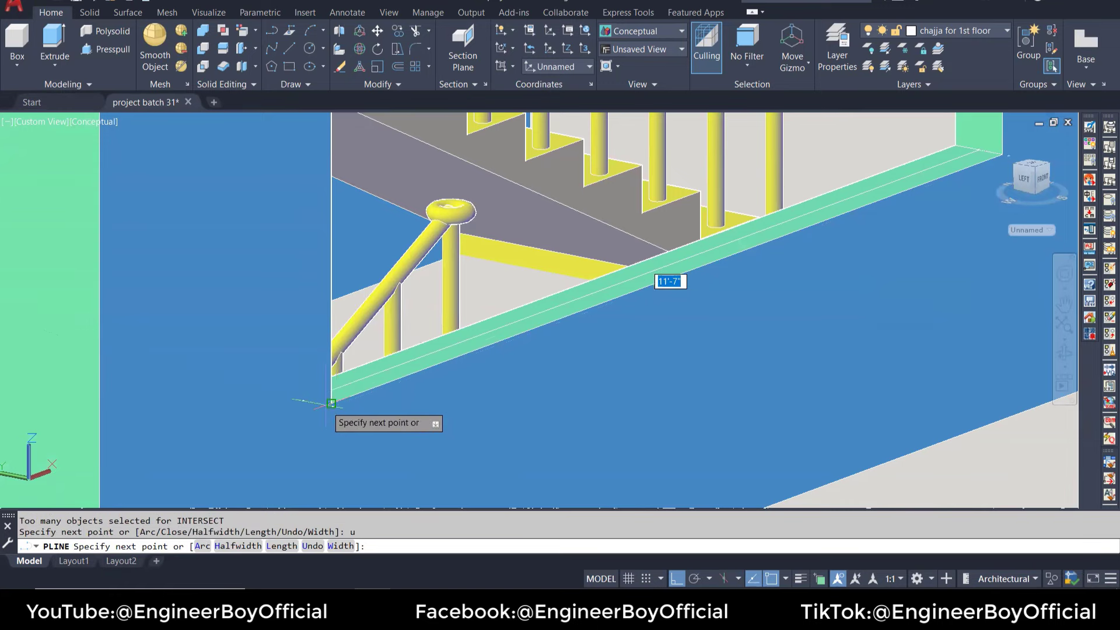
pyautogui.press('Escape')
pyautogui.press('Escape')
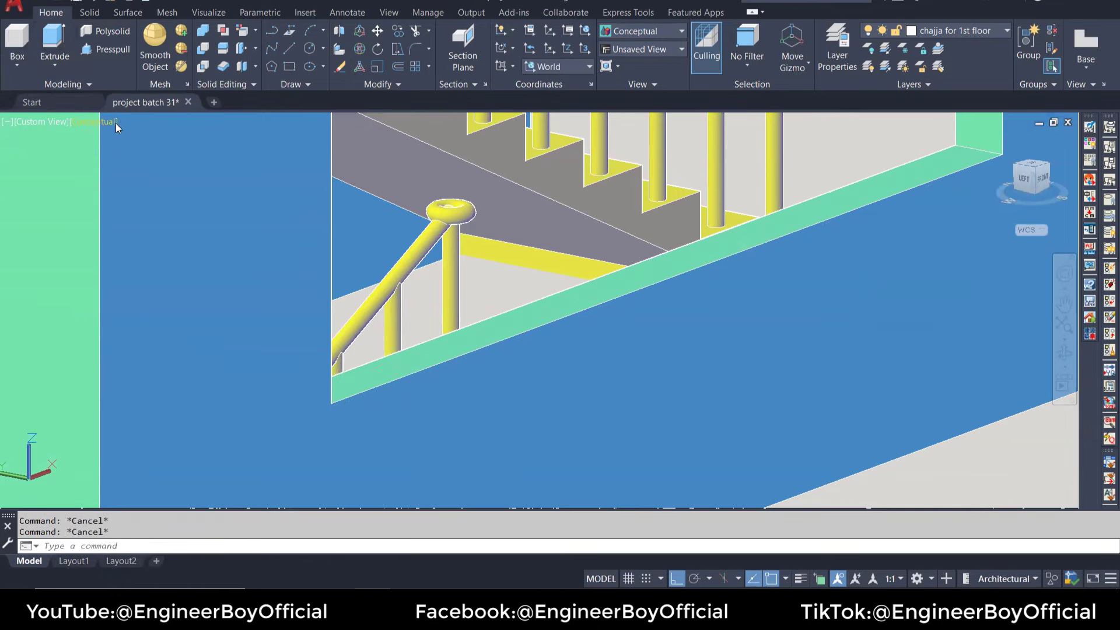
# Step: Switch to 2D Wireframe and pan toward the stair base
pyautogui.click(101, 121)
pyautogui.click(125, 152)
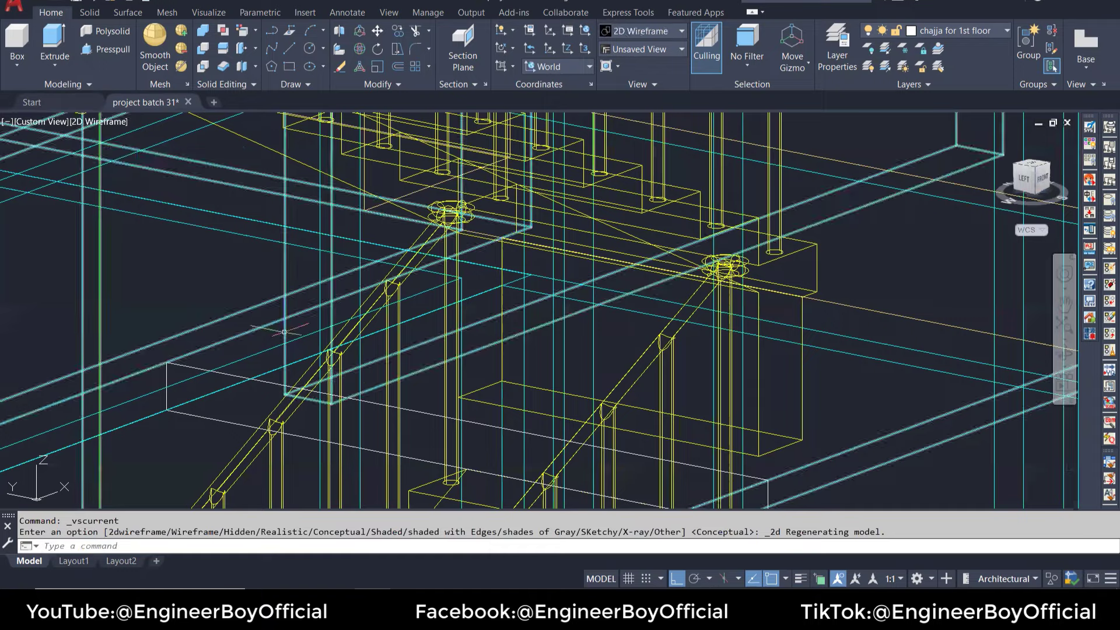
pyautogui.moveTo(284, 332); pyautogui.dragTo(248, 385, button='middle')
pyautogui.write('p')
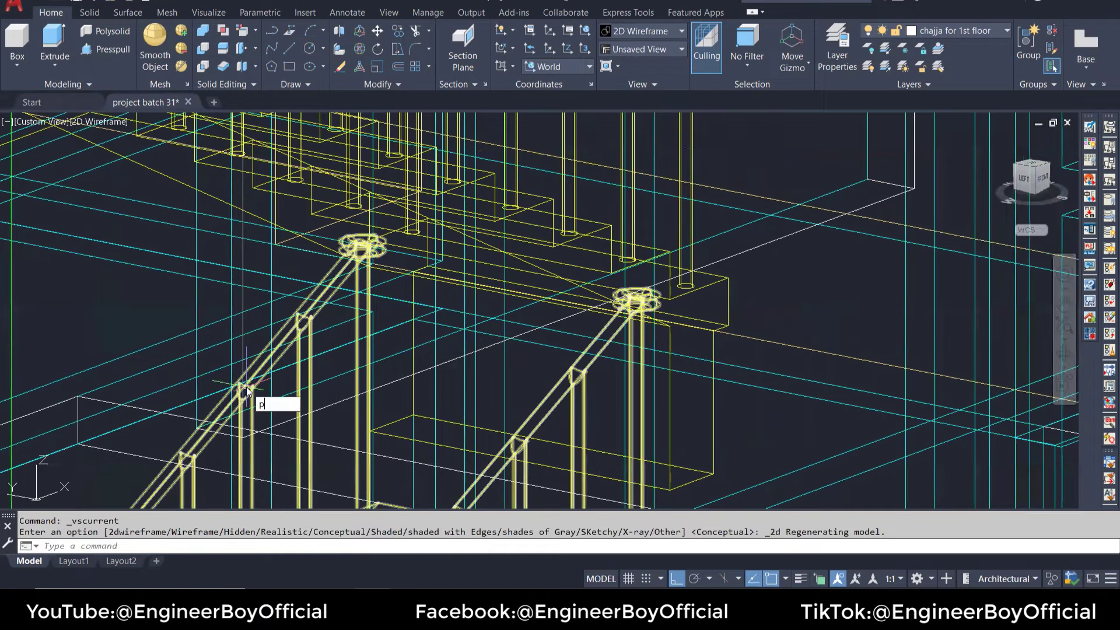
# Step: Draw an 11'-6 1/8" polyline along the beam edge beneath the stair and select it
pyautogui.write('l')
pyautogui.press('Return')
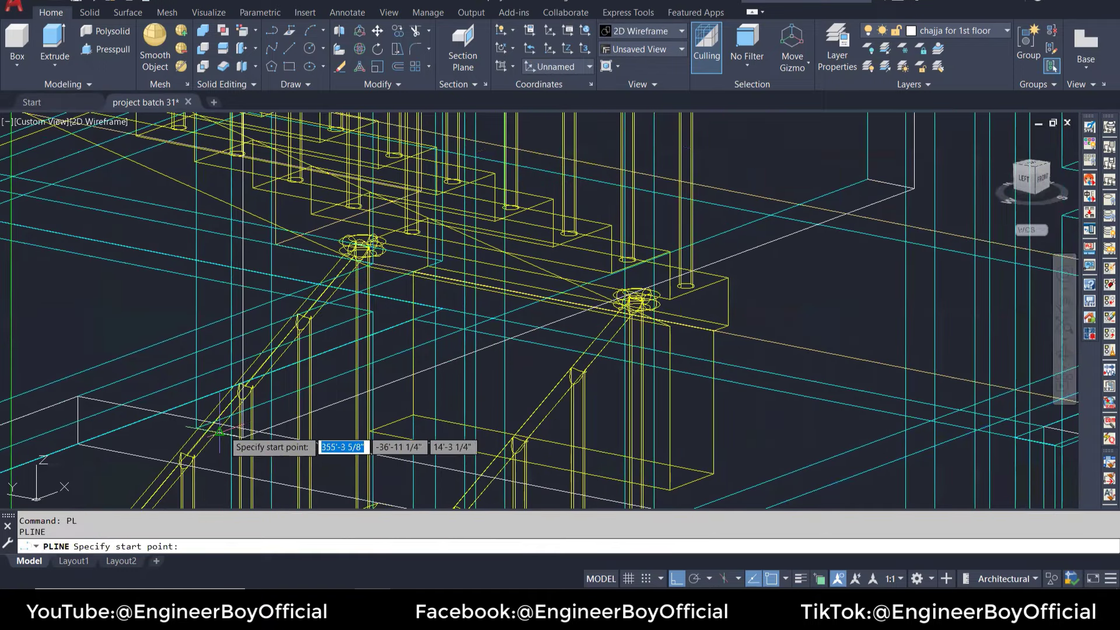
pyautogui.click(219, 432)
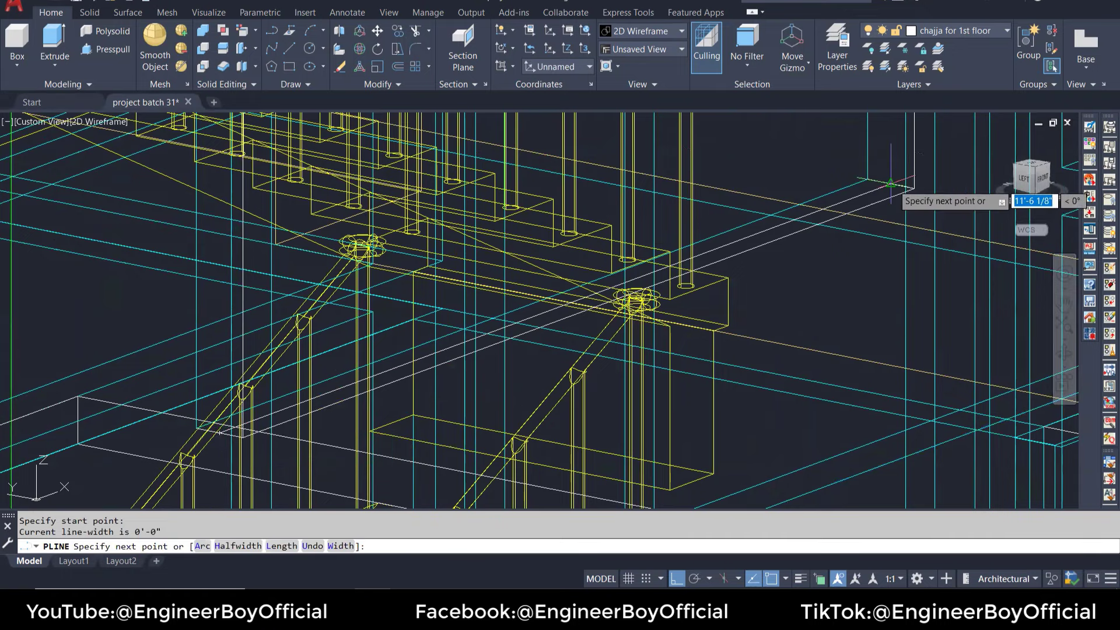
pyautogui.press('Escape')
pyautogui.press('Escape')
pyautogui.click(850, 201)
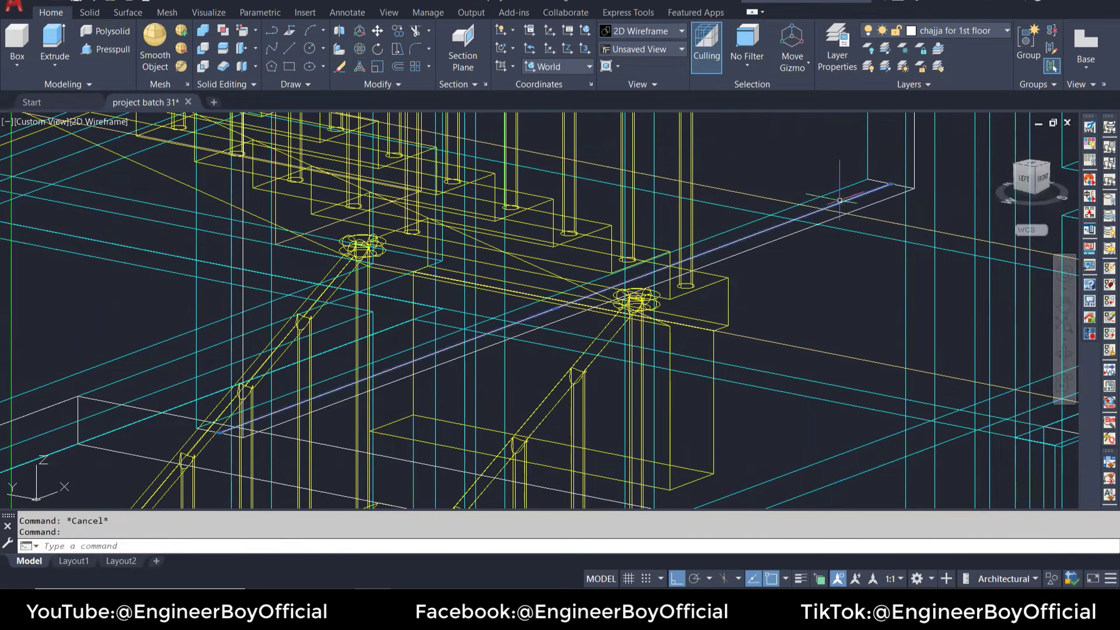
pyautogui.moveTo(853, 199); pyautogui.dragTo(821, 235, button='middle')
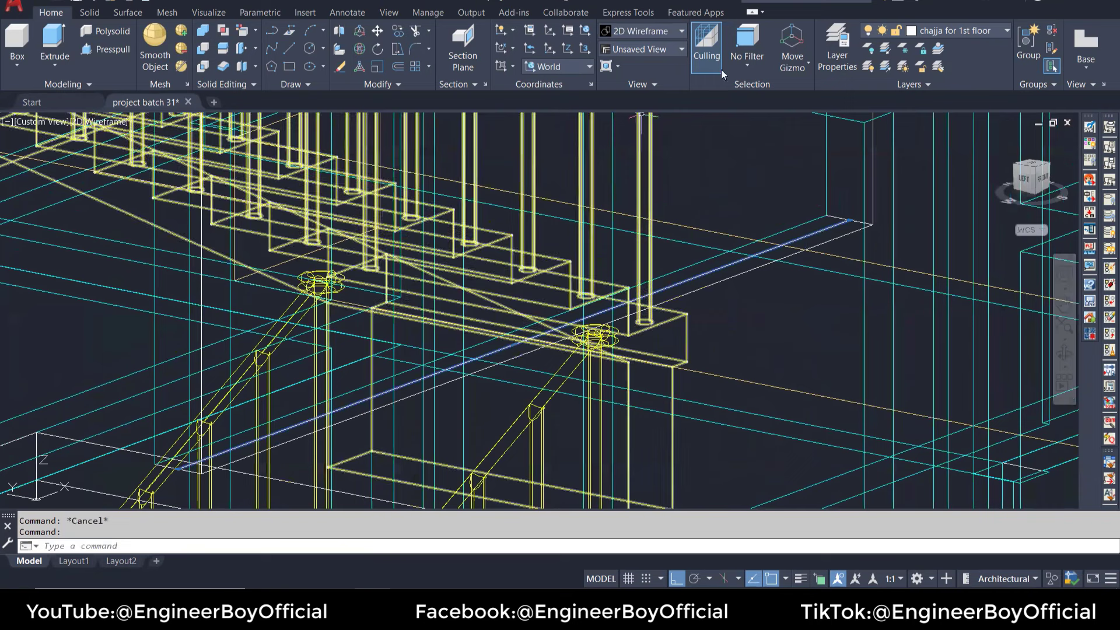
pyautogui.click(945, 31)
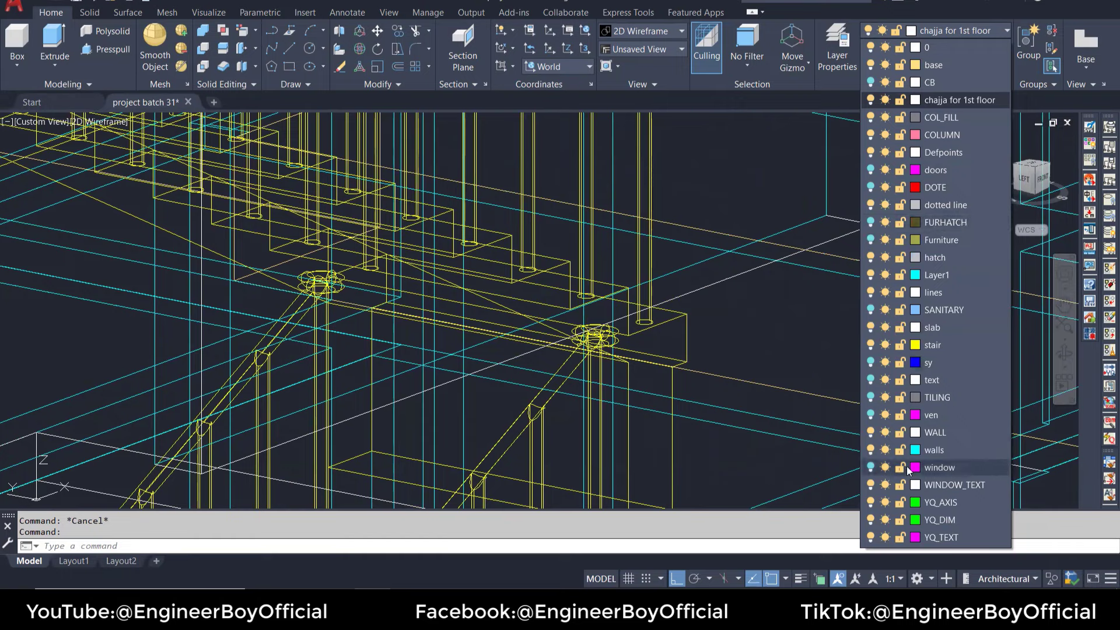
# Step: Put the beam-edge polyline on layer 'window', turn that layer on and make it current
pyautogui.click(930, 466)
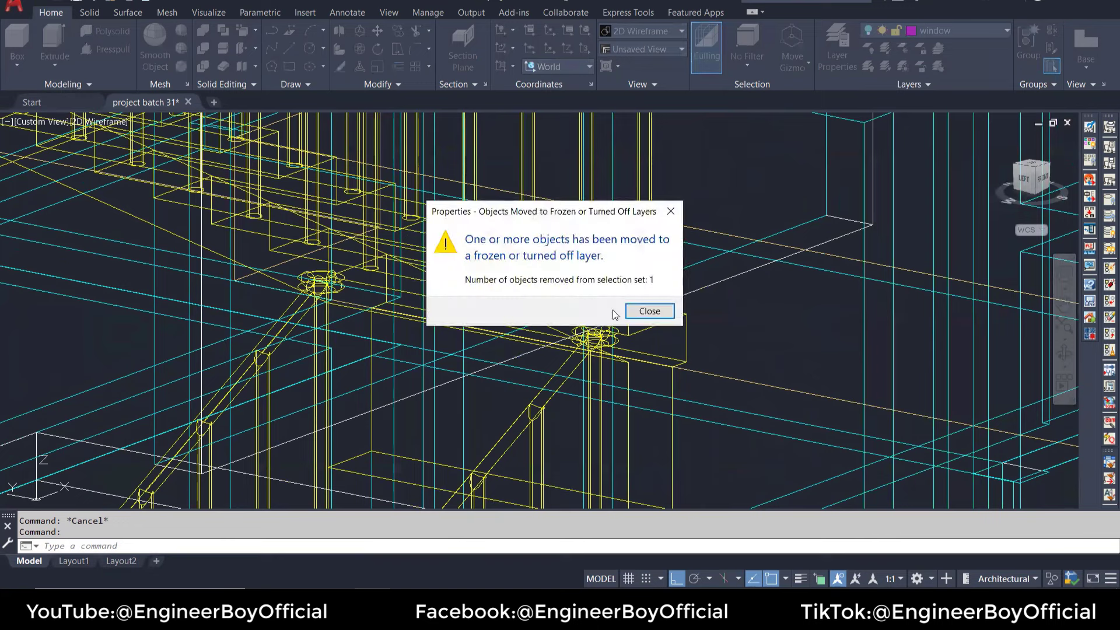
pyautogui.click(657, 312)
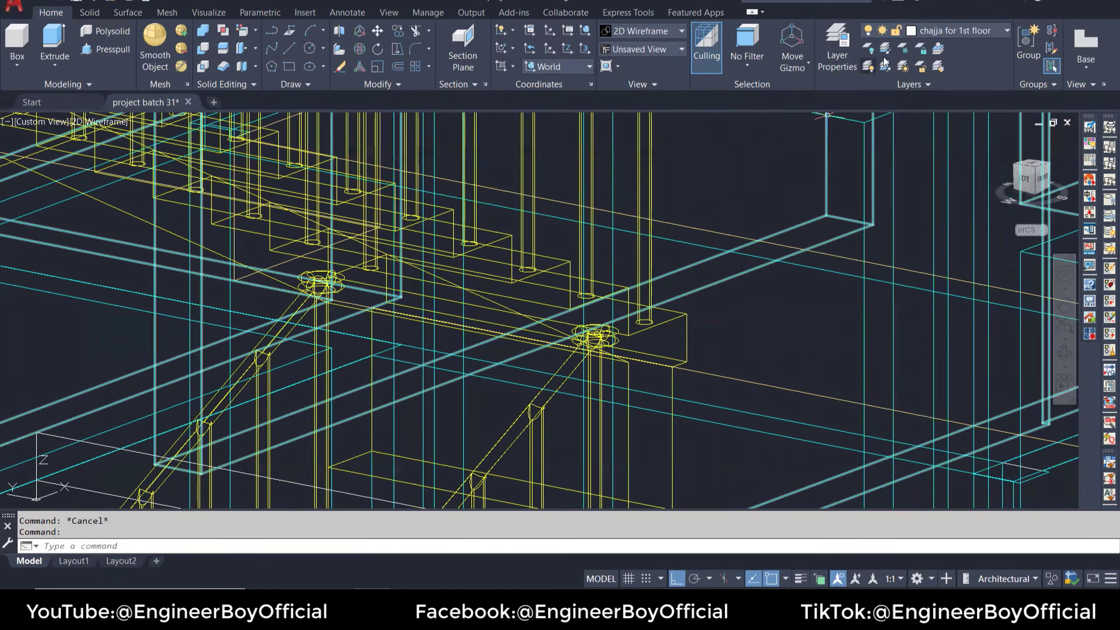
pyautogui.click(960, 29)
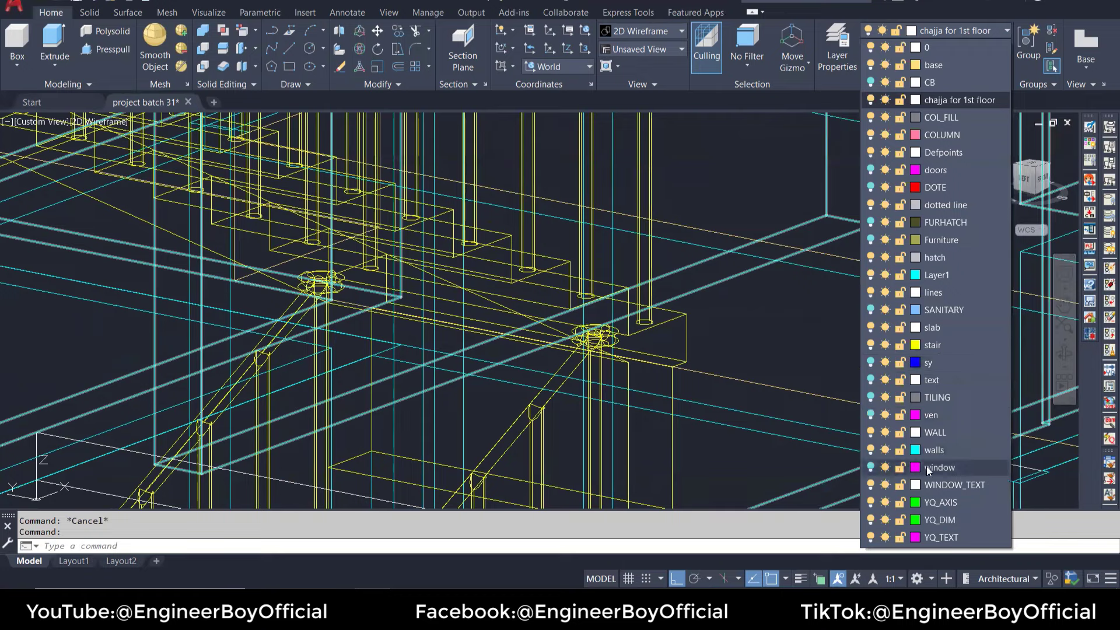
pyautogui.click(871, 467)
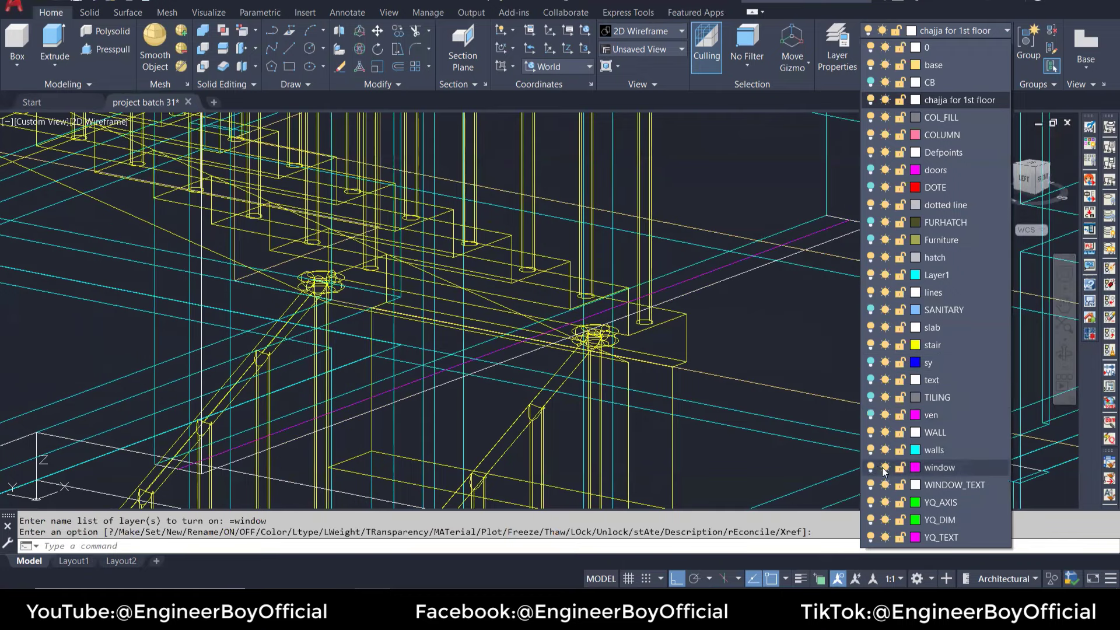
pyautogui.click(937, 470)
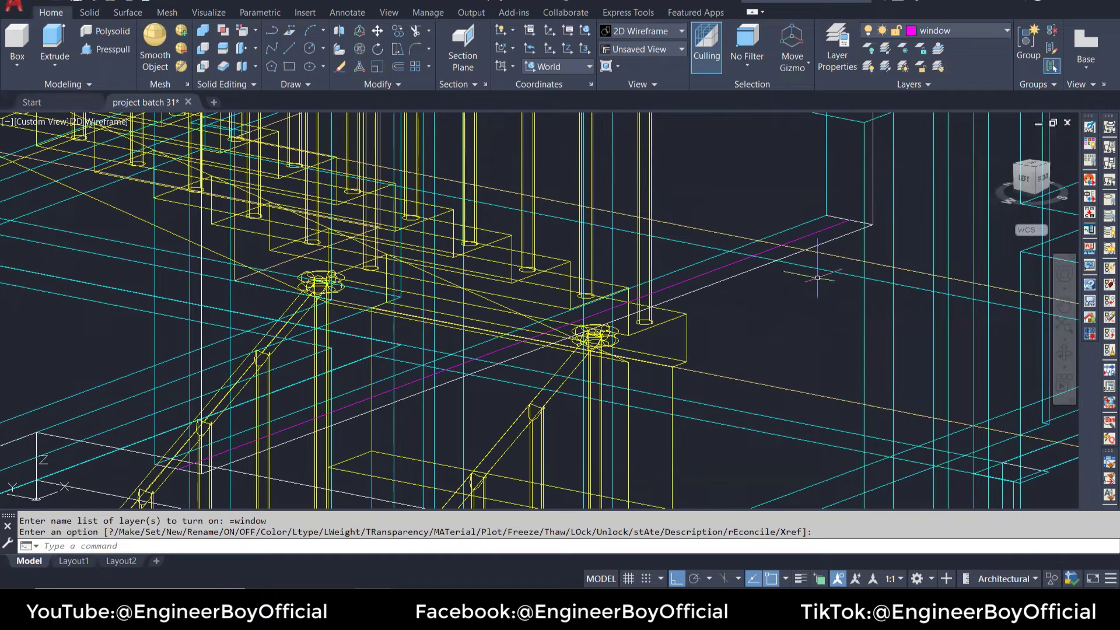
# Step: Measure the window opening's height with DIST, reading 5'-11"
pyautogui.scroll(-3, 712, 398)
pyautogui.scroll(-2, 762, 299)
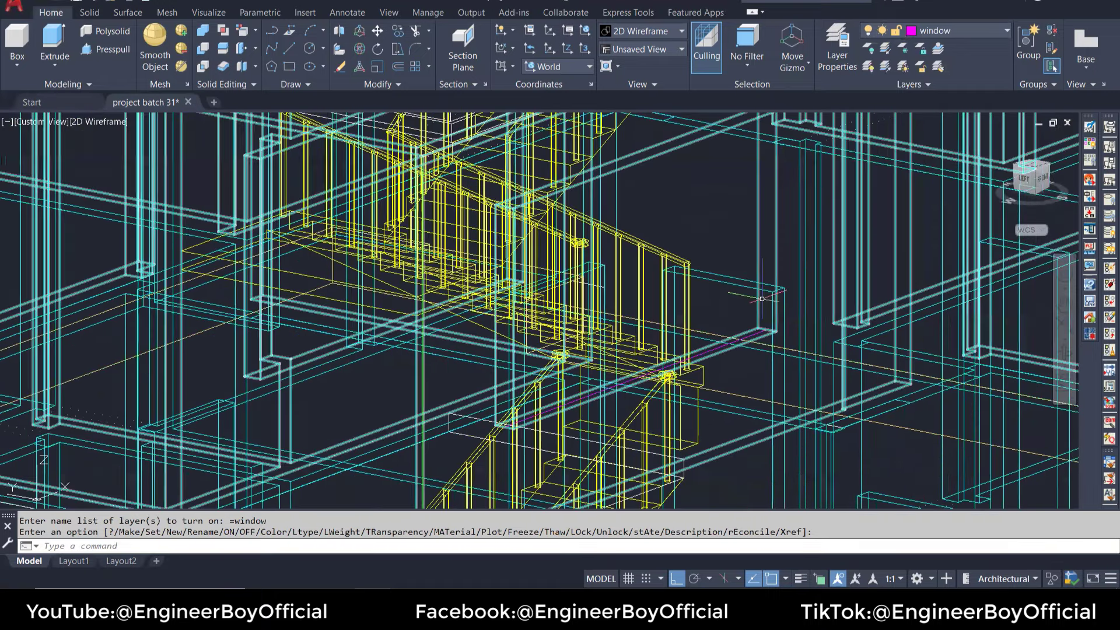
pyautogui.moveTo(762, 299)
pyautogui.mouseDown(button='middle')
pyautogui.moveTo(681, 374)
pyautogui.moveTo(669, 355)
pyautogui.mouseUp(button='middle')
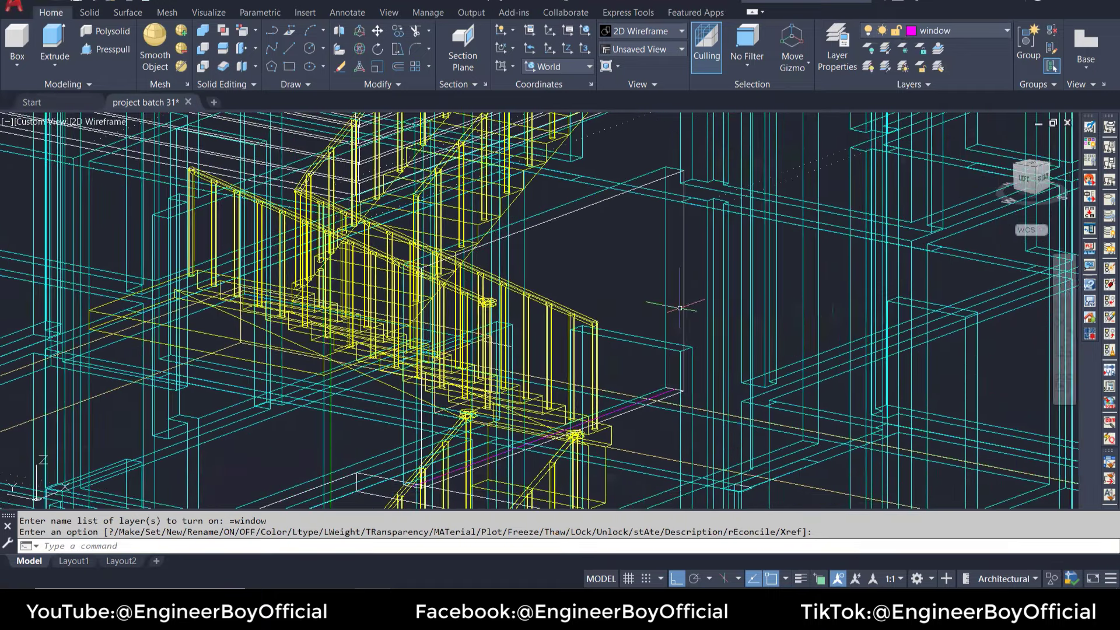
pyautogui.write('S')
pyautogui.press('Escape')
pyautogui.press('Escape')
pyautogui.write('d')
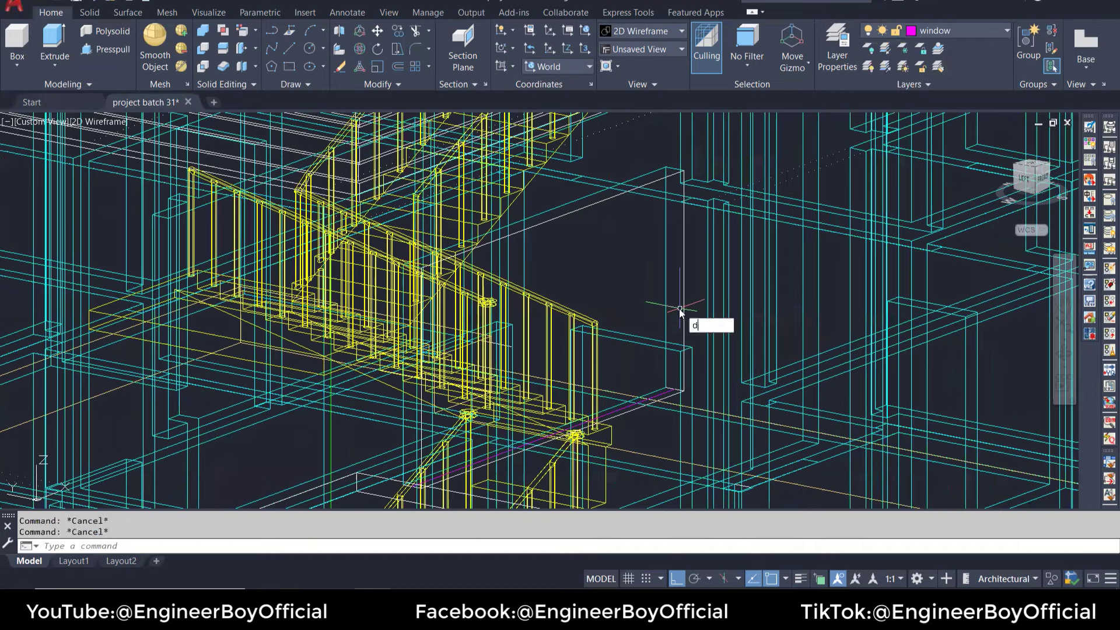
pyautogui.write('ist')
pyautogui.press('Return')
pyautogui.click(706, 383)
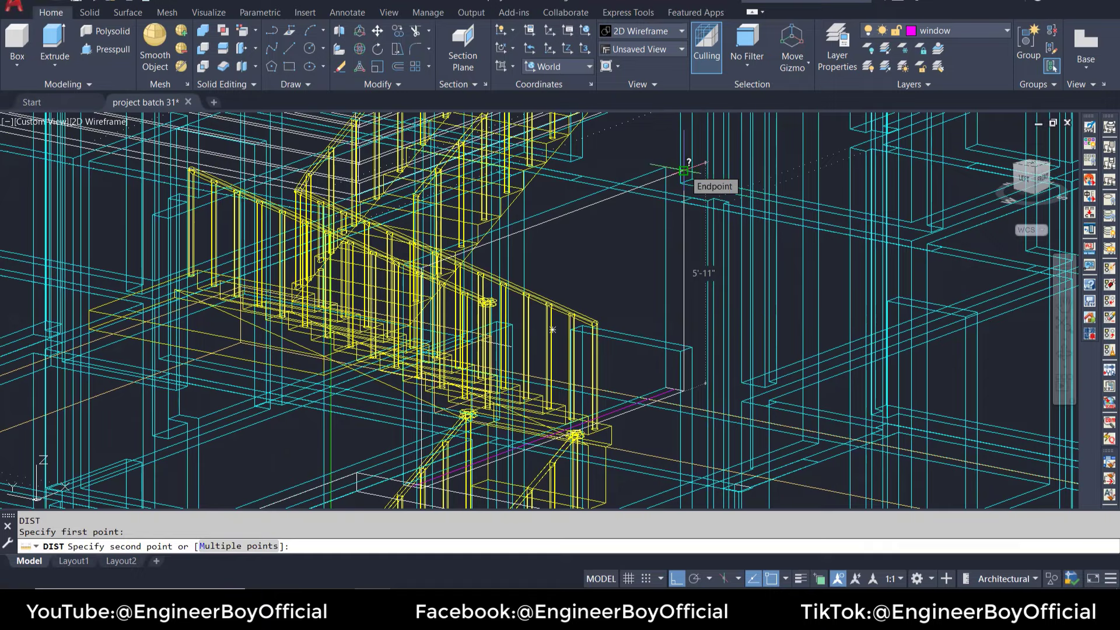
pyautogui.press('Escape')
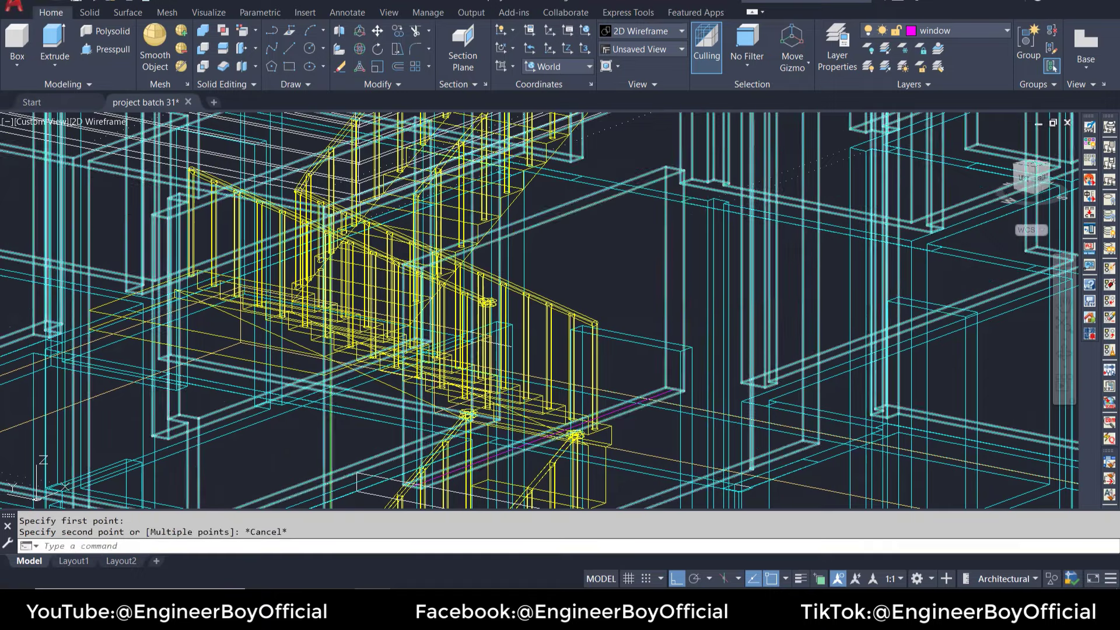
# Step: Show the magenta window polyline's properties and begin editing its Thickness
pyautogui.scroll(3, 660, 380)
pyautogui.scroll(3, 660, 380)
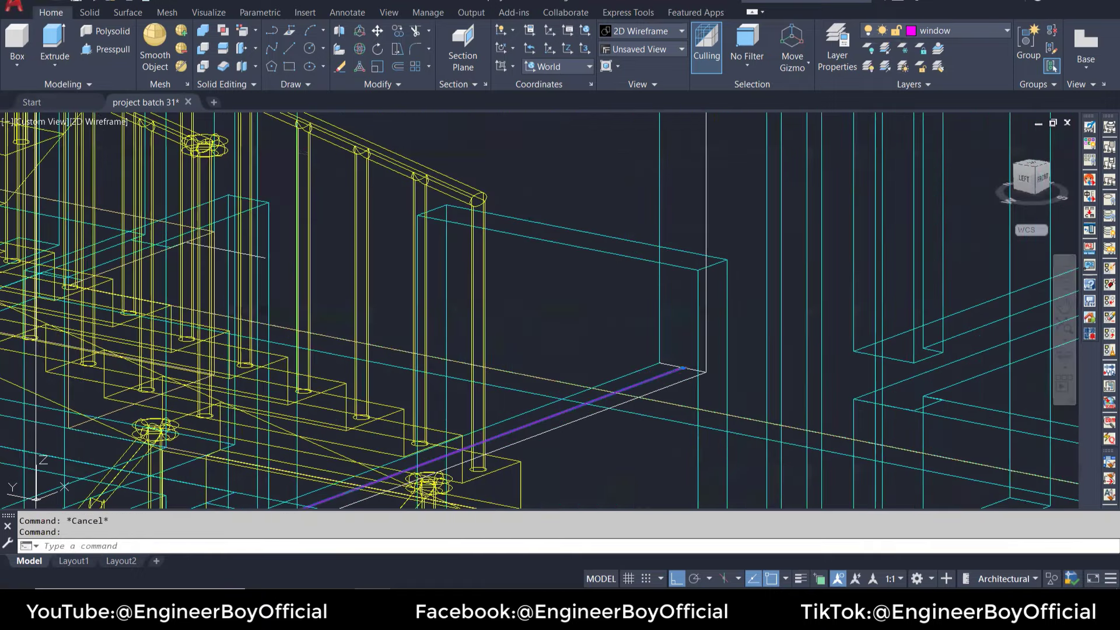
pyautogui.click(583, 387)
pyautogui.hotkey('ctrl', '1')
pyautogui.click(120, 196)
pyautogui.write("5'11")
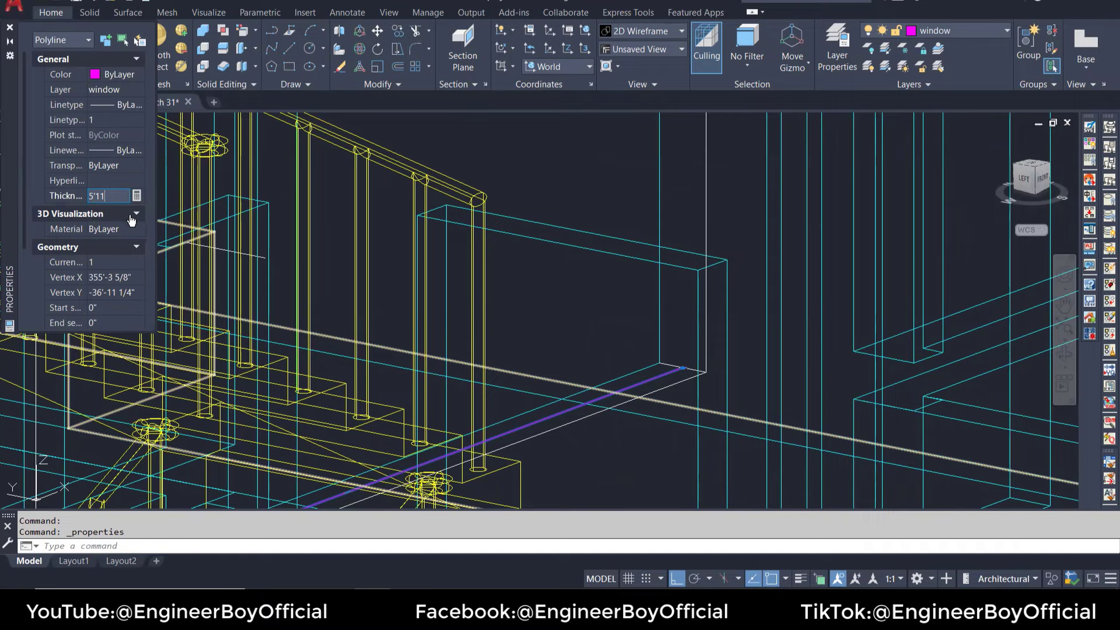
# Step: Set the window polyline's thickness to 5'-11" in Properties
pyautogui.press('Return')
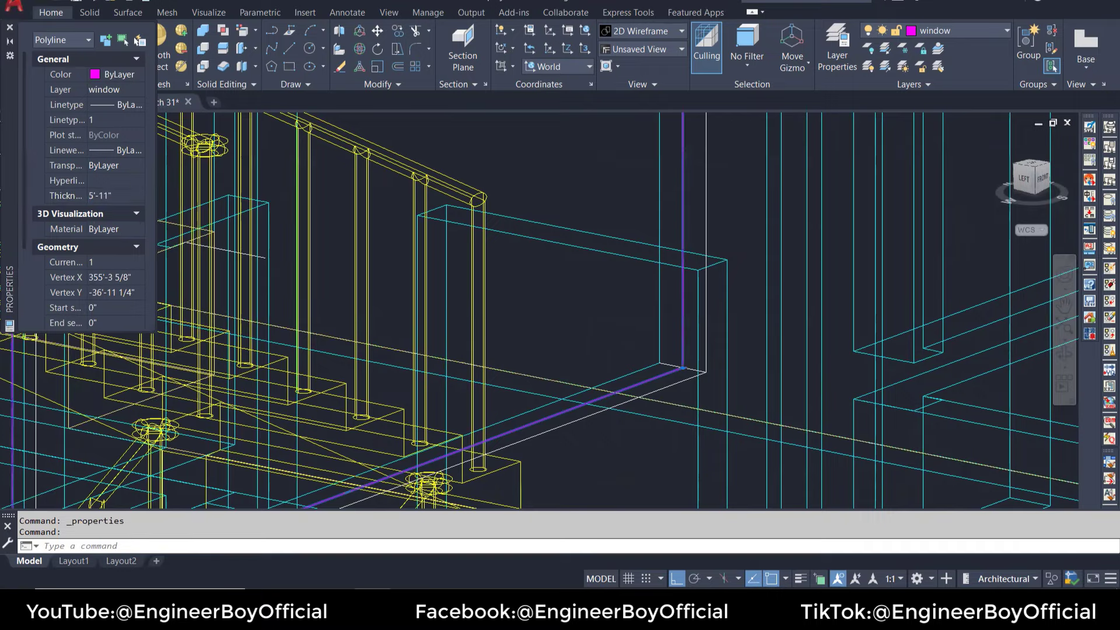
pyautogui.scroll(-4, 708, 267)
pyautogui.scroll(5, 709, 267)
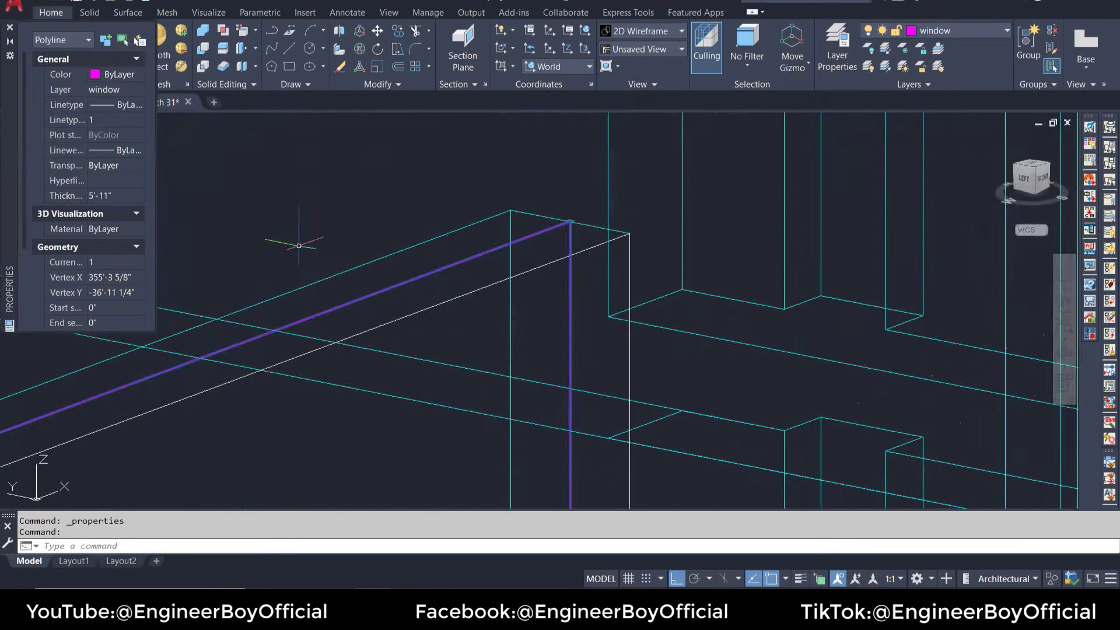
pyautogui.scroll(-3, 104, 254)
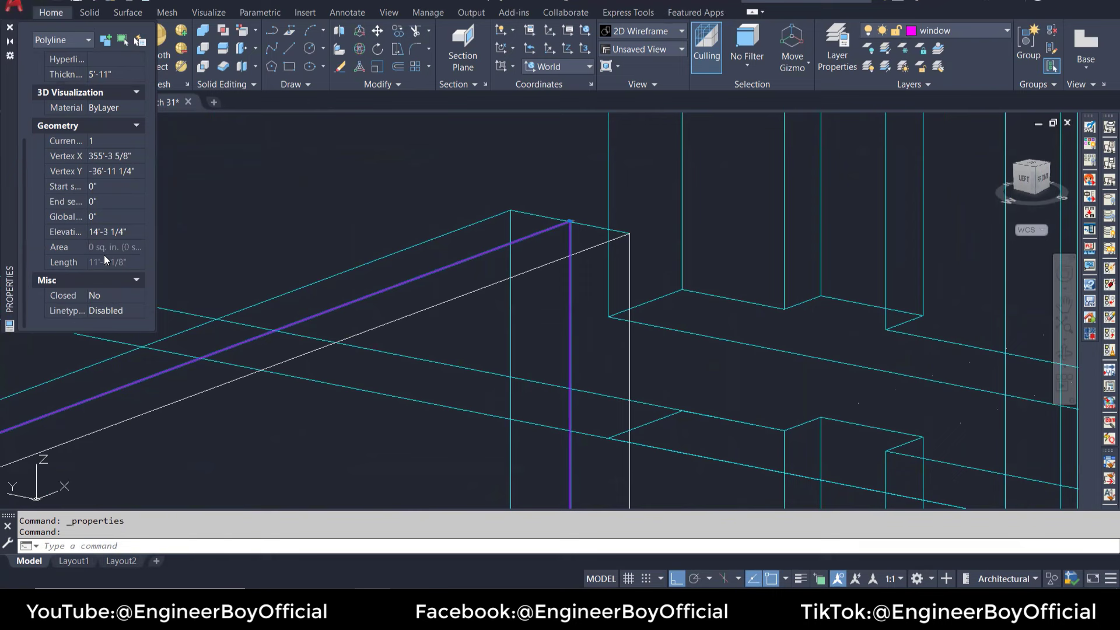
pyautogui.scroll(3, 105, 260)
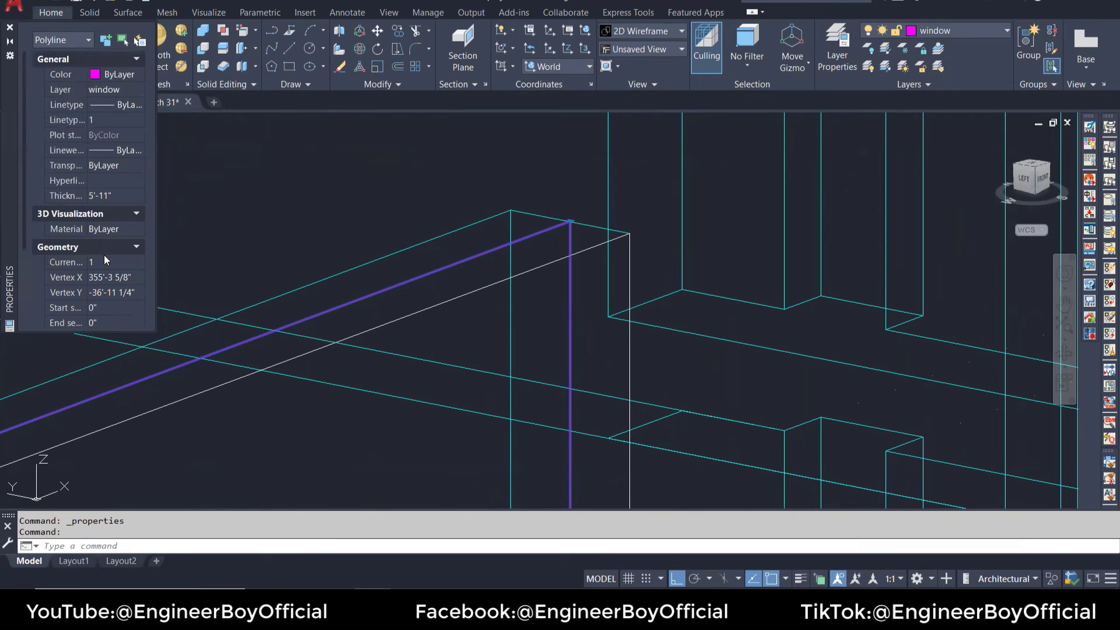
pyautogui.scroll(-3, 104, 252)
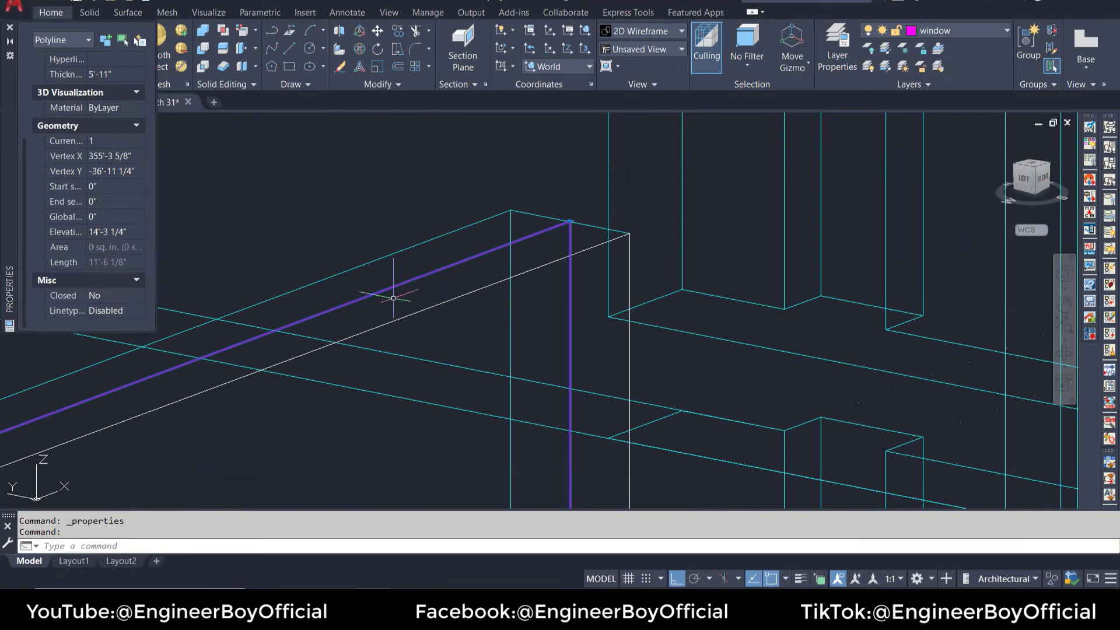
pyautogui.press('Escape')
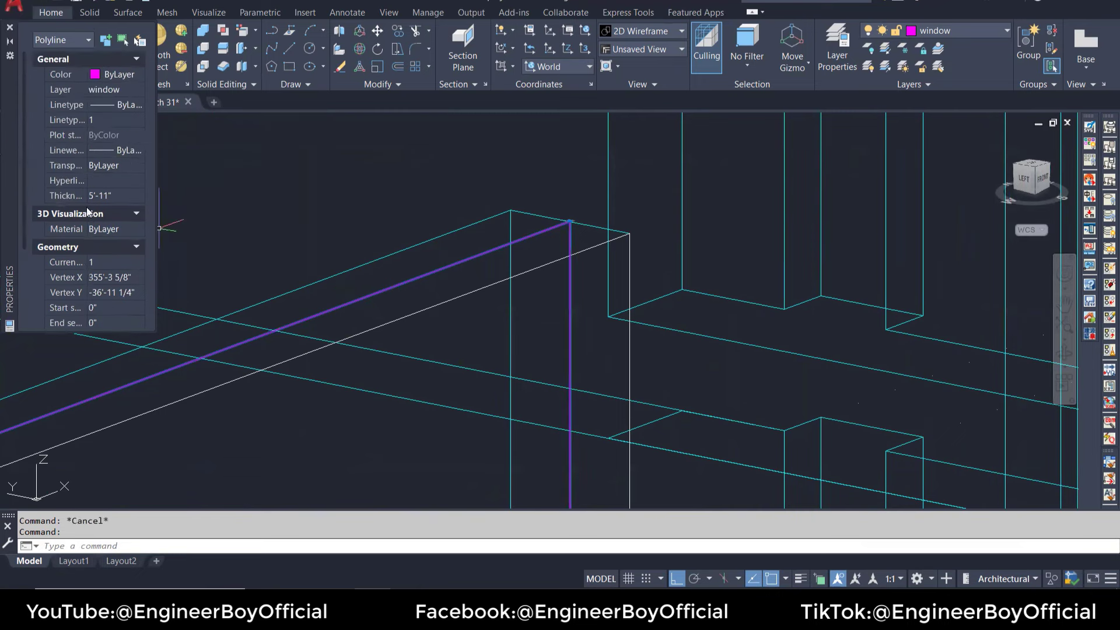
# Step: Give the polyline a 2" global width and close the Properties palette
pyautogui.scroll(-2, 89, 218)
pyautogui.scroll(-1, 91, 222)
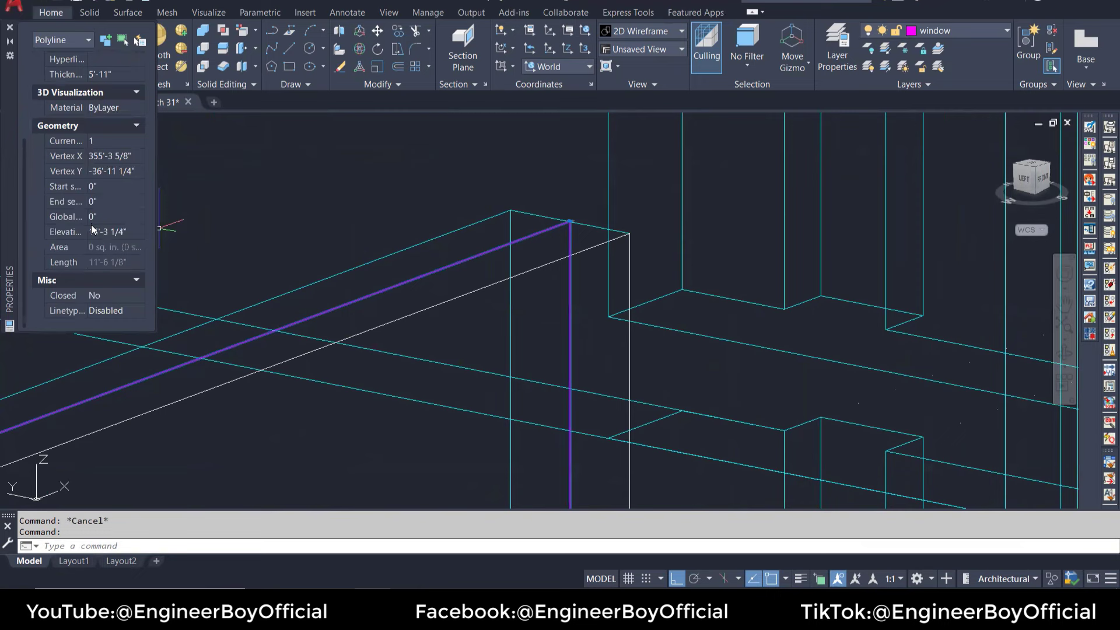
pyautogui.click(92, 215)
pyautogui.write('2')
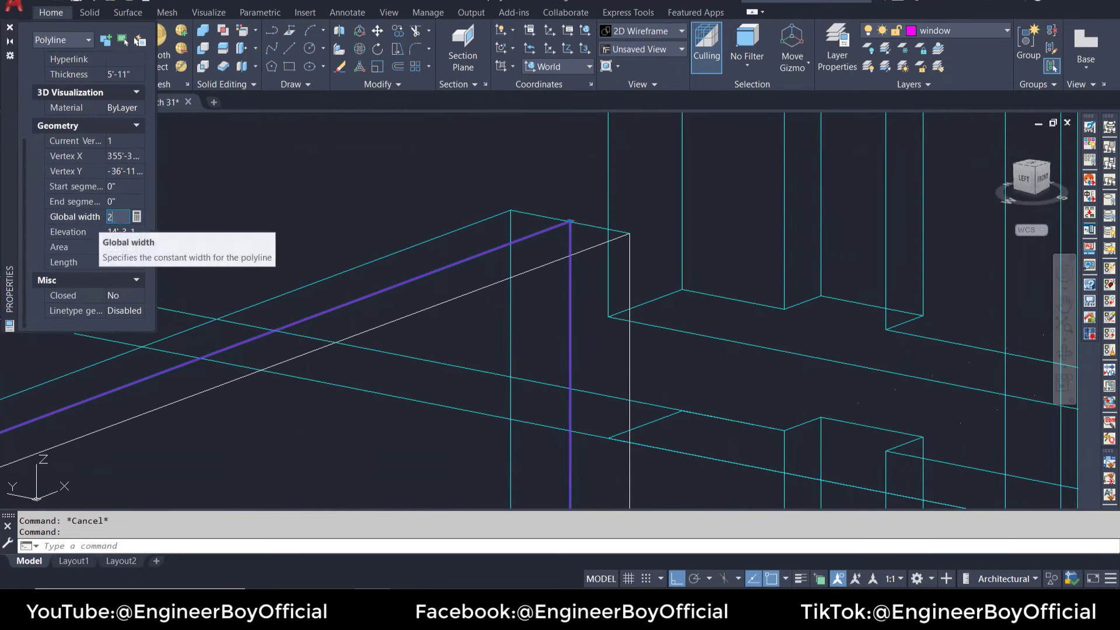
pyautogui.press('Return')
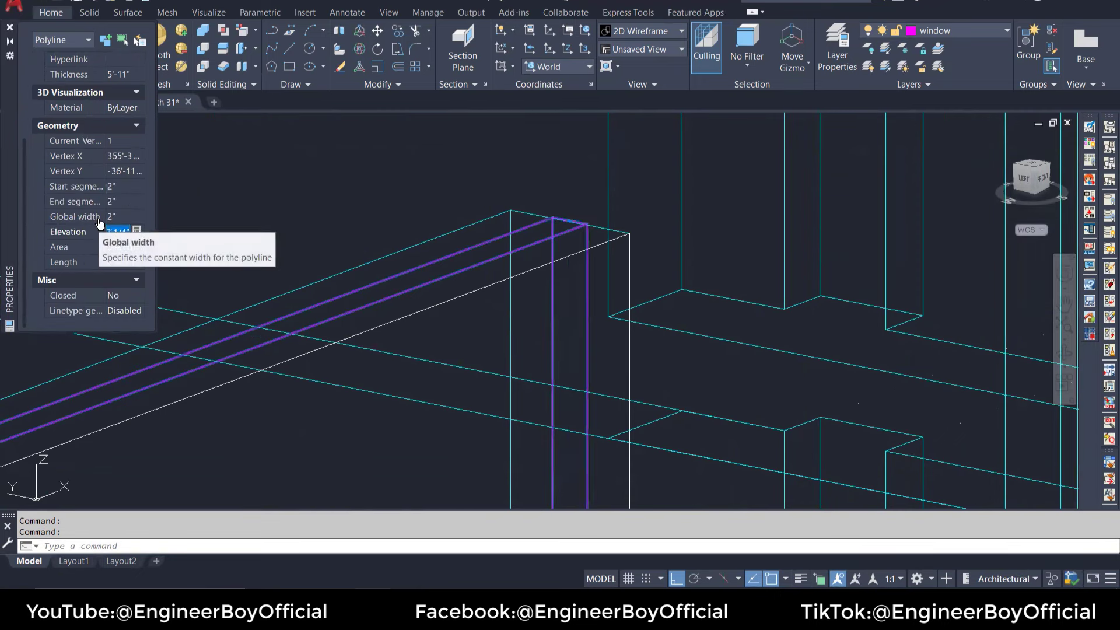
pyautogui.click(9, 28)
pyautogui.scroll(-3, 274, 242)
# Step: Switch the viewport to the Conceptual visual style and pan across the house
pyautogui.press('Escape')
pyautogui.press('Escape')
pyautogui.scroll(-3, 274, 242)
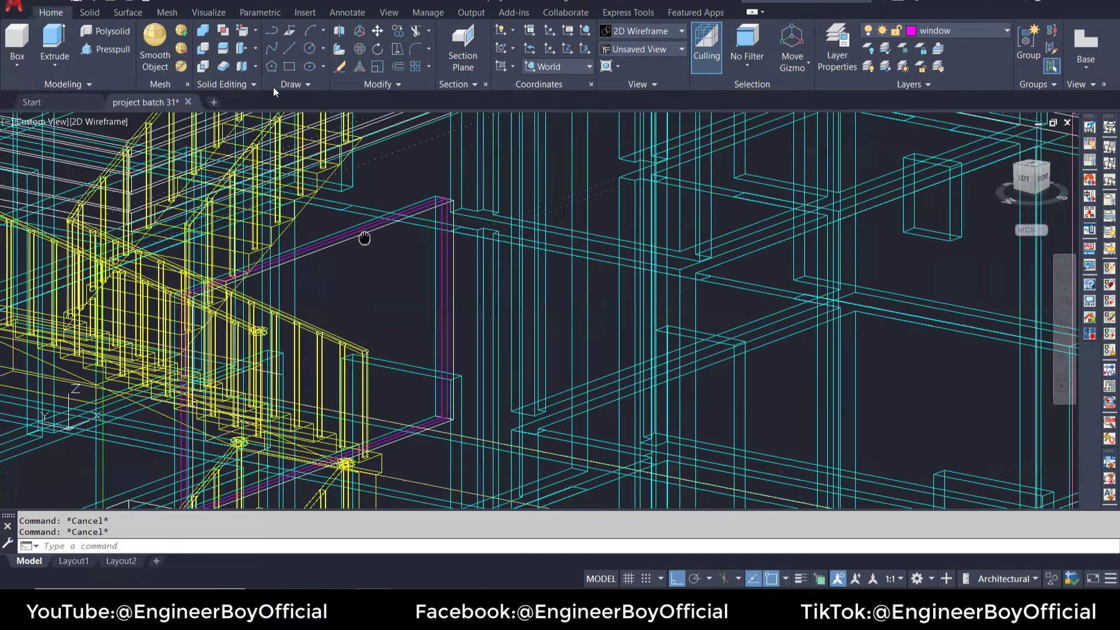
pyautogui.click(99, 121)
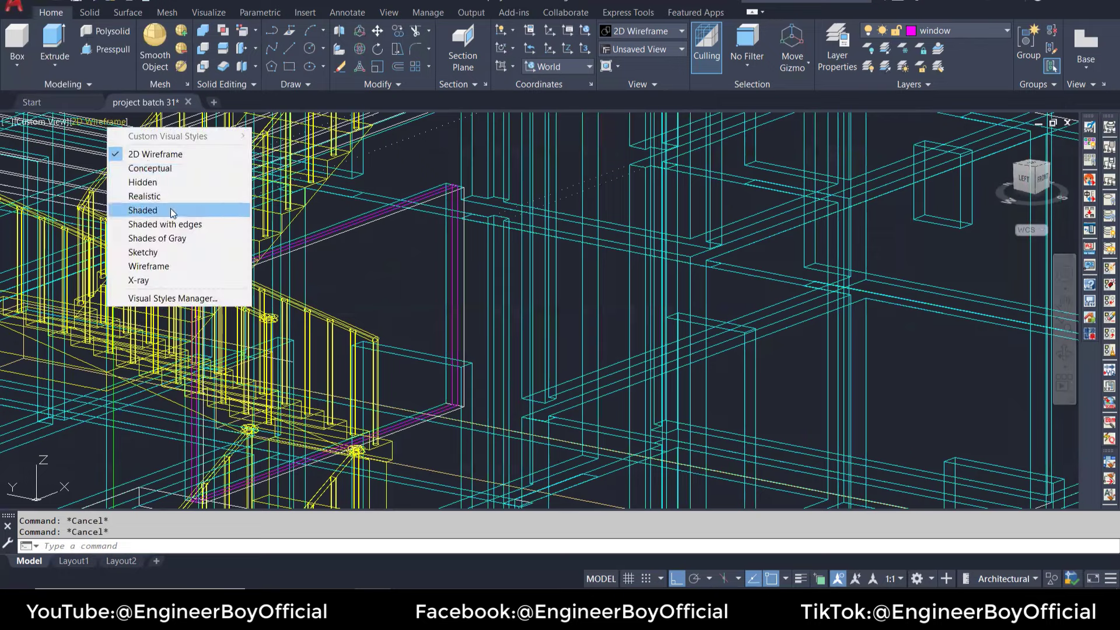
pyautogui.click(153, 168)
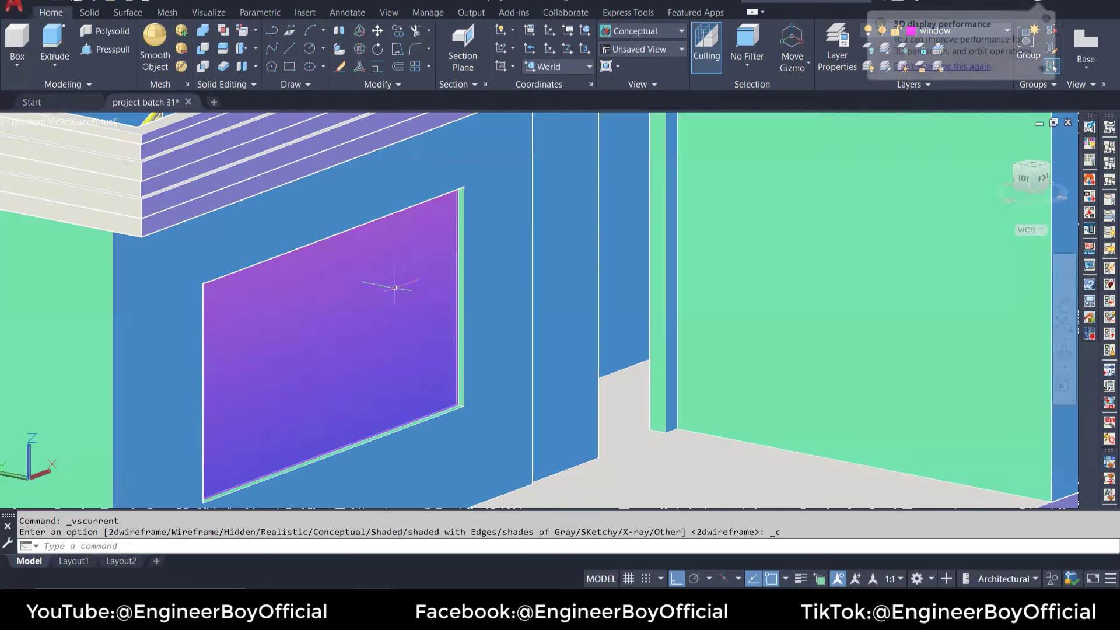
pyautogui.scroll(-5, 400, 295)
pyautogui.moveTo(721, 443); pyautogui.dragTo(697, 385, button='middle')
pyautogui.press('Escape')
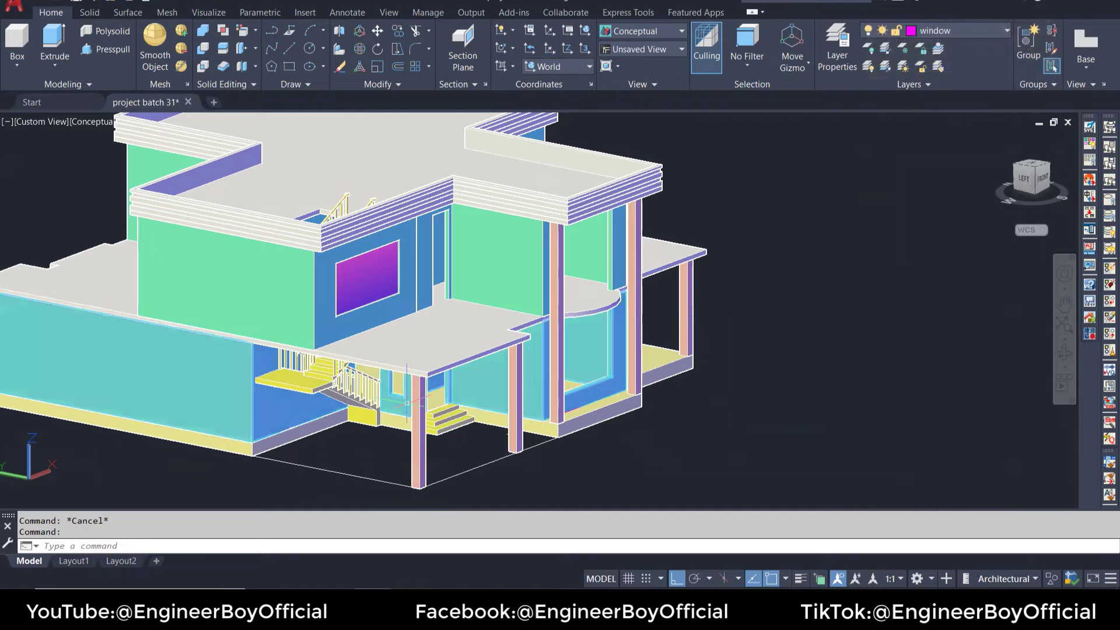
# Step: Start a LINE command and cancel it without drawing anything
pyautogui.scroll(3, 345, 380)
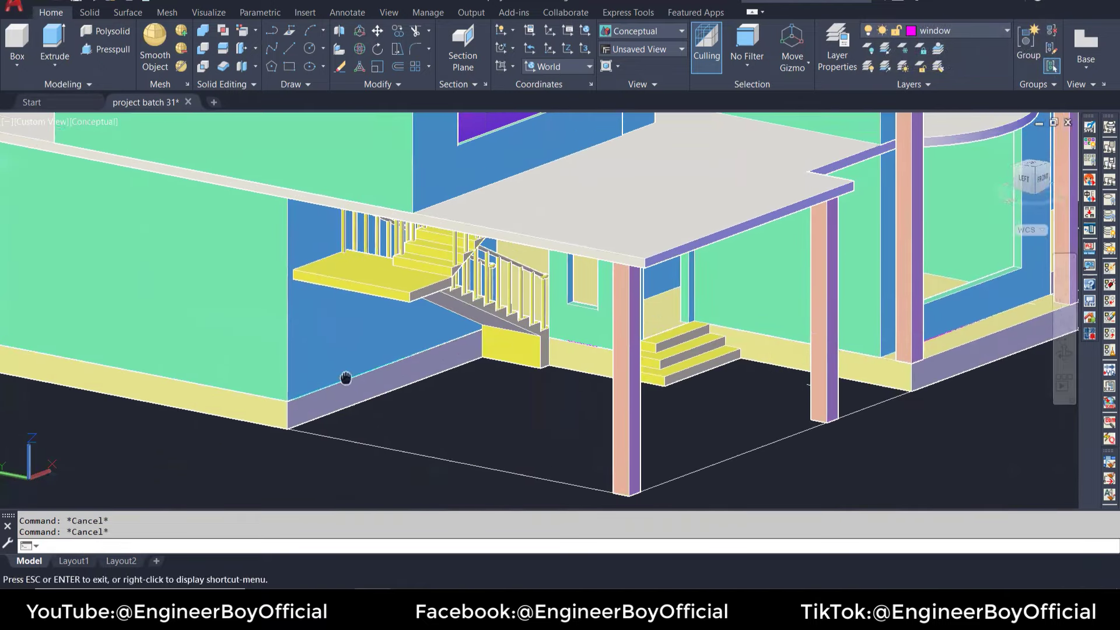
pyautogui.scroll(-5, 350, 397)
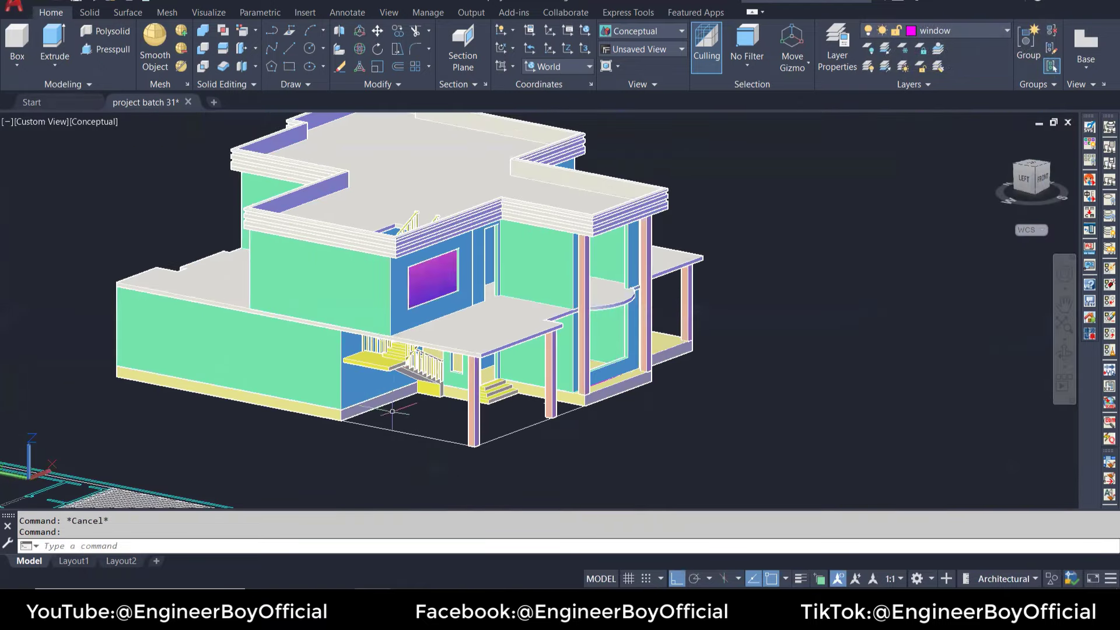
pyautogui.scroll(3, 388, 412)
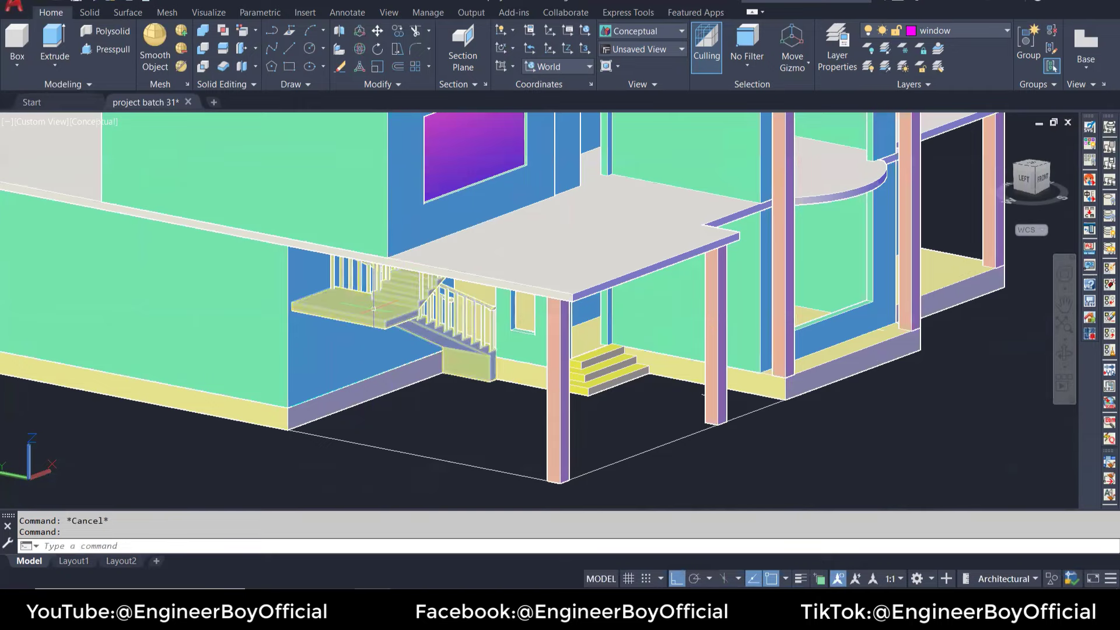
pyautogui.write('L')
pyautogui.press('Return')
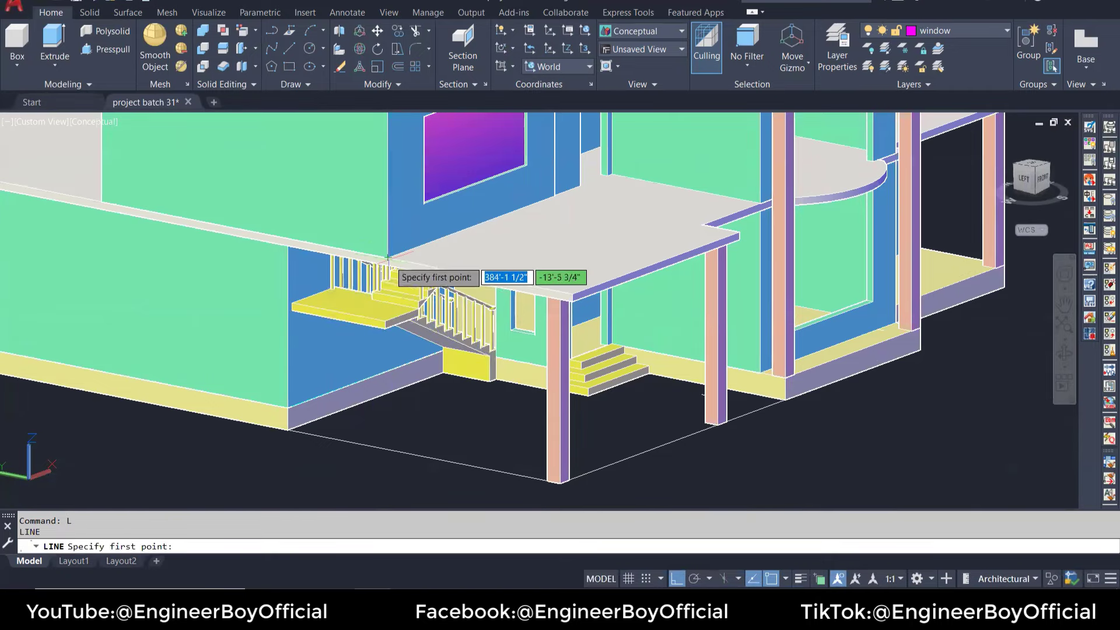
pyautogui.scroll(2, 389, 254)
pyautogui.scroll(2, 386, 255)
pyautogui.press('Escape')
pyautogui.press('Return')
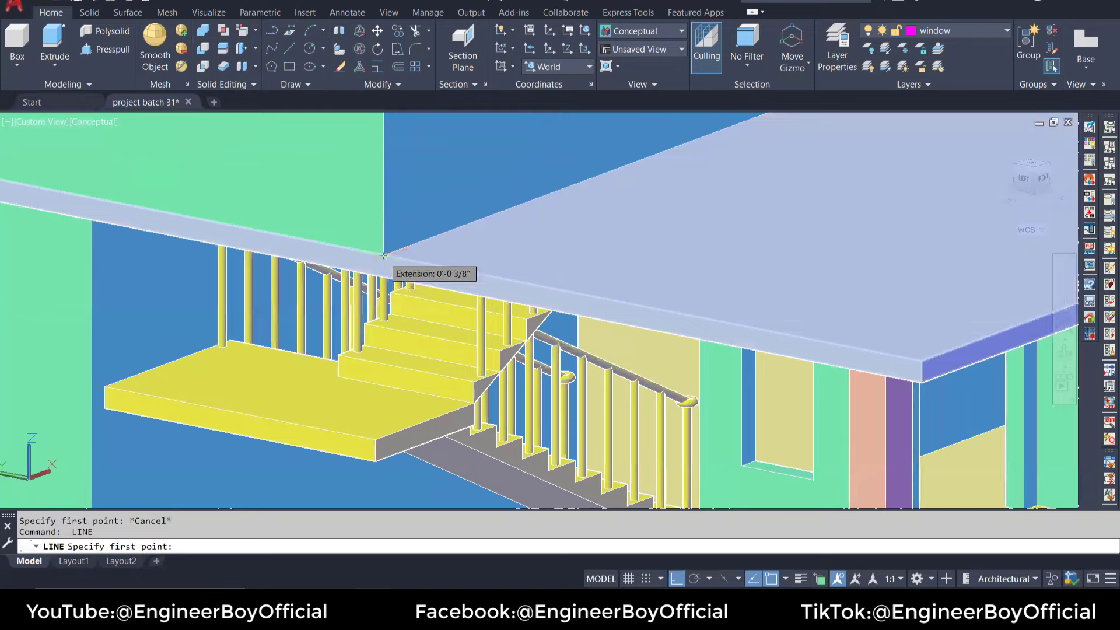
pyautogui.press('Escape')
# Step: Pan and zoom to bring the stairs and porch into close view
pyautogui.scroll(-4, 421, 381)
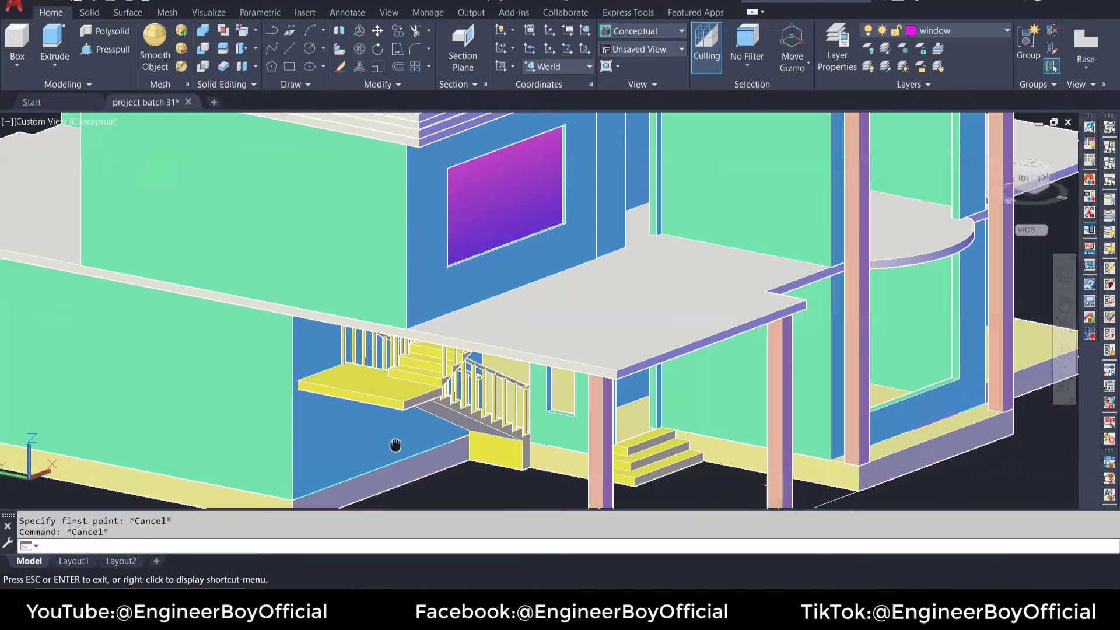
pyautogui.moveTo(393, 444); pyautogui.dragTo(420, 393, button='middle')
pyautogui.scroll(2, 257, 458)
pyautogui.moveTo(257, 458); pyautogui.dragTo(254, 461, button='middle')
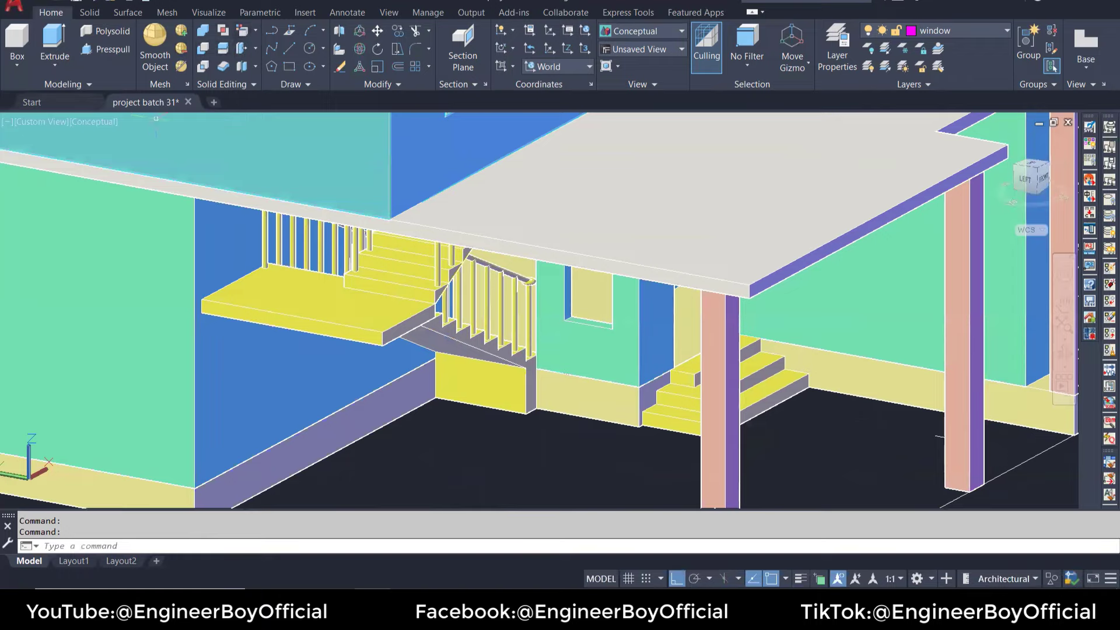
# Step: Switch to 2D Wireframe and try colouring solid edges green, then cancel
pyautogui.click(96, 122)
pyautogui.click(140, 153)
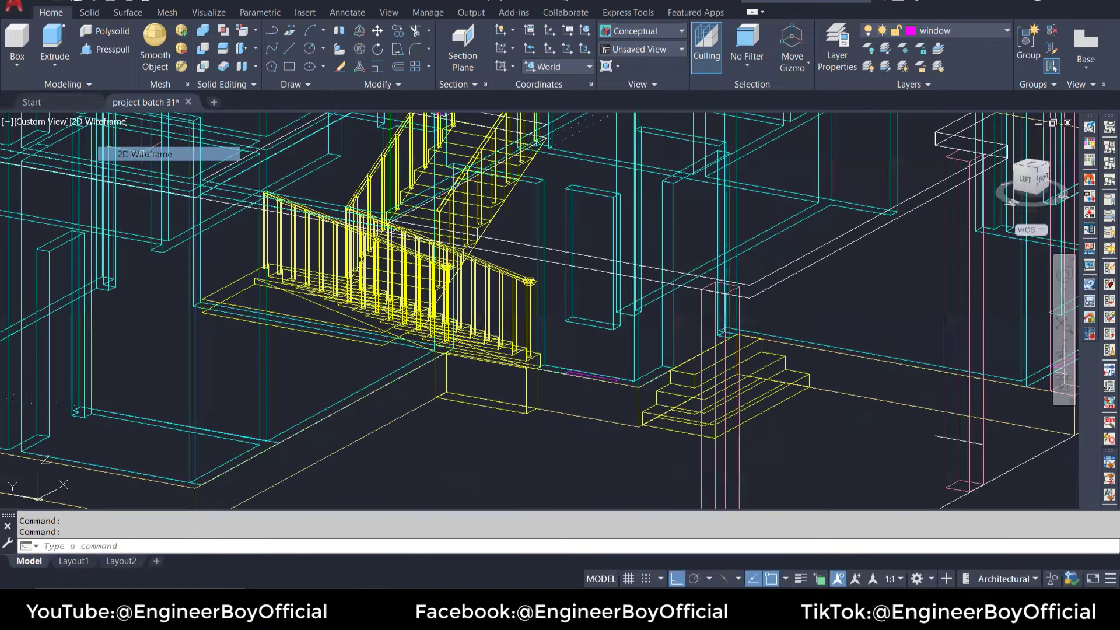
pyautogui.scroll(5, 230, 435)
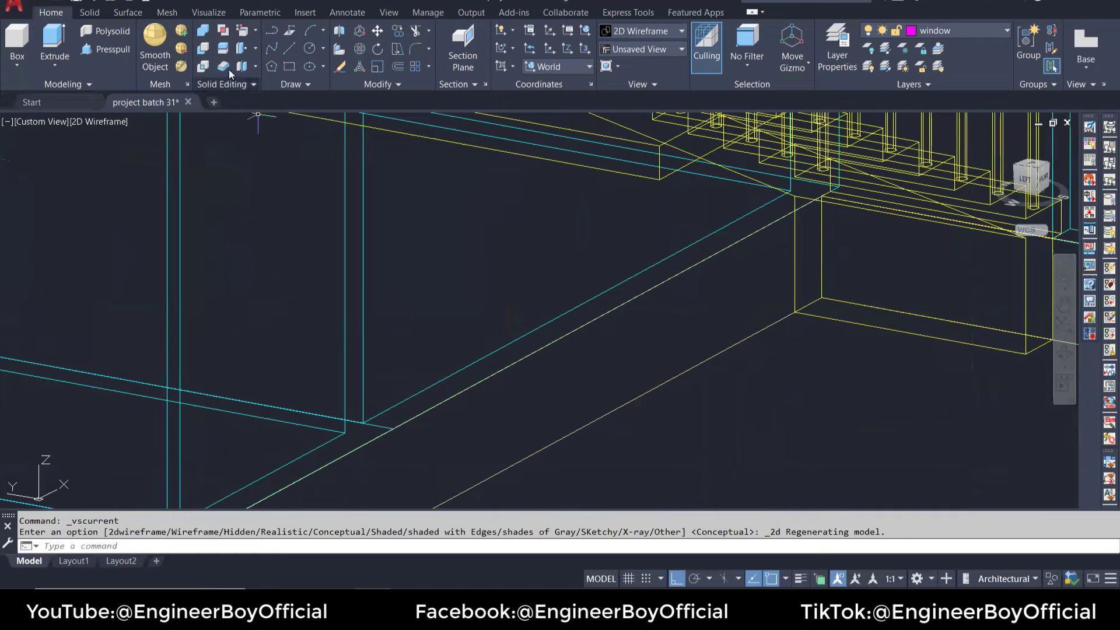
pyautogui.click(243, 31)
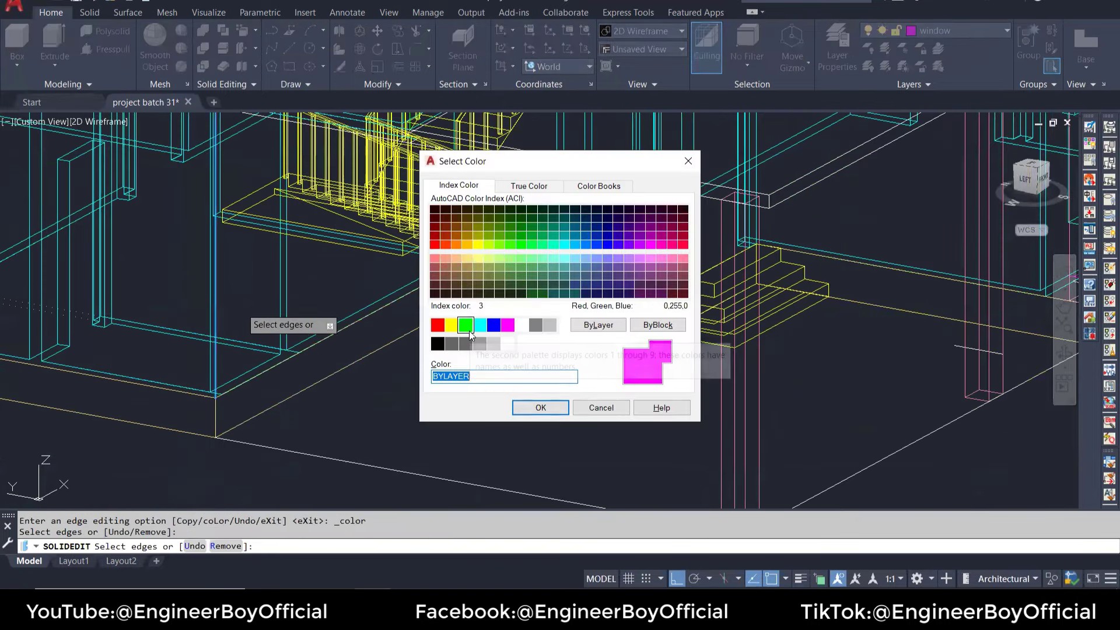
pyautogui.click(466, 325)
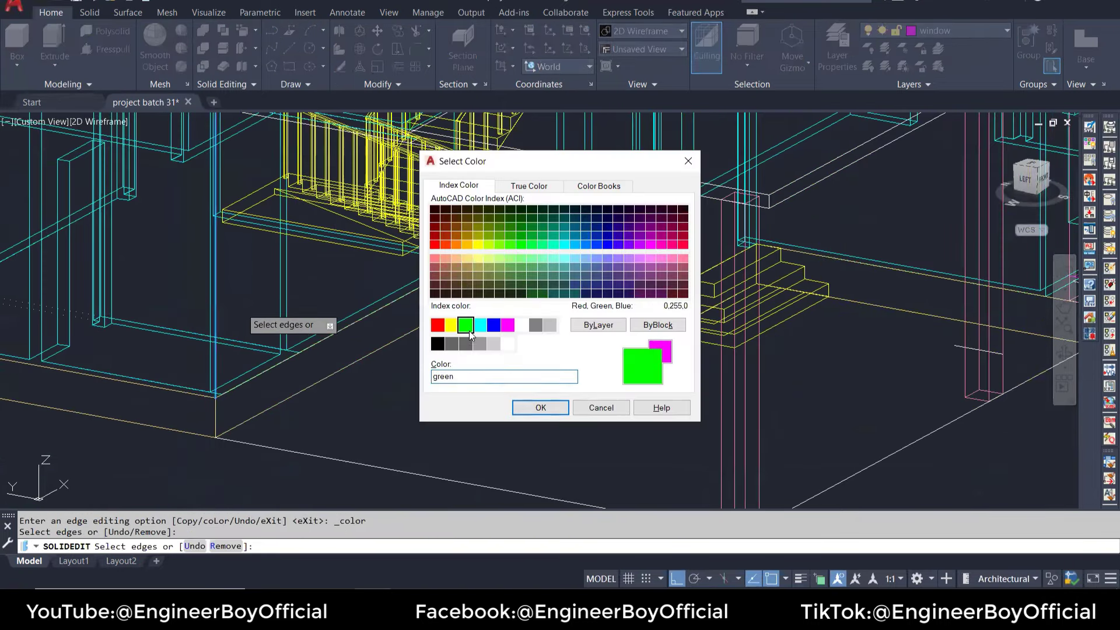
pyautogui.click(540, 407)
pyautogui.press('Return')
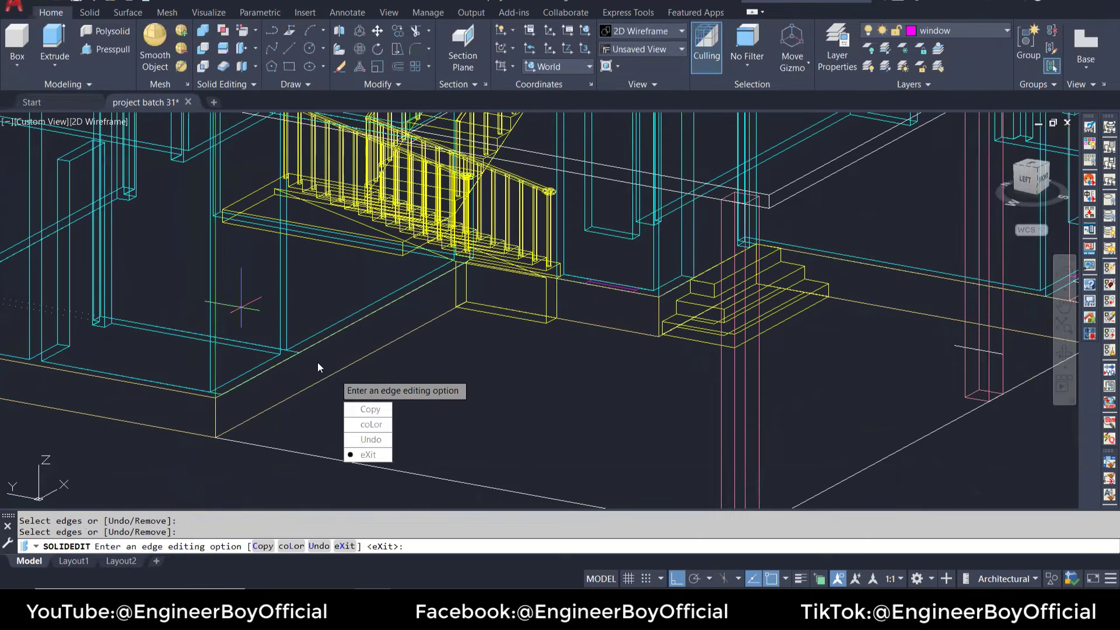
pyautogui.click(385, 416)
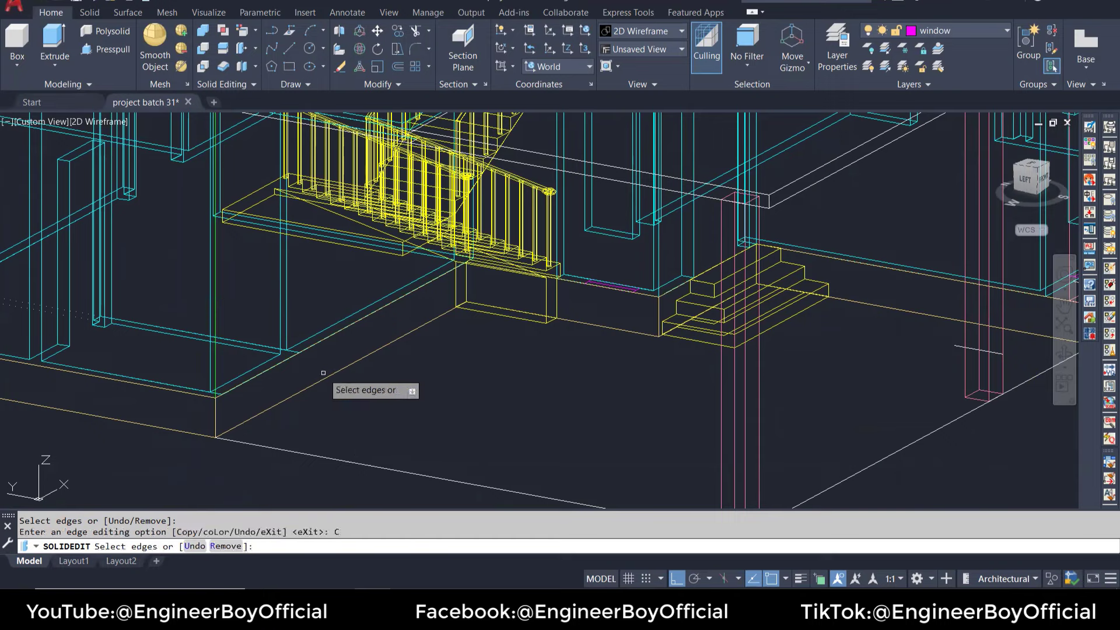
pyautogui.press('Escape')
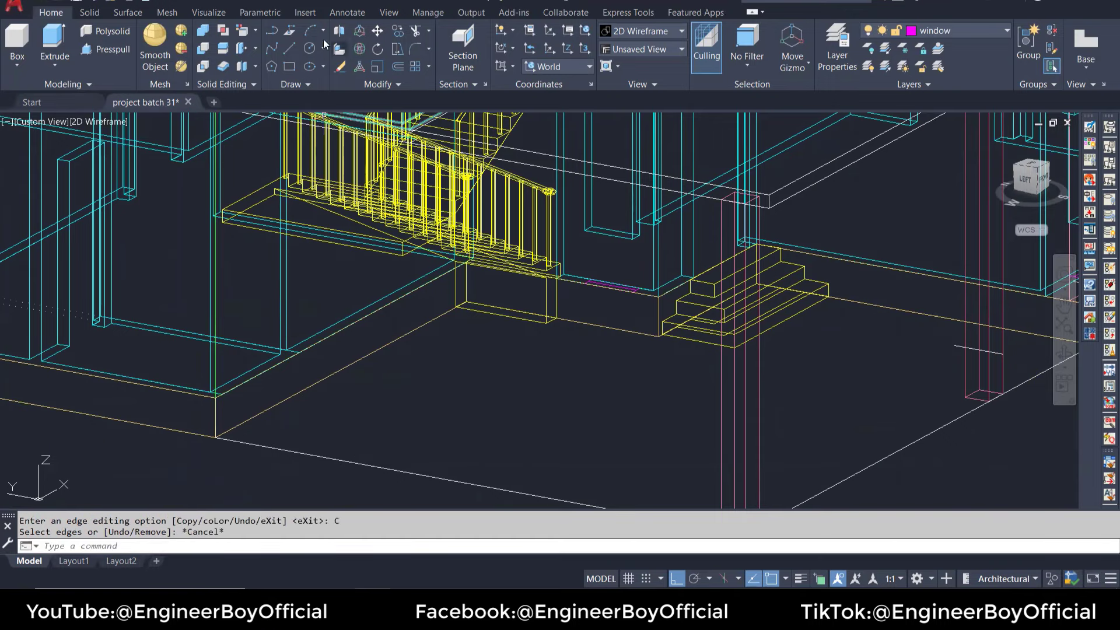
pyautogui.click(255, 29)
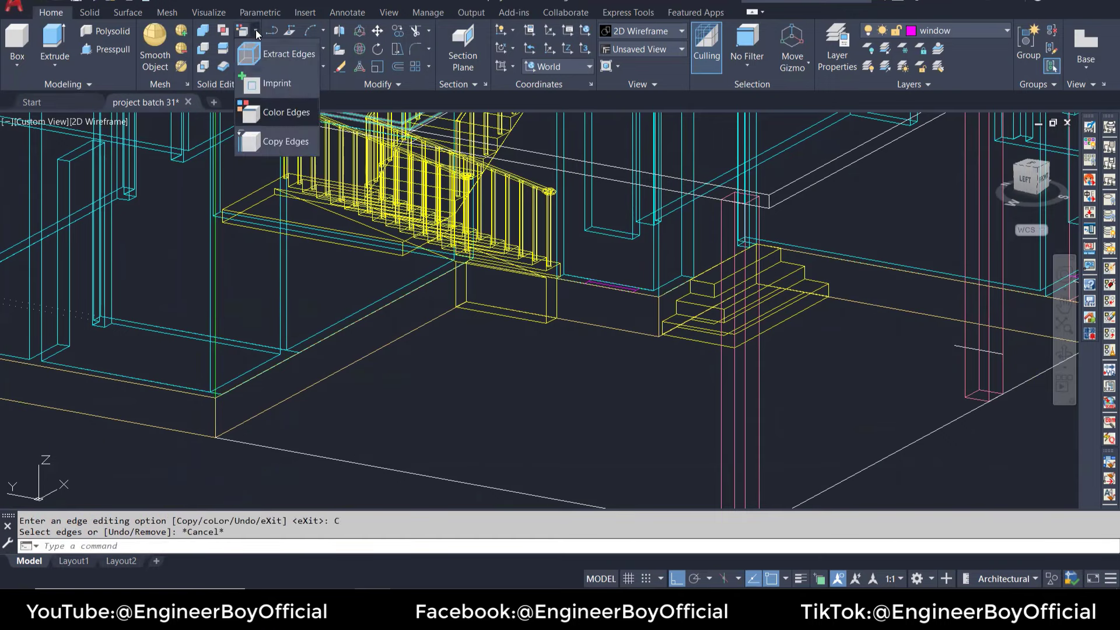
pyautogui.press('Escape')
pyautogui.press('Escape')
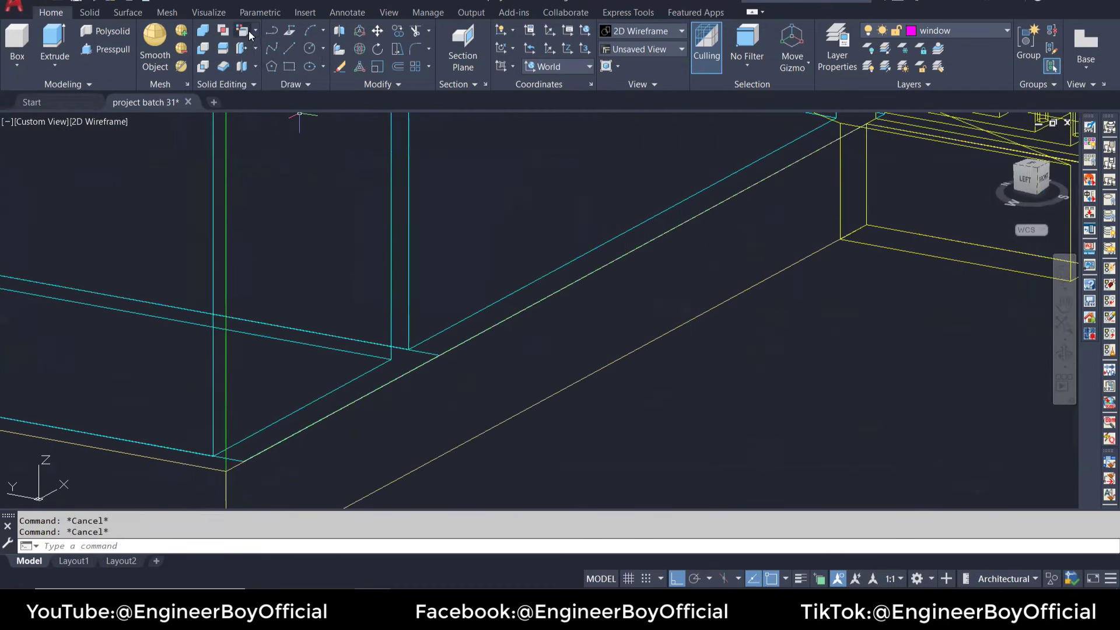
# Step: Copy the wall's vertical corner edge with a 6-unit displacement using Copy Edges
pyautogui.click(248, 31)
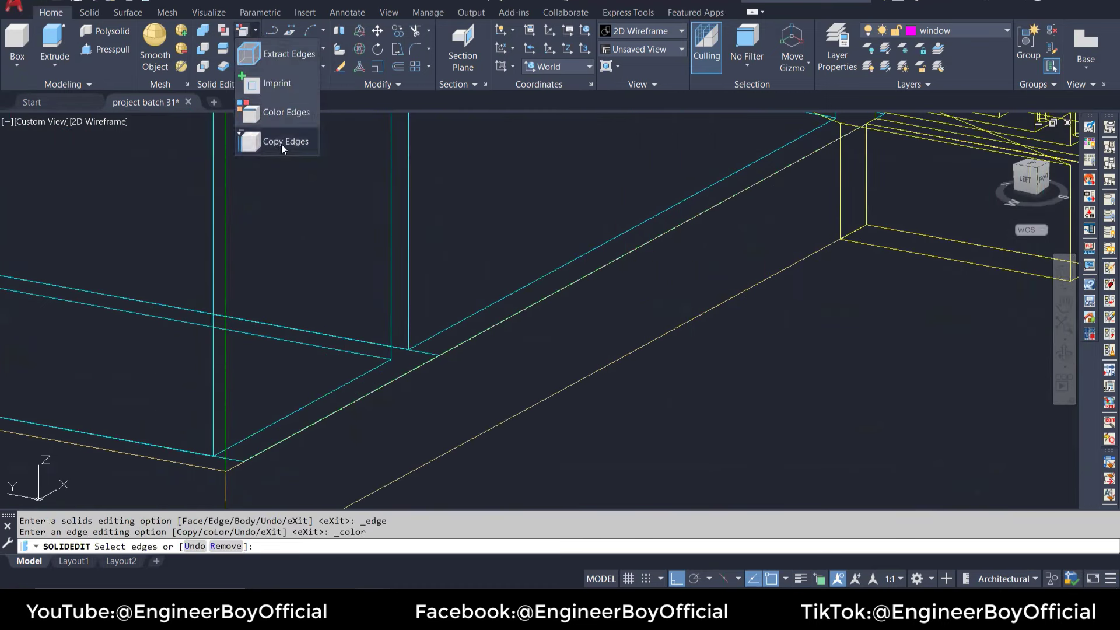
pyautogui.click(281, 144)
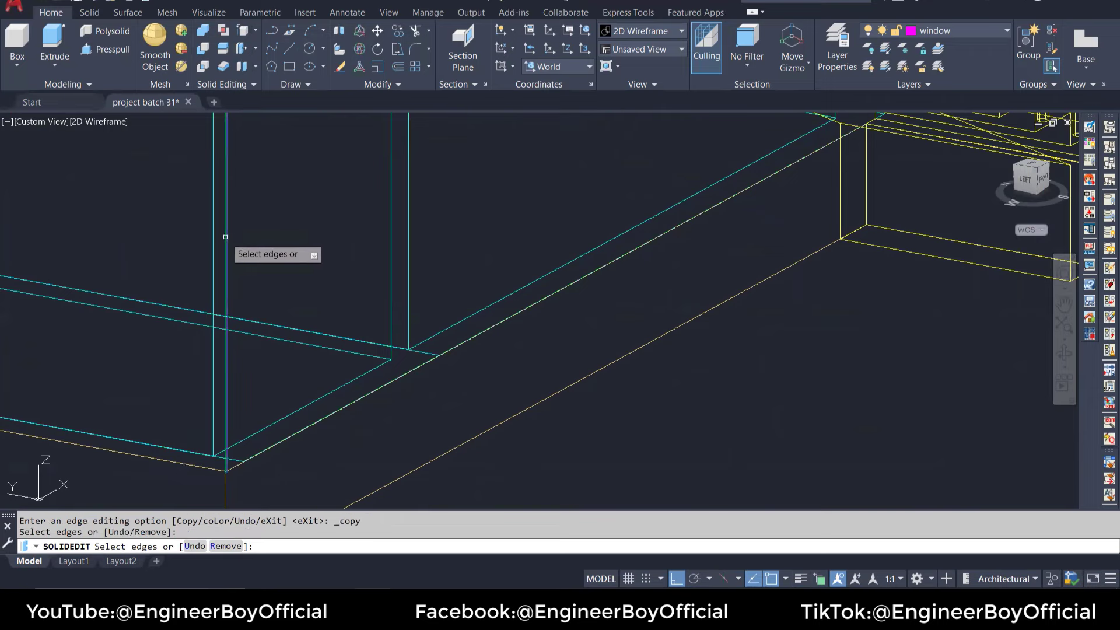
pyautogui.press('Return')
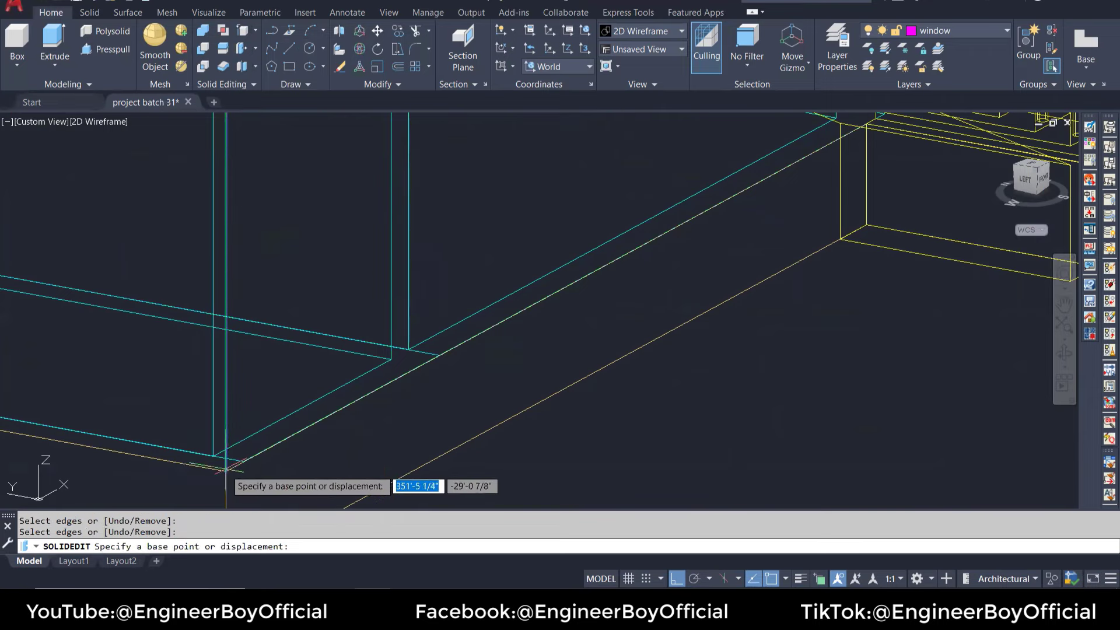
pyautogui.click(226, 471)
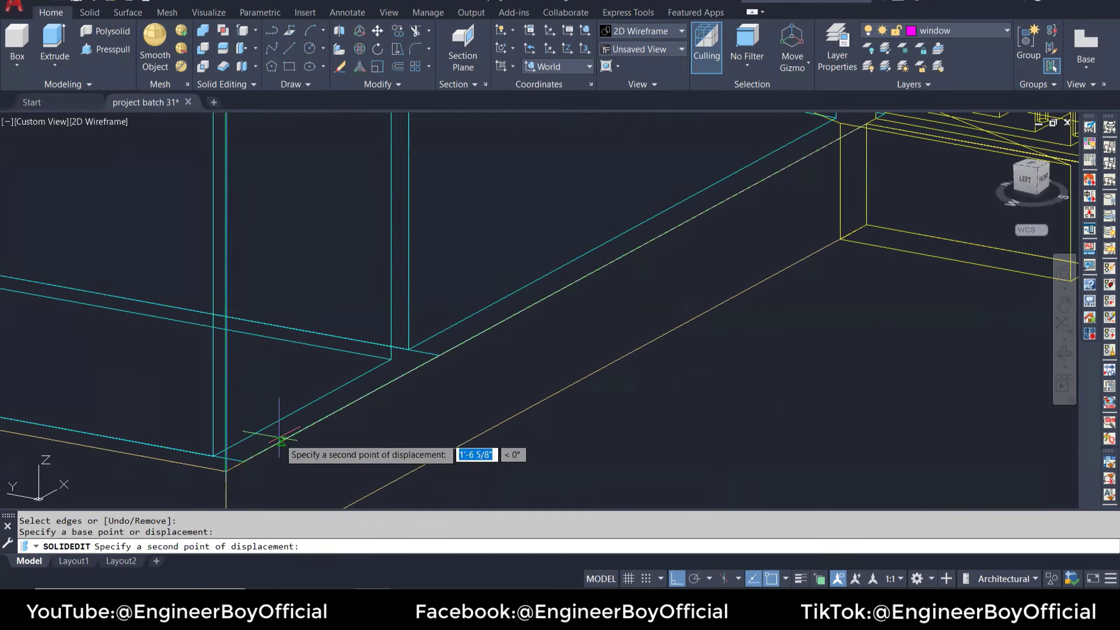
pyautogui.write('6')
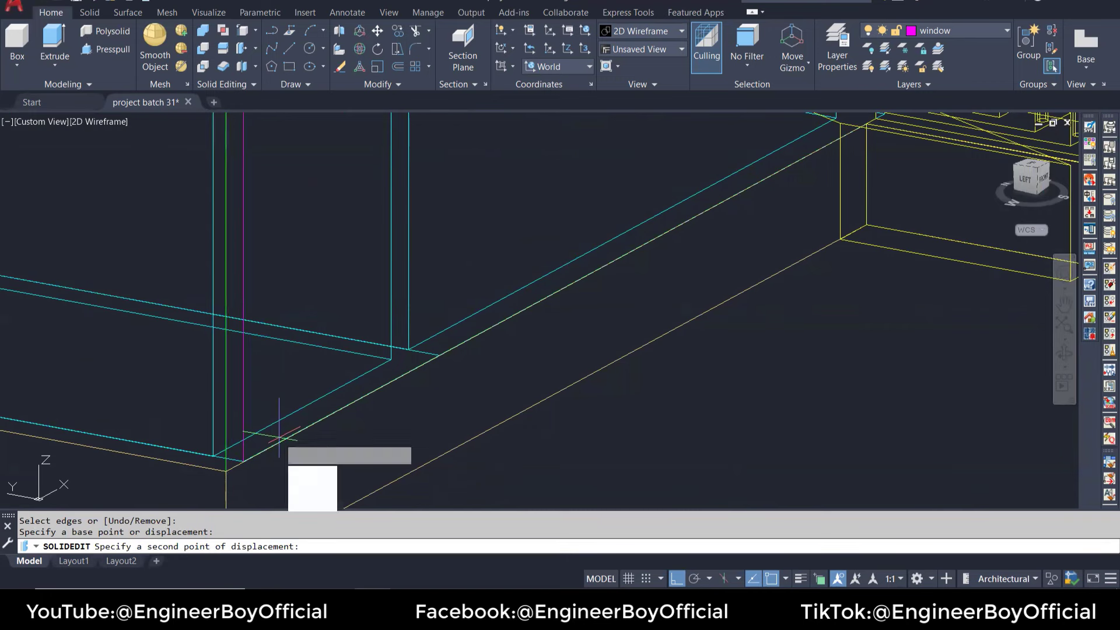
pyautogui.press('Return')
pyautogui.press('Return')
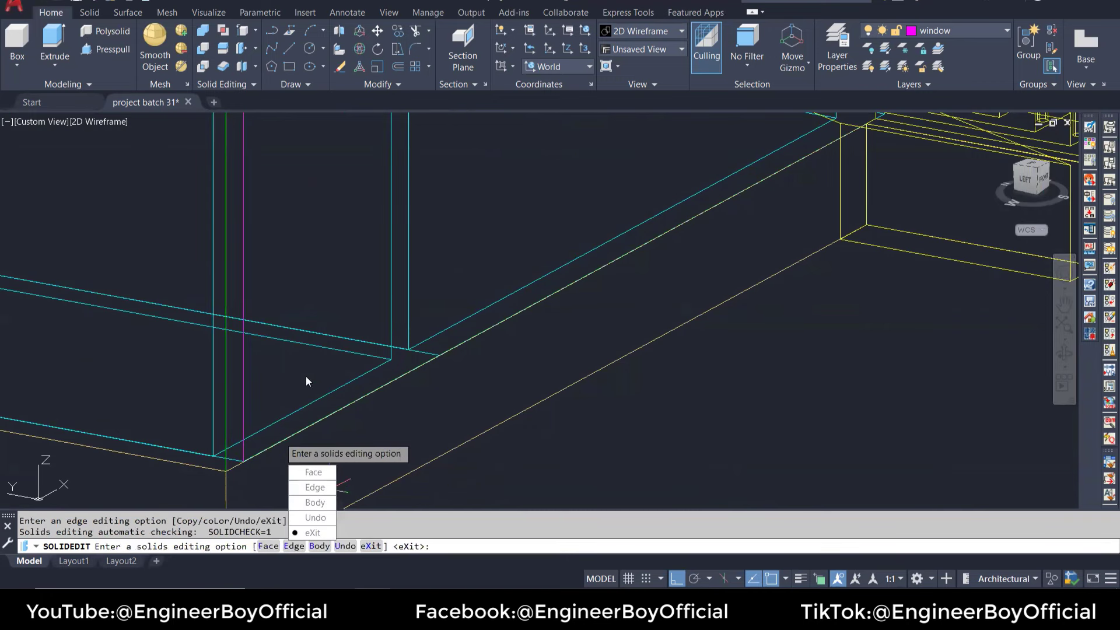
pyautogui.press('Escape')
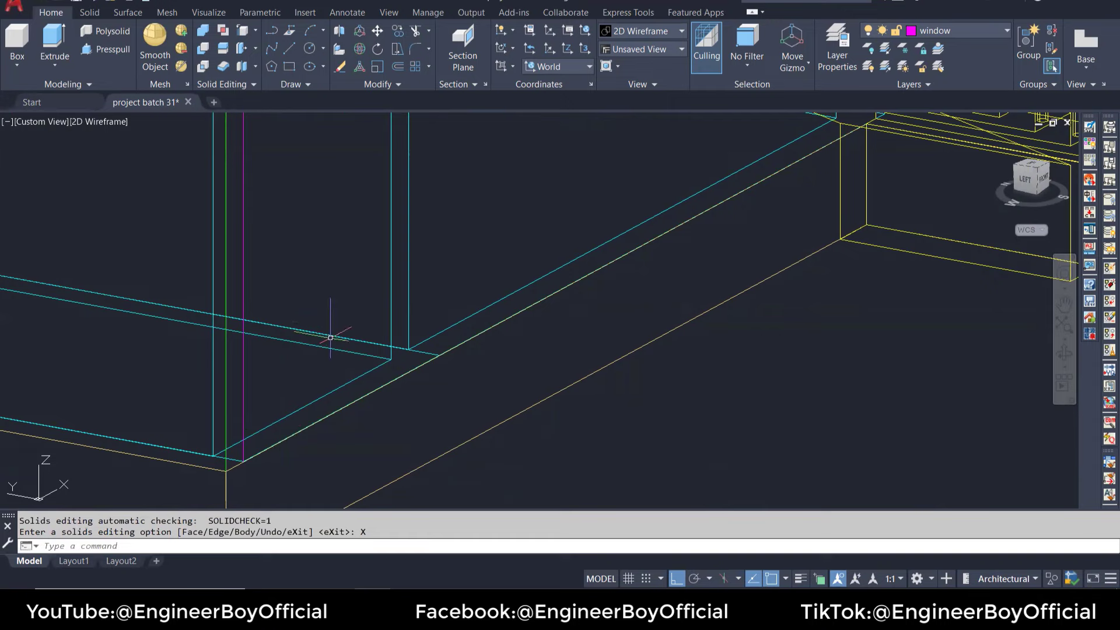
pyautogui.scroll(-5, 333, 350)
# Step: Press-pull the first bounded area near the stair base into a solid
pyautogui.scroll(2, 335, 374)
pyautogui.scroll(3, 315, 295)
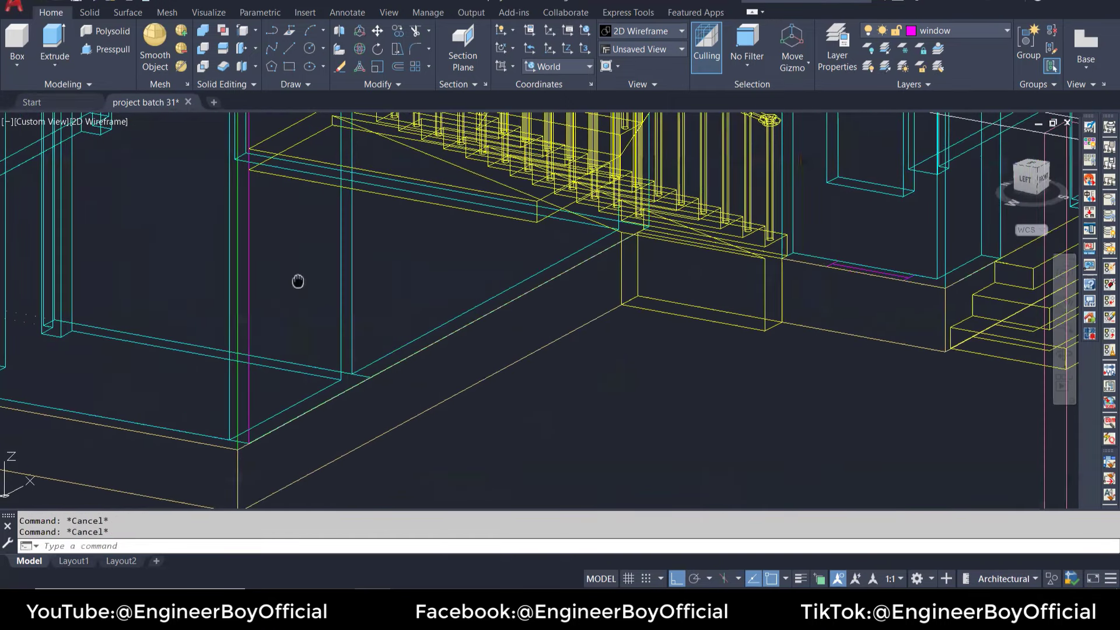
pyautogui.scroll(2, 233, 373)
pyautogui.scroll(2, 216, 396)
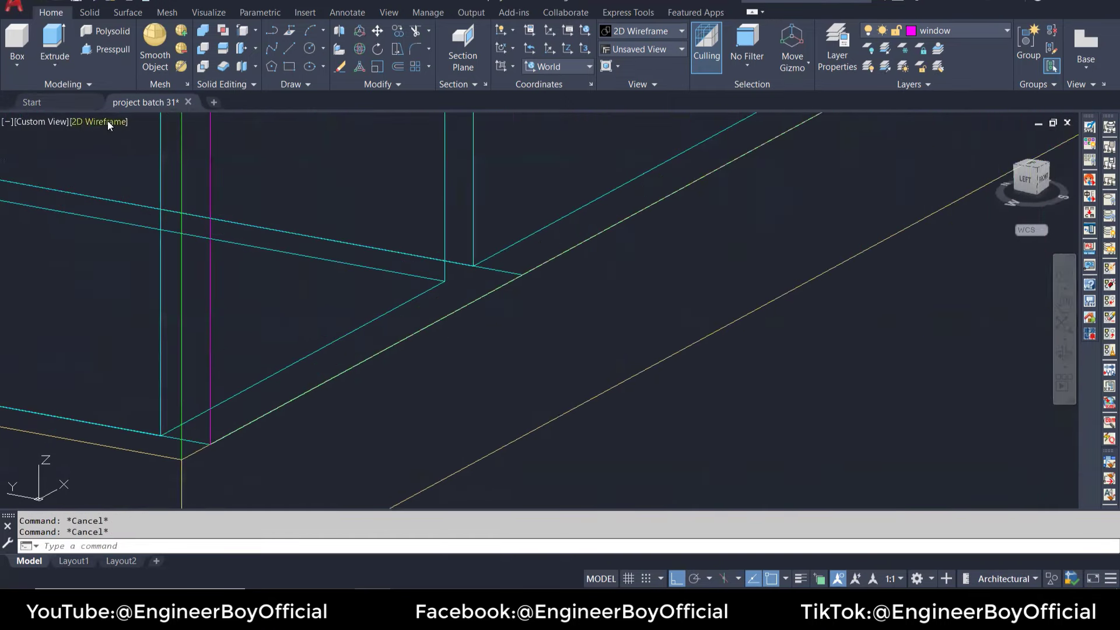
pyautogui.click(111, 48)
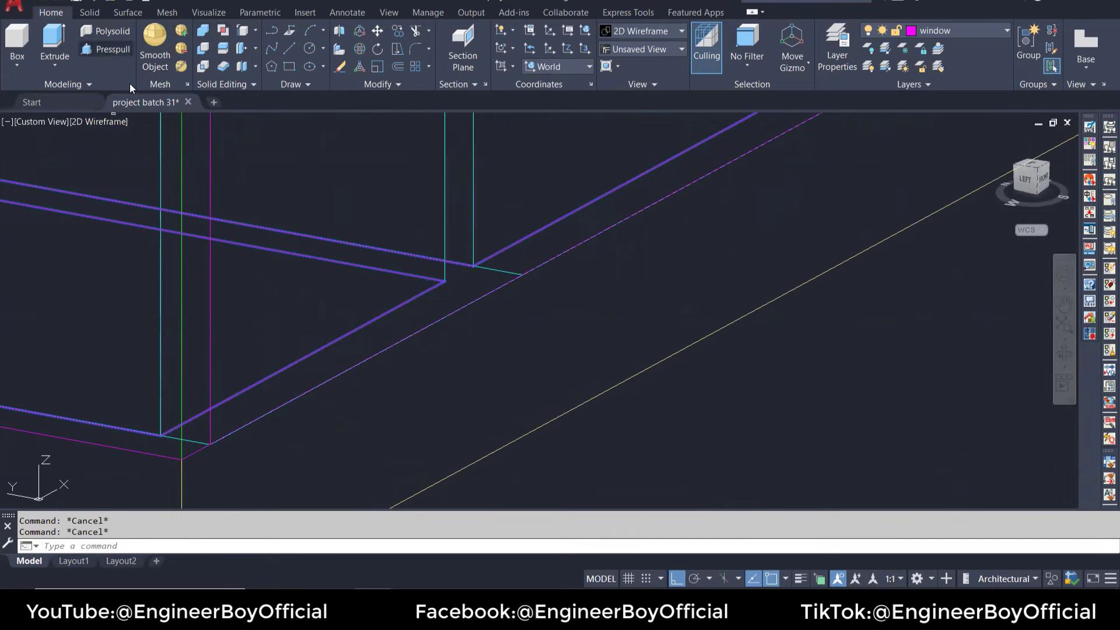
pyautogui.click(190, 277)
pyautogui.scroll(-5, 187, 247)
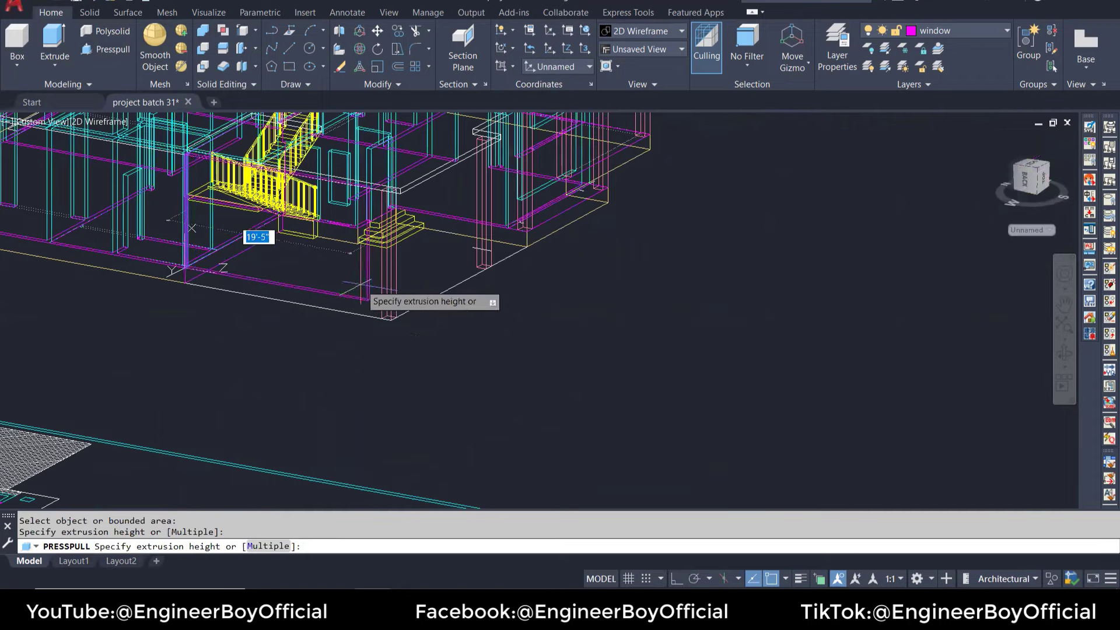
pyautogui.scroll(6, 258, 195)
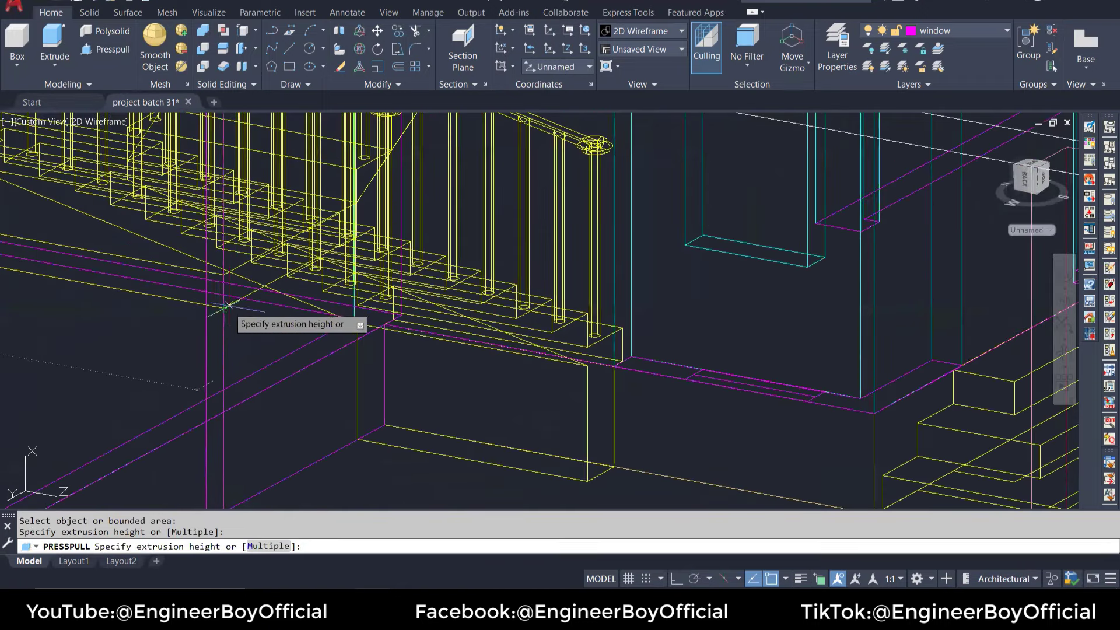
pyautogui.click(212, 268)
# Step: Press-pull the enclosed area between the magenta window lines up to height
pyautogui.scroll(-5, 210, 264)
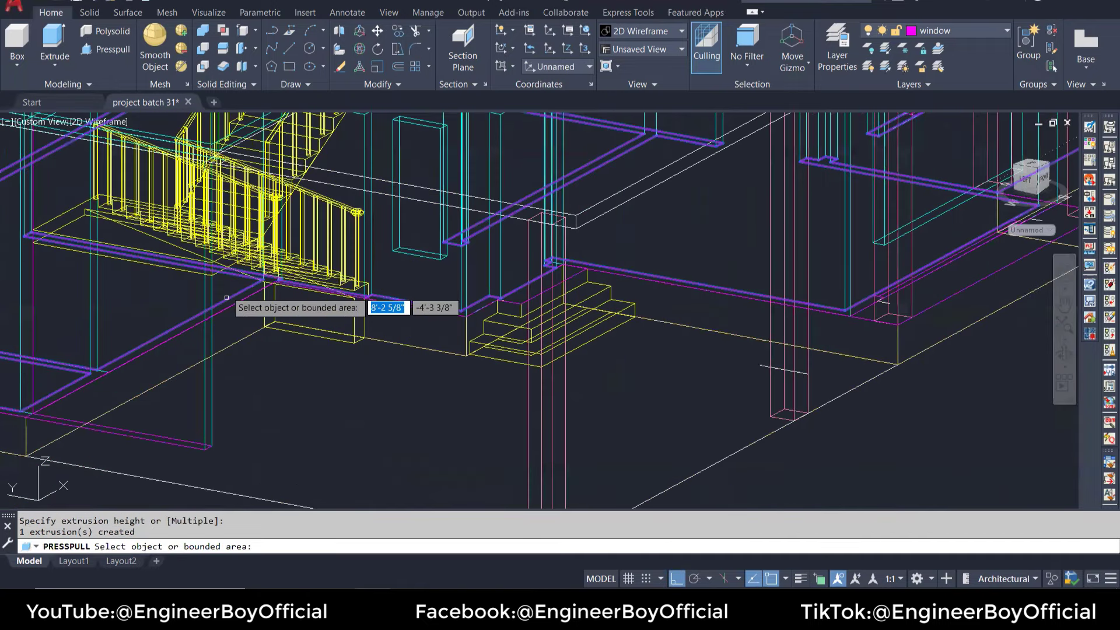
pyautogui.scroll(5, 216, 425)
pyautogui.scroll(3, 216, 425)
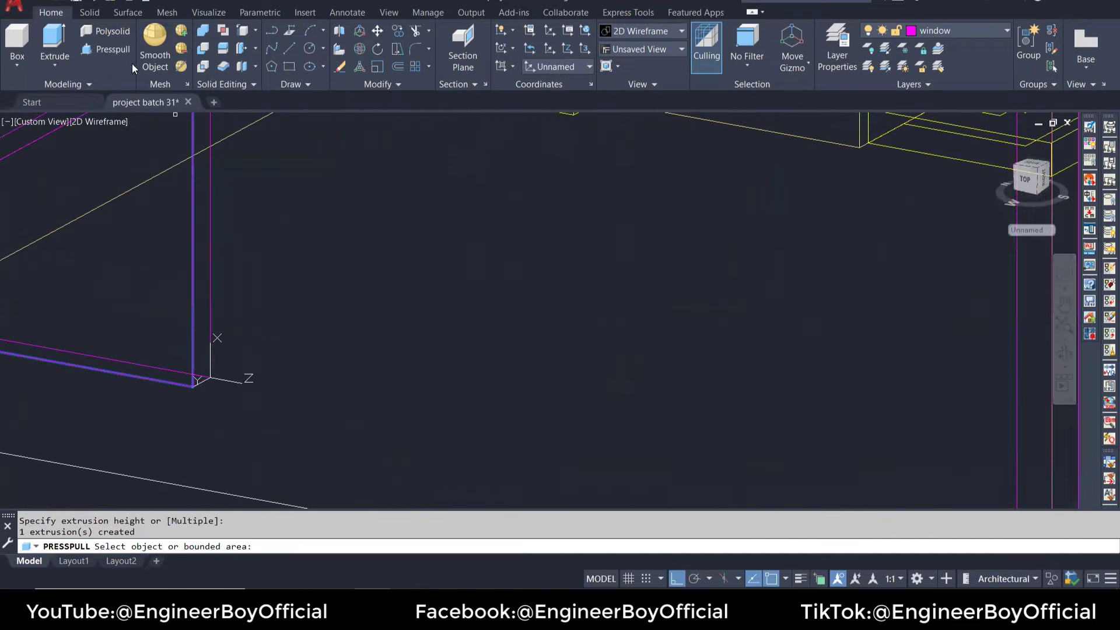
pyautogui.click(202, 254)
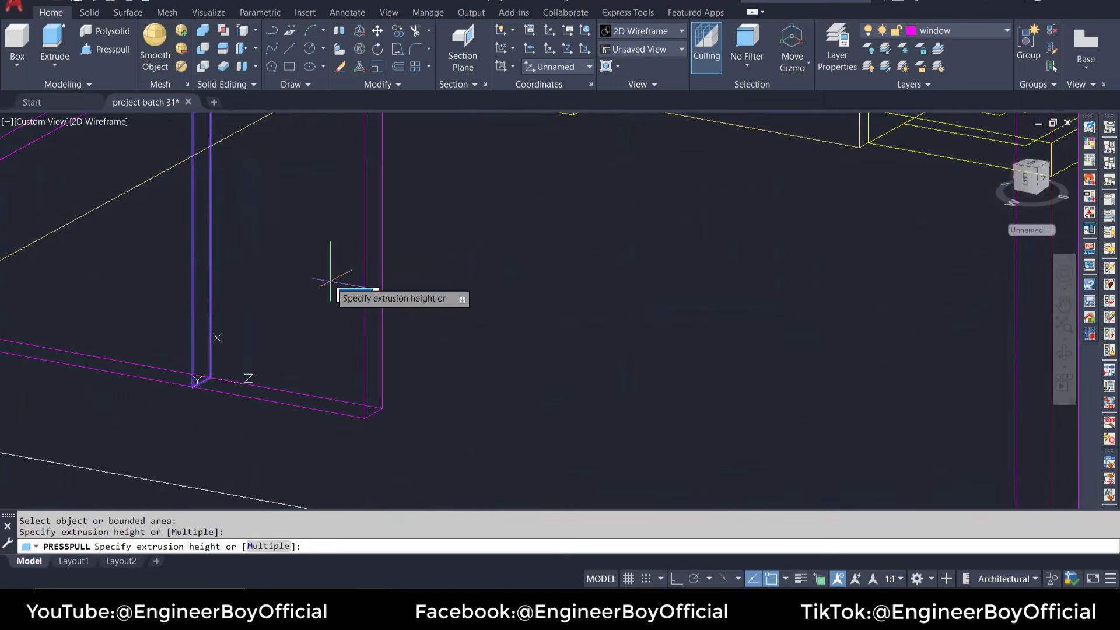
pyautogui.write('6')
pyautogui.click(330, 285)
pyautogui.press('Escape')
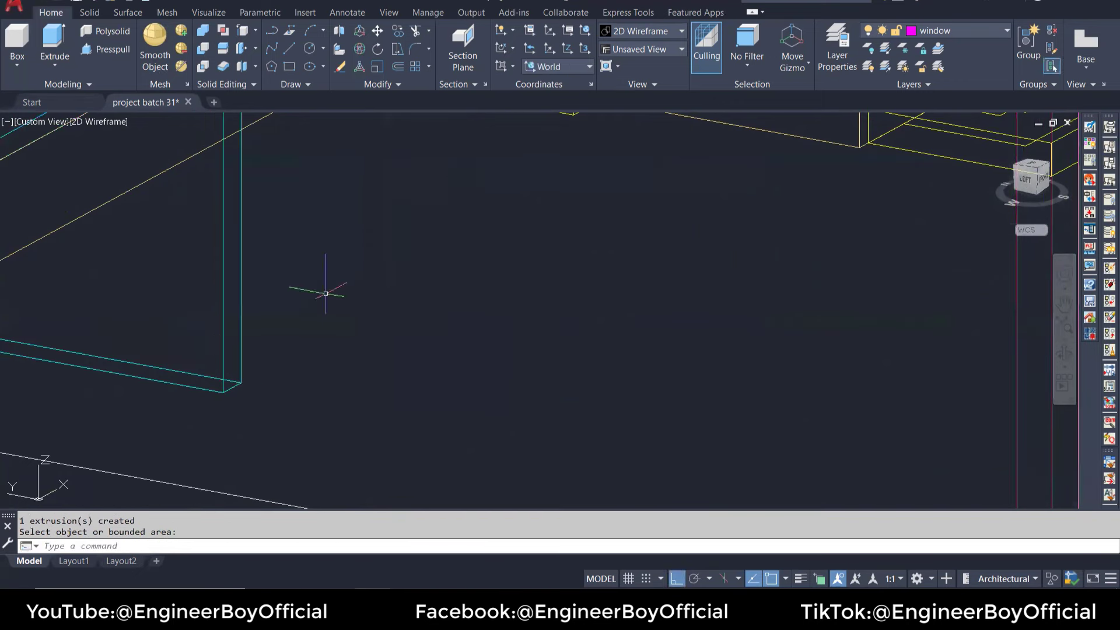
pyautogui.click(98, 122)
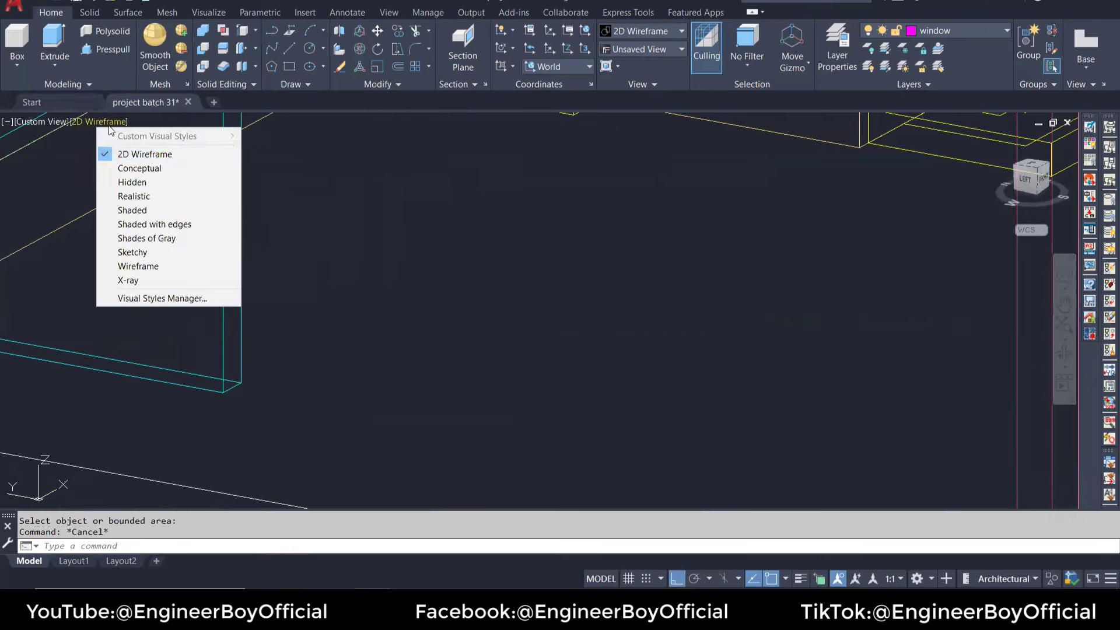
# Step: Show the house shaded in the Conceptual visual style
pyautogui.click(155, 173)
pyautogui.scroll(-5, 493, 403)
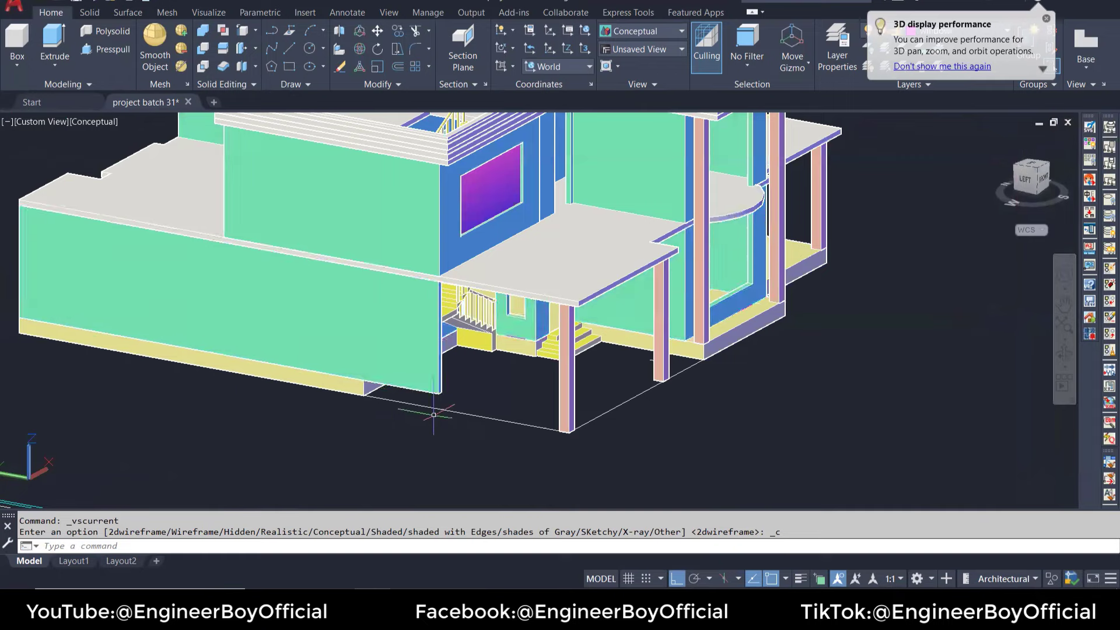
pyautogui.scroll(4, 435, 414)
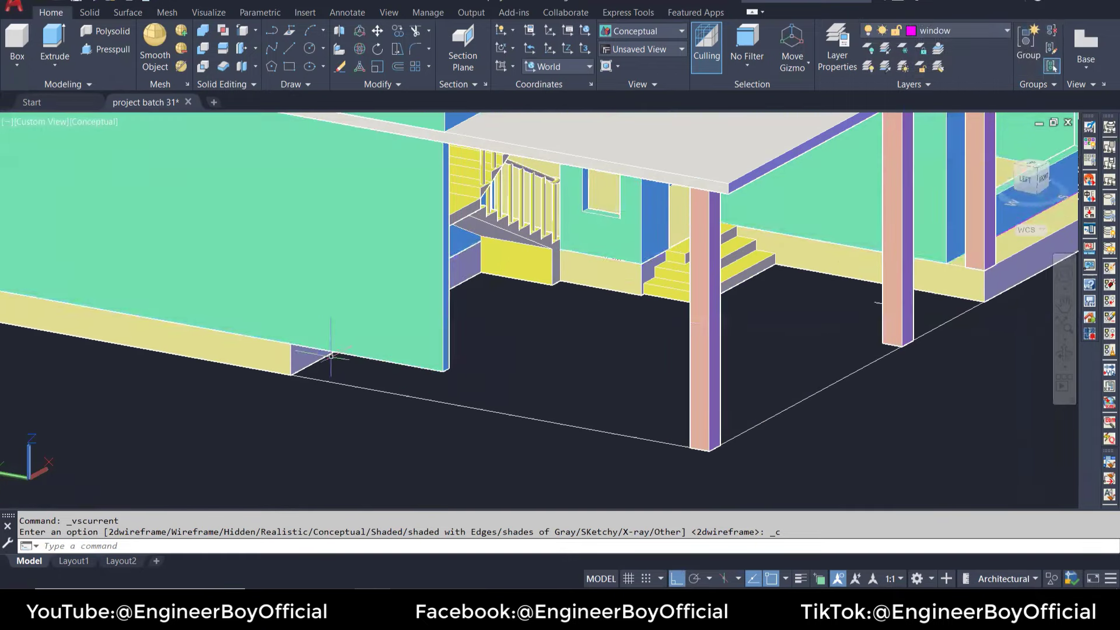
pyautogui.scroll(3, 308, 361)
pyautogui.scroll(4, 303, 359)
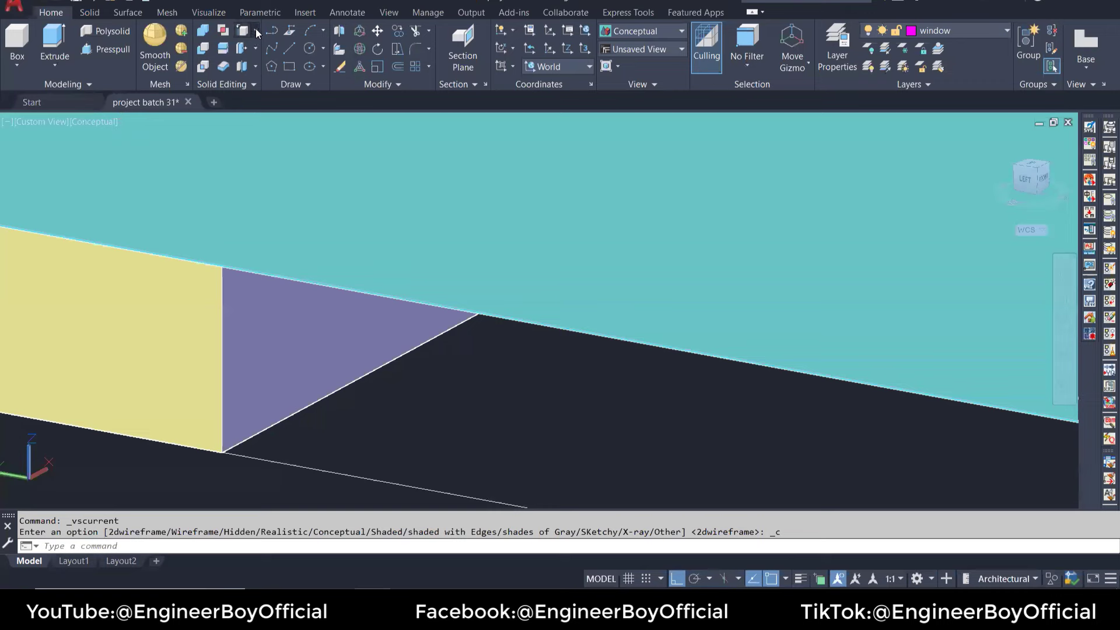
# Step: Copy the vertical edge between the yellow and purple faces 6" across
pyautogui.click(256, 32)
pyautogui.click(274, 140)
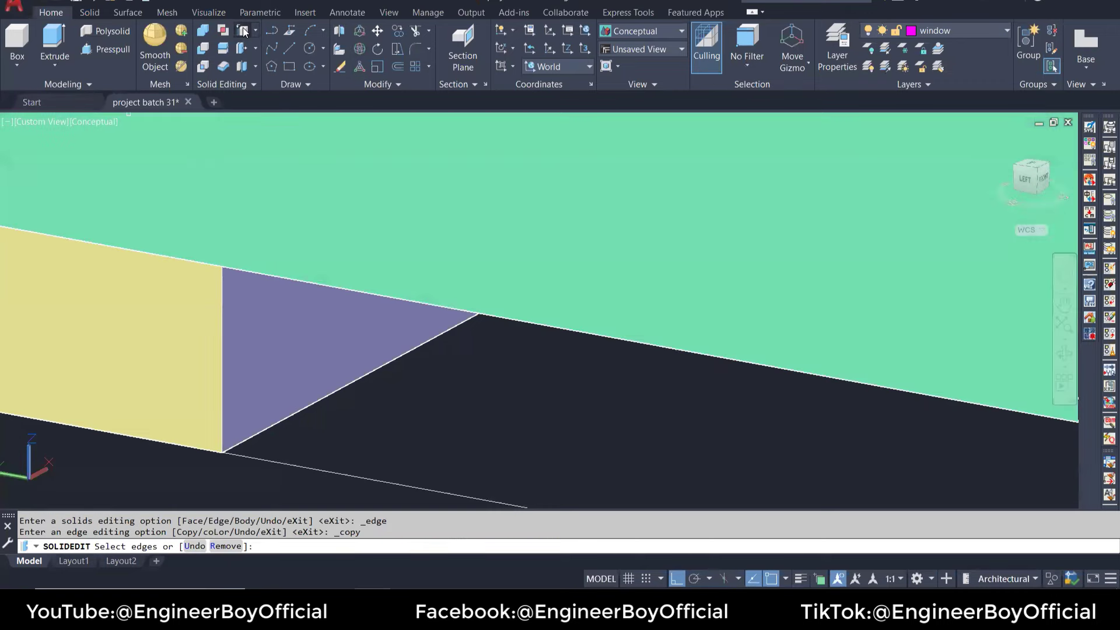
pyautogui.click(224, 324)
pyautogui.press('Return')
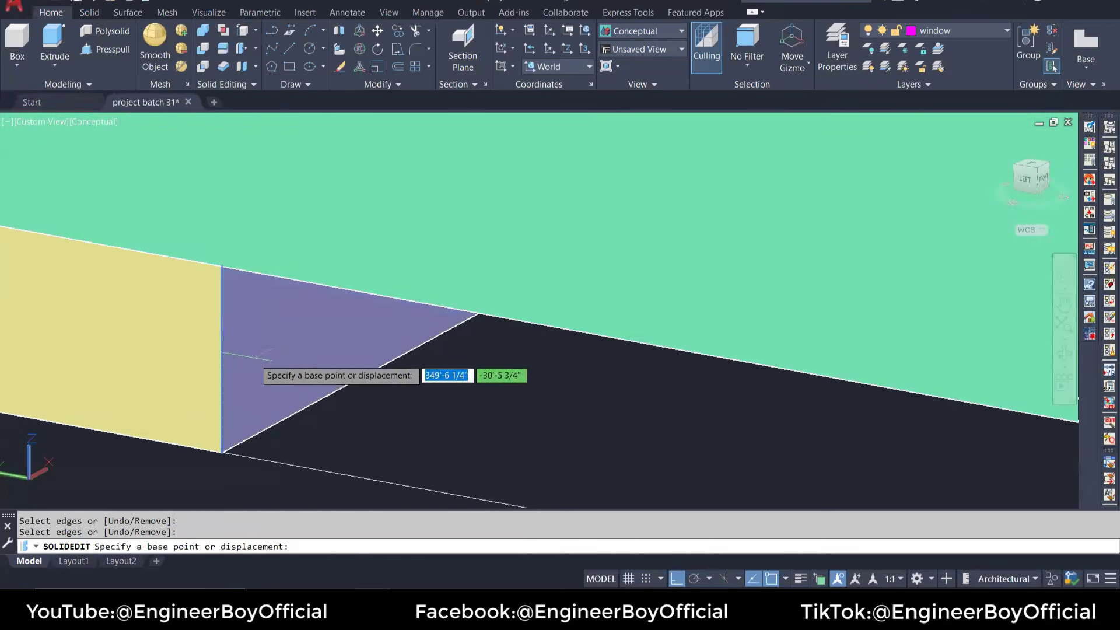
pyautogui.click(221, 452)
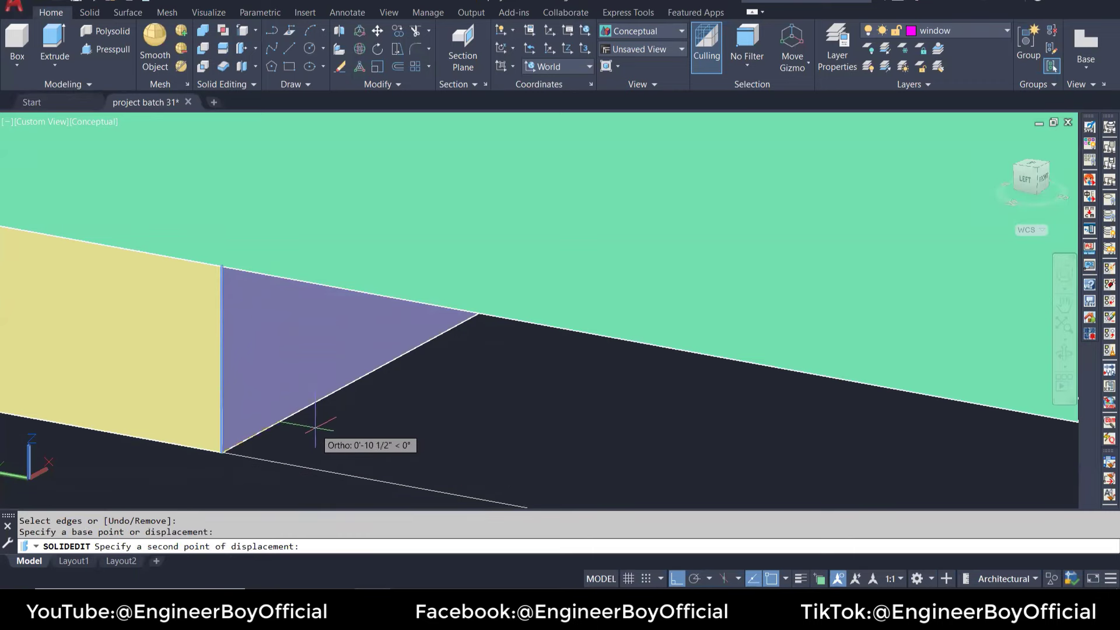
pyautogui.write('6')
pyautogui.press('Return')
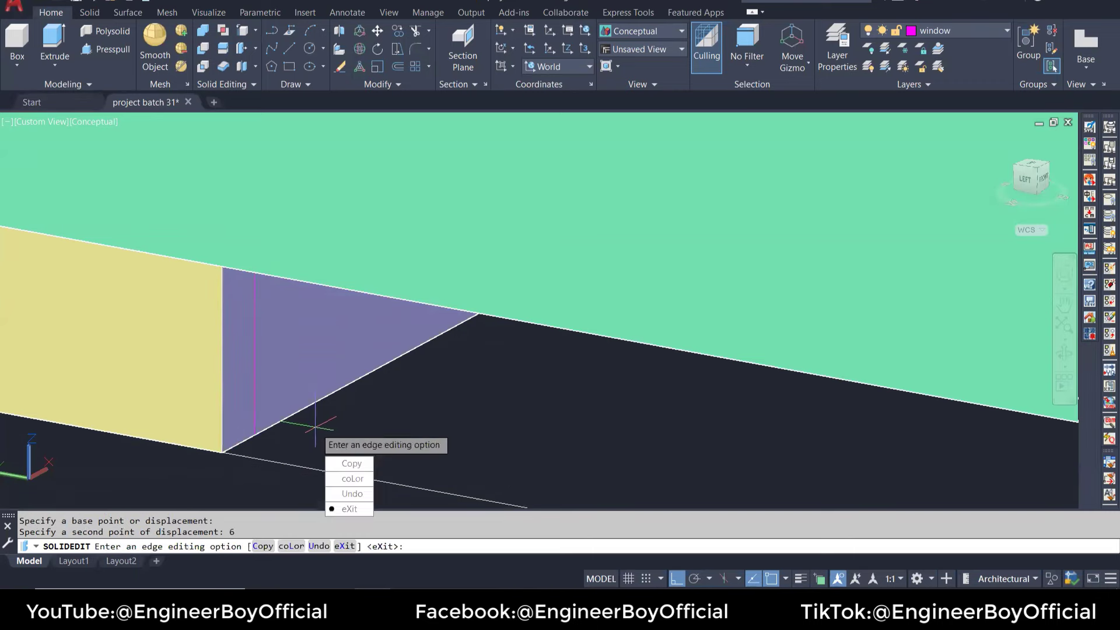
pyautogui.press('Return')
pyautogui.click(356, 525)
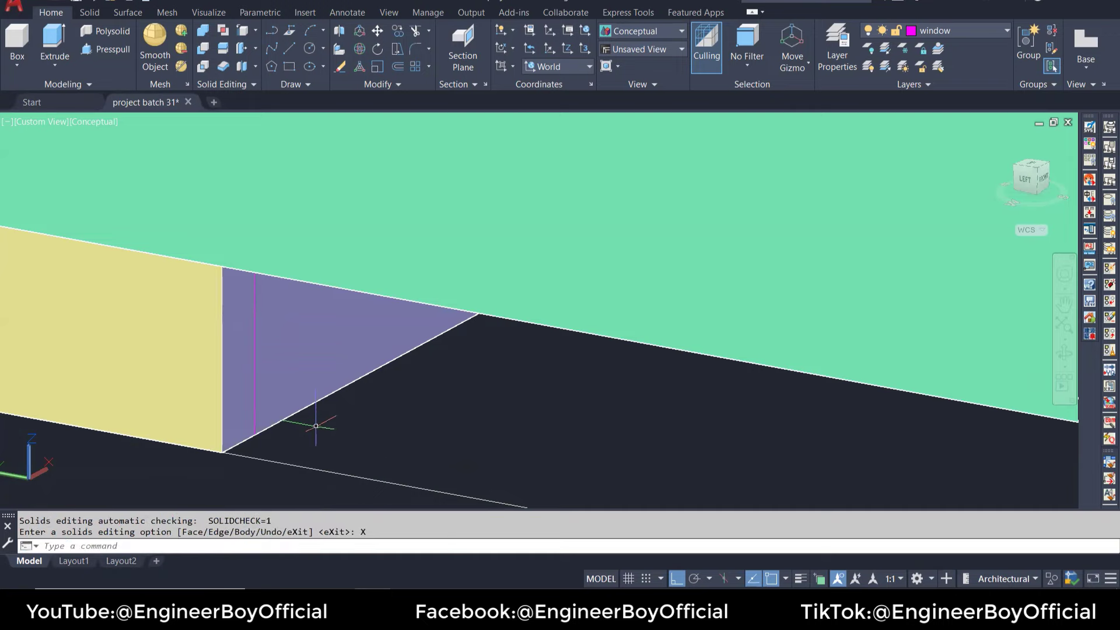
# Step: Press-pull the new 6" strip of the purple face out to the wall's end
pyautogui.click(113, 49)
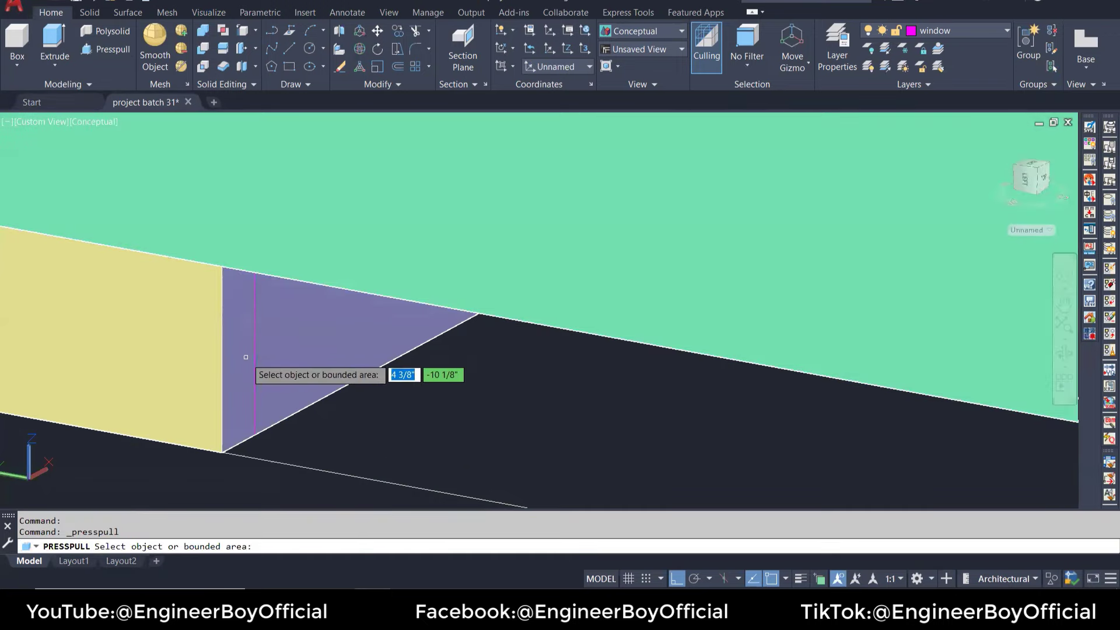
pyautogui.click(266, 362)
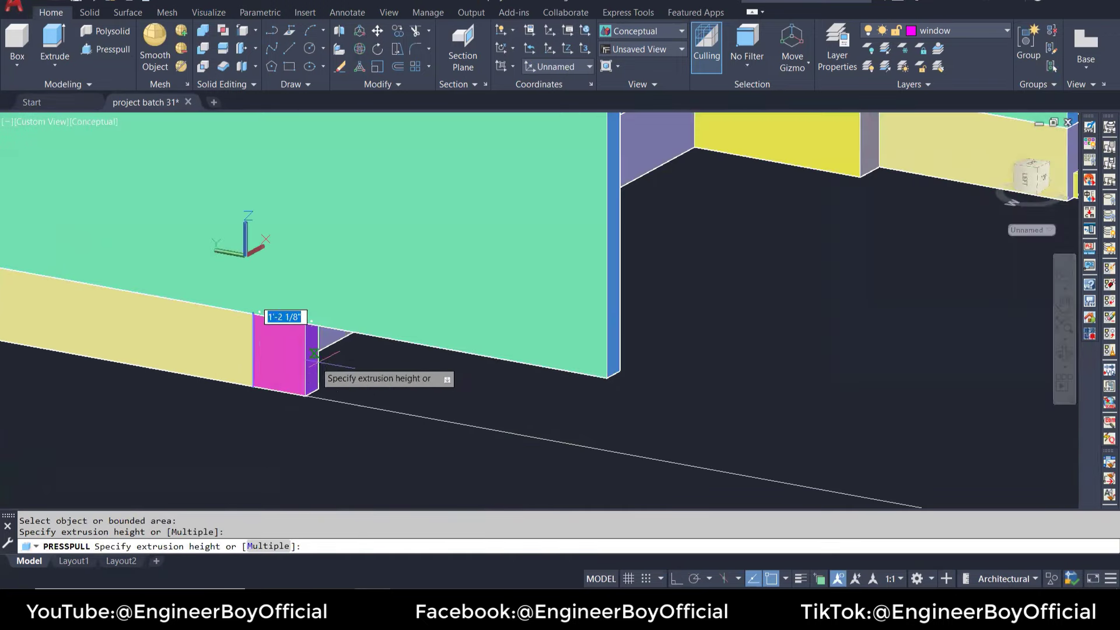
pyautogui.click(610, 377)
pyautogui.press('Escape')
pyautogui.press('Escape')
pyautogui.scroll(-5, 280, 375)
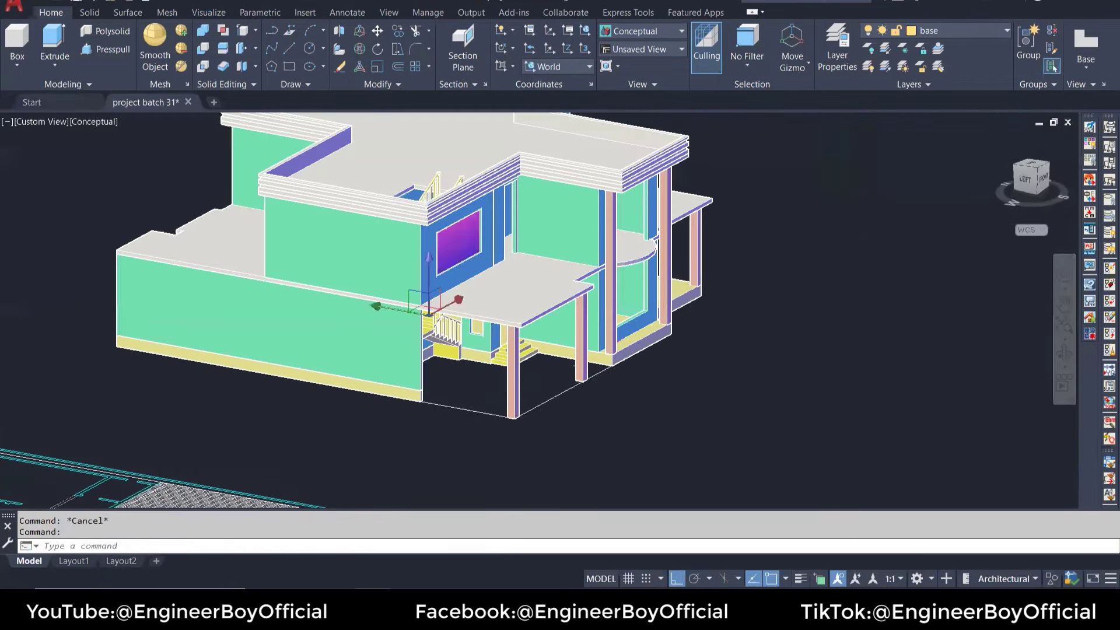
pyautogui.scroll(3, 554, 397)
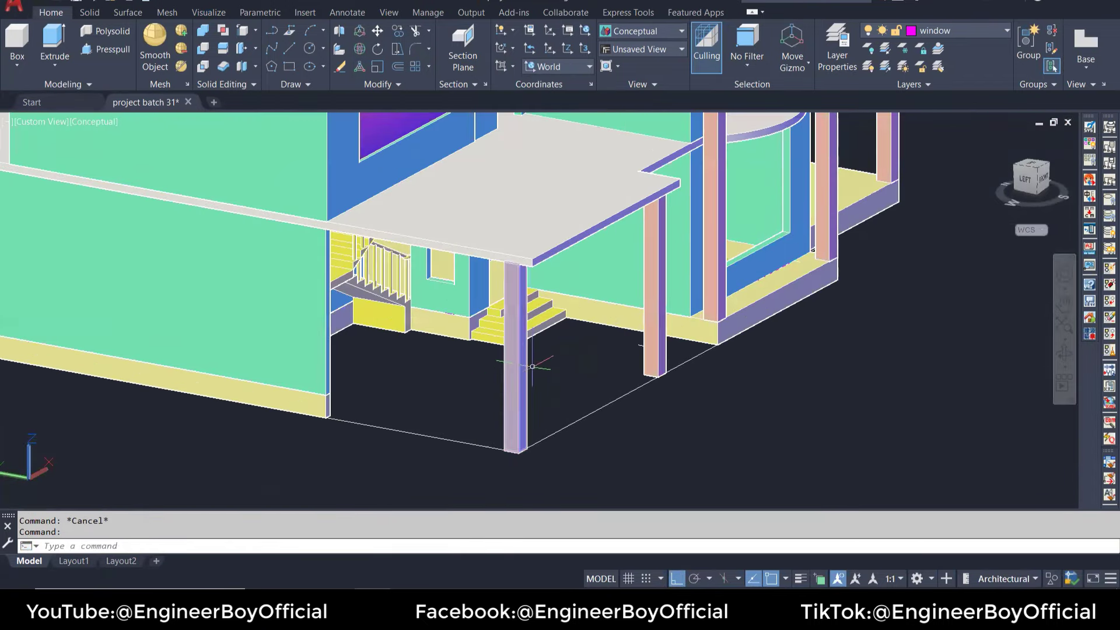
# Step: Orbit with 3DO to a close front view of the porch and steps
pyautogui.write('3d')
pyautogui.write('o')
pyautogui.press('Return')
pyautogui.moveTo(517, 354)
pyautogui.mouseDown()
pyautogui.moveTo(630, 383)
pyautogui.moveTo(553, 391)
pyautogui.moveTo(325, 260)
pyautogui.moveTo(357, 380)
pyautogui.moveTo(432, 373)
pyautogui.mouseUp()
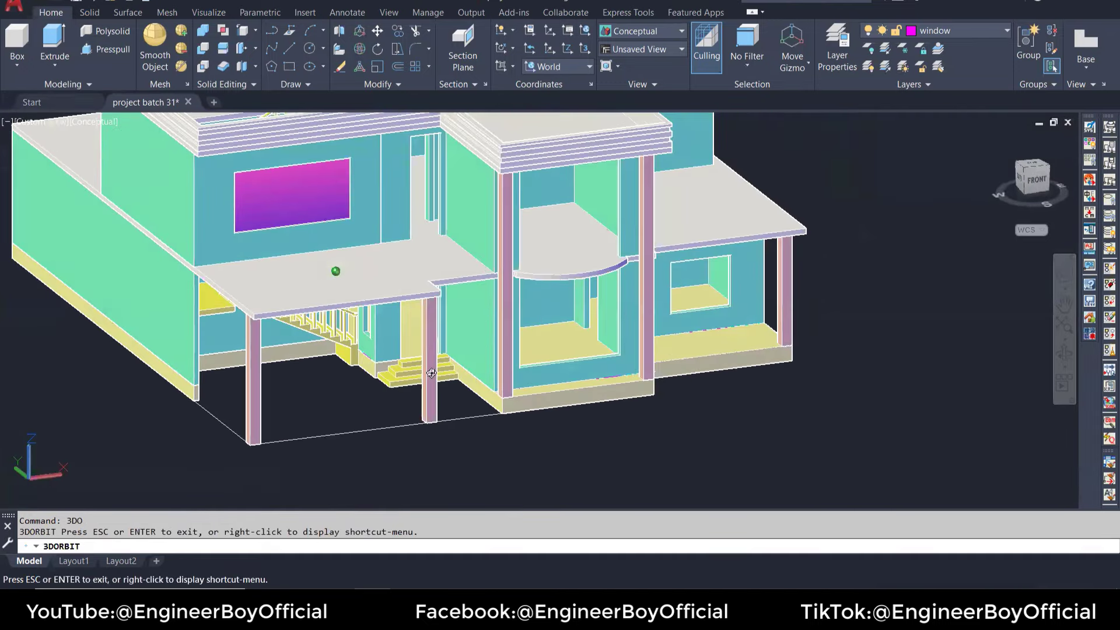
pyautogui.scroll(1, 270, 408)
pyautogui.scroll(2, 270, 408)
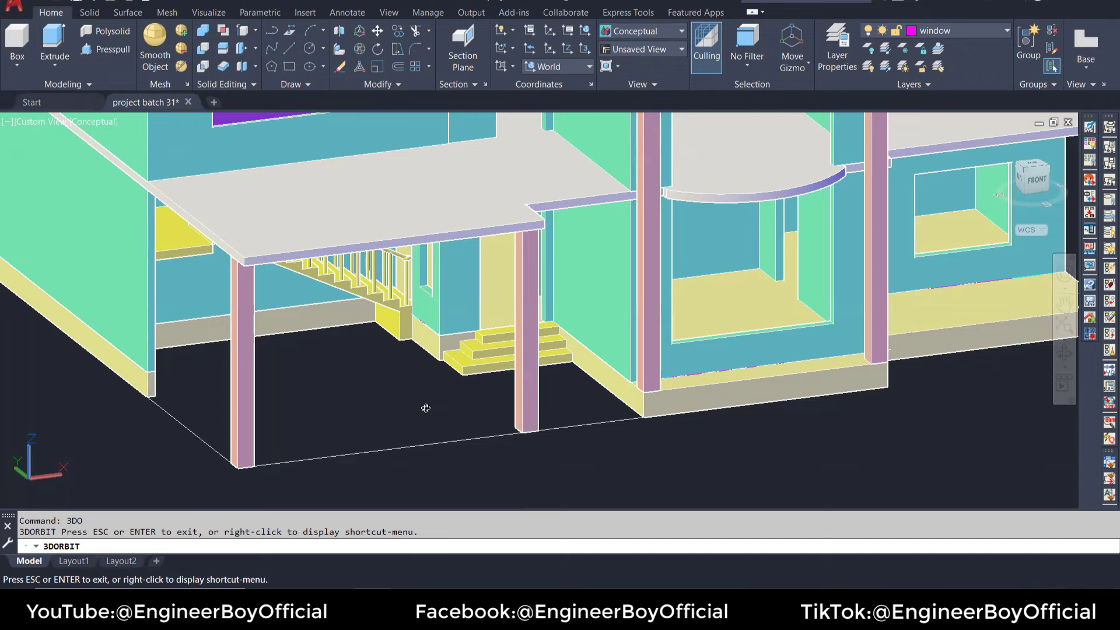
pyautogui.press('Escape')
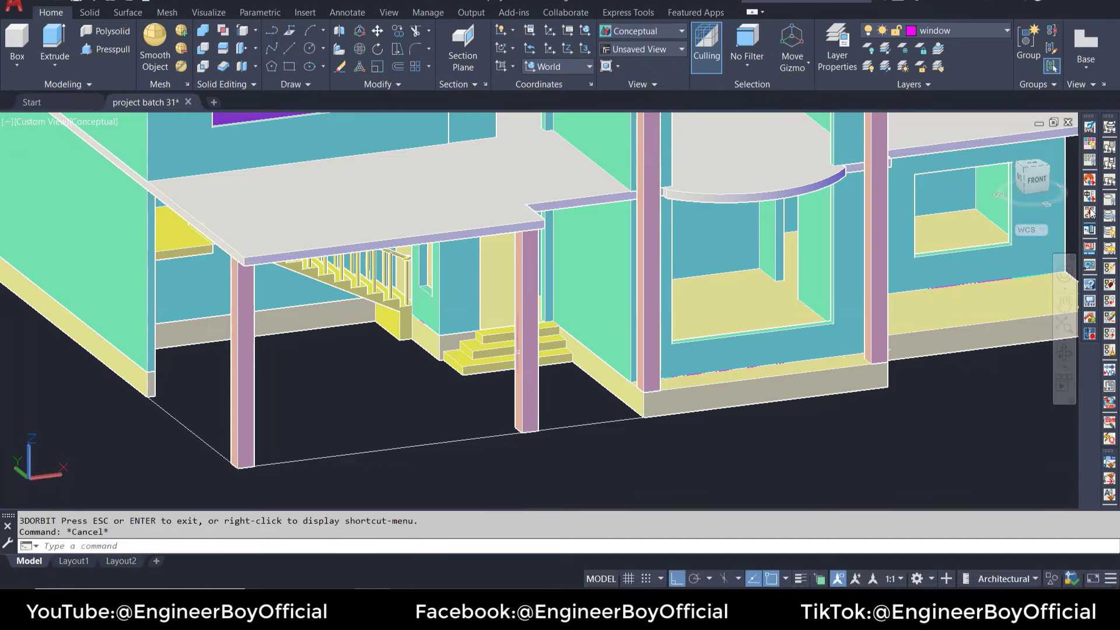
# Step: Switch the viewport to the Top view in 2D Wireframe style
pyautogui.click(37, 122)
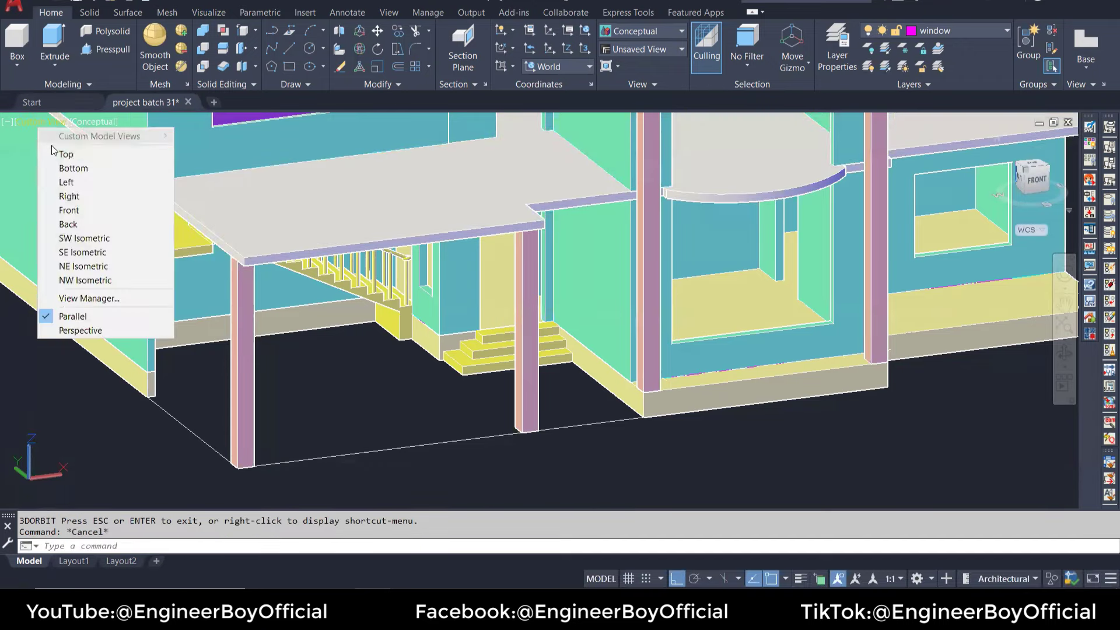
pyautogui.click(79, 153)
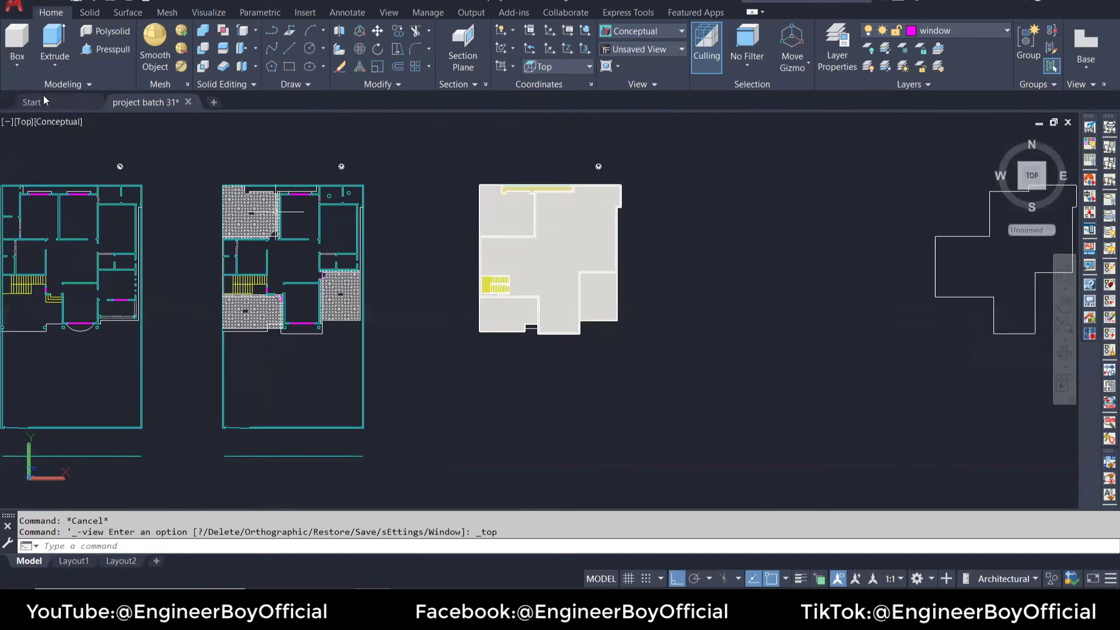
pyautogui.click(65, 122)
pyautogui.click(94, 155)
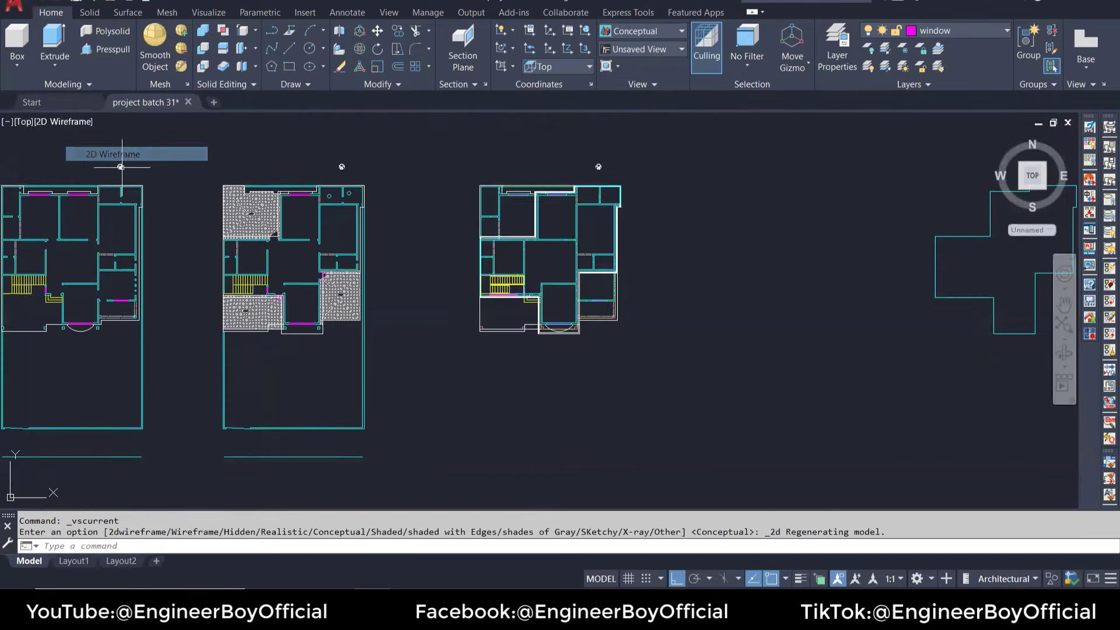
# Step: Pan and zoom the plan to centre the stairs and front door
pyautogui.scroll(6, 526, 311)
pyautogui.scroll(2, 526, 311)
pyautogui.moveTo(525, 315); pyautogui.dragTo(498, 265, button='middle')
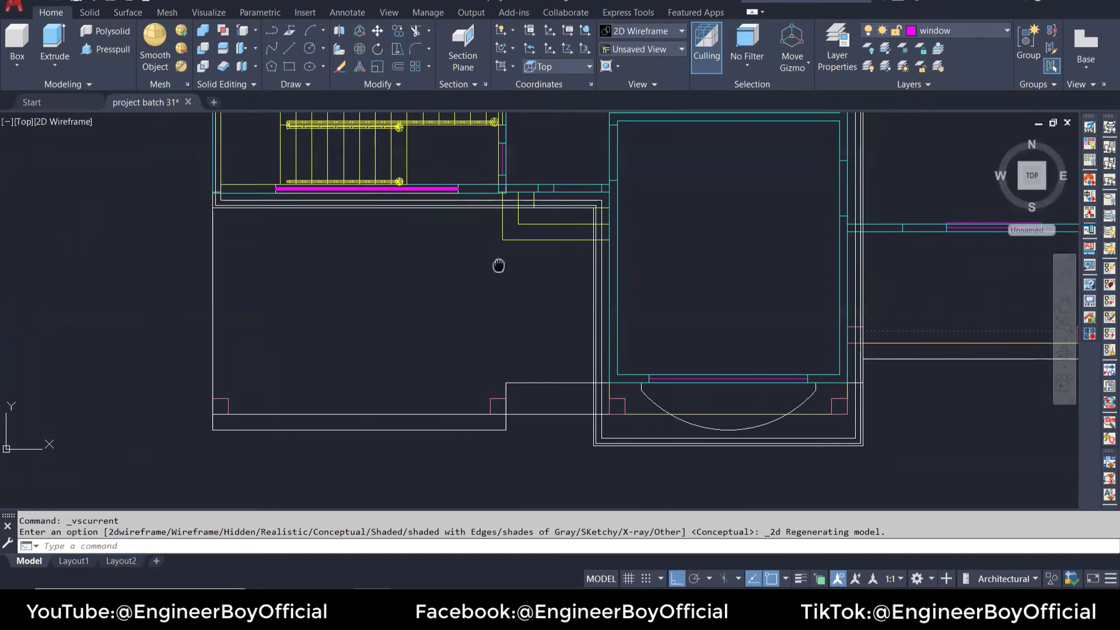
pyautogui.press('Escape')
pyautogui.press('Escape')
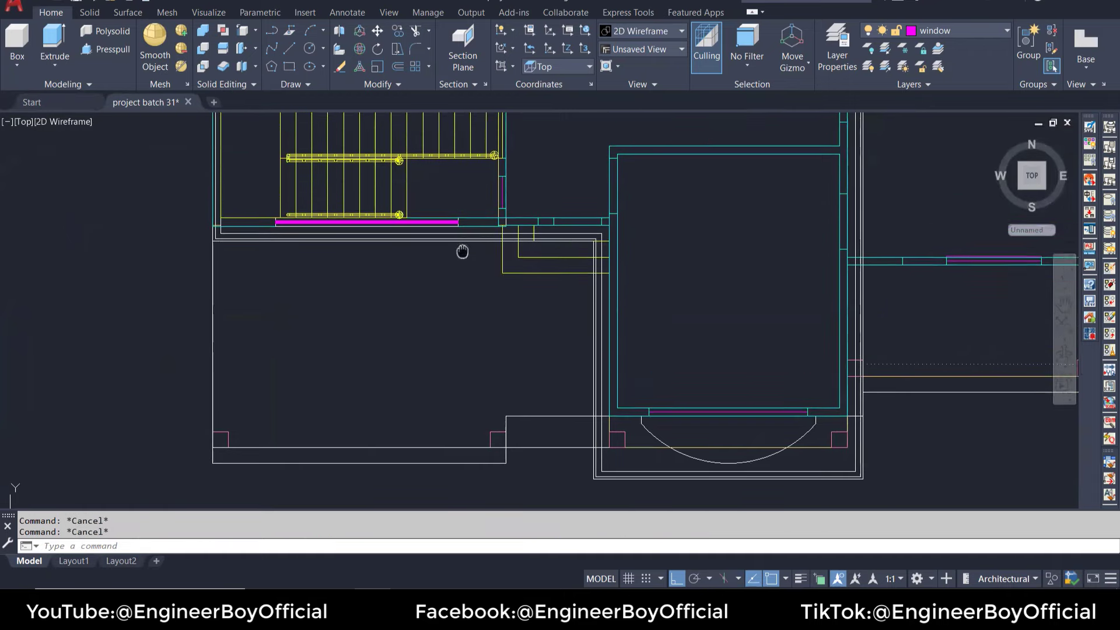
pyautogui.moveTo(500, 147); pyautogui.dragTo(500, 250, button='middle')
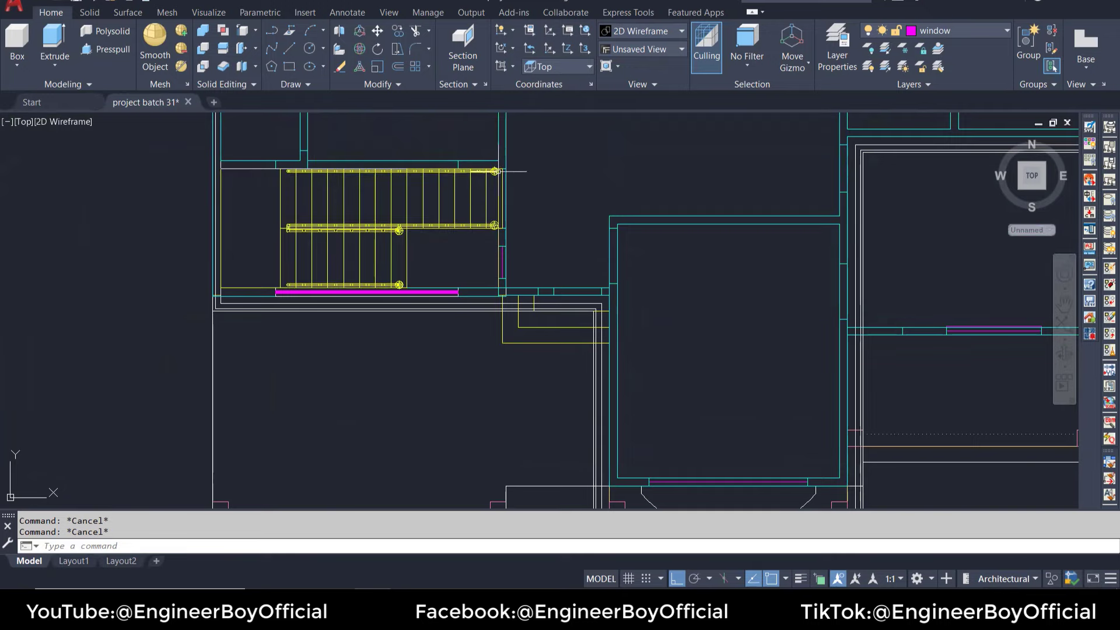
pyautogui.scroll(-8, 563, 196)
pyautogui.scroll(4, 171, 268)
pyautogui.scroll(3, 95, 238)
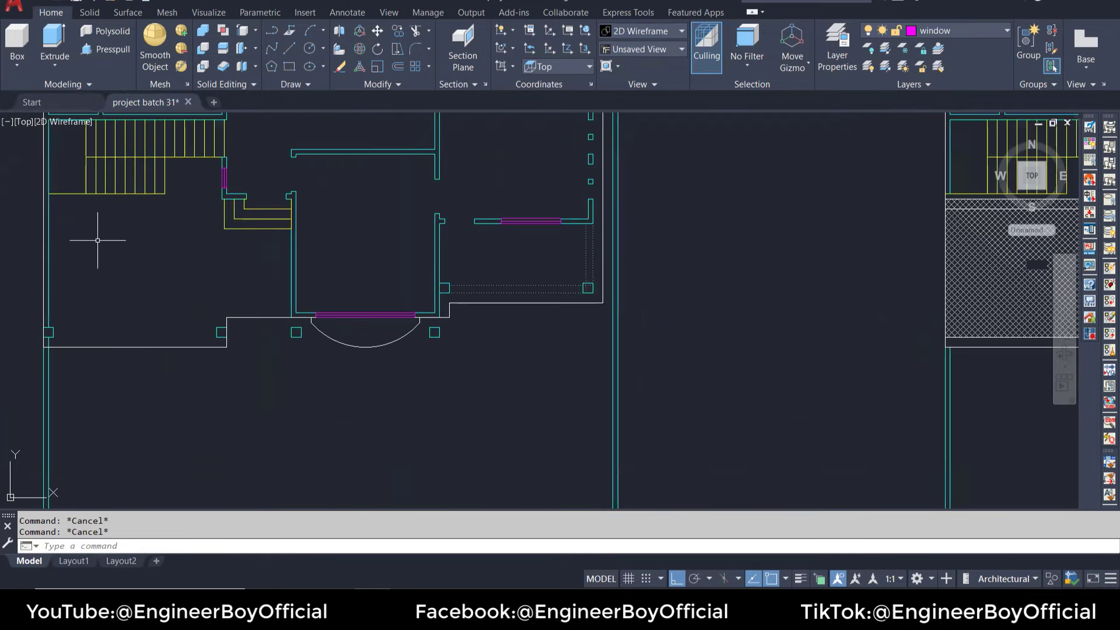
pyautogui.scroll(-4, 95, 238)
pyautogui.scroll(4, 326, 328)
pyautogui.moveTo(528, 350); pyautogui.dragTo(516, 315, button='middle')
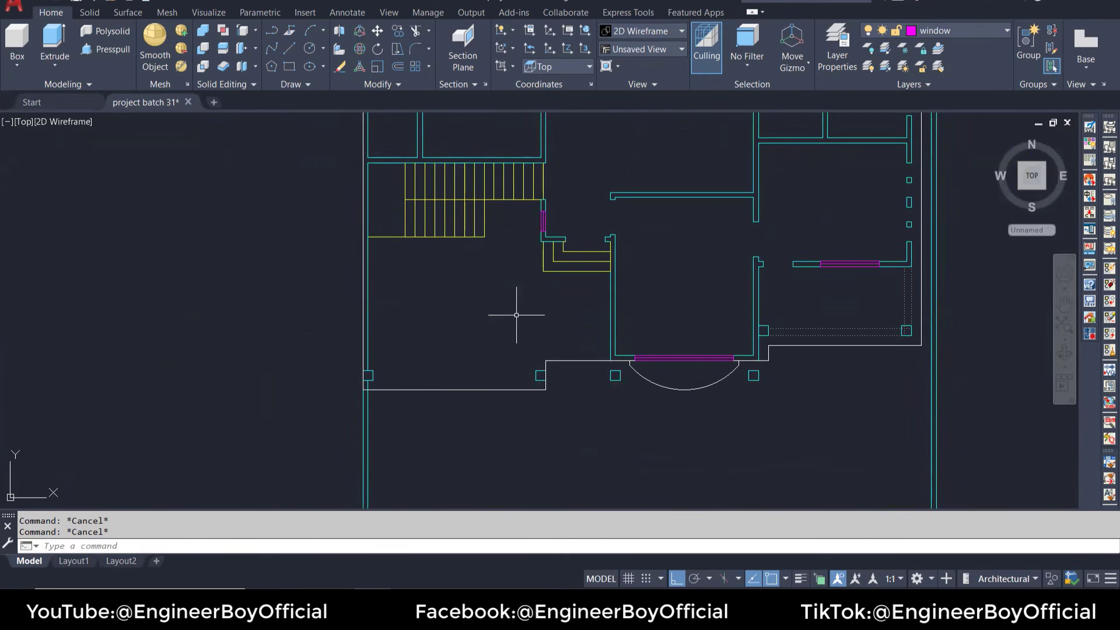
# Step: Make base the current layer
pyautogui.write('Pl')
pyautogui.press('Return')
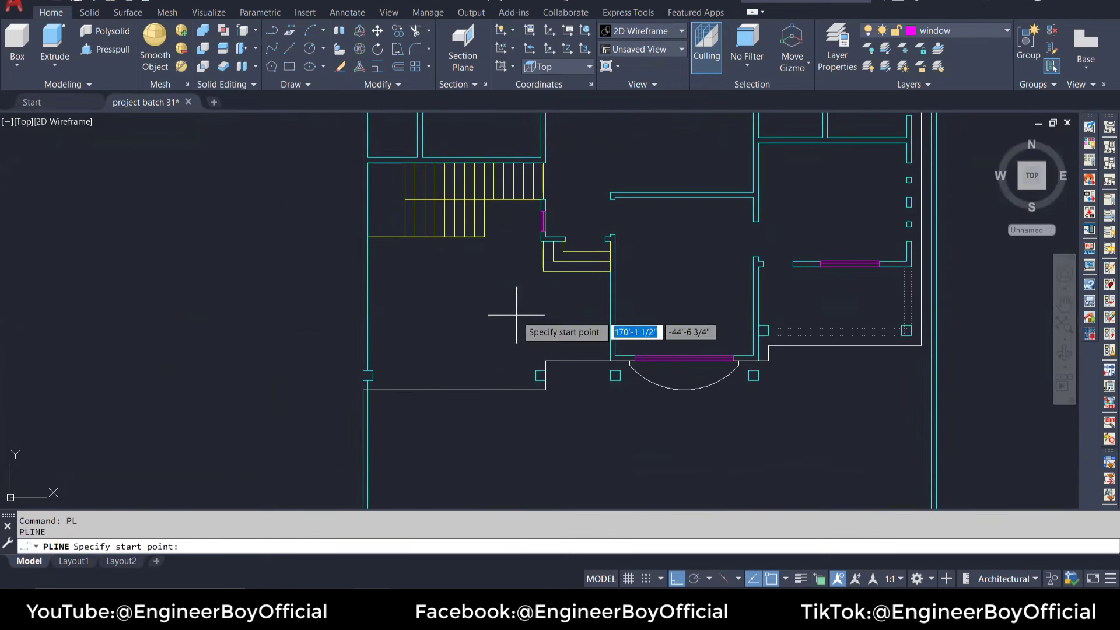
pyautogui.press('Escape')
pyautogui.click(935, 32)
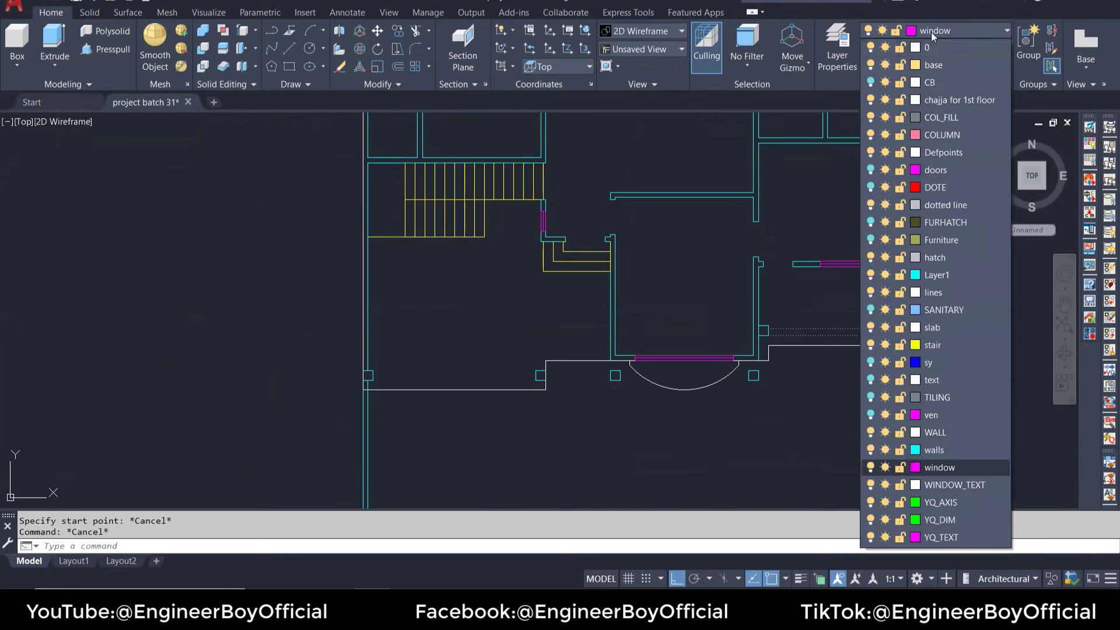
pyautogui.click(932, 50)
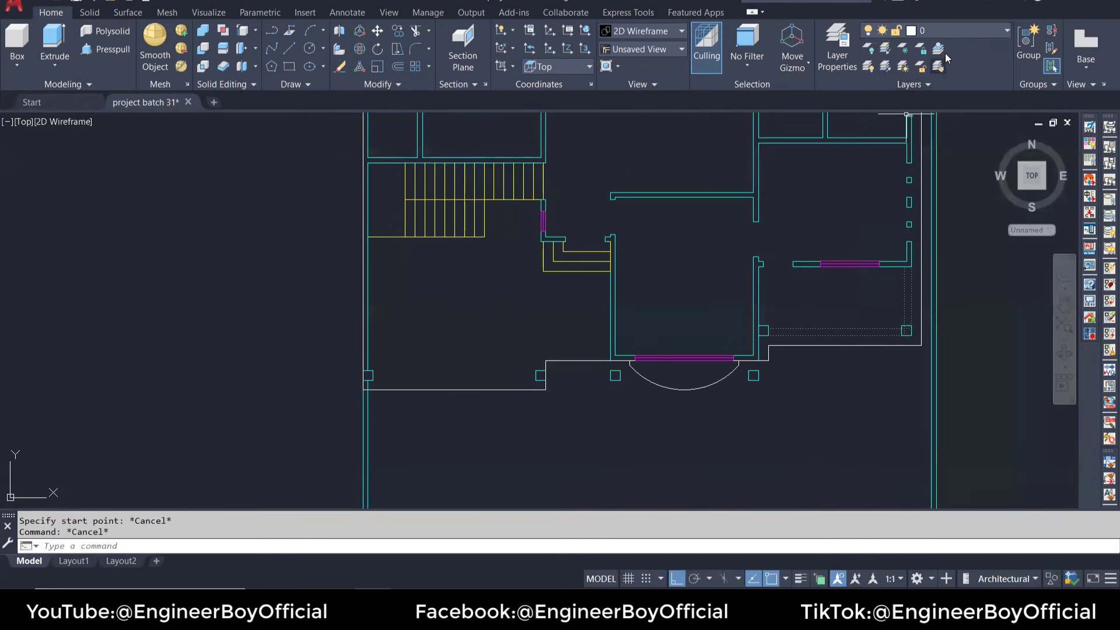
pyautogui.click(948, 29)
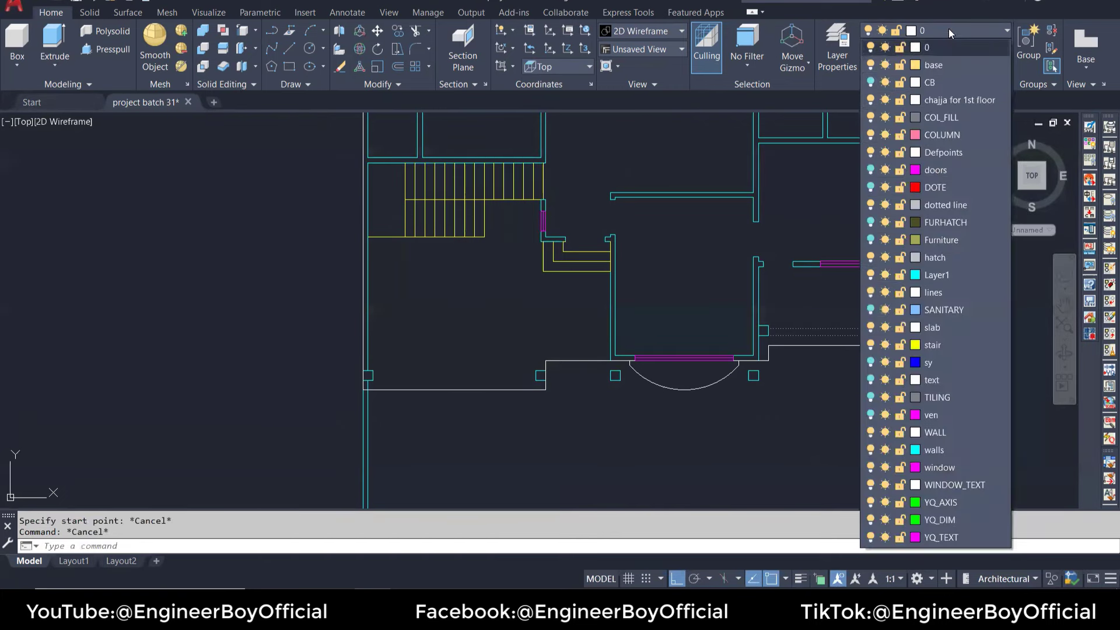
pyautogui.click(934, 62)
# Step: Start a polyline at the stair corner, running along the stairs' top edge to the lower wall corner
pyautogui.write('PL')
pyautogui.press('Return')
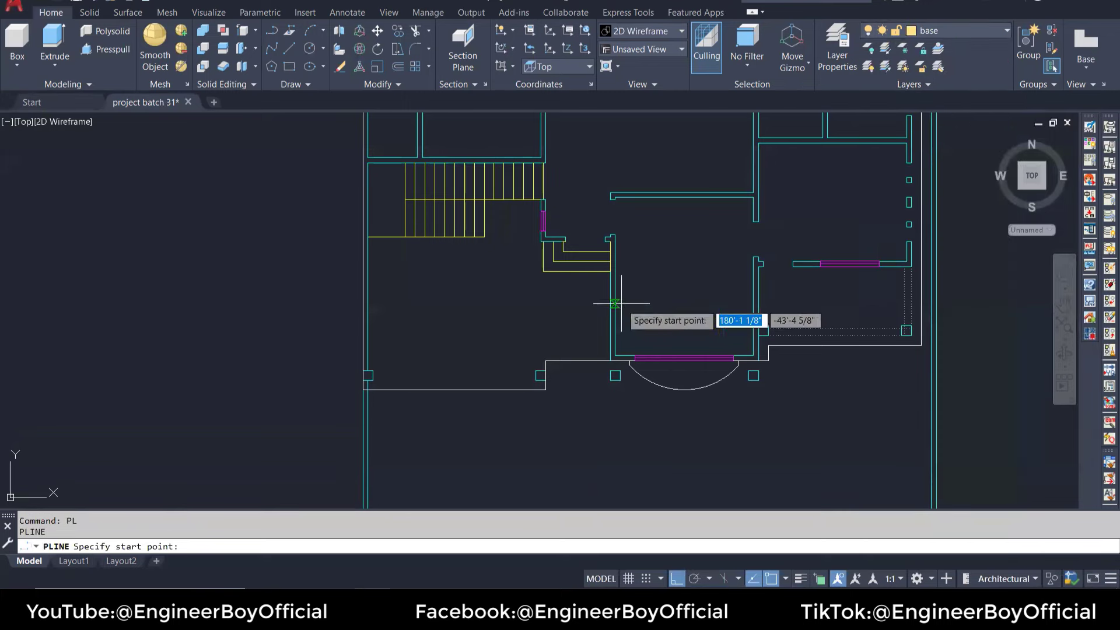
pyautogui.click(367, 164)
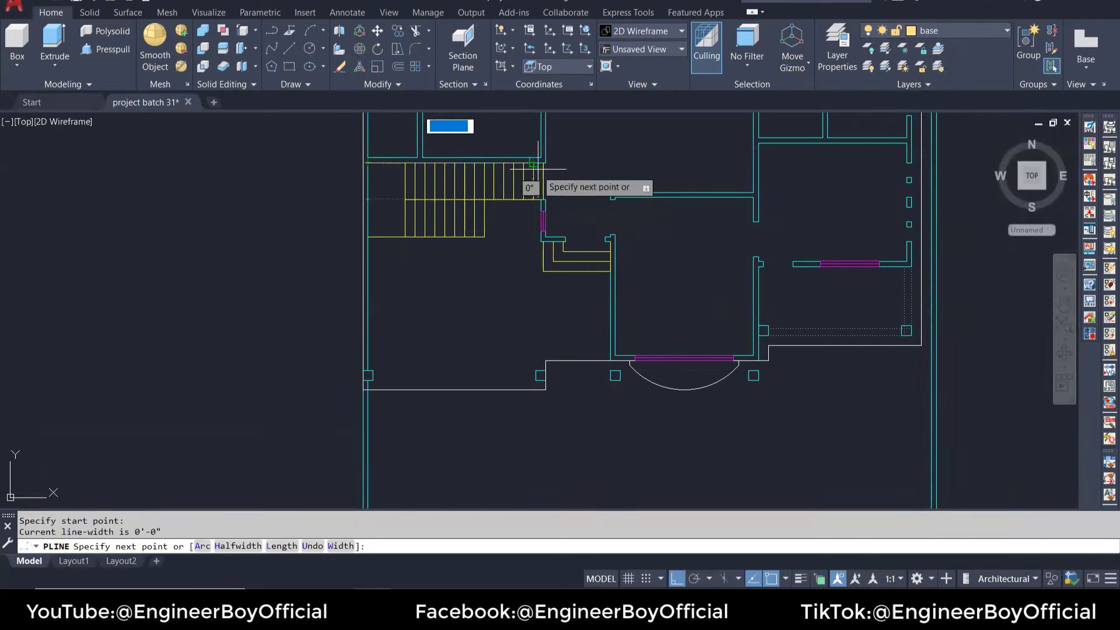
pyautogui.scroll(5, 537, 172)
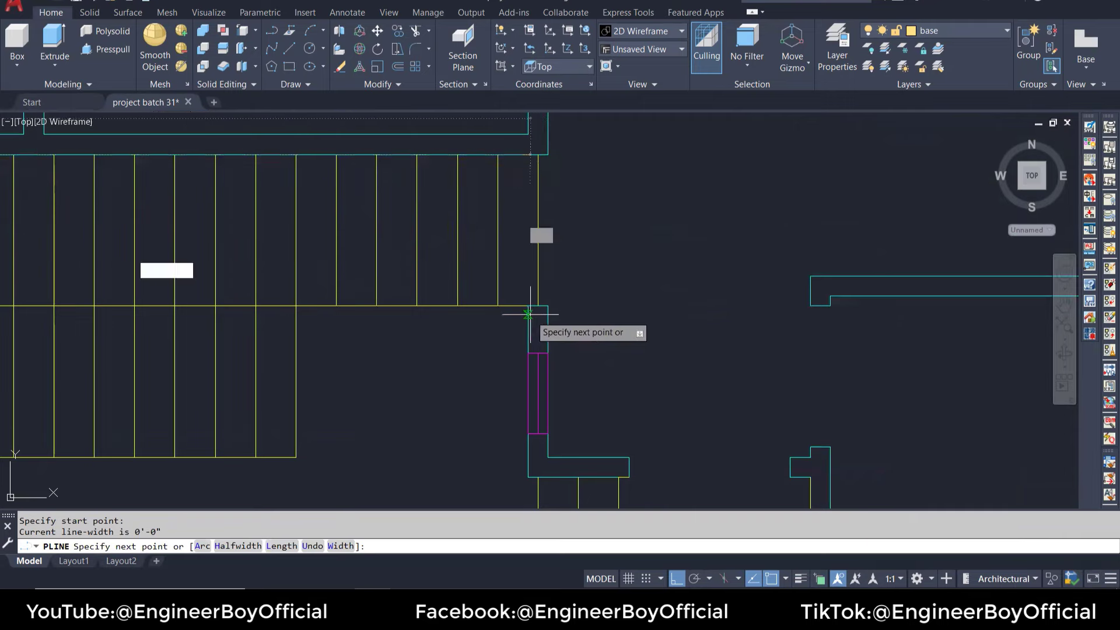
pyautogui.click(525, 274)
pyautogui.scroll(-2, 522, 245)
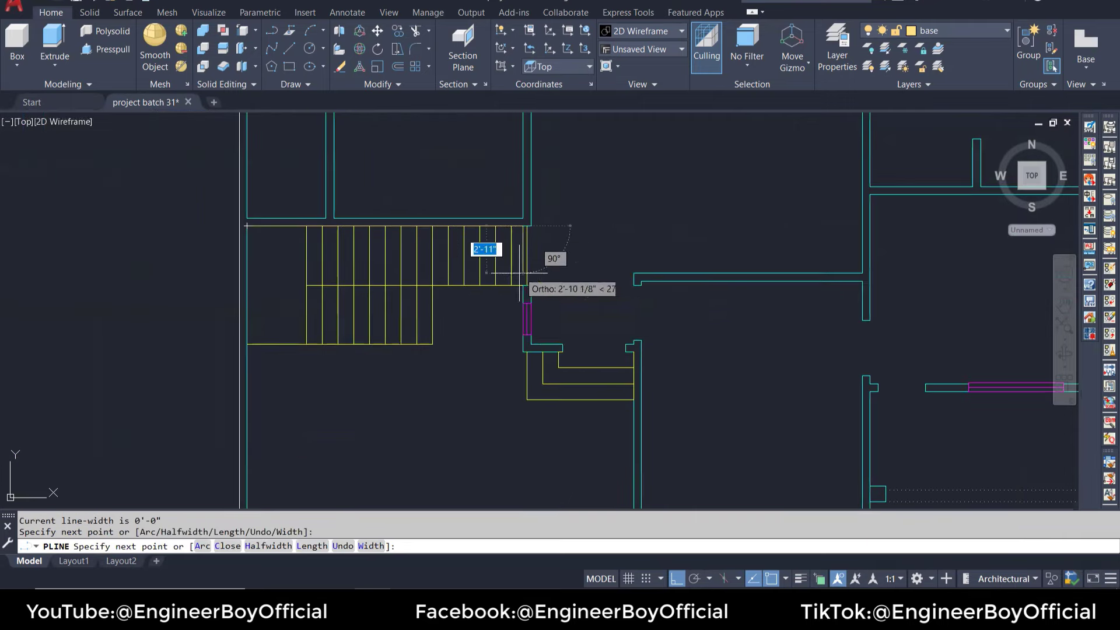
pyautogui.scroll(2, 513, 274)
pyautogui.click(537, 354)
# Step: Continue the porch outline to the front wall endpoint and the left wall corner
pyautogui.scroll(-2, 534, 353)
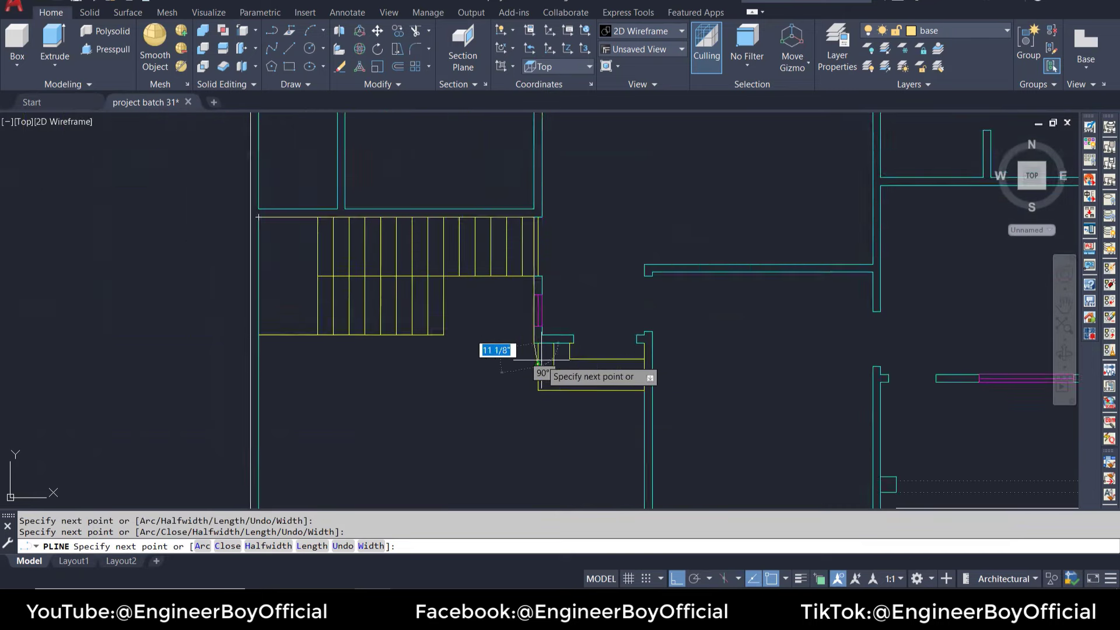
pyautogui.scroll(3, 533, 350)
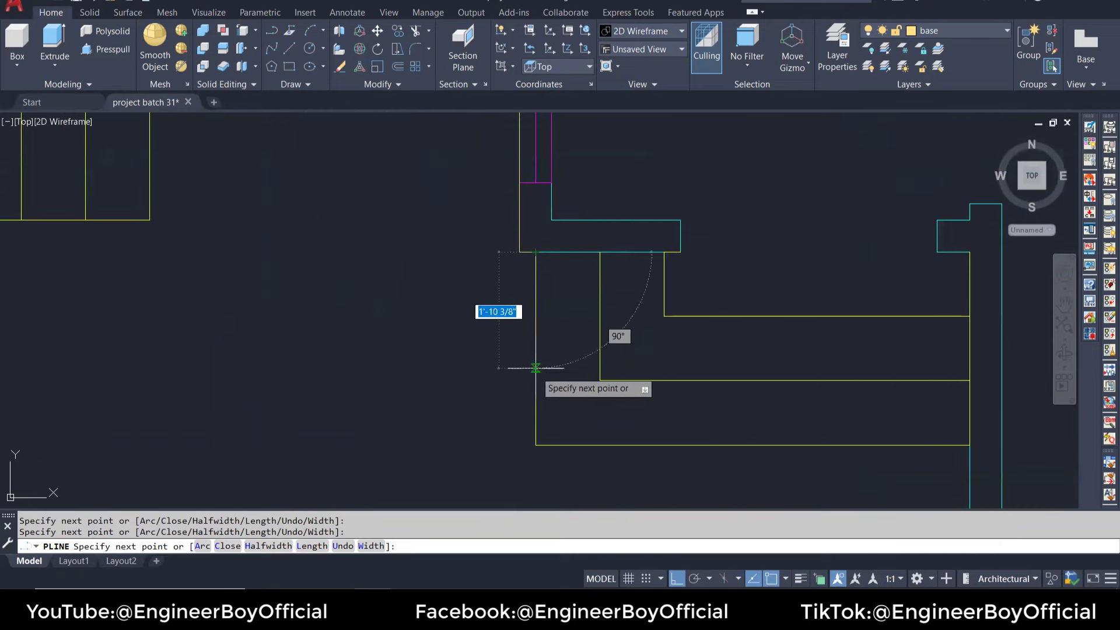
pyautogui.scroll(-3, 525, 356)
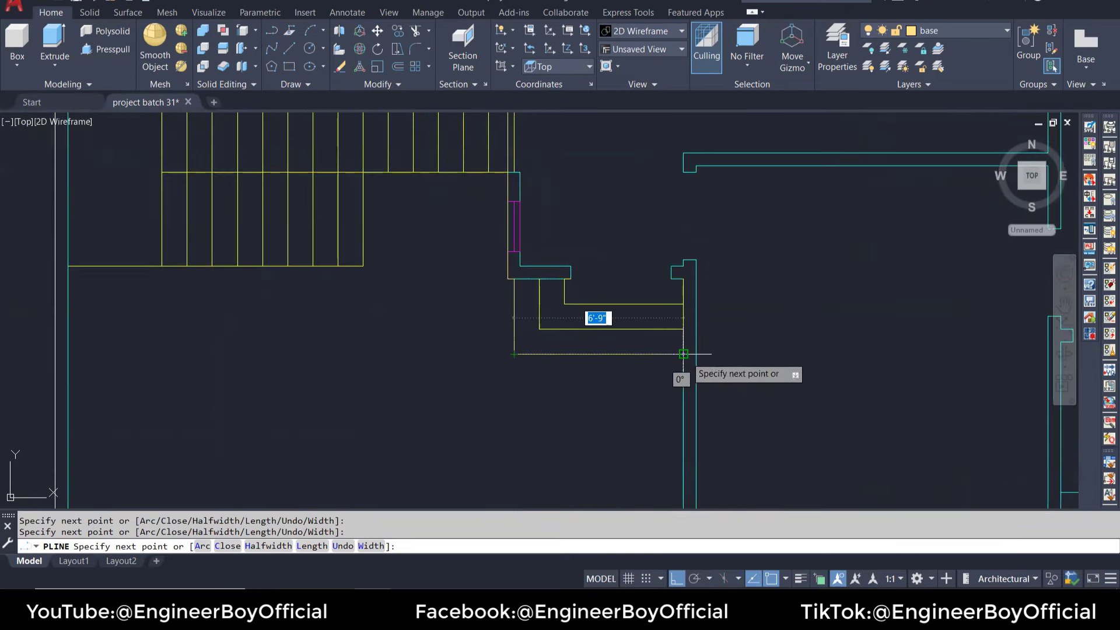
pyautogui.scroll(-3, 683, 321)
pyautogui.scroll(5, 681, 325)
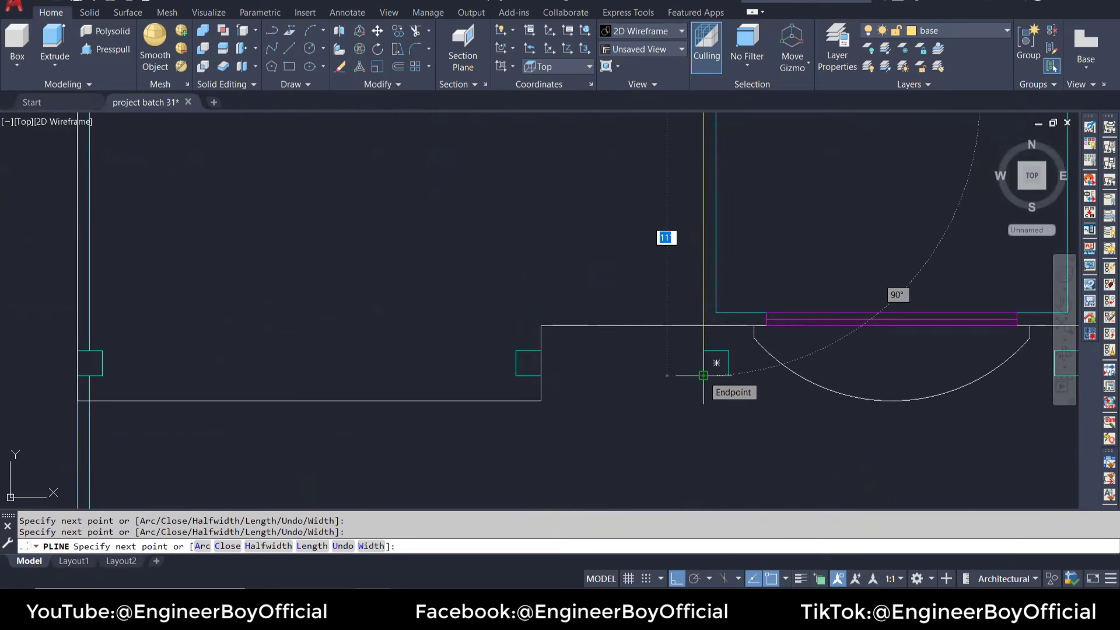
pyautogui.click(704, 375)
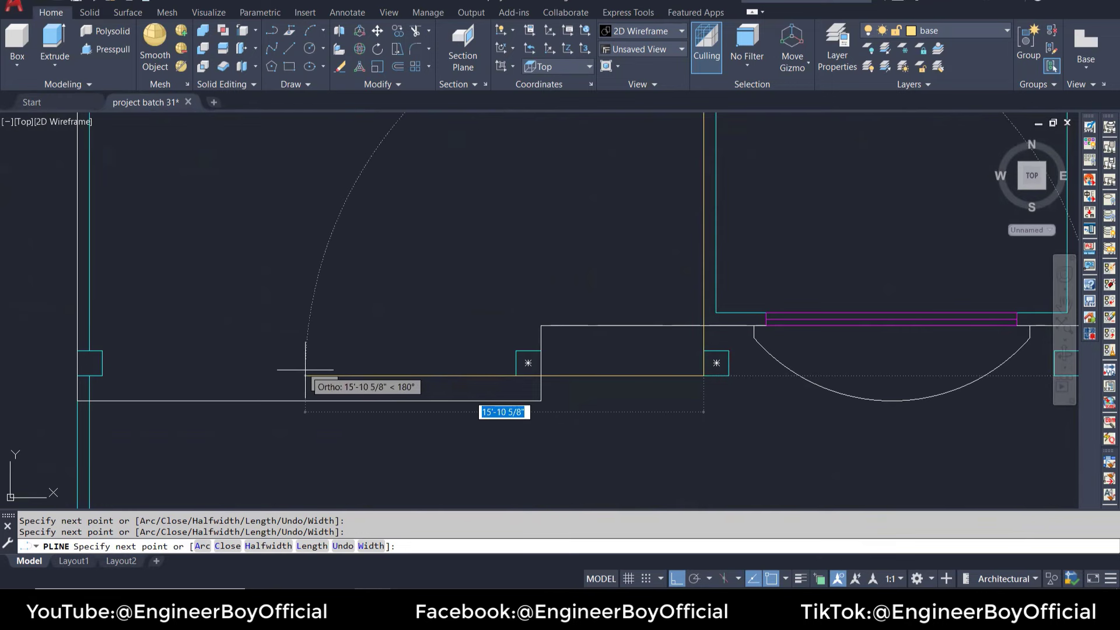
pyautogui.click(76, 375)
pyautogui.scroll(-2, 102, 353)
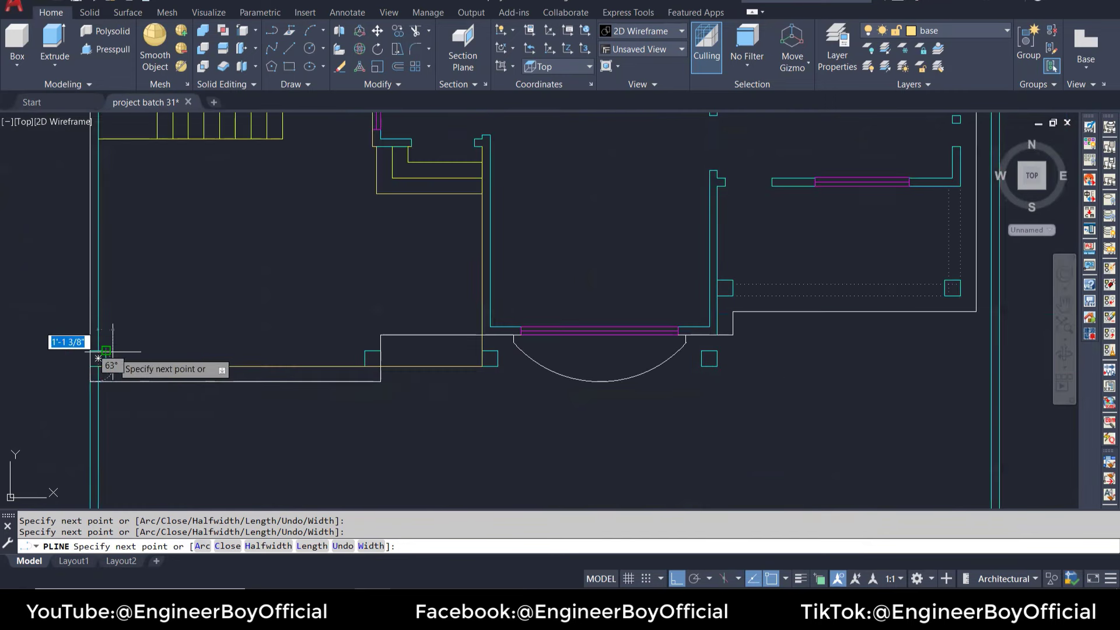
pyautogui.scroll(-2, 113, 352)
# Step: Finish the porch outline and copy it from a corner to a spot beside the third floor plan
pyautogui.press('Return')
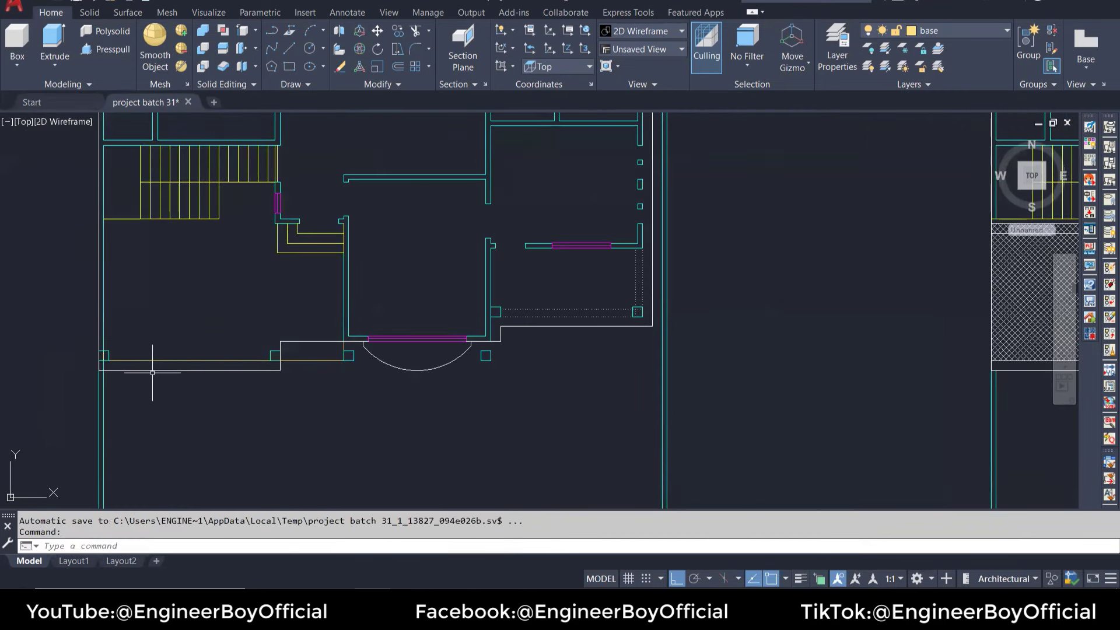
pyautogui.click(147, 360)
pyautogui.scroll(2, 276, 363)
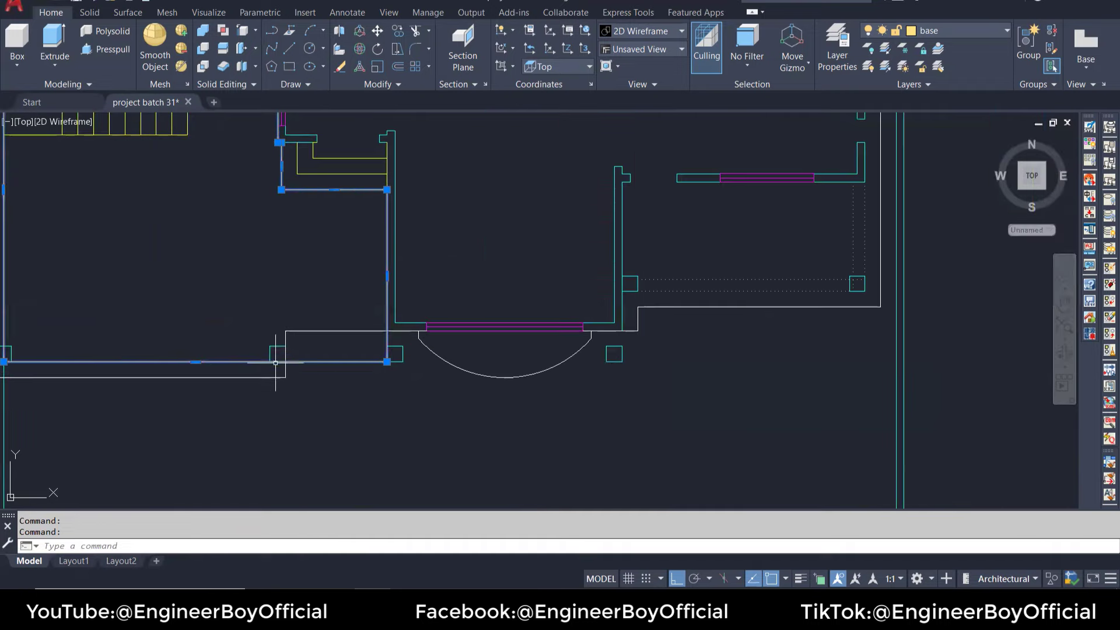
pyautogui.write('o')
pyautogui.press('Return')
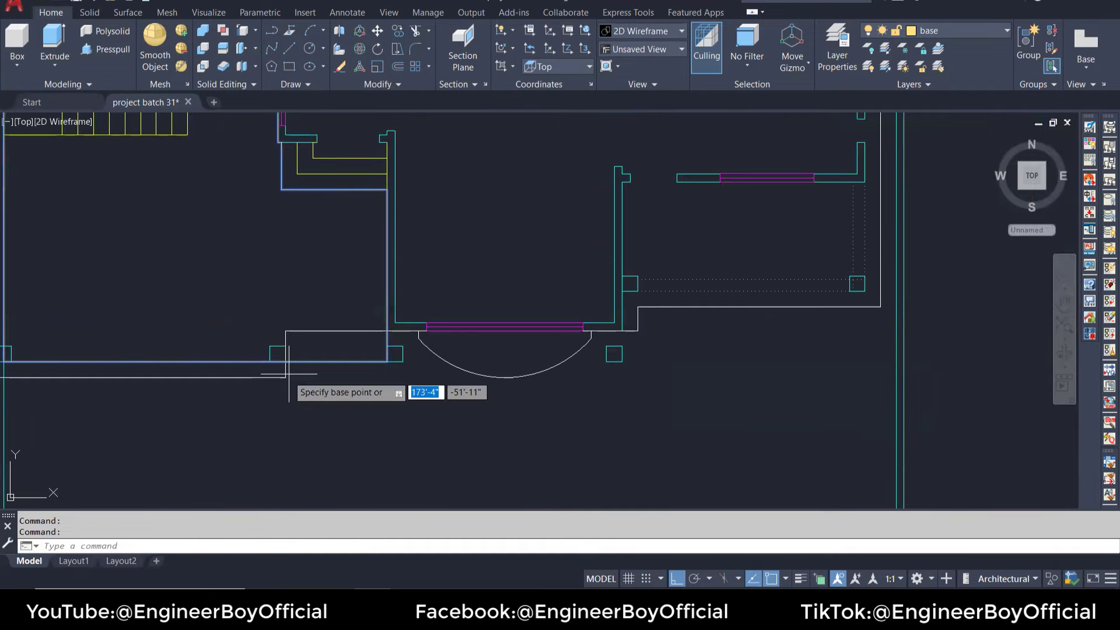
pyautogui.click(287, 371)
pyautogui.scroll(-8, 287, 371)
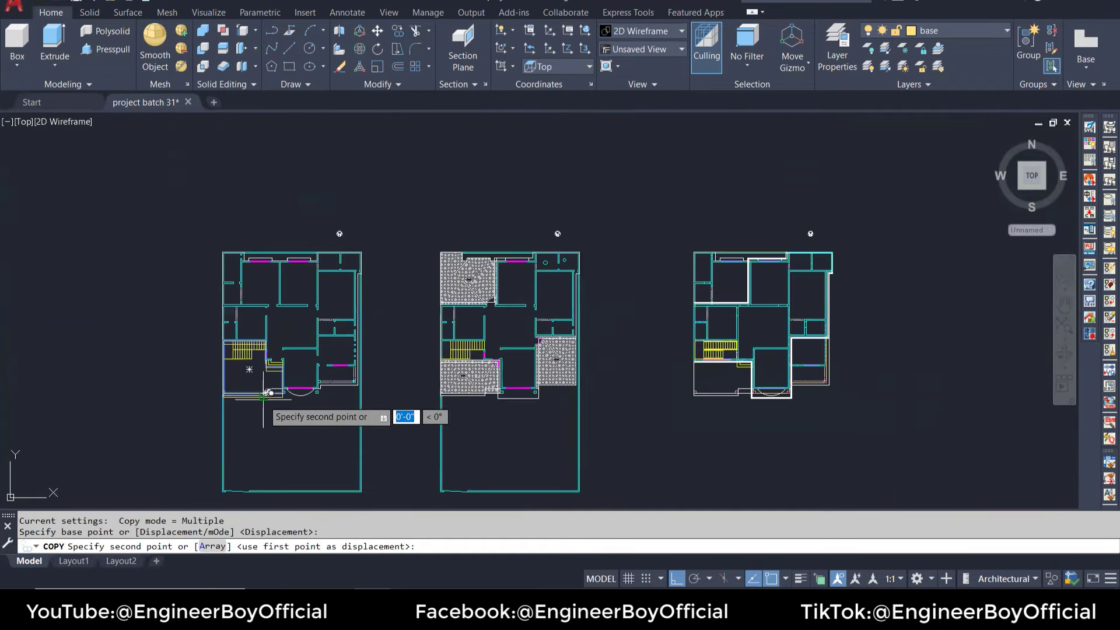
pyautogui.click(660, 379)
pyautogui.press('Escape')
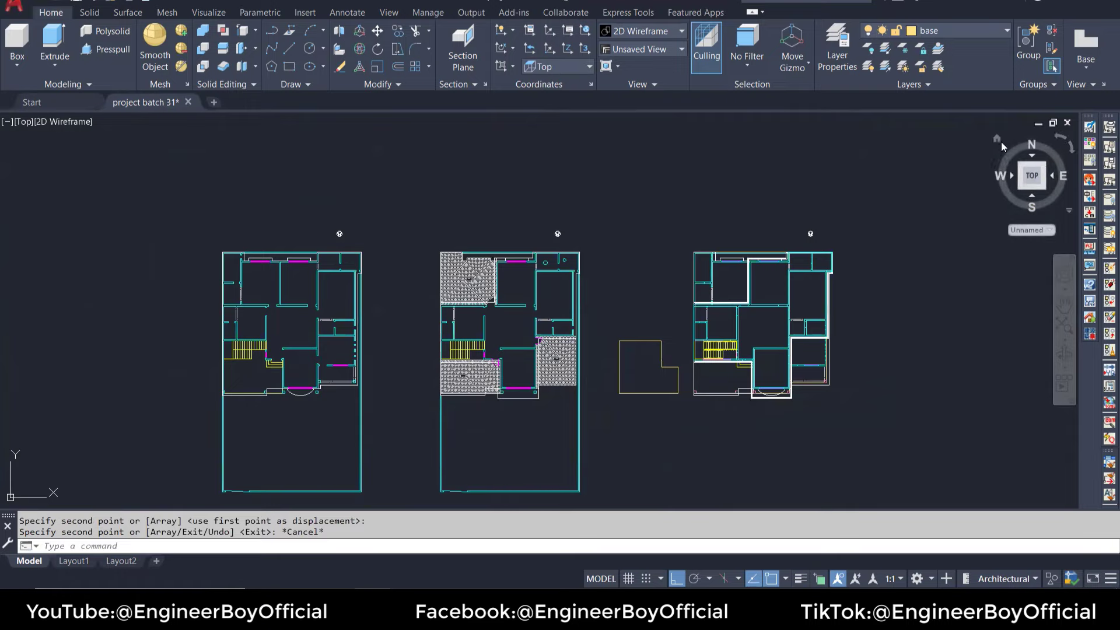
pyautogui.moveTo(942, 209)
pyautogui.keyDown('shift'); pyautogui.mouseDown(button='middle')
pyautogui.moveTo(762, 310)
pyautogui.moveTo(567, 331)
pyautogui.mouseUp(button='middle'); pyautogui.keyUp('shift')
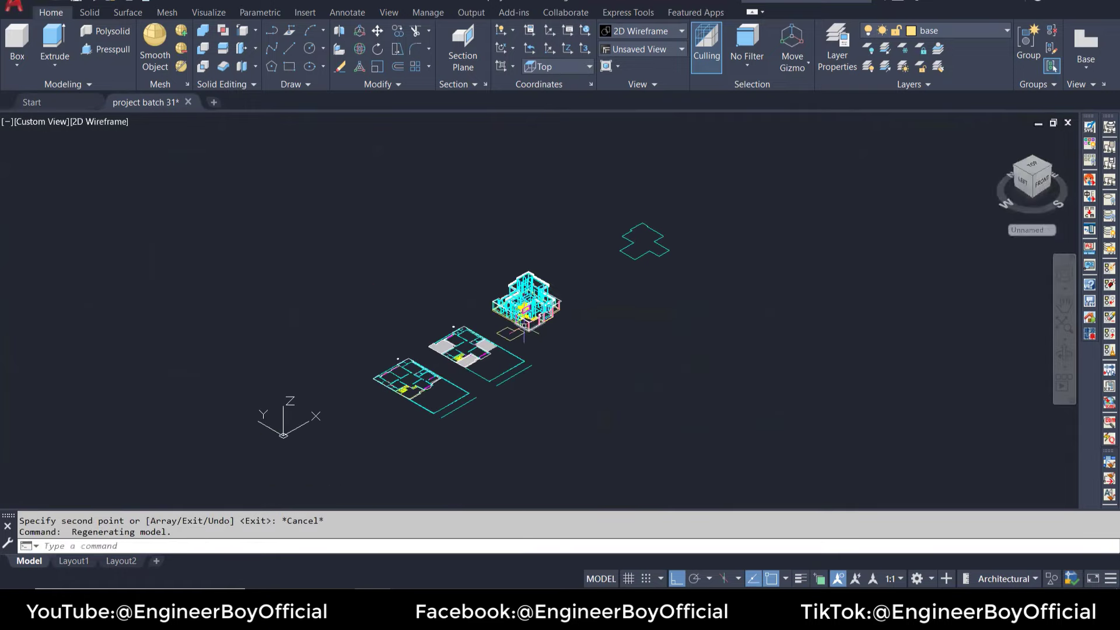
# Step: Extrude the copied yellow porch outline into a slab 1 unit high and select it
pyautogui.scroll(6, 549, 256)
pyautogui.scroll(4, 505, 393)
pyautogui.press('Escape')
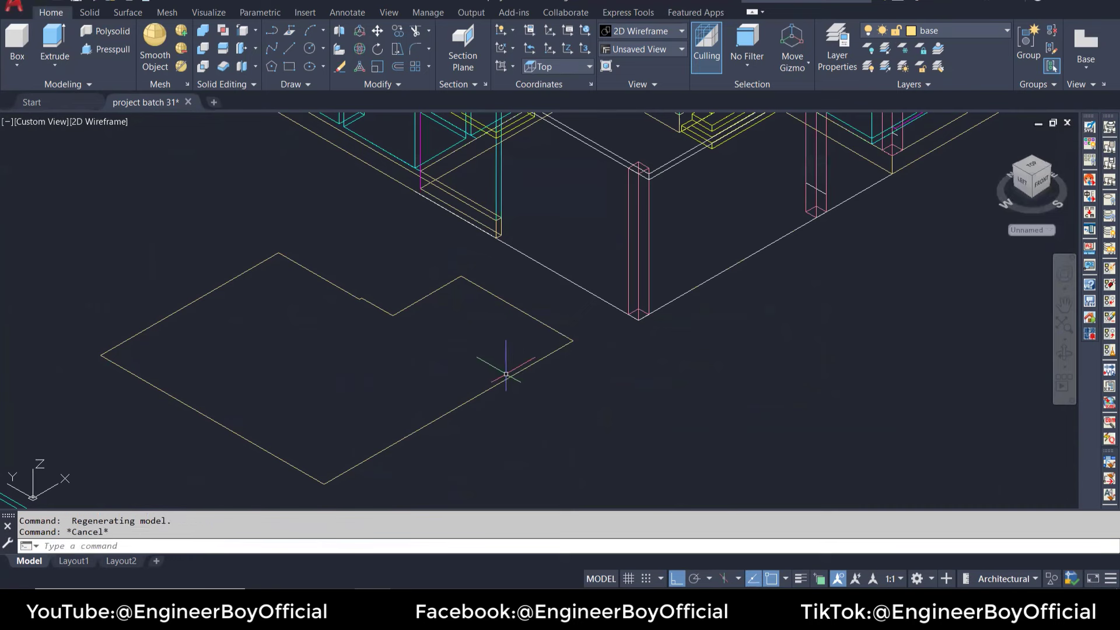
pyautogui.write('ex')
pyautogui.press('Return')
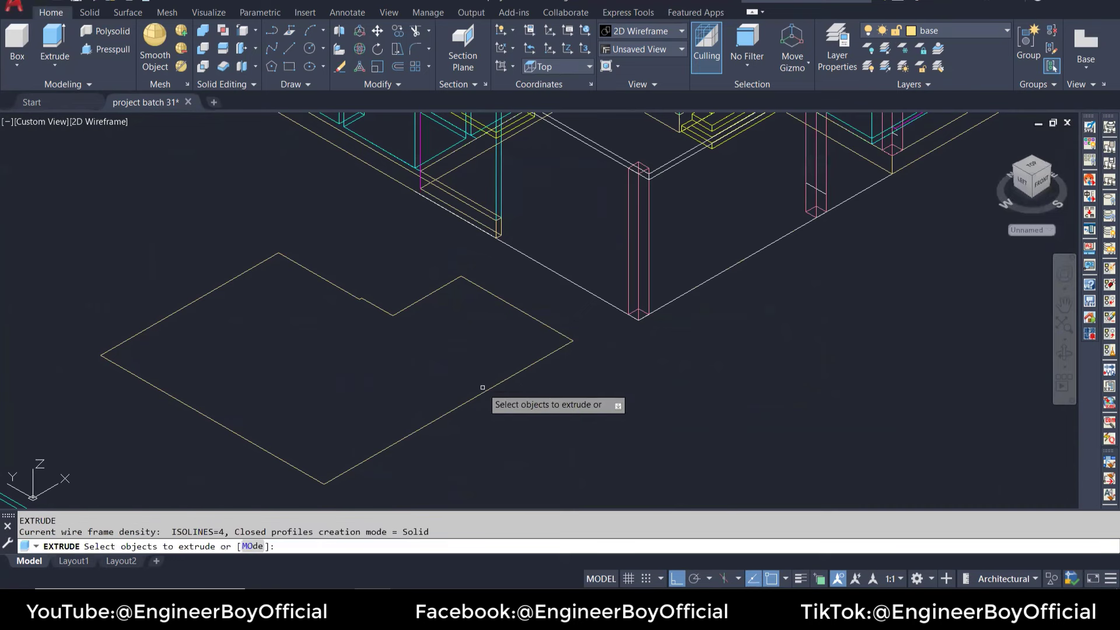
pyautogui.click(490, 388)
pyautogui.press('Return')
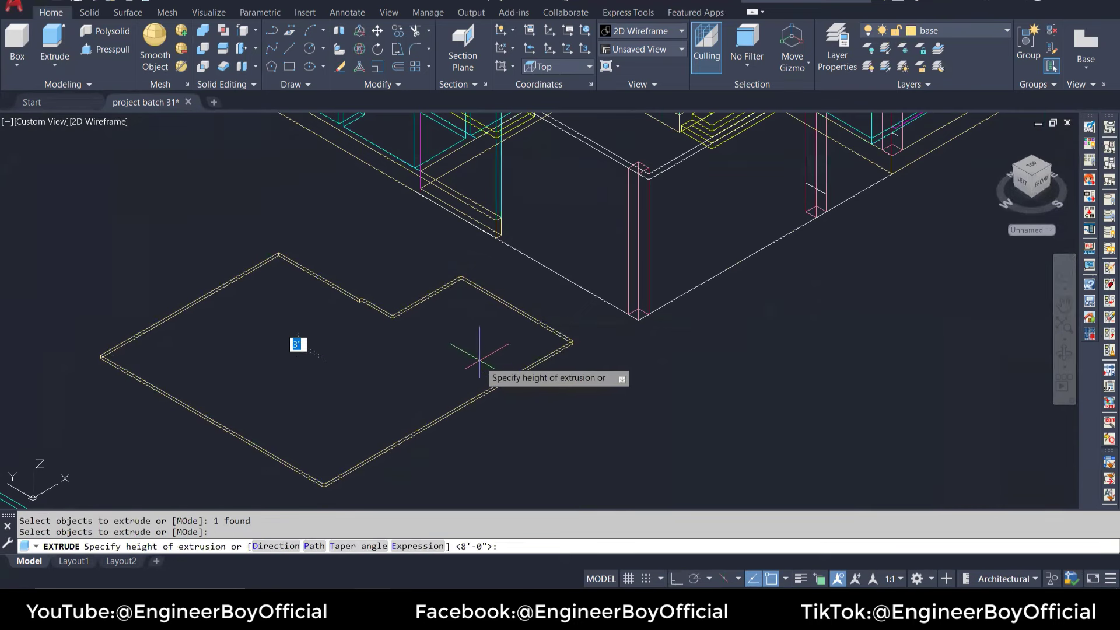
pyautogui.press('Return')
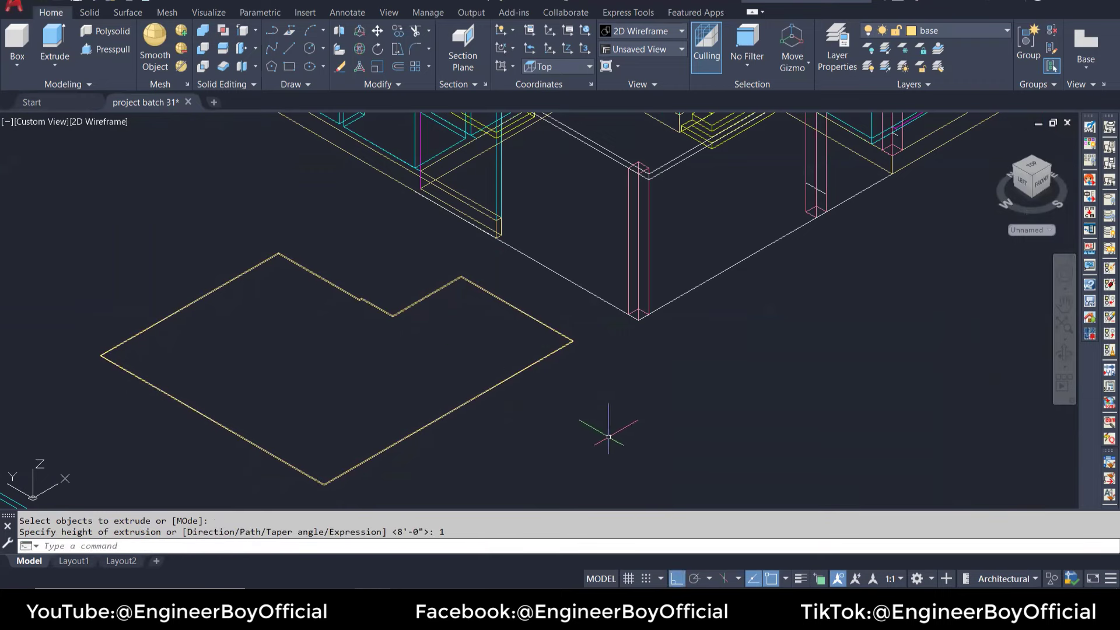
pyautogui.moveTo(608, 437); pyautogui.dragTo(546, 459, button='middle')
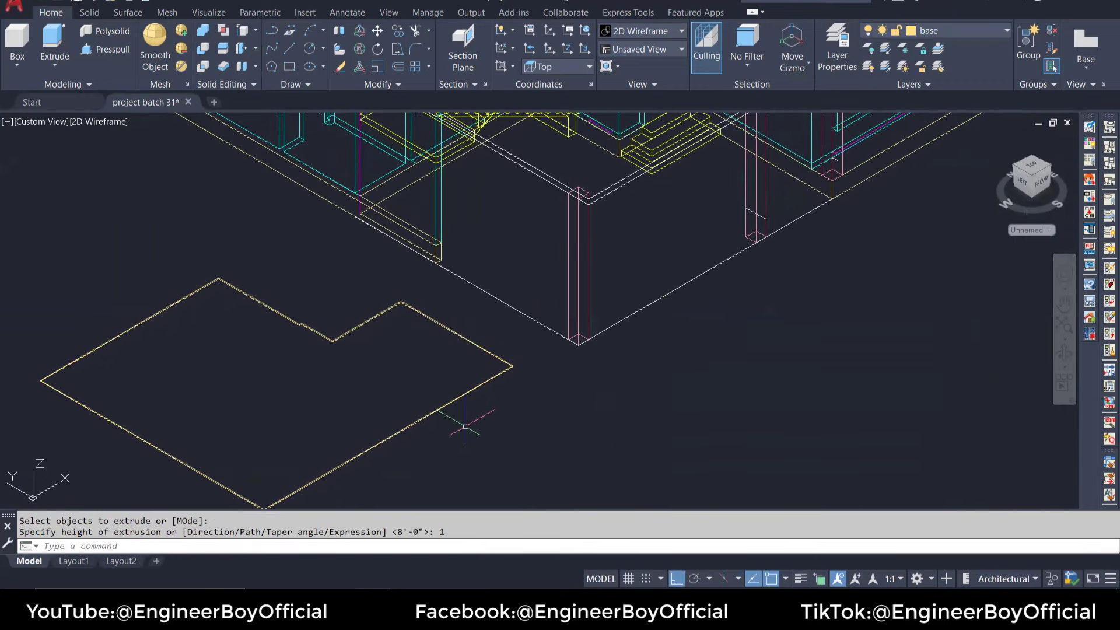
pyautogui.click(457, 397)
# Step: Move the porch slab from its corner to sit under the building corner
pyautogui.write('m')
pyautogui.press('Return')
pyautogui.scroll(5, 513, 368)
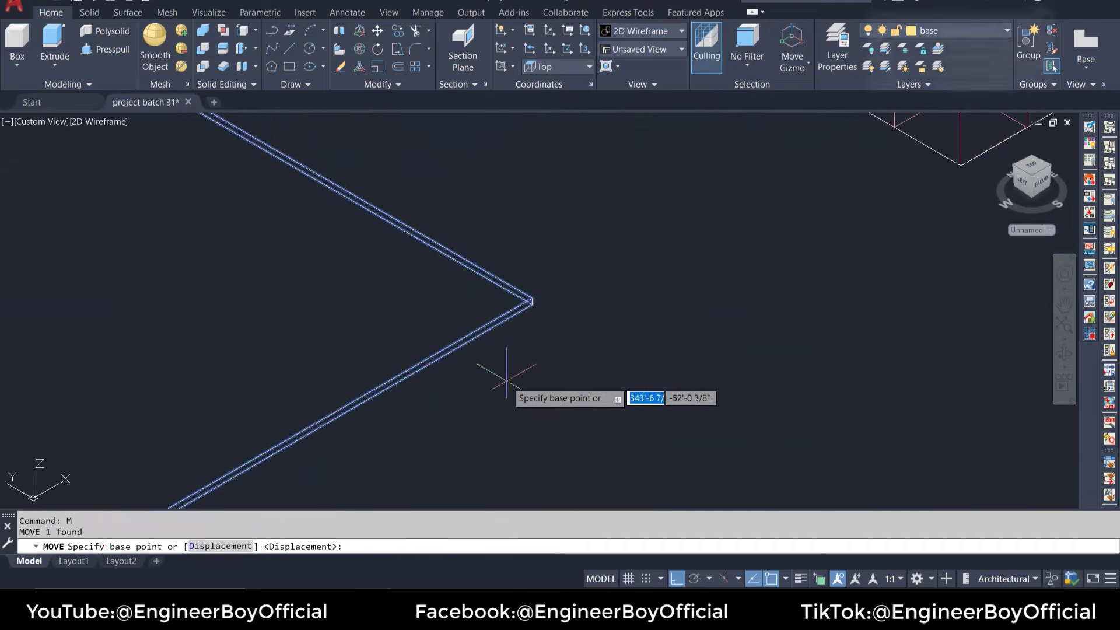
pyautogui.click(531, 305)
pyautogui.scroll(-5, 636, 331)
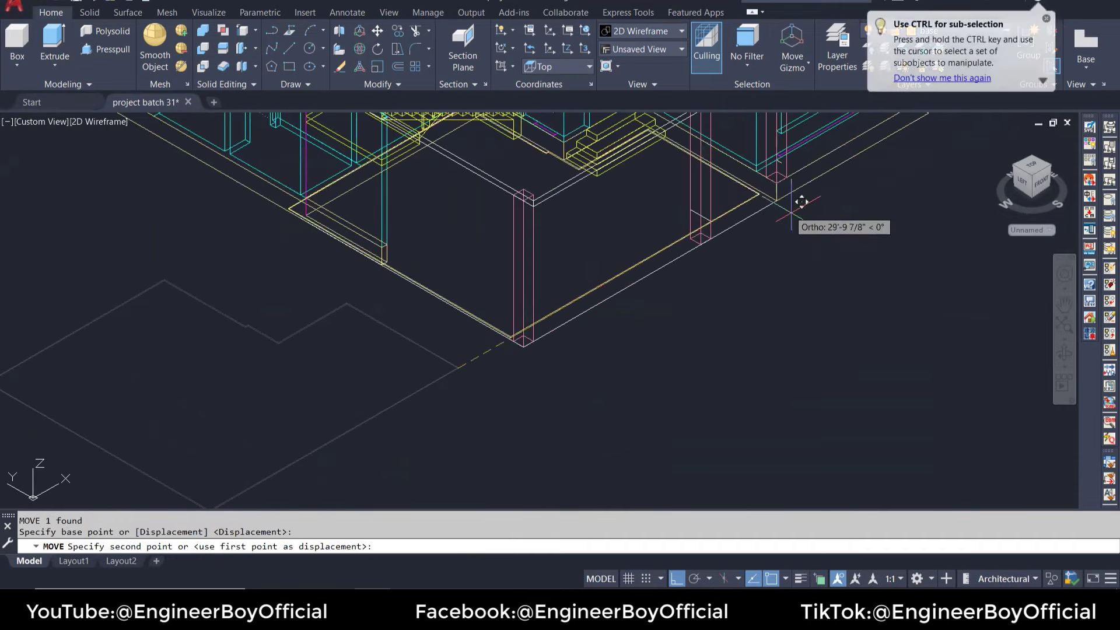
pyautogui.click(777, 199)
pyautogui.moveTo(910, 267)
pyautogui.mouseDown(button='middle')
pyautogui.moveTo(874, 313)
pyautogui.moveTo(836, 328)
pyautogui.mouseUp(button='middle')
pyautogui.press('Escape')
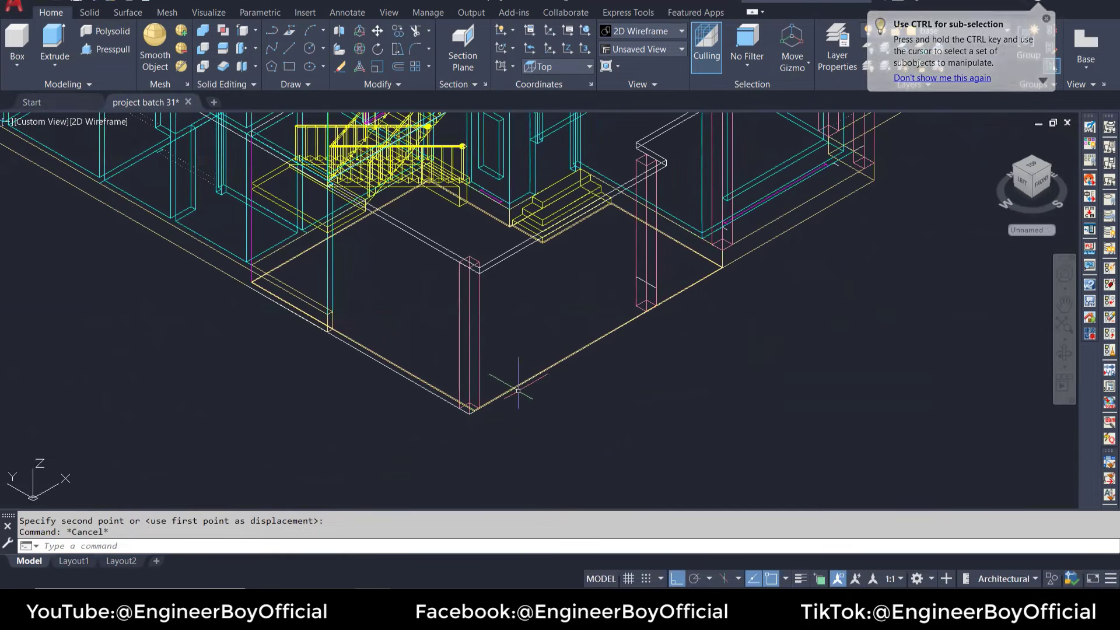
# Step: Switch the viewport visual style to Conceptual
pyautogui.scroll(5, 447, 399)
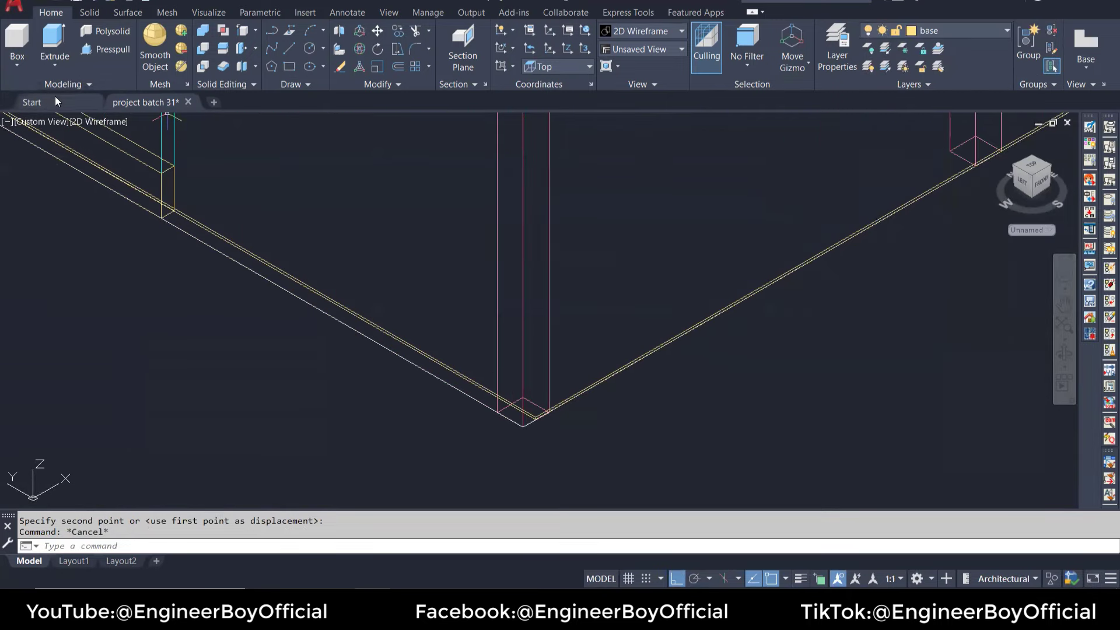
pyautogui.click(89, 124)
pyautogui.click(123, 166)
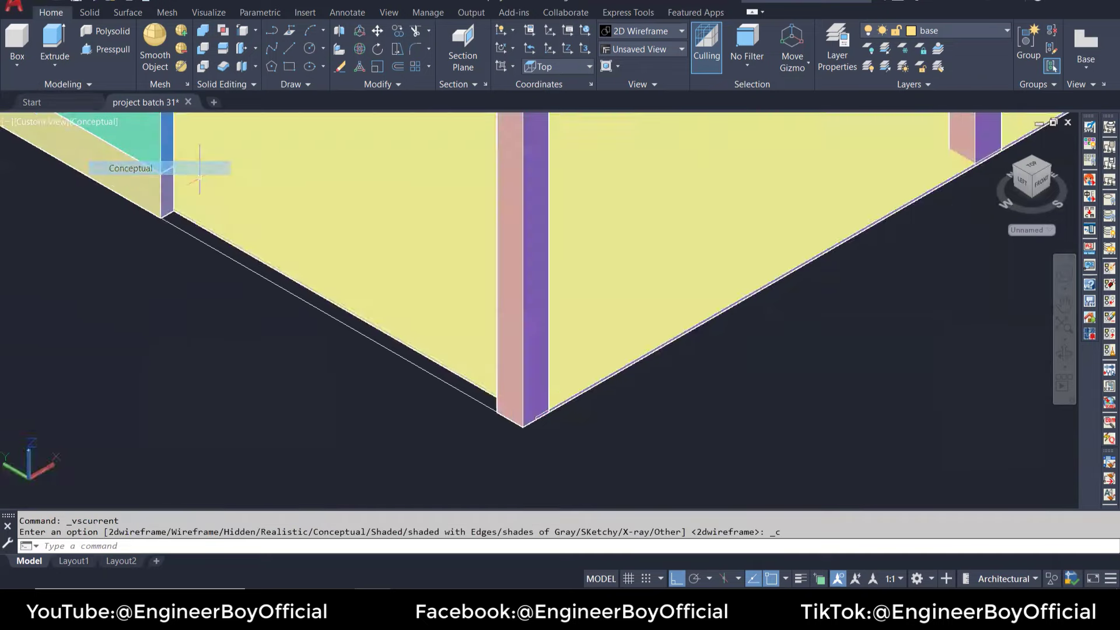
pyautogui.scroll(-4, 514, 417)
pyautogui.scroll(1, 565, 401)
pyautogui.scroll(1, 565, 397)
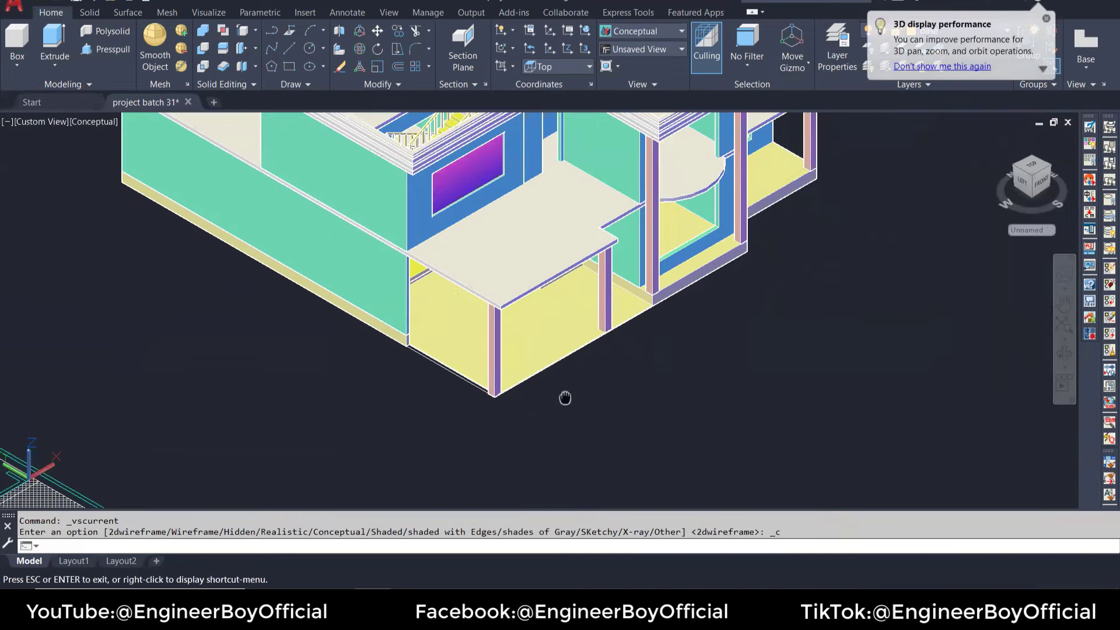
pyautogui.scroll(2, 539, 385)
# Step: Zoom and pan in close to the lower corner of the yellow base walls
pyautogui.scroll(3, 539, 385)
pyautogui.scroll(2, 520, 370)
pyautogui.scroll(3, 478, 397)
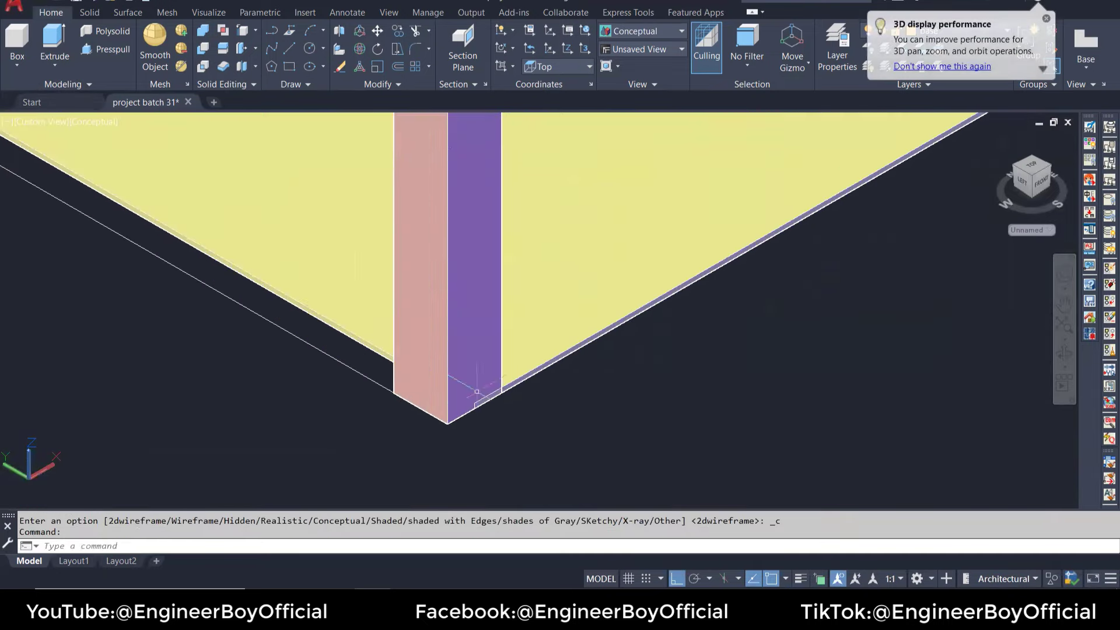
pyautogui.scroll(1, 455, 405)
pyautogui.scroll(-6, 512, 408)
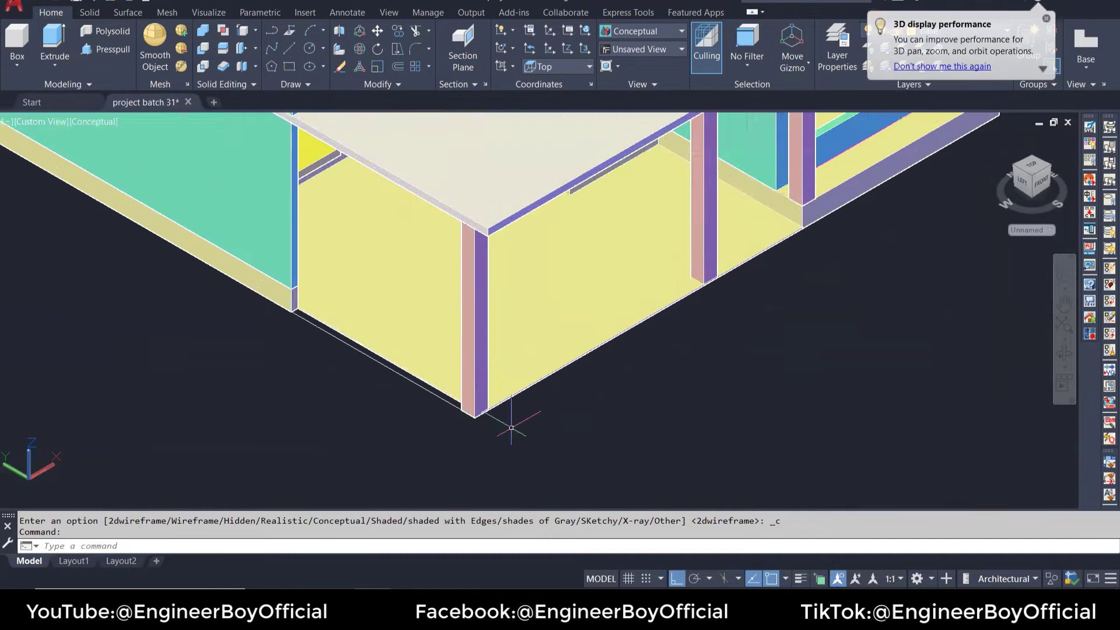
pyautogui.scroll(4, 445, 387)
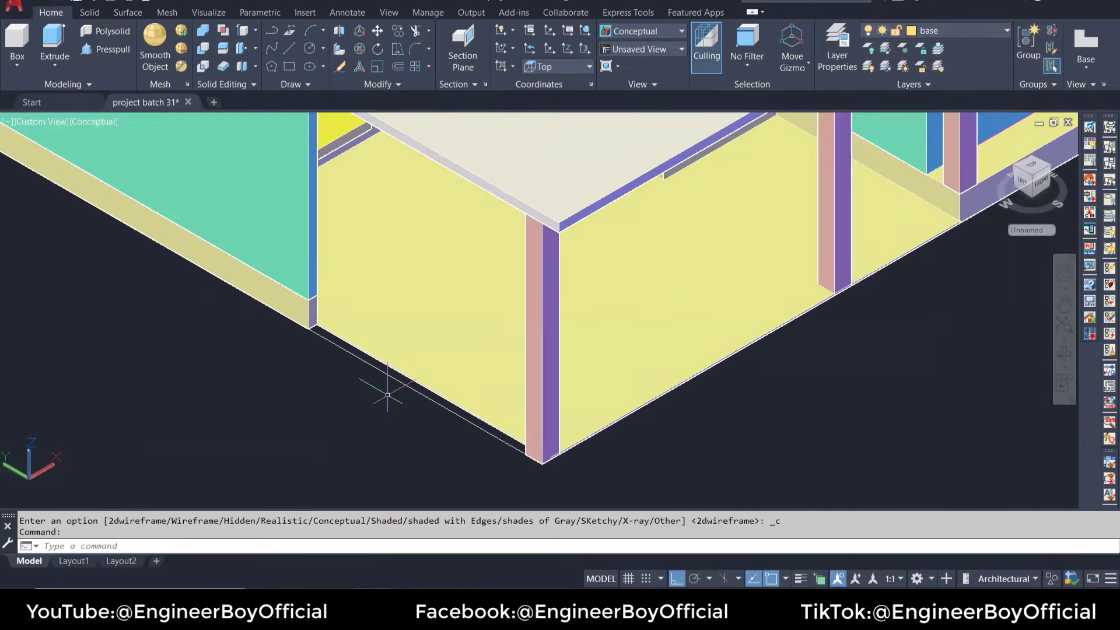
pyautogui.scroll(2, 408, 385)
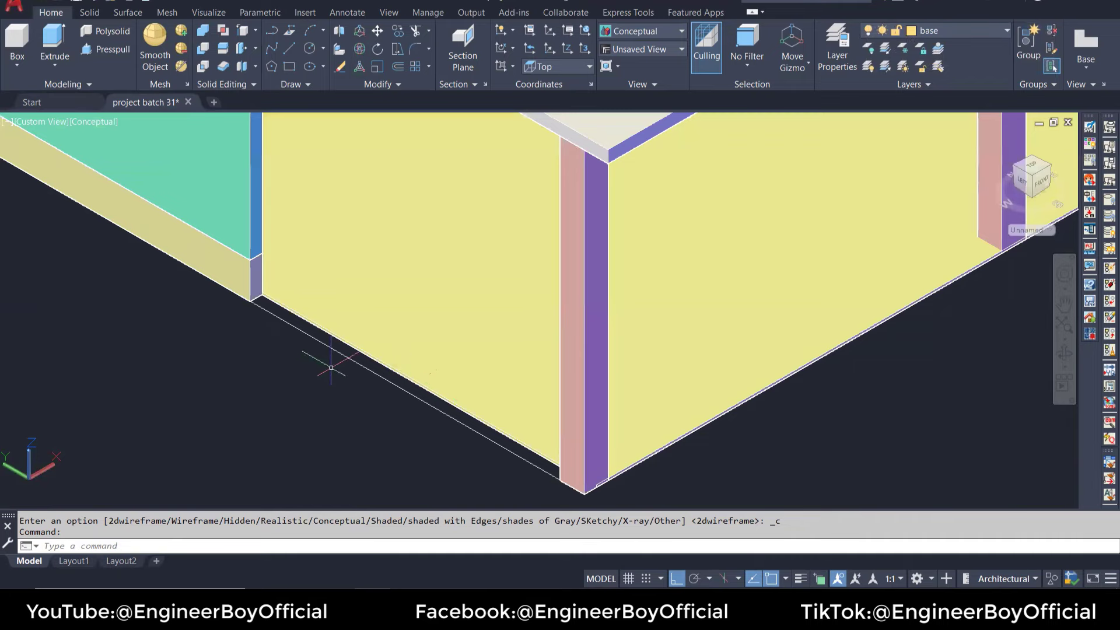
pyautogui.moveTo(404, 394); pyautogui.dragTo(360, 347, button='middle')
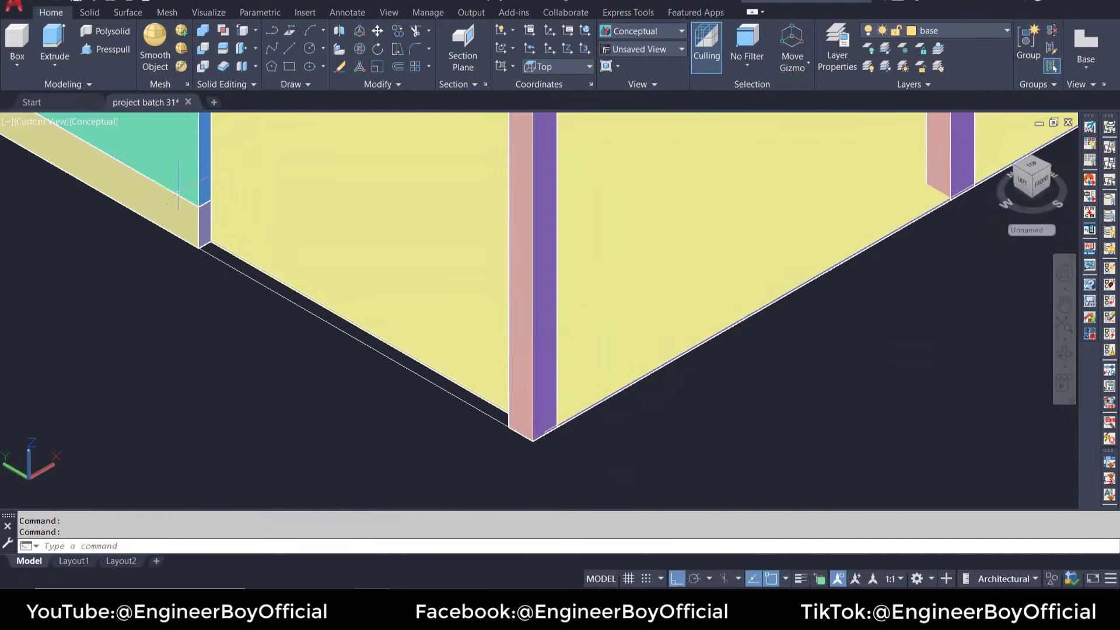
pyautogui.scroll(3, 178, 192)
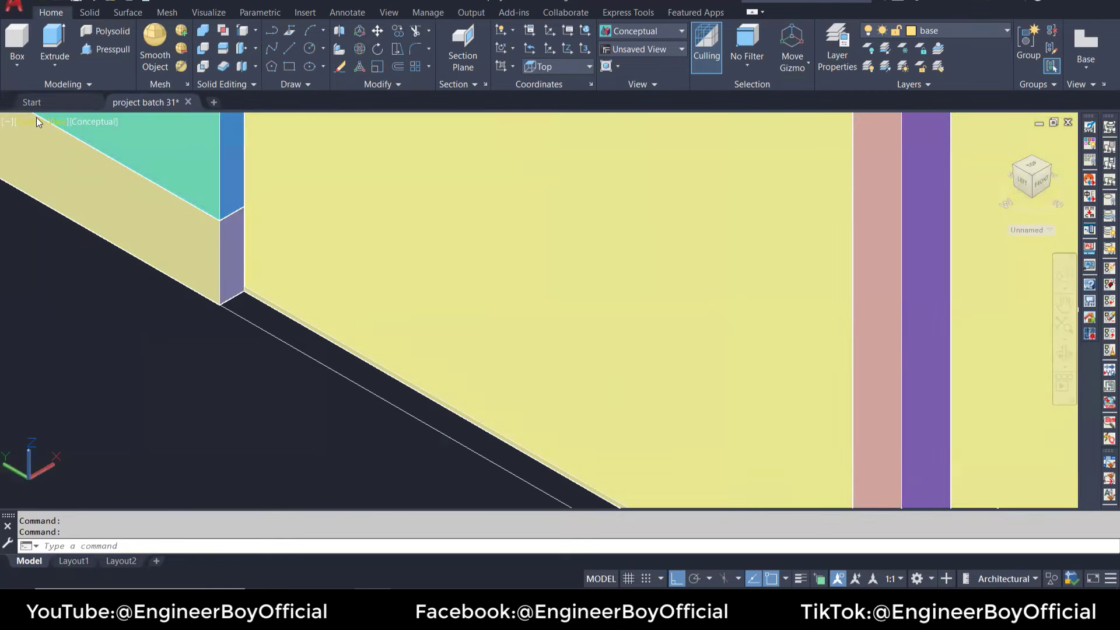
# Step: Try a Presspull extrusion on the bounded area at the wall corner, then cancel it
pyautogui.click(105, 51)
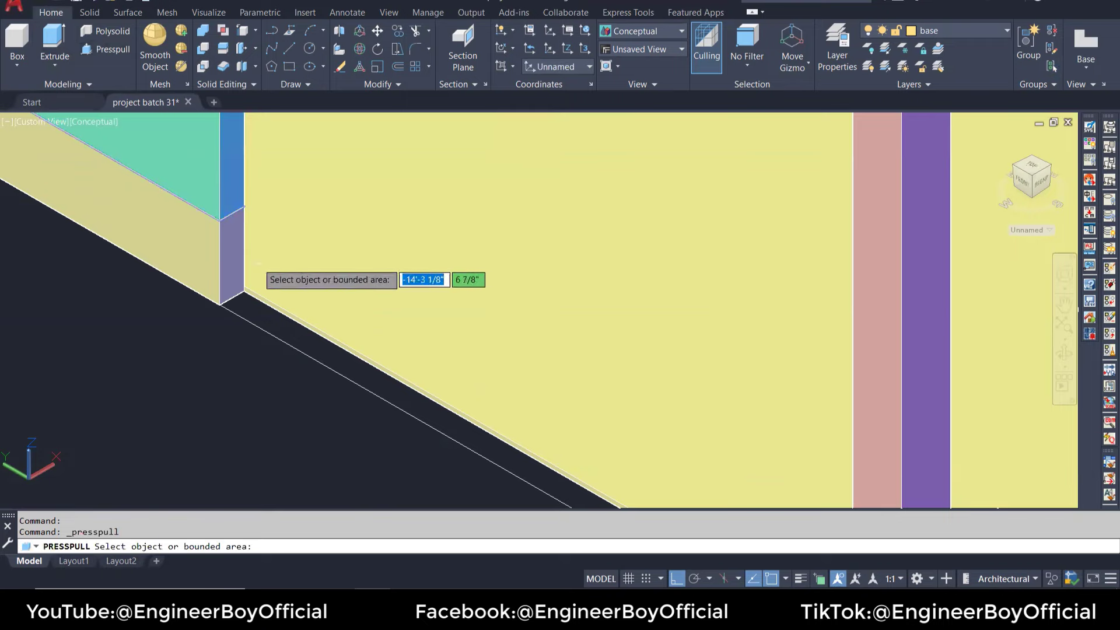
pyautogui.click(233, 257)
pyautogui.scroll(-5, 232, 257)
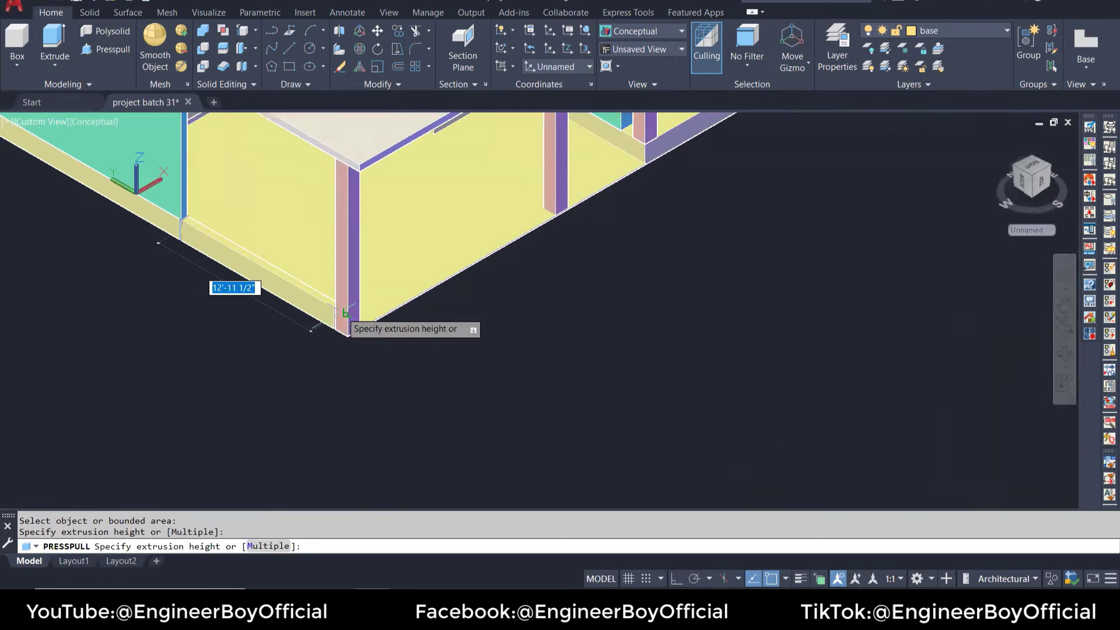
pyautogui.scroll(3, 345, 314)
pyautogui.click(347, 353)
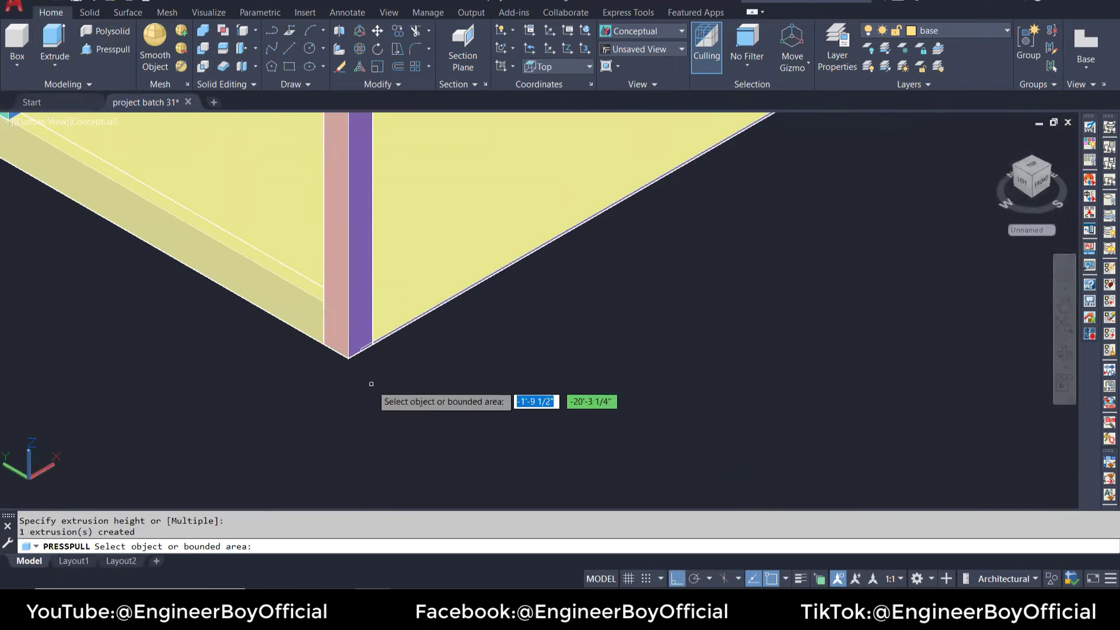
pyautogui.scroll(-5, 372, 384)
pyautogui.press('Escape')
pyautogui.scroll(3, 346, 378)
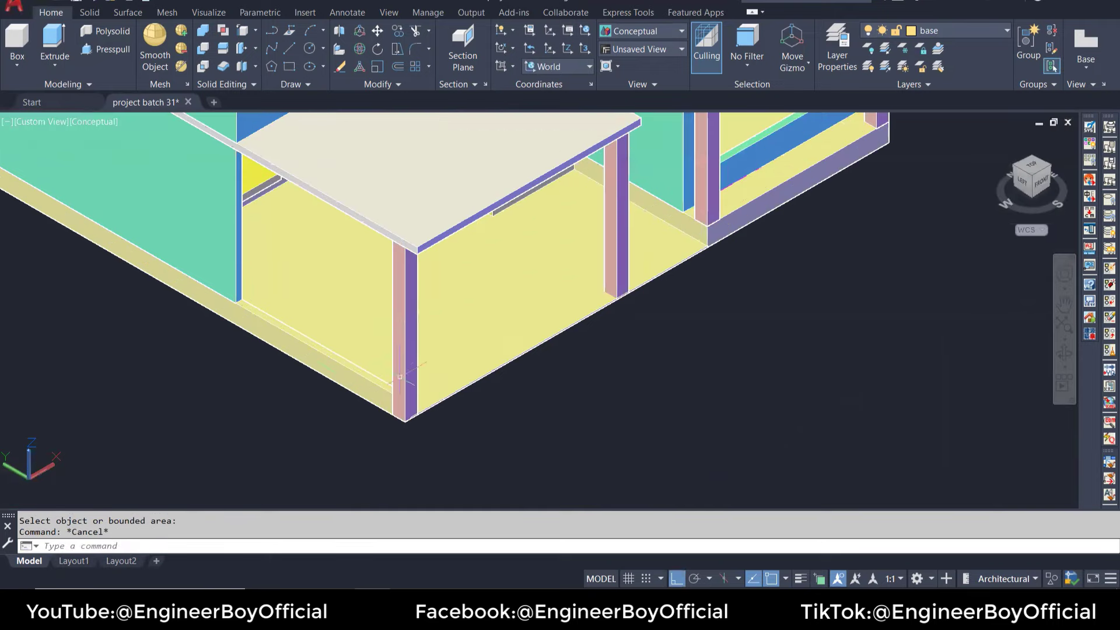
pyautogui.press('Escape')
pyautogui.scroll(-5, 569, 373)
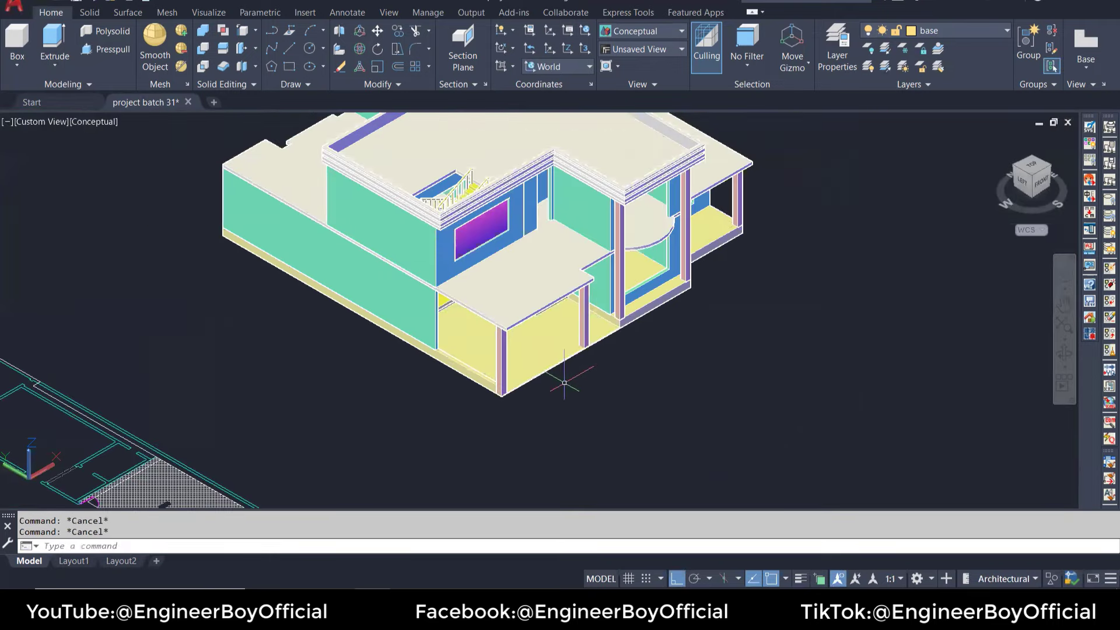
pyautogui.scroll(4, 557, 355)
pyautogui.scroll(2, 557, 355)
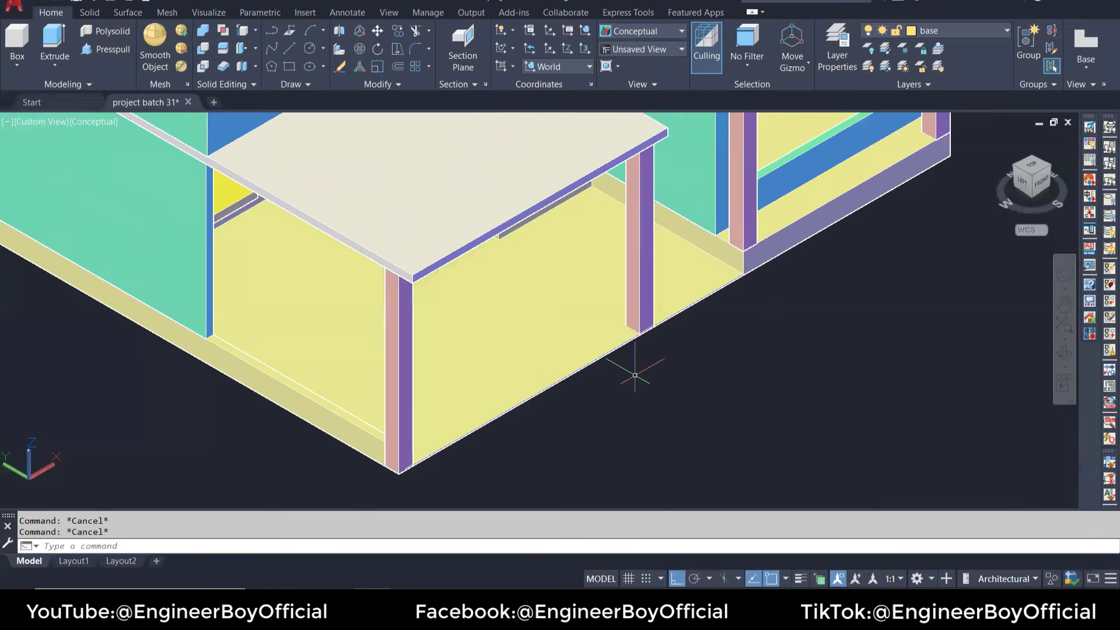
# Step: Union the floor slab and the yellow base walls into one solid
pyautogui.write('union')
pyautogui.press('Return')
pyautogui.click(758, 306)
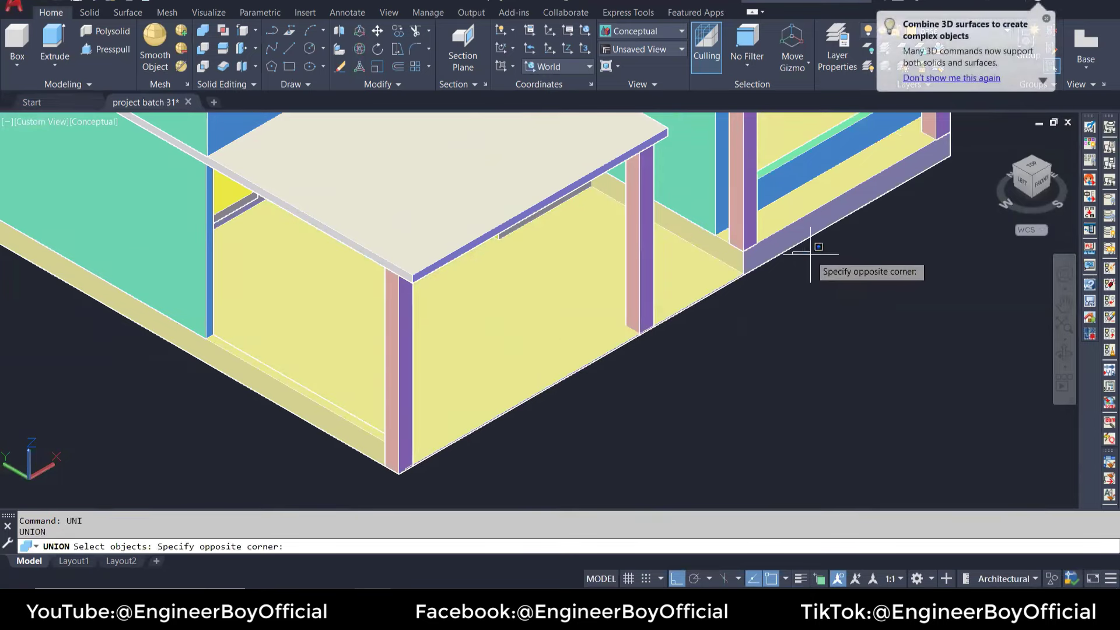
pyautogui.click(792, 233)
pyautogui.click(793, 233)
pyautogui.click(607, 344)
pyautogui.press('Return')
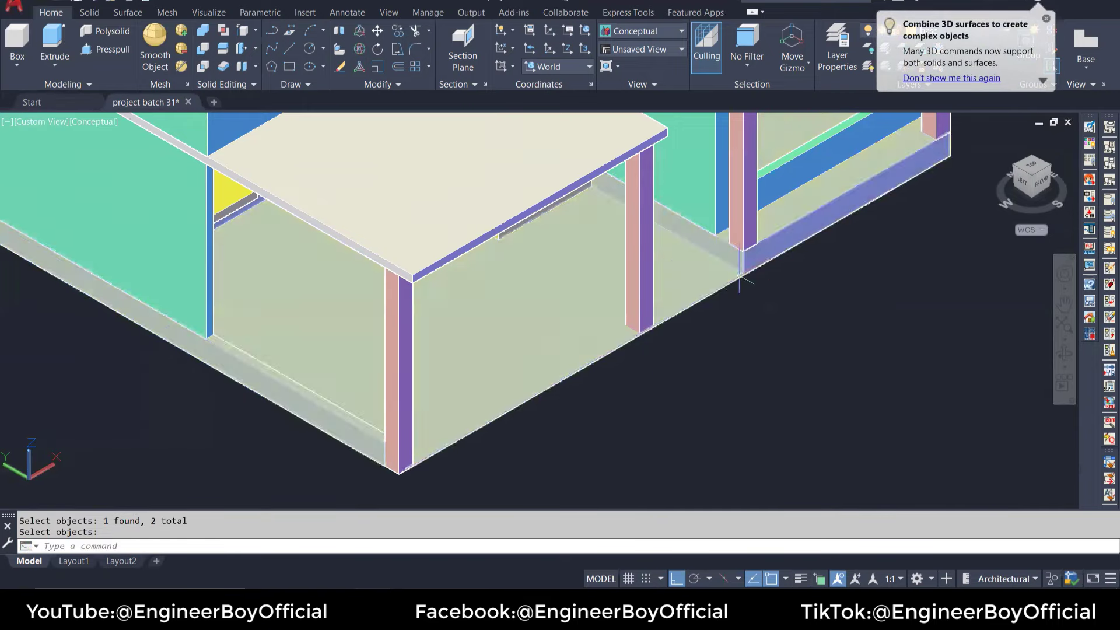
pyautogui.press('Escape')
pyautogui.press('Escape')
pyautogui.click(242, 48)
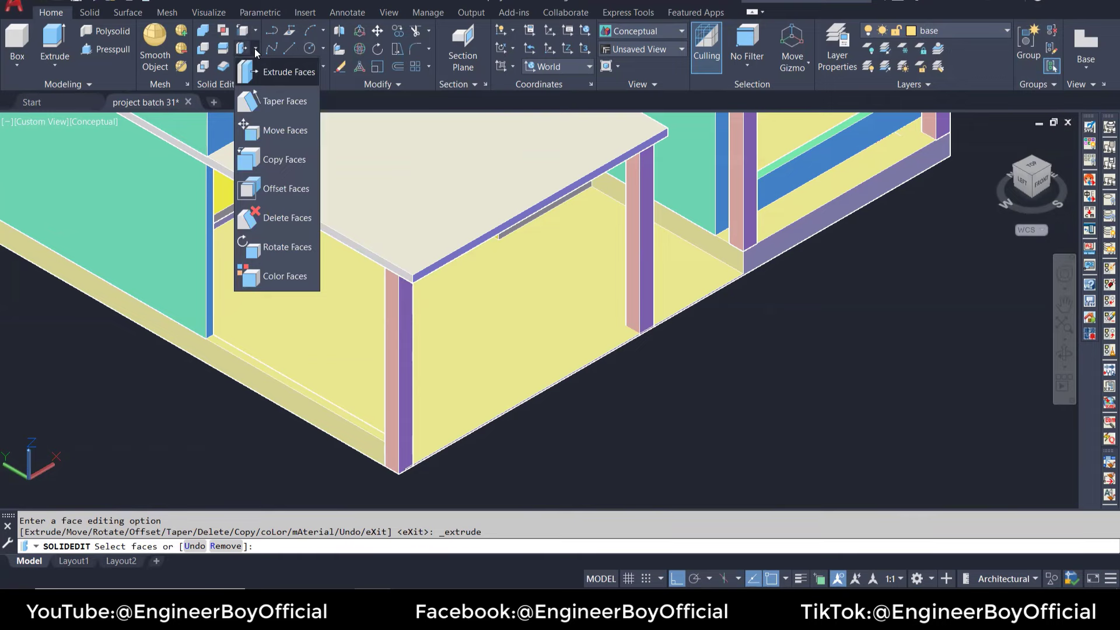
# Step: Colour the front porch floor face white with Color Faces
pyautogui.click(269, 274)
pyautogui.click(496, 346)
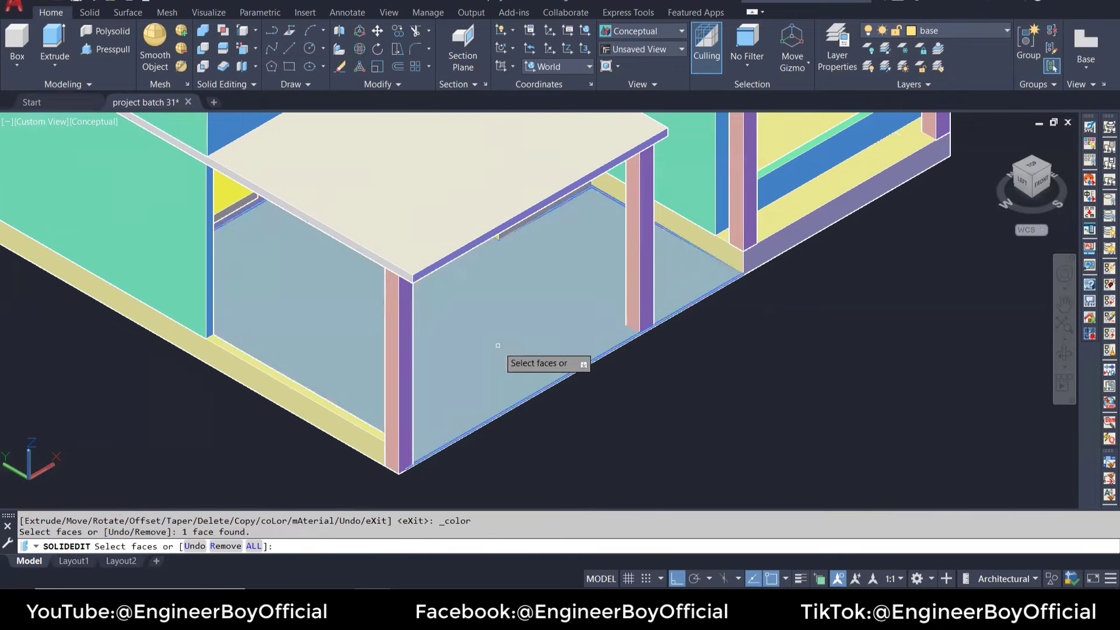
pyautogui.press('Return')
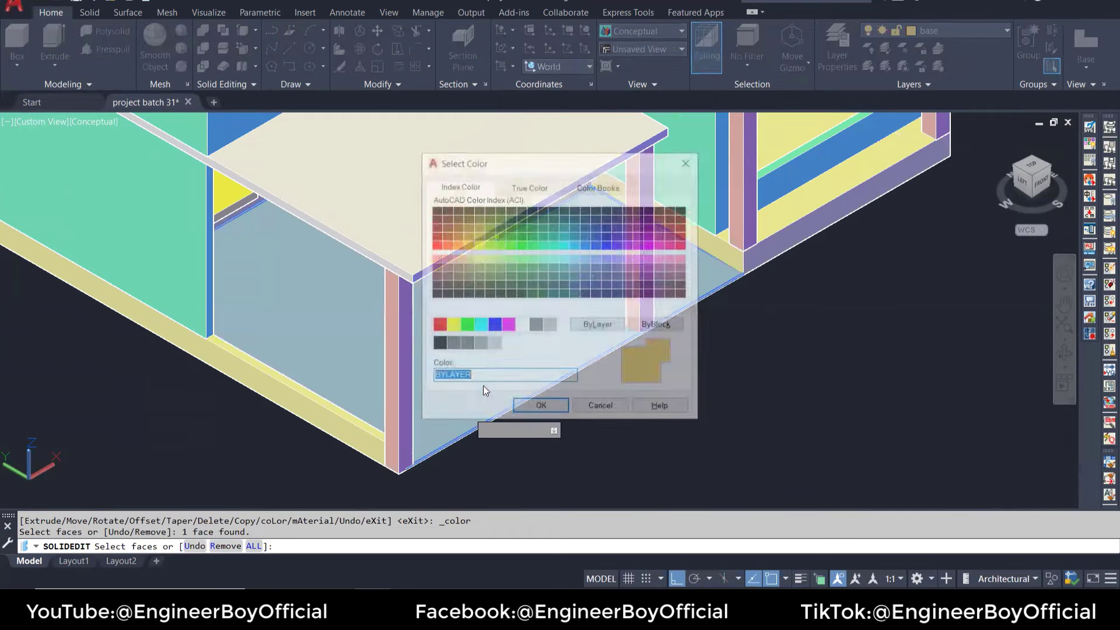
pyautogui.click(522, 325)
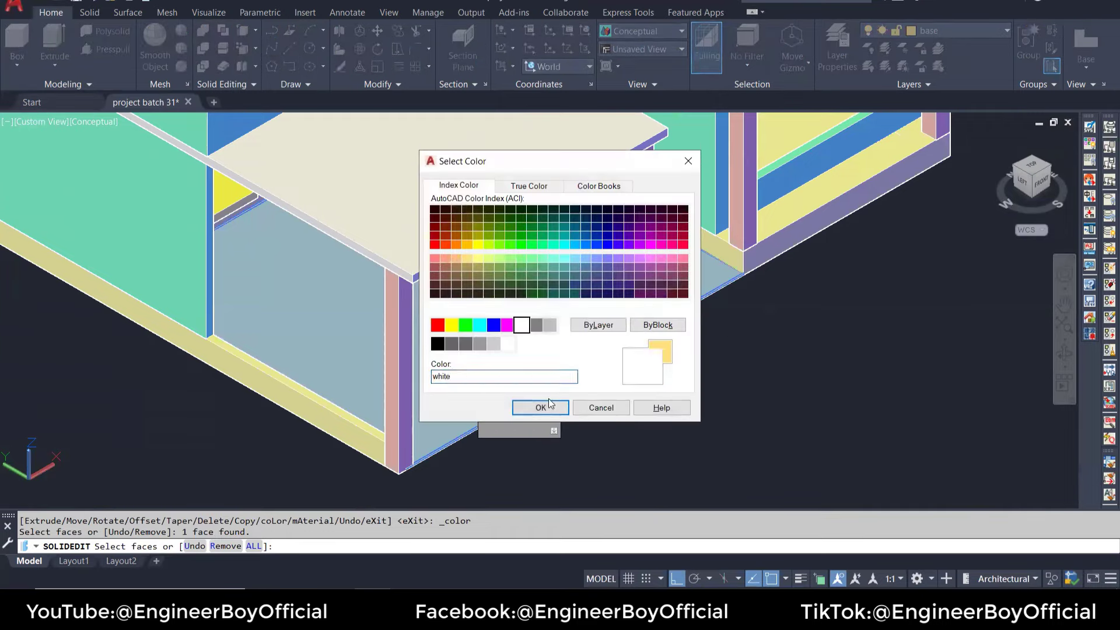
pyautogui.click(546, 407)
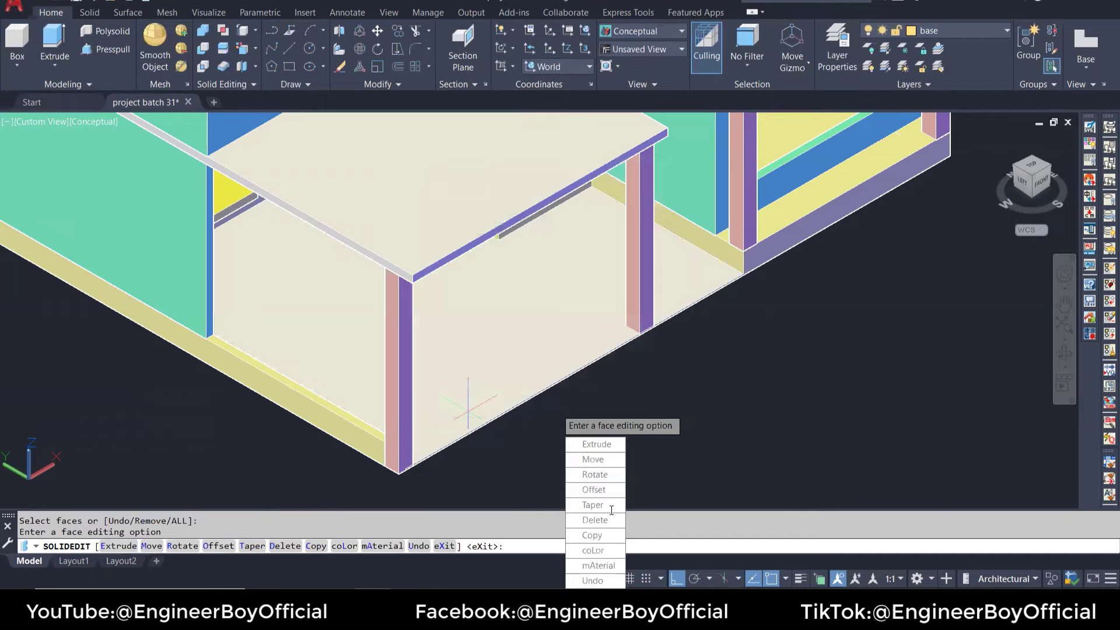
pyautogui.press('Escape')
# Step: Orbit with 3DORBIT to the side porch and colour its floor face white
pyautogui.click(501, 394)
pyautogui.write('3DO')
pyautogui.press('Return')
pyautogui.moveTo(505, 394)
pyautogui.mouseDown()
pyautogui.moveTo(485, 334)
pyautogui.moveTo(450, 313)
pyautogui.moveTo(410, 320)
pyautogui.moveTo(526, 328)
pyautogui.mouseUp()
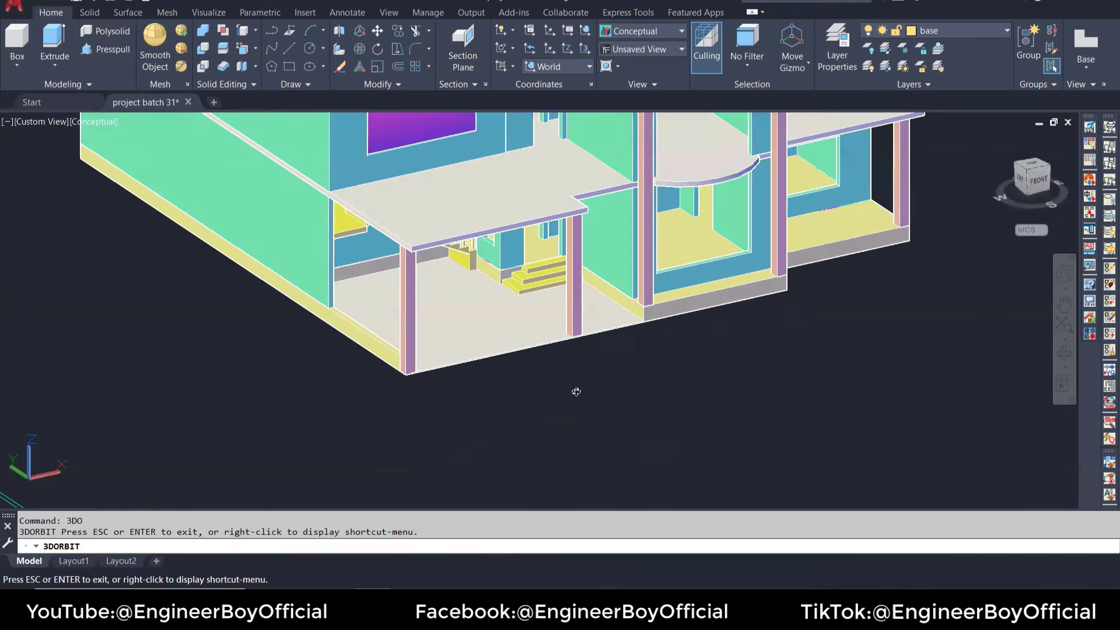
pyautogui.moveTo(577, 392)
pyautogui.mouseDown()
pyautogui.moveTo(675, 317)
pyautogui.moveTo(655, 312)
pyautogui.moveTo(480, 423)
pyautogui.mouseUp()
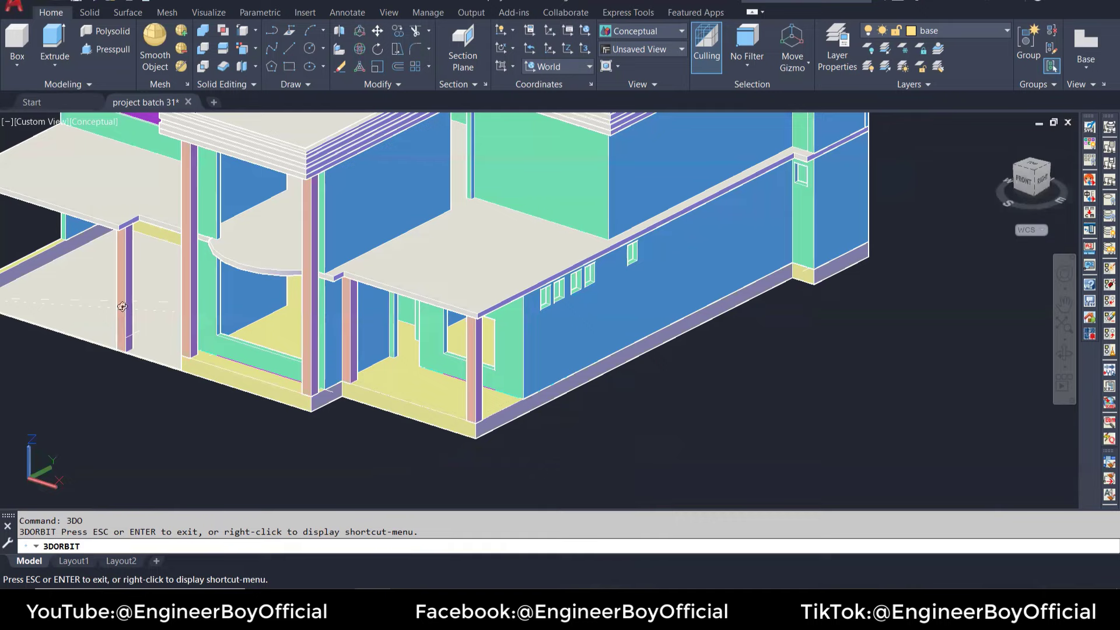
pyautogui.scroll(3, 409, 395)
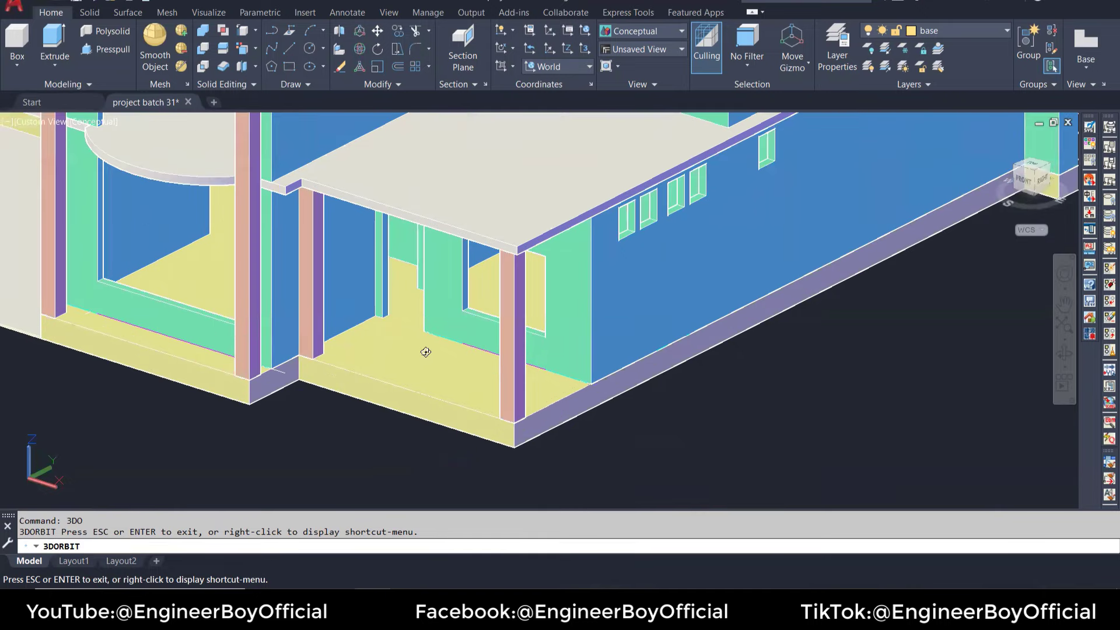
pyautogui.click(242, 49)
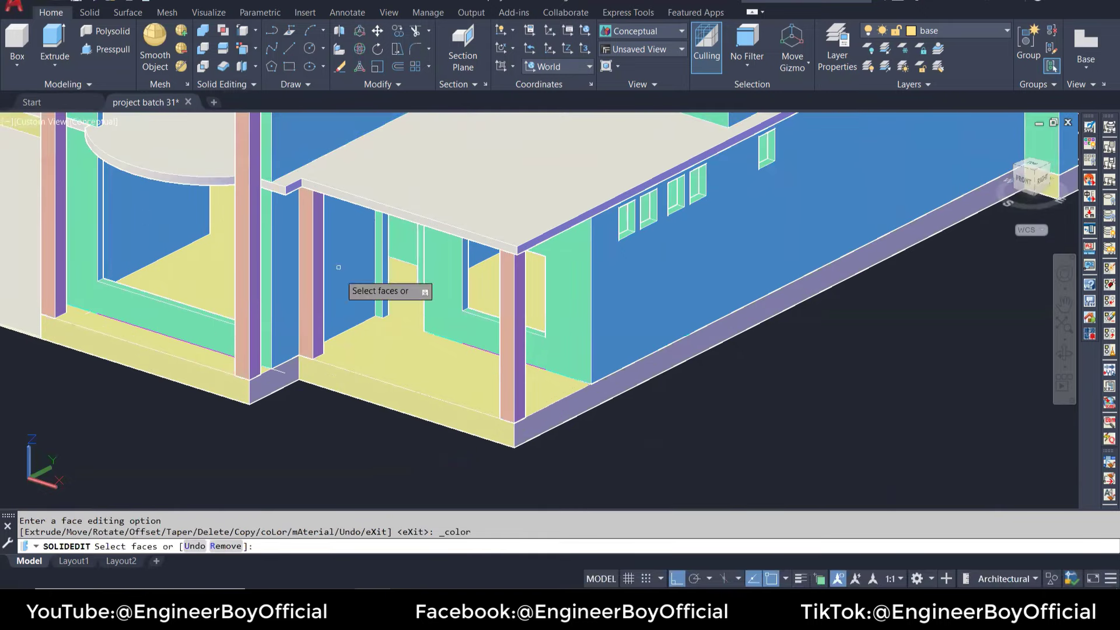
pyautogui.click(383, 361)
pyautogui.press('Return')
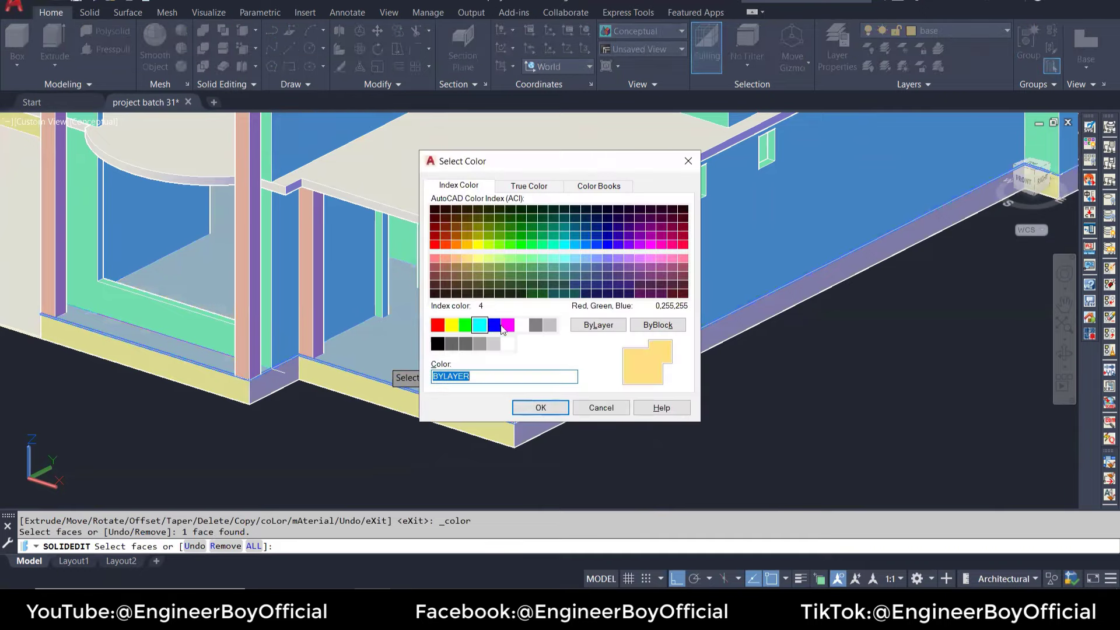
pyautogui.click(521, 325)
pyautogui.click(541, 408)
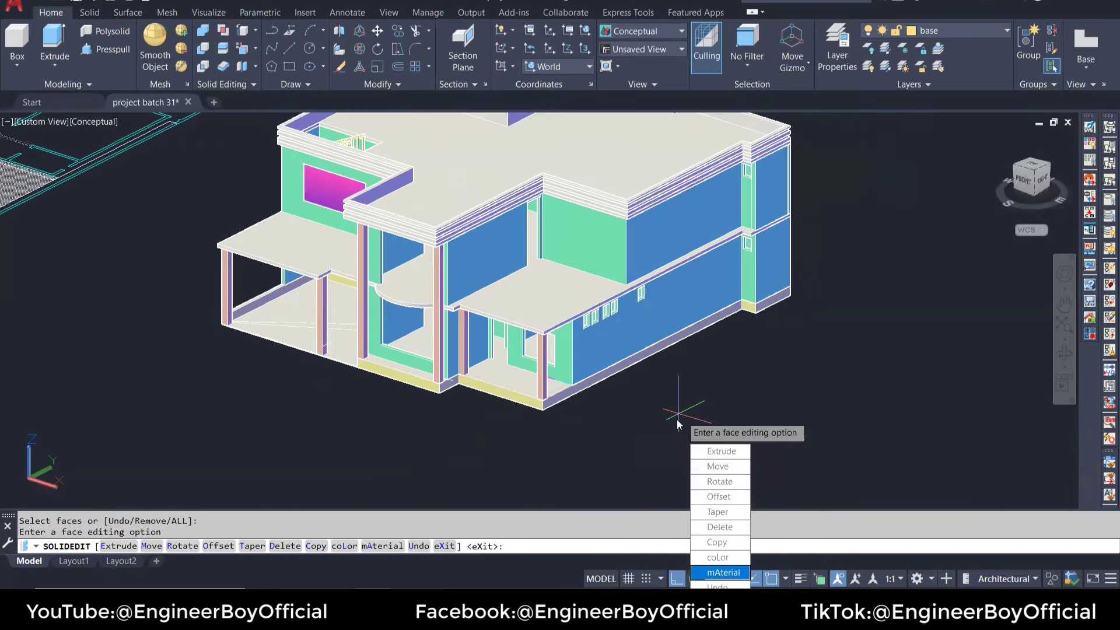
pyautogui.press('Escape')
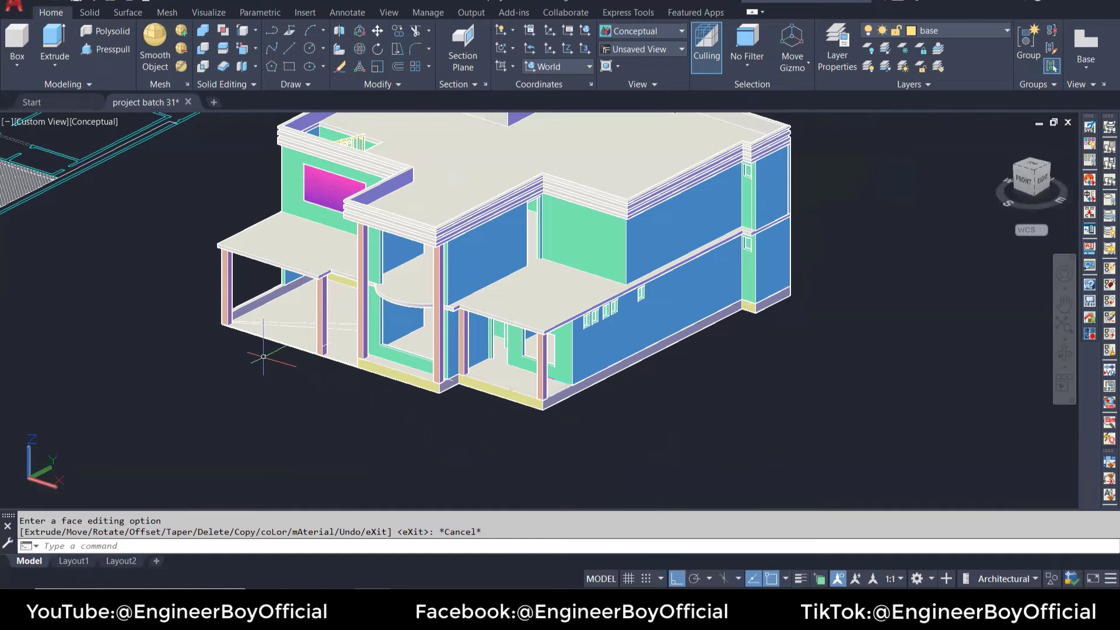
pyautogui.scroll(5, 263, 356)
pyautogui.press('Escape')
pyautogui.press('Escape')
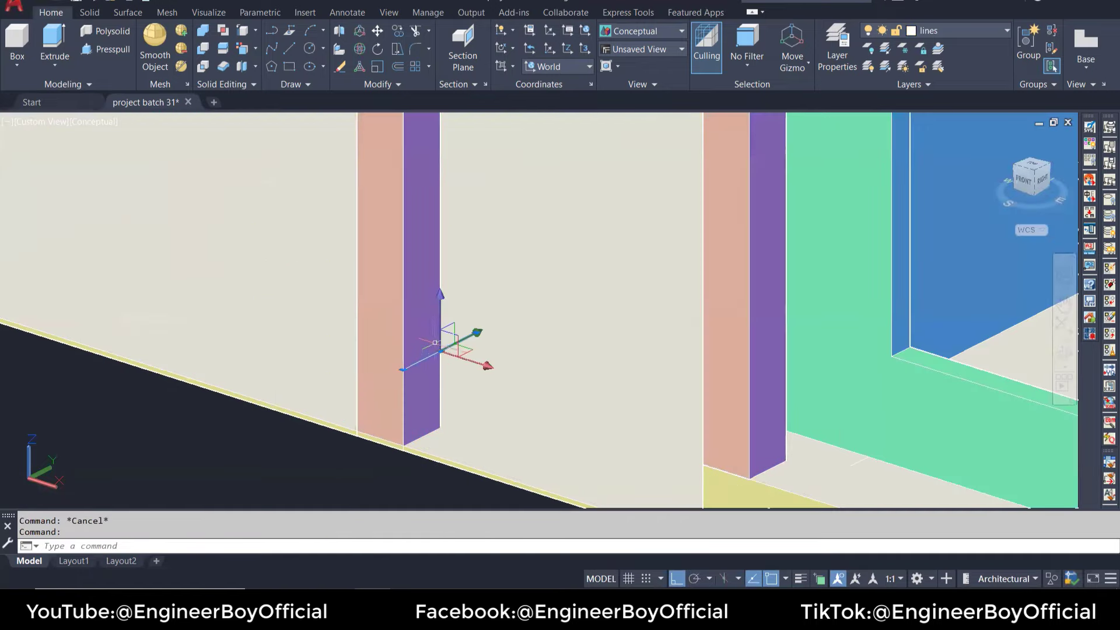
# Step: Zoom and pan around the curved slab, then switch to the ViewCube's Top view
pyautogui.scroll(-5, 435, 343)
pyautogui.scroll(-2, 580, 393)
pyautogui.press('Escape')
pyautogui.scroll(6, 478, 261)
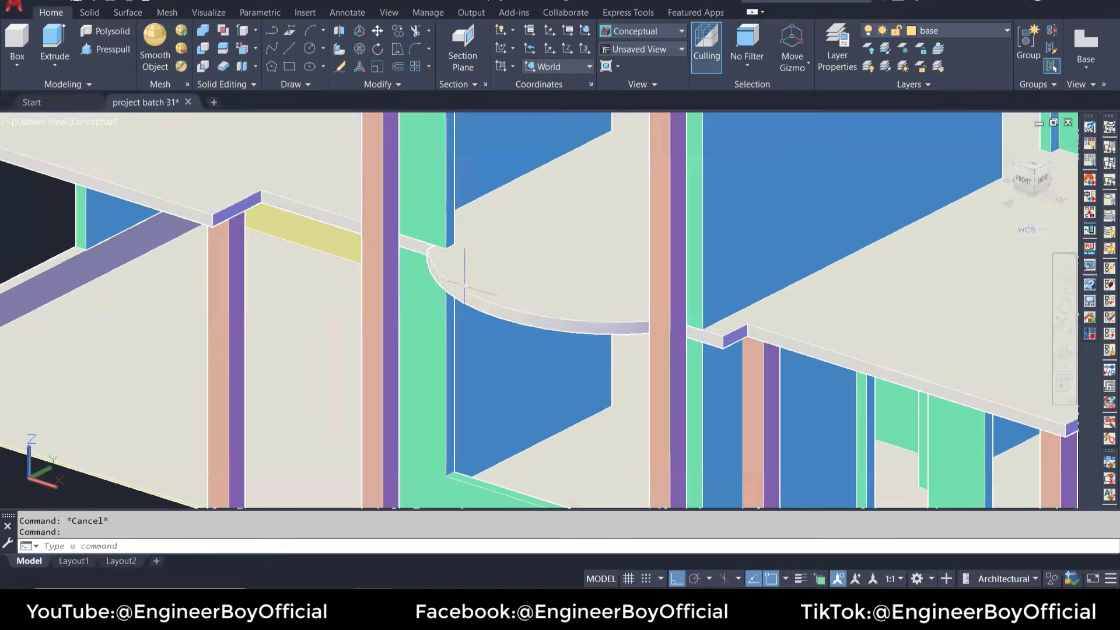
pyautogui.scroll(-4, 580, 288)
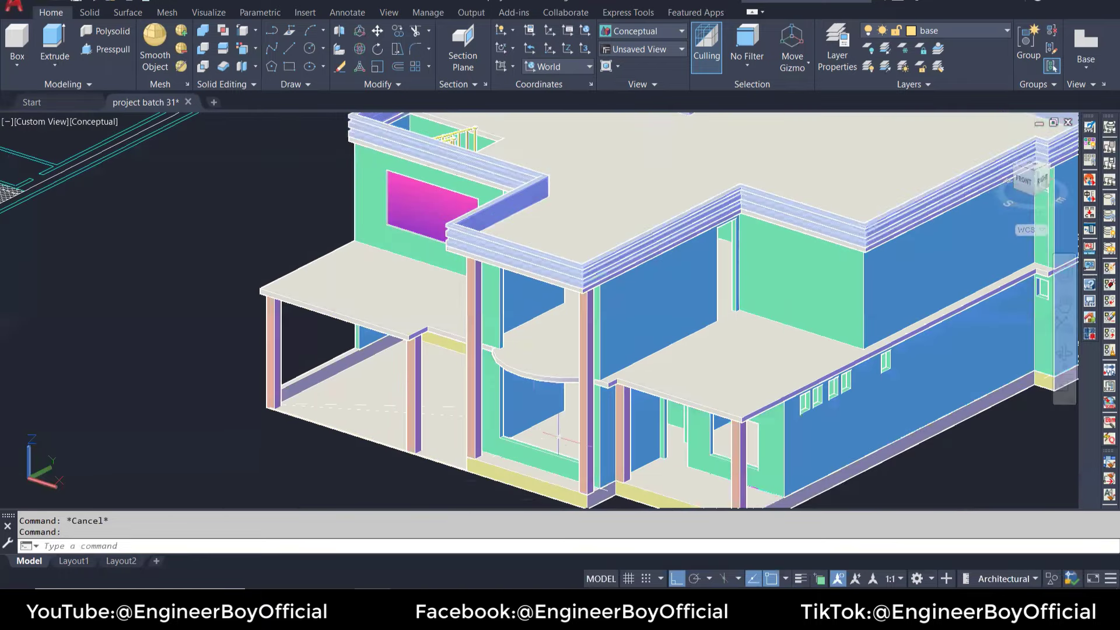
pyautogui.scroll(3, 558, 435)
pyautogui.scroll(3, 563, 408)
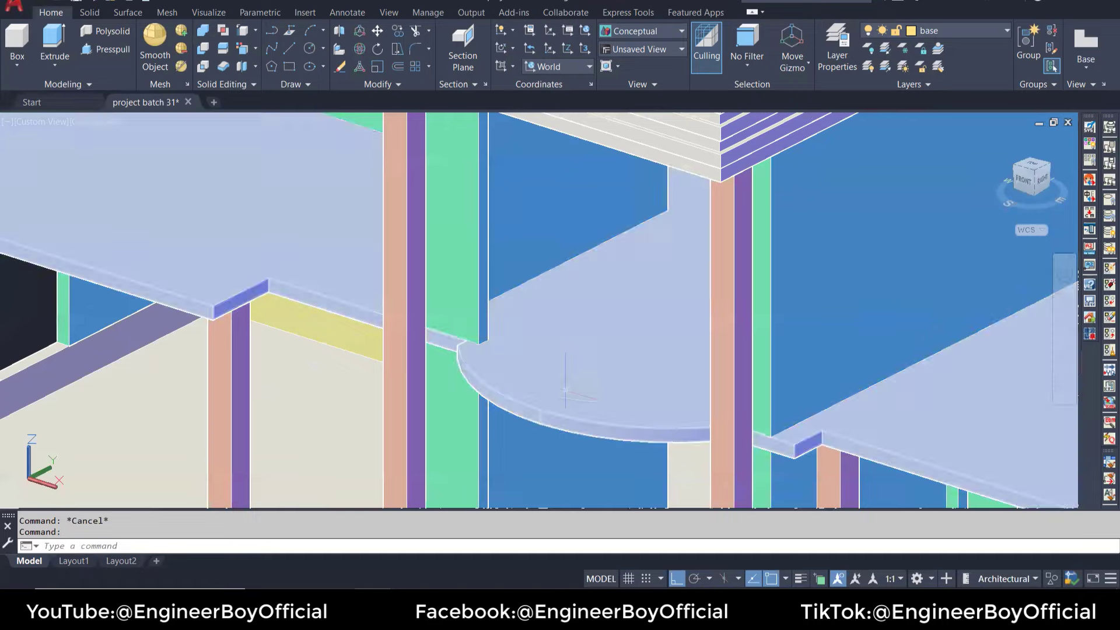
pyautogui.moveTo(566, 389)
pyautogui.mouseDown(button='middle')
pyautogui.moveTo(514, 358)
pyautogui.moveTo(436, 262)
pyautogui.mouseUp(button='middle')
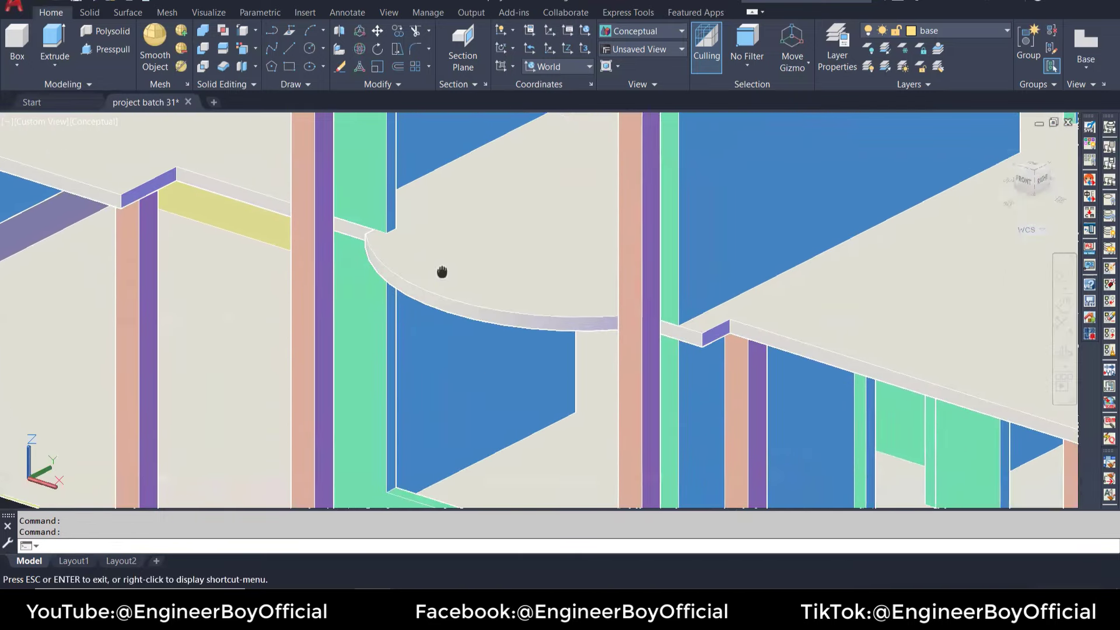
pyautogui.scroll(-3, 437, 262)
pyautogui.scroll(1, 445, 397)
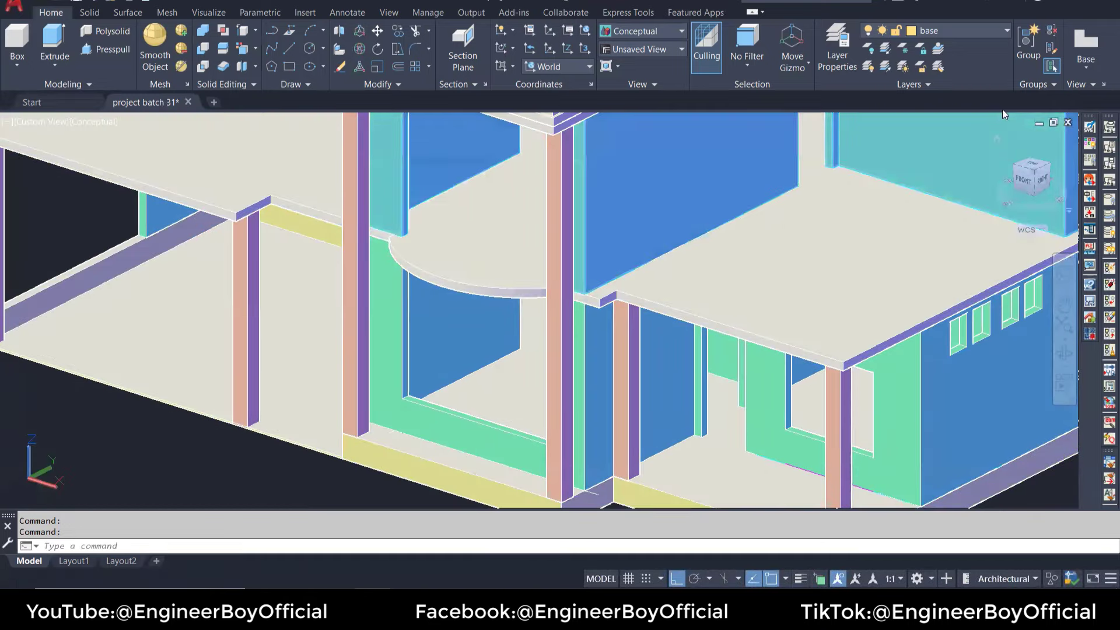
pyautogui.click(1033, 170)
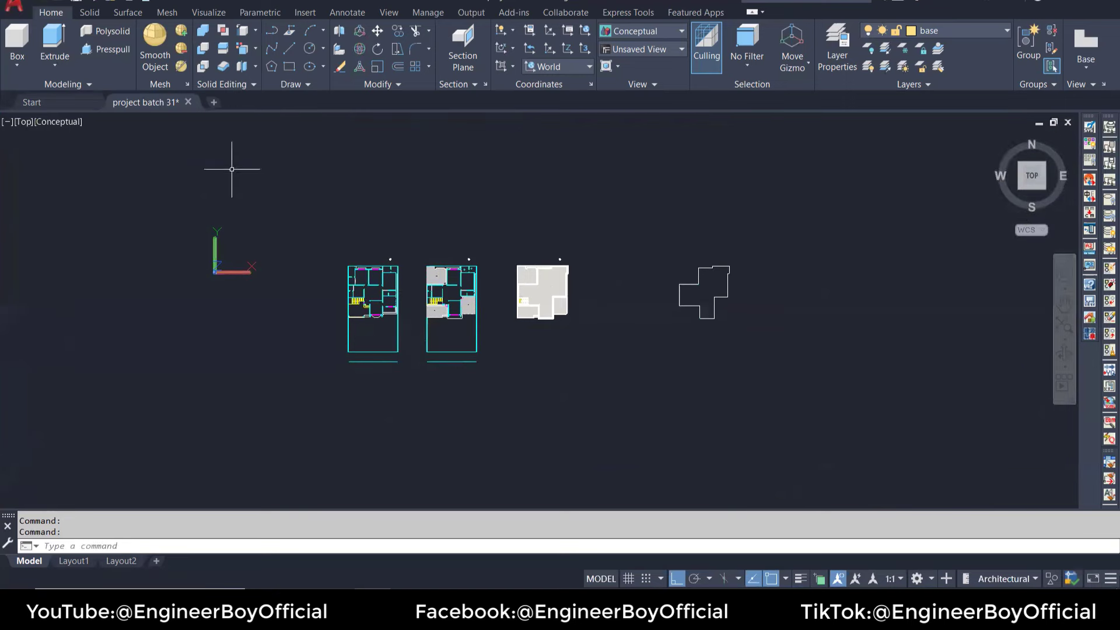
# Step: Switch the visual style to 2D Wireframe and zoom in on the porch
pyautogui.click(58, 121)
pyautogui.click(111, 153)
pyautogui.scroll(4, 528, 362)
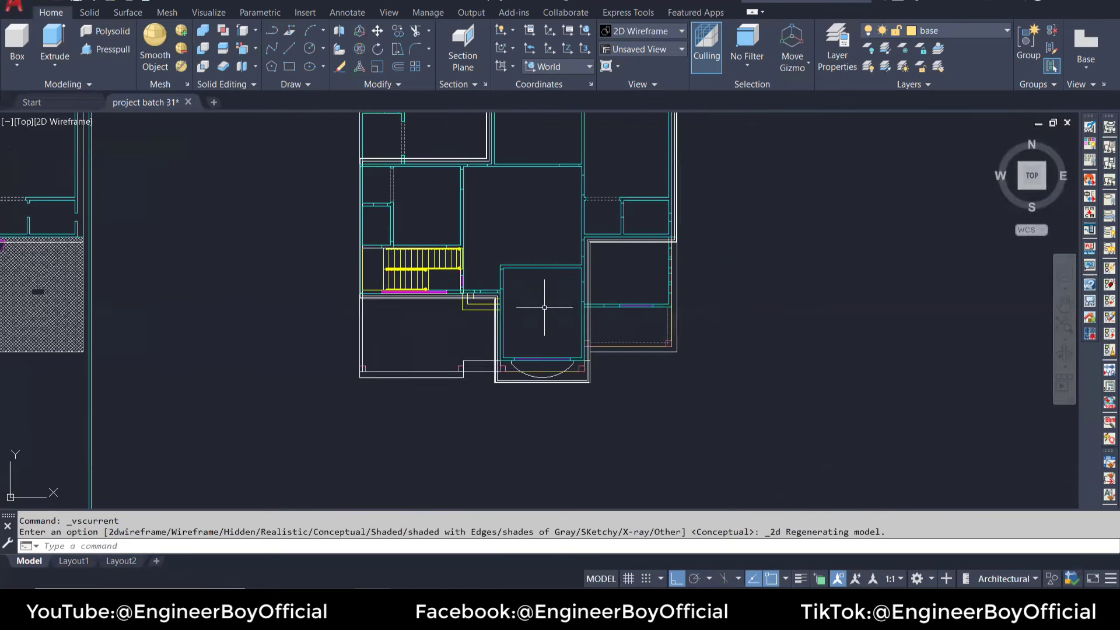
pyautogui.scroll(2, 527, 378)
pyautogui.scroll(2, 527, 378)
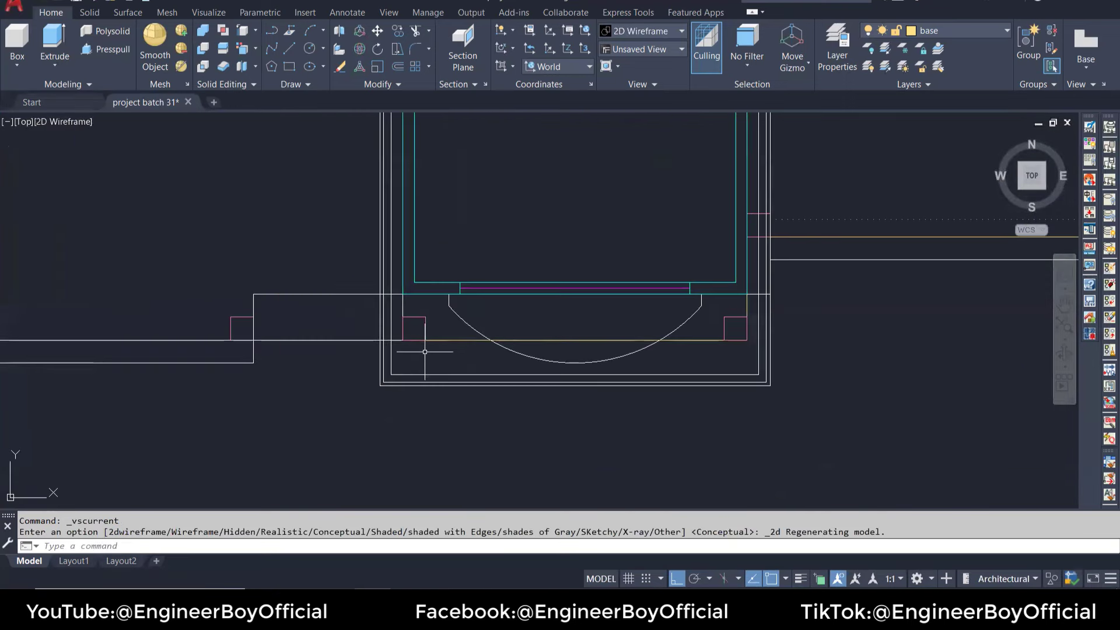
# Step: Draw a rectangle enclosing the curved front porch arc
pyautogui.write('re')
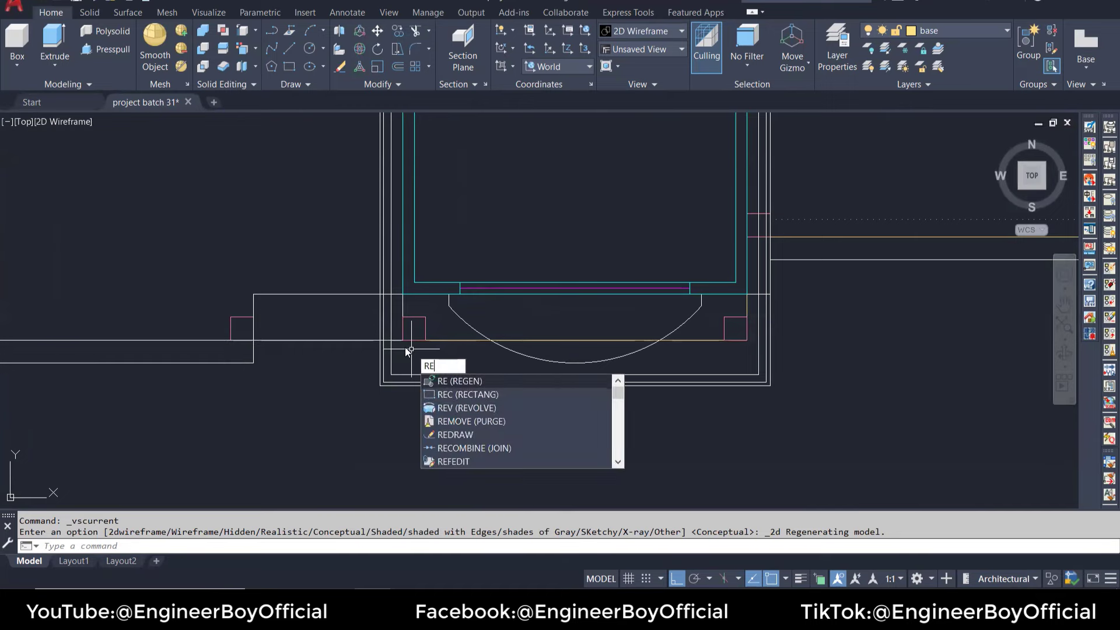
pyautogui.press('Return')
pyautogui.scroll(3, 450, 294)
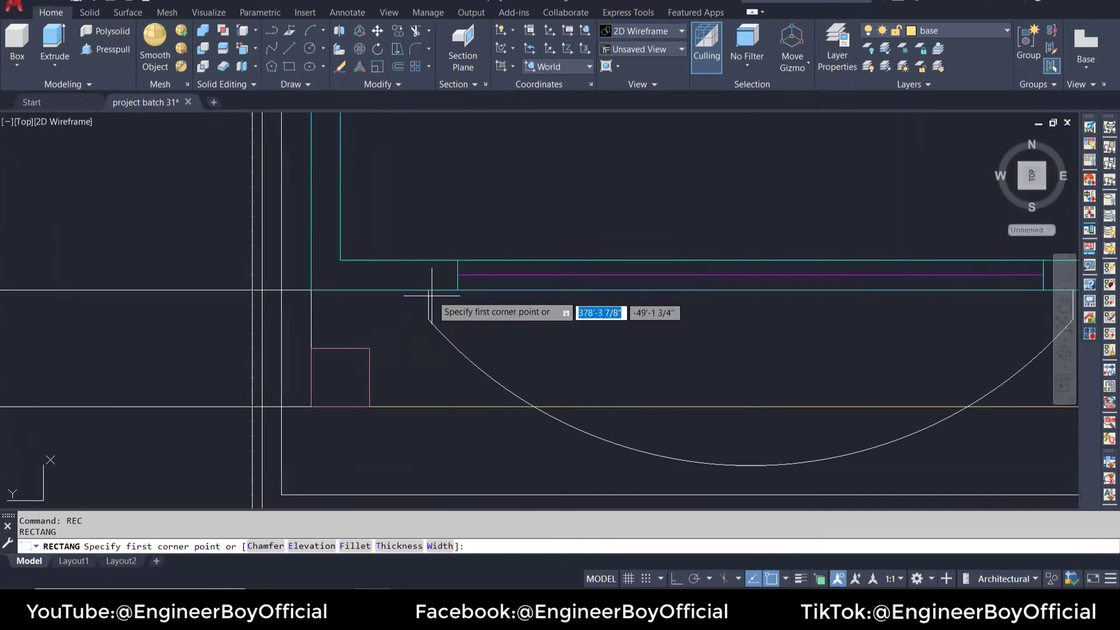
pyautogui.click(453, 281)
pyautogui.scroll(-3, 464, 239)
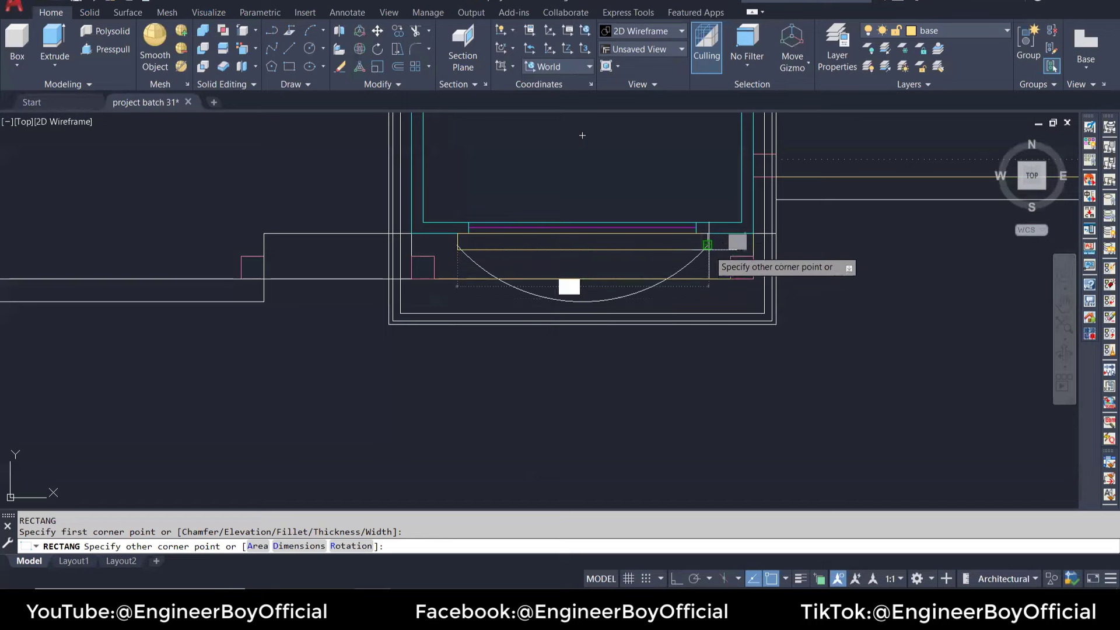
pyautogui.click(707, 347)
pyautogui.press('Escape')
pyautogui.press('Escape')
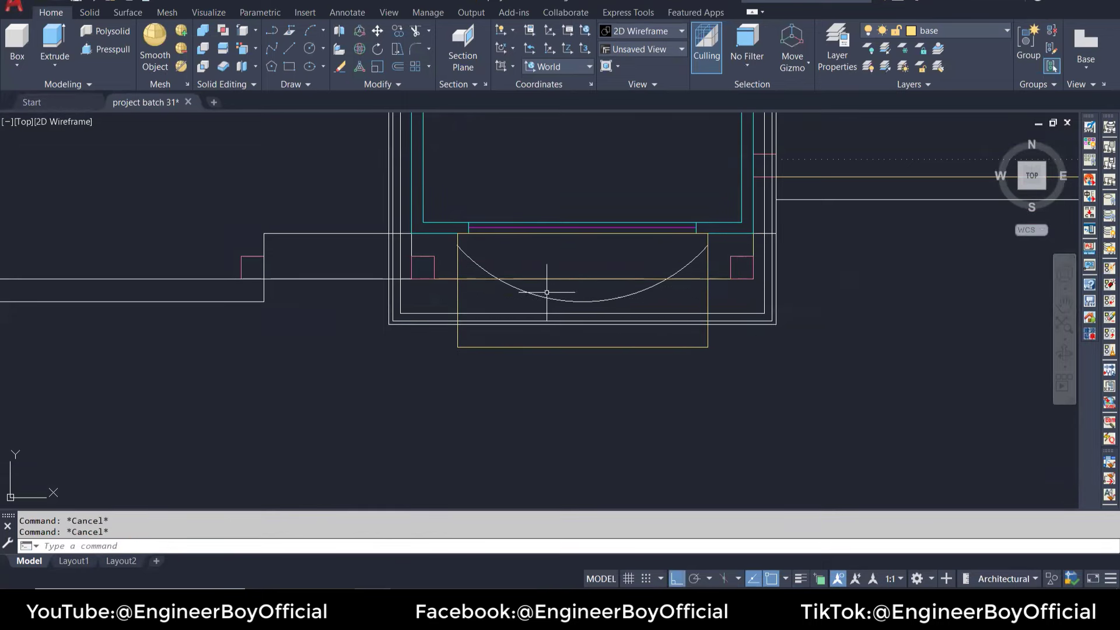
pyautogui.write('ex')
# Step: Extrude the rectangle into a tall solid box and return to the home isometric view
pyautogui.press('Return')
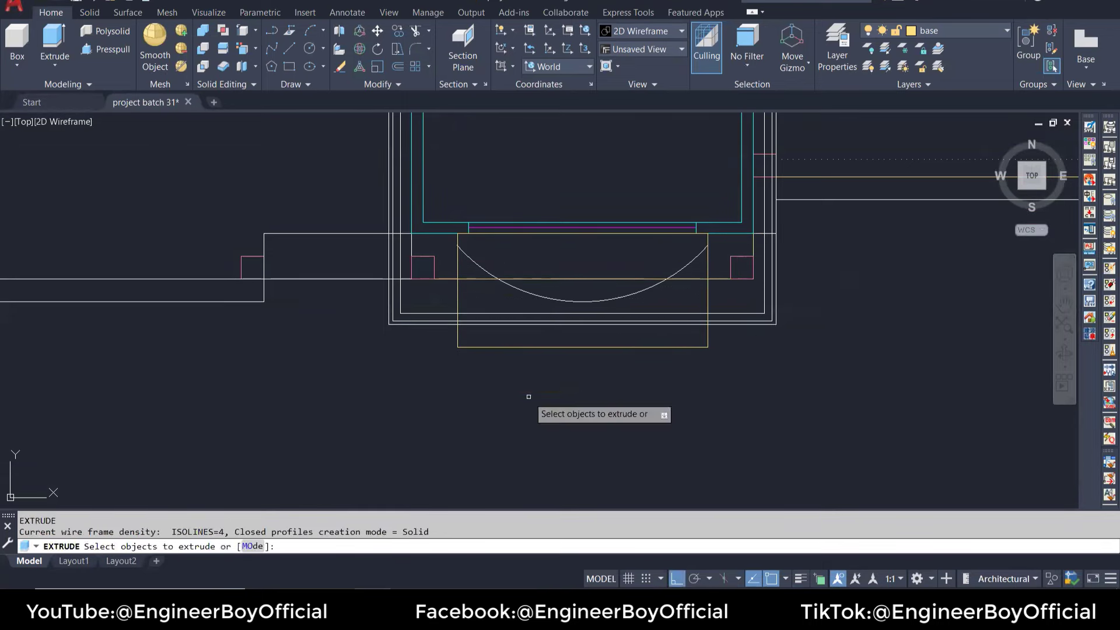
pyautogui.click(529, 348)
pyautogui.press('Escape')
pyautogui.press('Escape')
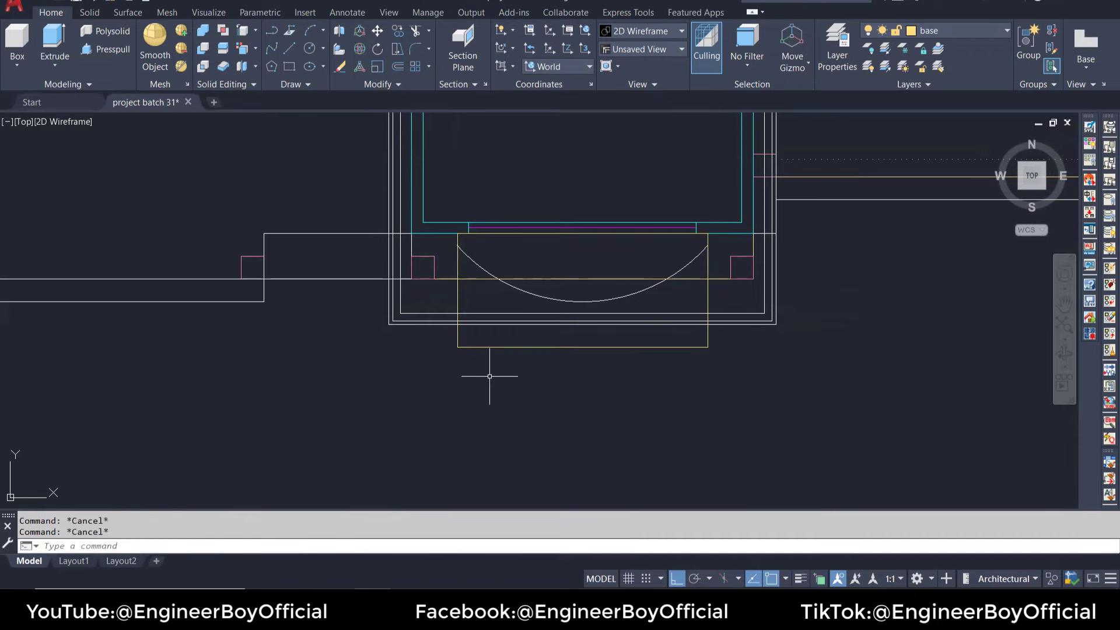
pyautogui.write('ex')
pyautogui.press('Return')
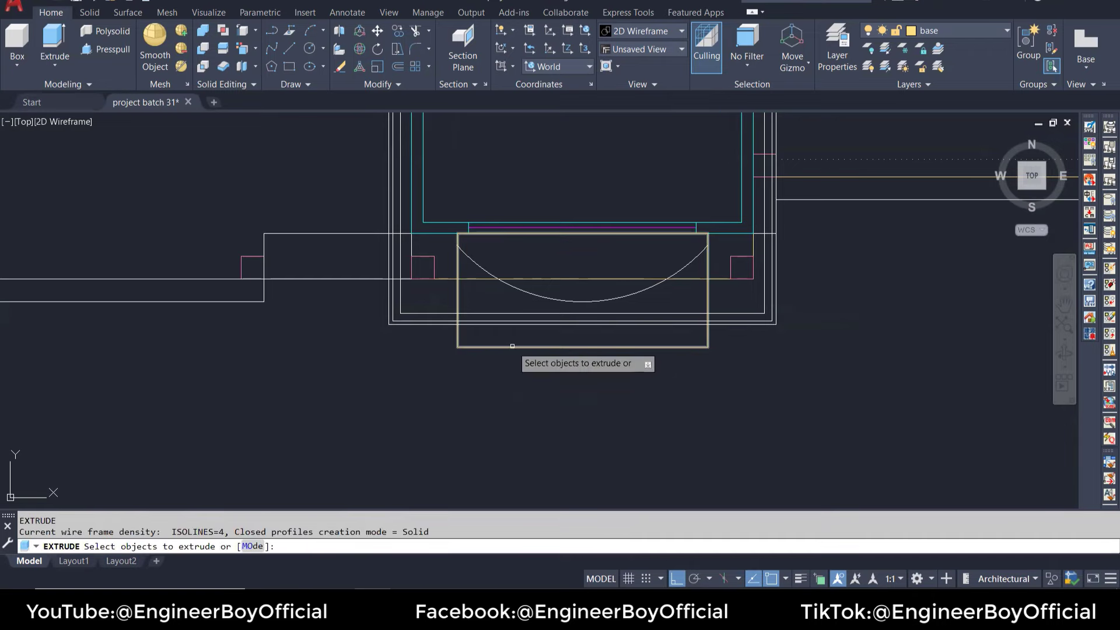
pyautogui.click(464, 347)
pyautogui.press('Return')
pyautogui.scroll(-8, 336, 379)
pyautogui.click(762, 300)
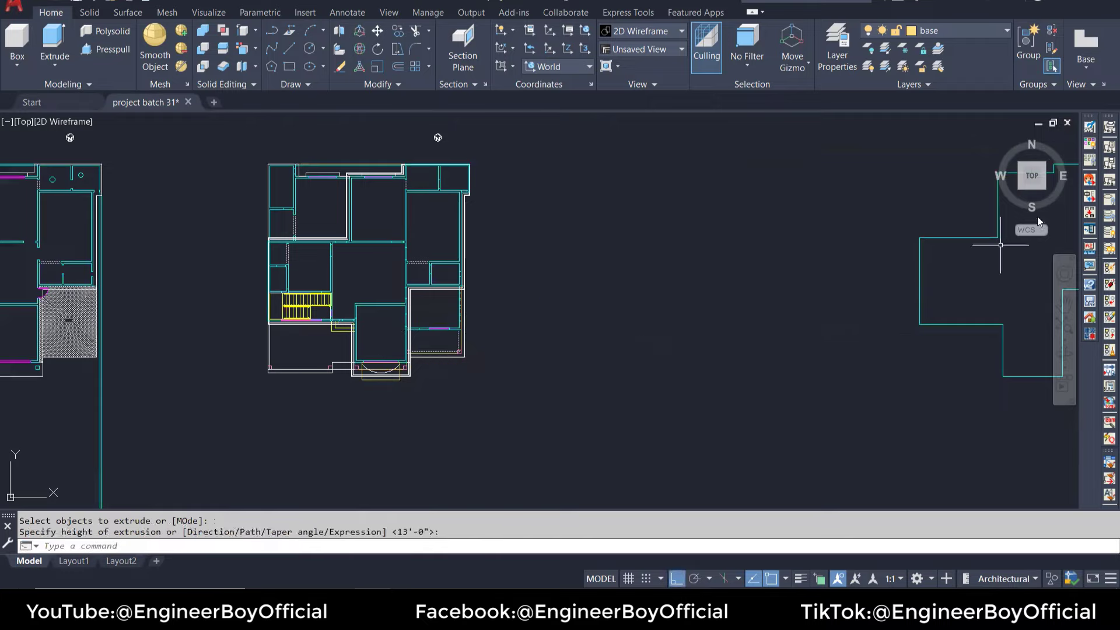
pyautogui.press('Escape')
pyautogui.press('Escape')
pyautogui.click(996, 139)
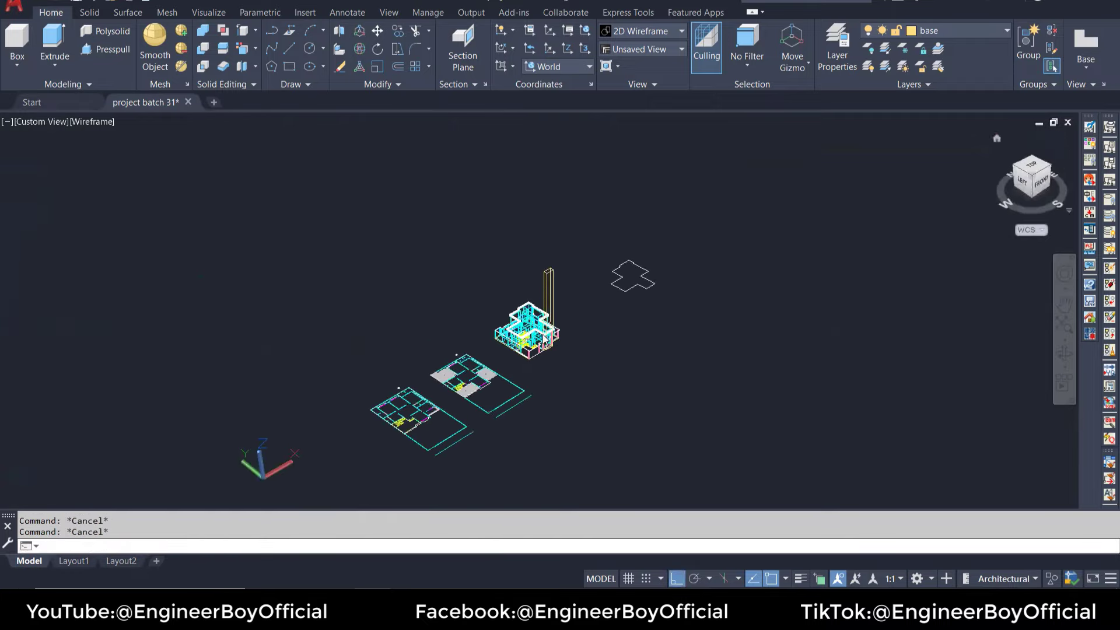
# Step: Zoom in on the porch and set the visual style to Conceptual
pyautogui.scroll(3, 600, 364)
pyautogui.scroll(3, 600, 364)
pyautogui.scroll(4, 508, 343)
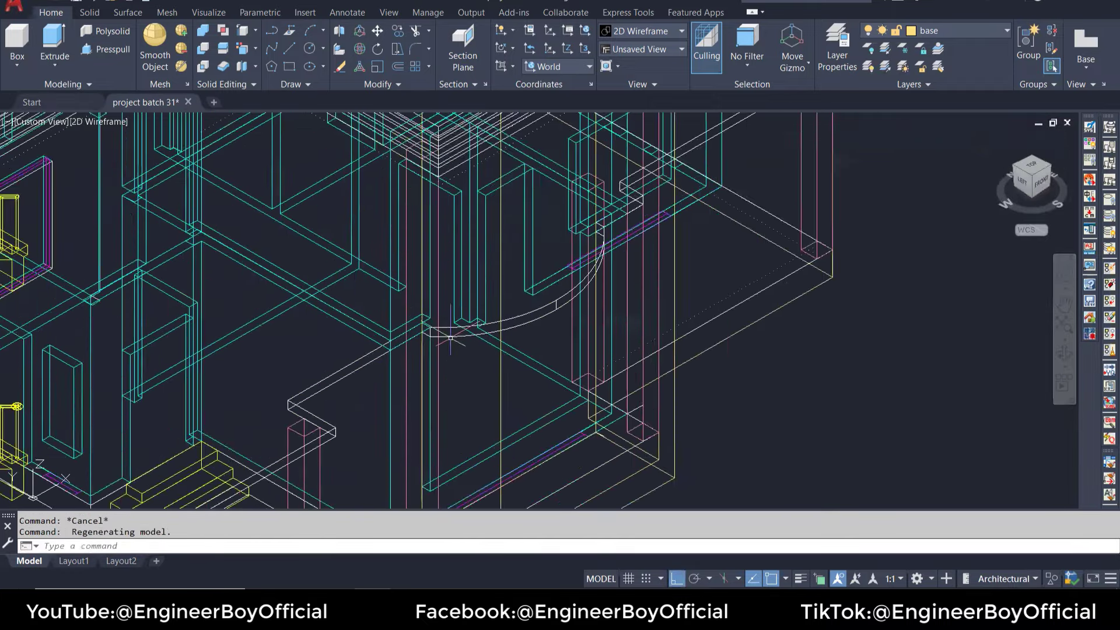
pyautogui.scroll(3, 508, 344)
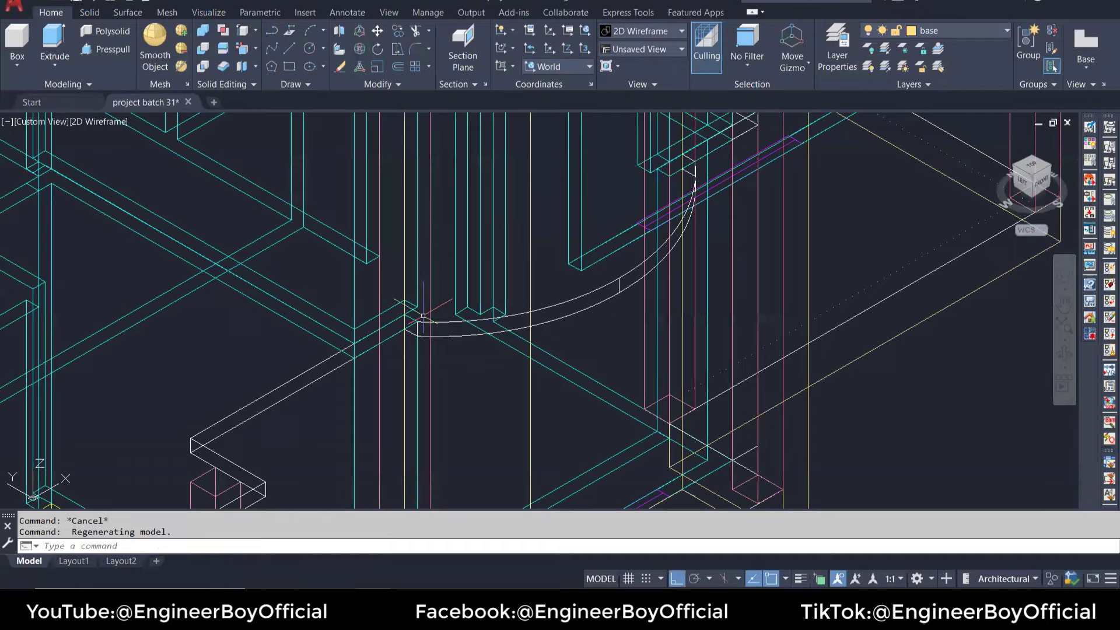
pyautogui.click(105, 122)
pyautogui.click(134, 168)
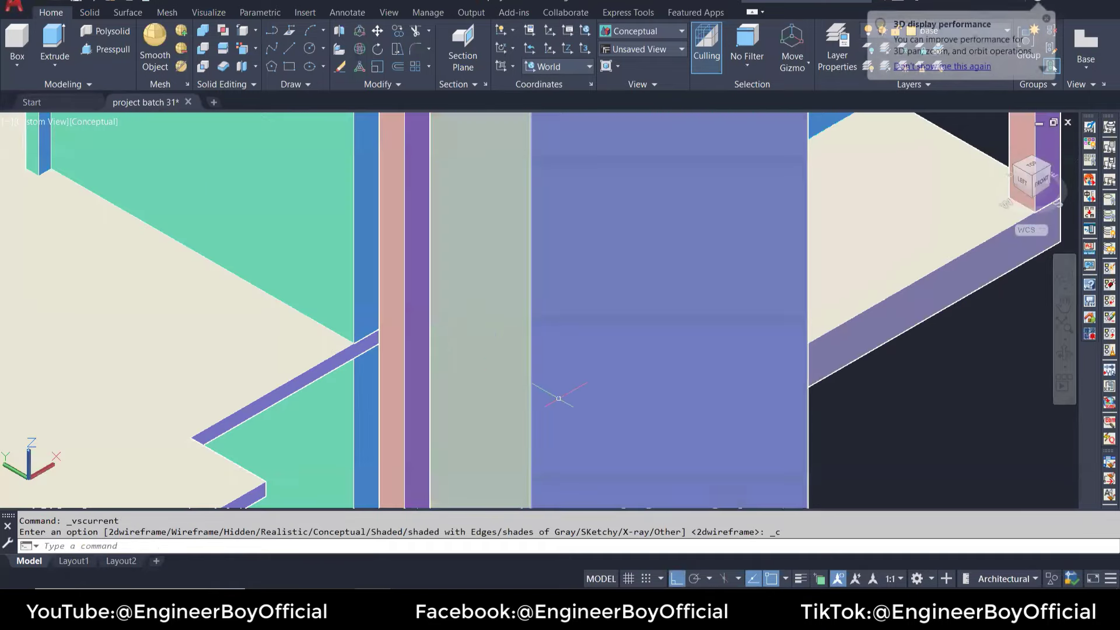
pyautogui.write('a')
pyautogui.press('Escape')
pyautogui.press('Escape')
pyautogui.write('s')
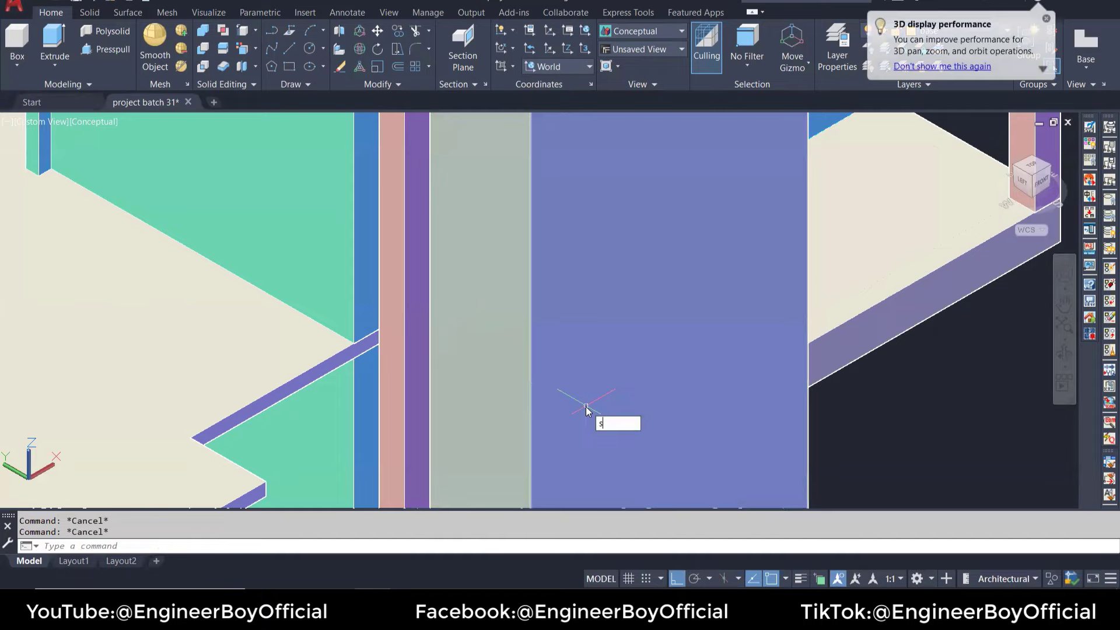
# Step: Subtract the tall extruded box from the slab so the box disappears
pyautogui.write('u')
pyautogui.press('Return')
pyautogui.scroll(-5, 589, 420)
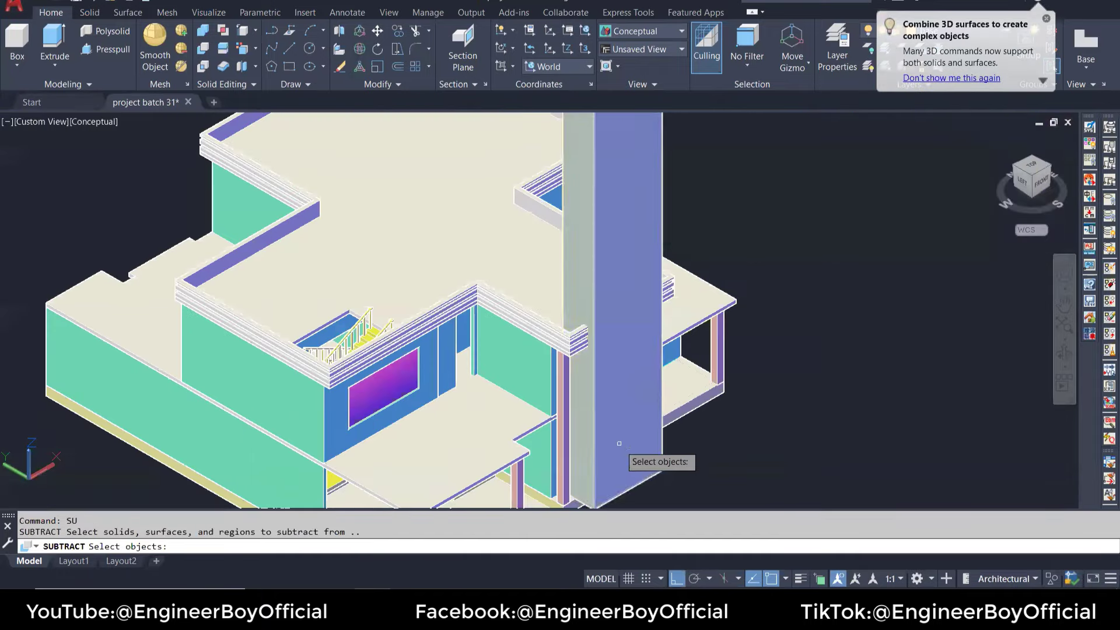
pyautogui.click(736, 299)
pyautogui.press('Return')
pyautogui.click(647, 234)
pyautogui.press('Return')
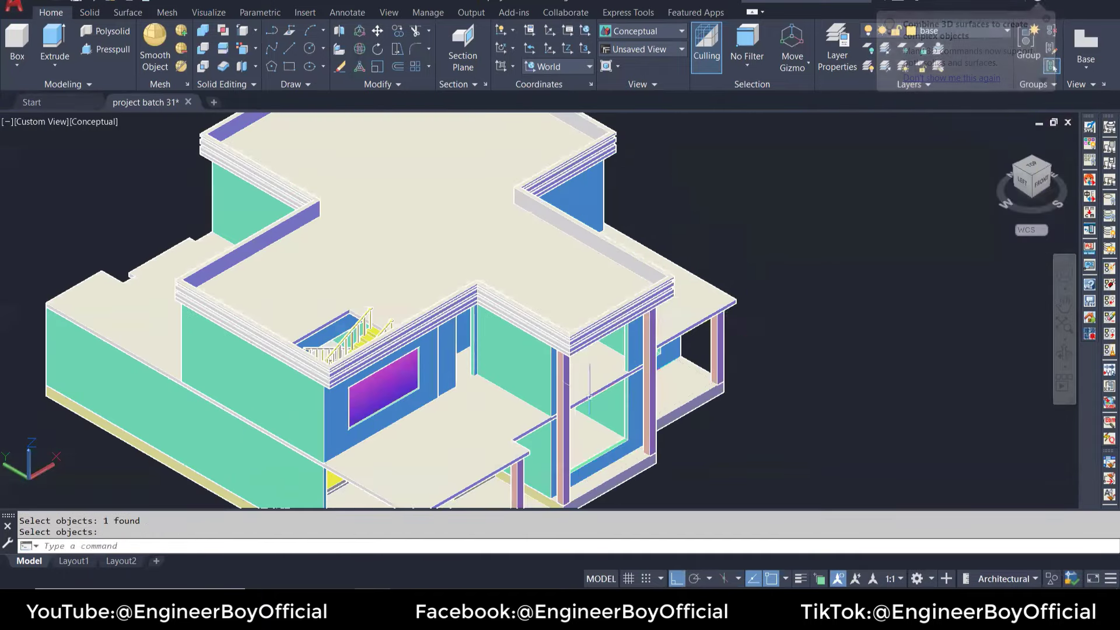
pyautogui.scroll(3, 591, 396)
pyautogui.scroll(1, 671, 268)
pyautogui.scroll(1, 642, 269)
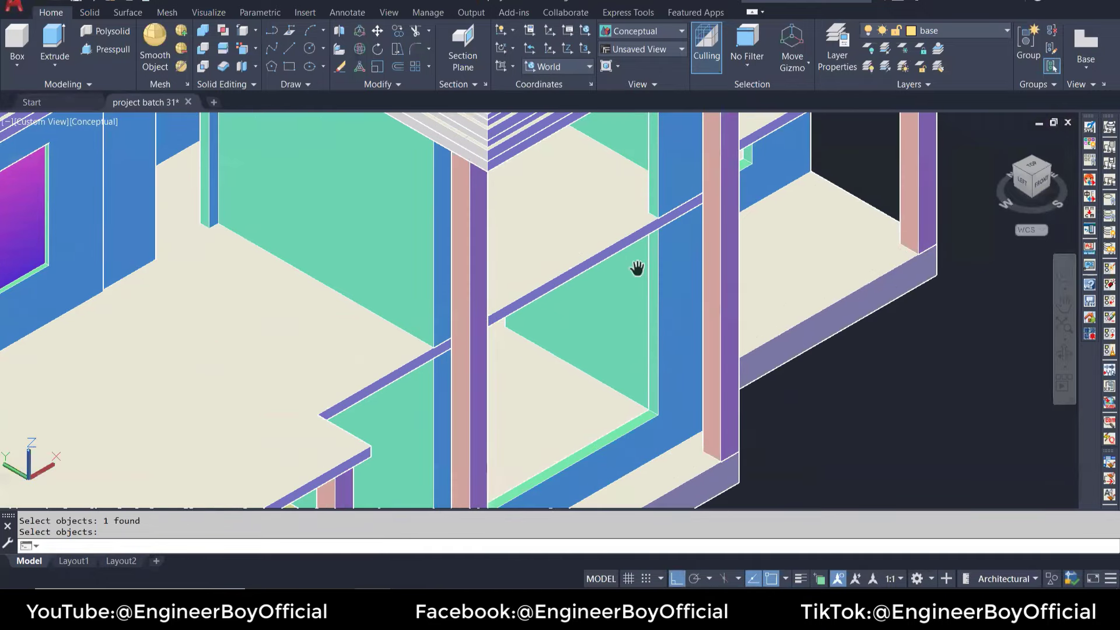
pyautogui.press('Return')
pyautogui.press('Escape')
pyautogui.write('3')
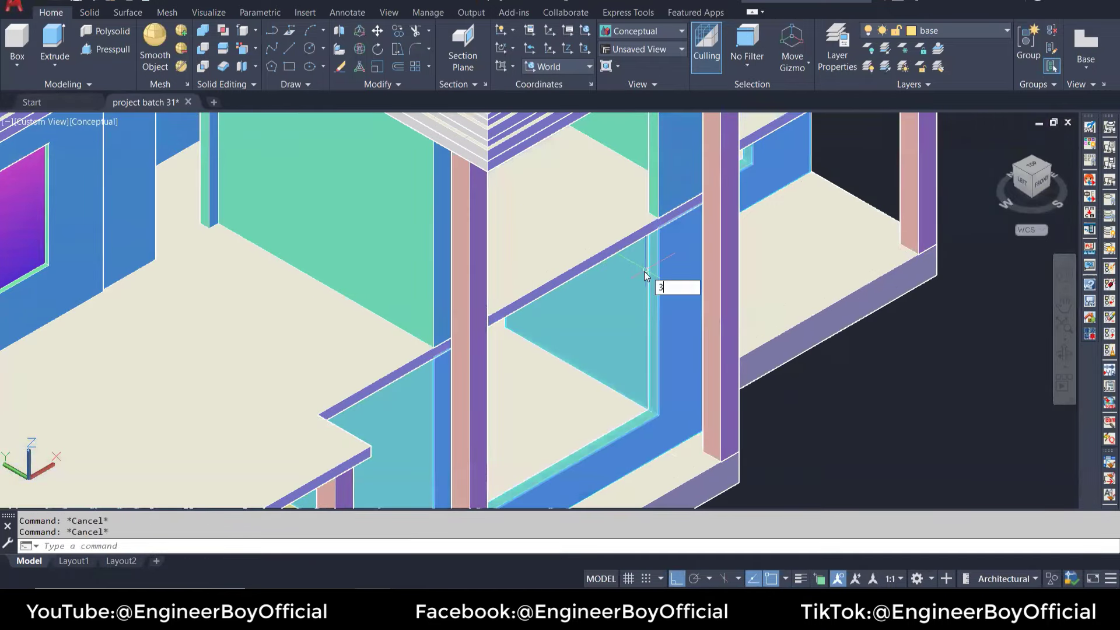
# Step: Orbit and pan to a close view of the lower front window's sill
pyautogui.write('do')
pyautogui.press('Return')
pyautogui.moveTo(787, 301)
pyautogui.mouseDown()
pyautogui.moveTo(620, 344)
pyautogui.moveTo(425, 334)
pyautogui.moveTo(571, 355)
pyautogui.mouseUp()
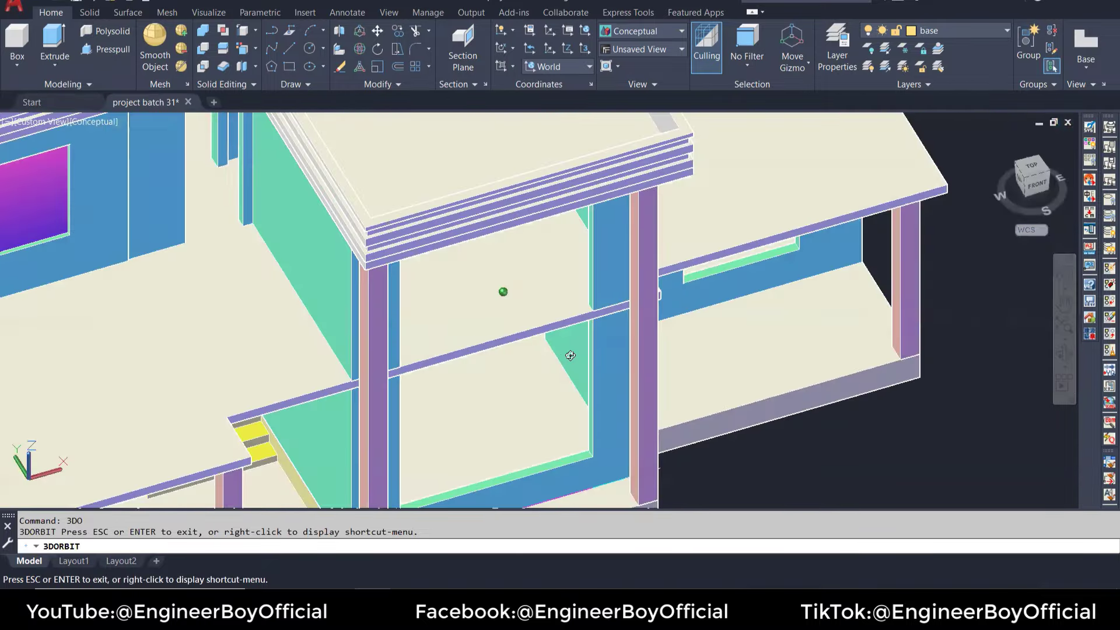
pyautogui.moveTo(571, 355); pyautogui.dragTo(660, 237, button='middle')
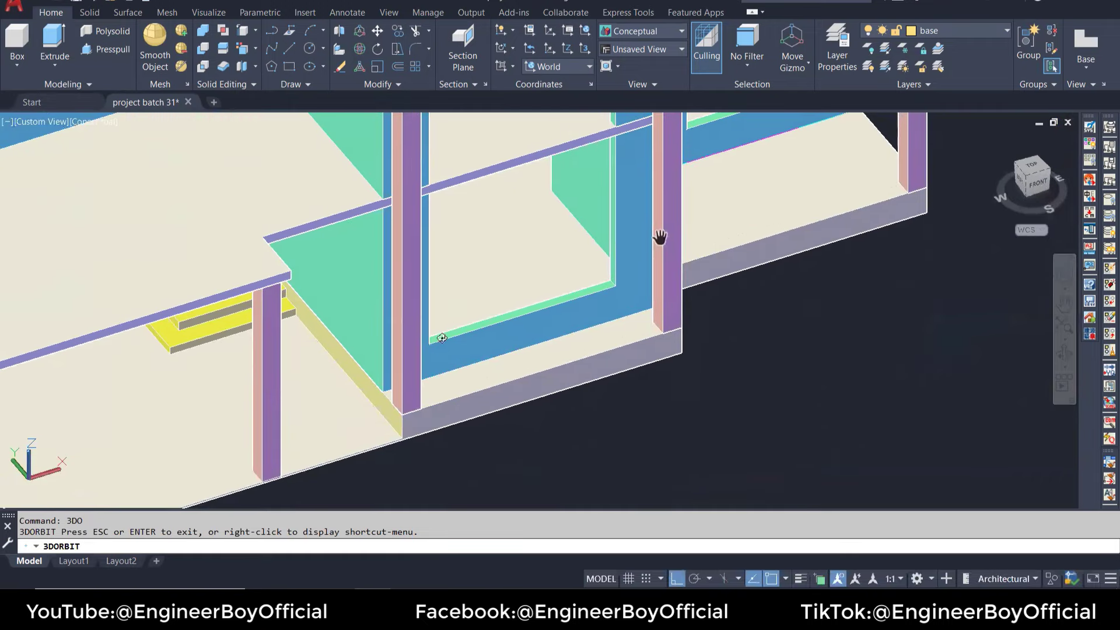
pyautogui.scroll(3, 442, 338)
pyautogui.scroll(3, 442, 337)
pyautogui.press('Escape')
pyautogui.press('Escape')
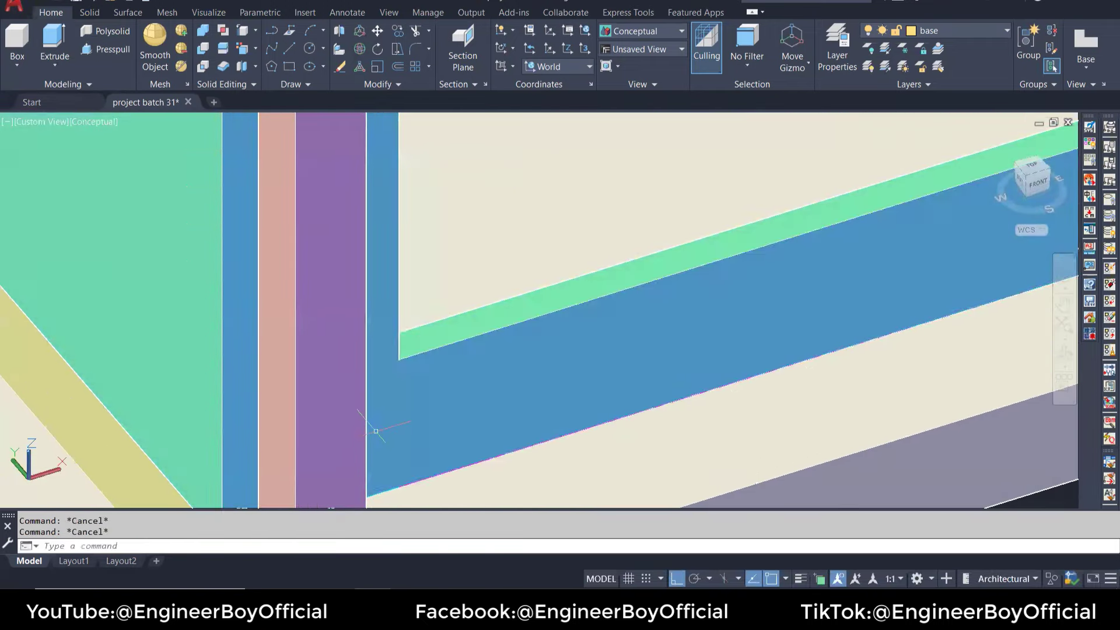
pyautogui.scroll(-5, 375, 431)
pyautogui.write('PL')
pyautogui.press('Return')
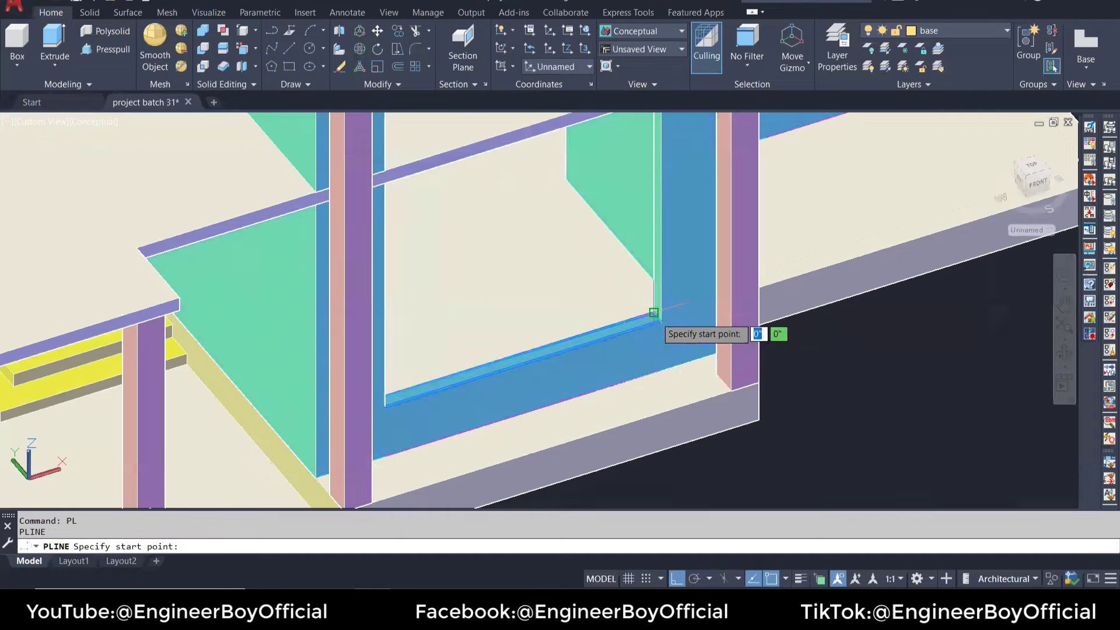
# Step: Draw a polyline along the lower front window sill, corner to corner
pyautogui.click(657, 315)
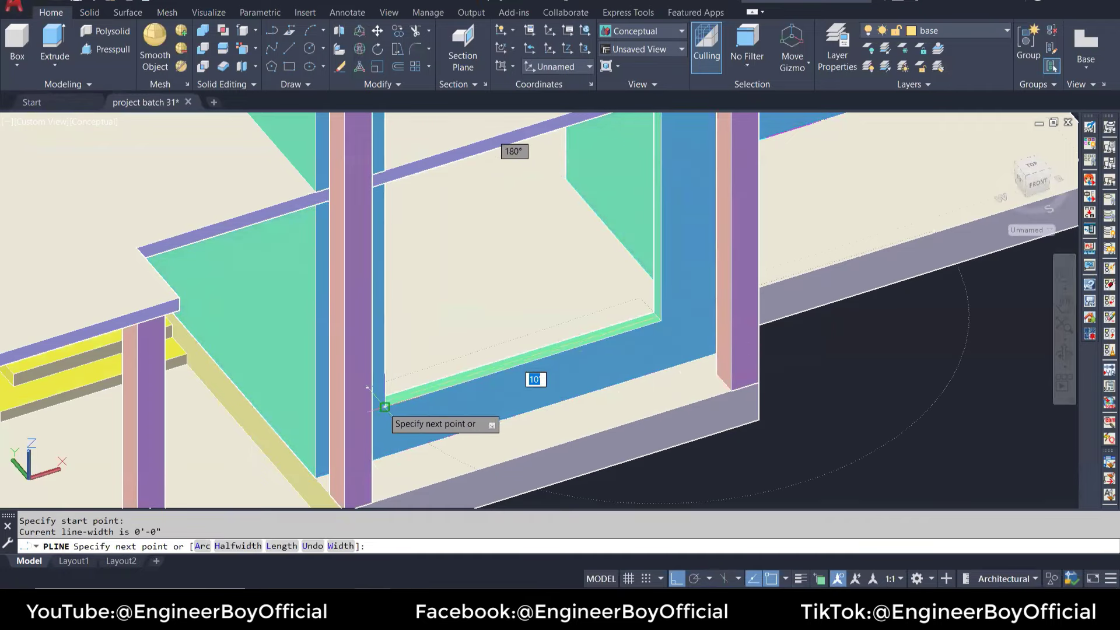
pyautogui.scroll(5, 384, 407)
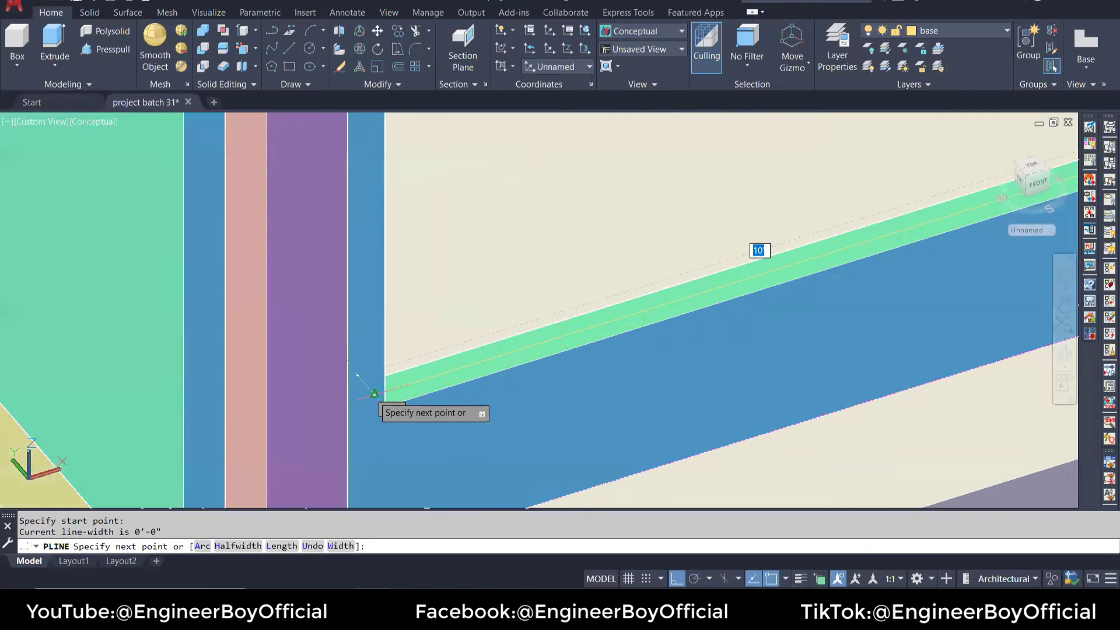
pyautogui.click(375, 395)
pyautogui.press('Return')
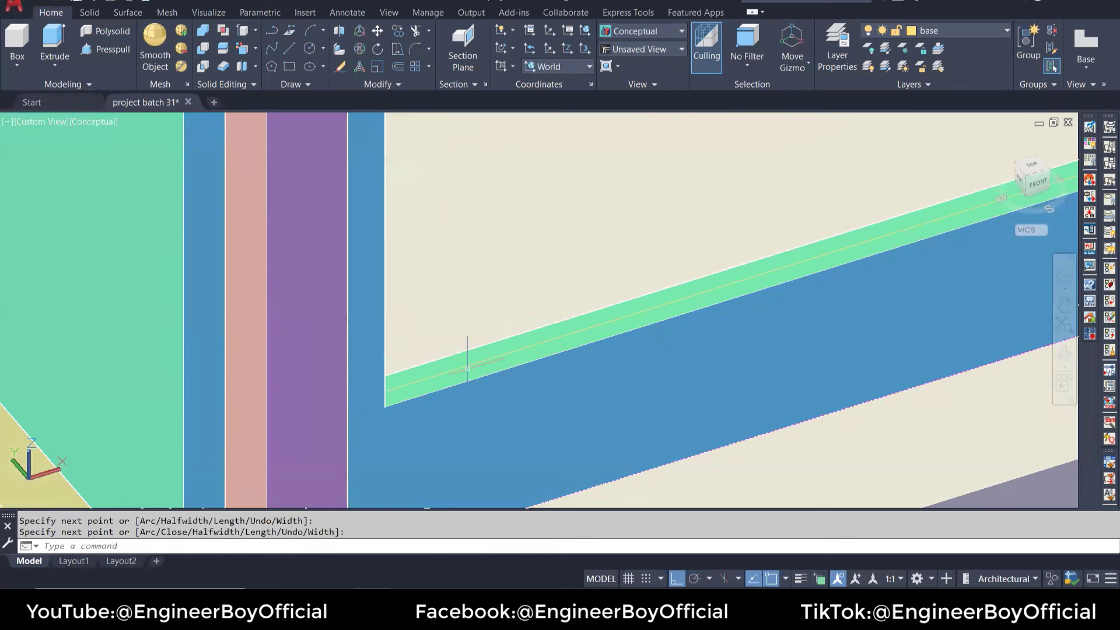
pyautogui.scroll(-5, 385, 350)
# Step: Match the lower window to the magenta upper window panel's properties
pyautogui.write('ma')
pyautogui.press('Return')
pyautogui.click(277, 257)
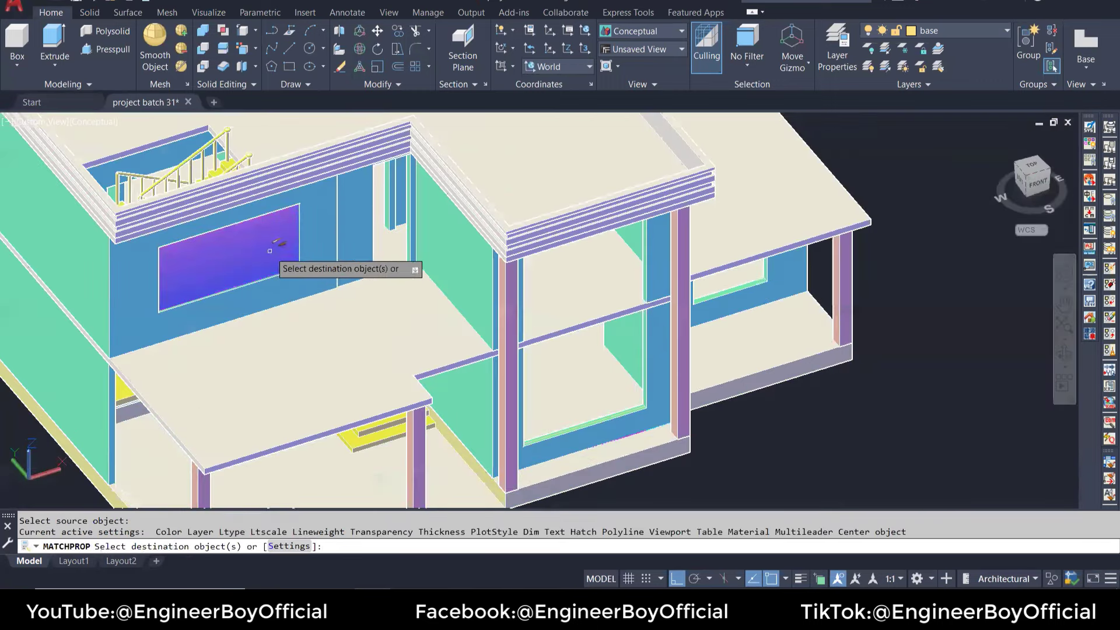
pyautogui.scroll(5, 575, 413)
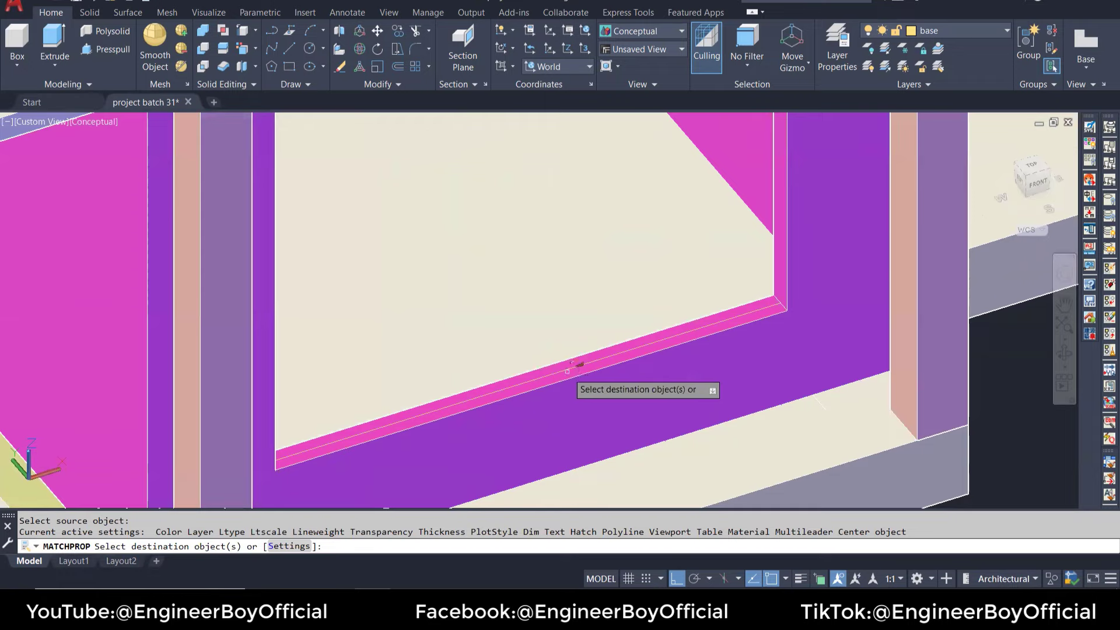
pyautogui.click(571, 366)
pyautogui.scroll(-3, 650, 353)
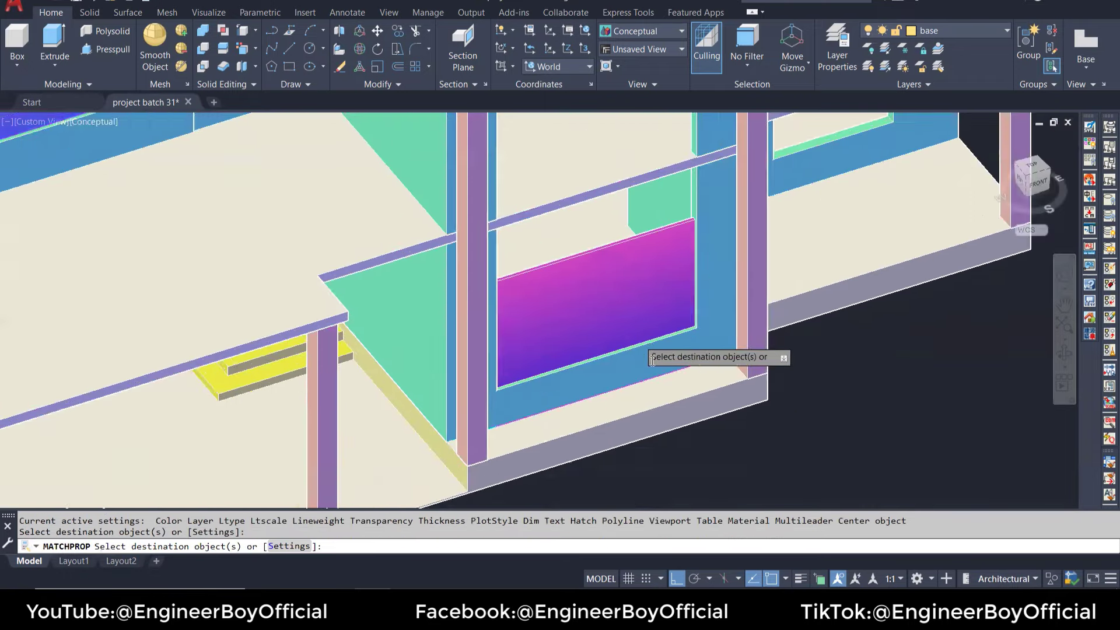
pyautogui.scroll(-2, 730, 290)
pyautogui.press('Escape')
pyautogui.moveTo(672, 248); pyautogui.dragTo(654, 321, button='middle')
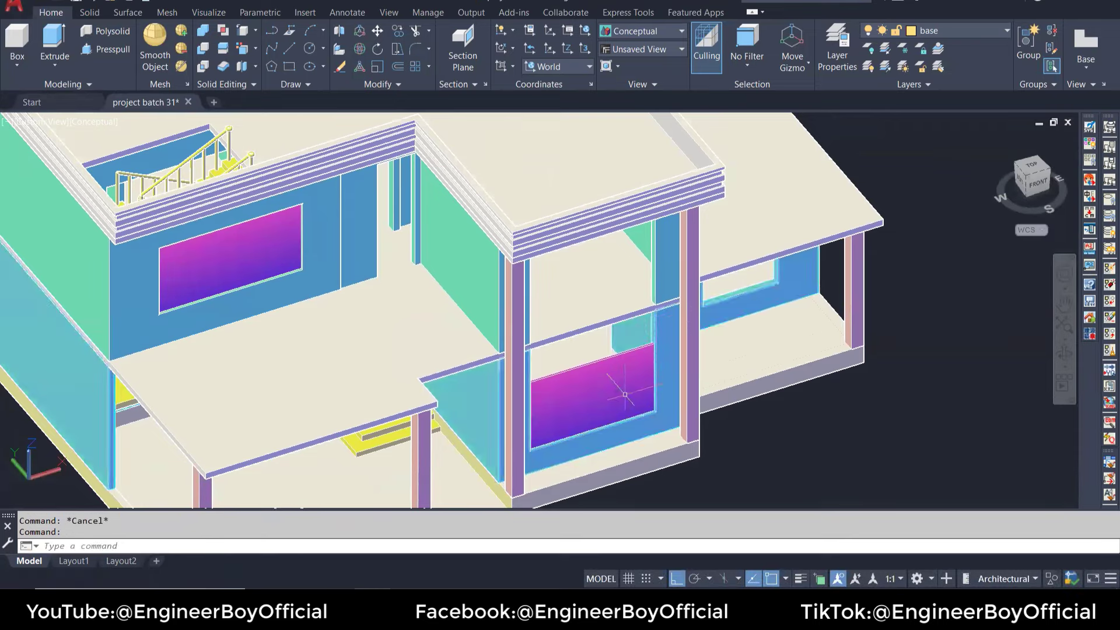
# Step: Orbit the house to a front elevation view
pyautogui.write('3Do')
pyautogui.press('Return')
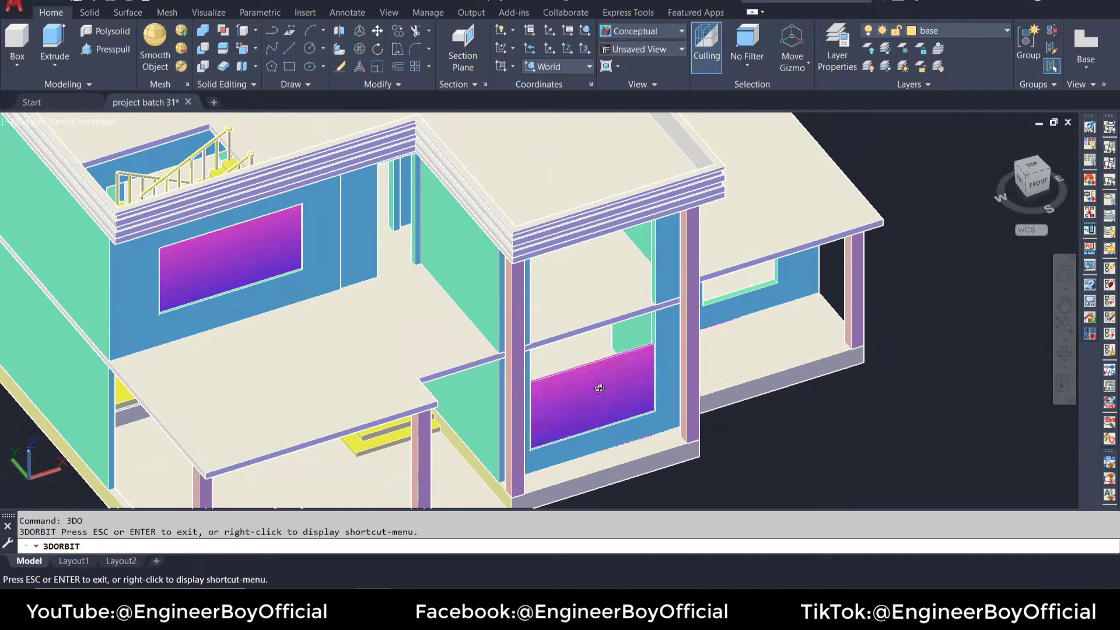
pyautogui.moveTo(595, 380)
pyautogui.mouseDown()
pyautogui.moveTo(453, 276)
pyautogui.moveTo(643, 420)
pyautogui.moveTo(611, 284)
pyautogui.moveTo(608, 371)
pyautogui.mouseUp()
pyautogui.press('Escape')
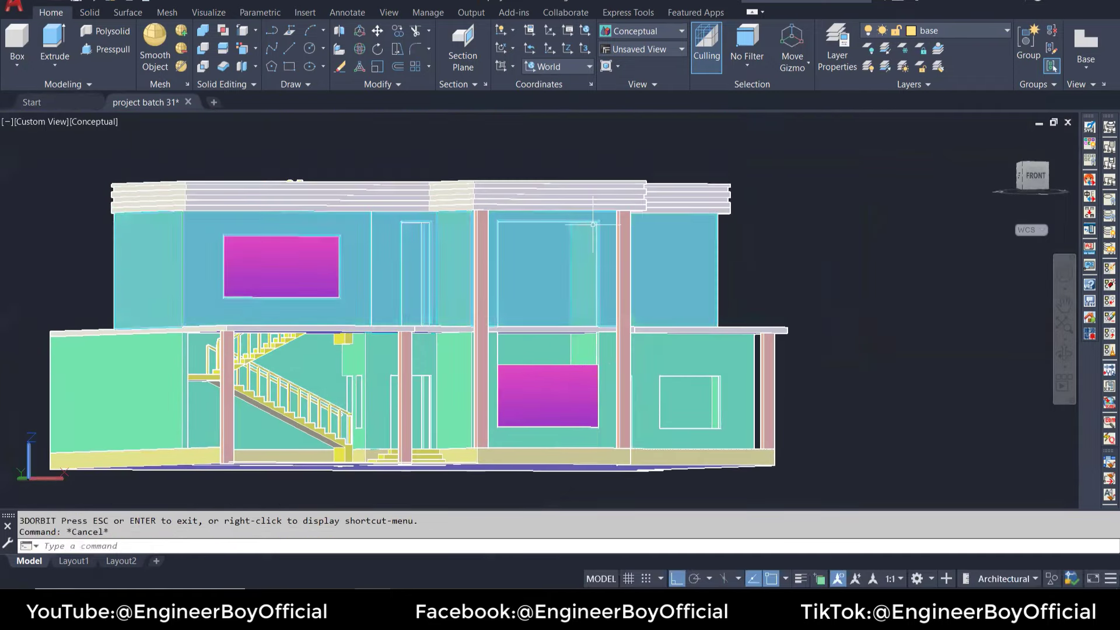
# Step: Measure from the window corner with DIST, then cancel the measurement
pyautogui.write('di')
pyautogui.press('Return')
pyautogui.scroll(5, 612, 231)
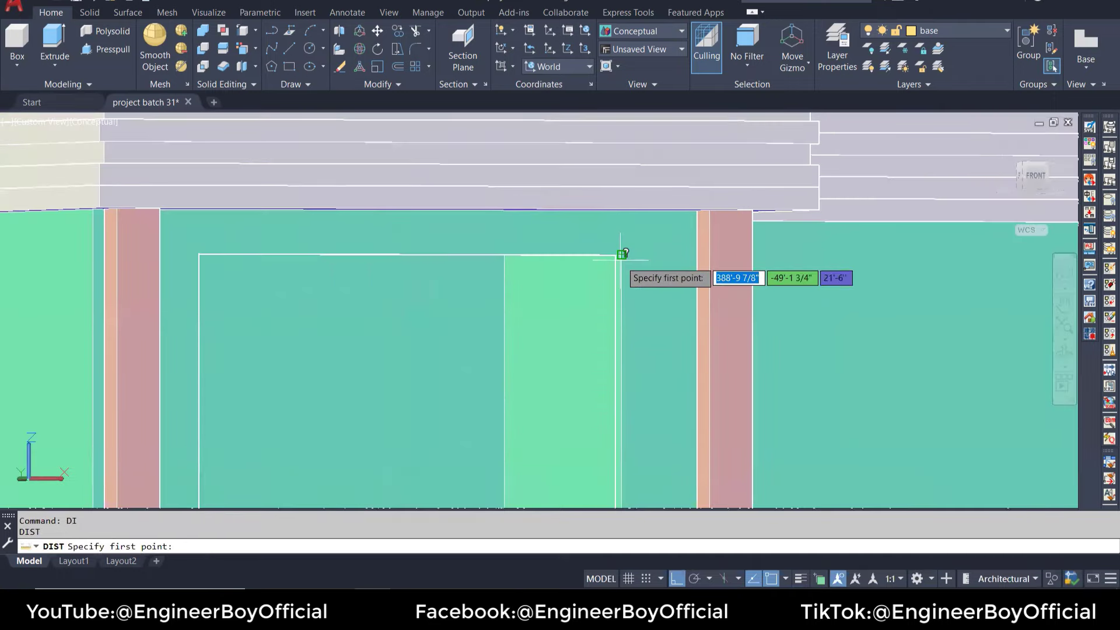
pyautogui.click(616, 255)
pyautogui.scroll(-5, 617, 245)
pyautogui.scroll(4, 616, 402)
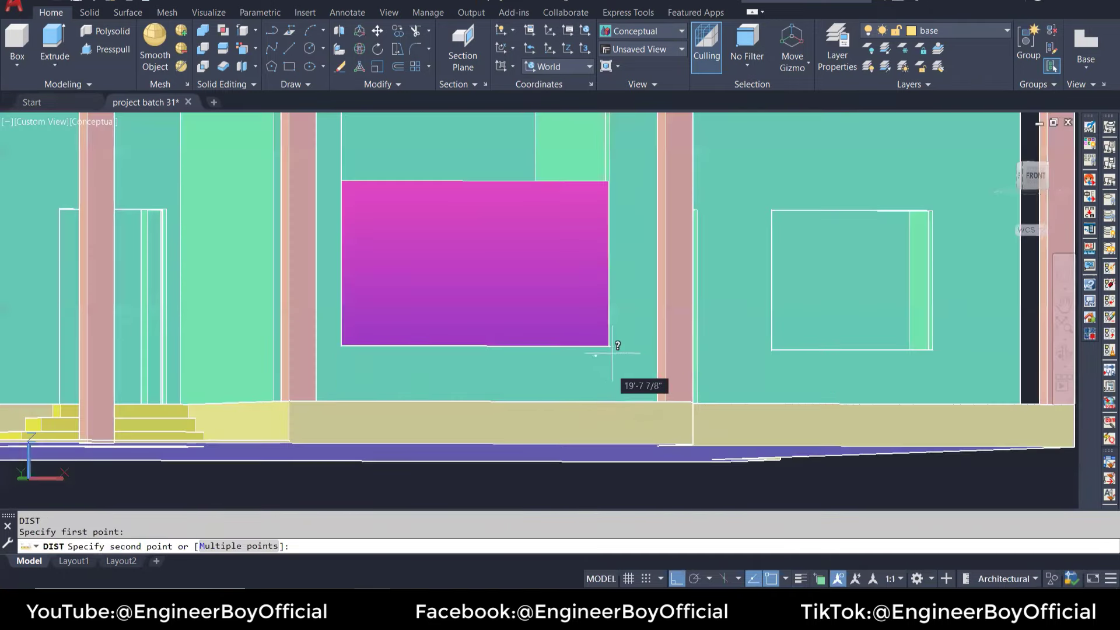
pyautogui.scroll(5, 610, 347)
pyautogui.scroll(1, 608, 348)
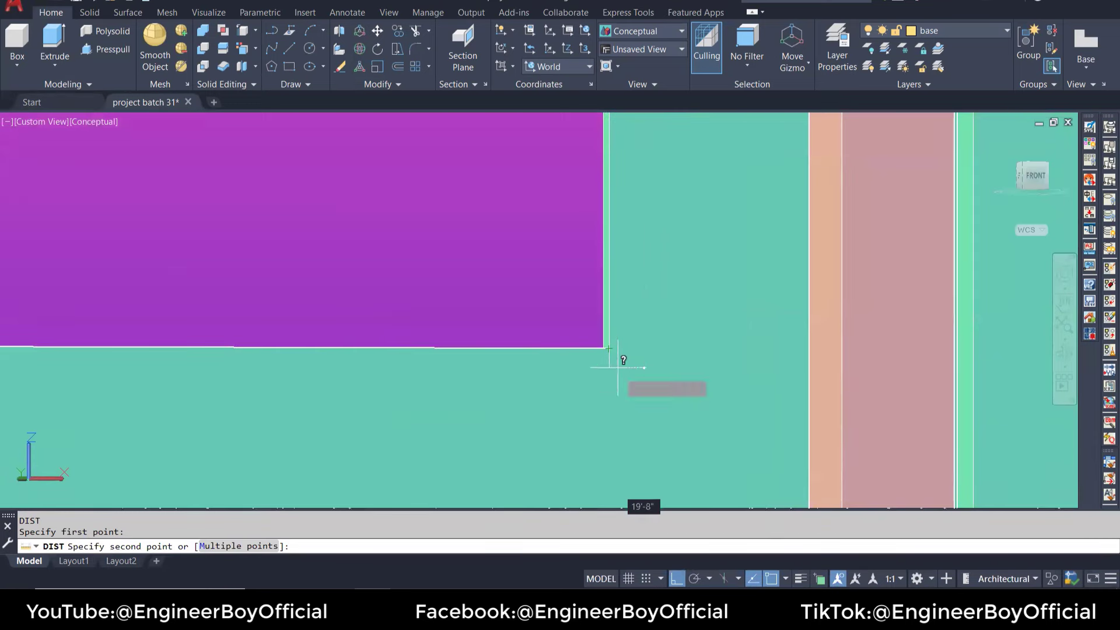
pyautogui.scroll(-5, 618, 368)
pyautogui.press('Escape')
# Step: Set the ground-floor magenta window panel's thickness to 19'6" in Properties
pyautogui.click(575, 345)
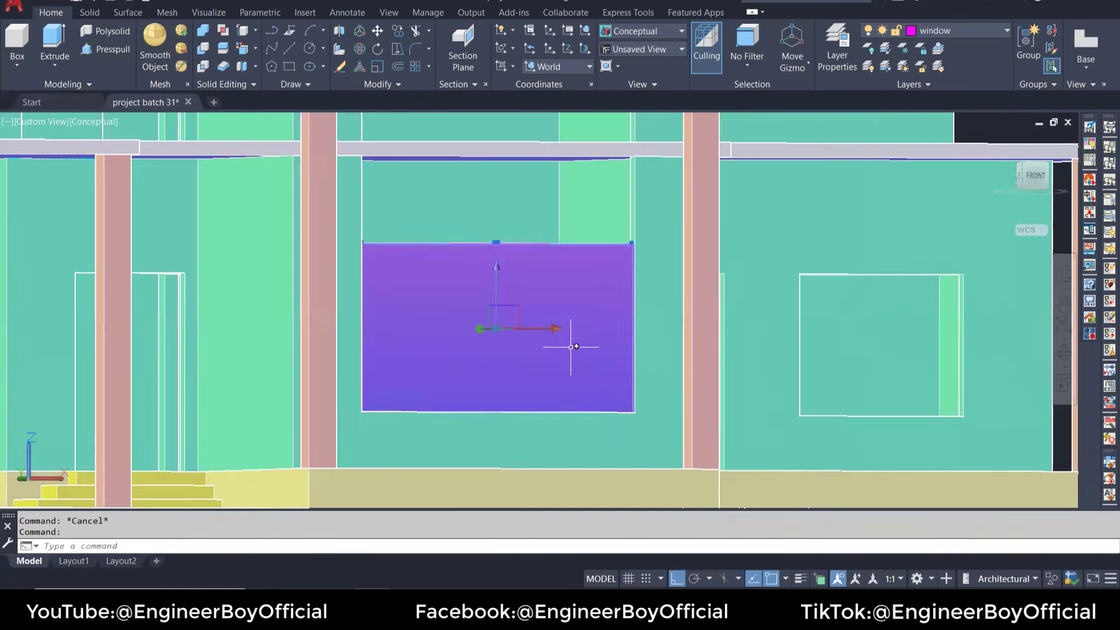
pyautogui.hotkey('ctrl', '1')
pyautogui.write("19'6")
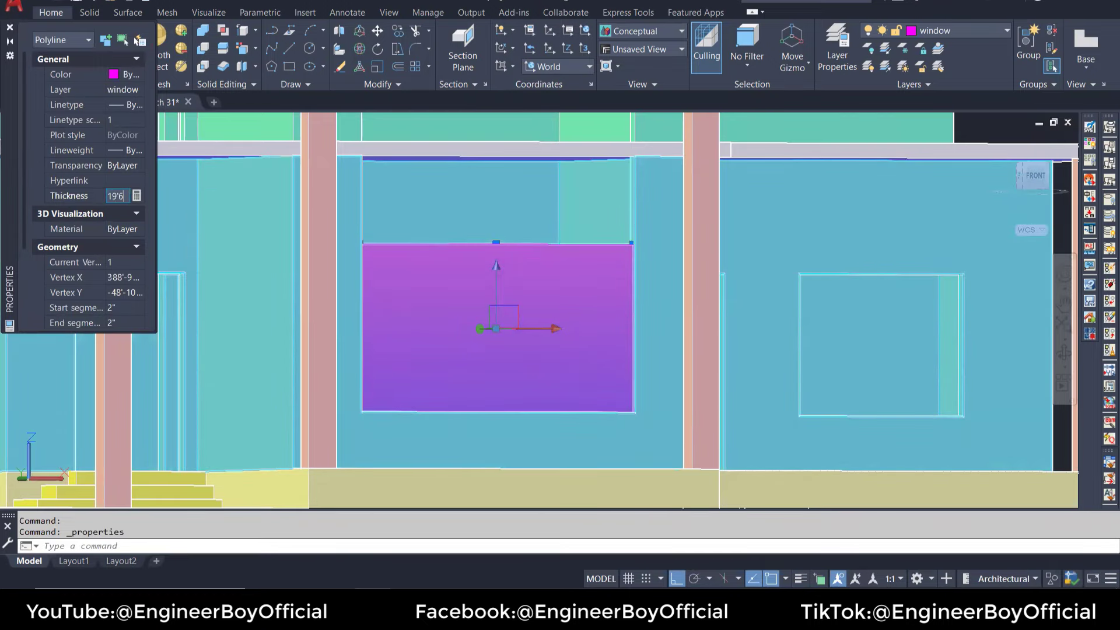
pyautogui.press('Return')
pyautogui.scroll(-3, 312, 269)
pyautogui.scroll(-3, 312, 270)
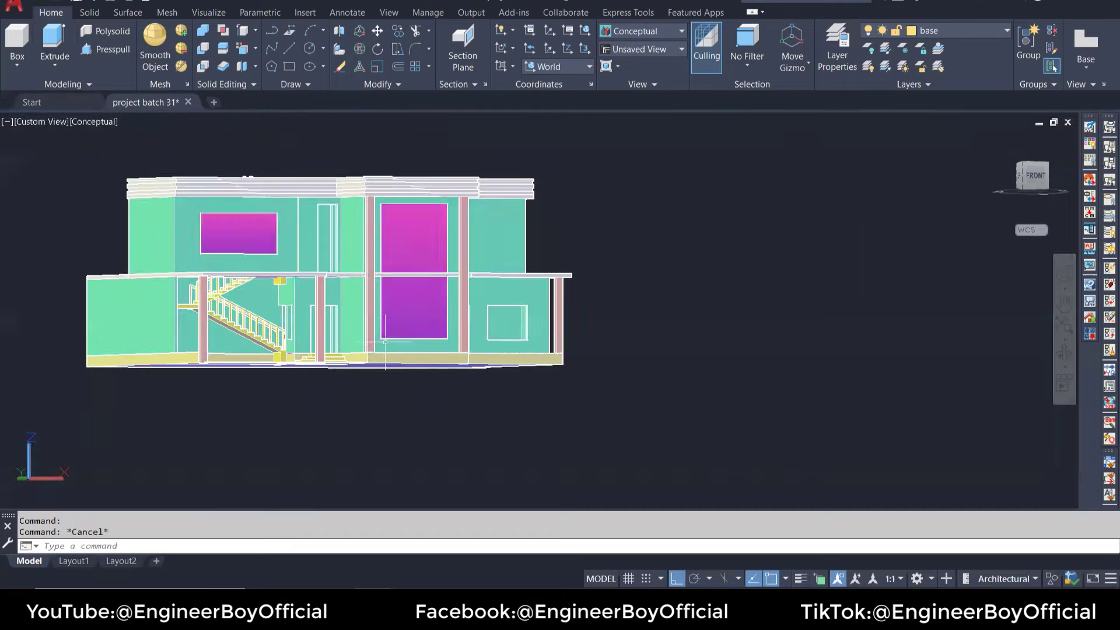
pyautogui.press('Escape')
pyautogui.press('Escape')
# Step: Orbit the house to an isometric view and zoom in
pyautogui.scroll(2, 311, 270)
pyautogui.write('3DO')
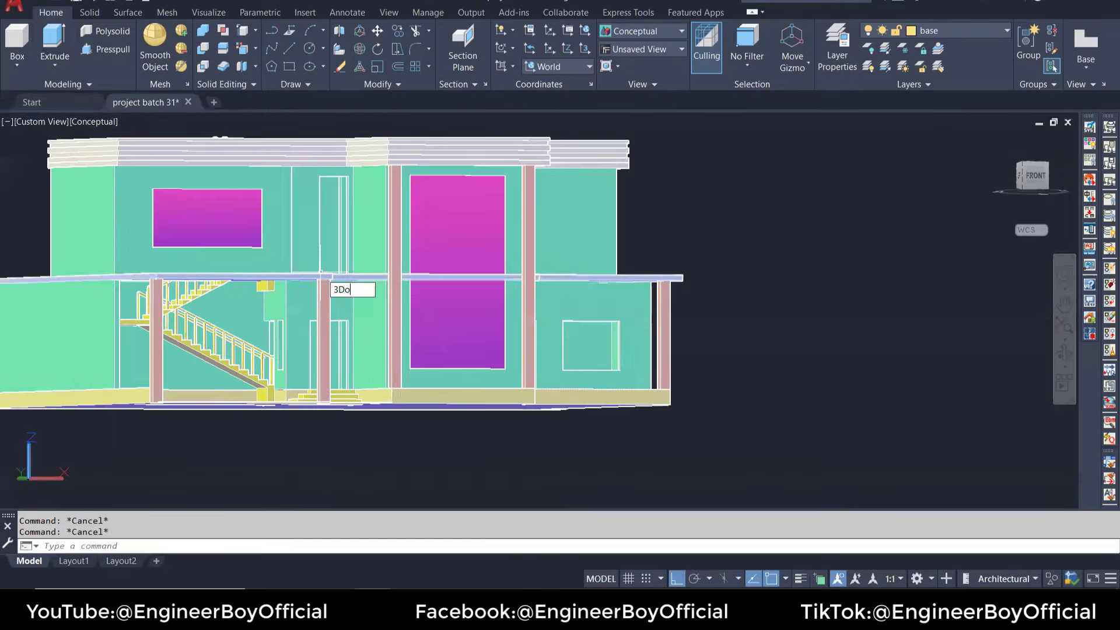
pyautogui.press('Return')
pyautogui.moveTo(357, 319); pyautogui.dragTo(467, 297)
pyautogui.scroll(2, 482, 295)
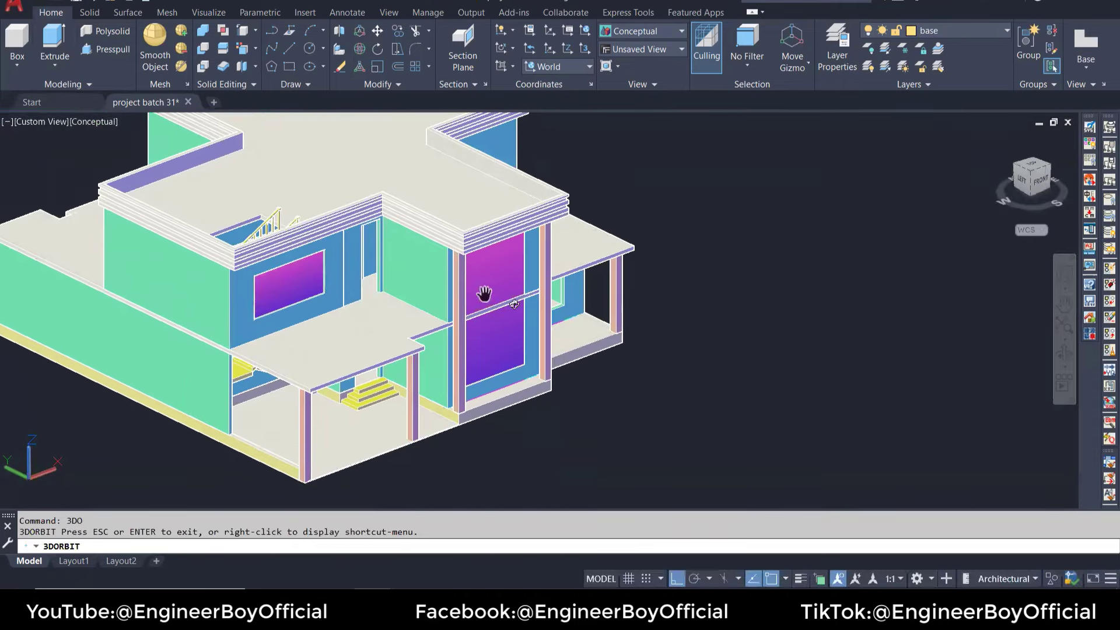
pyautogui.scroll(2, 486, 309)
pyautogui.scroll(2, 487, 309)
pyautogui.scroll(2, 430, 309)
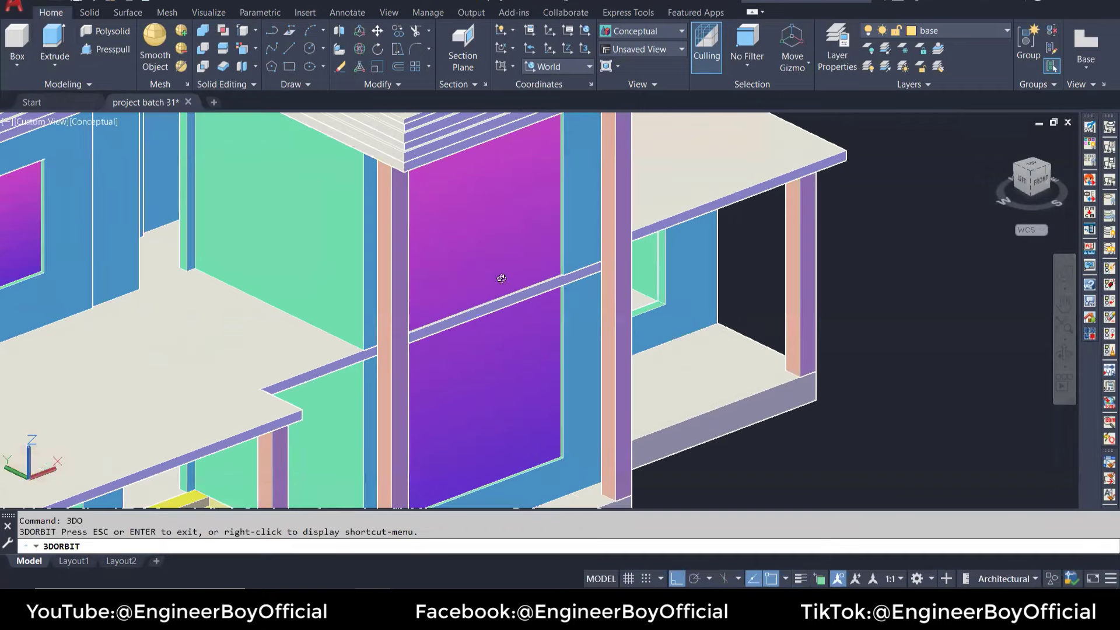
pyautogui.scroll(2, 491, 305)
pyautogui.scroll(2, 394, 341)
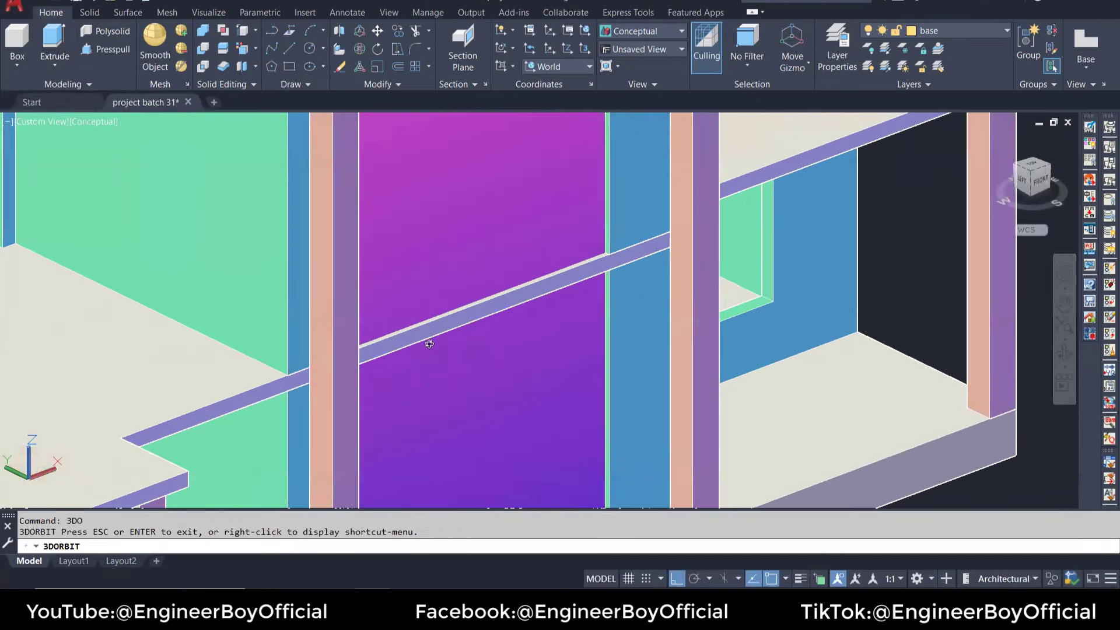
pyautogui.scroll(3, 608, 258)
pyautogui.scroll(2, 609, 257)
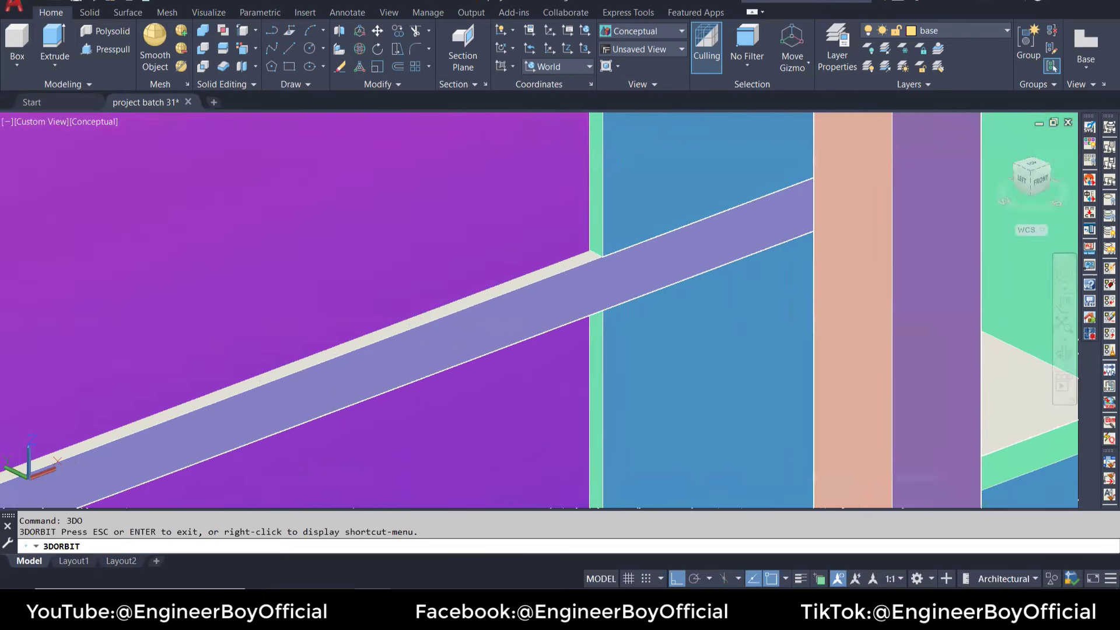
pyautogui.press('Escape')
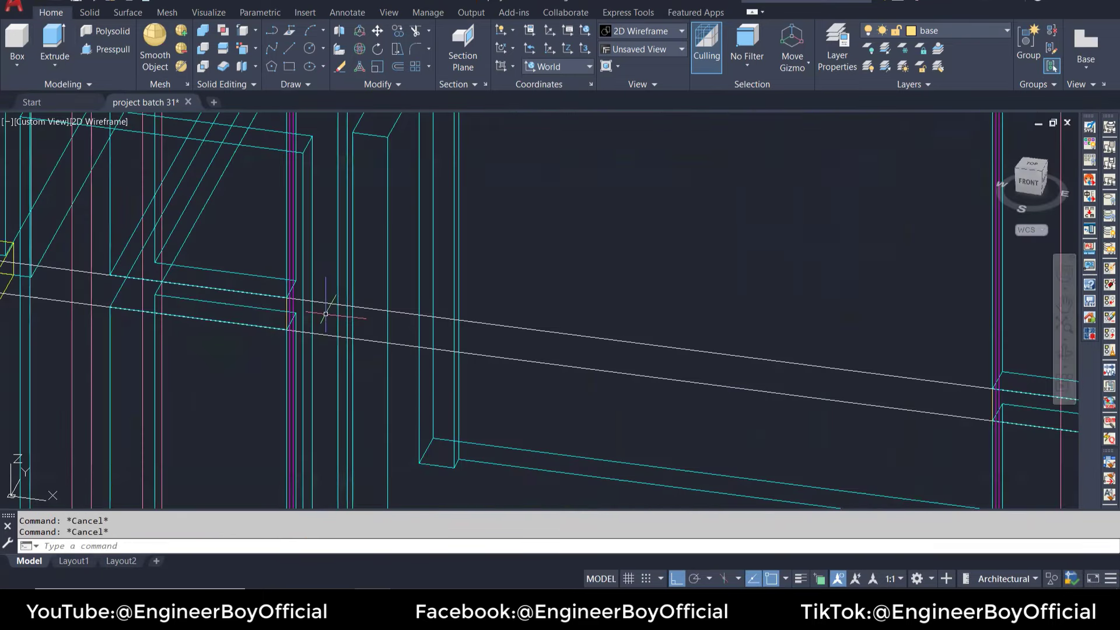
# Step: Dismiss the stray 3D printing dialog and begin a 3D polyline, tilting the view
pyautogui.press('Escape')
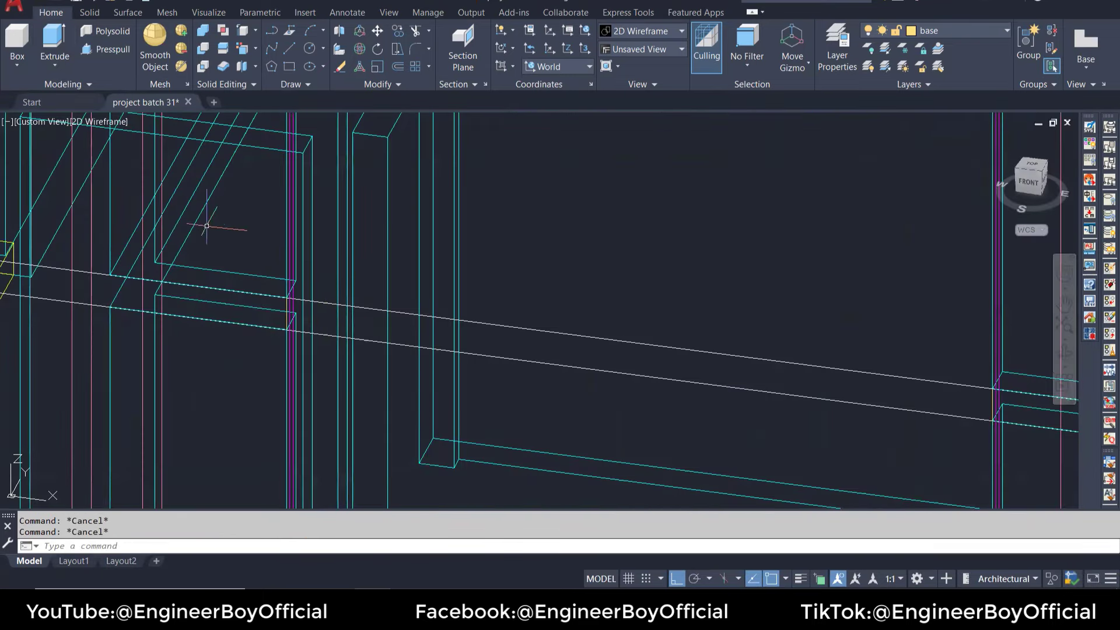
pyautogui.write('p')
pyautogui.press('Return')
pyautogui.press('Escape')
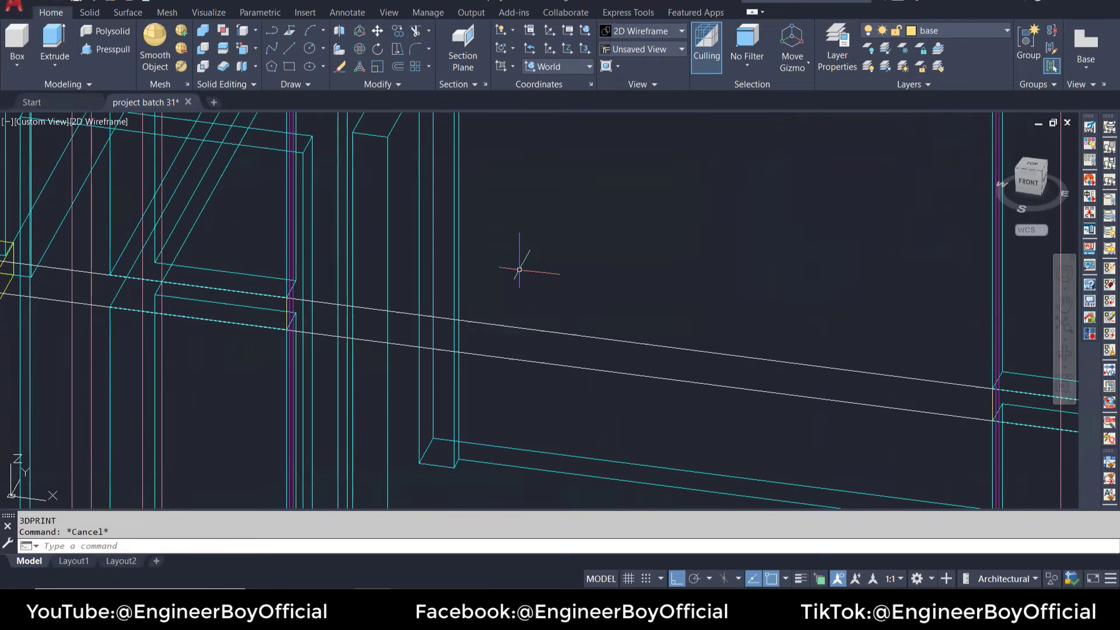
pyautogui.write('3dp')
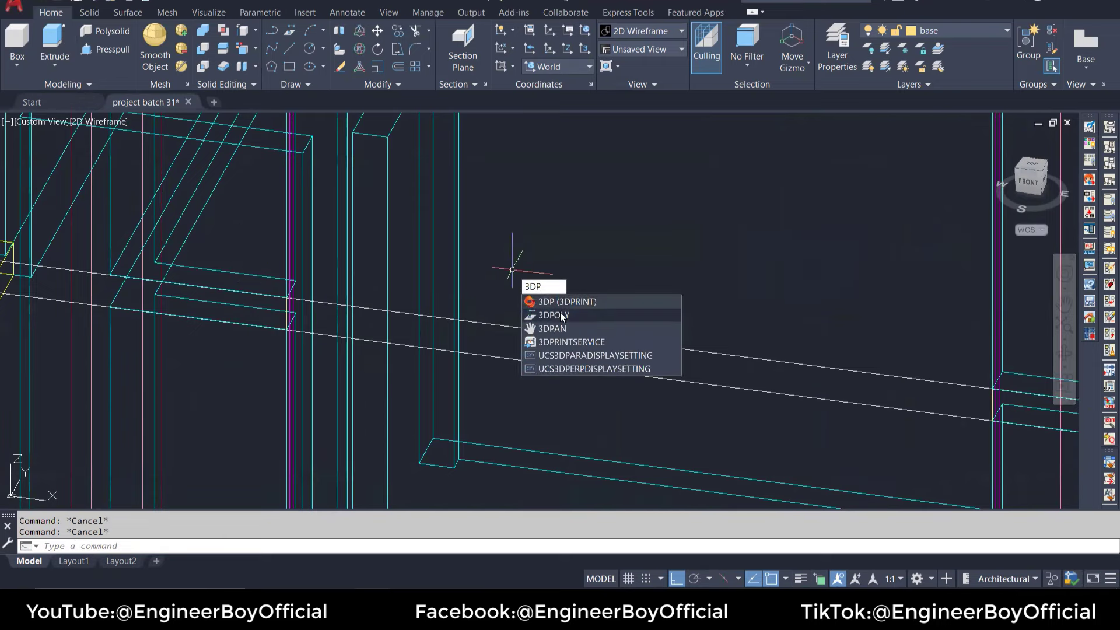
pyautogui.click(562, 317)
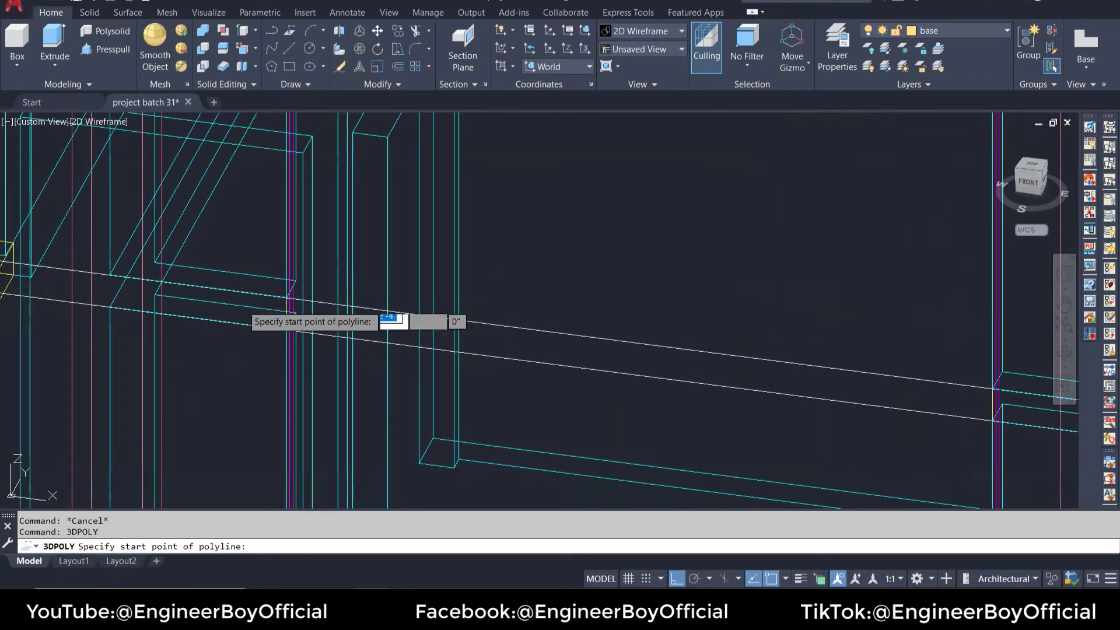
pyautogui.keyDown('shift'); pyautogui.moveTo(251, 304); pyautogui.dragTo(286, 327, button='middle'); pyautogui.keyUp('shift')
# Step: Outline the balcony slab with a closed 3D polyline through the slab corners
pyautogui.click(336, 370)
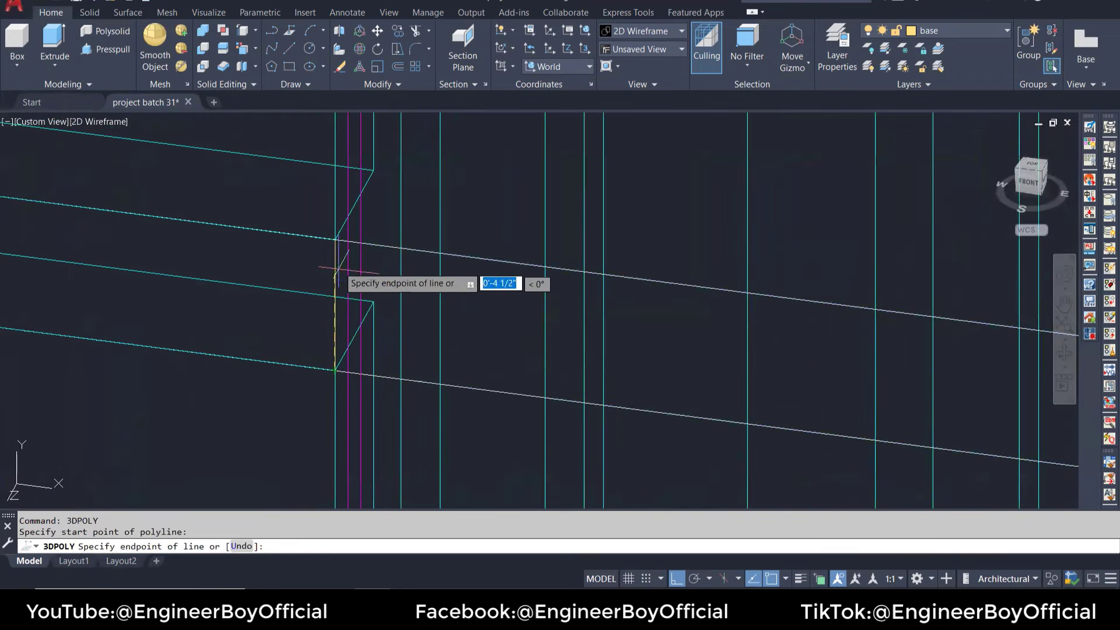
pyautogui.scroll(-5, 336, 239)
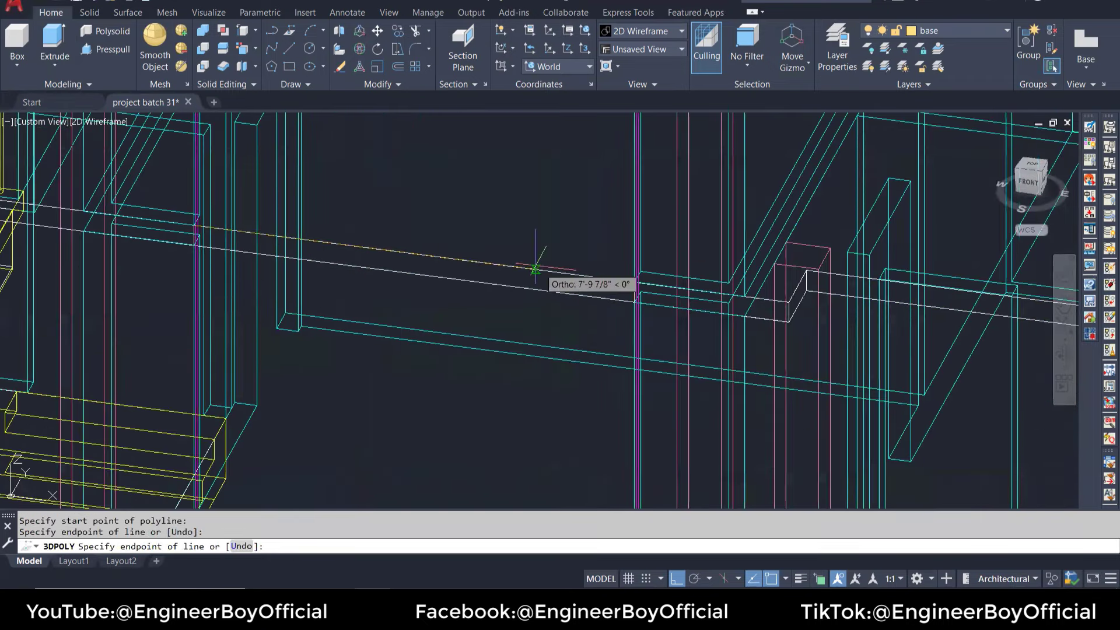
pyautogui.scroll(5, 630, 280)
pyautogui.scroll(2, 630, 280)
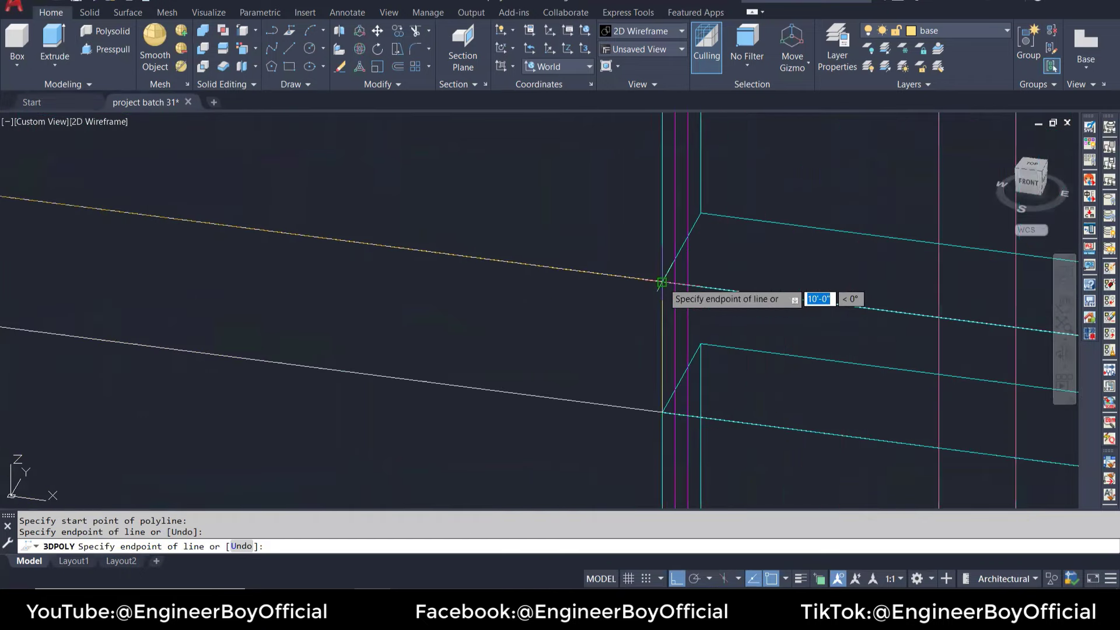
pyautogui.click(662, 281)
pyautogui.click(662, 413)
pyautogui.scroll(-2, 662, 412)
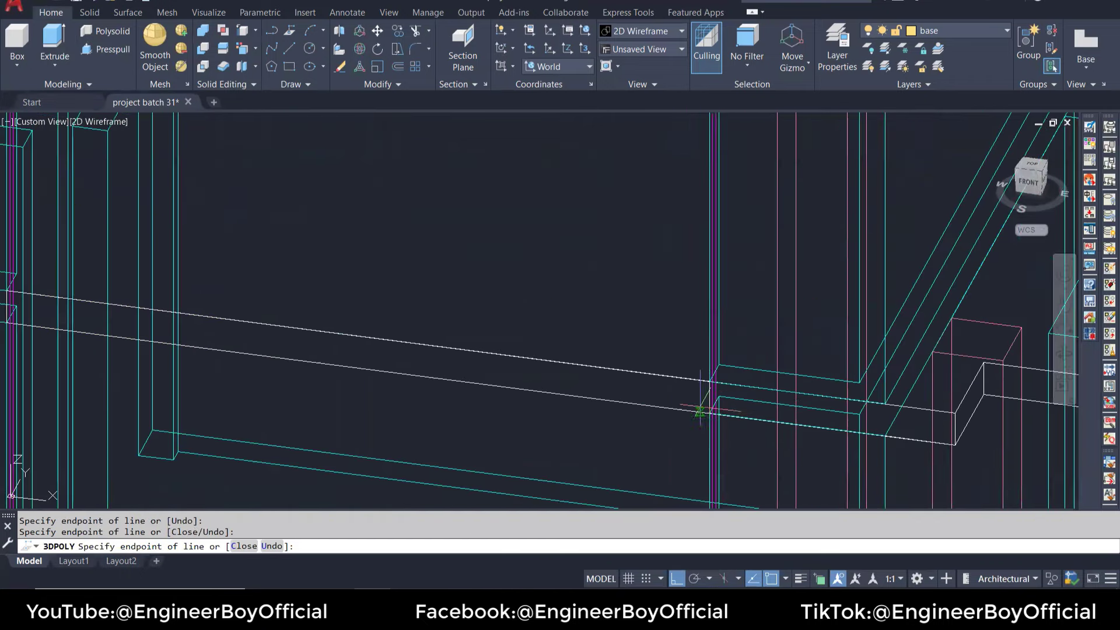
pyautogui.write('c')
pyautogui.press('Return')
# Step: Start Presspull on the new closed slab outline
pyautogui.scroll(-2, 648, 381)
pyautogui.scroll(2, 560, 391)
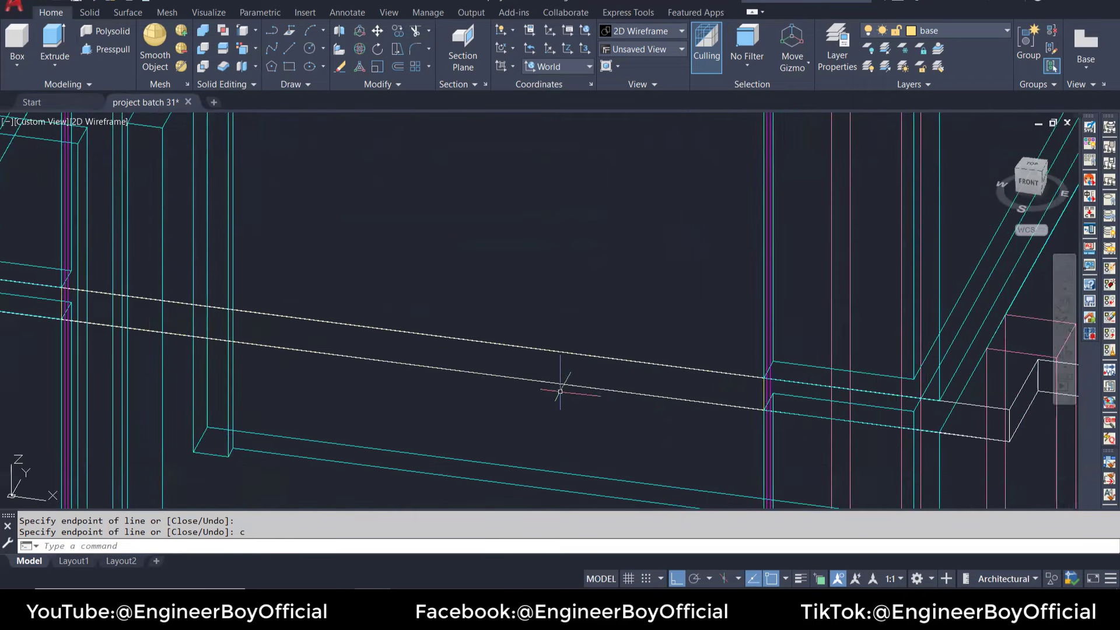
pyautogui.click(106, 51)
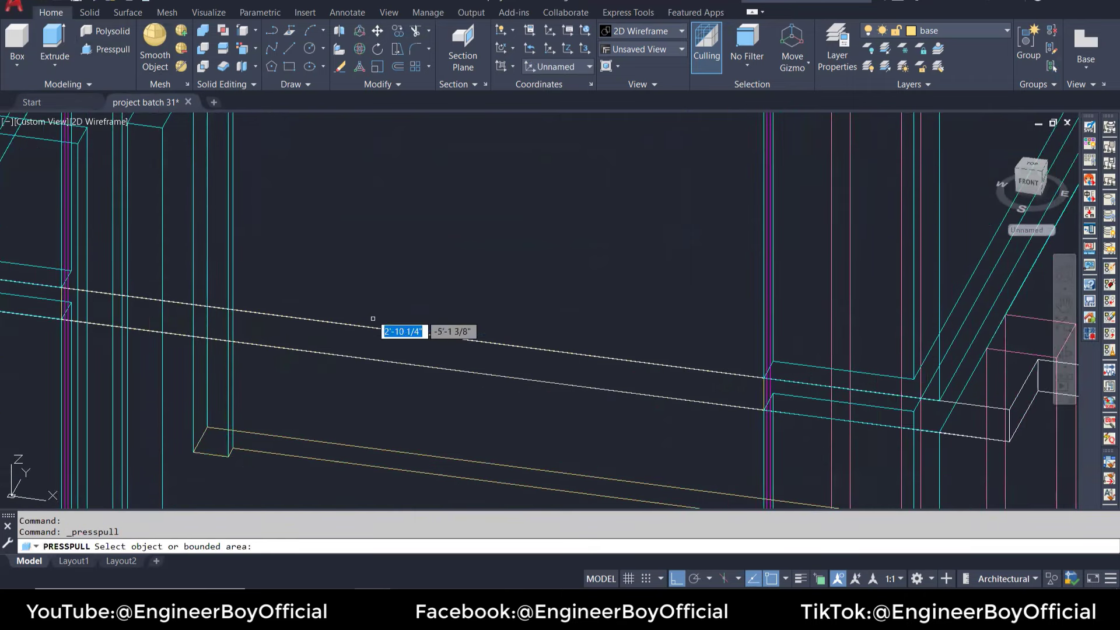
pyautogui.click(721, 375)
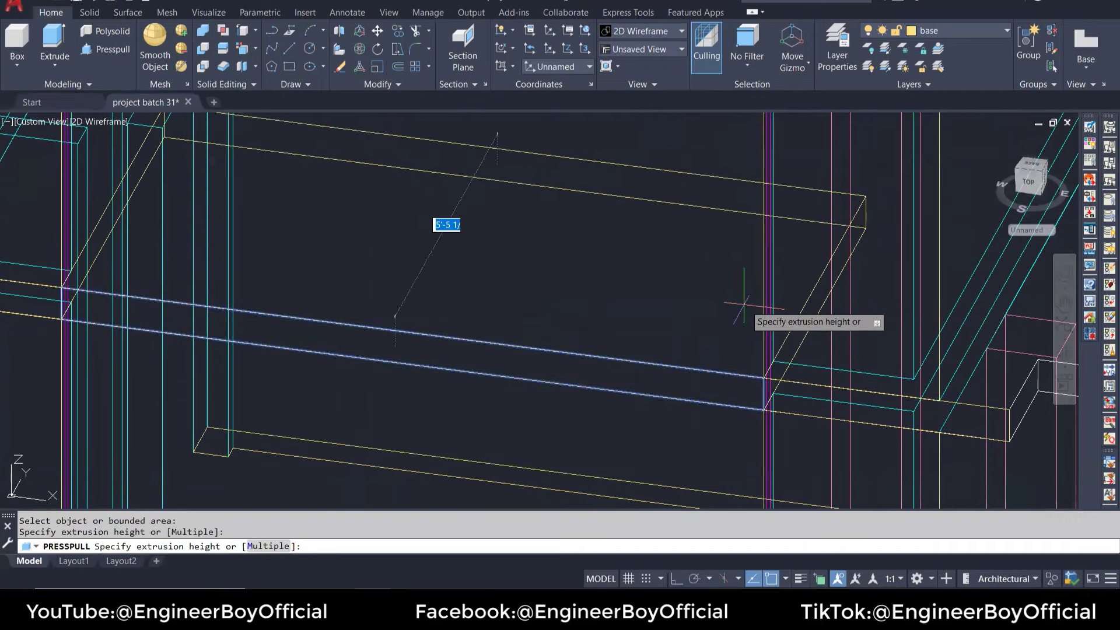
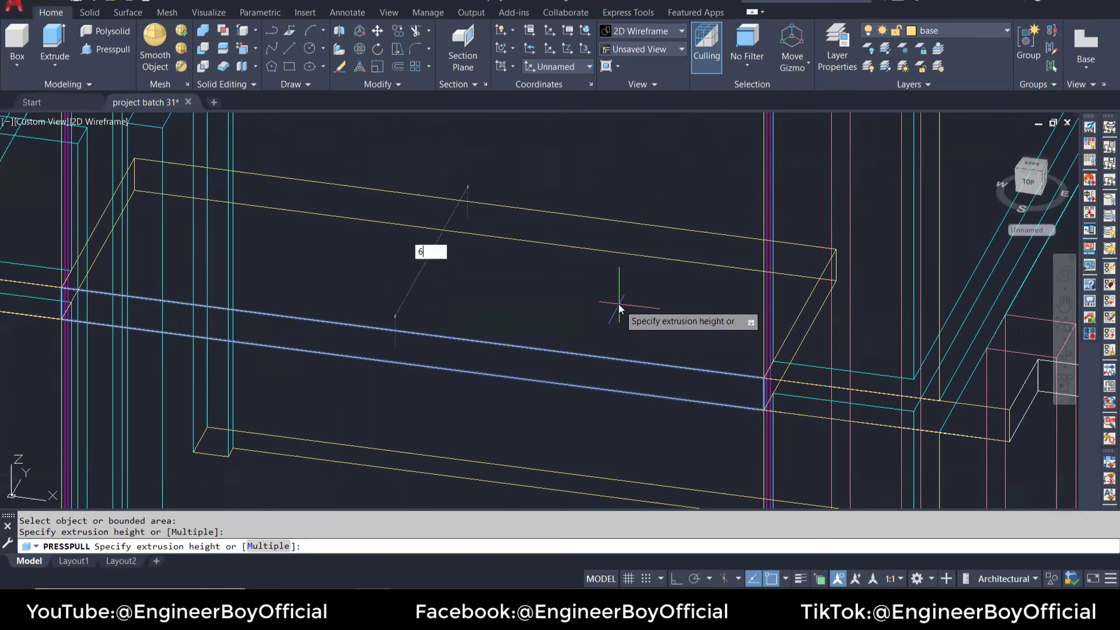
# Step: Finish the press-pull at height 6 and shade the model in Conceptual style
pyautogui.press('Return')
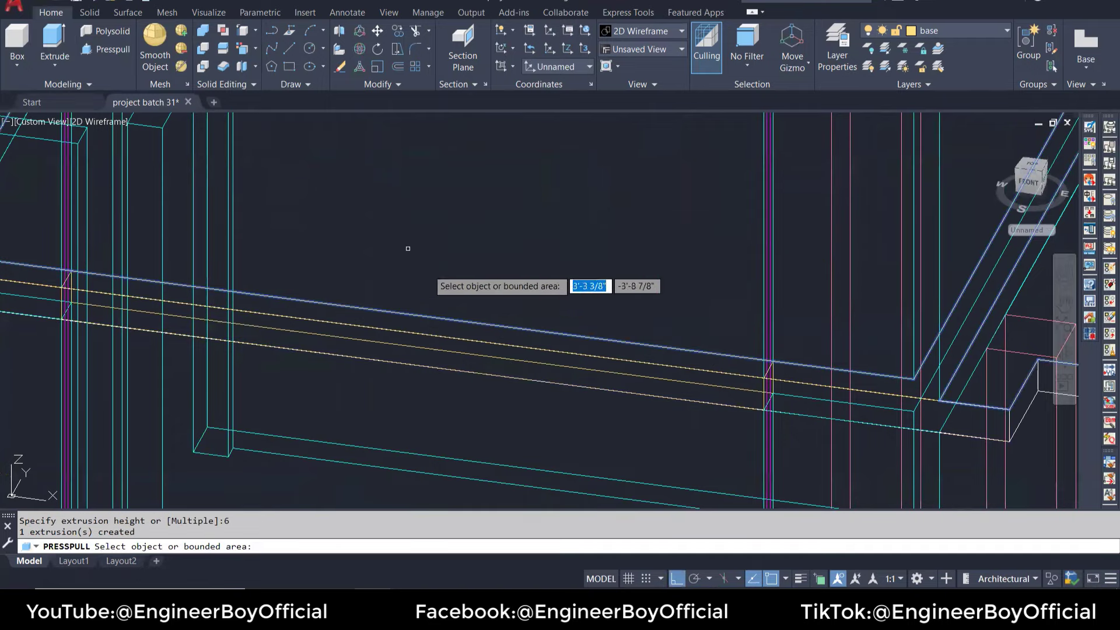
pyautogui.click(104, 121)
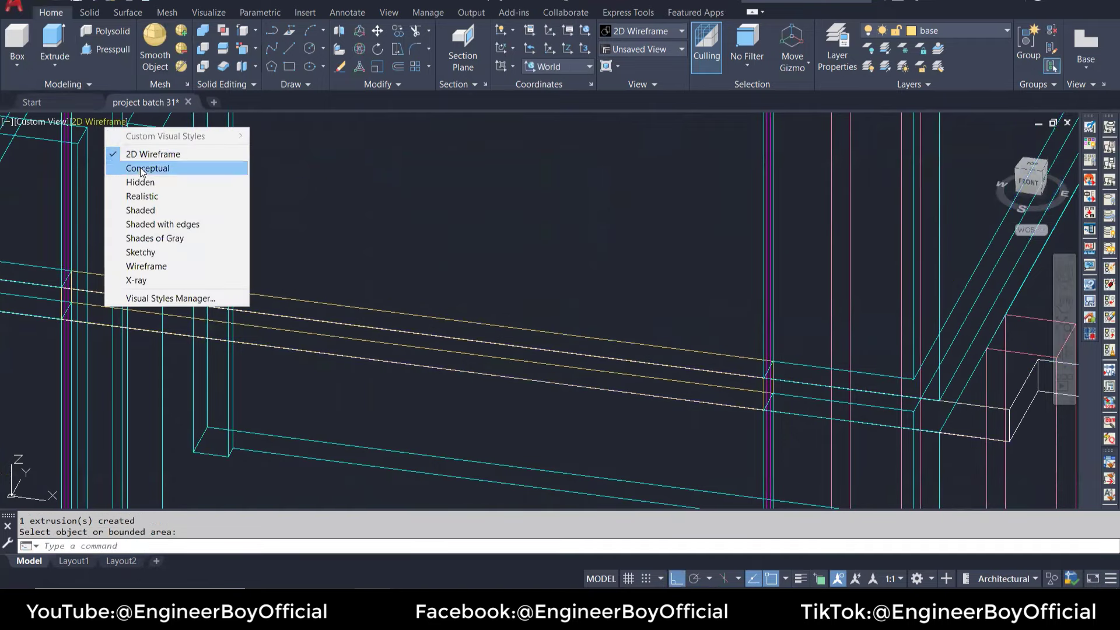
pyautogui.click(140, 168)
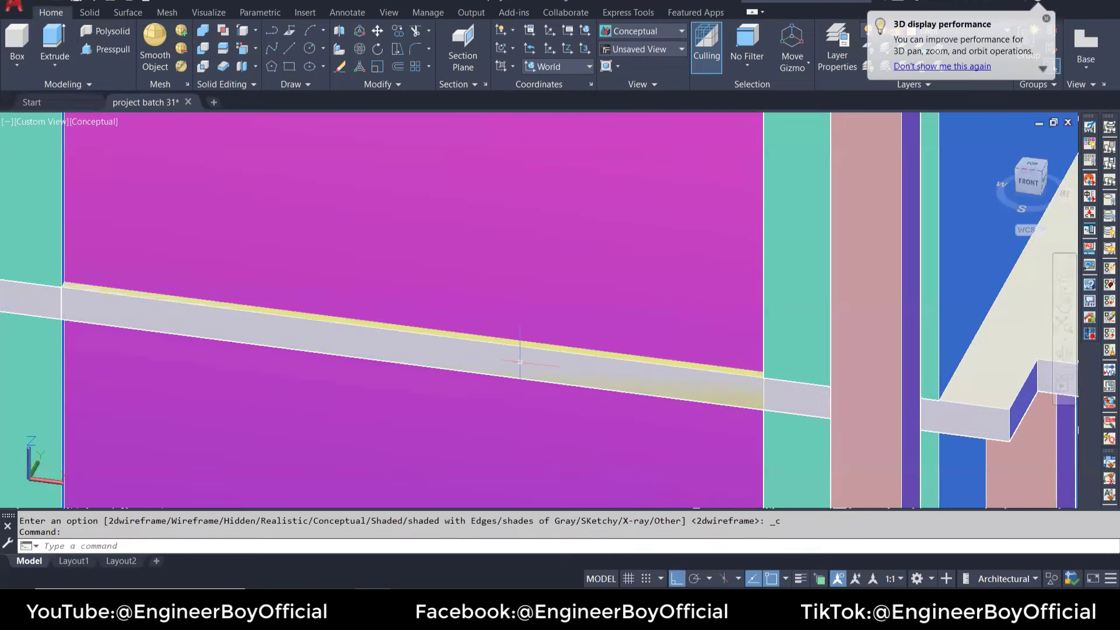
pyautogui.press('Escape')
pyautogui.press('Escape')
# Step: Start subtracting a piece from the beam, then cancel the subtraction
pyautogui.write('Su')
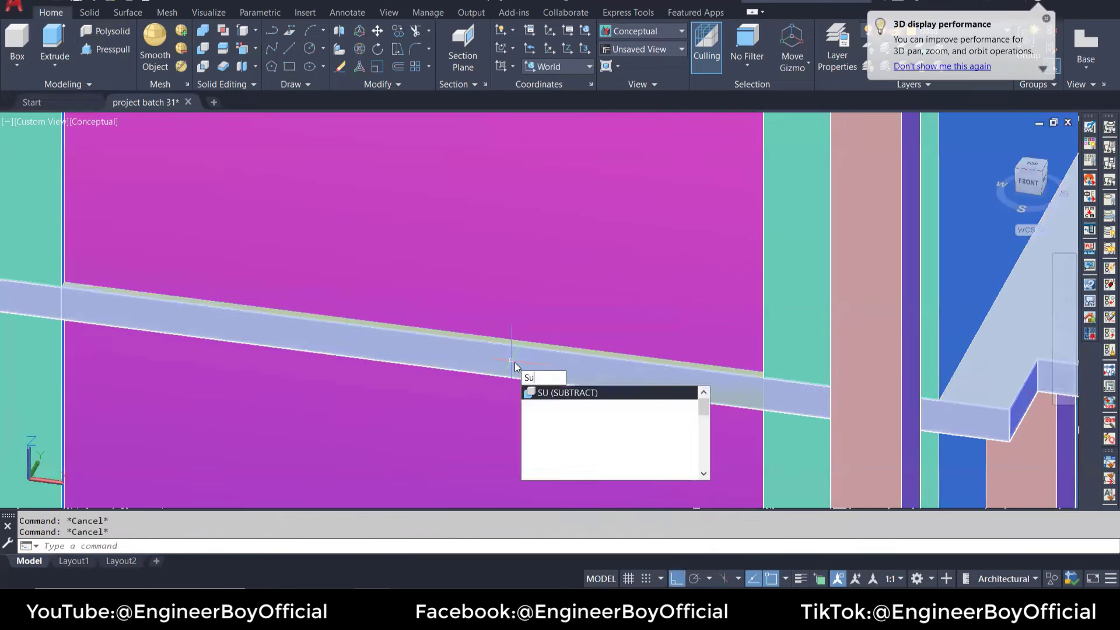
pyautogui.press('Return')
pyautogui.click(1011, 358)
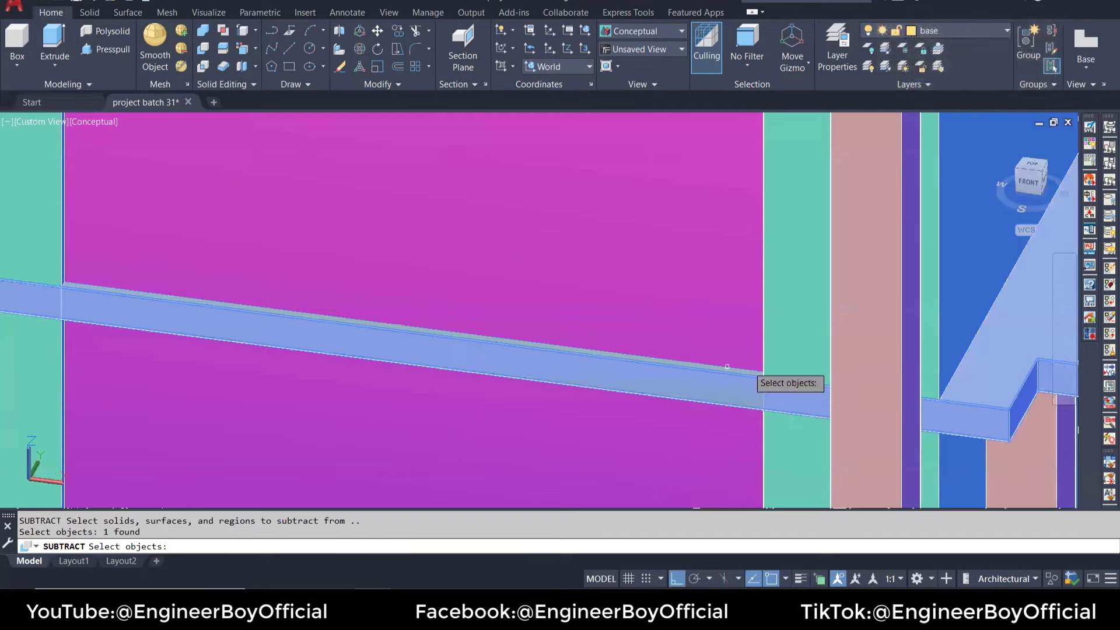
pyautogui.press('Return')
pyautogui.click(576, 360)
pyautogui.press('Escape')
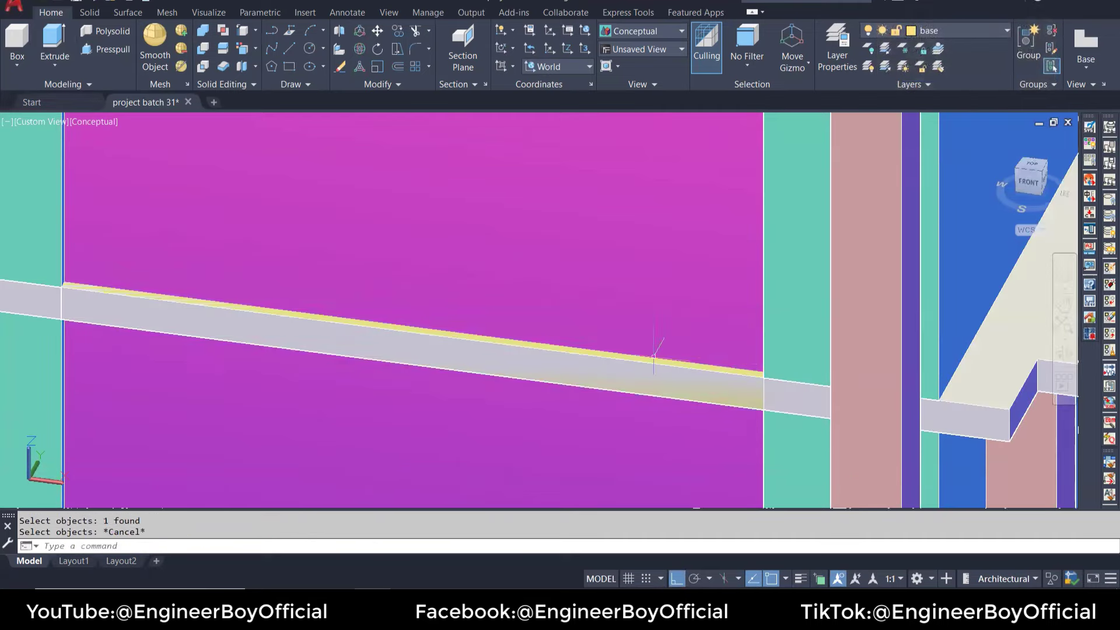
pyautogui.press('Escape')
# Step: Retry the beam subtraction, picking the solid to subtract from, then cancel again
pyautogui.write('u')
pyautogui.press('Return')
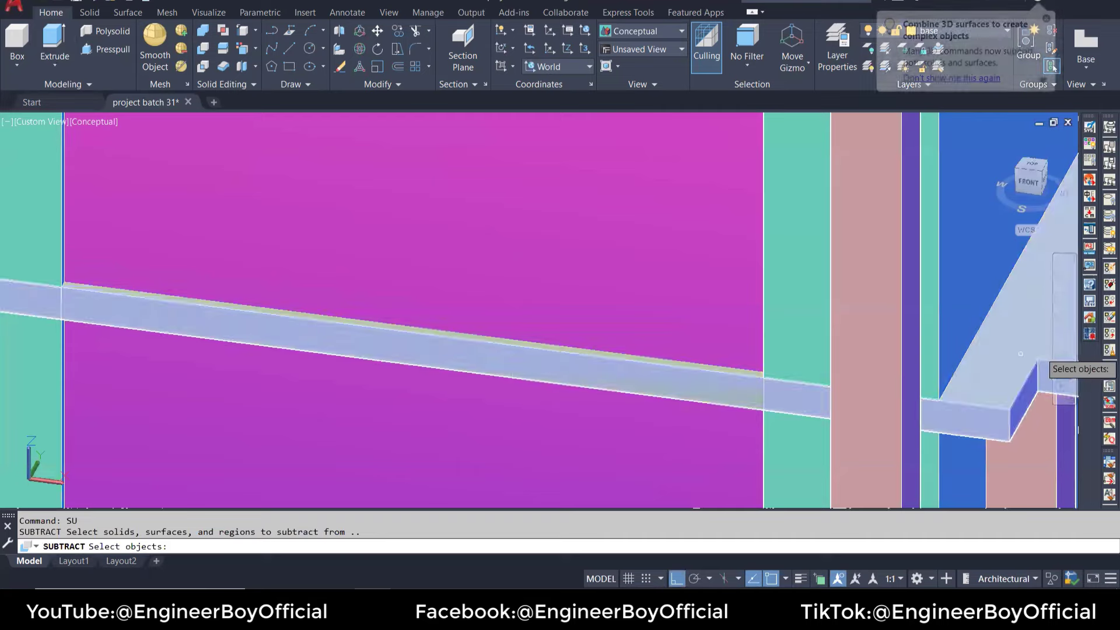
pyautogui.click(1011, 356)
pyautogui.press('Return')
pyautogui.scroll(2, 706, 365)
pyautogui.scroll(3, 674, 369)
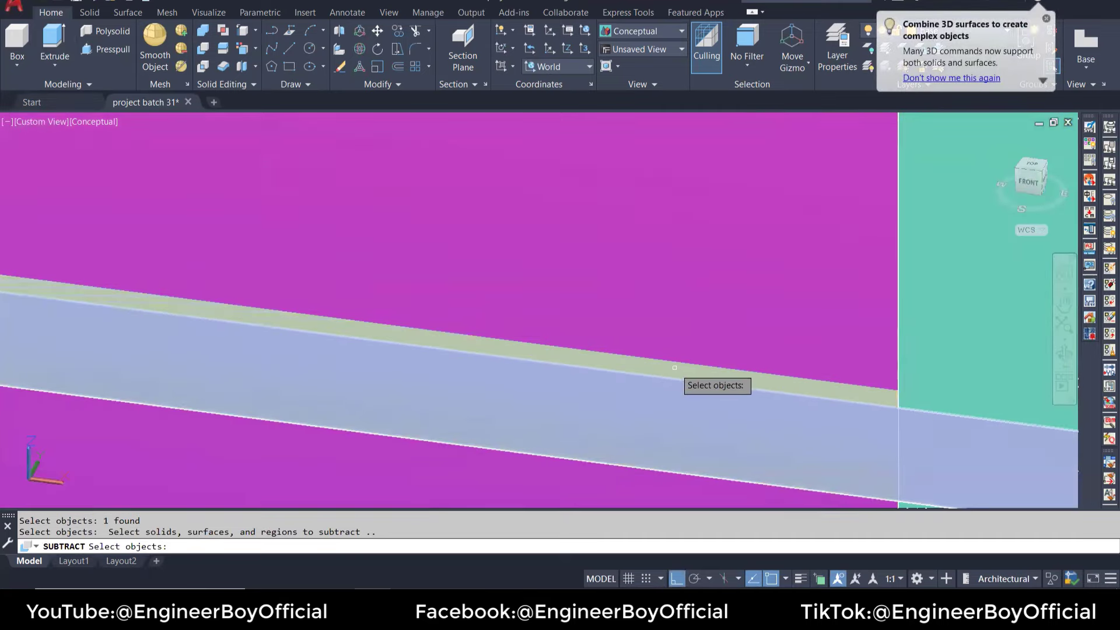
pyautogui.scroll(-3, 664, 364)
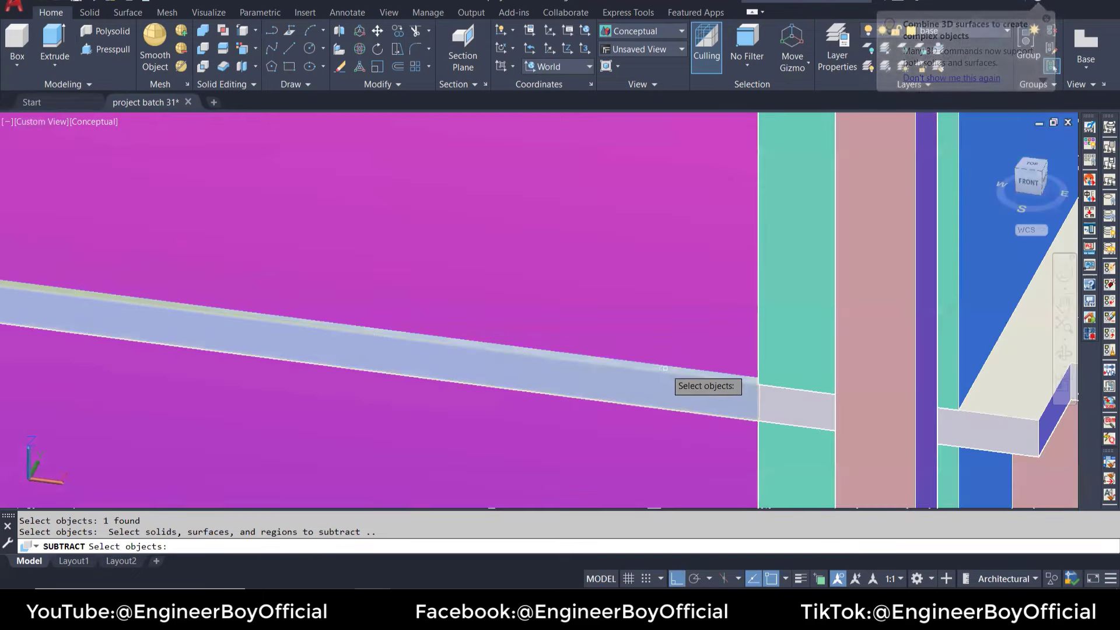
pyautogui.scroll(3, 665, 364)
pyautogui.press('Escape')
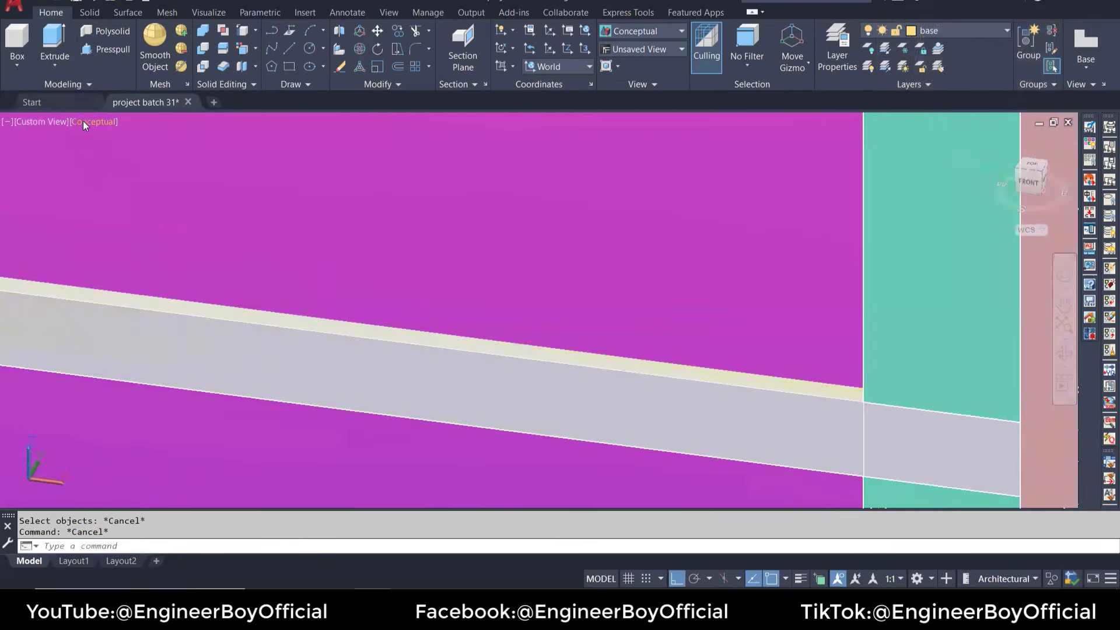
pyautogui.click(84, 123)
# Step: Switch to 2D Wireframe and subtract the yellow beam piece from the other beam
pyautogui.click(112, 154)
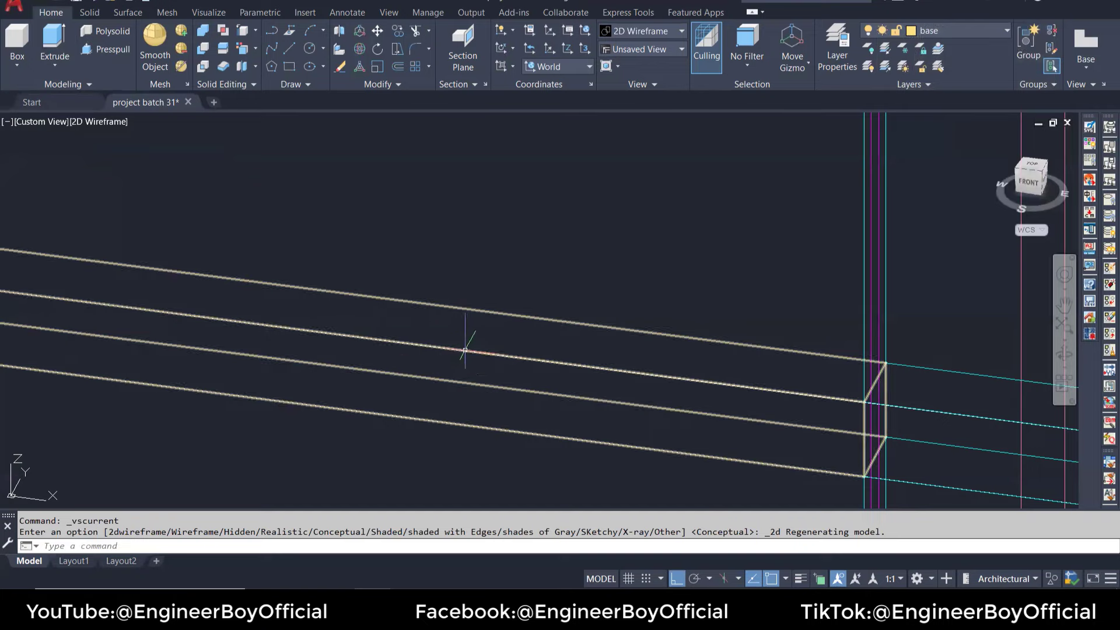
pyautogui.write('su')
pyautogui.press('Return')
pyautogui.scroll(-3, 840, 403)
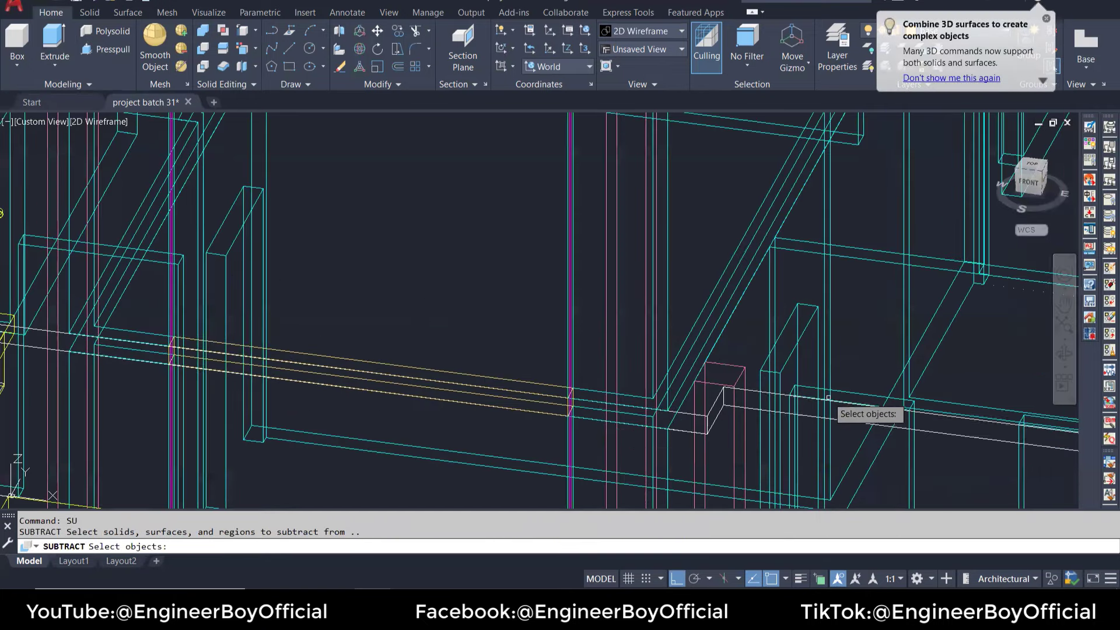
pyautogui.click(844, 415)
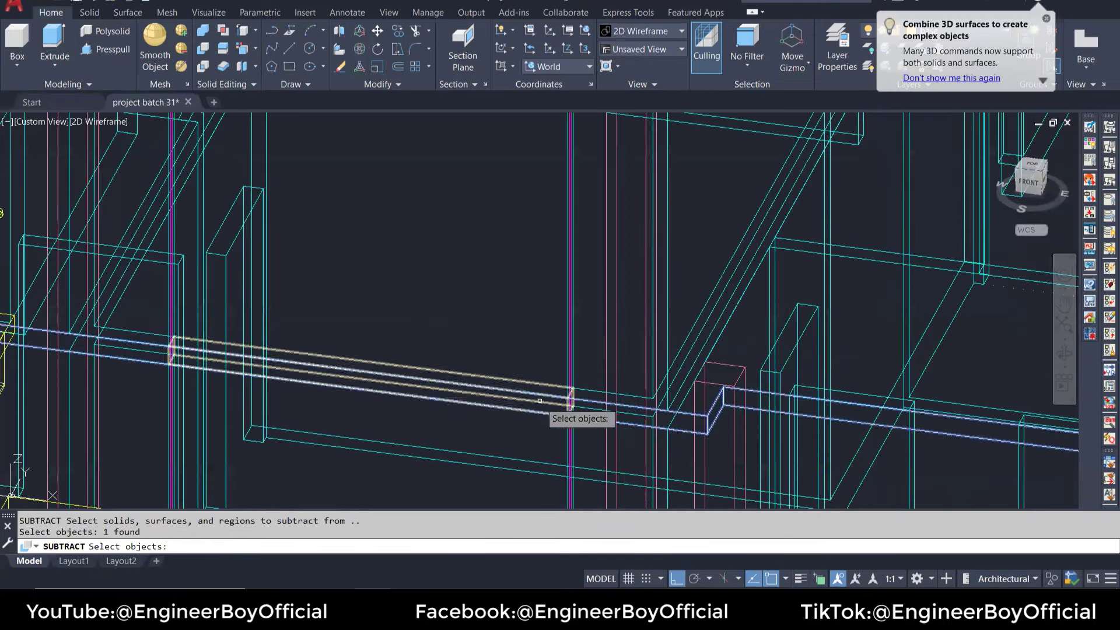
pyautogui.scroll(3, 526, 383)
pyautogui.click(529, 383)
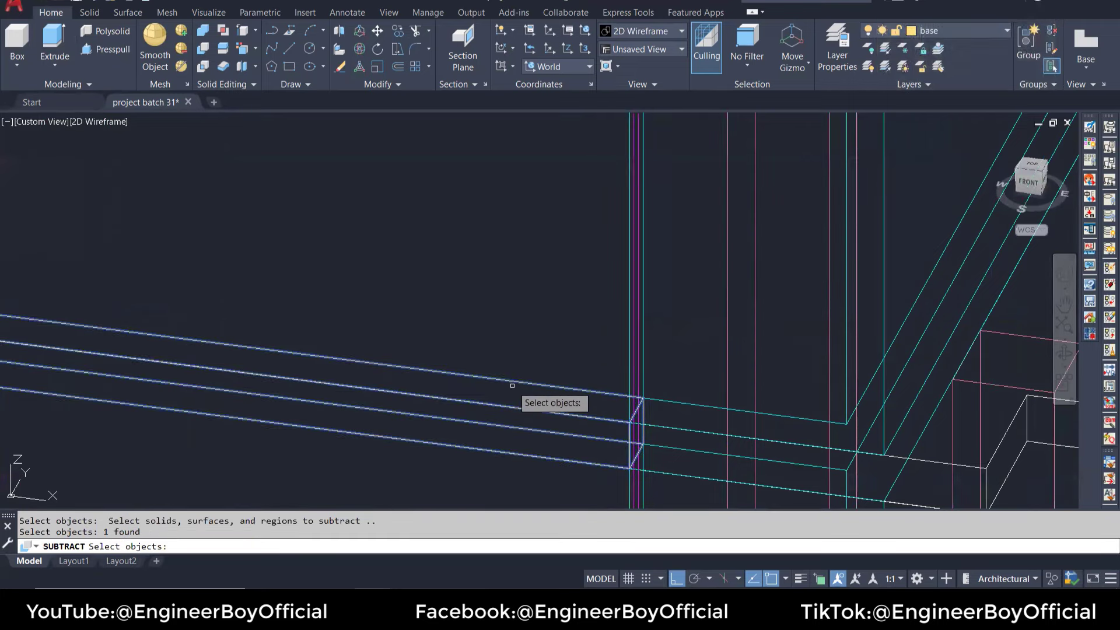
pyautogui.press('Return')
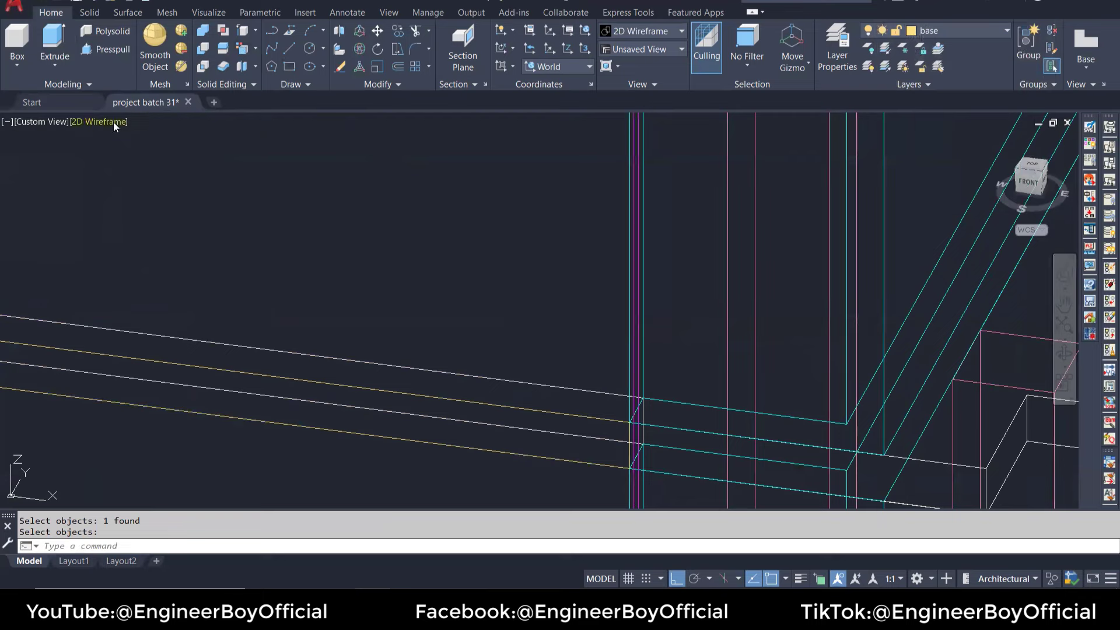
# Step: Return to Conceptual style and remove the leftover piece on the wall
pyautogui.click(113, 122)
pyautogui.click(169, 173)
pyautogui.scroll(3, 512, 355)
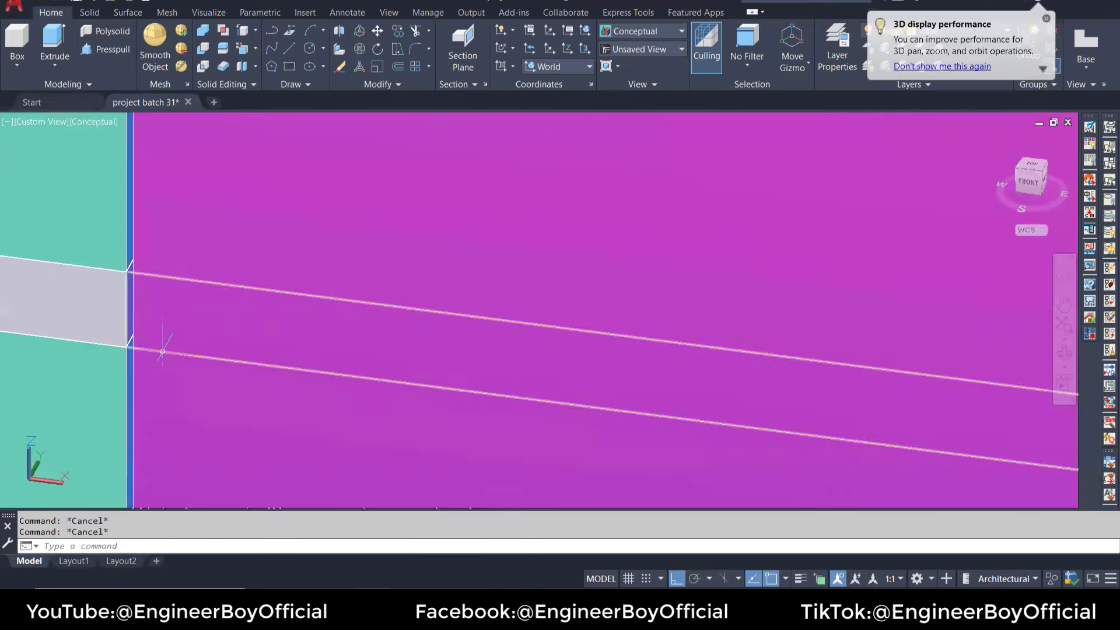
pyautogui.click(437, 350)
pyautogui.scroll(-3, 438, 350)
pyautogui.write('E')
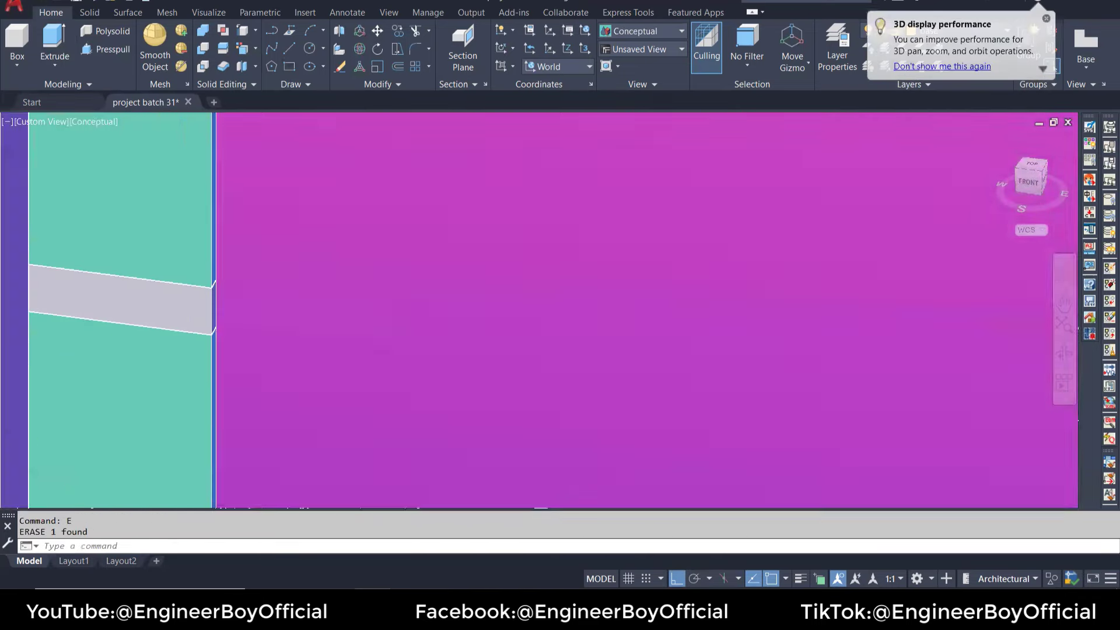
pyautogui.press('Escape')
pyautogui.scroll(-3, 502, 368)
# Step: Orbit the model around to the side wall near the porch corner
pyautogui.write('3do')
pyautogui.press('Return')
pyautogui.scroll(-5, 502, 350)
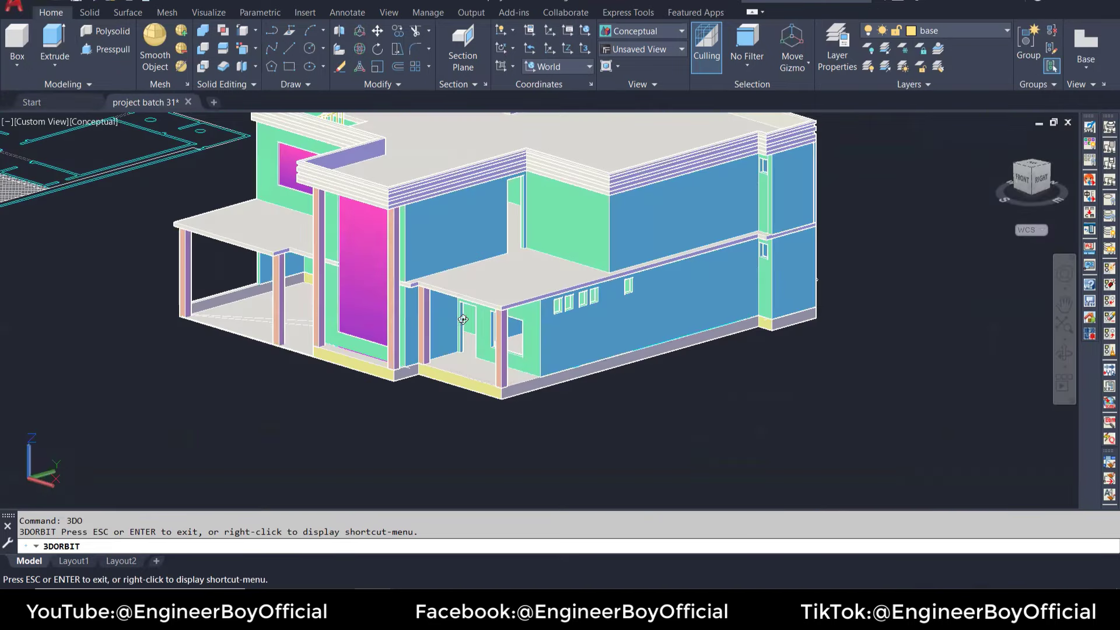
pyautogui.scroll(5, 484, 362)
pyautogui.moveTo(502, 350); pyautogui.dragTo(475, 379)
pyautogui.scroll(3, 474, 362)
pyautogui.scroll(3, 470, 358)
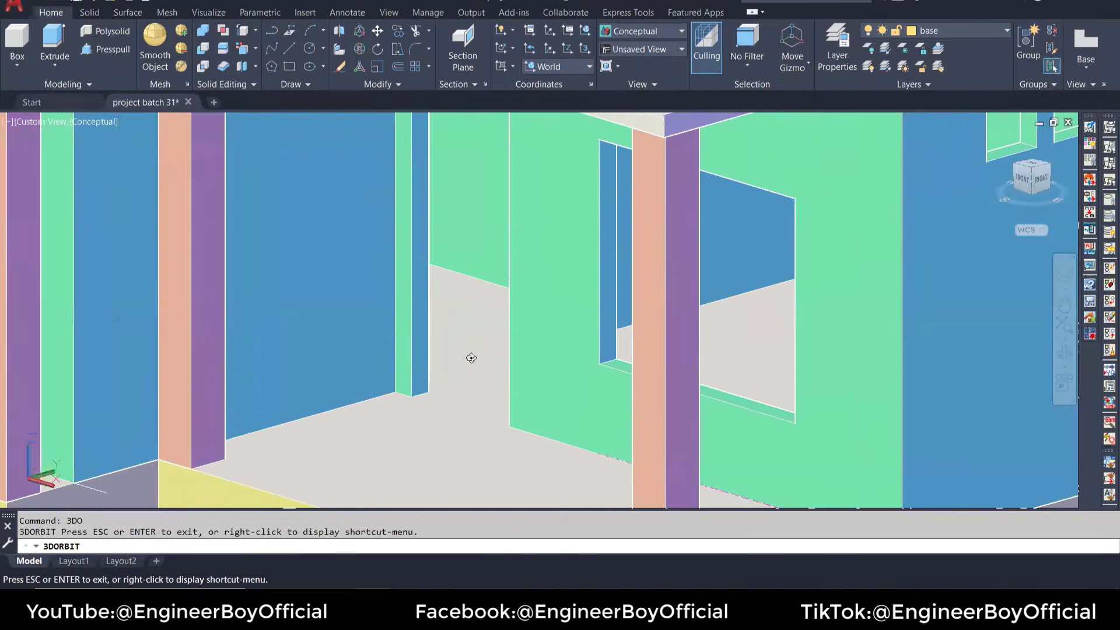
pyautogui.scroll(2, 461, 373)
pyautogui.press('Escape')
# Step: Start a polyline near the wall and end it after one point
pyautogui.write('pl')
pyautogui.press('Return')
pyautogui.scroll(-3, 466, 392)
pyautogui.click(569, 329)
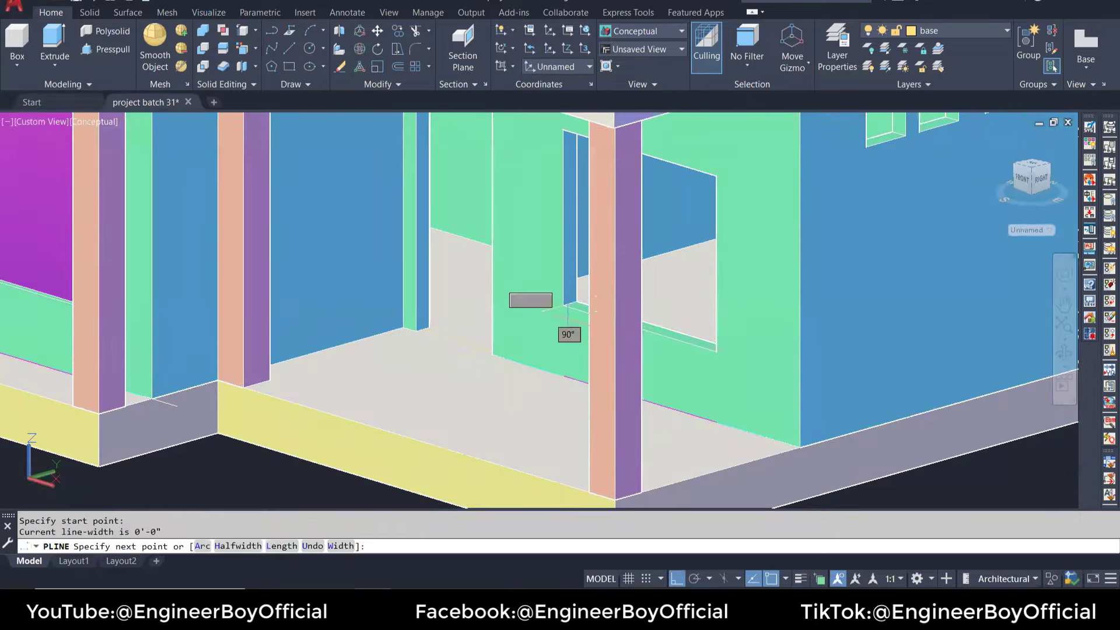
pyautogui.scroll(3, 671, 344)
pyautogui.press('Return')
pyautogui.scroll(-5, 750, 357)
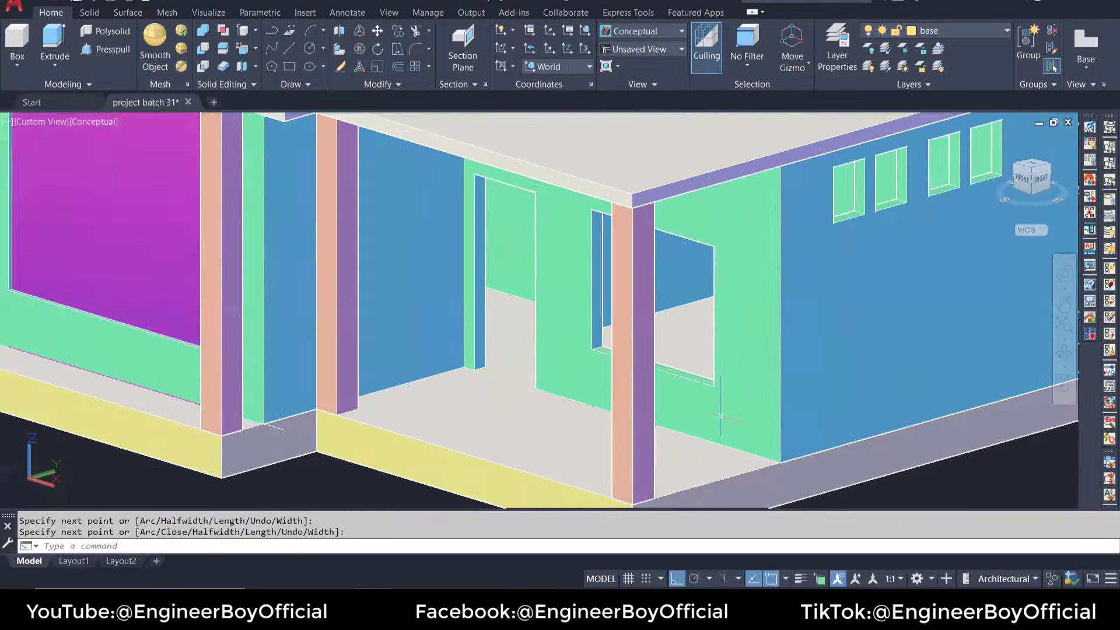
pyautogui.scroll(4, 484, 392)
pyautogui.scroll(4, 484, 393)
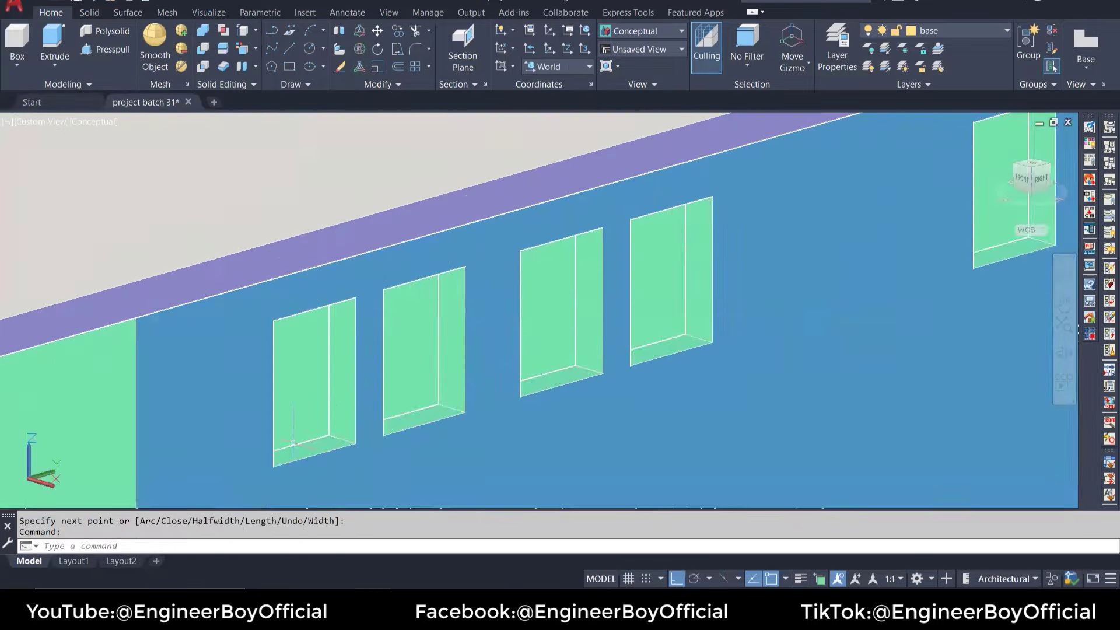
# Step: Draw a polyline along the window sill edge from its corner
pyautogui.press('Return')
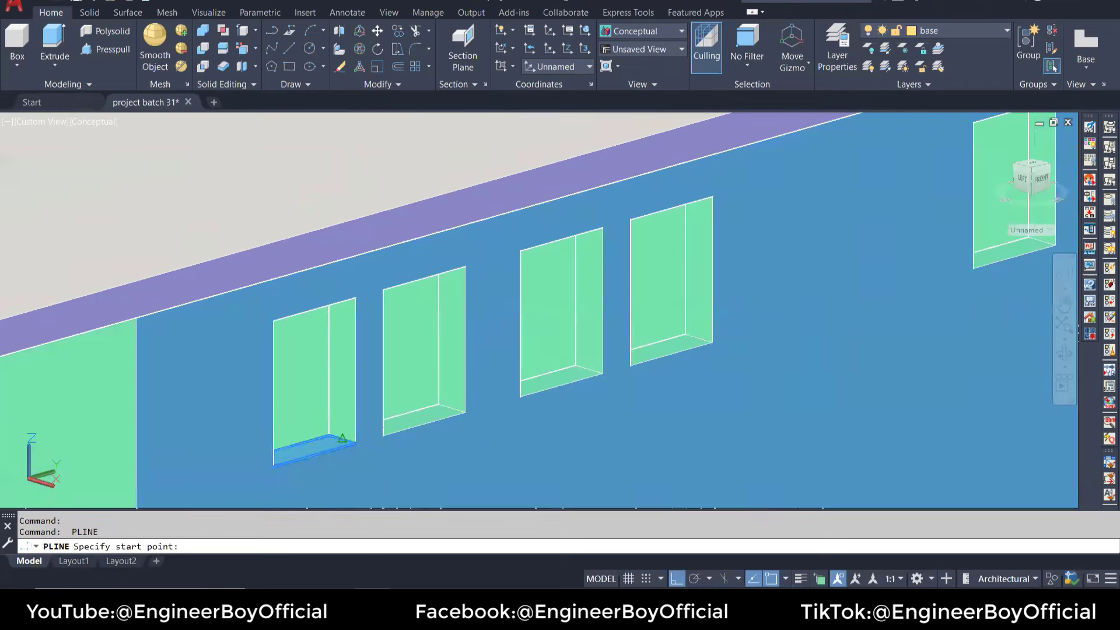
pyautogui.click(350, 444)
pyautogui.click(257, 463)
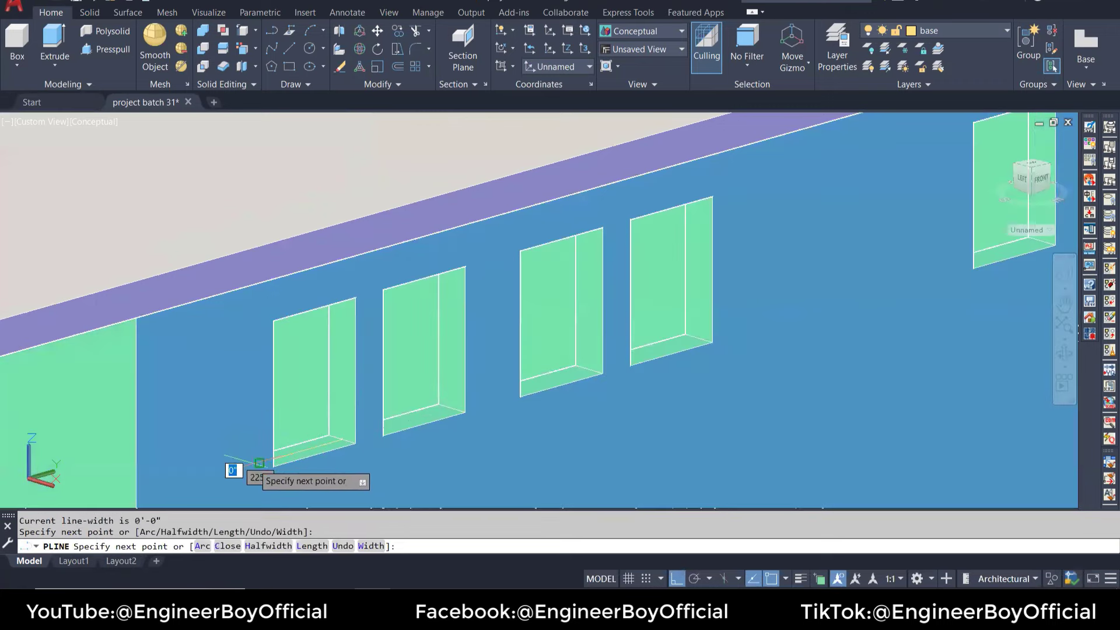
pyautogui.press('Return')
pyautogui.scroll(-5, 450, 383)
pyautogui.scroll(3, 450, 383)
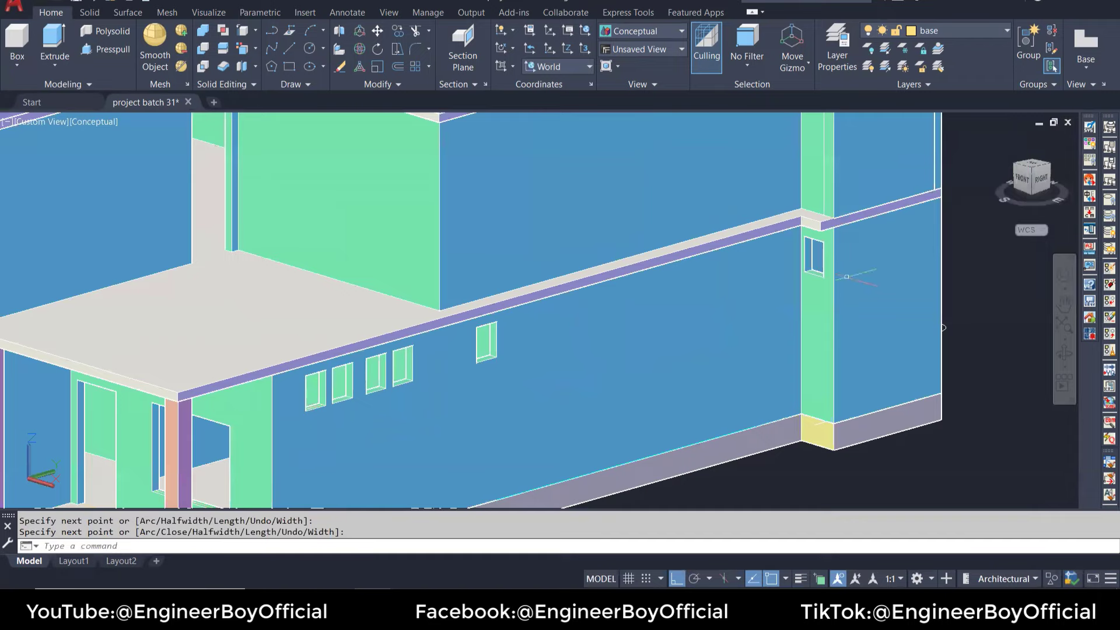
pyautogui.scroll(5, 846, 277)
# Step: Abandon the polyline at the small window's corner and reset the UCS to World
pyautogui.press('Return')
pyautogui.click(672, 379)
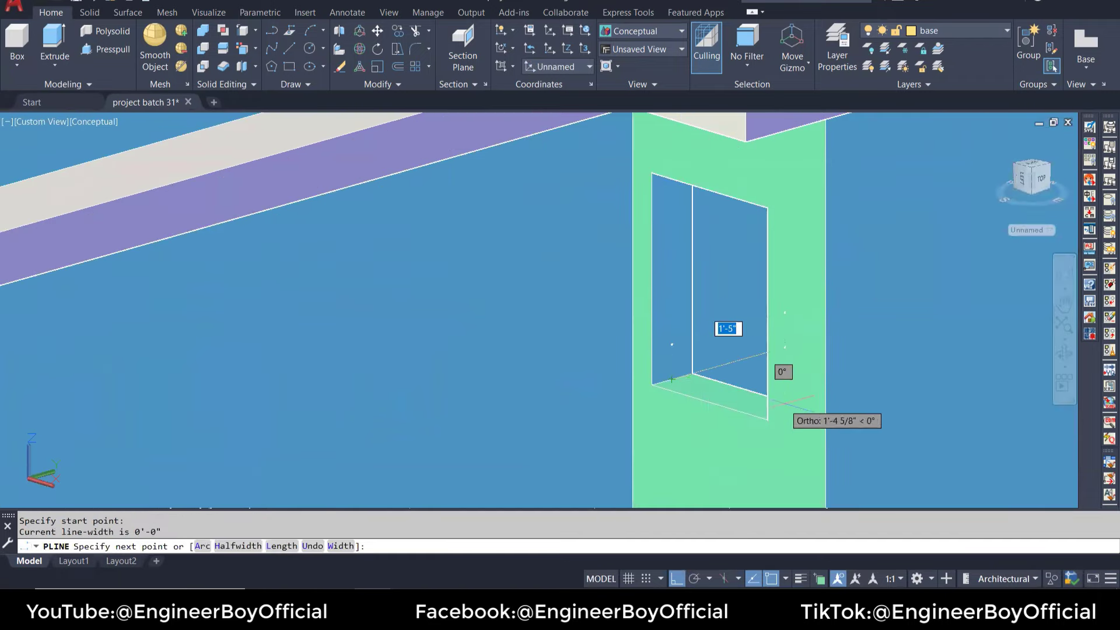
pyautogui.press('Escape')
pyautogui.press('Escape')
pyautogui.write('ucs')
pyautogui.press('Return')
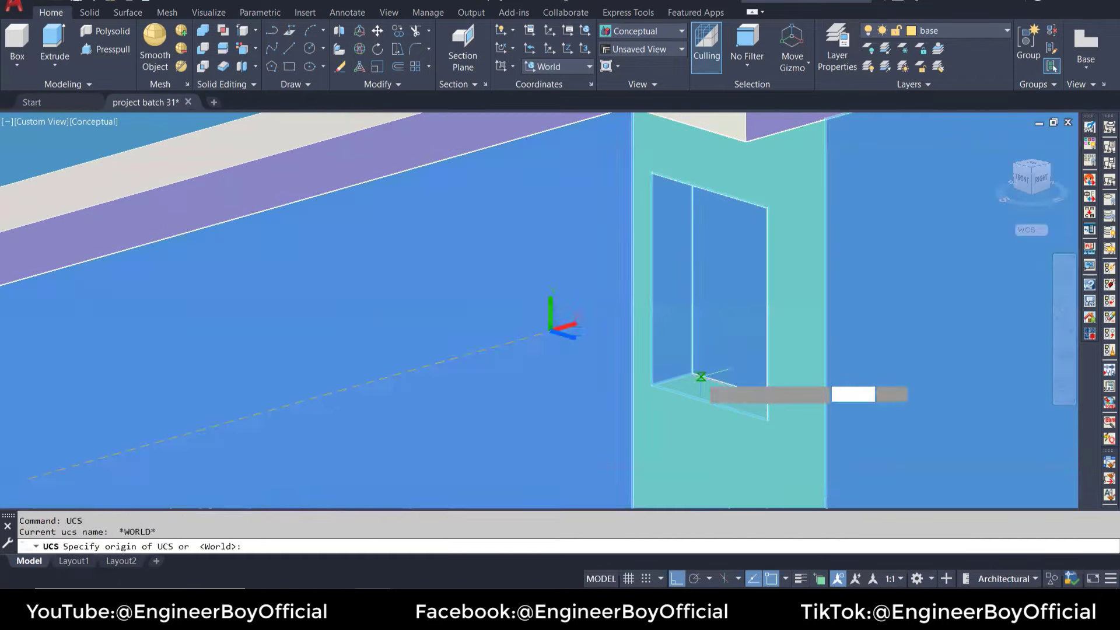
pyautogui.press('Return')
# Step: Start another line at the window sill corner, then cancel it
pyautogui.write('l')
pyautogui.press('Return')
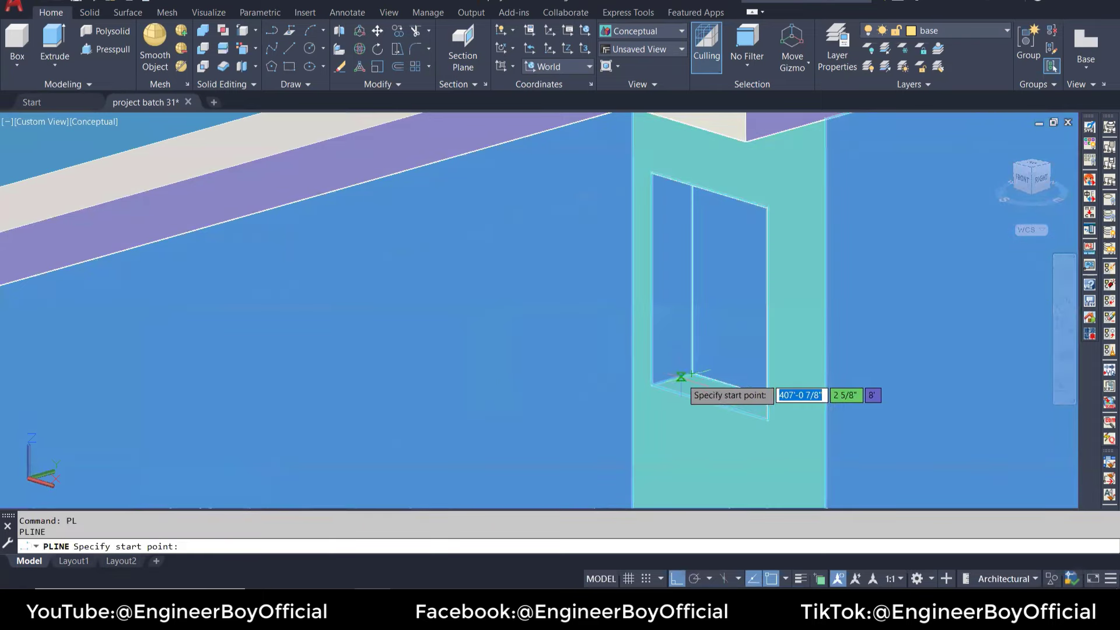
pyautogui.click(681, 376)
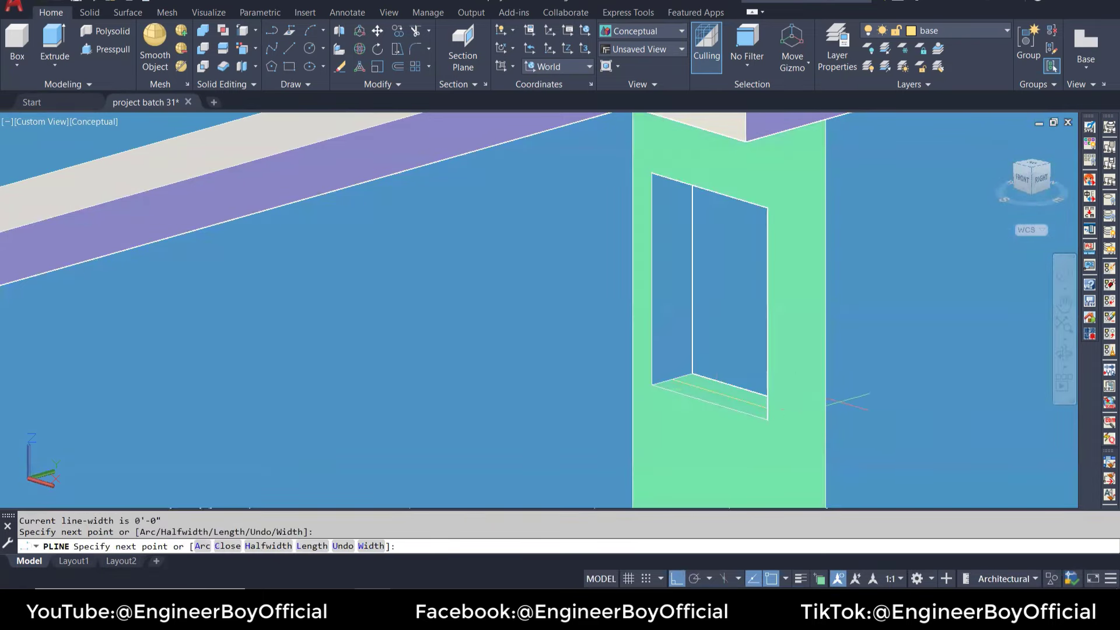
pyautogui.press('Escape')
pyautogui.scroll(-3, 330, 253)
pyautogui.press('Escape')
pyautogui.scroll(-5, 330, 253)
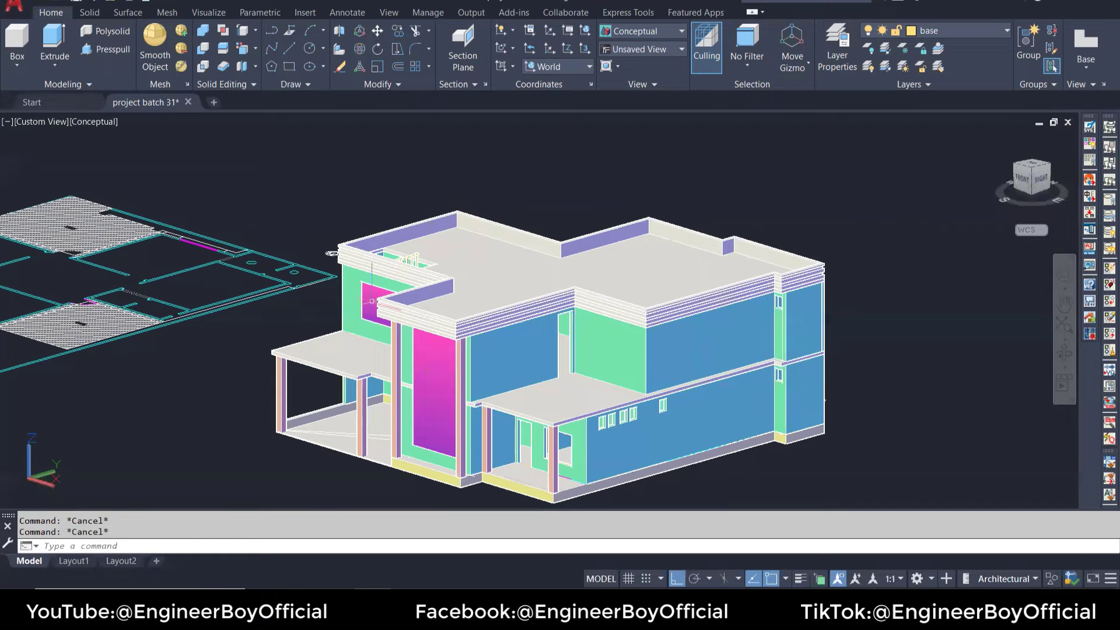
# Step: Zoom in and start Match Properties, picking a source object near the column window
pyautogui.scroll(2, 372, 301)
pyautogui.scroll(3, 376, 304)
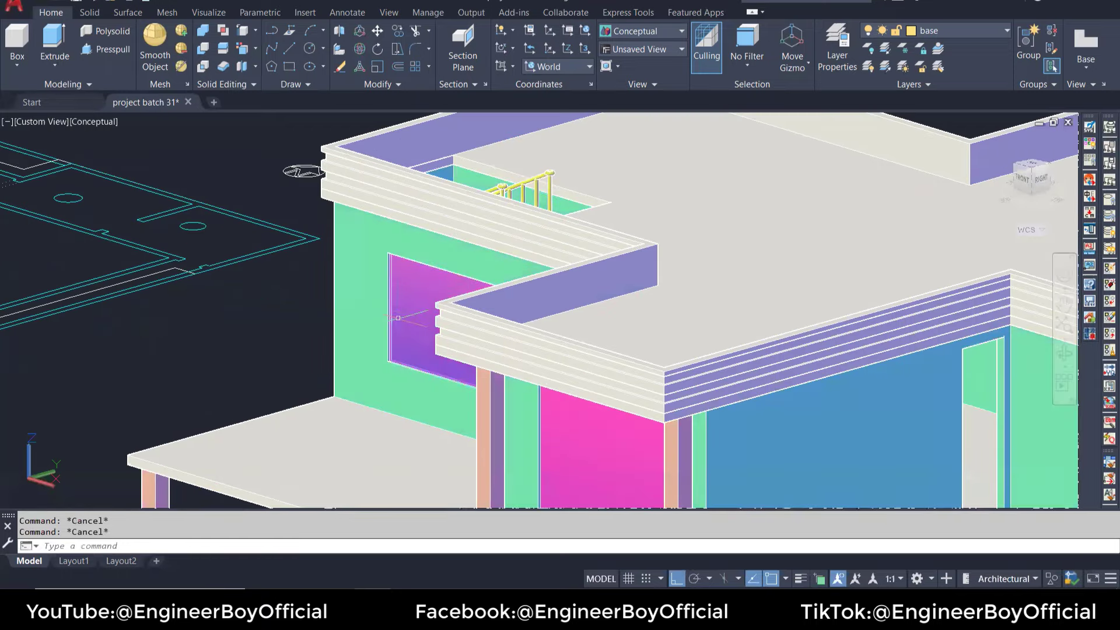
pyautogui.write('a')
pyautogui.press('Return')
pyautogui.click(406, 320)
# Step: Zoom around the column window, then cancel matching and clear the selection
pyautogui.scroll(-5, 408, 309)
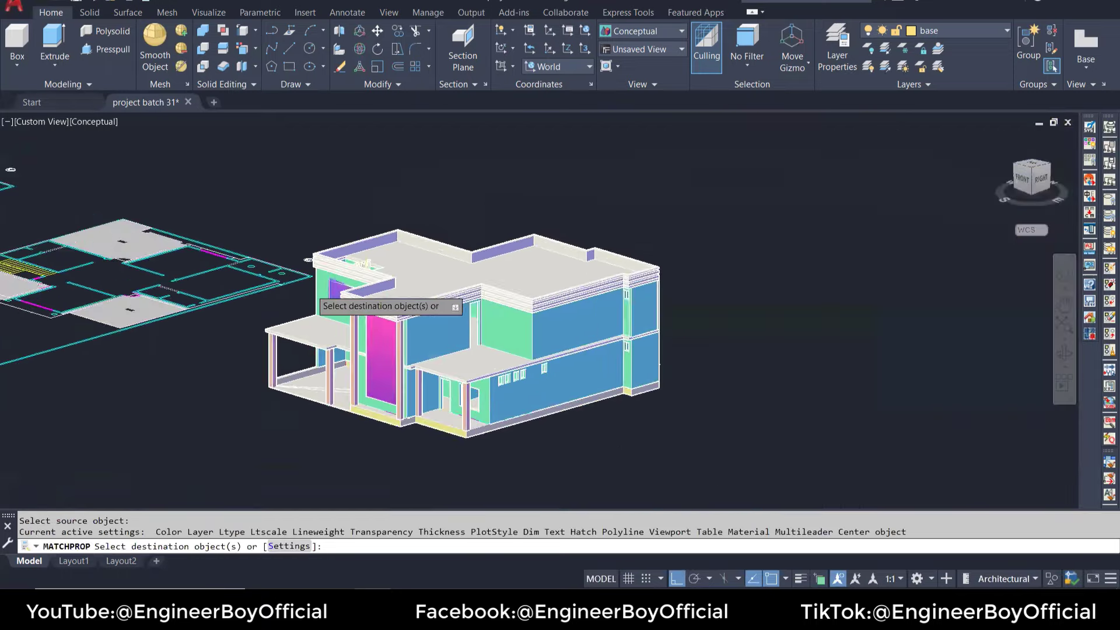
pyautogui.scroll(-2, 537, 329)
pyautogui.scroll(3, 461, 345)
pyautogui.scroll(3, 456, 350)
pyautogui.scroll(2, 464, 352)
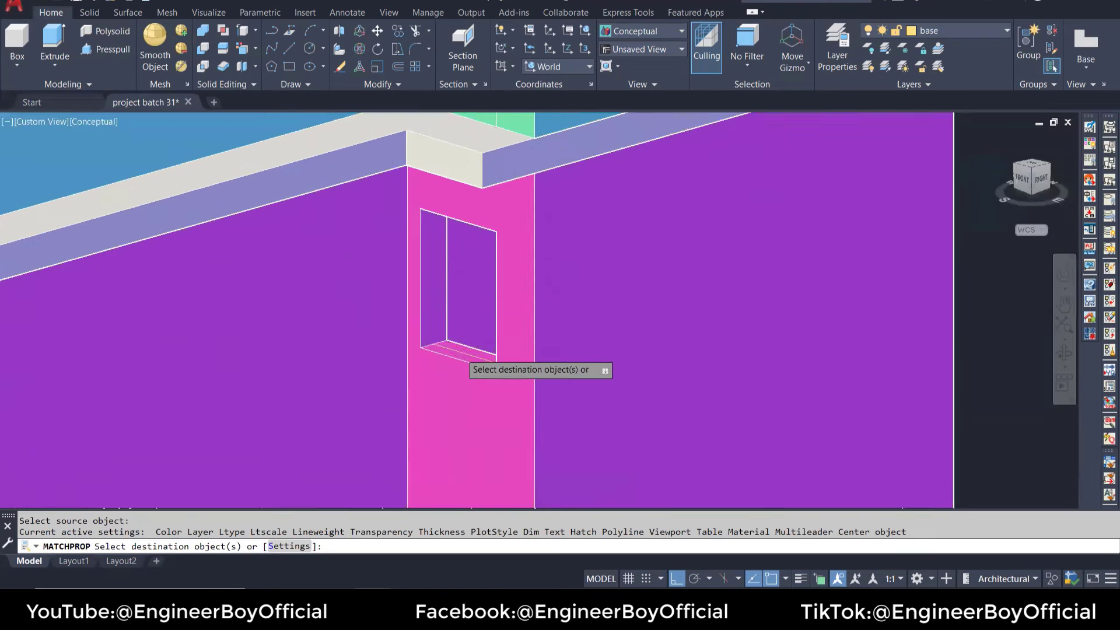
pyautogui.scroll(2, 467, 351)
pyautogui.scroll(-6, 472, 352)
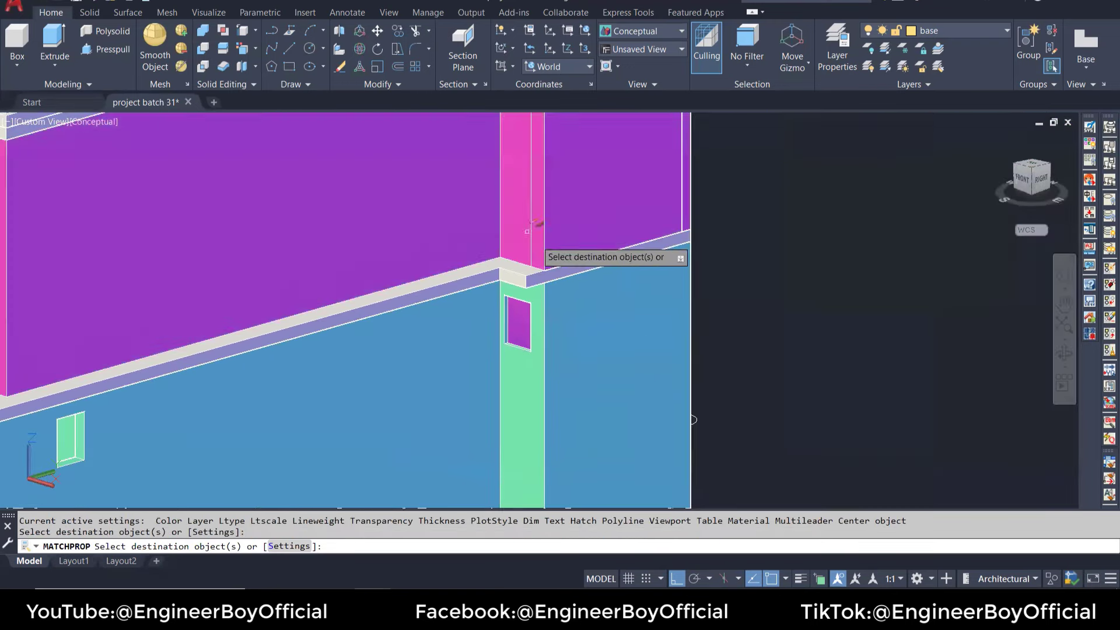
pyautogui.press('Escape')
pyautogui.press('Escape')
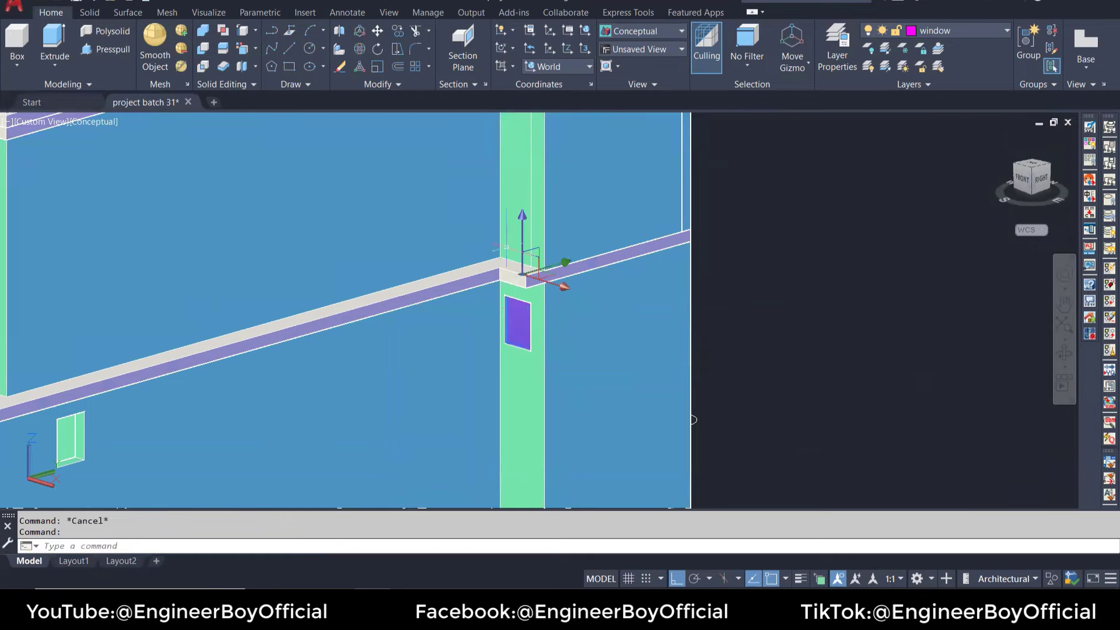
pyautogui.scroll(3, 517, 303)
pyautogui.press('Escape')
# Step: Switch to 2D Wireframe and begin measuring from the box corner, then cancel
pyautogui.click(97, 125)
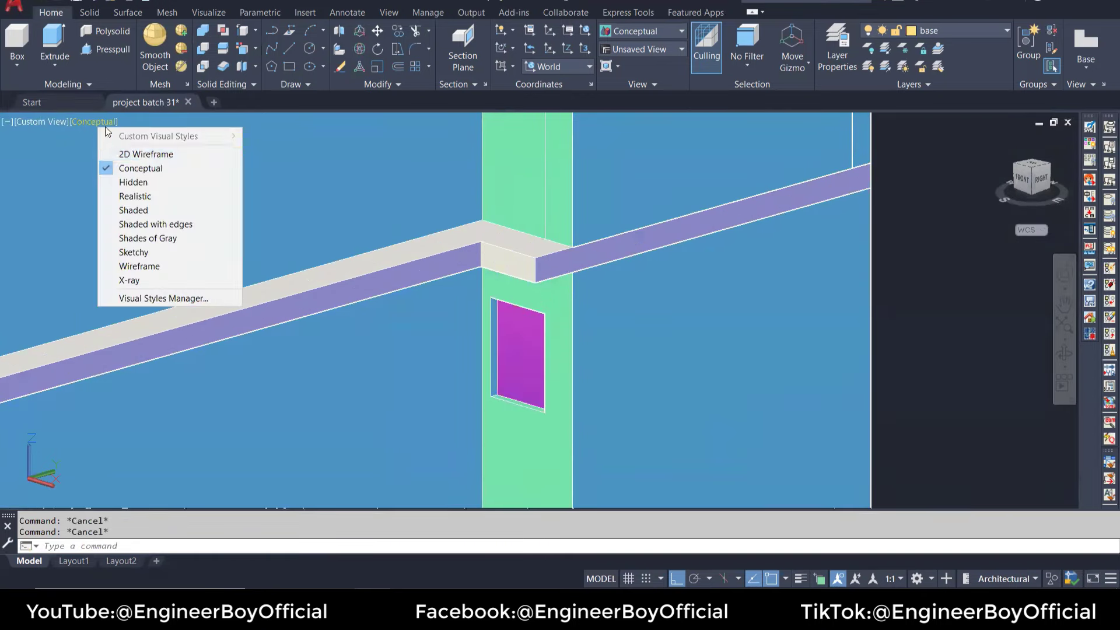
pyautogui.click(146, 154)
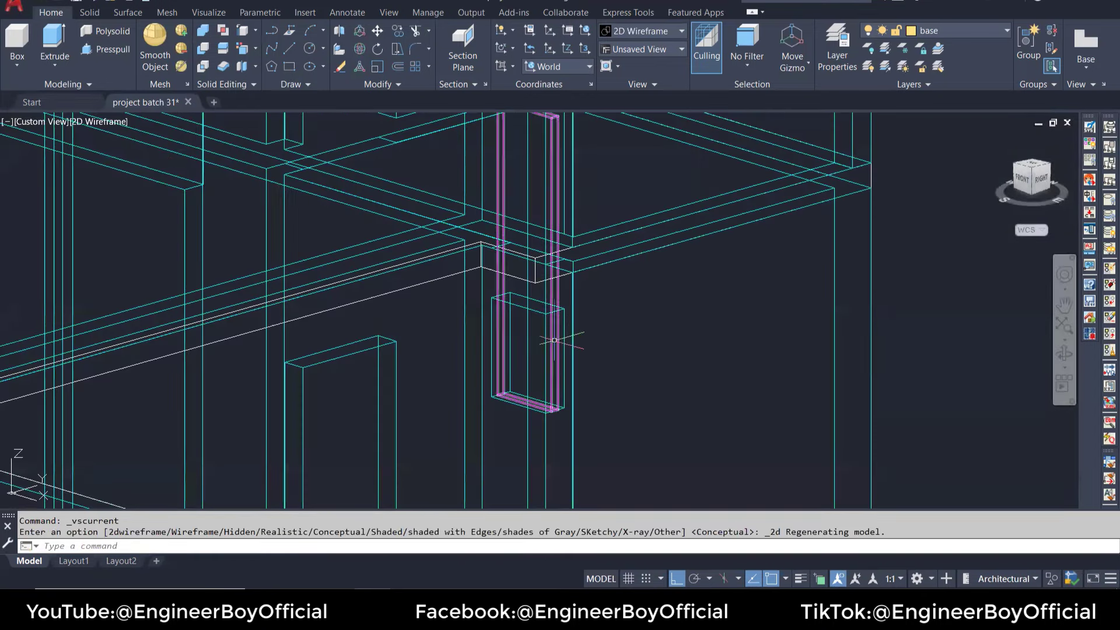
pyautogui.scroll(2, 541, 340)
pyautogui.write('d')
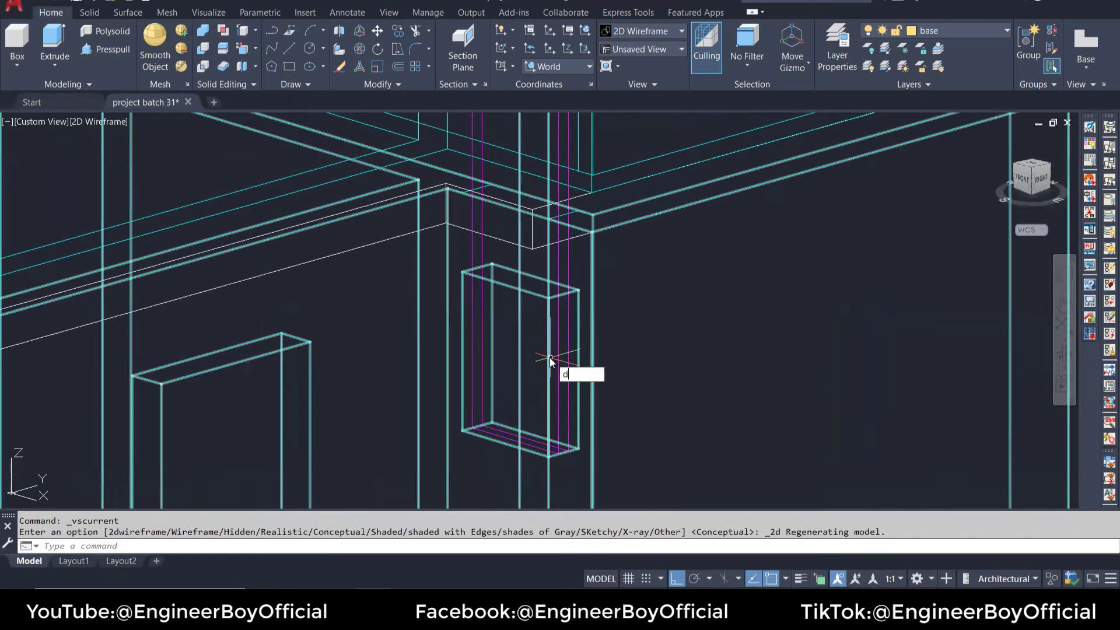
pyautogui.write('i')
pyautogui.press('Return')
pyautogui.click(578, 448)
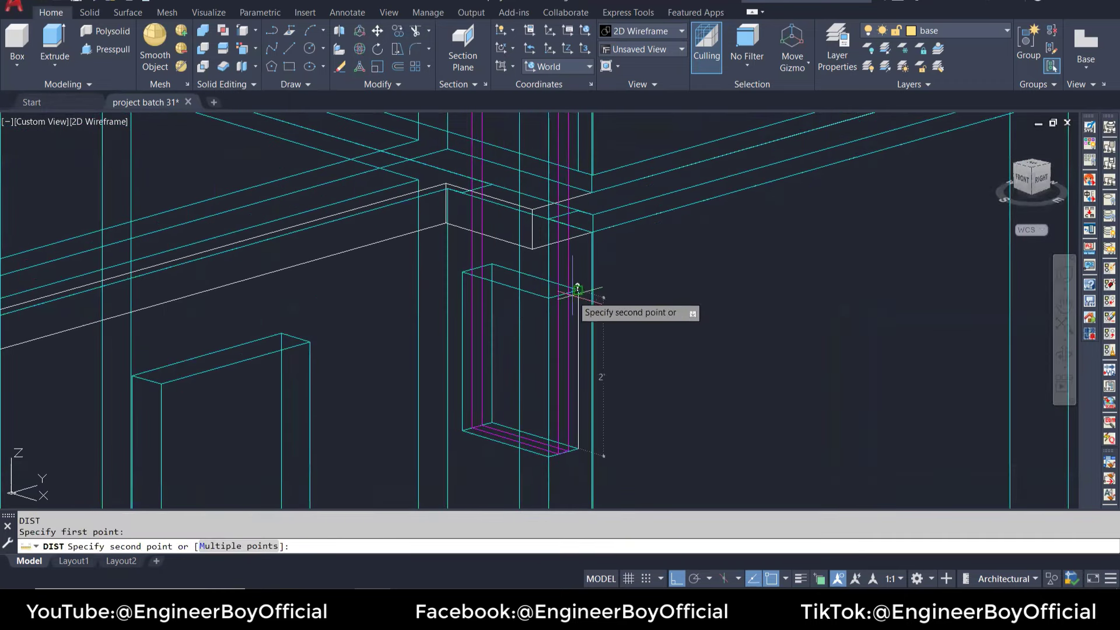
pyautogui.press('Escape')
# Step: Give the small window frame polyline a thickness of 24 (2') in Properties
pyautogui.click(572, 249)
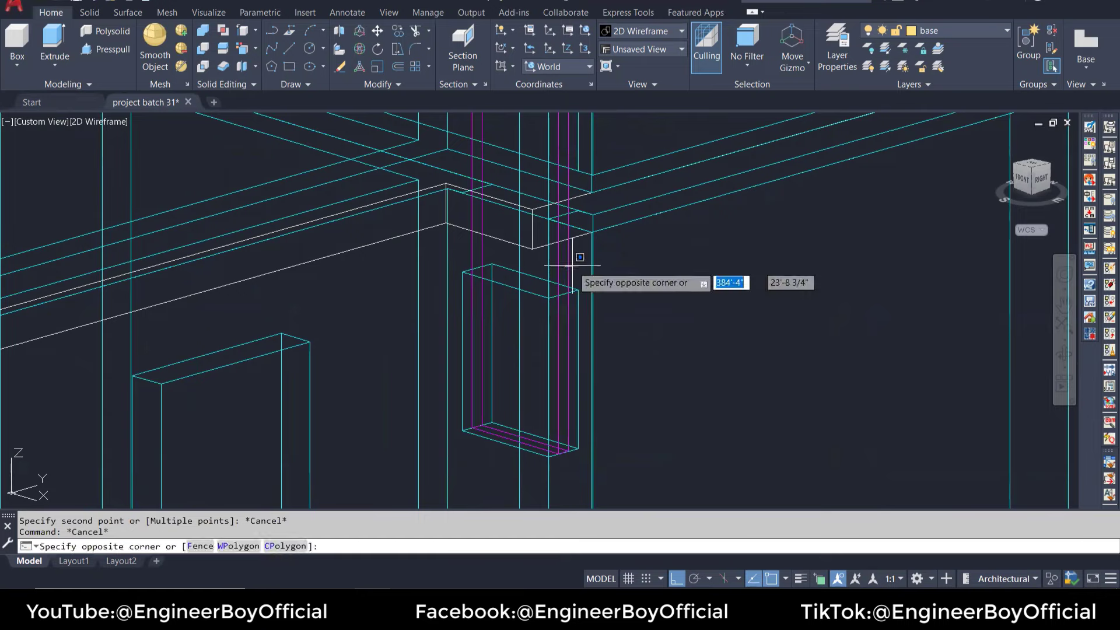
pyautogui.press('Escape')
pyautogui.click(574, 249)
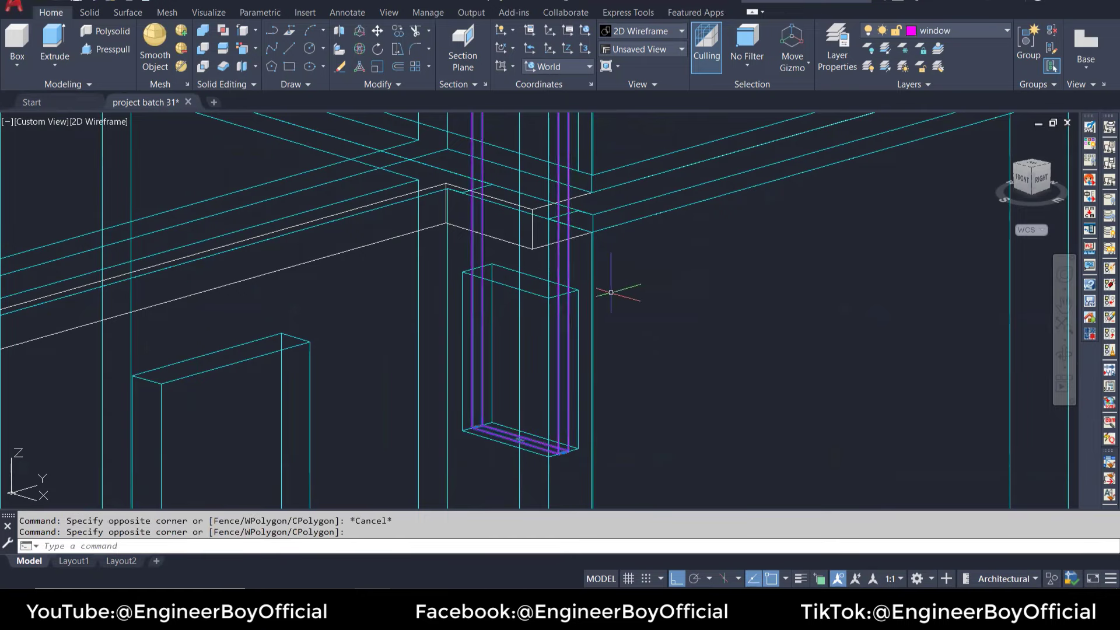
pyautogui.hotkey('ctrl', '1')
pyautogui.click(137, 196)
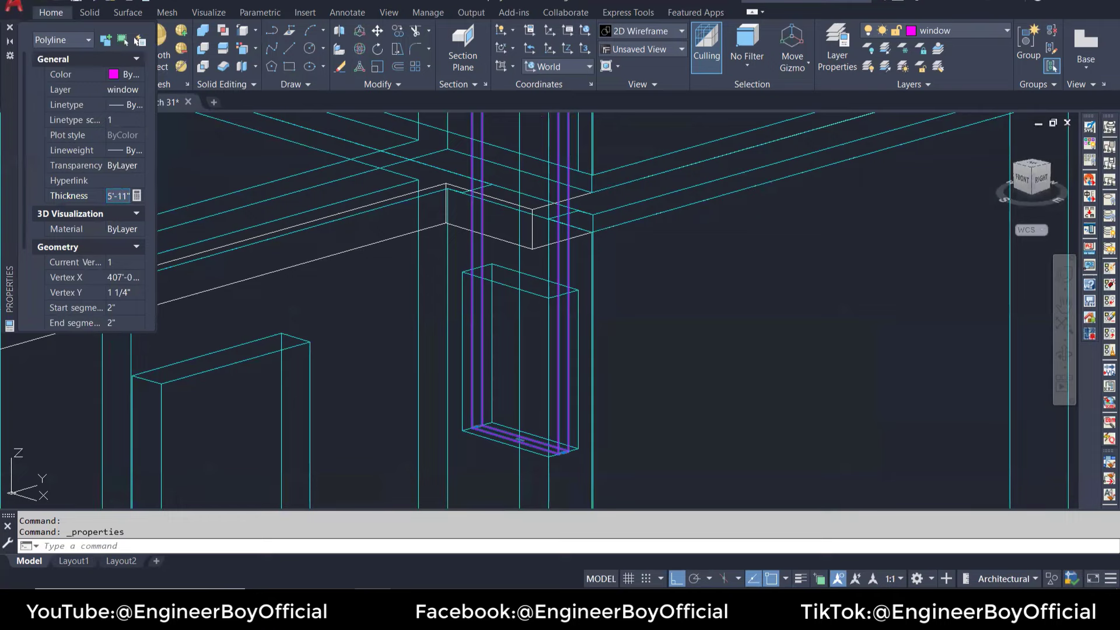
pyautogui.write('24')
pyautogui.press('Return')
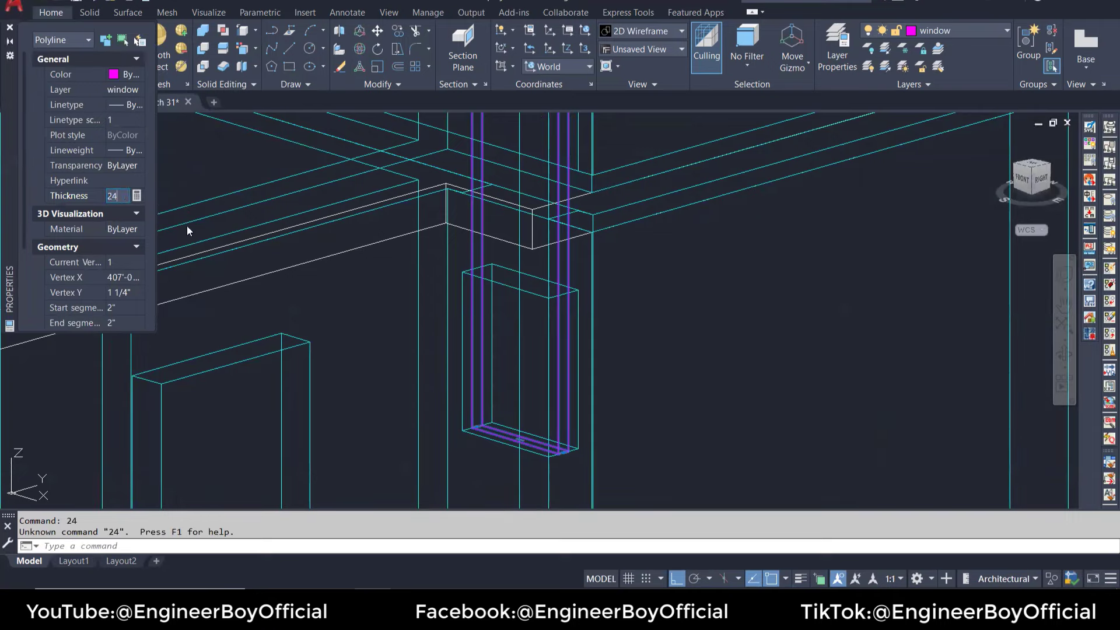
pyautogui.press('Return')
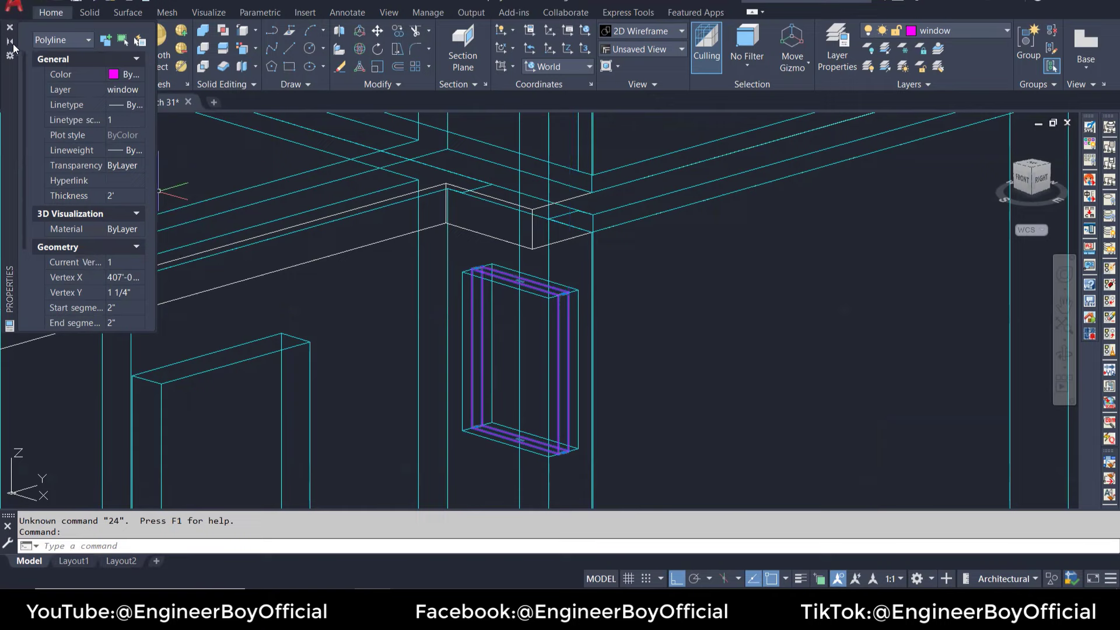
pyautogui.press('Escape')
pyautogui.press('Escape')
pyautogui.scroll(-5, 600, 316)
# Step: Match the other small window box to the thickened window's properties
pyautogui.write('a')
pyautogui.press('Return')
pyautogui.scroll(8, 677, 268)
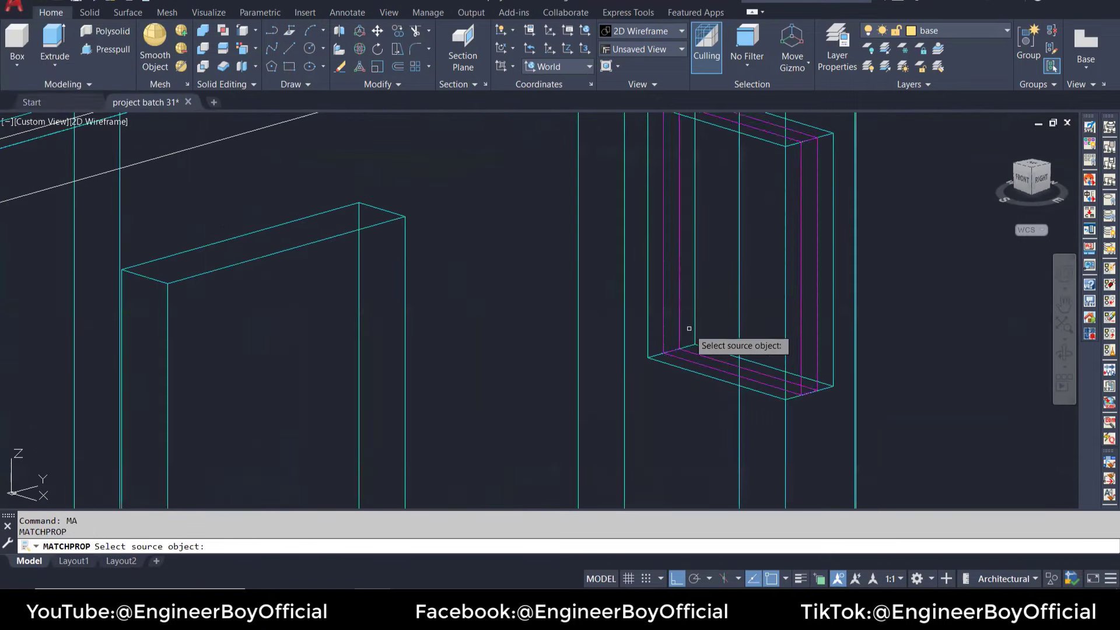
pyautogui.click(695, 355)
pyautogui.click(695, 359)
pyautogui.scroll(-8, 771, 310)
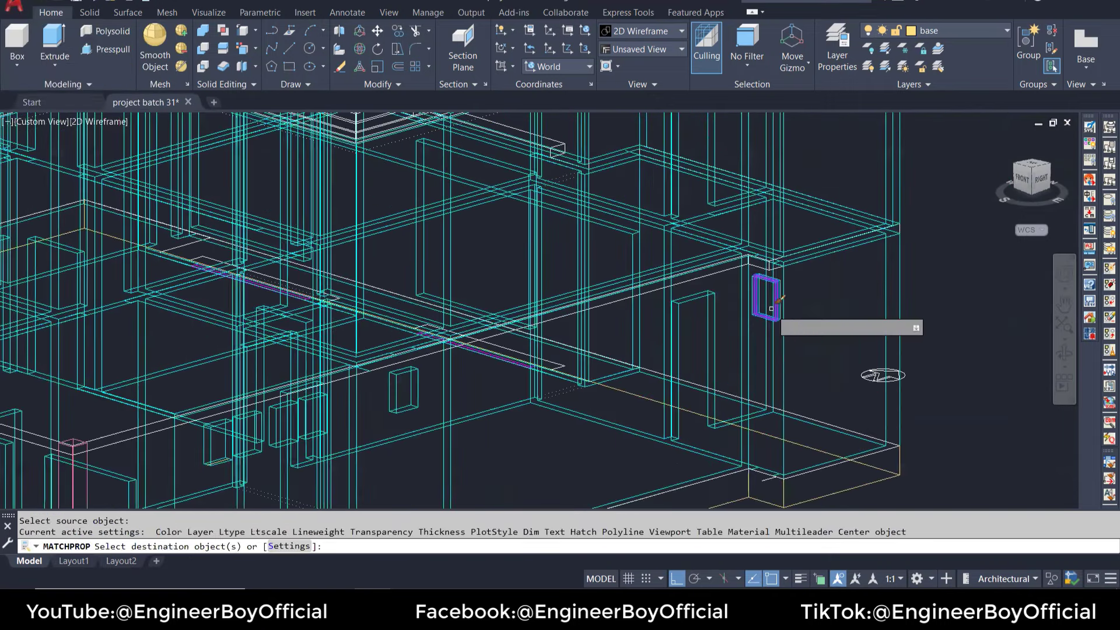
pyautogui.moveTo(206, 479); pyautogui.dragTo(418, 415, button='middle')
pyautogui.scroll(10, 423, 408)
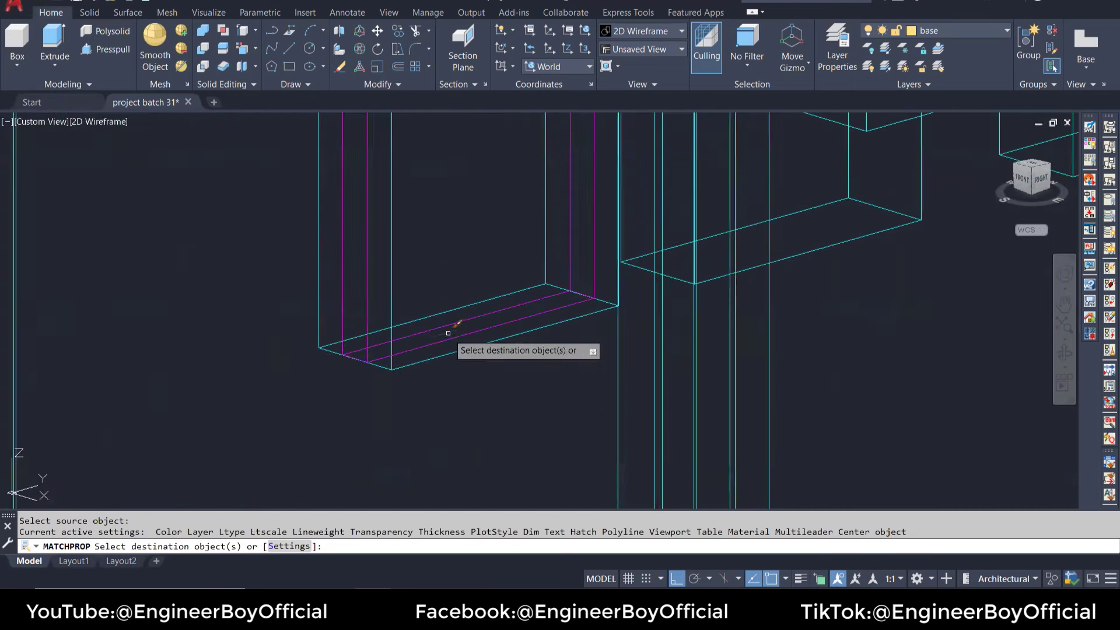
pyautogui.click(441, 342)
pyautogui.press('Escape')
pyautogui.write('c')
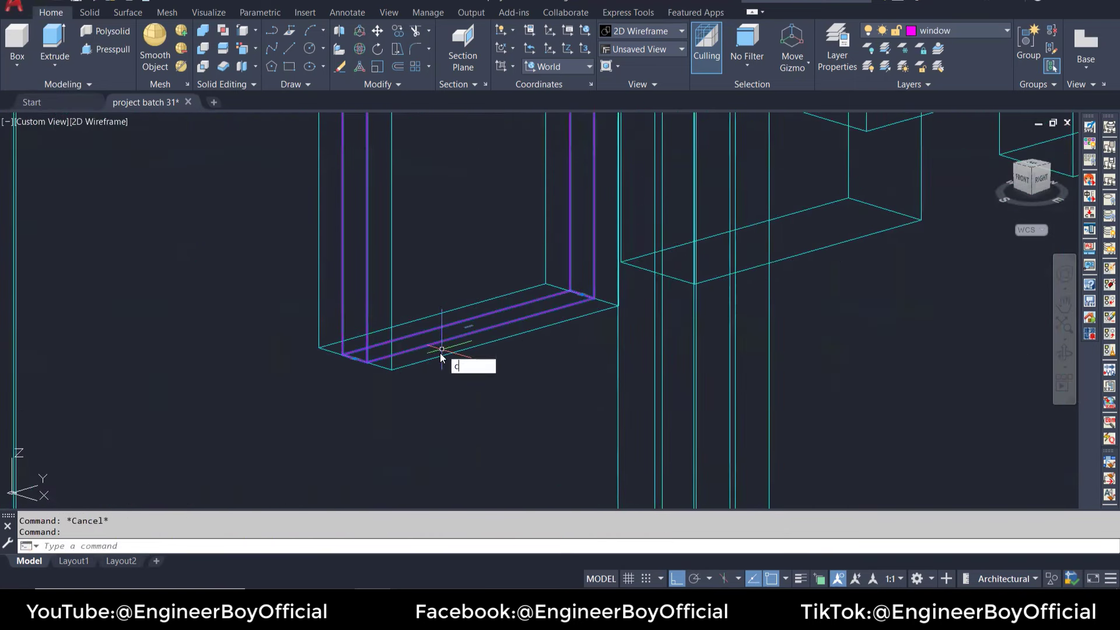
# Step: Copy the window frame into four more positions along the wall
pyautogui.write('o')
pyautogui.press('Return')
pyautogui.click(392, 369)
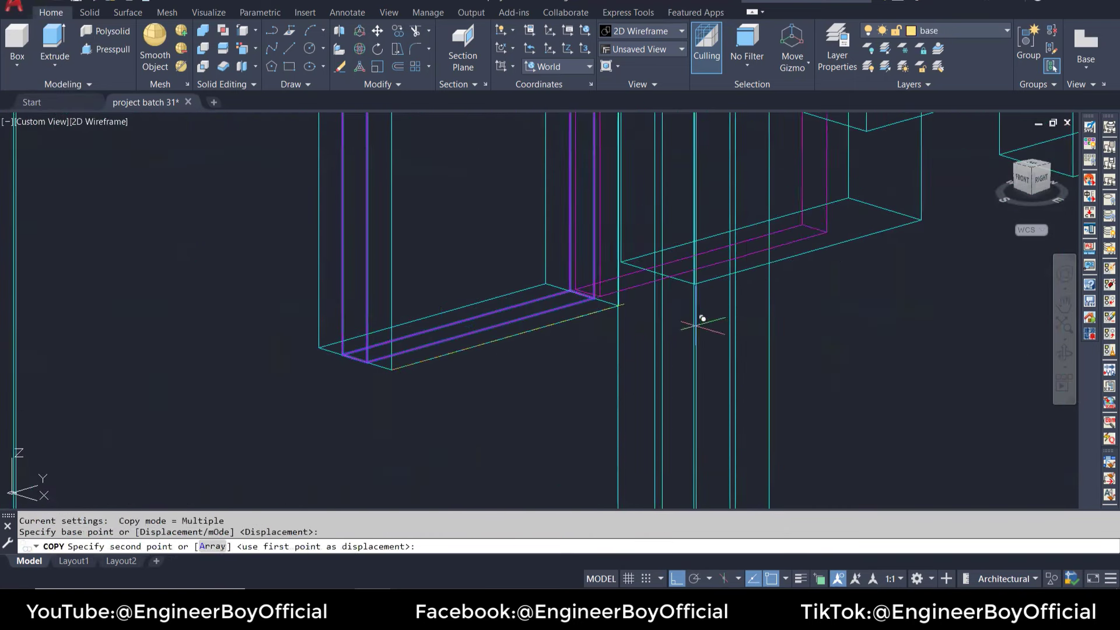
pyautogui.click(698, 284)
pyautogui.scroll(-7, 379, 377)
pyautogui.scroll(5, 502, 321)
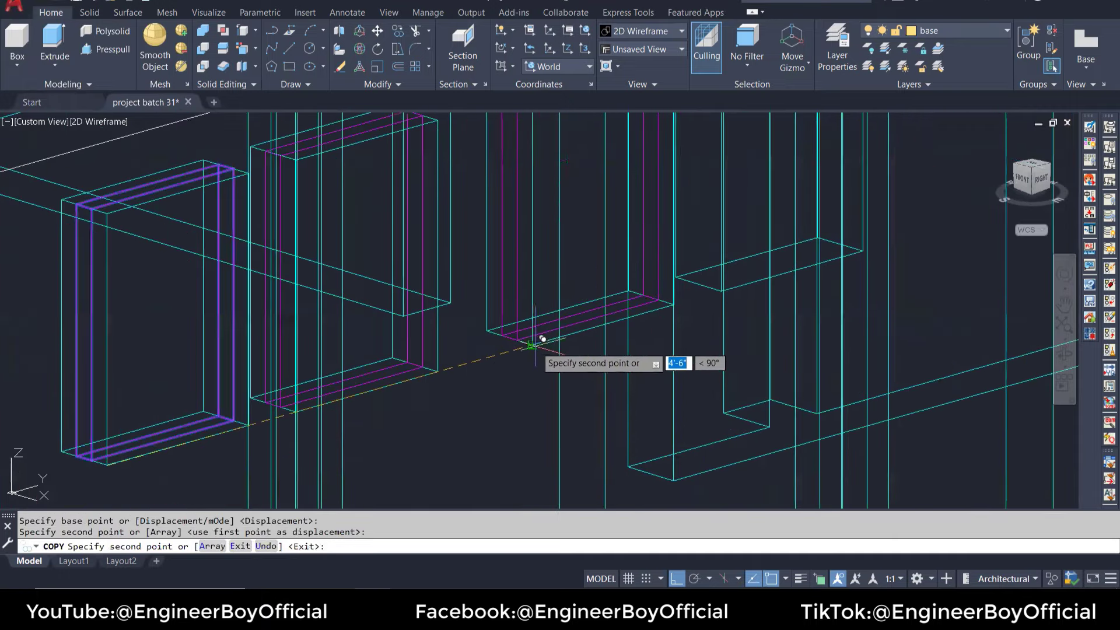
pyautogui.click(542, 338)
pyautogui.click(722, 285)
pyautogui.scroll(-4, 470, 378)
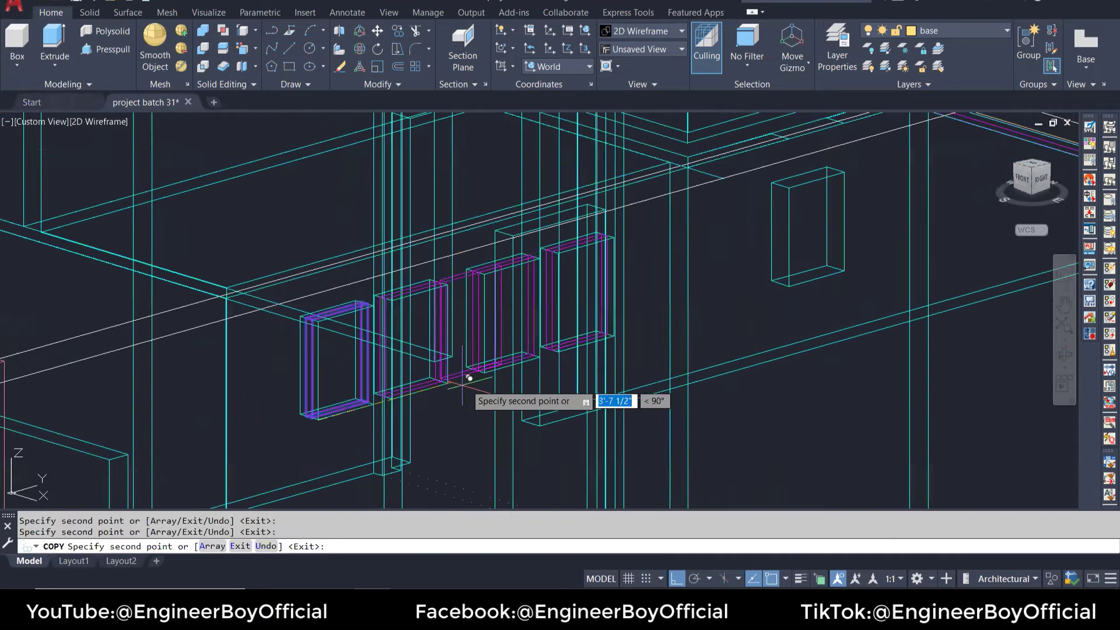
pyautogui.click(755, 313)
pyautogui.scroll(-4, 804, 346)
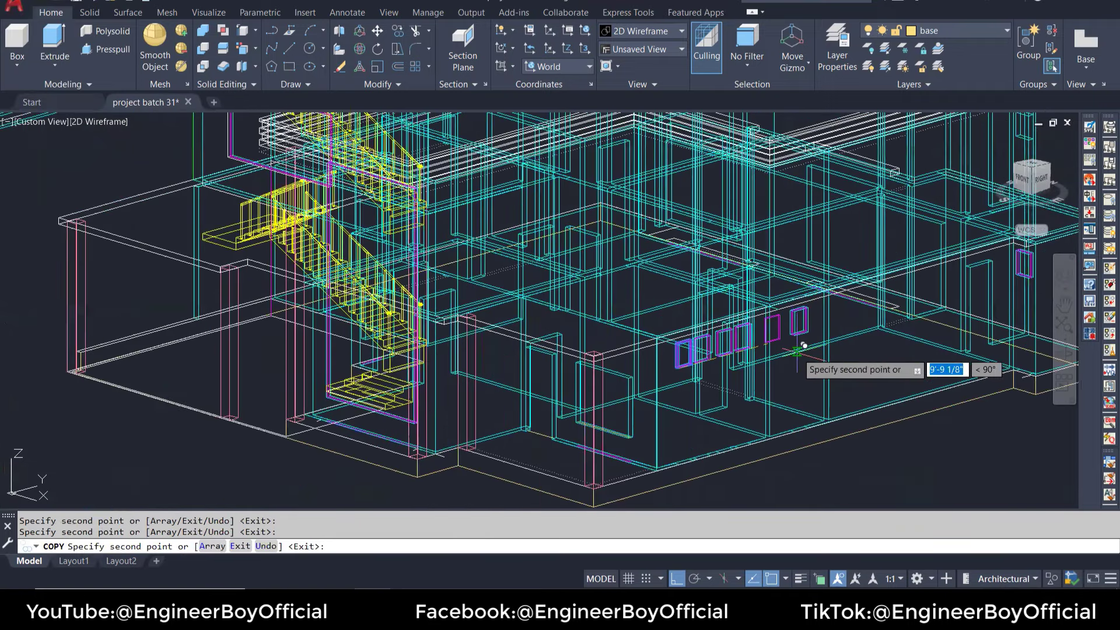
pyautogui.press('Escape')
pyautogui.press('Escape')
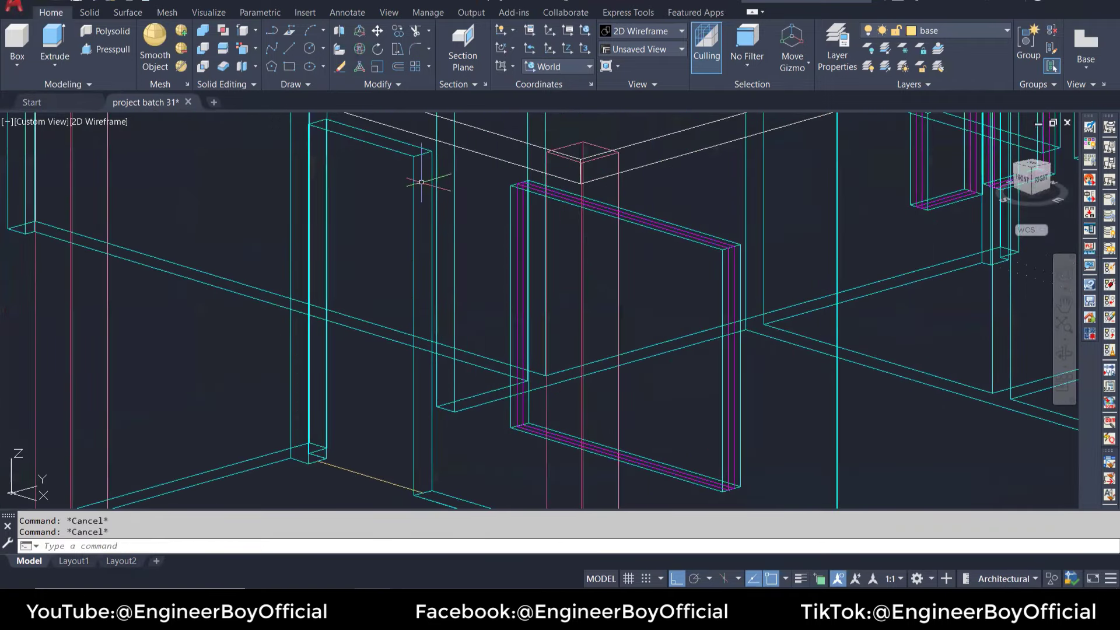
# Step: Try a distance measurement and a Match Properties pick near the lower wall, cancelling both
pyautogui.write('di')
pyautogui.press('Return')
pyautogui.click(439, 164)
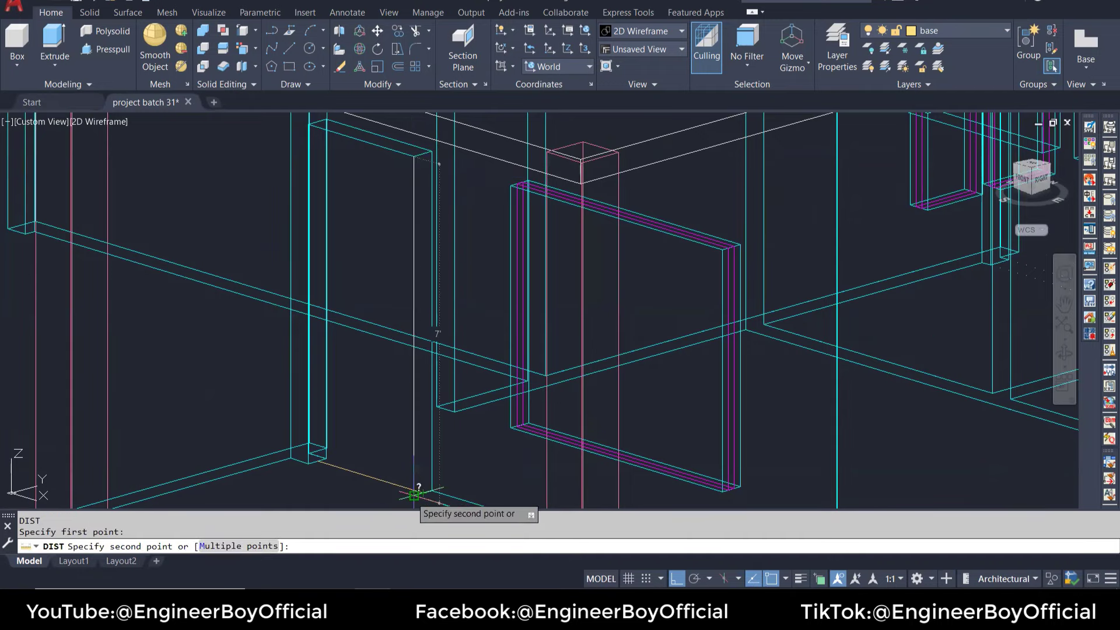
pyautogui.press('Escape')
pyautogui.press('Escape')
pyautogui.press('Escape')
pyautogui.moveTo(394, 451); pyautogui.dragTo(384, 392, button='middle')
pyautogui.write('m')
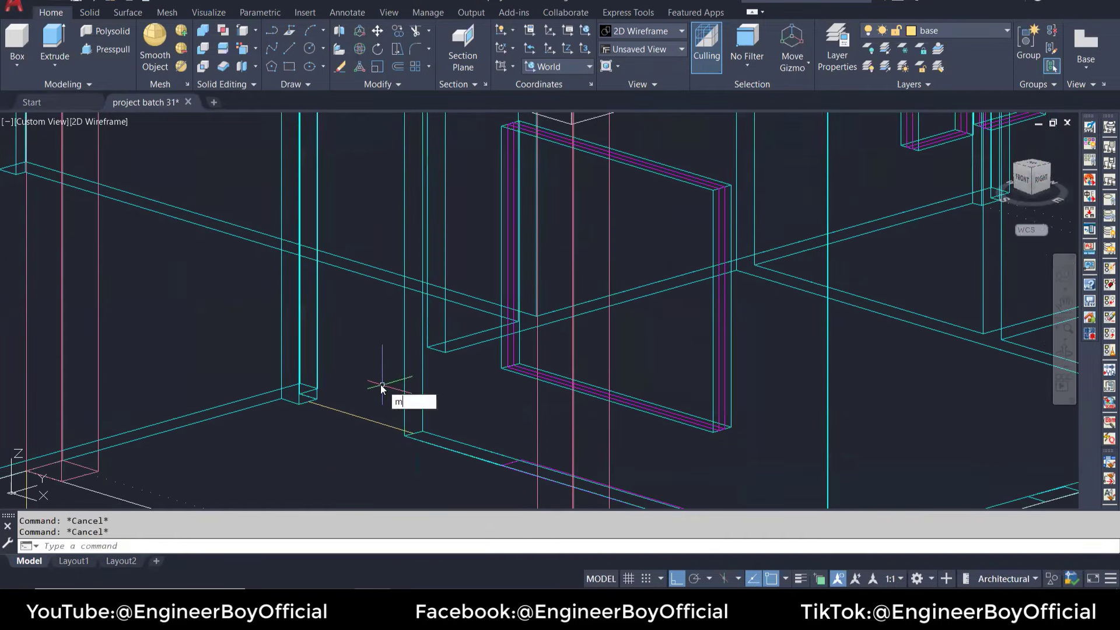
pyautogui.write('a')
pyautogui.press('Return')
pyautogui.click(510, 351)
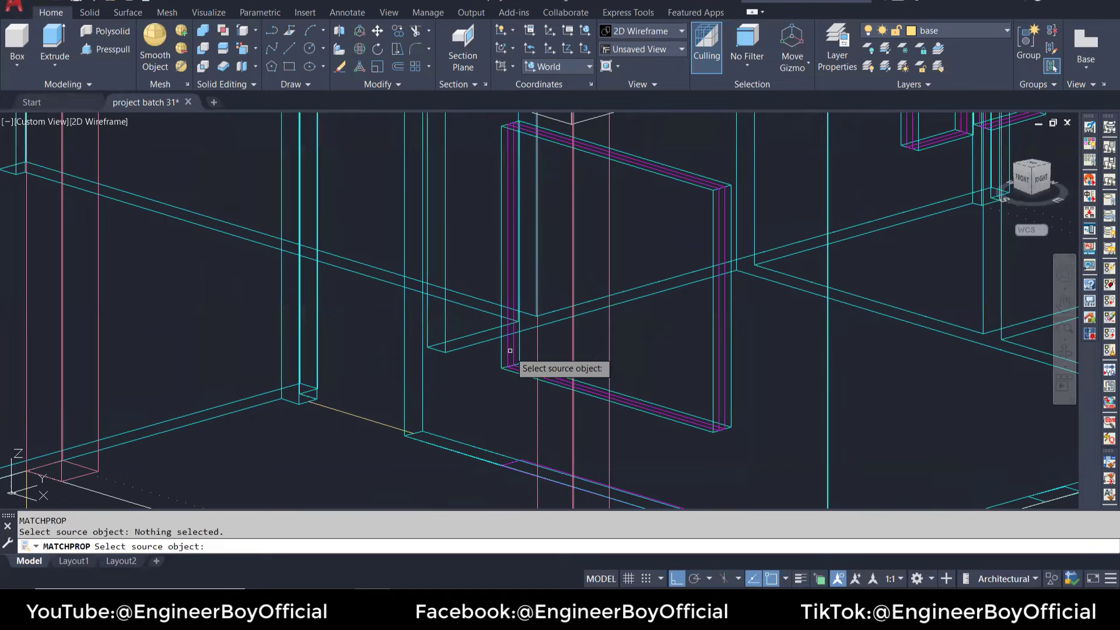
pyautogui.press('Escape')
pyautogui.click(384, 414)
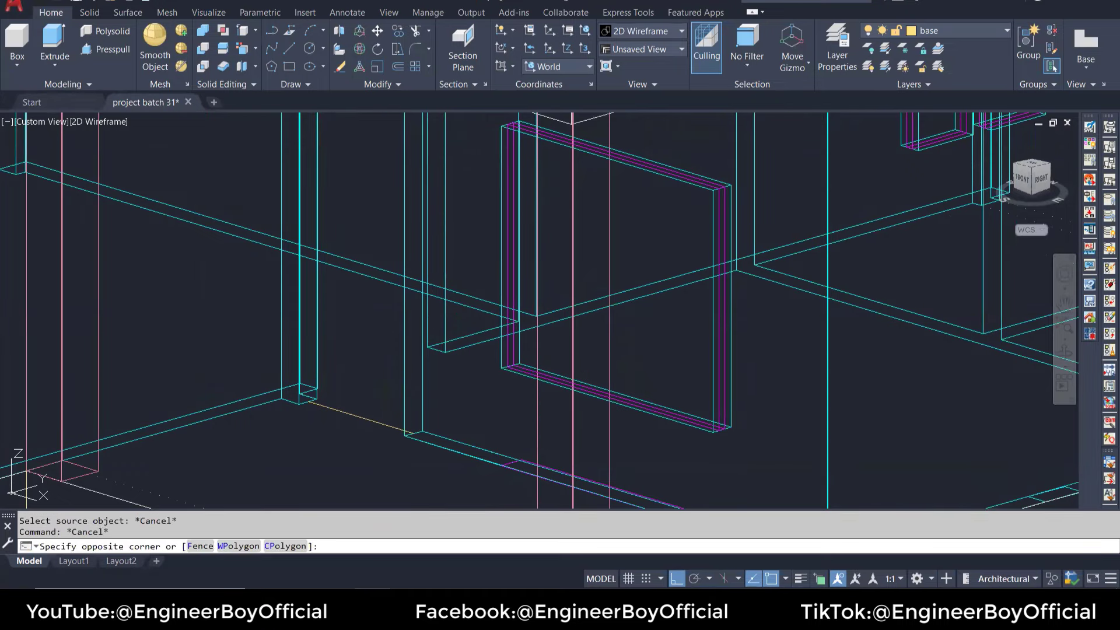
pyautogui.press('Escape')
# Step: Turn on the doors layer in the Layer list and set it as current
pyautogui.click(954, 33)
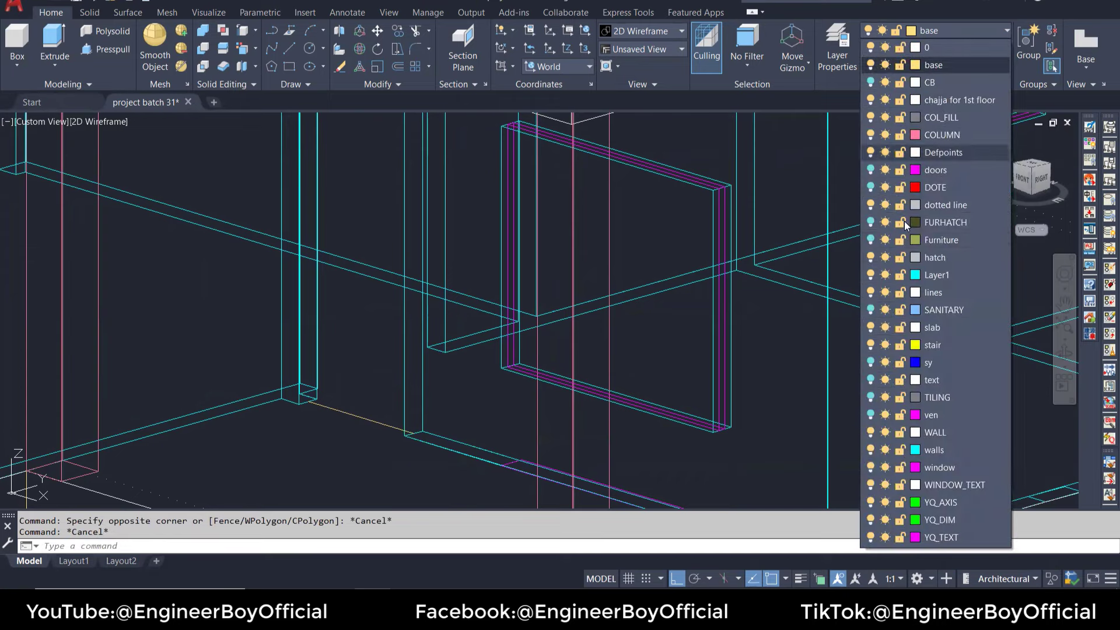
pyautogui.click(878, 143)
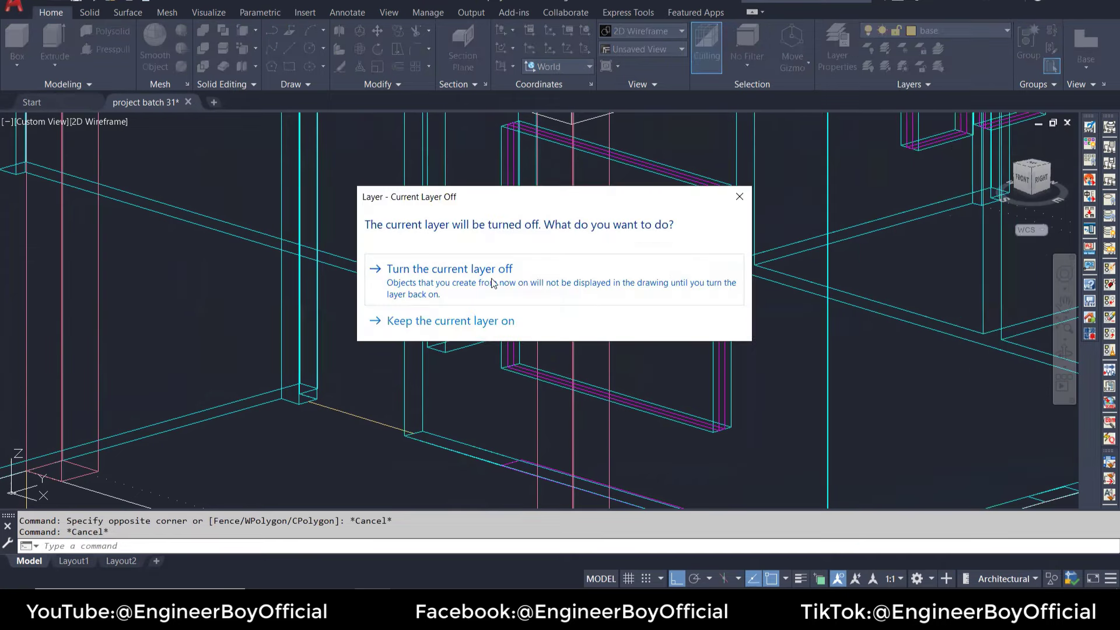
pyautogui.click(476, 322)
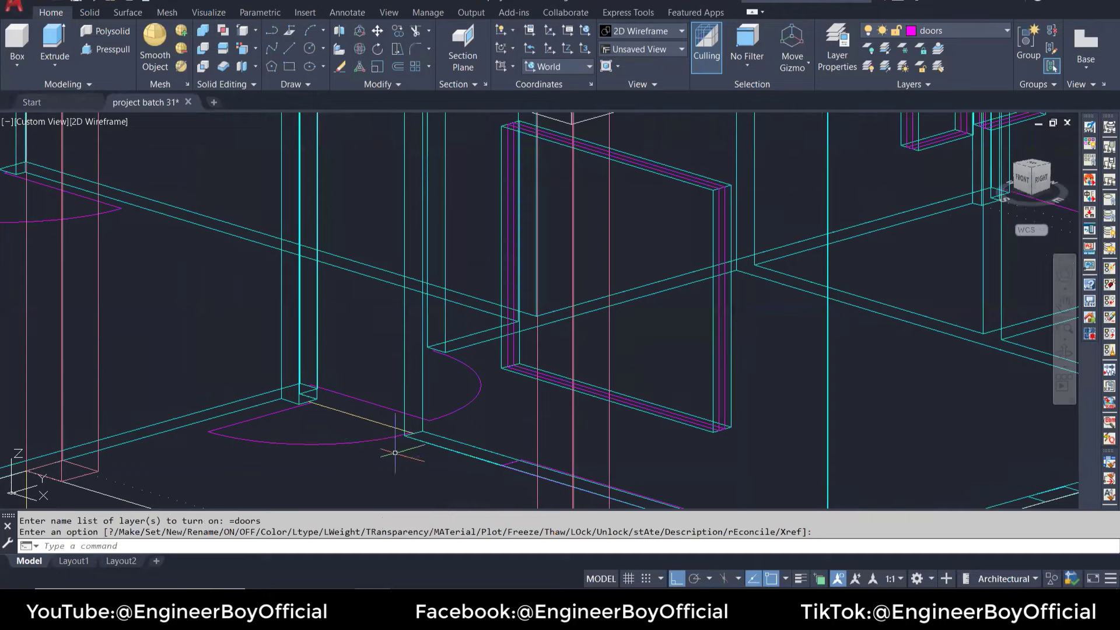
pyautogui.write('M')
pyautogui.press('Escape')
pyautogui.press('Escape')
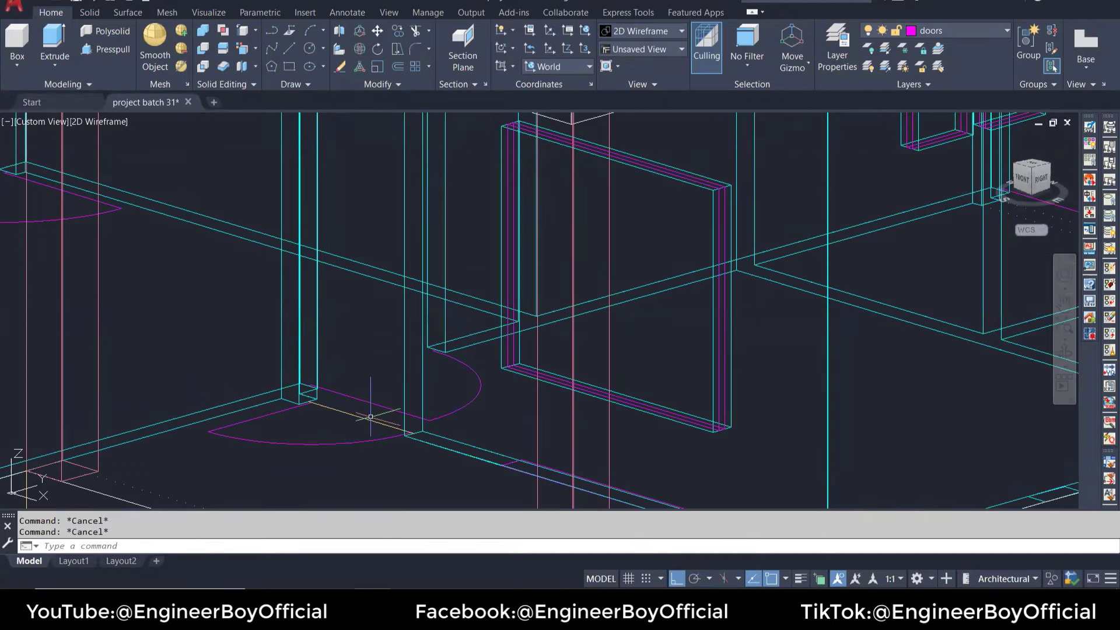
pyautogui.click(950, 37)
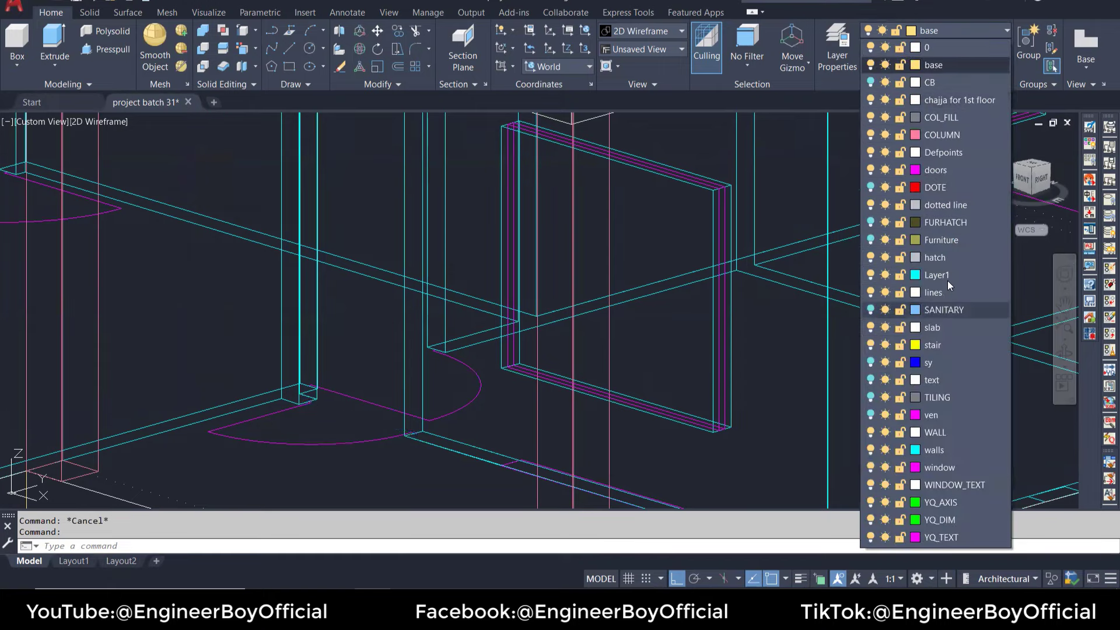
pyautogui.click(938, 170)
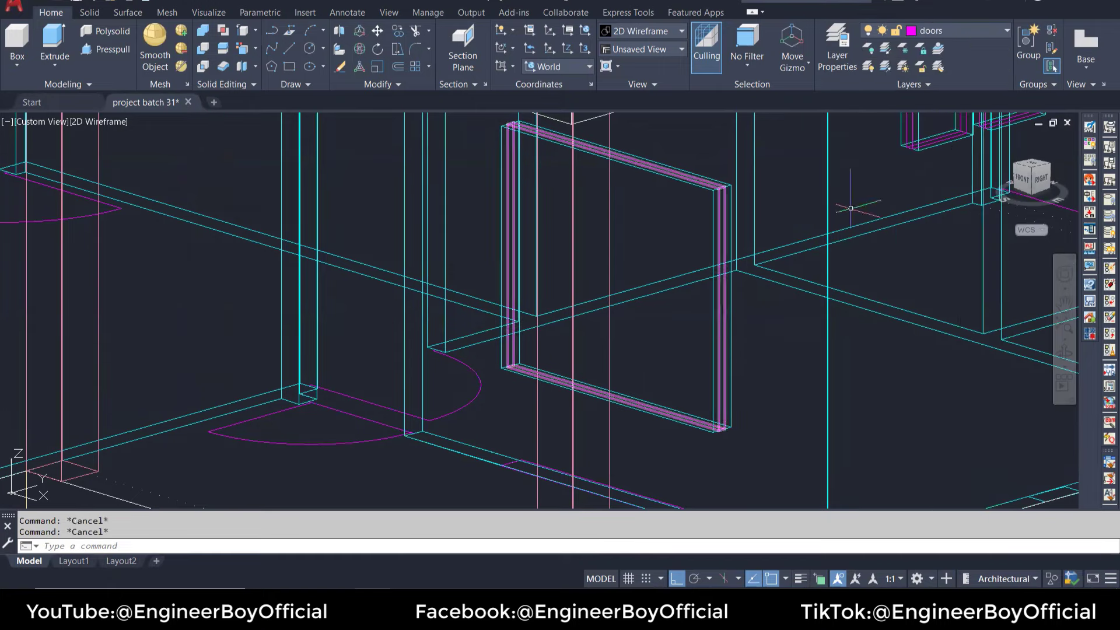
pyautogui.click(963, 33)
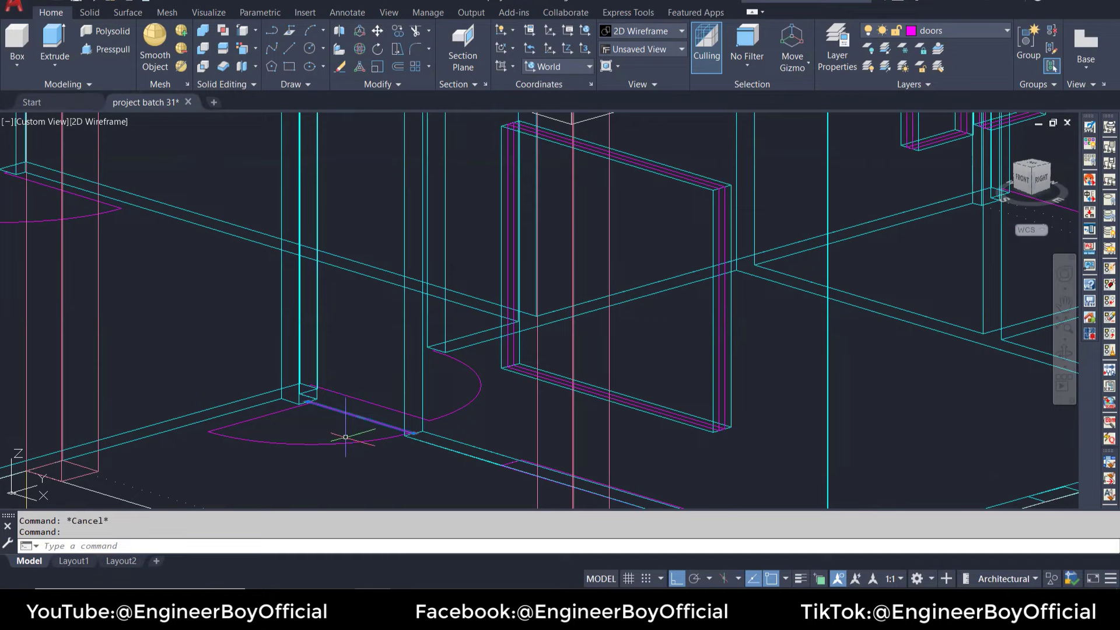
# Step: Set the selected threshold polyline's Thickness to 7' and Global width to 2" in Properties
pyautogui.hotkey('ctrl', '1')
pyautogui.click(130, 197)
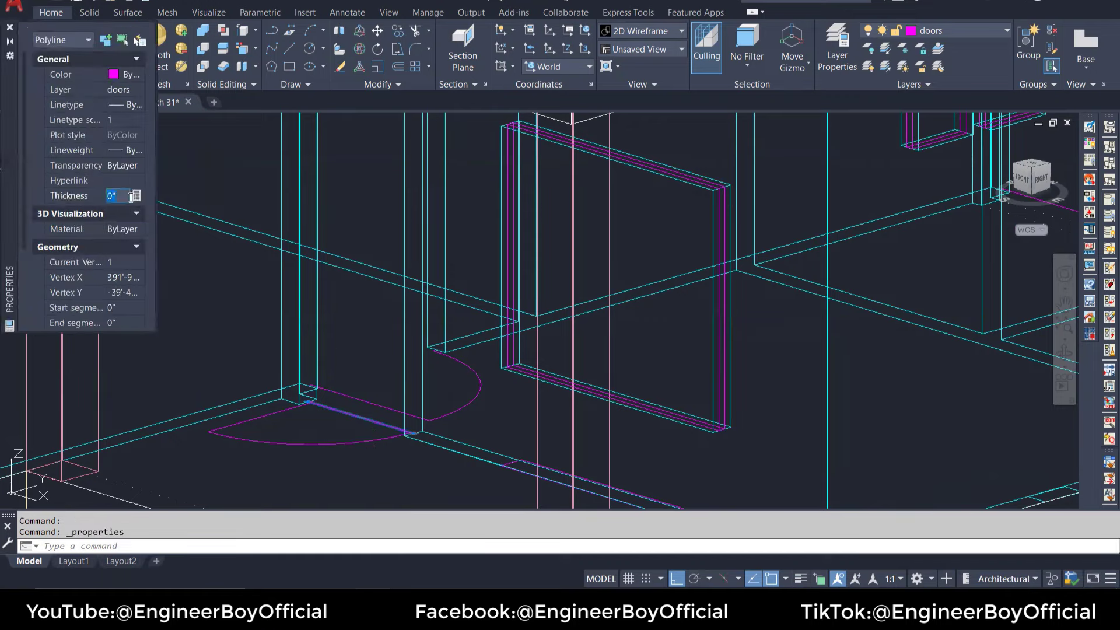
pyautogui.write("7'")
pyautogui.click(120, 274)
pyautogui.scroll(-3, 125, 278)
pyautogui.write('2')
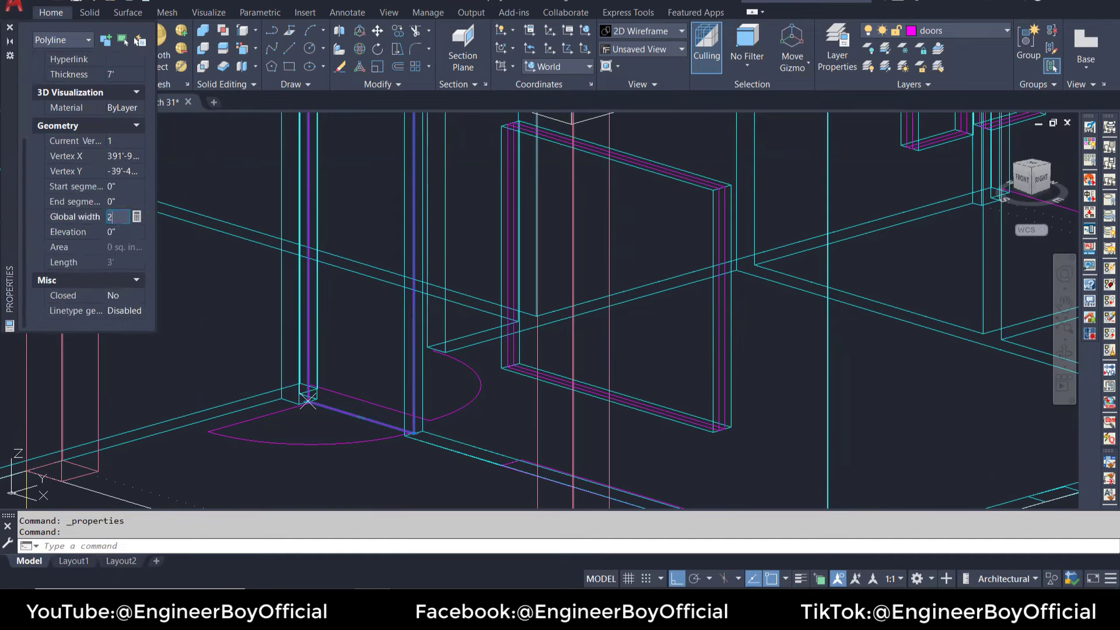
pyautogui.press('Tab')
pyautogui.click(10, 28)
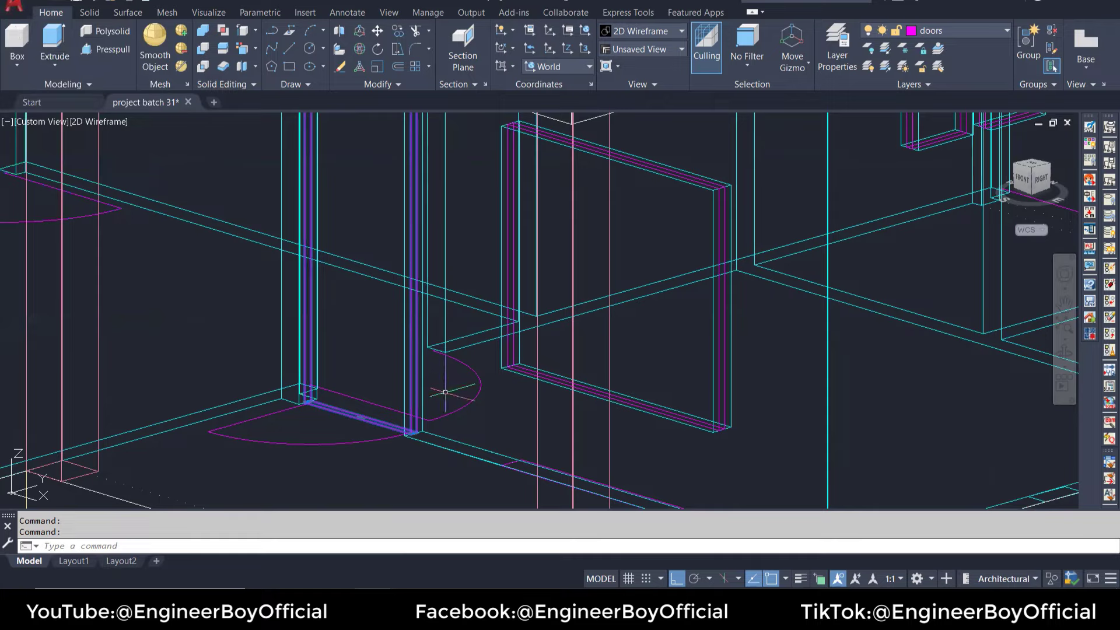
pyautogui.press('Escape')
pyautogui.press('Escape')
pyautogui.scroll(-5, 483, 441)
pyautogui.scroll(2, 484, 441)
# Step: Zoom and orbit the view to the door opening beside the entrance steps
pyautogui.scroll(3, 475, 407)
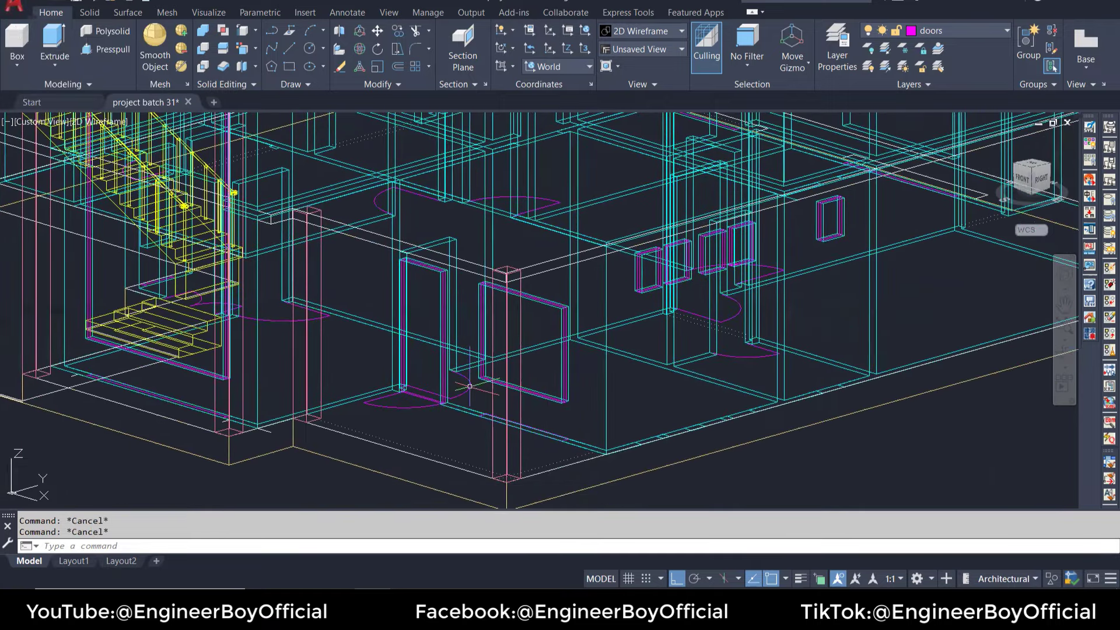
pyautogui.scroll(4, 325, 249)
pyautogui.scroll(-5, 373, 257)
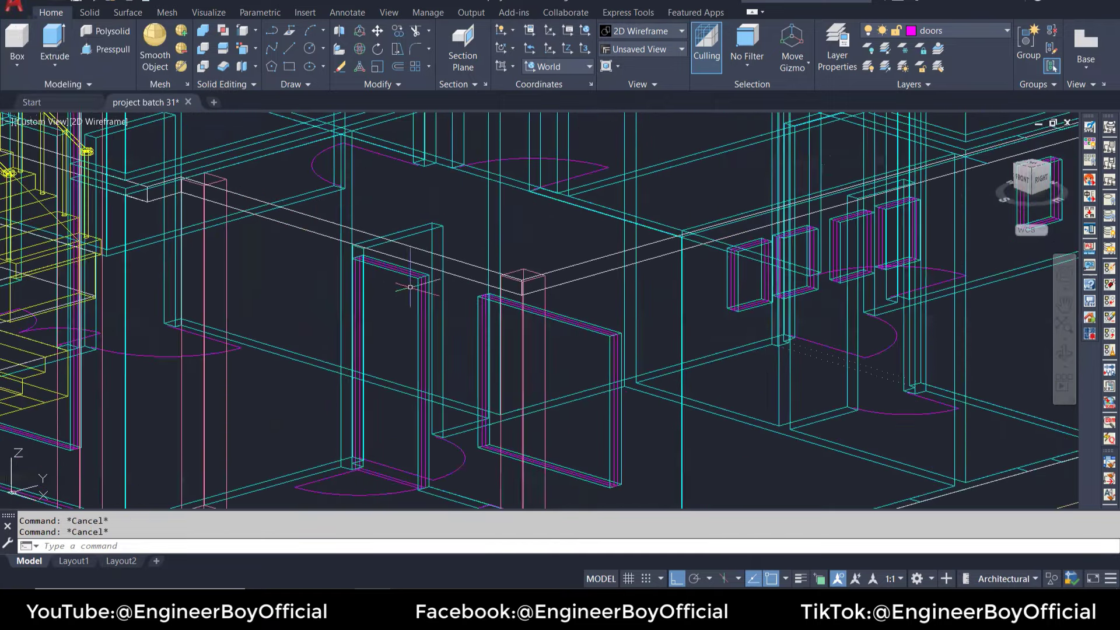
pyautogui.scroll(1, 465, 382)
pyautogui.scroll(1, 366, 253)
pyautogui.scroll(-1, 366, 253)
pyautogui.scroll(-2, 432, 332)
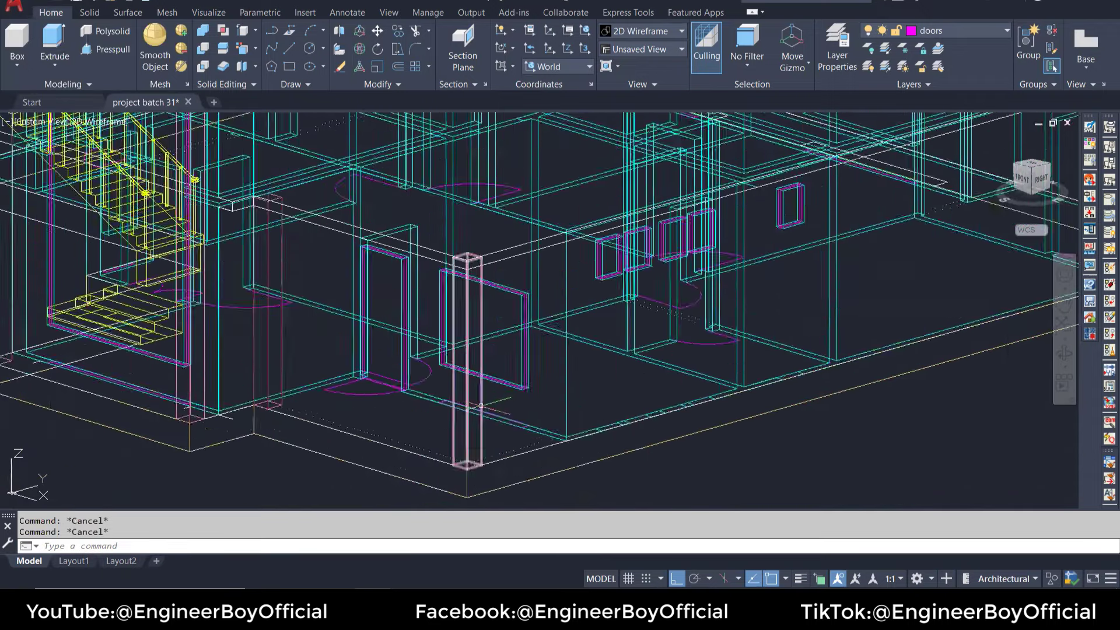
pyautogui.scroll(-1, 500, 415)
pyautogui.scroll(-1, 565, 407)
pyautogui.scroll(-1, 494, 427)
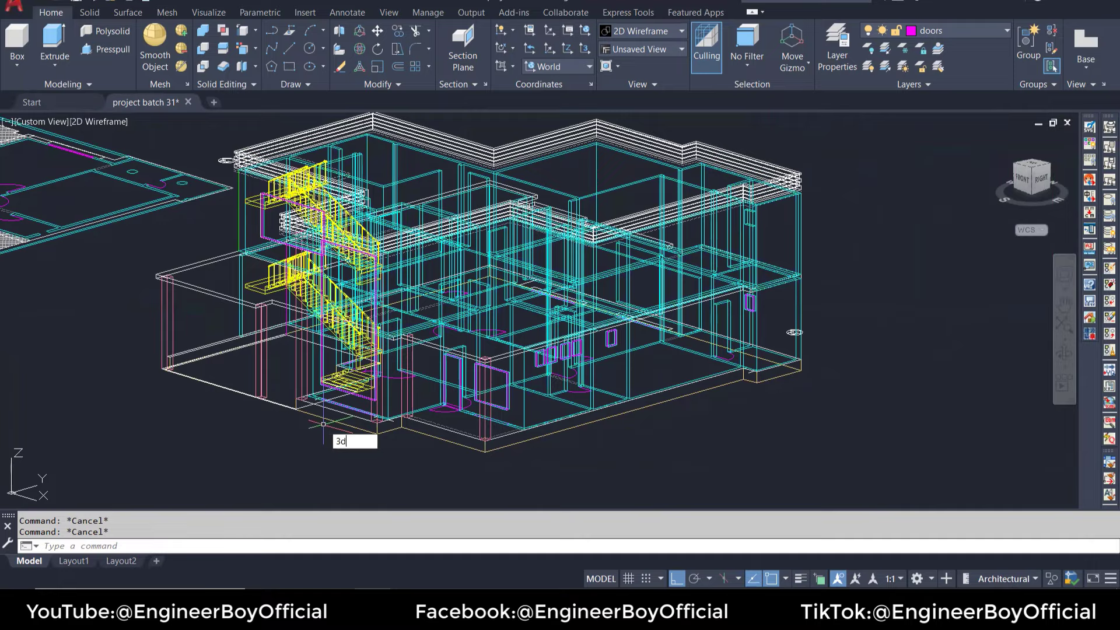
pyautogui.write('o')
pyautogui.press('Return')
pyautogui.moveTo(323, 424); pyautogui.dragTo(602, 382)
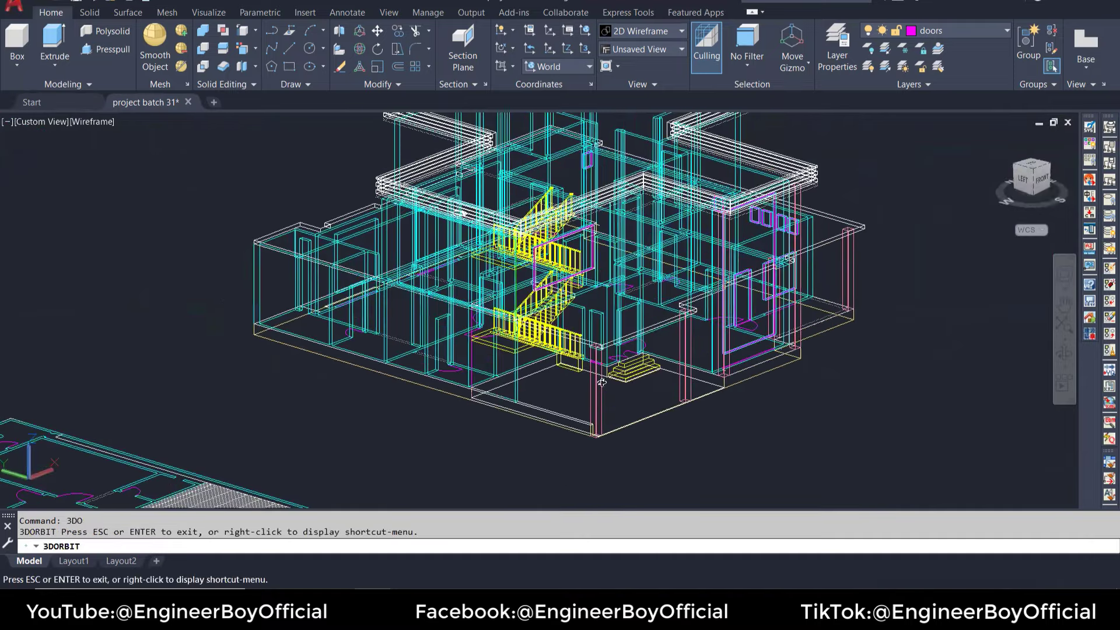
pyautogui.scroll(2, 645, 349)
pyautogui.scroll(2, 647, 349)
pyautogui.scroll(2, 630, 370)
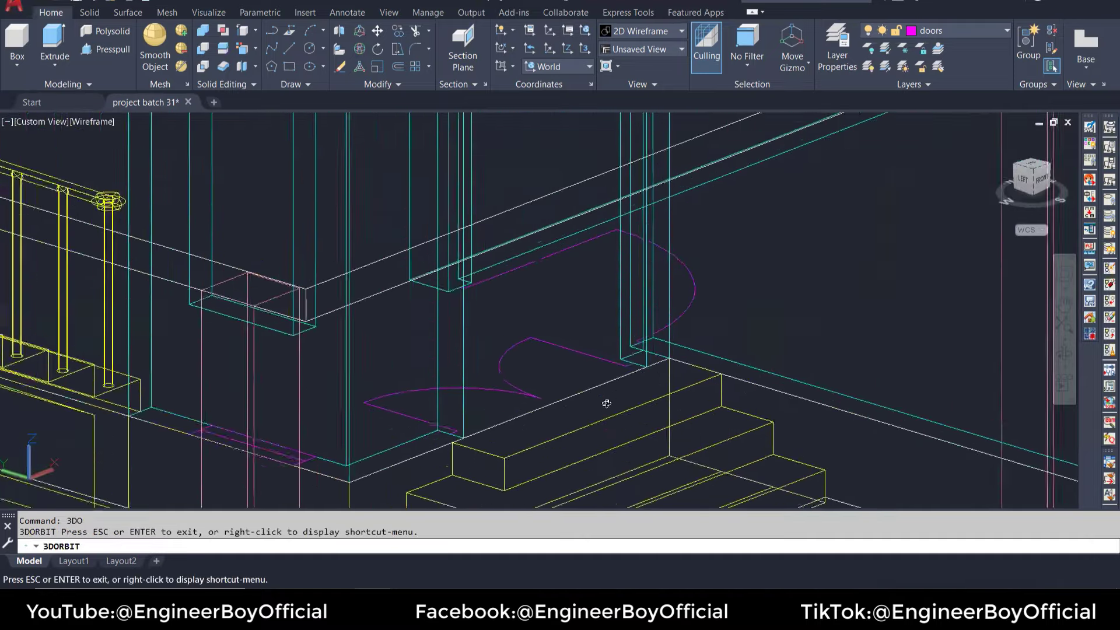
pyautogui.scroll(1, 607, 400)
pyautogui.scroll(1, 608, 400)
pyautogui.press('Escape')
# Step: Start a polyline at the step corner, then cancel it
pyautogui.write('l')
pyautogui.press('Return')
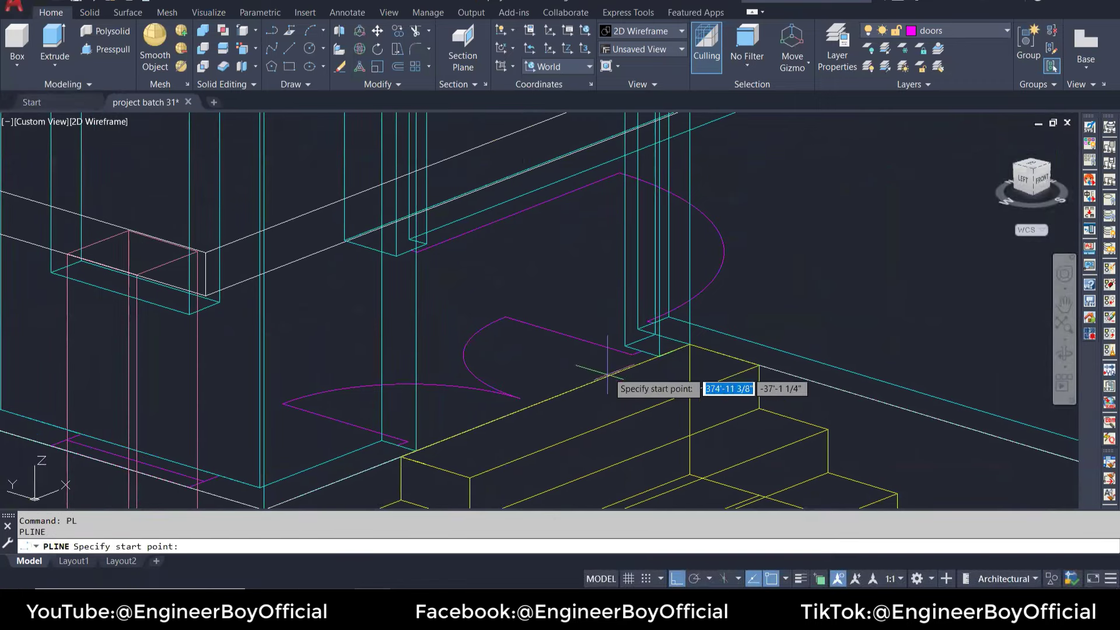
pyautogui.click(658, 346)
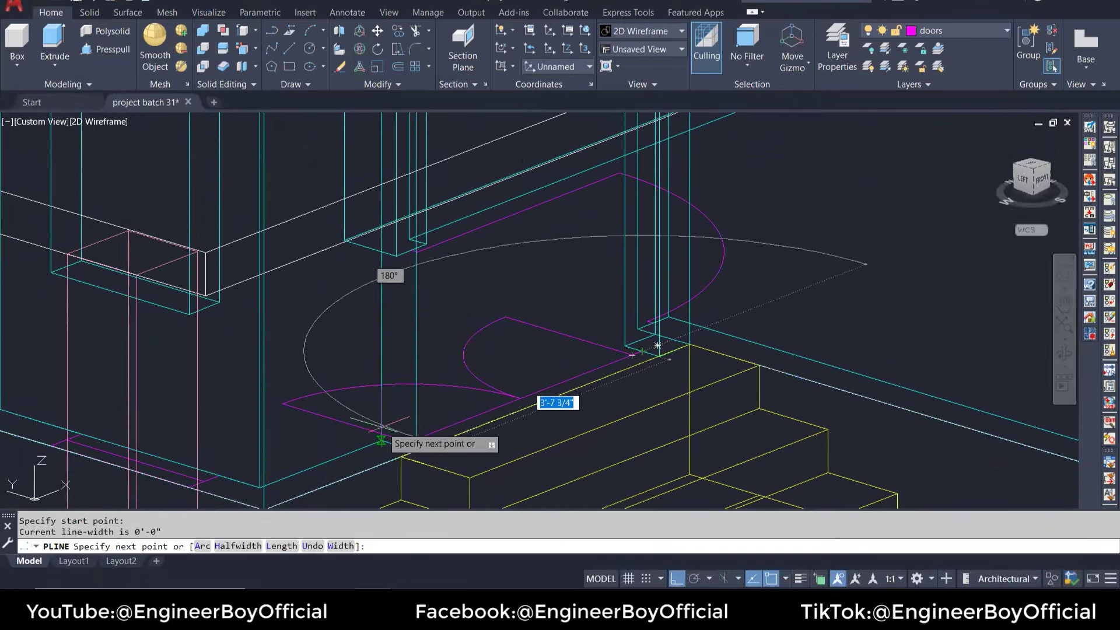
pyautogui.press('Escape')
pyautogui.scroll(-2, 282, 465)
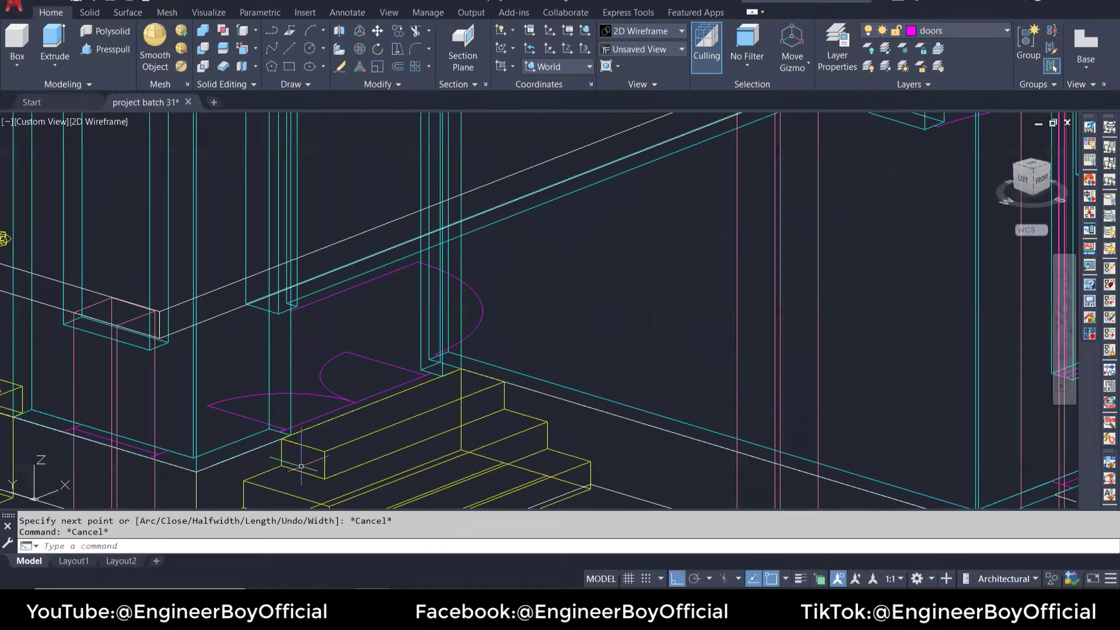
# Step: Pick the finished door-frame post as Match Properties source, then cancel the command
pyautogui.write('ma')
pyautogui.press('Return')
pyautogui.scroll(-3, 468, 425)
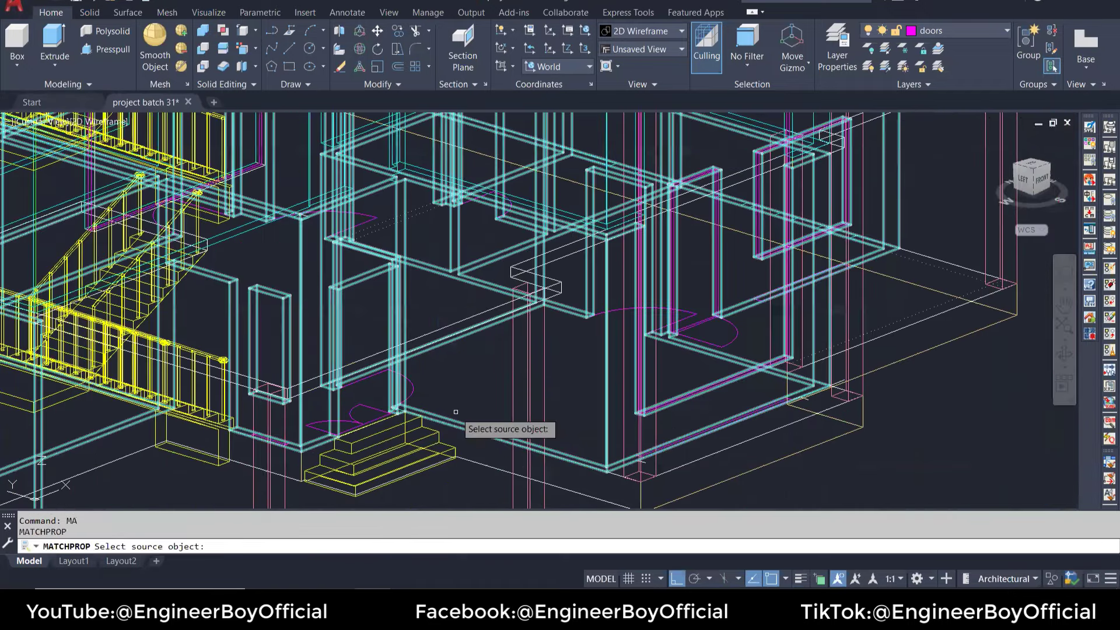
pyautogui.scroll(6, 583, 374)
pyautogui.click(663, 382)
pyautogui.scroll(-3, 694, 315)
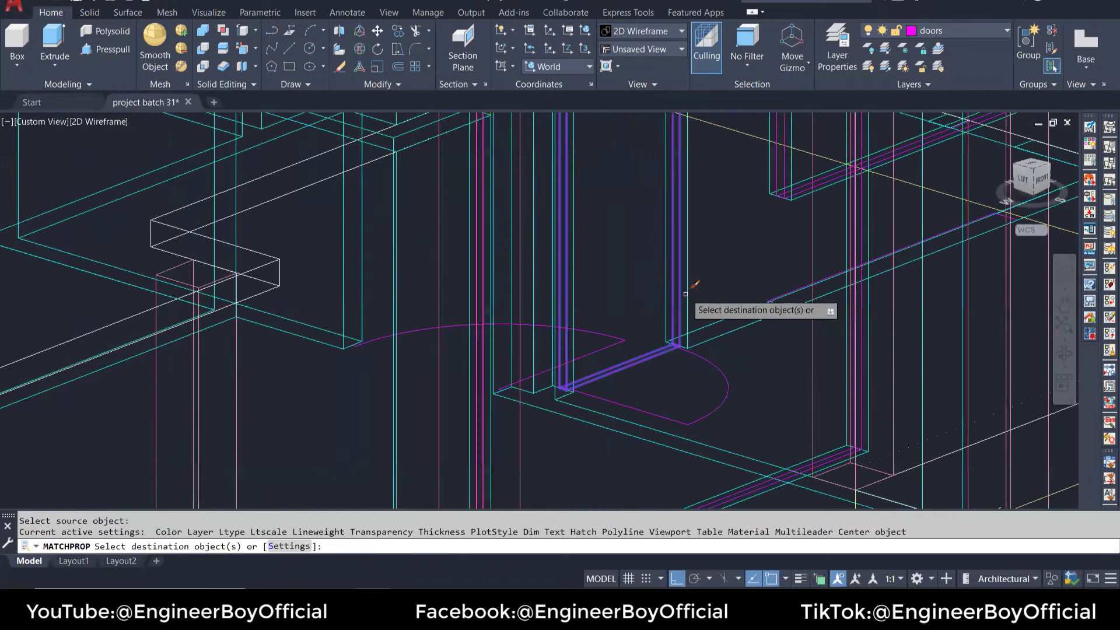
pyautogui.scroll(3, 301, 319)
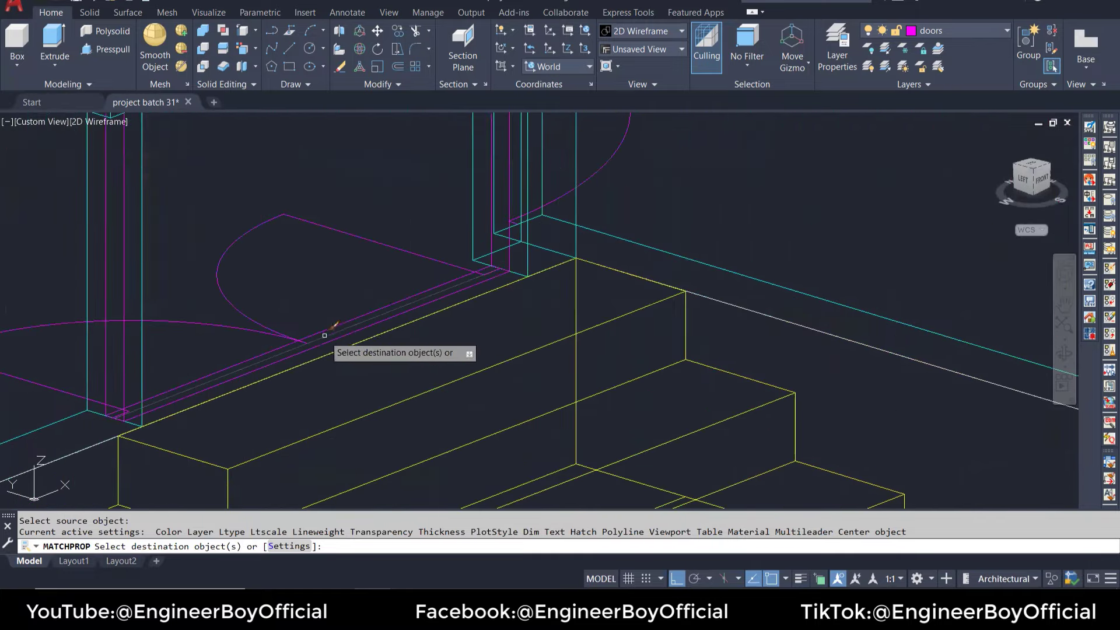
pyautogui.scroll(-1, 409, 396)
pyautogui.scroll(-2, 426, 405)
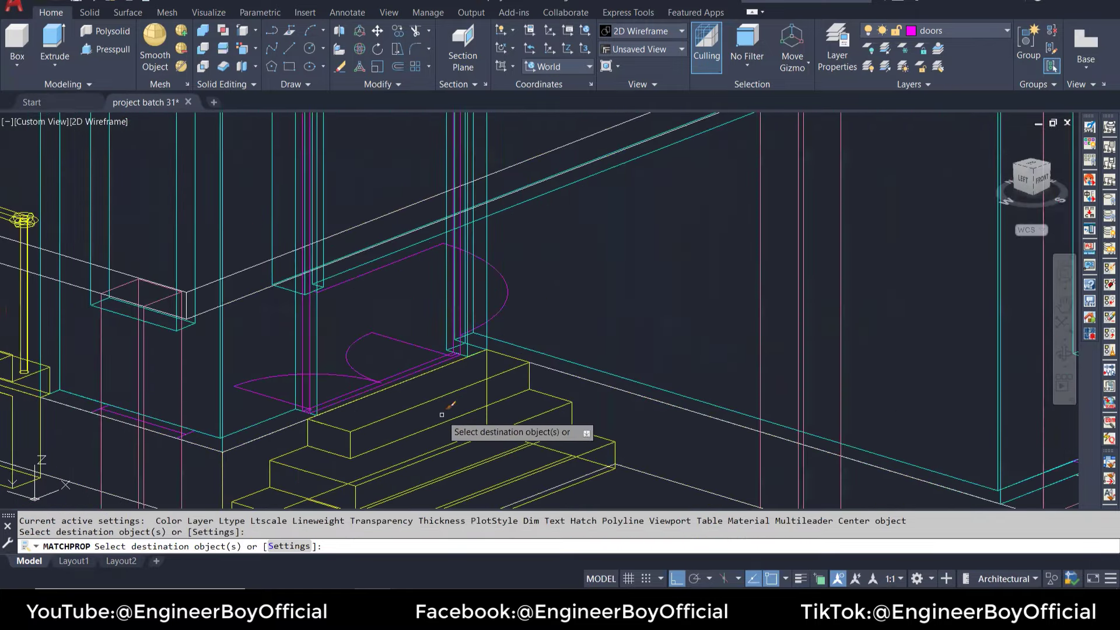
pyautogui.scroll(-2, 432, 380)
pyautogui.press('Escape')
pyautogui.scroll(-1, 443, 292)
pyautogui.scroll(6, 449, 244)
pyautogui.press('Escape')
pyautogui.press('Escape')
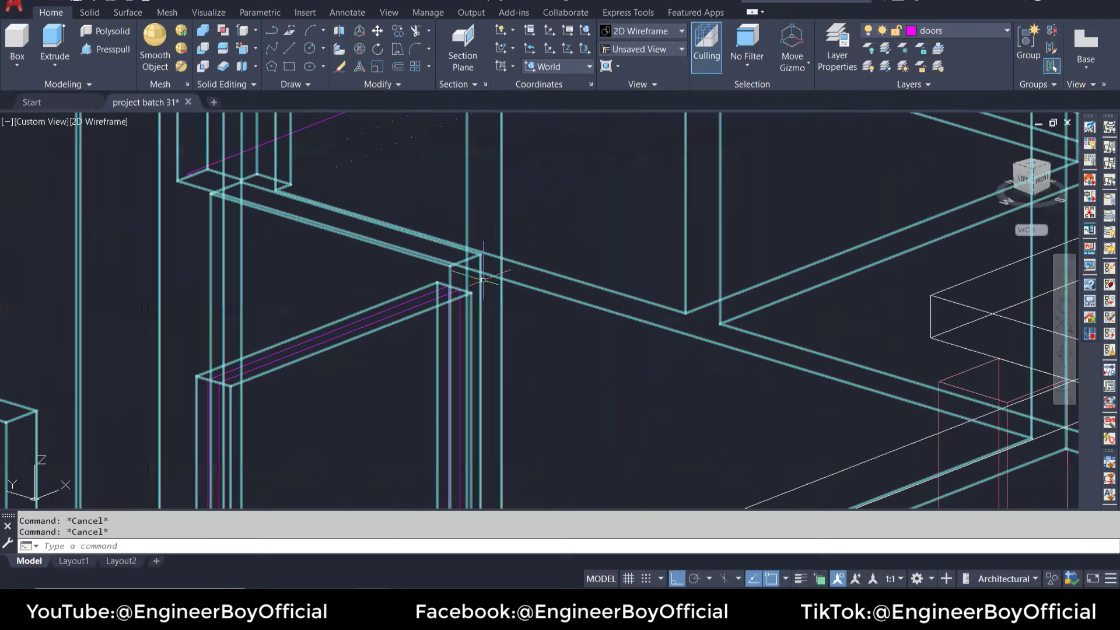
# Step: Draw a new polyline from the wall corner across the lower door opening
pyautogui.scroll(-4, 416, 346)
pyautogui.moveTo(416, 346); pyautogui.dragTo(361, 299, button='middle')
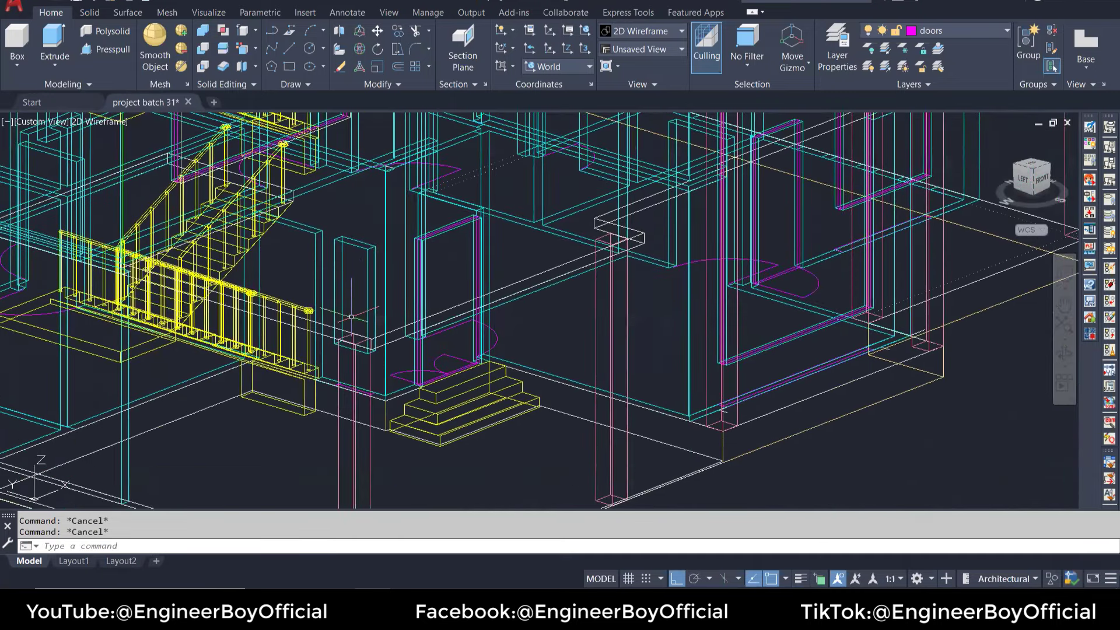
pyautogui.scroll(2, 351, 317)
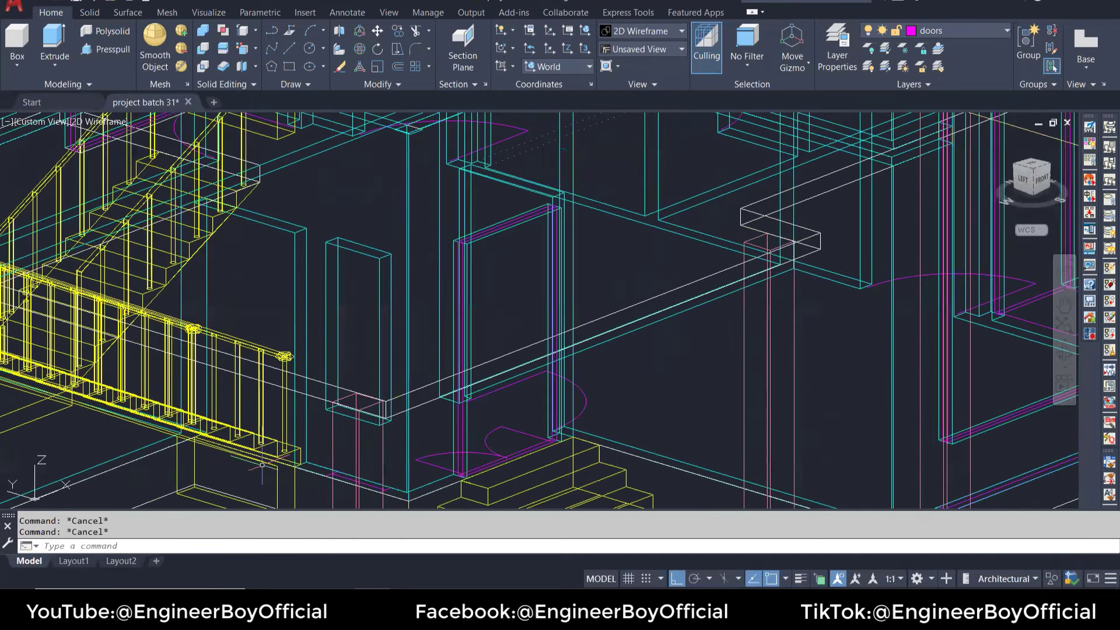
pyautogui.scroll(3, 368, 408)
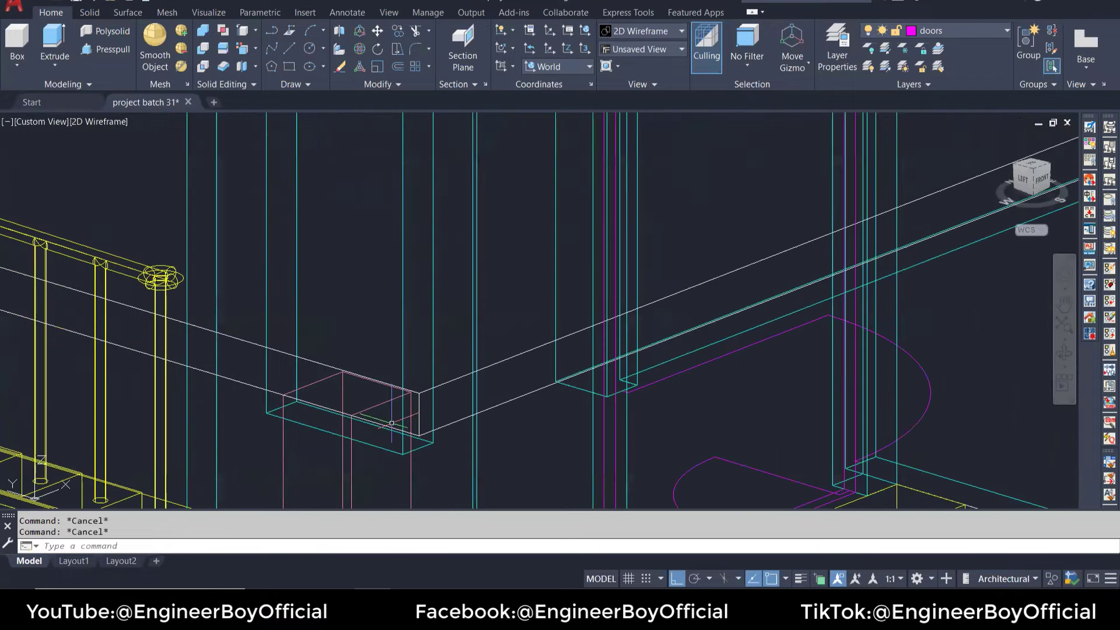
pyautogui.write('PL')
pyautogui.press('Return')
pyautogui.press('Escape')
pyautogui.scroll(3, 419, 450)
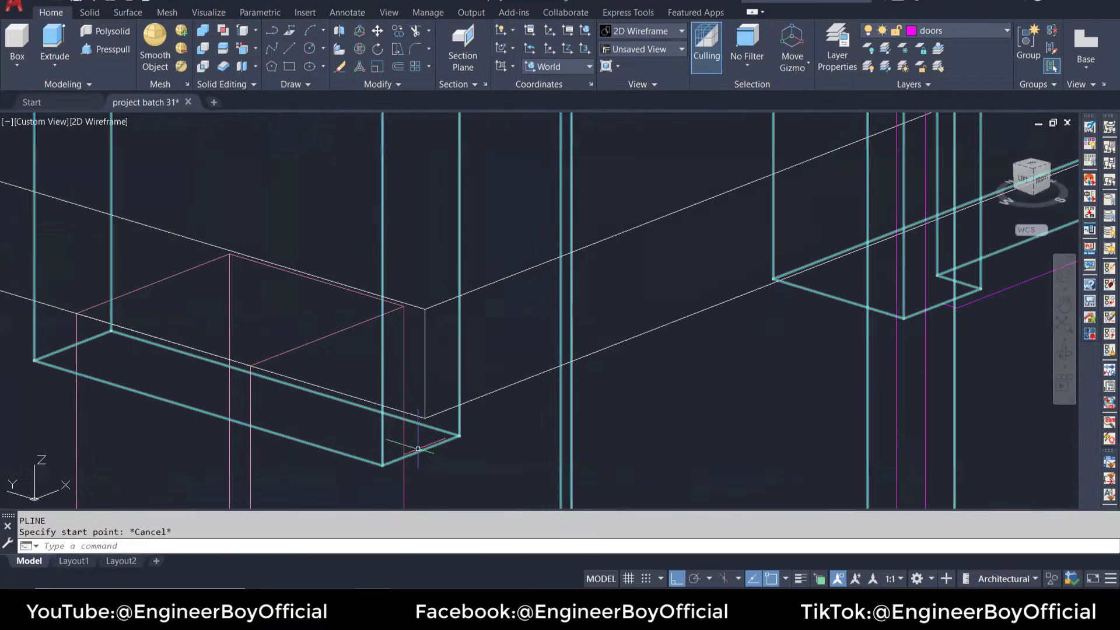
pyautogui.press('Return')
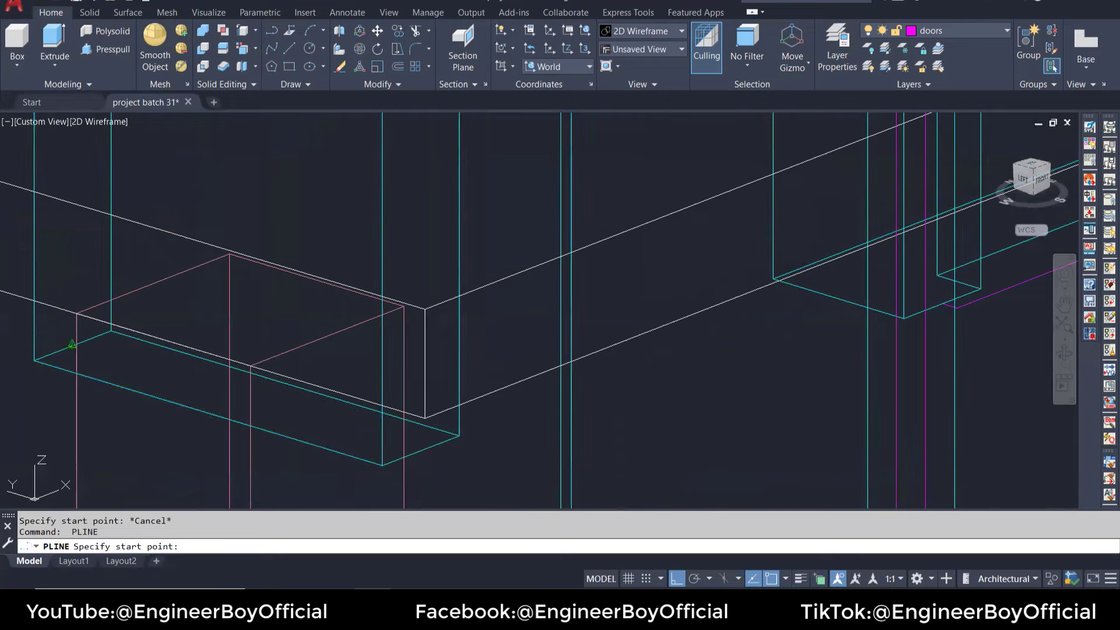
pyautogui.click(72, 345)
pyautogui.click(421, 450)
pyautogui.press('Escape')
pyautogui.press('Escape')
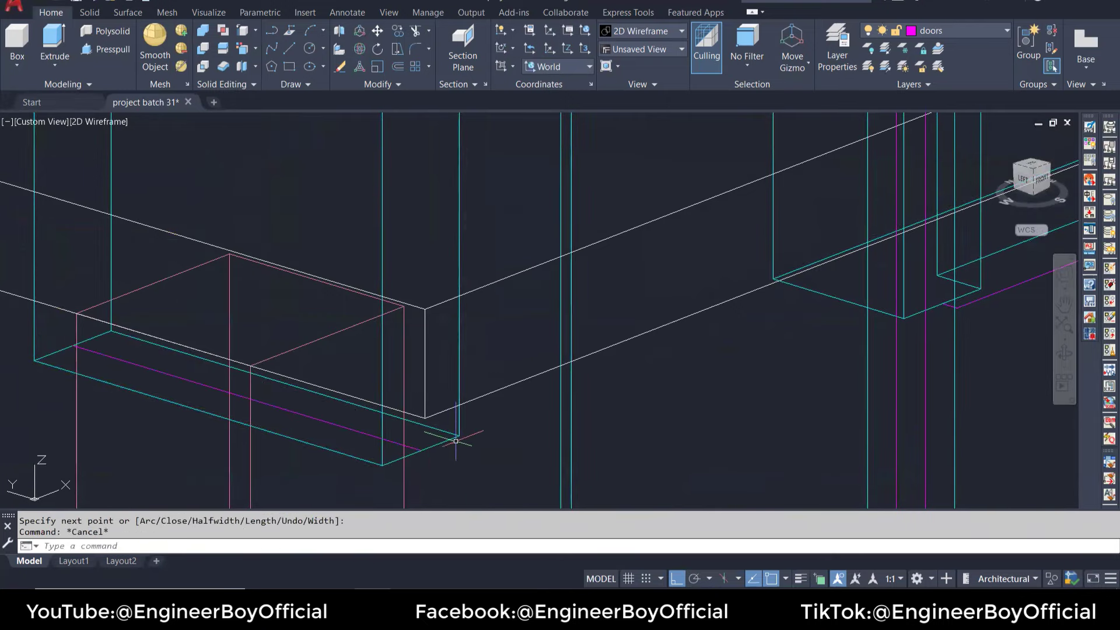
pyautogui.press('Escape')
pyautogui.scroll(-3, 408, 436)
# Step: Match the new polyline's properties to the finished door-frame so it rises upright
pyautogui.write('a')
pyautogui.press('Return')
pyautogui.scroll(-3, 457, 442)
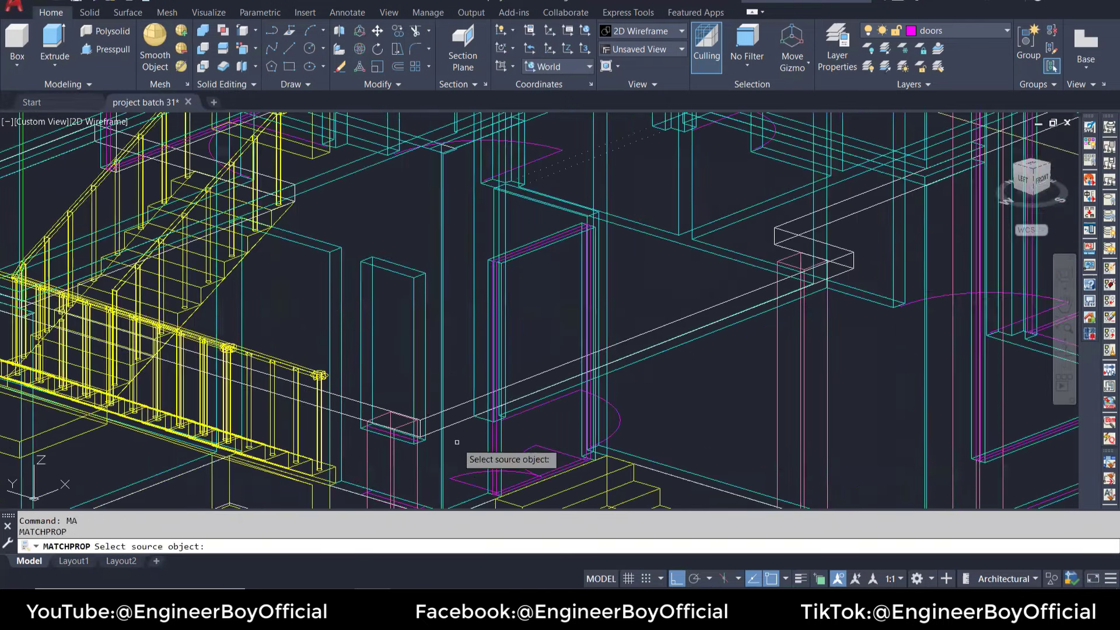
pyautogui.scroll(3, 869, 450)
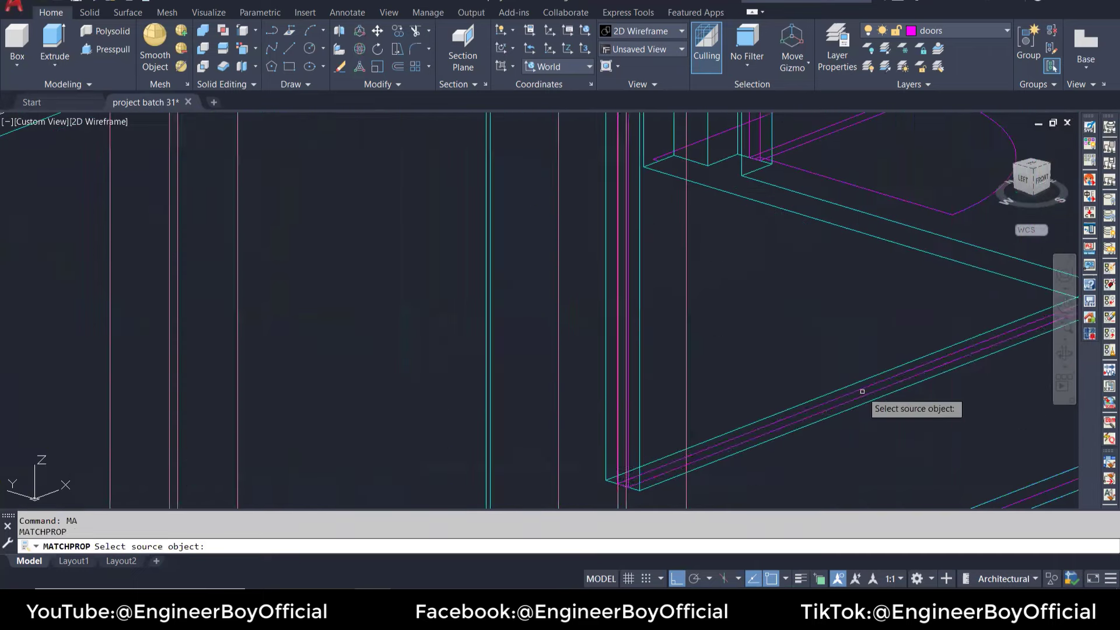
pyautogui.click(884, 388)
pyautogui.scroll(-3, 884, 388)
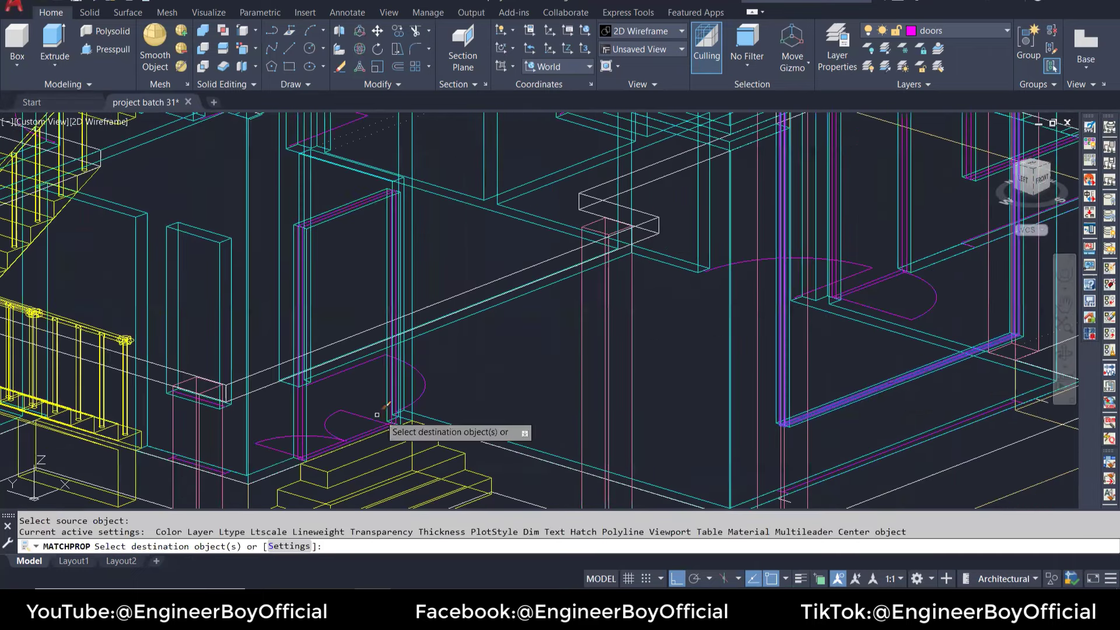
pyautogui.scroll(5, 209, 401)
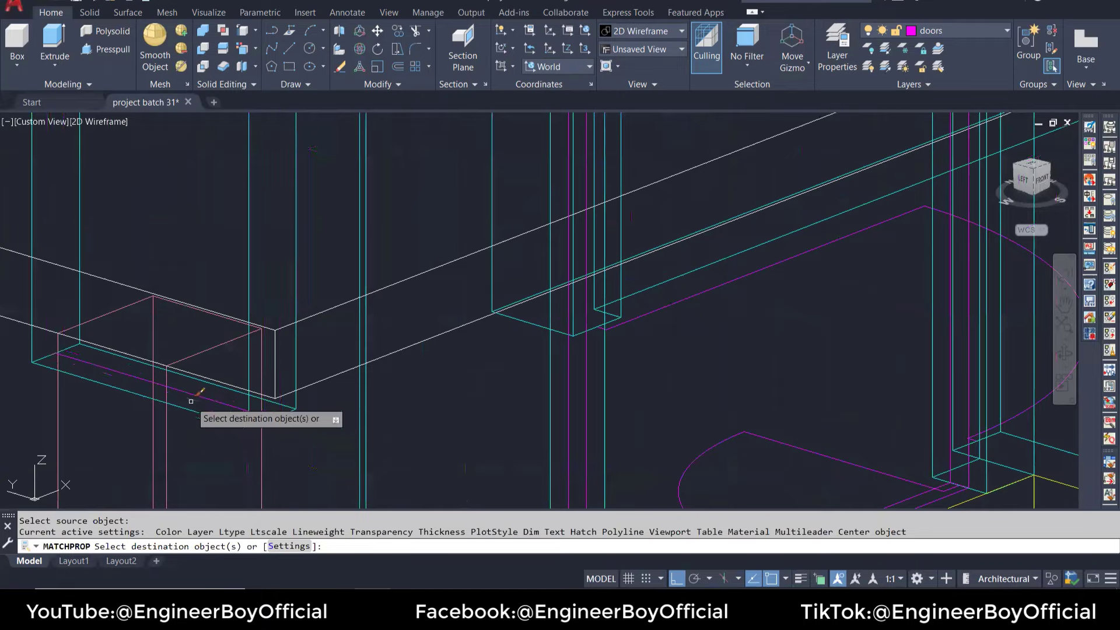
pyautogui.click(199, 393)
pyautogui.scroll(-5, 396, 425)
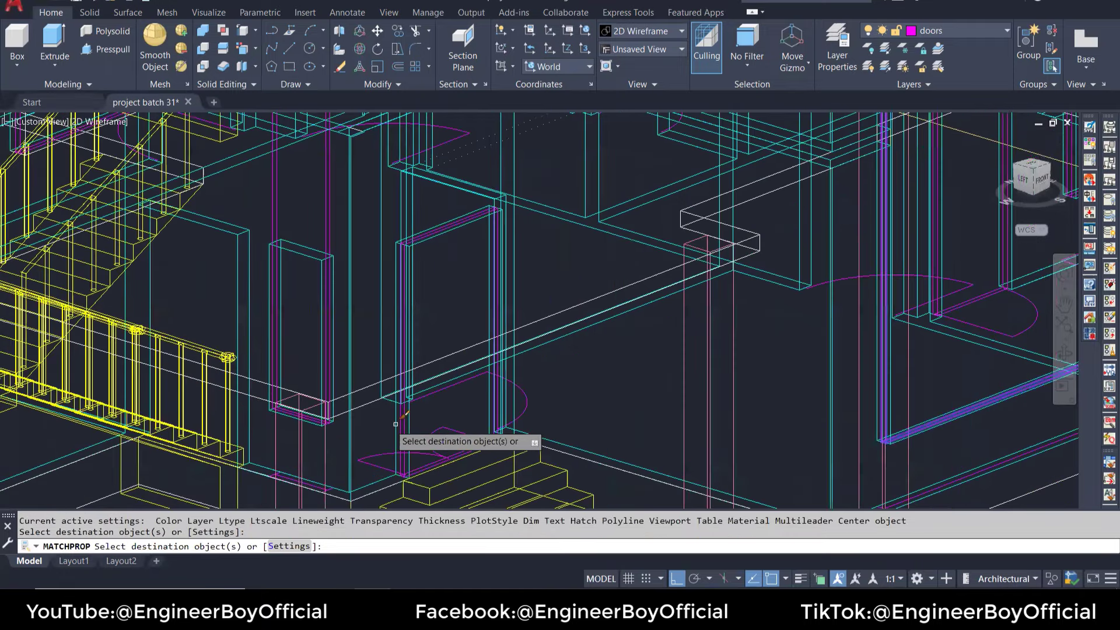
pyautogui.press('Escape')
pyautogui.press('Escape')
pyautogui.scroll(5, 323, 261)
# Step: Start a DIST measurement near the wall corner, then cancel it
pyautogui.write('d')
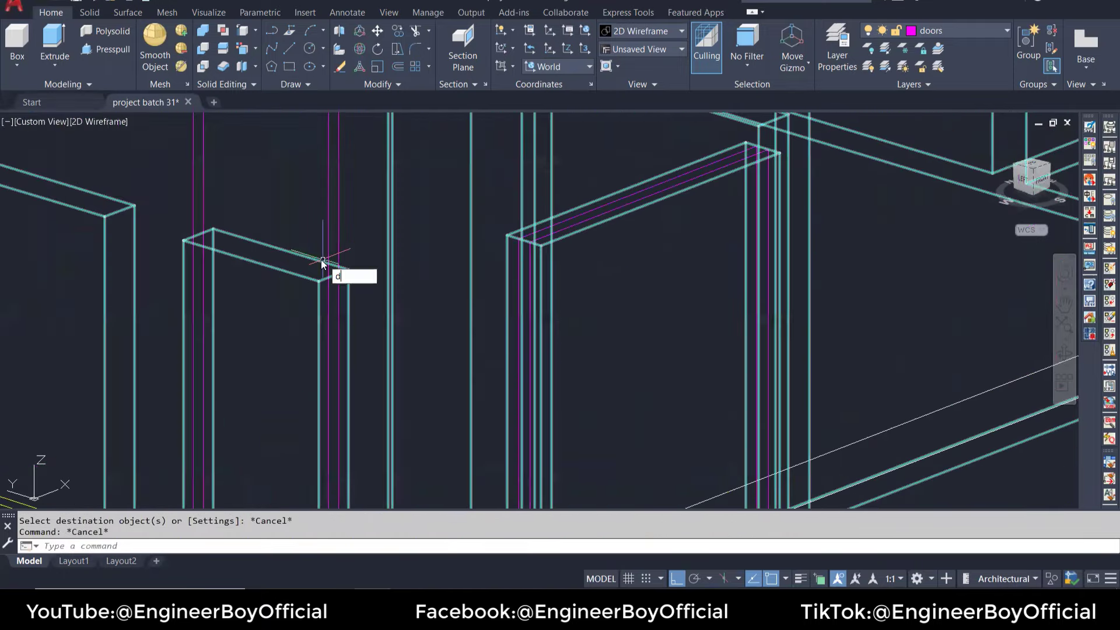
pyautogui.write('i')
pyautogui.press('Return')
pyautogui.scroll(-5, 333, 268)
pyautogui.click(342, 275)
pyautogui.scroll(3, 344, 280)
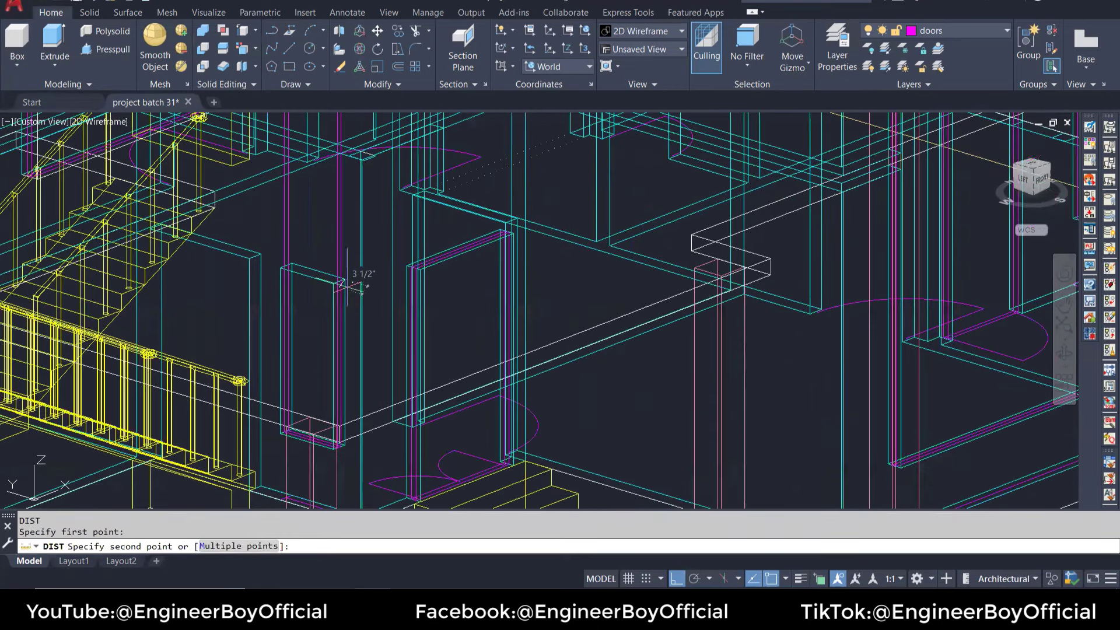
pyautogui.scroll(2, 347, 350)
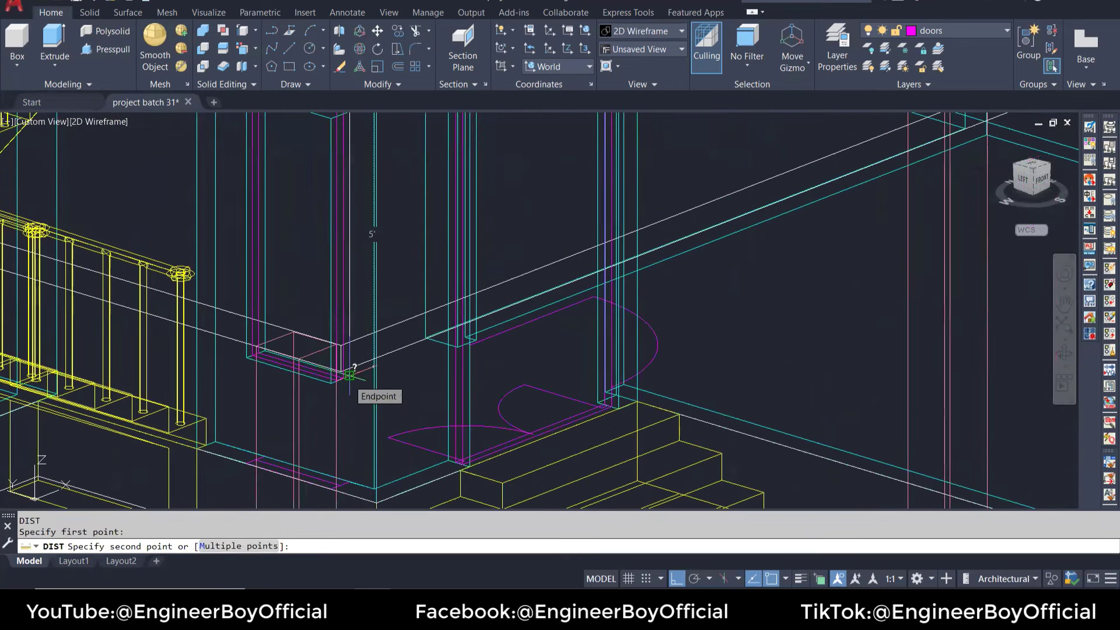
pyautogui.press('Escape')
pyautogui.press('Escape')
# Step: Change the window-layer polyline's thickness from 19'-6" to 5'
pyautogui.click(334, 373)
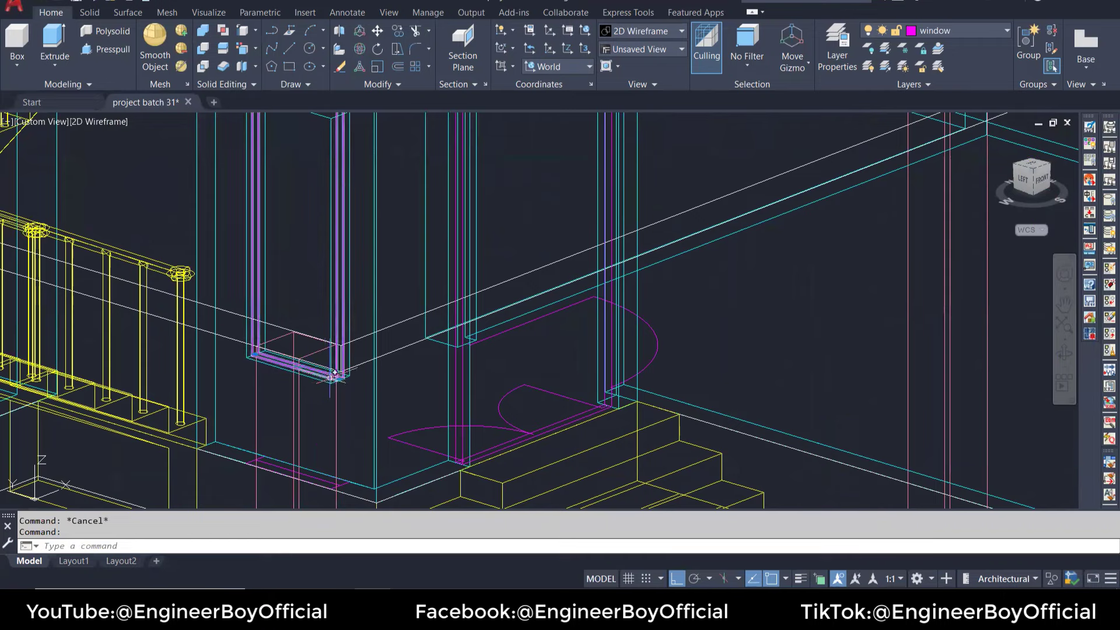
pyautogui.hotkey('ctrl', '1')
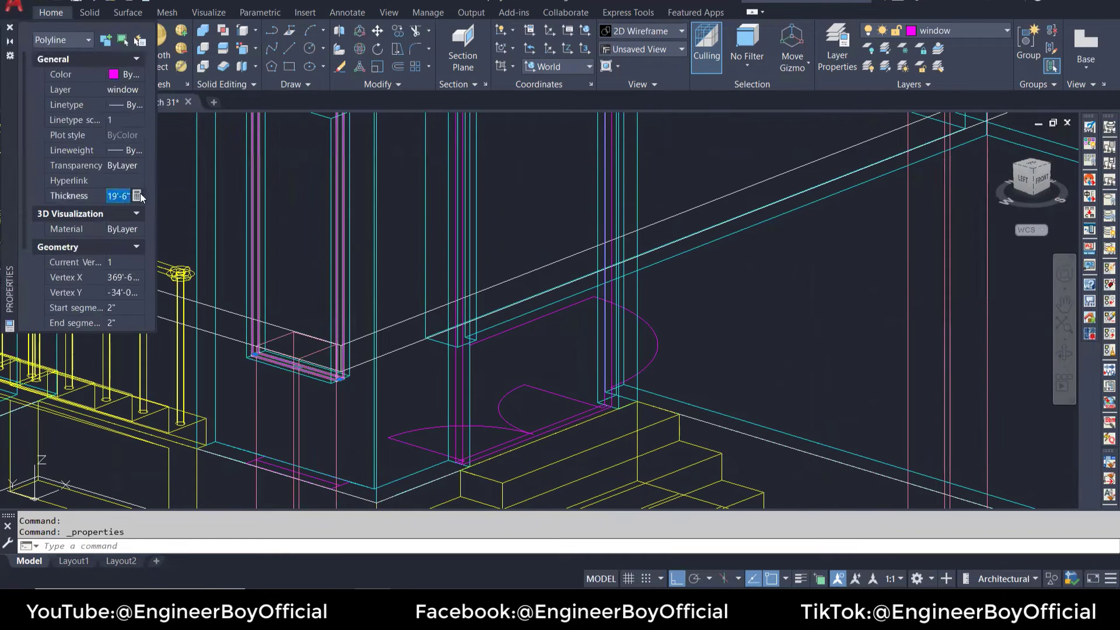
pyautogui.click(140, 196)
pyautogui.write("'")
pyautogui.press('Return')
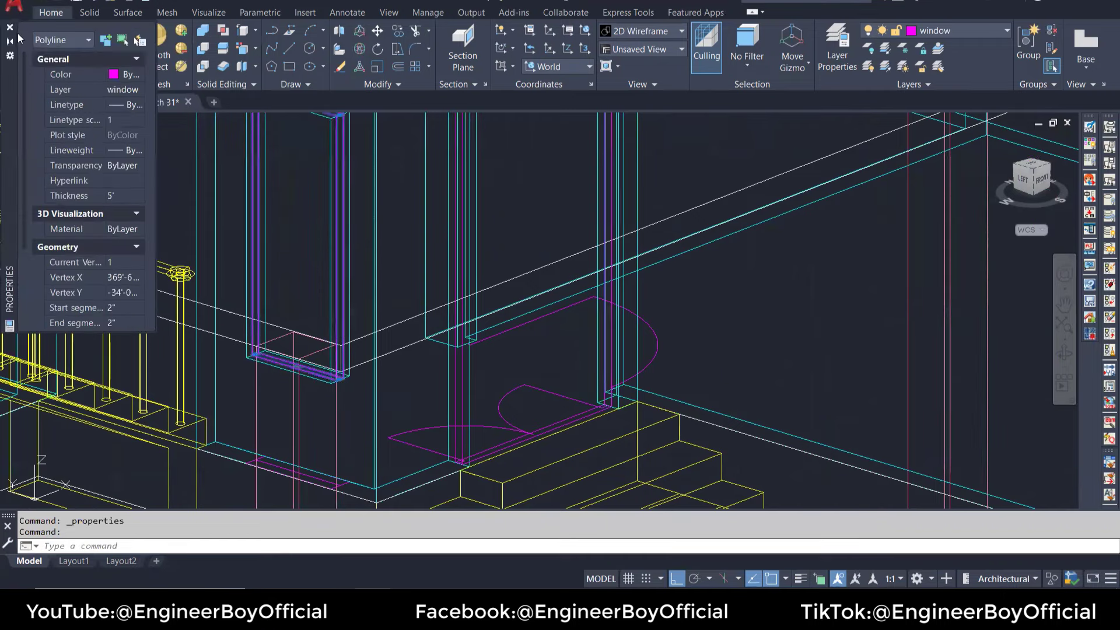
pyautogui.click(10, 27)
pyautogui.press('Escape')
# Step: Switch the viewport to Conceptual shading and orbit in on the house walls
pyautogui.click(112, 122)
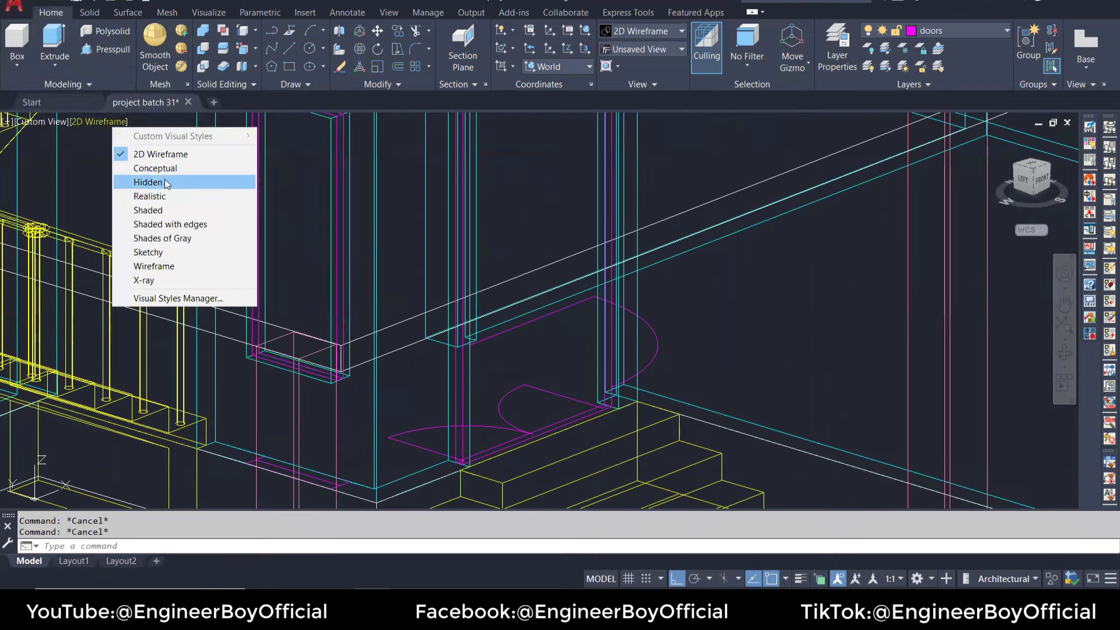
pyautogui.click(169, 167)
pyautogui.press('Escape')
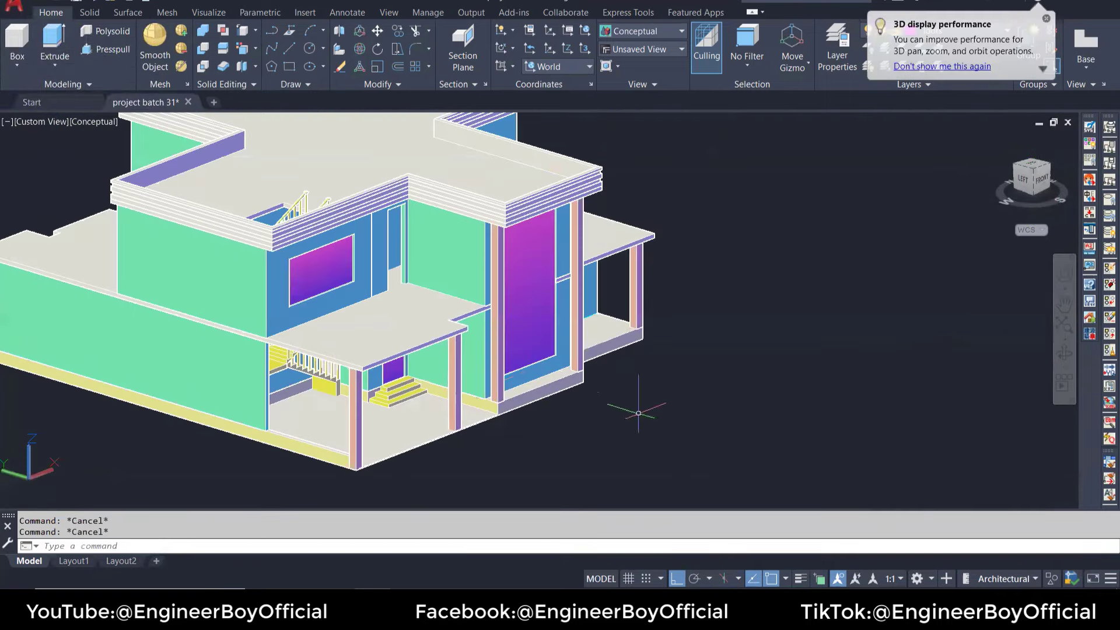
pyautogui.moveTo(497, 382); pyautogui.dragTo(541, 395, button='middle')
pyautogui.write('3do')
pyautogui.press('Return')
pyautogui.moveTo(683, 422)
pyautogui.mouseDown()
pyautogui.moveTo(371, 366)
pyautogui.moveTo(444, 350)
pyautogui.moveTo(498, 321)
pyautogui.mouseUp()
pyautogui.scroll(5, 498, 321)
pyautogui.scroll(3, 498, 321)
pyautogui.moveTo(498, 321); pyautogui.dragTo(504, 410, button='middle')
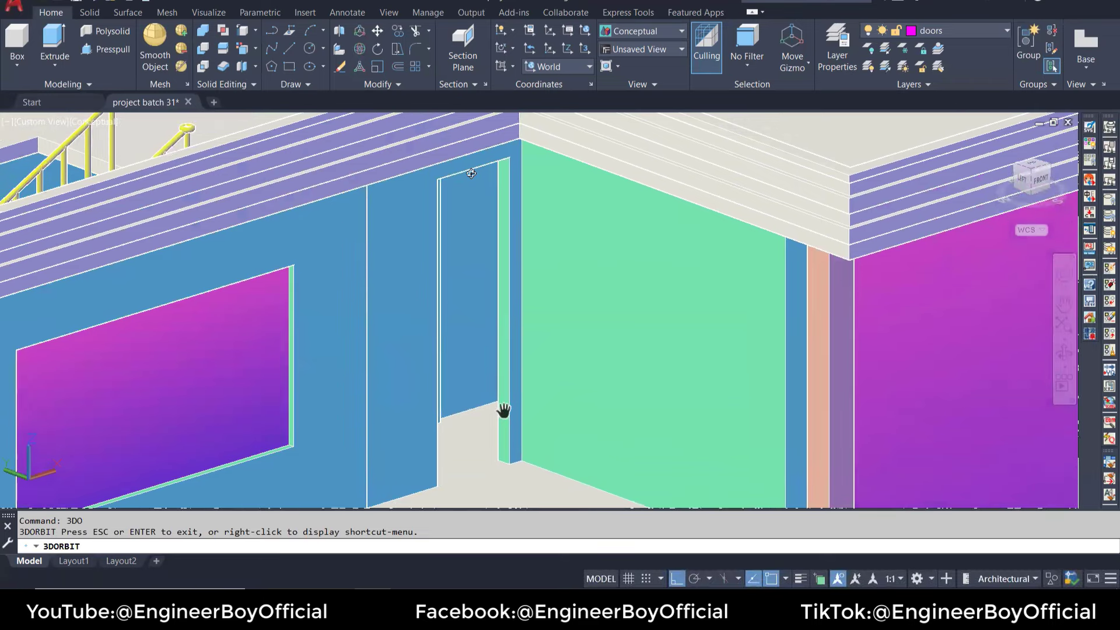
pyautogui.press('Escape')
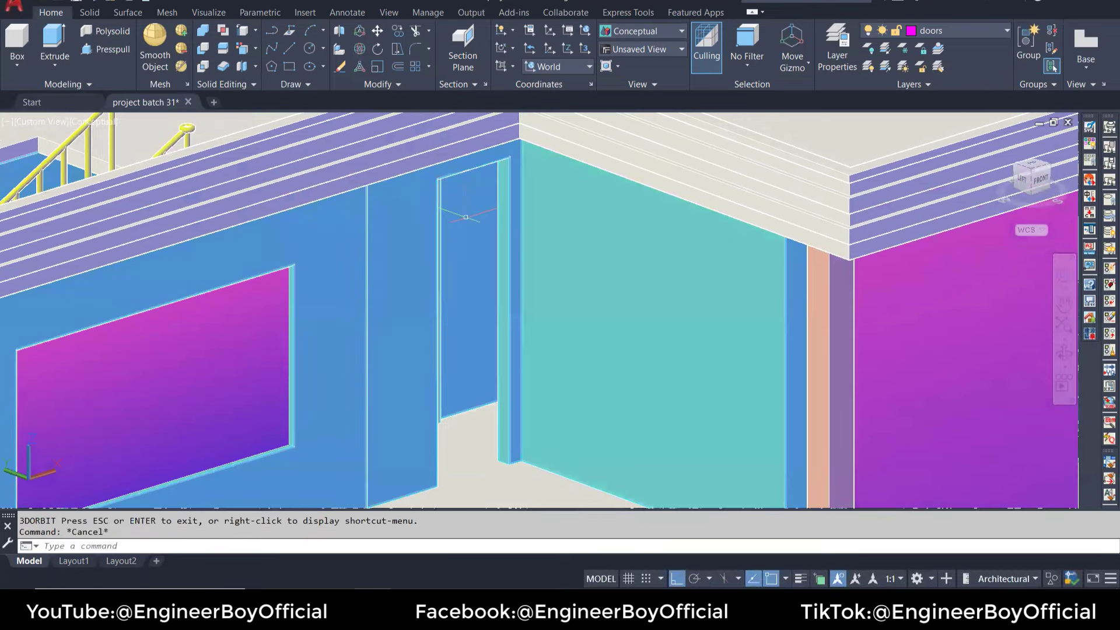
# Step: Start a line at the window corner, cancel it, and zoom to inspect the window panel
pyautogui.write('l')
pyautogui.press('Return')
pyautogui.click(293, 265)
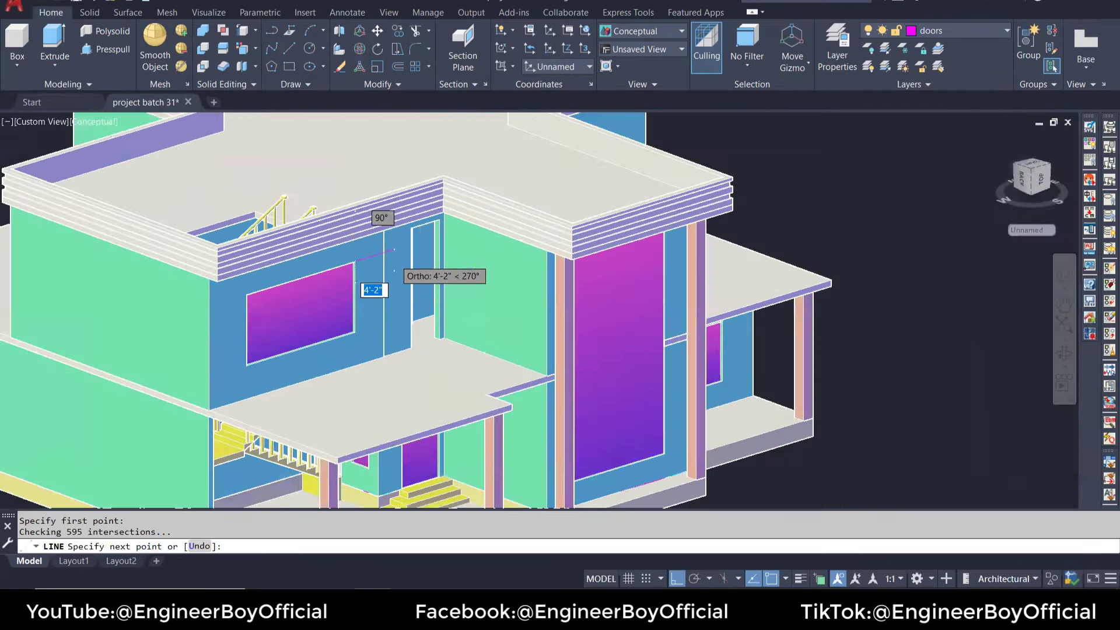
pyautogui.scroll(-5, 373, 251)
pyautogui.press('Escape')
pyautogui.press('Escape')
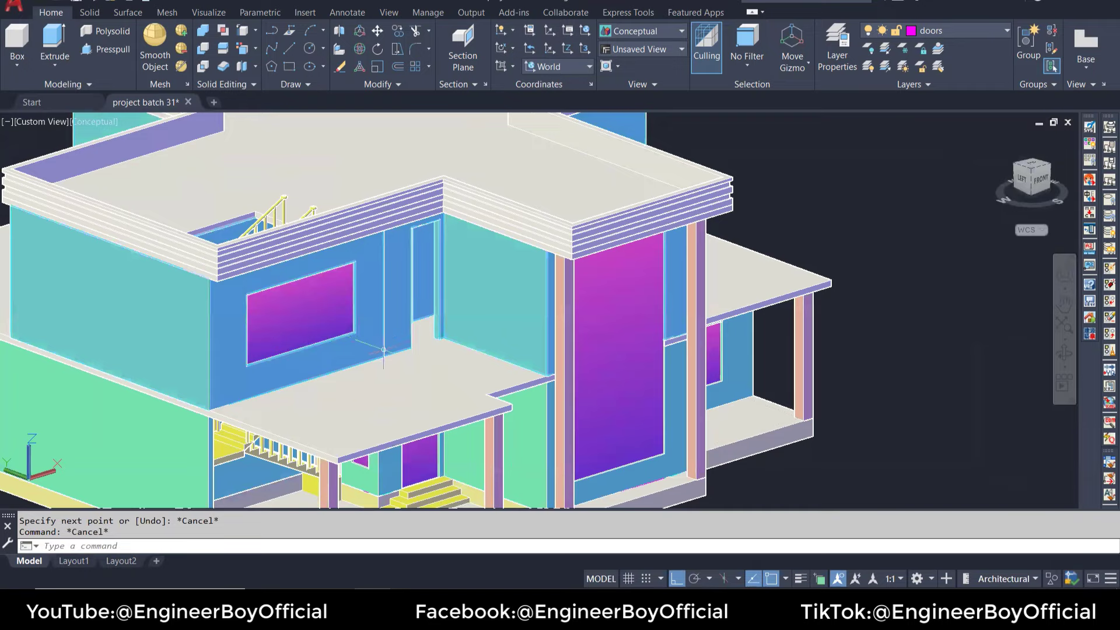
pyautogui.scroll(2, 441, 225)
pyautogui.scroll(2, 434, 225)
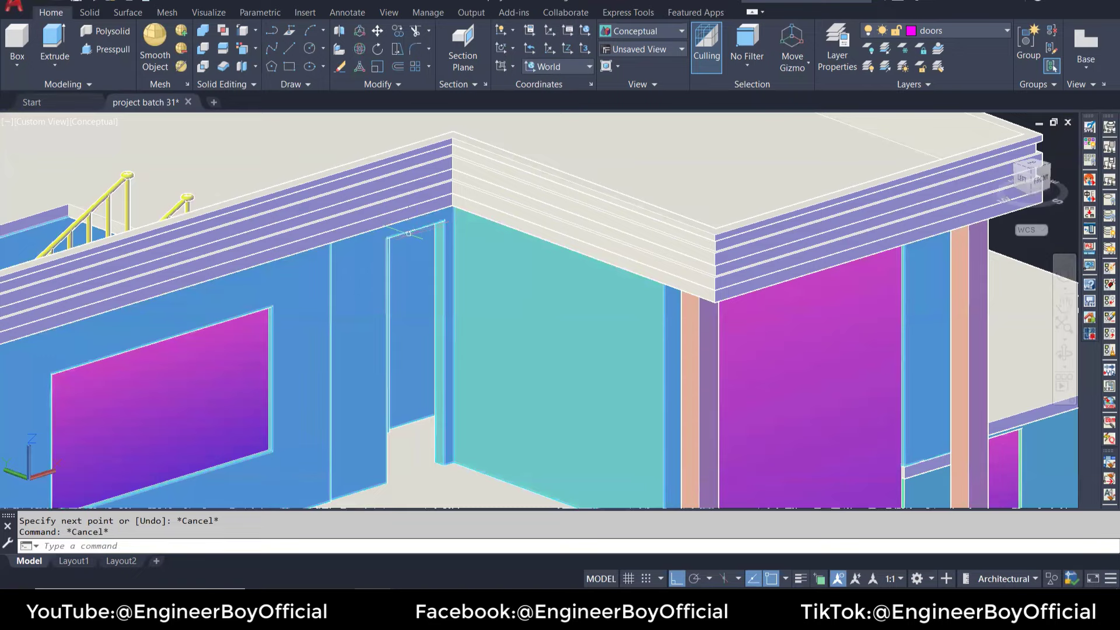
pyautogui.scroll(-2, 402, 234)
pyautogui.scroll(-3, 483, 274)
pyautogui.write('3d')
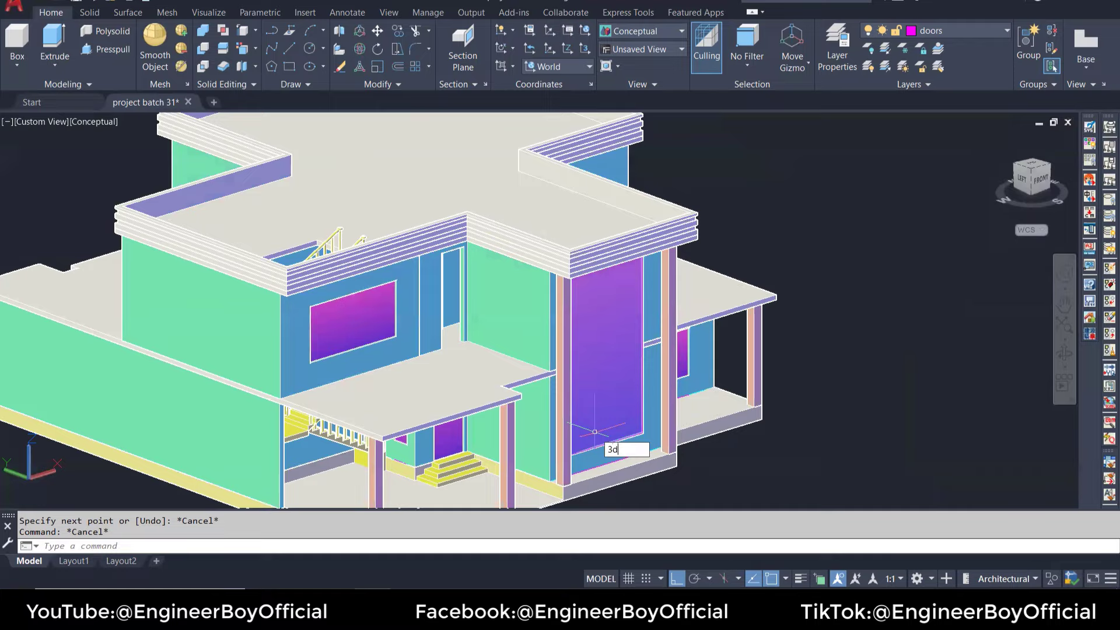
# Step: Orbit and zoom the house to a close view of the small pink side-wall window
pyautogui.write('o')
pyautogui.press('Return')
pyautogui.moveTo(600, 375); pyautogui.dragTo(481, 369)
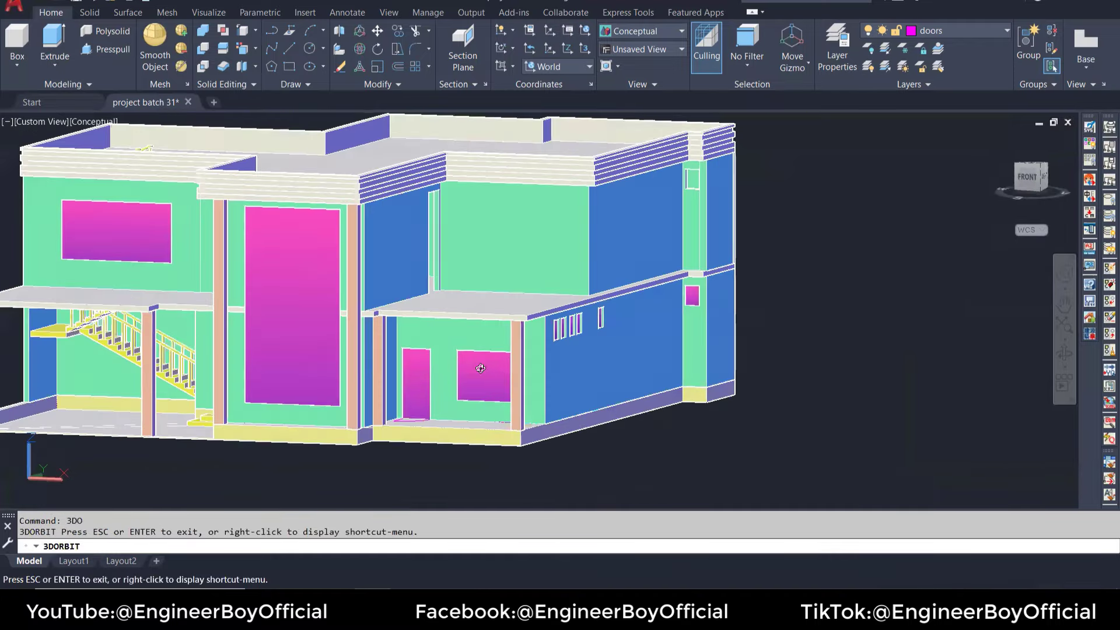
pyautogui.scroll(5, 480, 369)
pyautogui.scroll(-3, 620, 368)
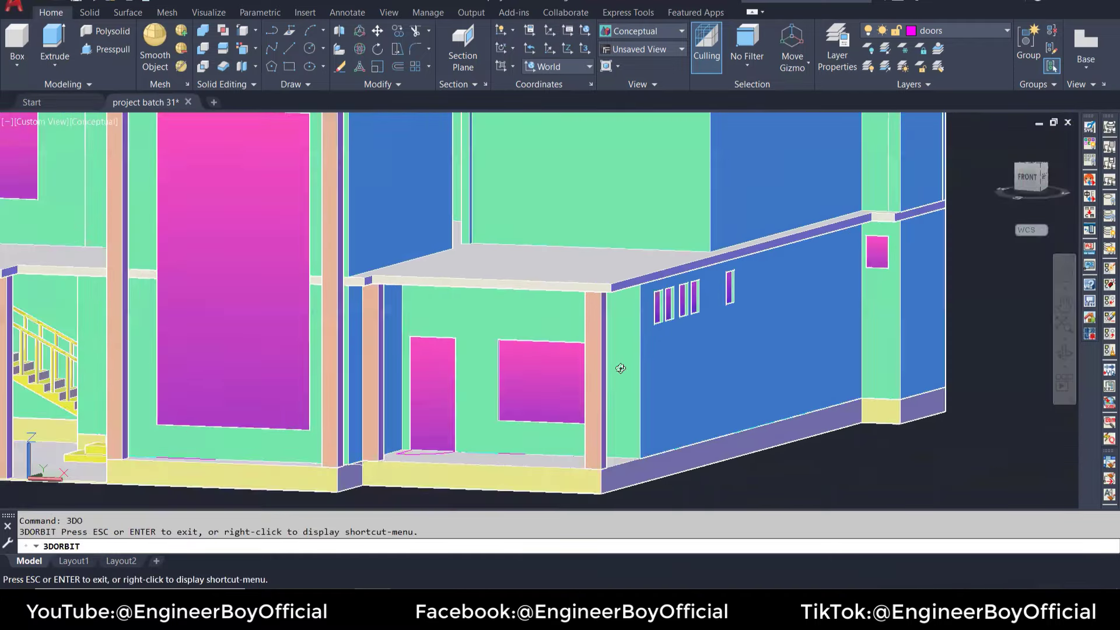
pyautogui.scroll(-2, 577, 385)
pyautogui.scroll(3, 822, 313)
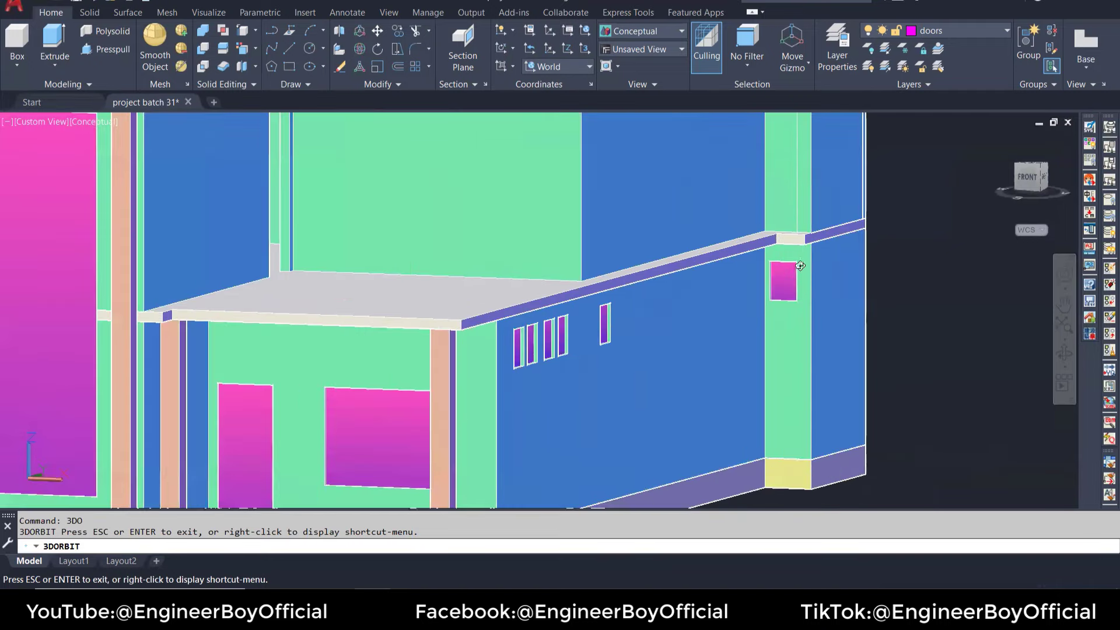
pyautogui.moveTo(804, 304); pyautogui.dragTo(542, 425, button='middle')
pyautogui.press('Escape')
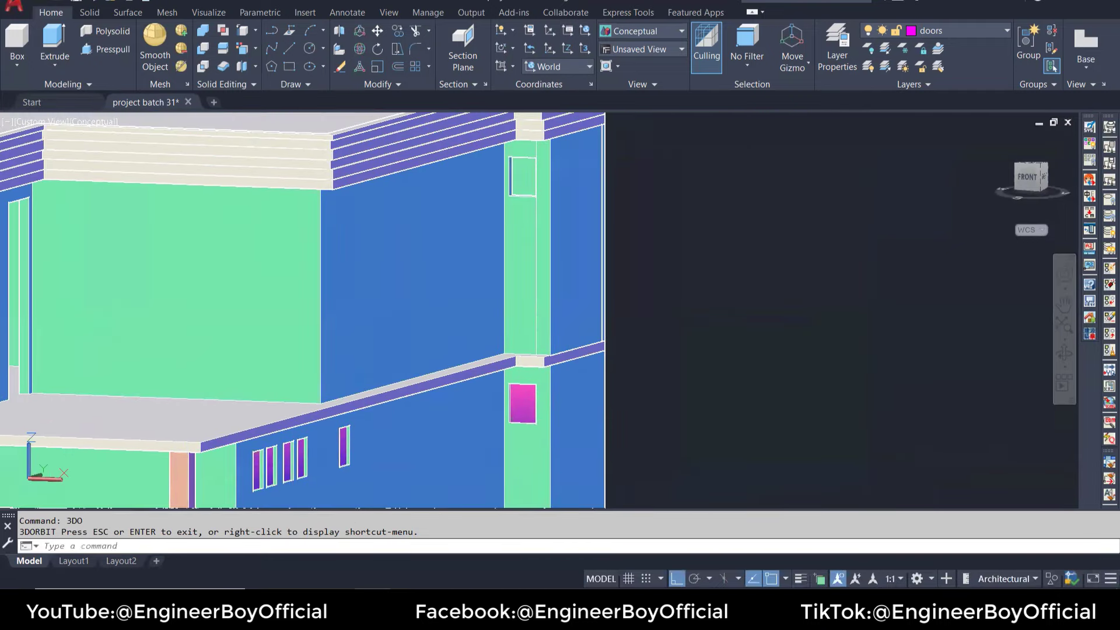
pyautogui.scroll(7, 539, 422)
# Step: Copy the small pink window from its lower-left corner into the upper-floor opening
pyautogui.click(502, 395)
pyautogui.write('c')
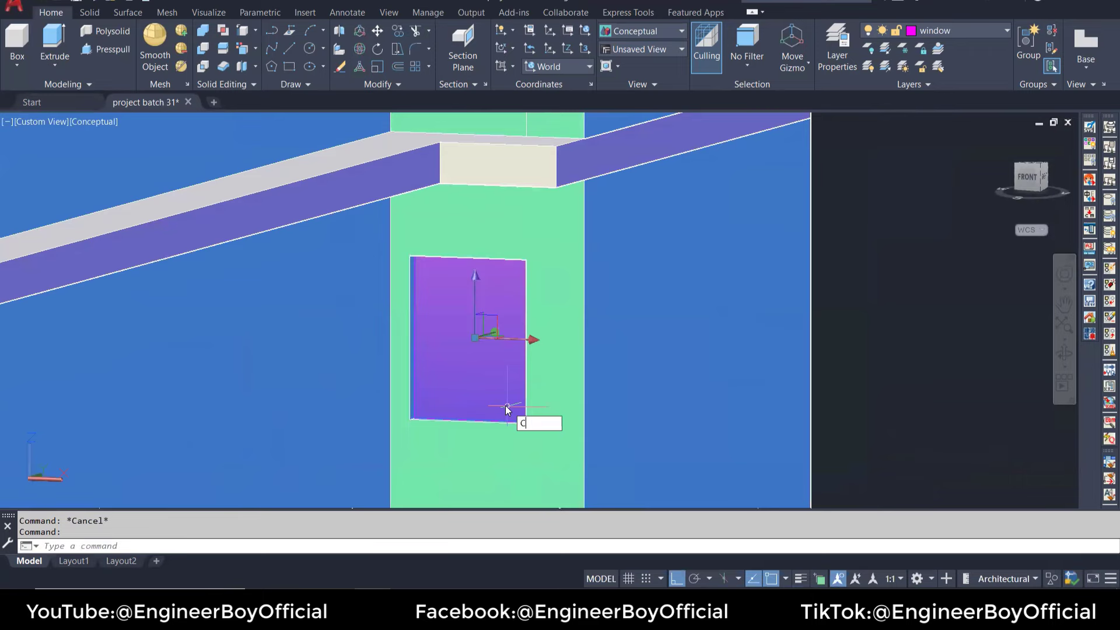
pyautogui.write('o')
pyautogui.press('Return')
pyautogui.click(419, 418)
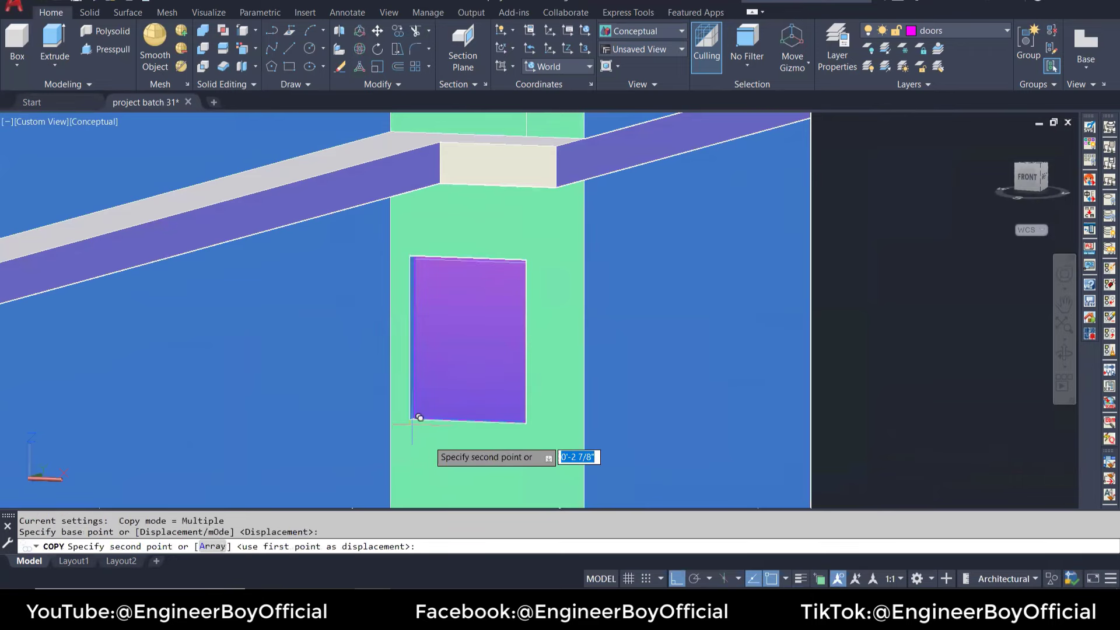
pyautogui.moveTo(419, 418); pyautogui.dragTo(392, 247, button='middle')
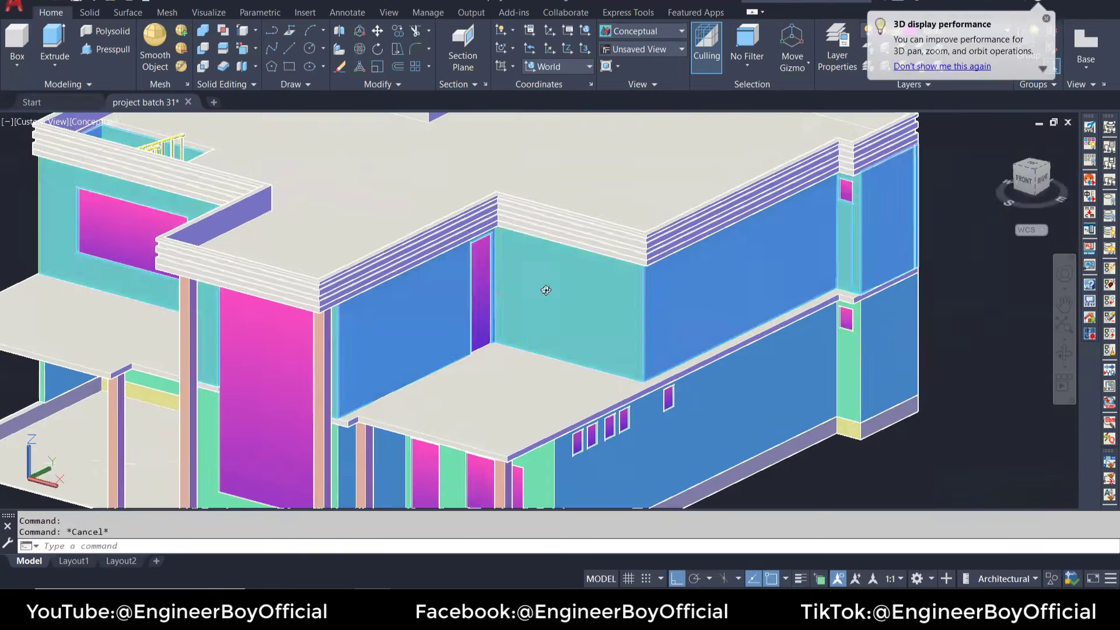
# Step: Orbit the house with 3DORBIT to a left-front angle
pyautogui.write('3do')
pyautogui.press('Return')
pyautogui.moveTo(435, 354); pyautogui.dragTo(537, 346)
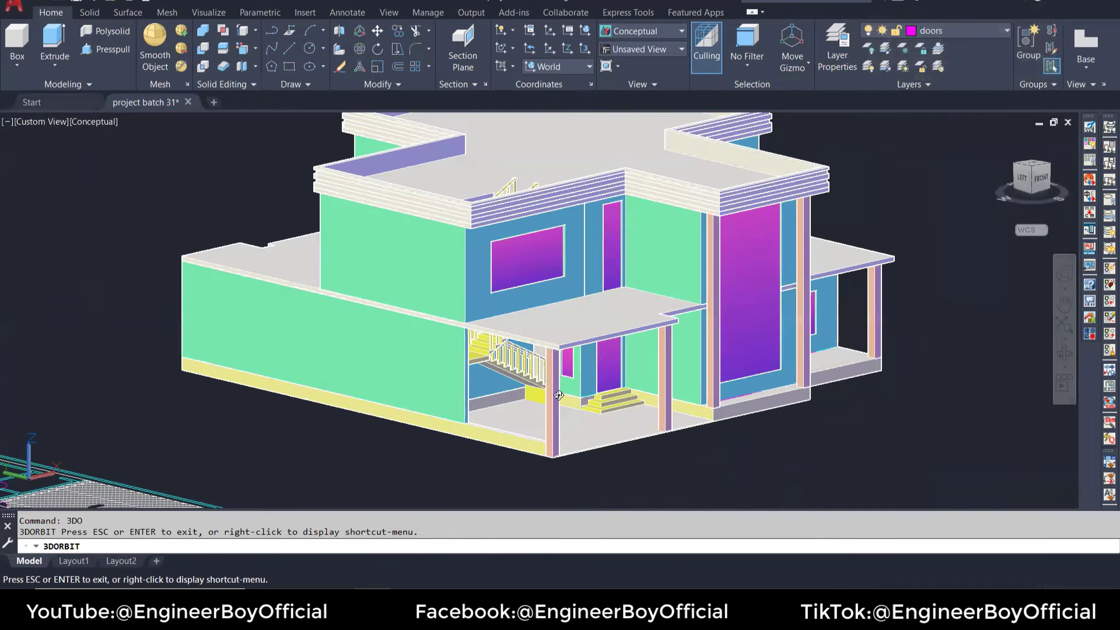
# Step: Orbit the shaded house round to a front view and zoom in to review it
pyautogui.moveTo(680, 416)
pyautogui.mouseDown()
pyautogui.moveTo(500, 344)
pyautogui.moveTo(183, 340)
pyautogui.moveTo(346, 361)
pyautogui.mouseUp()
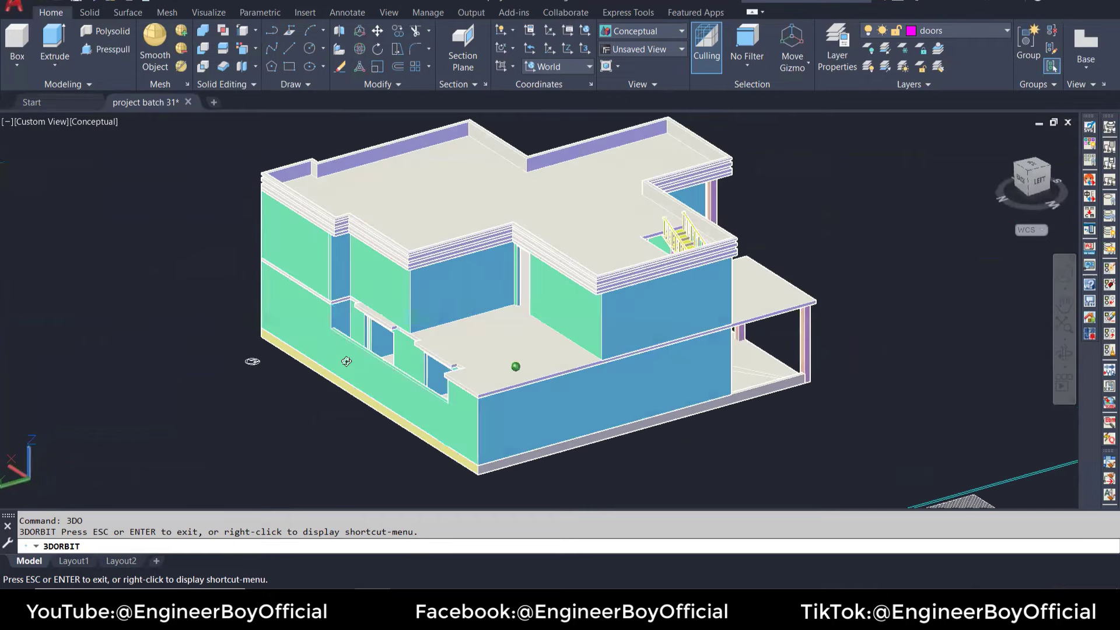
pyautogui.scroll(3, 555, 266)
pyautogui.scroll(3, 542, 318)
pyautogui.scroll(3, 513, 326)
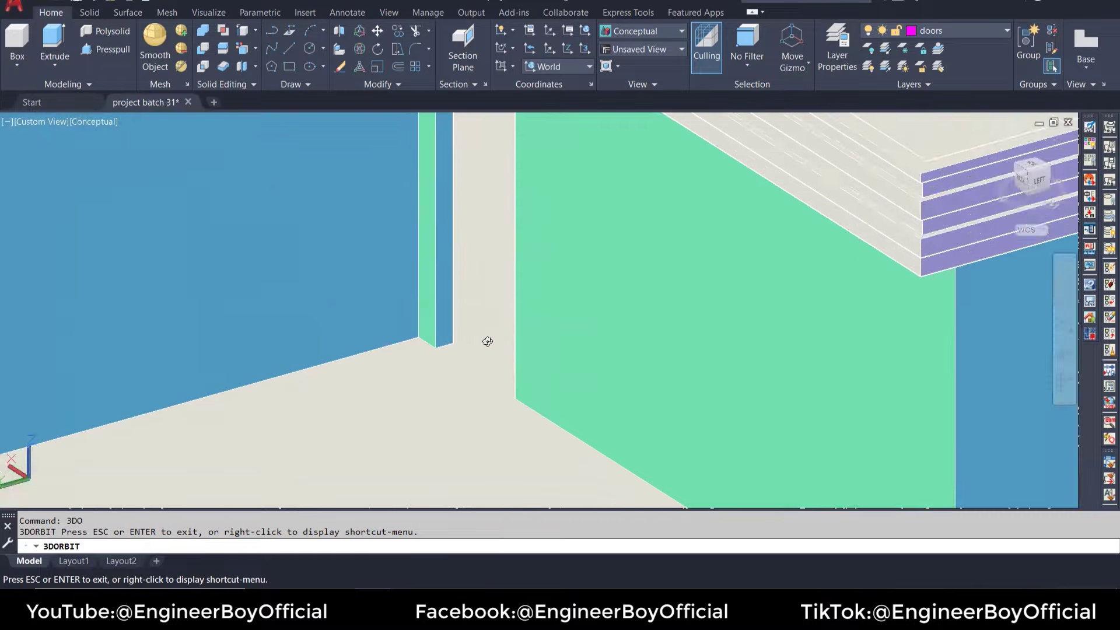
pyautogui.scroll(2, 488, 338)
pyautogui.press('Escape')
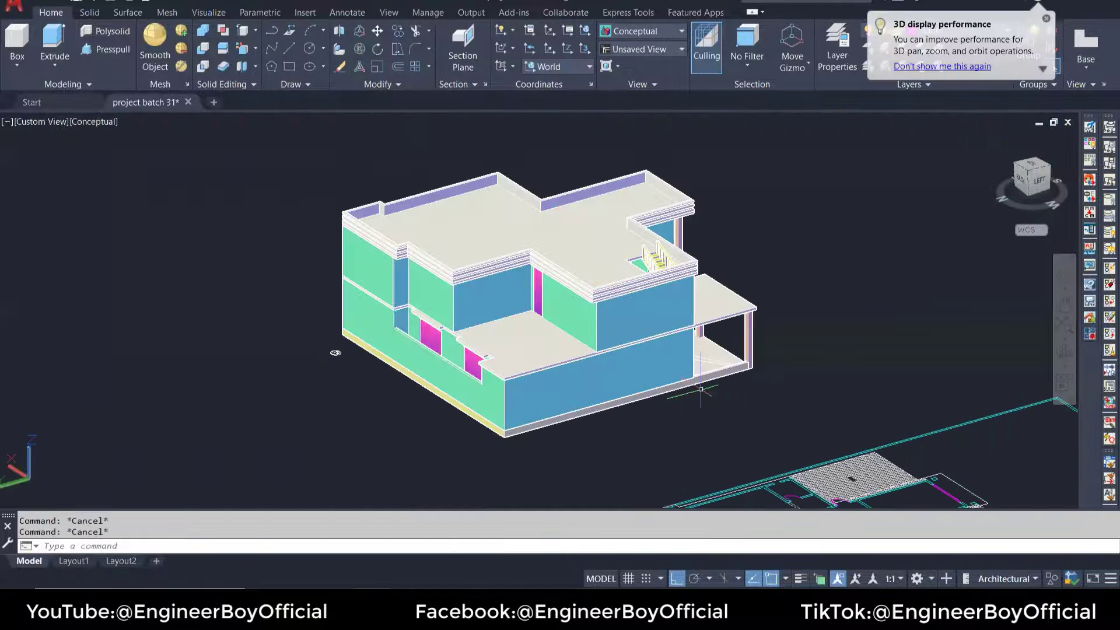
# Step: Orbit once more, then use ViewCube Home and TOP for the plan view
pyautogui.press('Return')
pyautogui.moveTo(701, 392)
pyautogui.mouseDown()
pyautogui.moveTo(402, 357)
pyautogui.moveTo(400, 343)
pyautogui.moveTo(770, 313)
pyautogui.moveTo(619, 326)
pyautogui.moveTo(579, 304)
pyautogui.mouseUp()
pyautogui.scroll(5, 694, 295)
pyautogui.press('Escape')
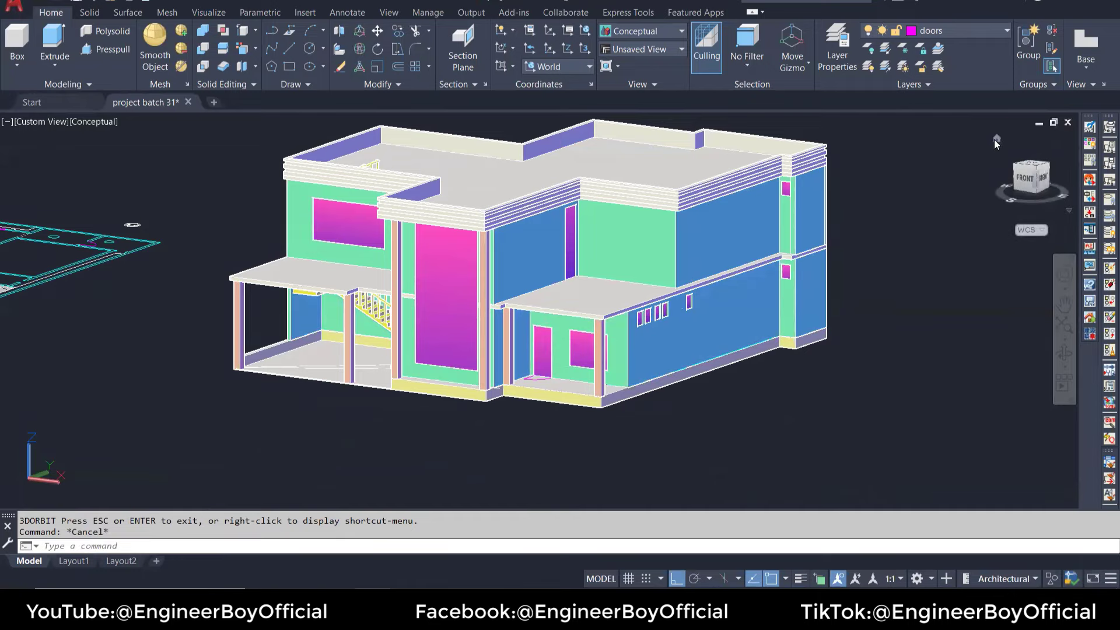
pyautogui.click(994, 138)
pyautogui.click(1033, 165)
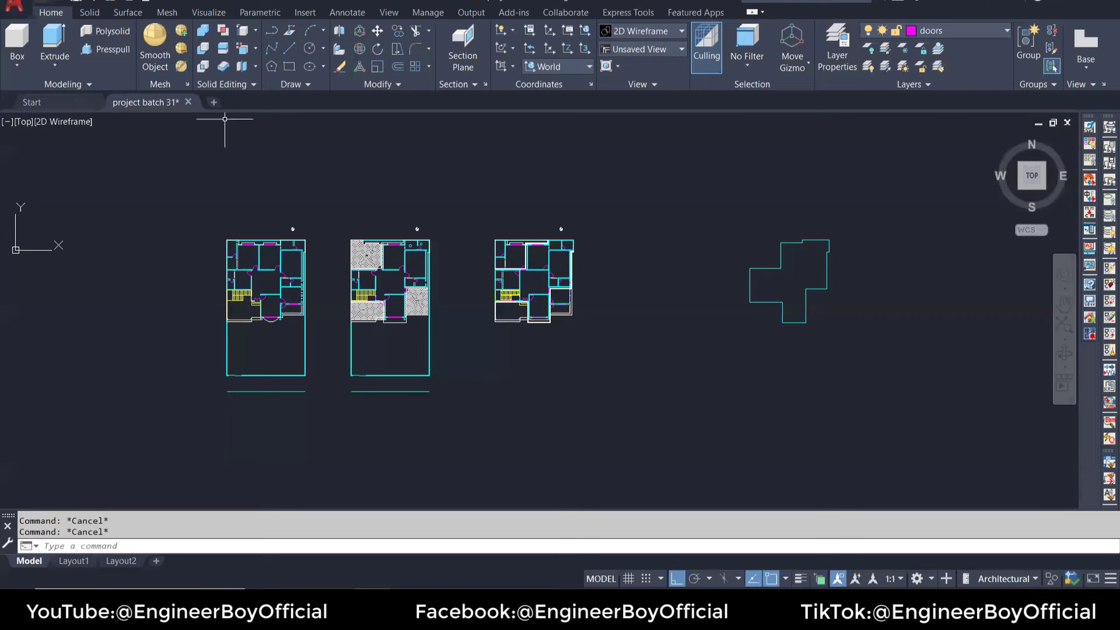
# Step: Draw a 3' by 7' door rectangle using REC with the Dimensions option
pyautogui.write('rec')
pyautogui.press('Return')
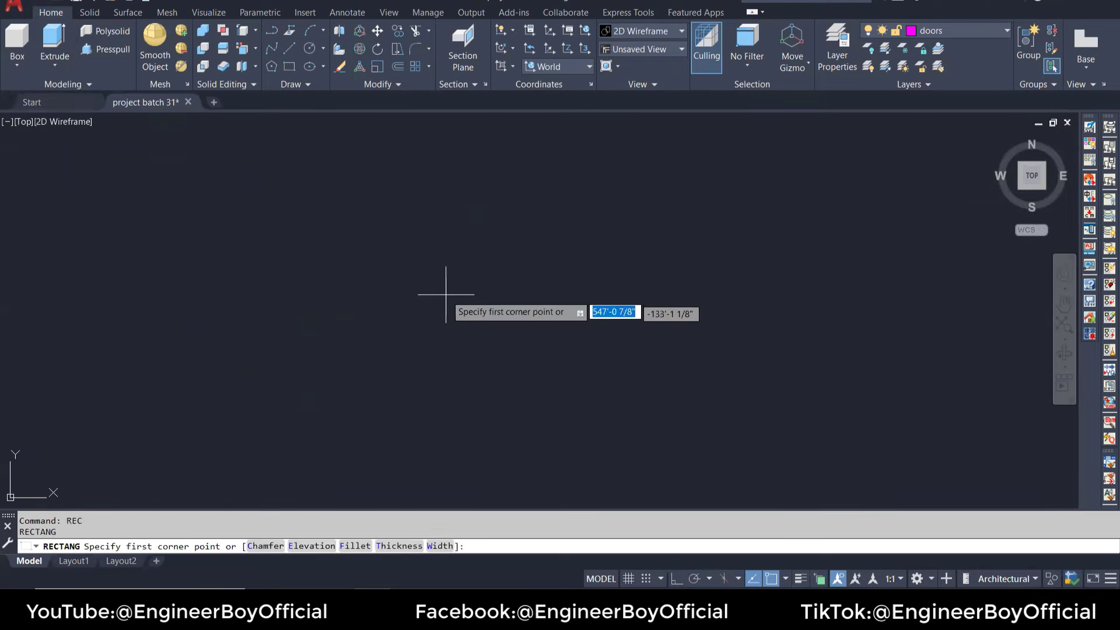
pyautogui.click(445, 278)
pyautogui.write('d')
pyautogui.press('Return')
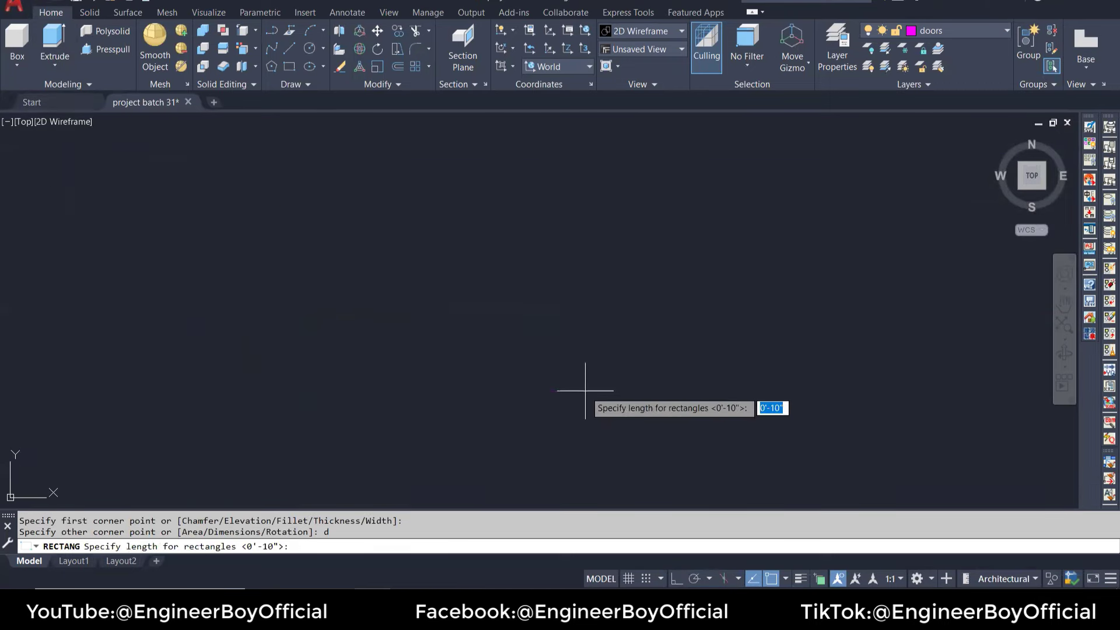
pyautogui.write("'")
pyautogui.press('Return')
pyautogui.write("7'")
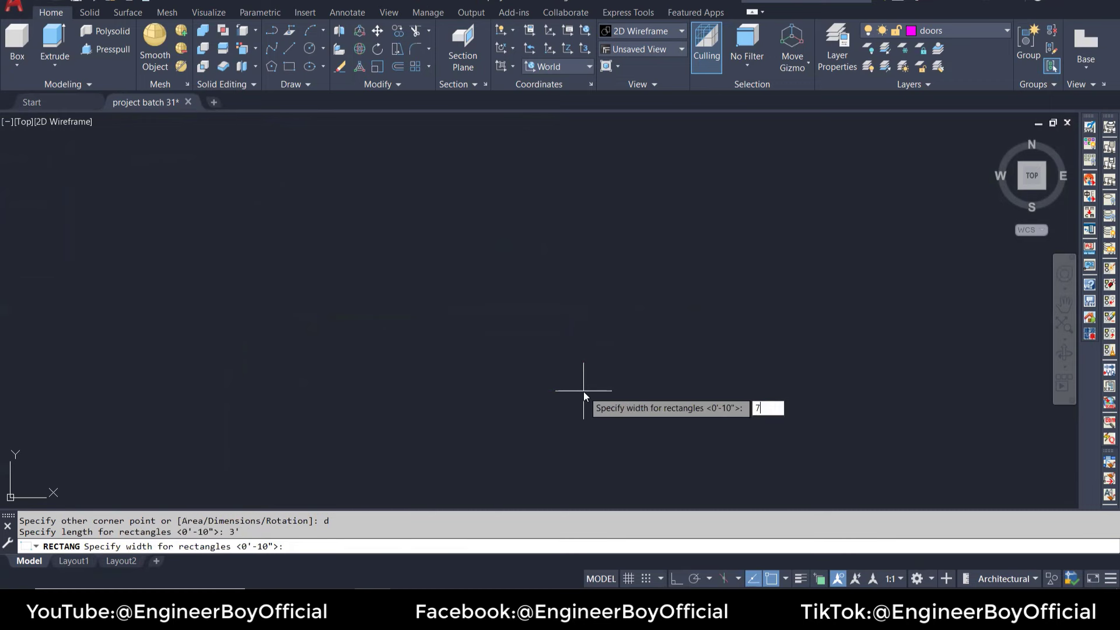
pyautogui.press('Return')
pyautogui.click(571, 372)
pyautogui.press('Escape')
# Step: Trace a polyline along the door rectangle's right, top and left edges
pyautogui.scroll(2, 448, 290)
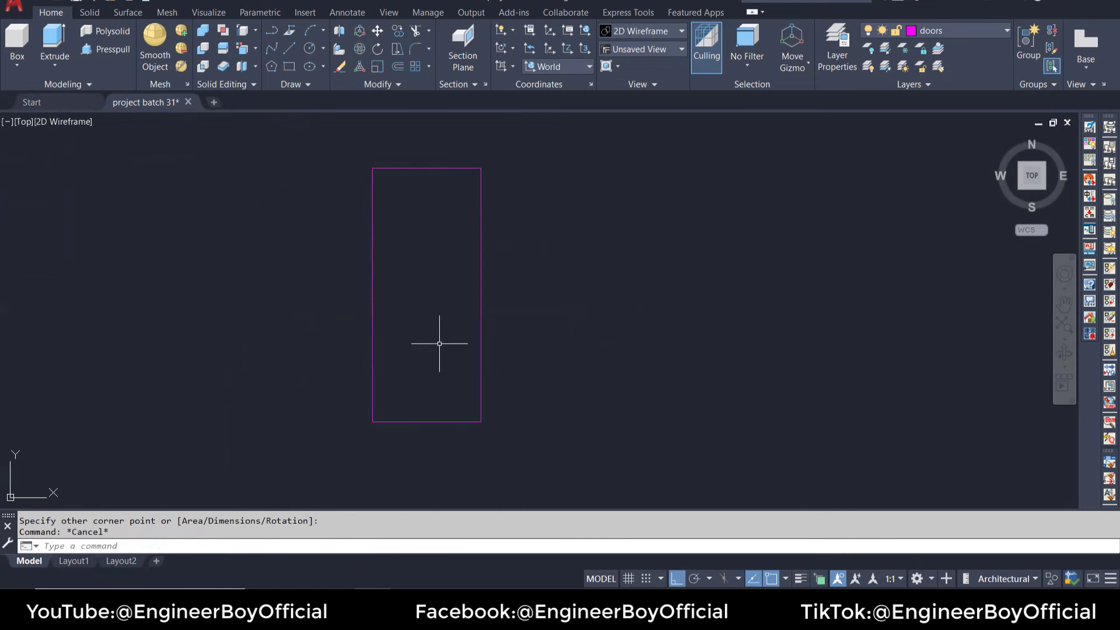
pyautogui.write('o')
pyautogui.press('Return')
pyautogui.press('Escape')
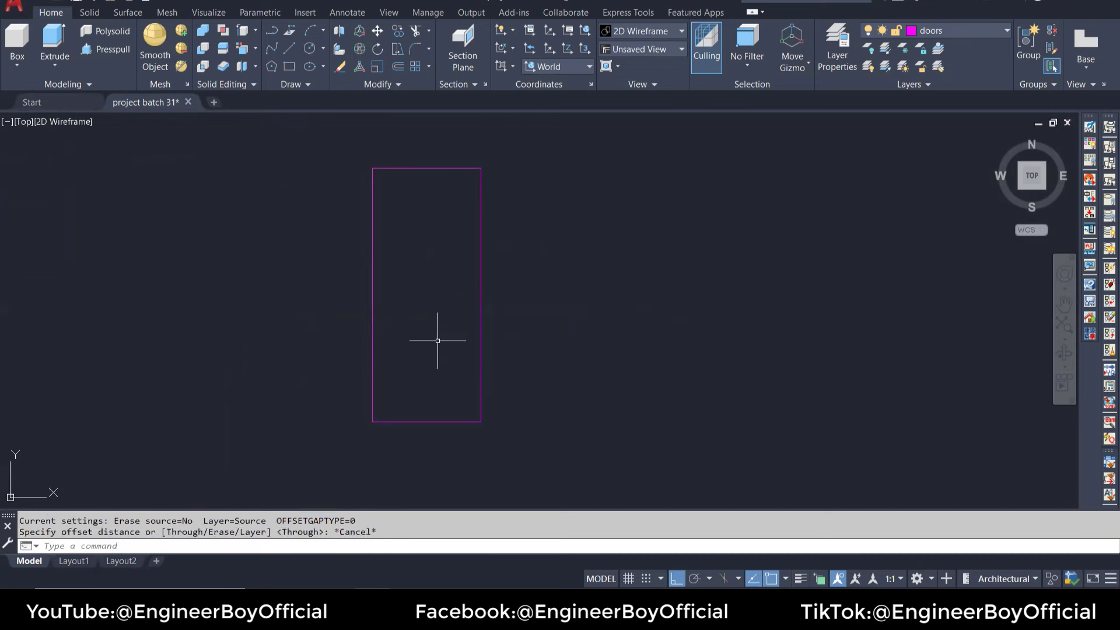
pyautogui.write('pl')
pyautogui.press('Return')
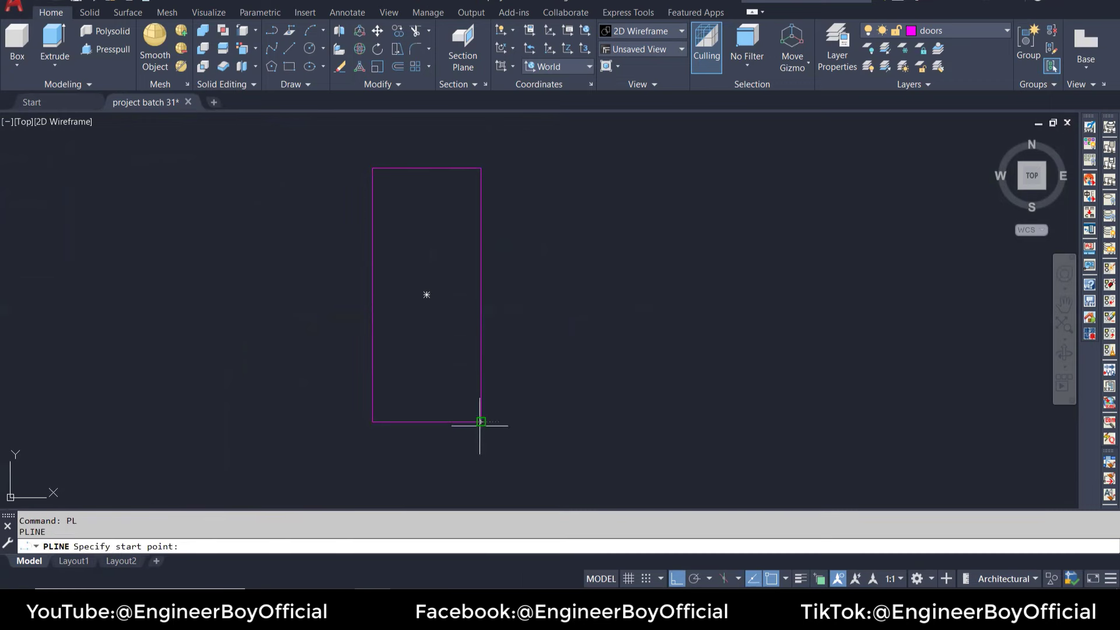
pyautogui.click(481, 421)
pyautogui.click(481, 168)
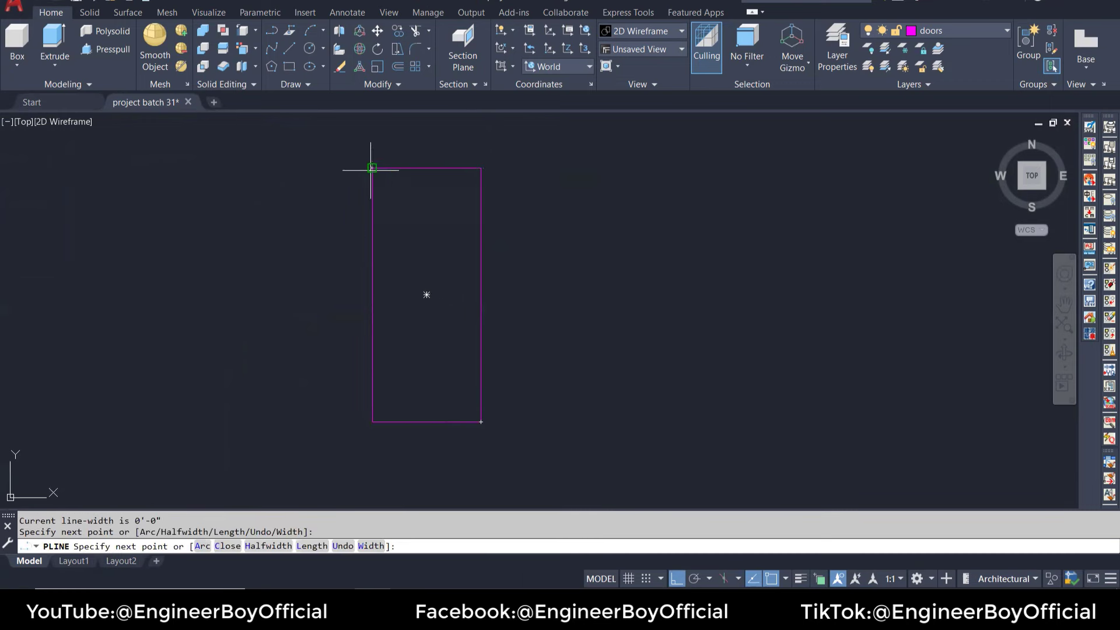
pyautogui.click(372, 168)
pyautogui.click(372, 421)
pyautogui.write('u')
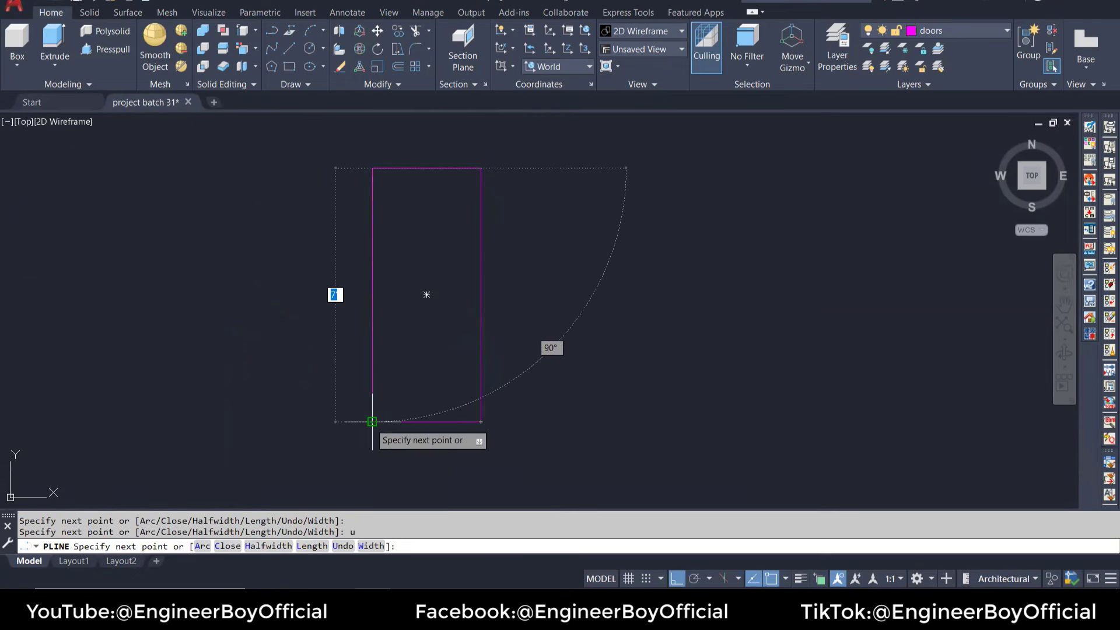
pyautogui.press('Escape')
pyautogui.press('Escape')
pyautogui.press('Escape')
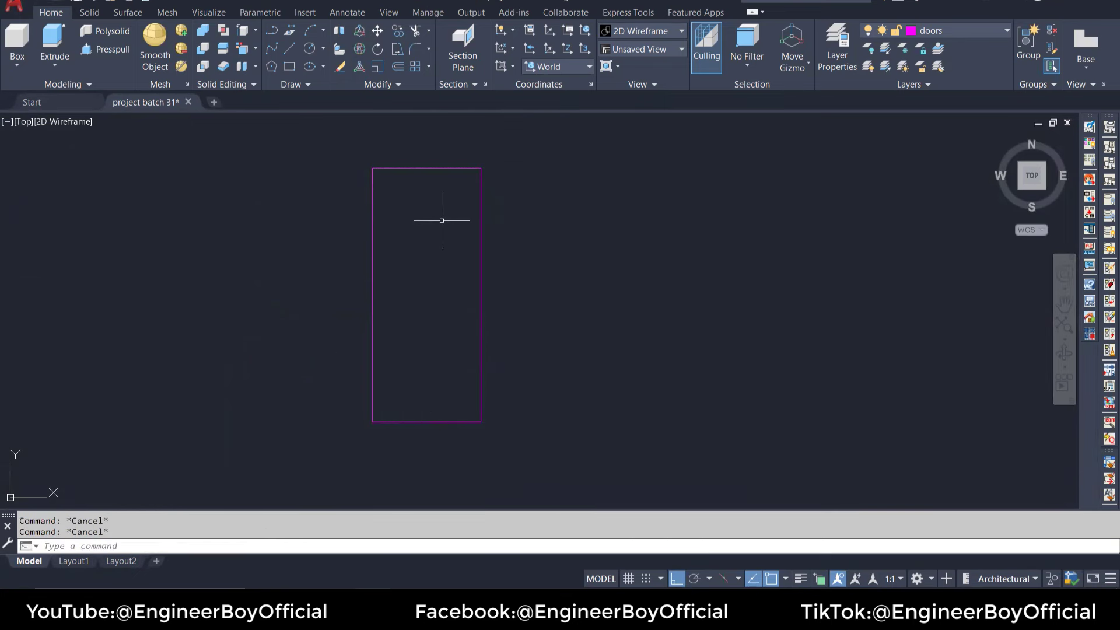
# Step: Offset the door rectangle 2 inches outward as the frame outline
pyautogui.write('o')
pyautogui.press('Return')
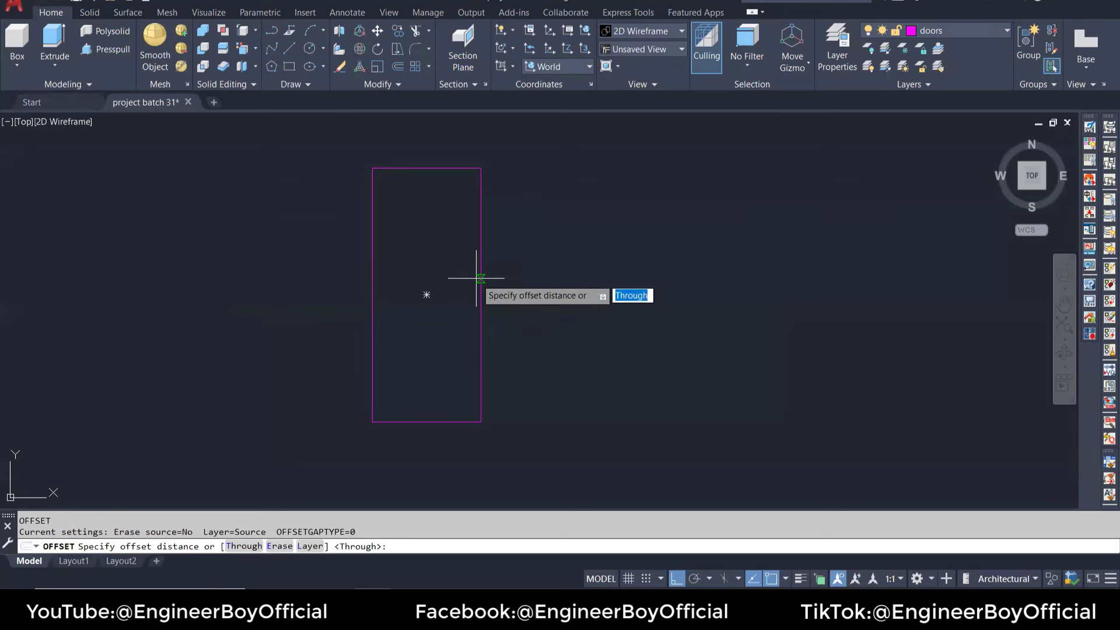
pyautogui.press('Return')
pyautogui.click(480, 269)
pyautogui.click(538, 272)
pyautogui.press('Escape')
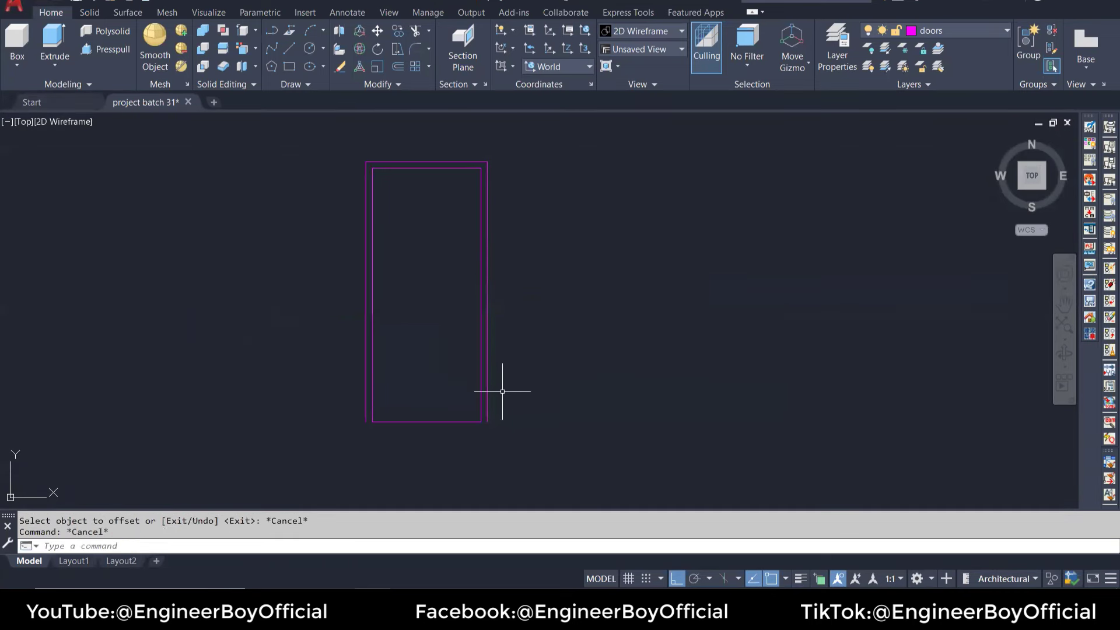
pyautogui.press('Escape')
pyautogui.scroll(2, 368, 413)
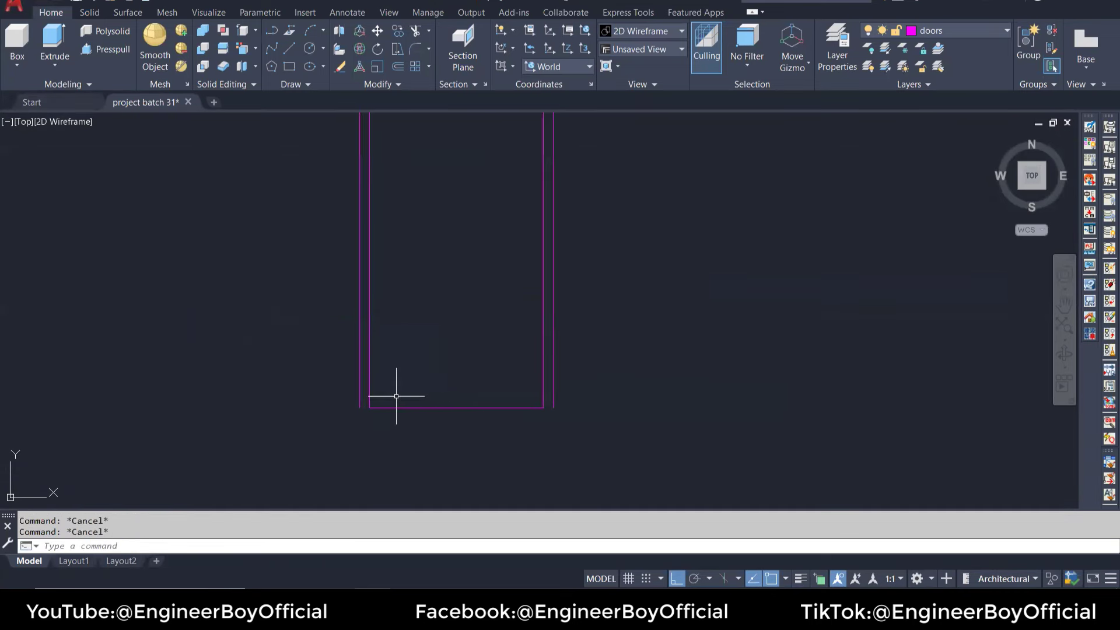
# Step: Try starting a line at the door outline's bottom corners, then cancel it
pyautogui.write('l')
pyautogui.press('Return')
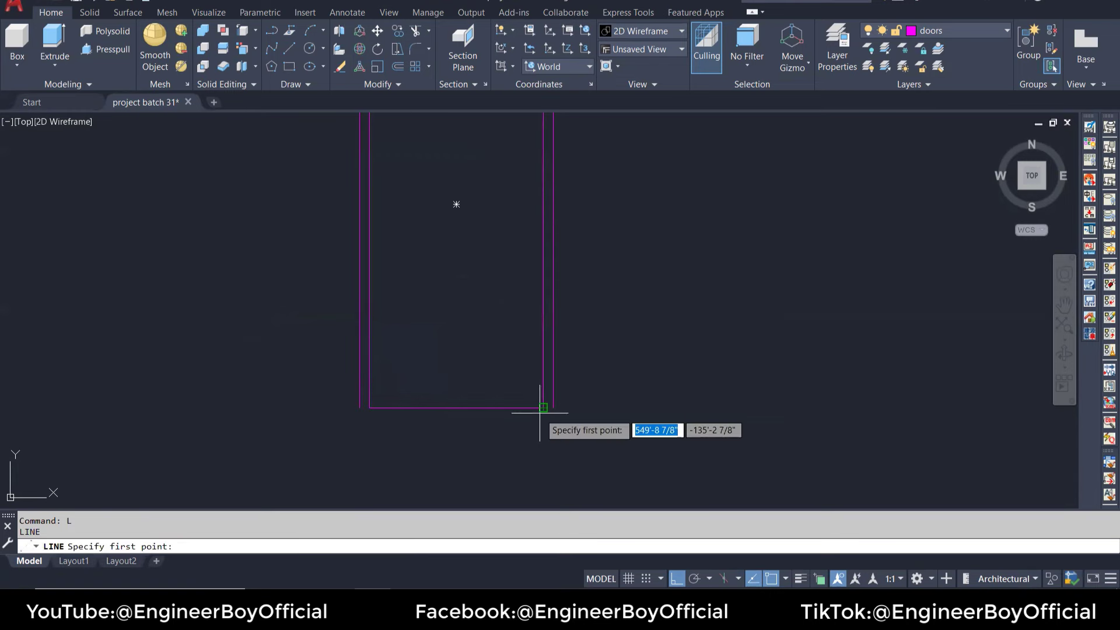
pyautogui.click(541, 413)
pyautogui.press('Escape')
pyautogui.press('Return')
pyautogui.click(364, 408)
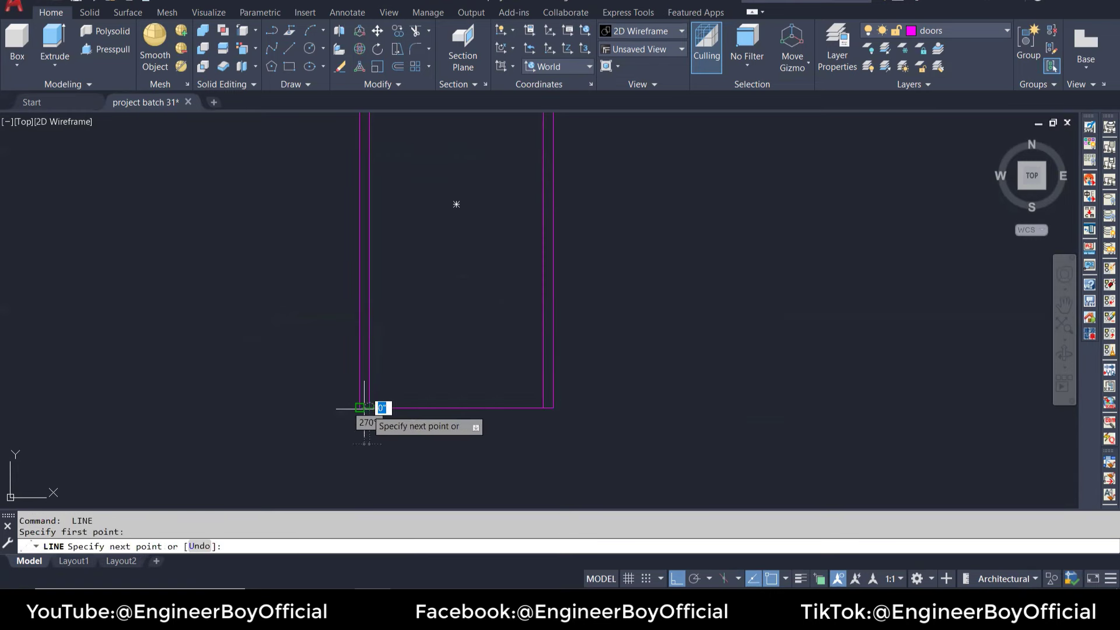
pyautogui.press('Escape')
pyautogui.press('Escape')
pyautogui.scroll(-4, 455, 409)
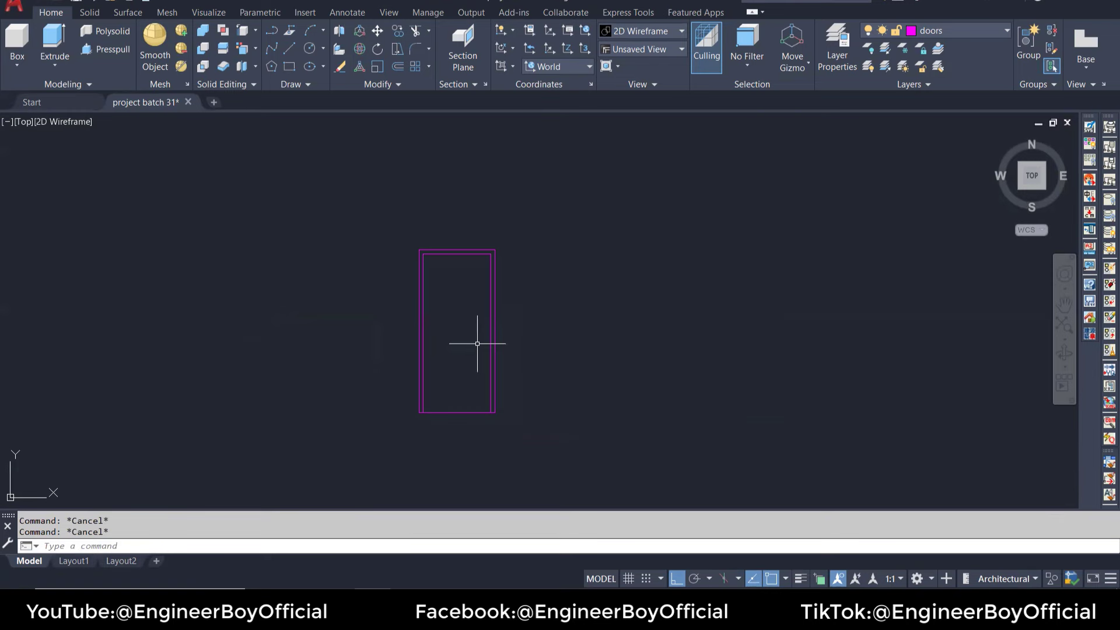
pyautogui.scroll(2, 477, 343)
# Step: Offset the door rectangle 3 inches inward, then undo that offset
pyautogui.write('o')
pyautogui.press('Return')
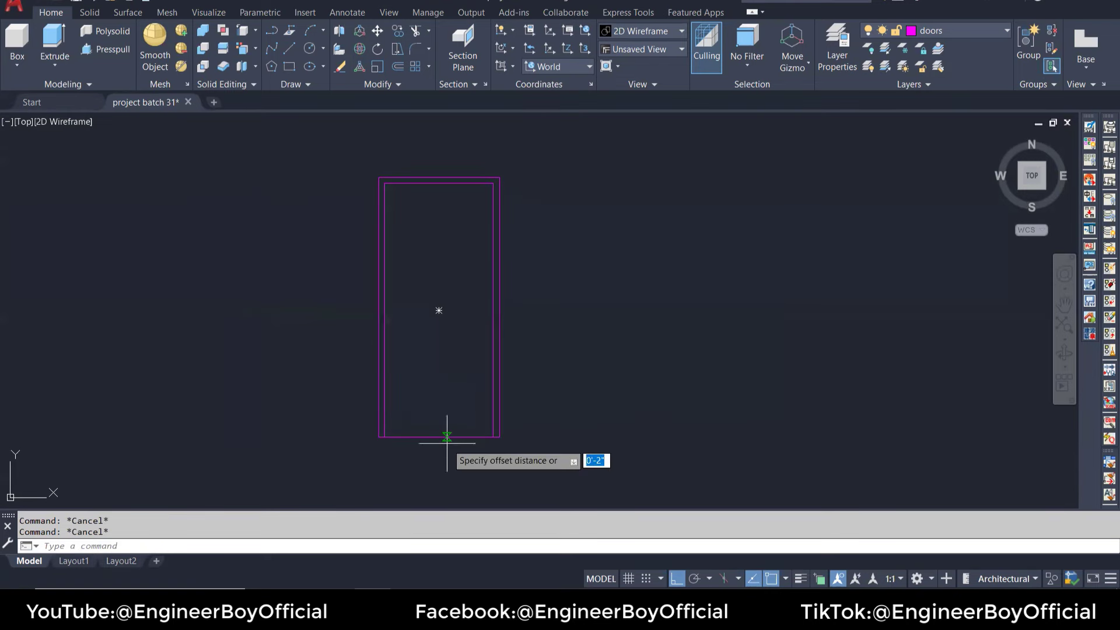
pyautogui.write('3')
pyautogui.press('Return')
pyautogui.click(437, 439)
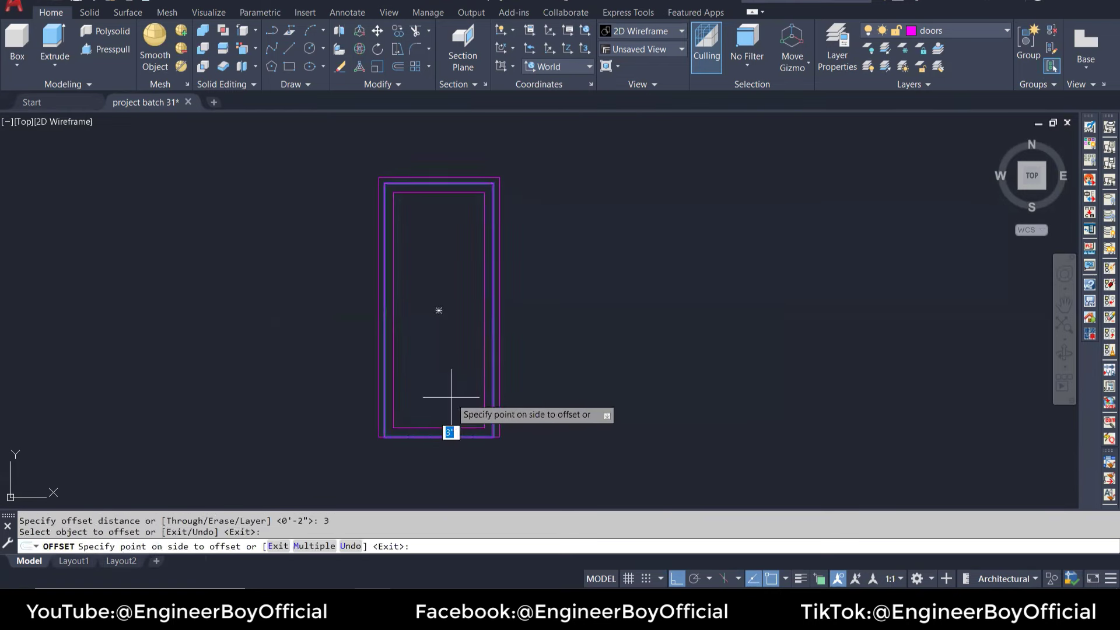
pyautogui.click(456, 408)
pyautogui.press('Escape')
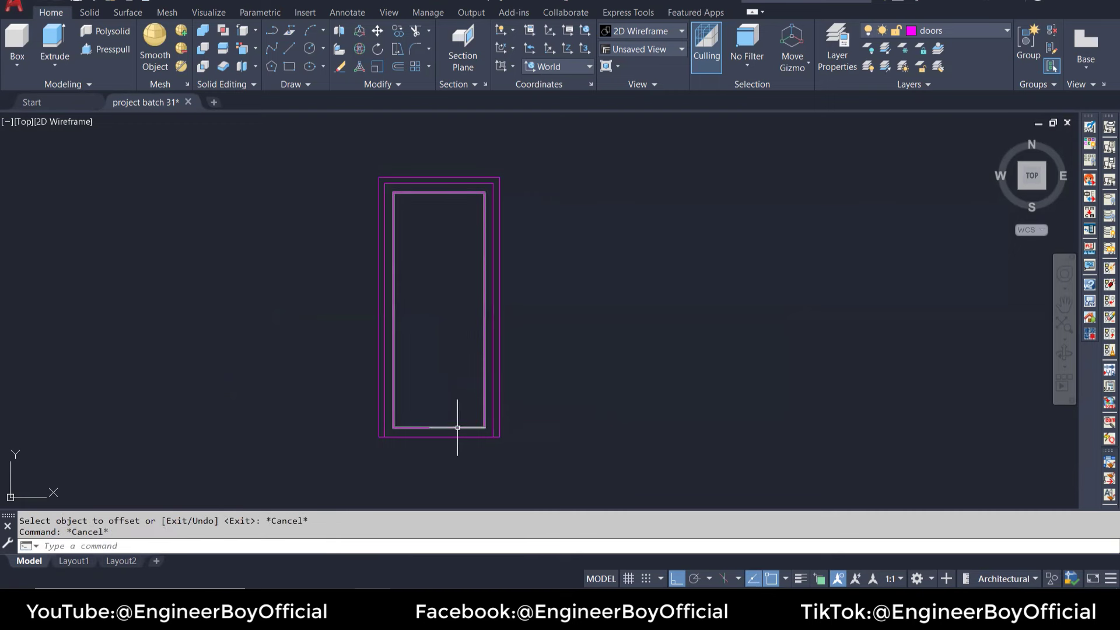
pyautogui.write('u')
pyautogui.press('Return')
pyautogui.press('Return')
pyautogui.press('Return')
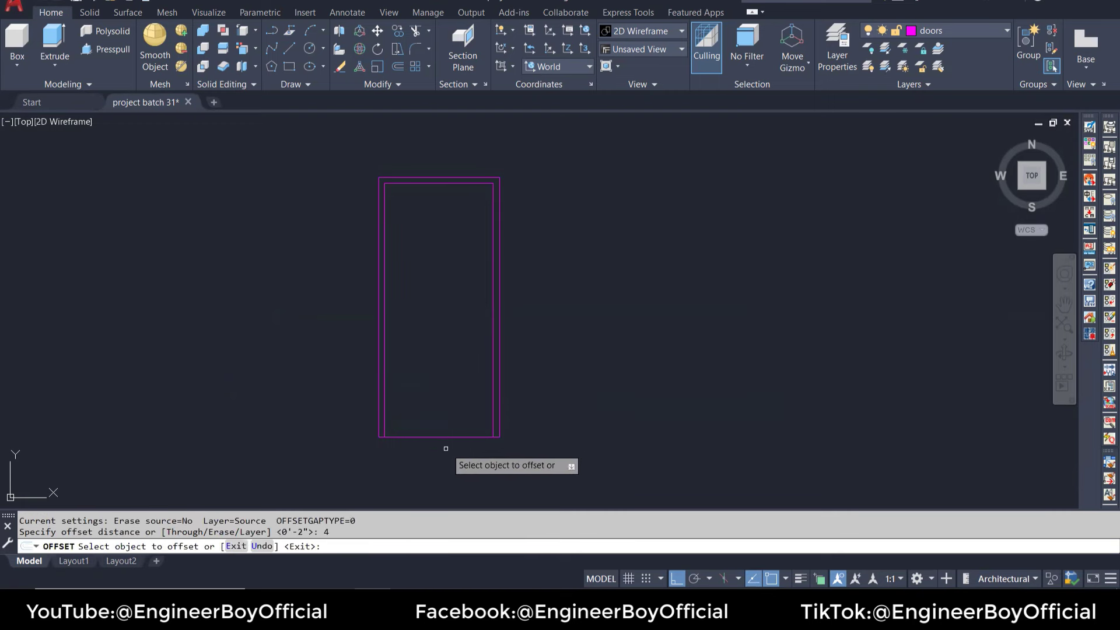
# Step: Offset the door rectangle 4 inches inward for the panel outline
pyautogui.click(454, 432)
pyautogui.click(456, 416)
pyautogui.press('Escape')
pyautogui.press('Escape')
pyautogui.press('Escape')
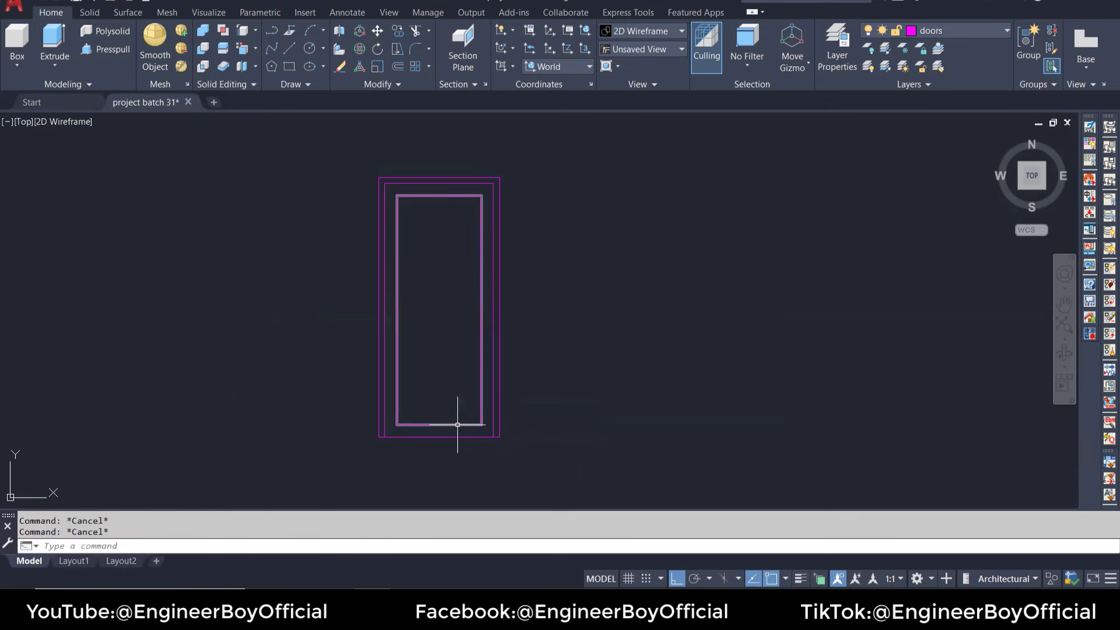
pyautogui.write('lk')
pyautogui.press('Return')
pyautogui.press('Escape')
# Step: Draw horizontal and vertical center lines across the door panel
pyautogui.write('l')
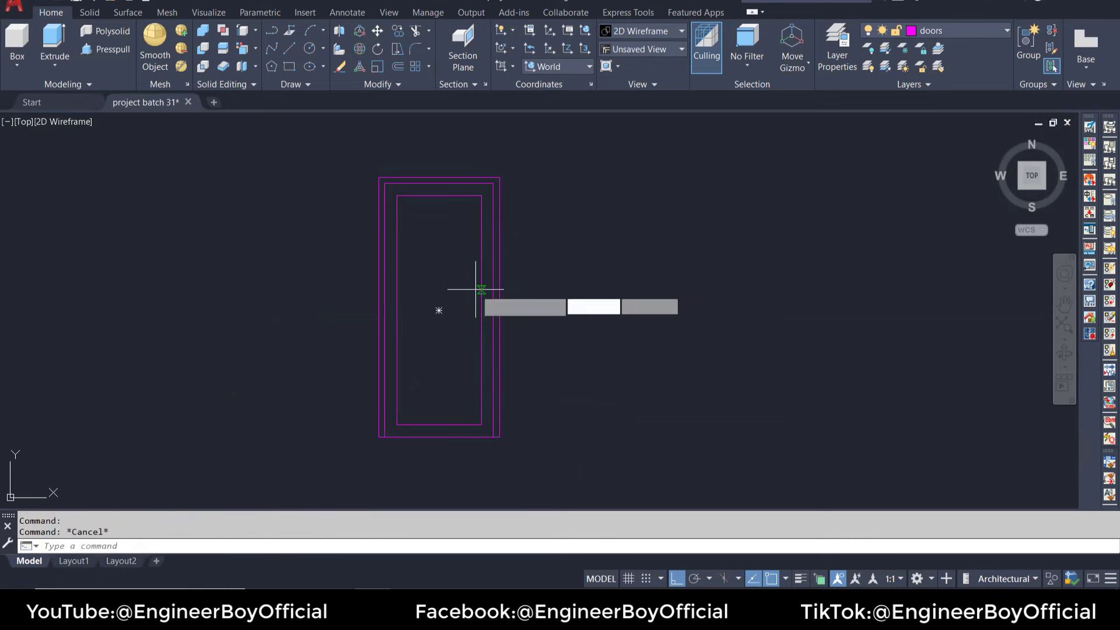
pyautogui.press('Return')
pyautogui.click(481, 310)
pyautogui.click(396, 311)
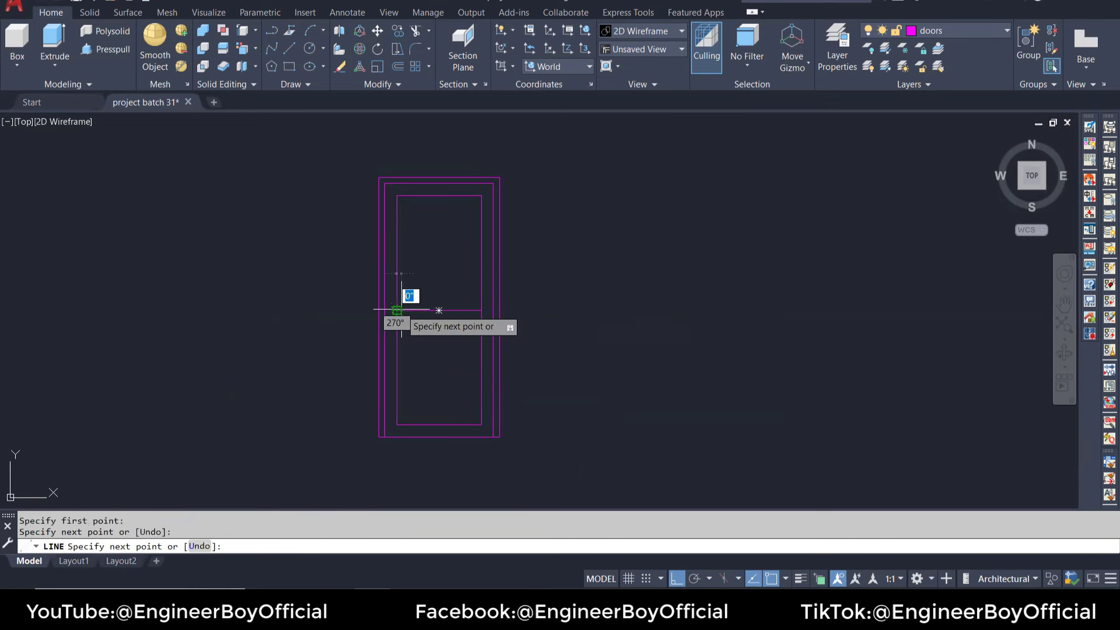
pyautogui.press('Escape')
pyautogui.press('Return')
pyautogui.click(439, 195)
pyautogui.press('Escape')
pyautogui.press('Return')
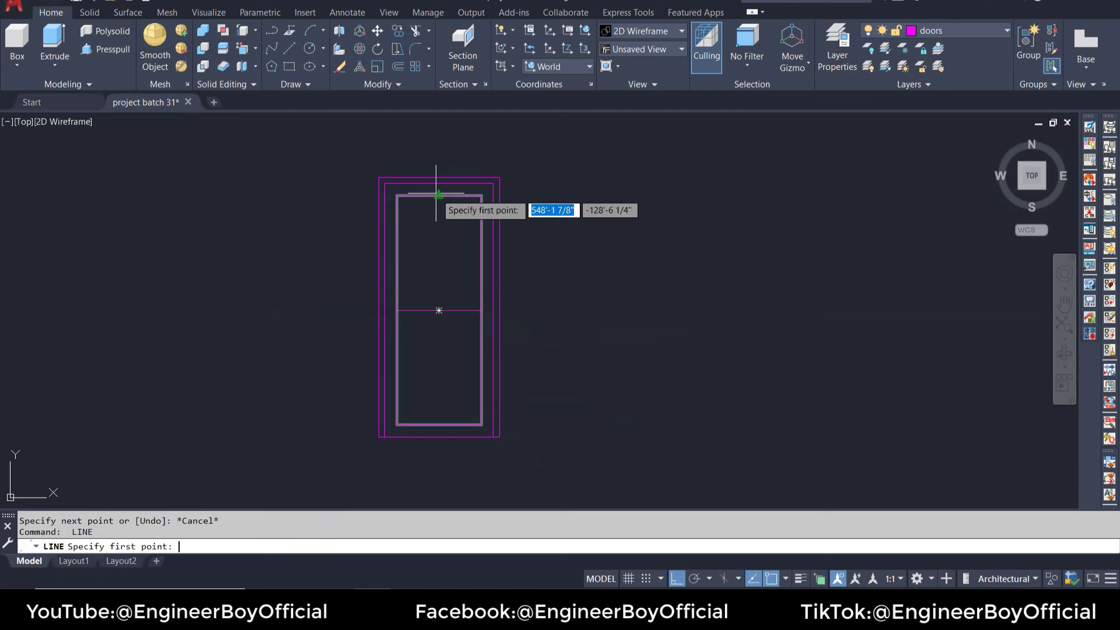
pyautogui.click(438, 195)
pyautogui.click(439, 425)
pyautogui.press('Escape')
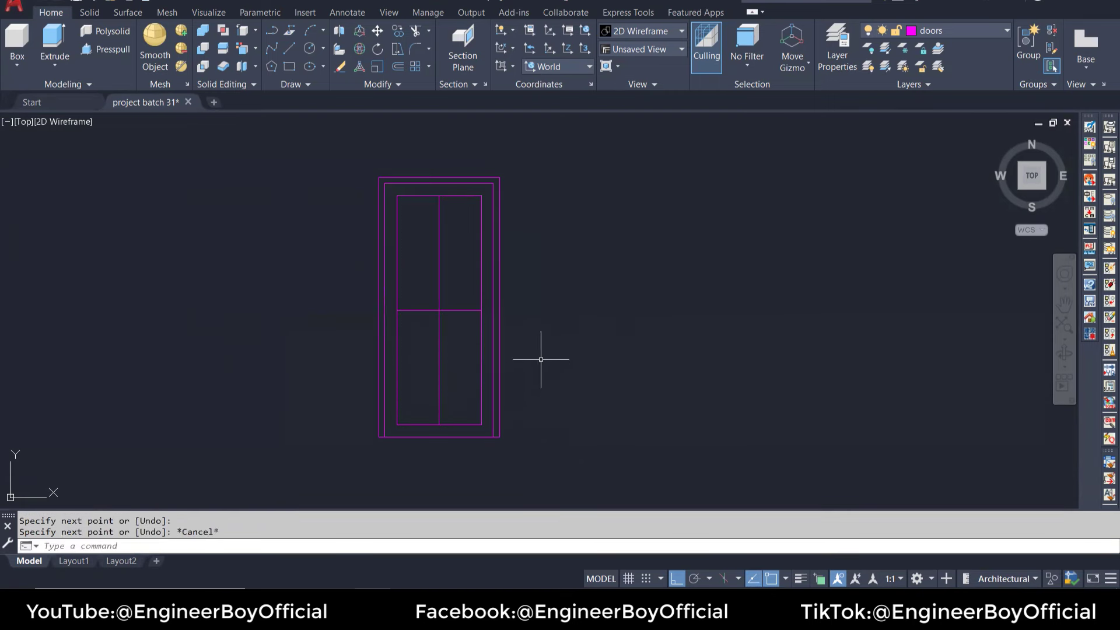
pyautogui.press('Escape')
pyautogui.press('Escape')
# Step: Offset both center lines 1 unit to each side
pyautogui.scroll(2, 466, 299)
pyautogui.write('o')
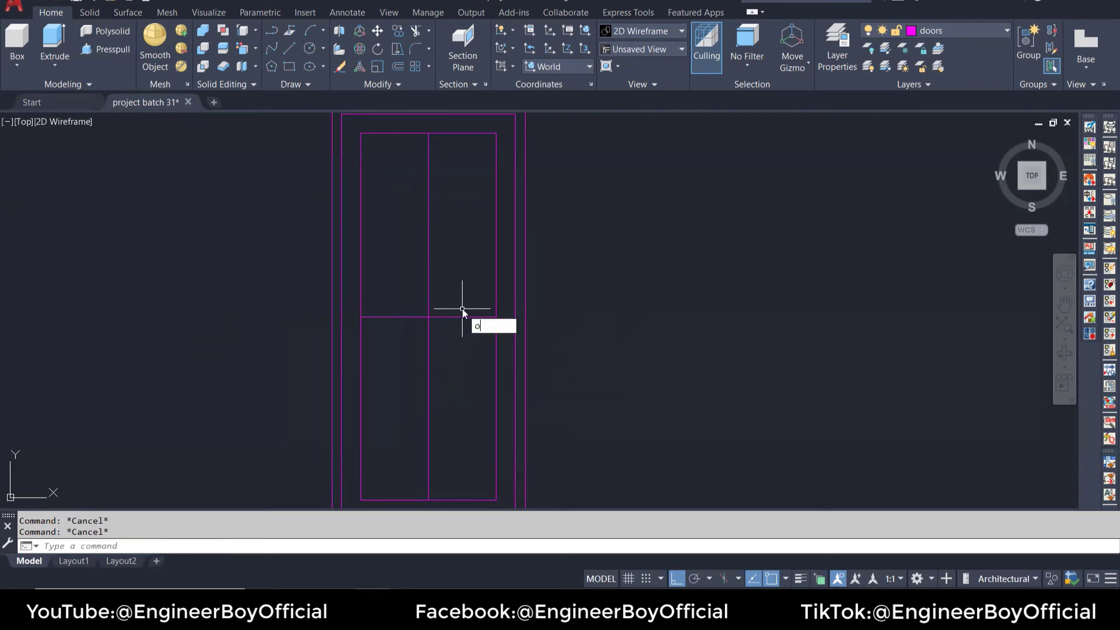
pyautogui.press('Return')
pyautogui.write('1')
pyautogui.press('Return')
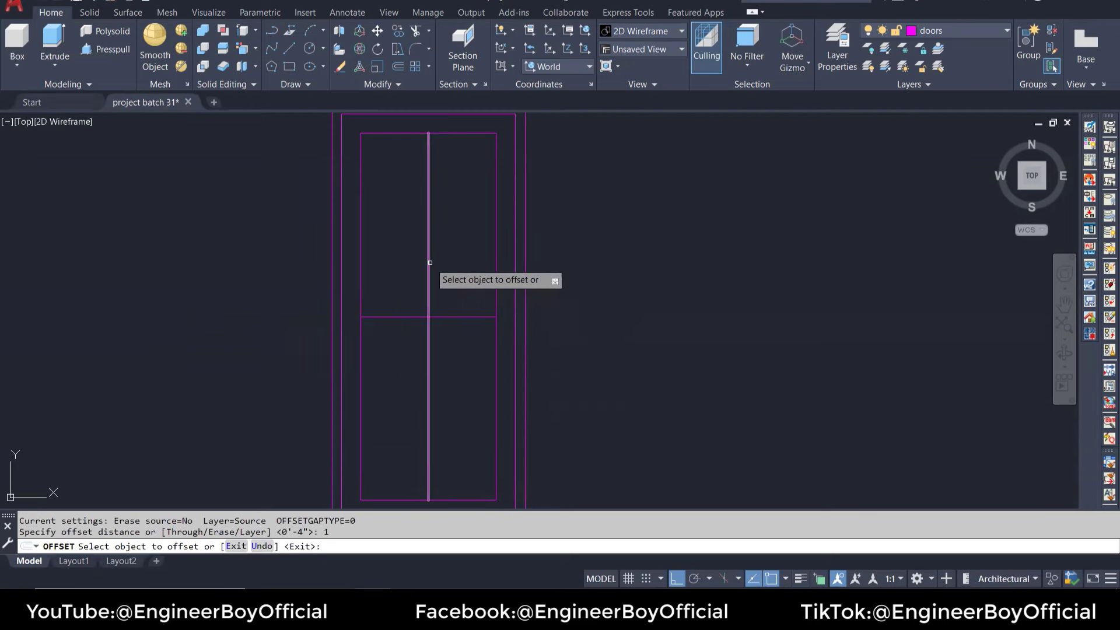
pyautogui.click(430, 262)
pyautogui.click(435, 265)
pyautogui.click(424, 265)
pyautogui.click(467, 316)
pyautogui.click(474, 288)
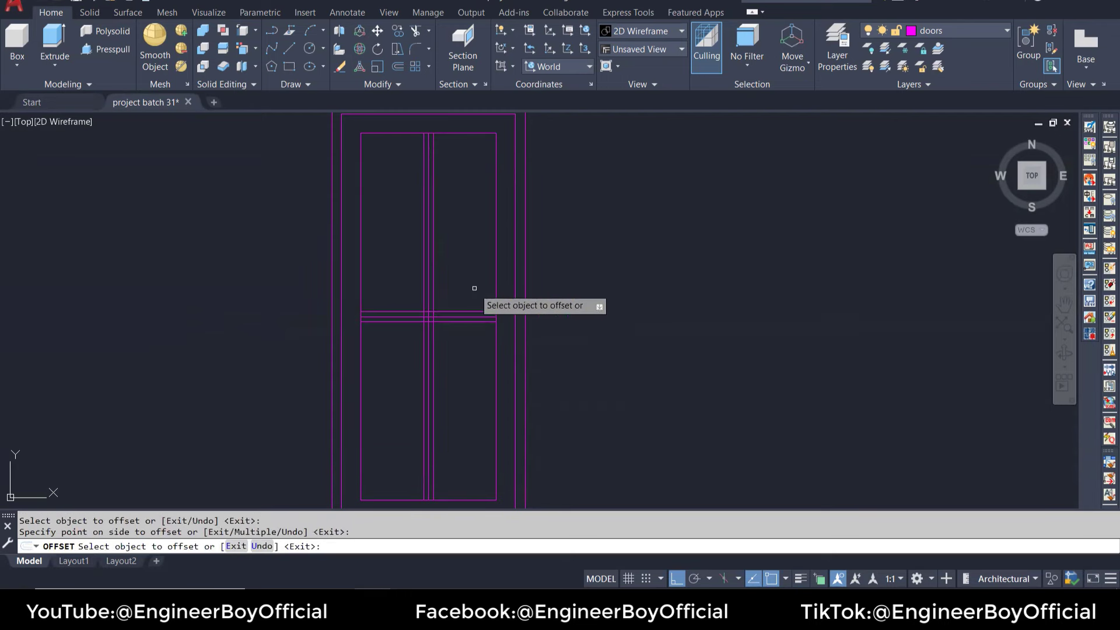
pyautogui.press('Escape')
pyautogui.press('Escape')
# Step: Draw a circle of radius 6 where the center lines cross
pyautogui.scroll(4, 429, 316)
pyautogui.write('c')
pyautogui.press('Return')
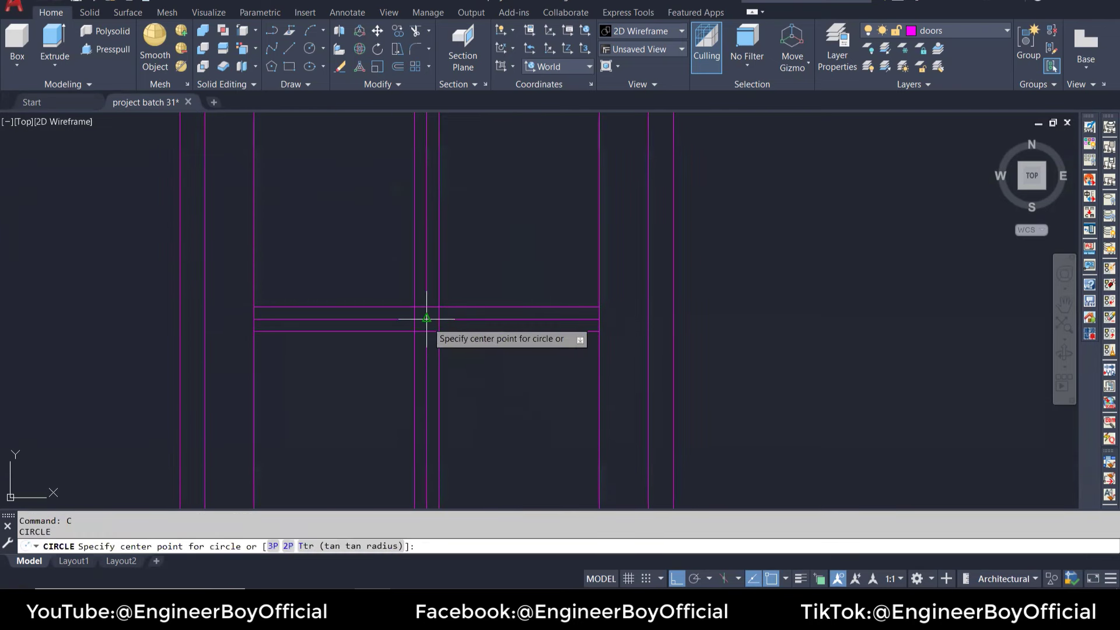
pyautogui.click(427, 319)
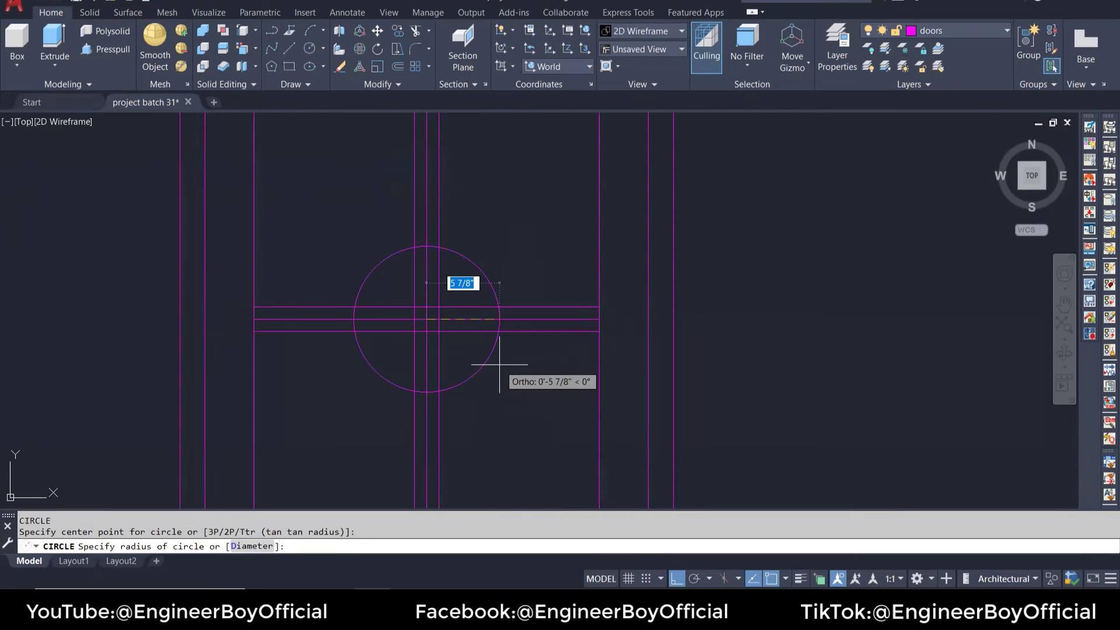
pyautogui.write('6')
pyautogui.press('Return')
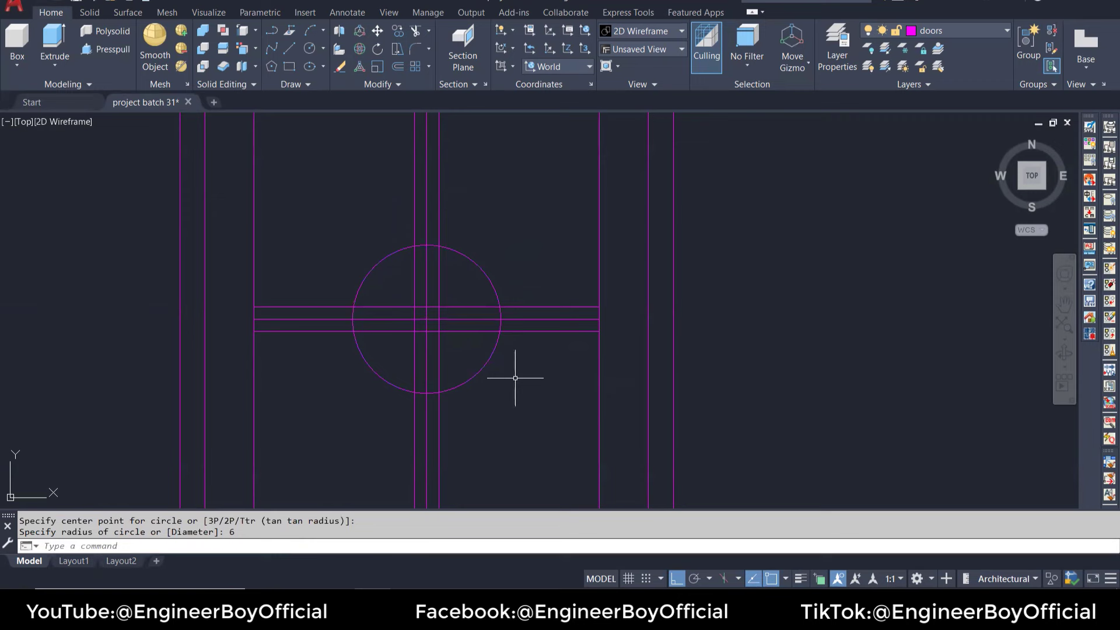
pyautogui.write('o')
# Step: Offset the 6-radius circle 2 units outward to form a ring
pyautogui.press('Return')
pyautogui.write('2')
pyautogui.press('Return')
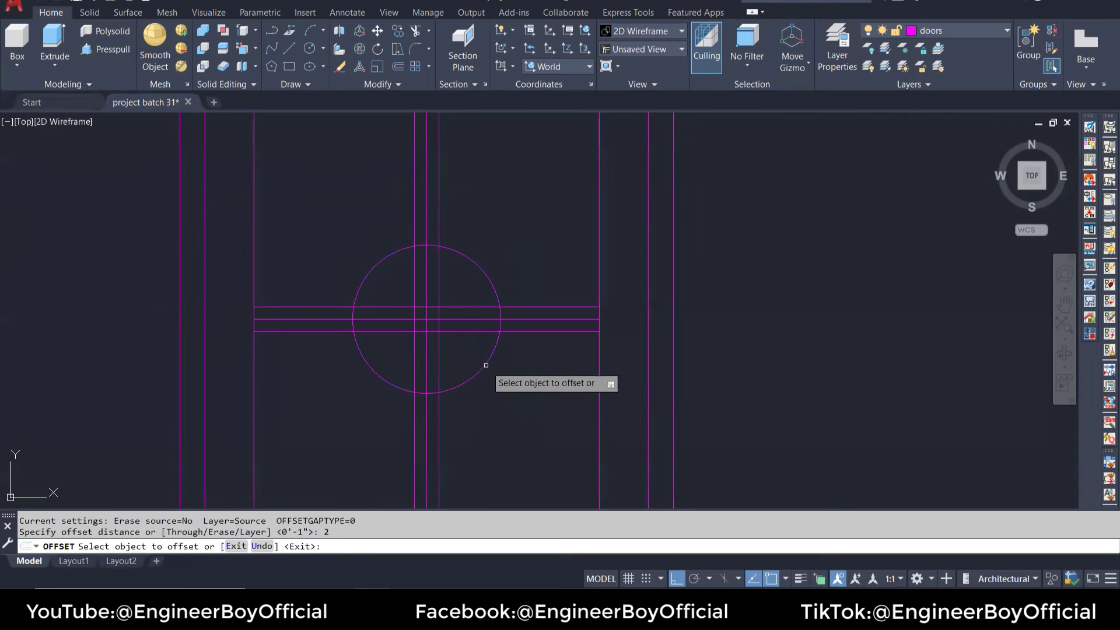
pyautogui.click(484, 365)
pyautogui.click(517, 381)
pyautogui.press('Escape')
pyautogui.write('ex')
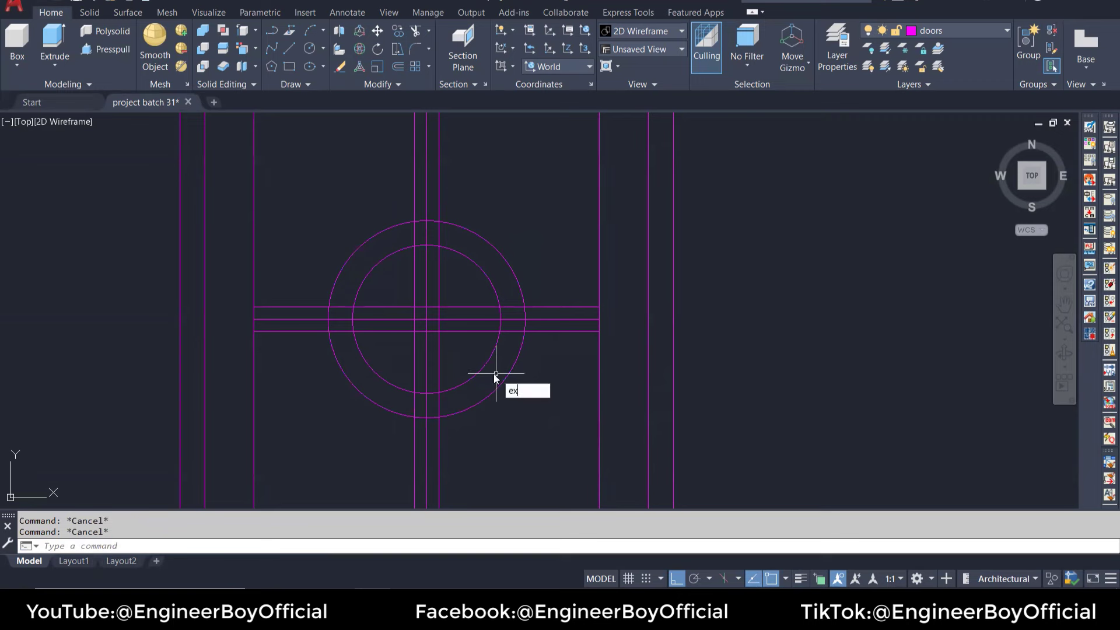
pyautogui.write('t')
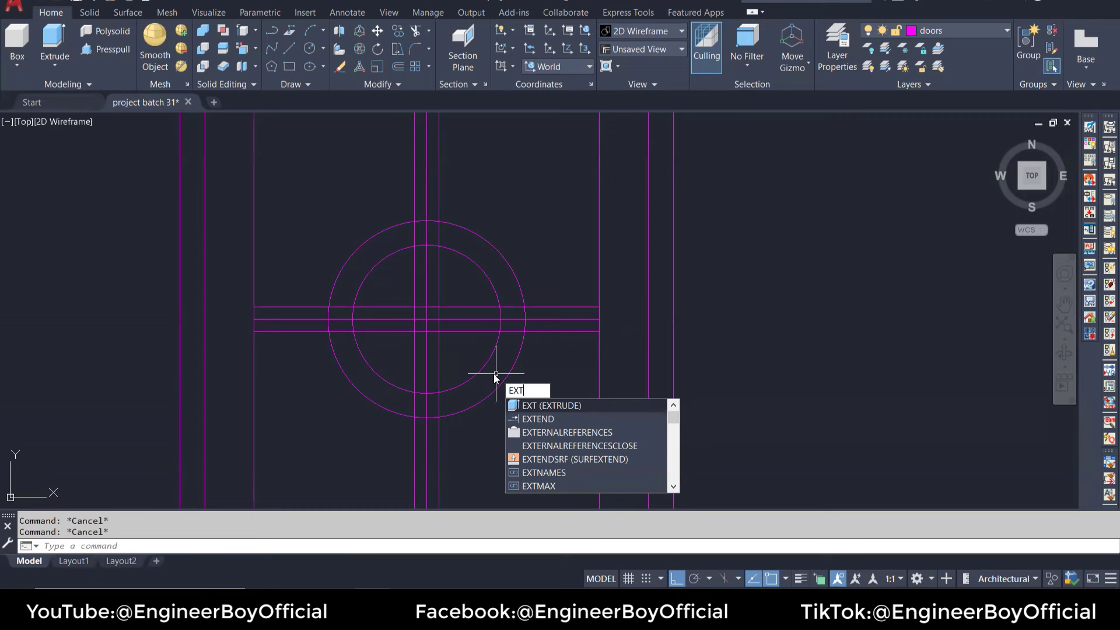
pyautogui.write('rim')
# Step: Try trimming the cross bars against the ring's inner circle, then cancel
pyautogui.press('Return')
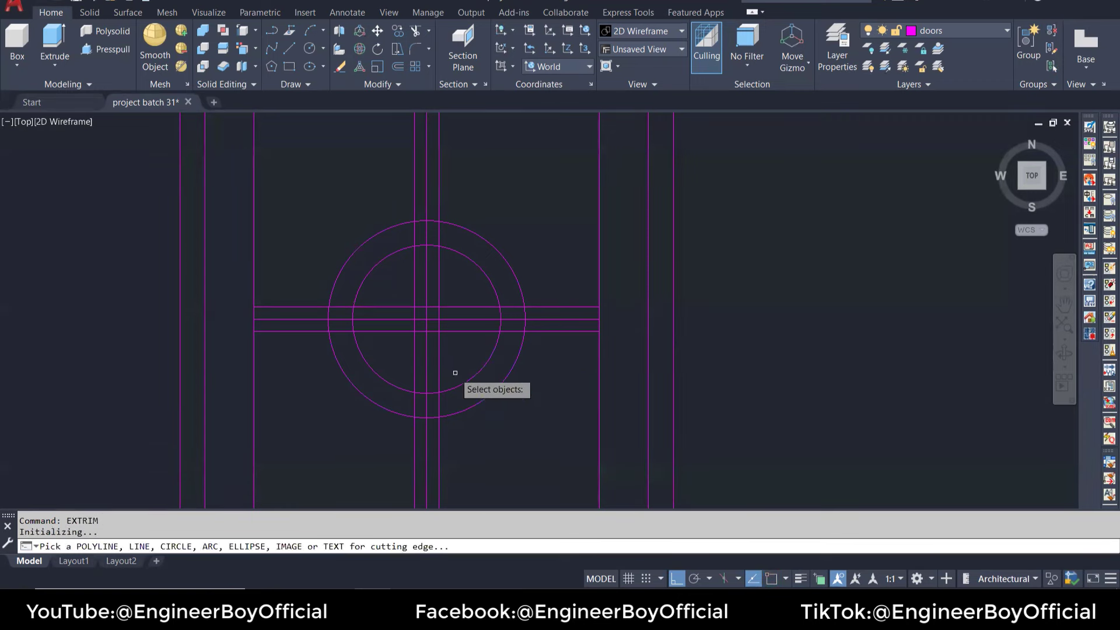
pyautogui.click(475, 377)
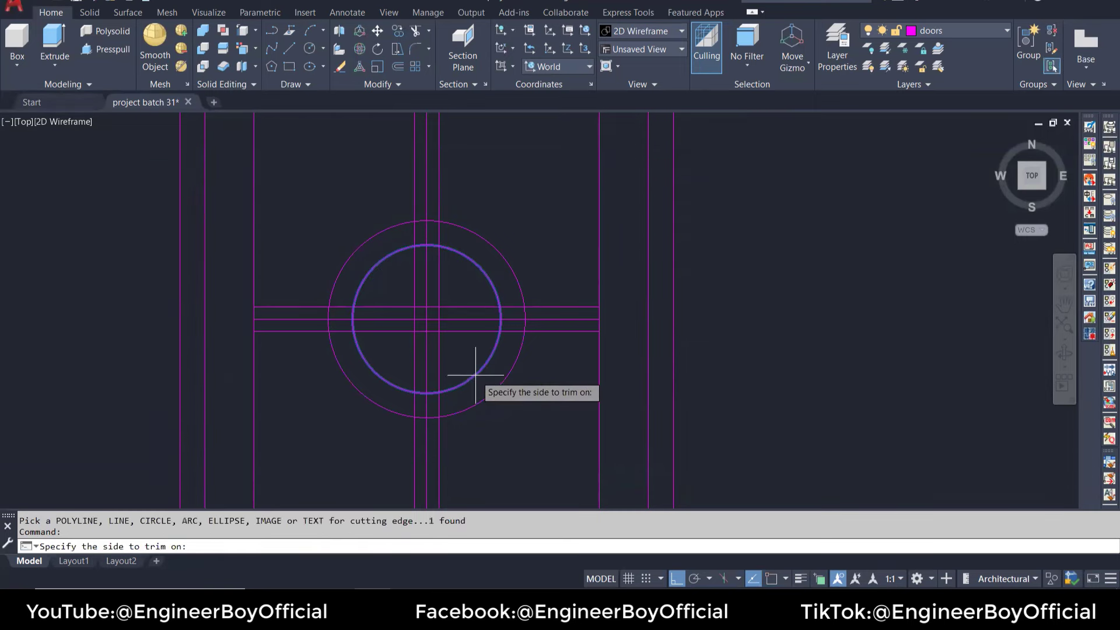
pyautogui.scroll(3, 475, 368)
pyautogui.scroll(-4, 475, 290)
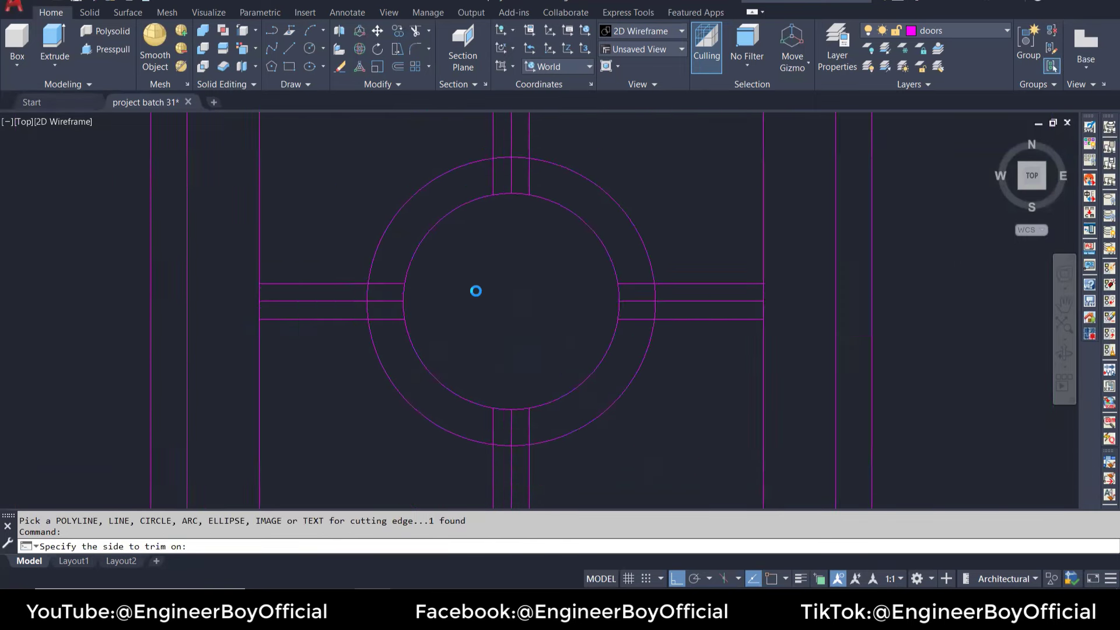
pyautogui.scroll(1, 551, 305)
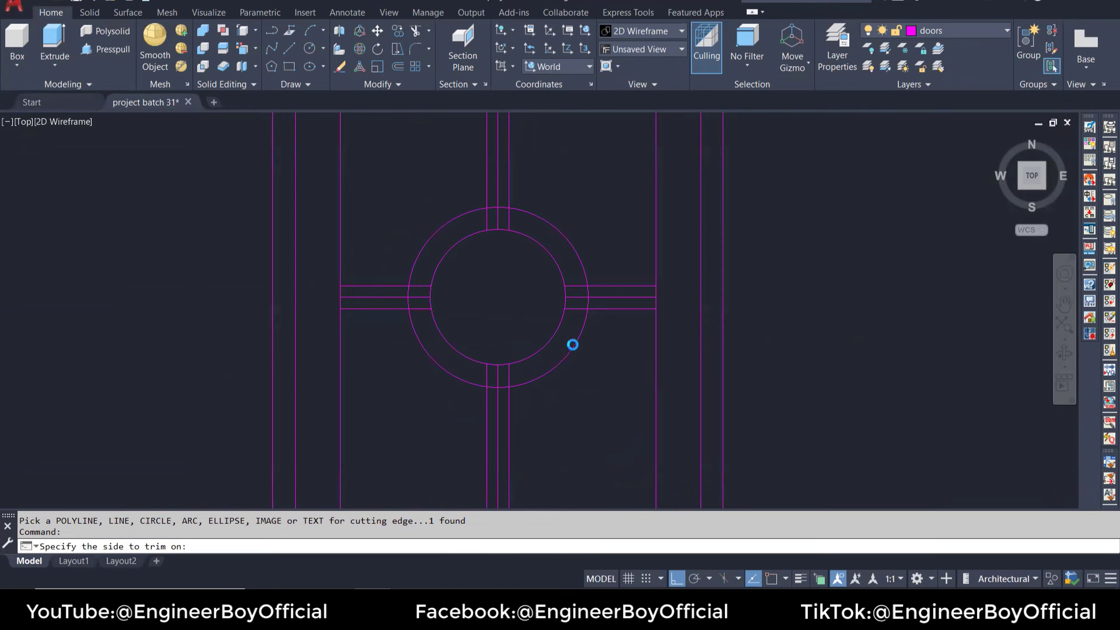
pyautogui.scroll(2, 475, 291)
pyautogui.press('Escape')
pyautogui.write('ex')
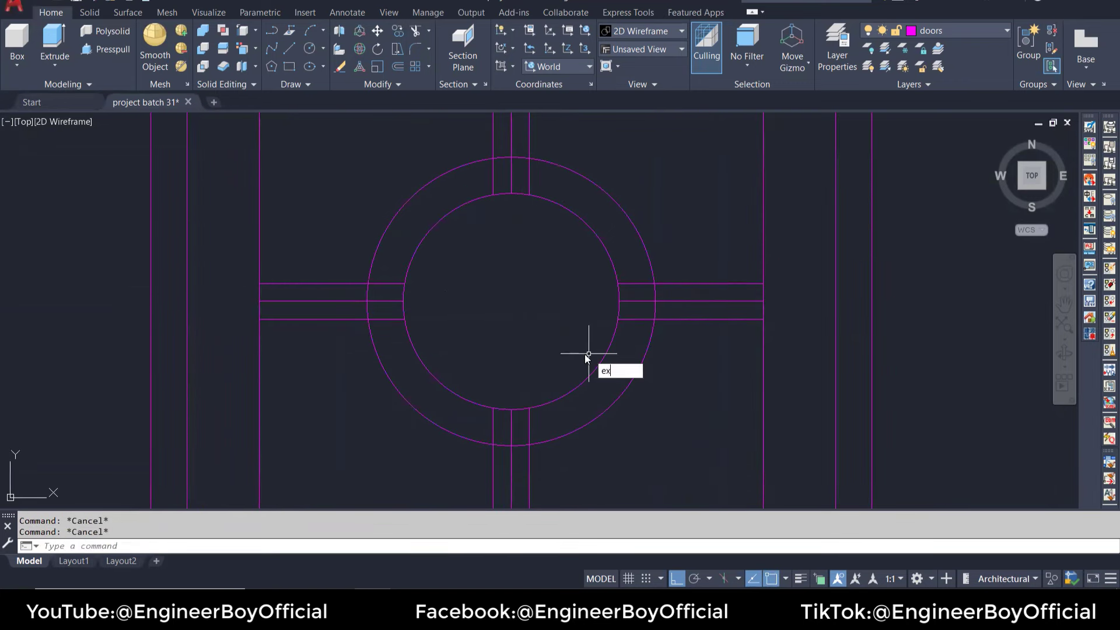
# Step: Trim the cross bars back to the ring's outer circle on both sides
pyautogui.write('t')
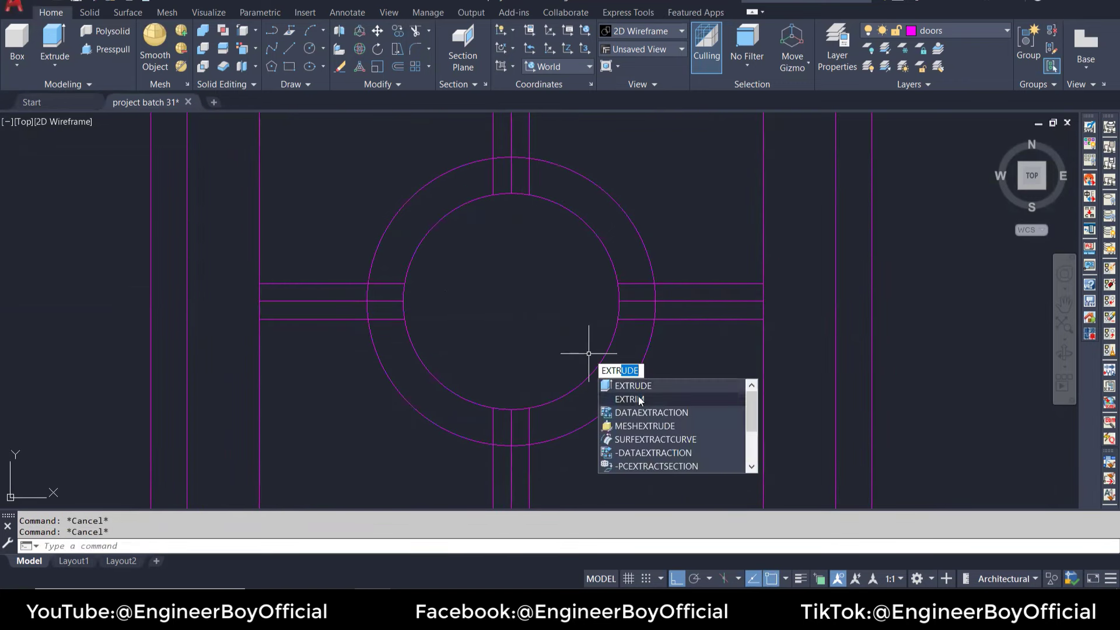
pyautogui.write('rim')
pyautogui.press('Return')
pyautogui.click(646, 356)
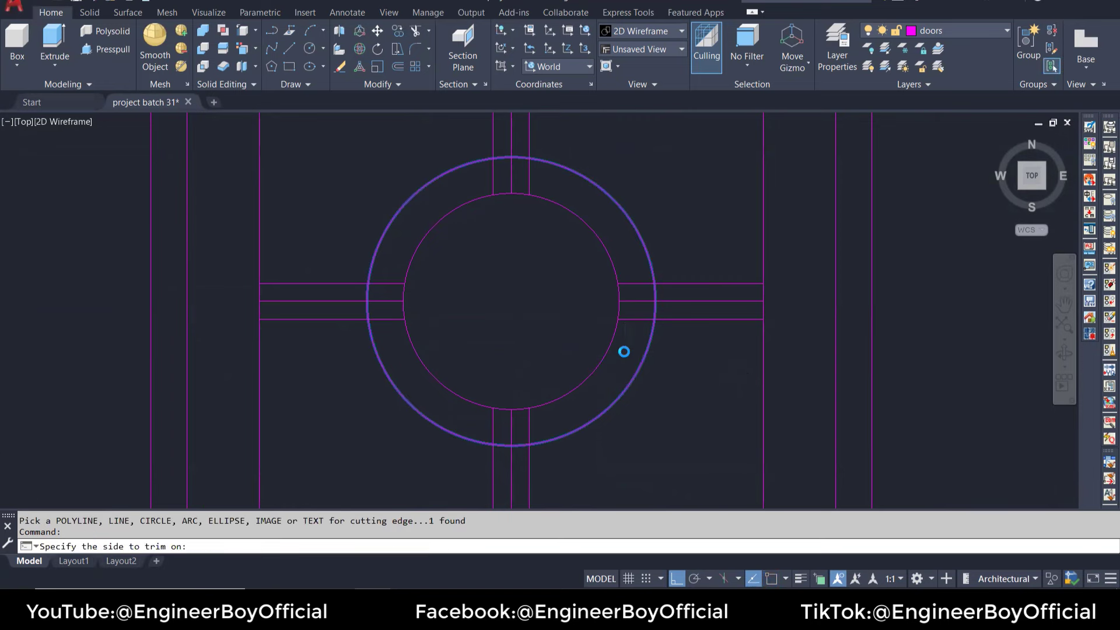
pyautogui.scroll(1, 701, 366)
pyautogui.scroll(-1, 392, 252)
pyautogui.press('Escape')
pyautogui.click(680, 301)
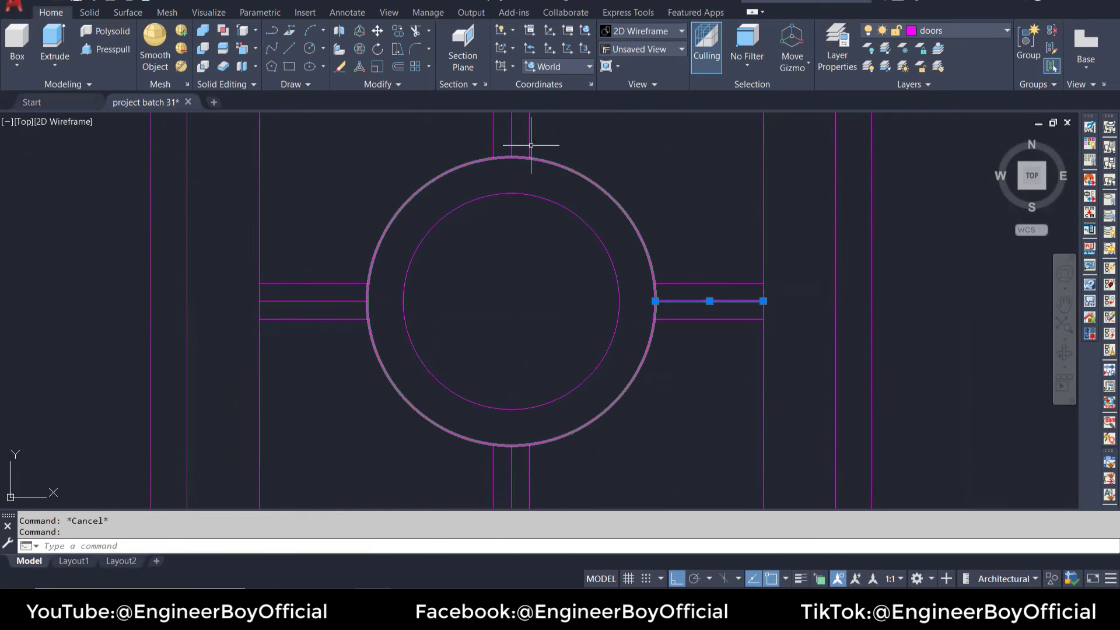
pyautogui.click(327, 299)
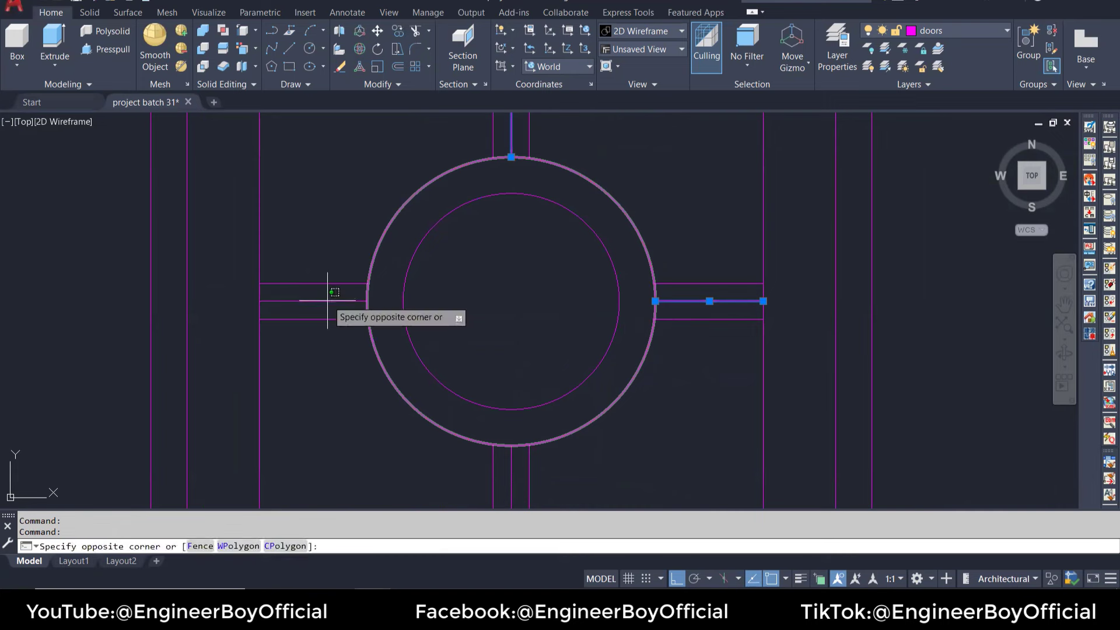
pyautogui.scroll(-3, 414, 299)
pyautogui.press('Escape')
pyautogui.press('Escape')
# Step: Trim away the stray segment along the door's top edge
pyautogui.scroll(-2, 462, 203)
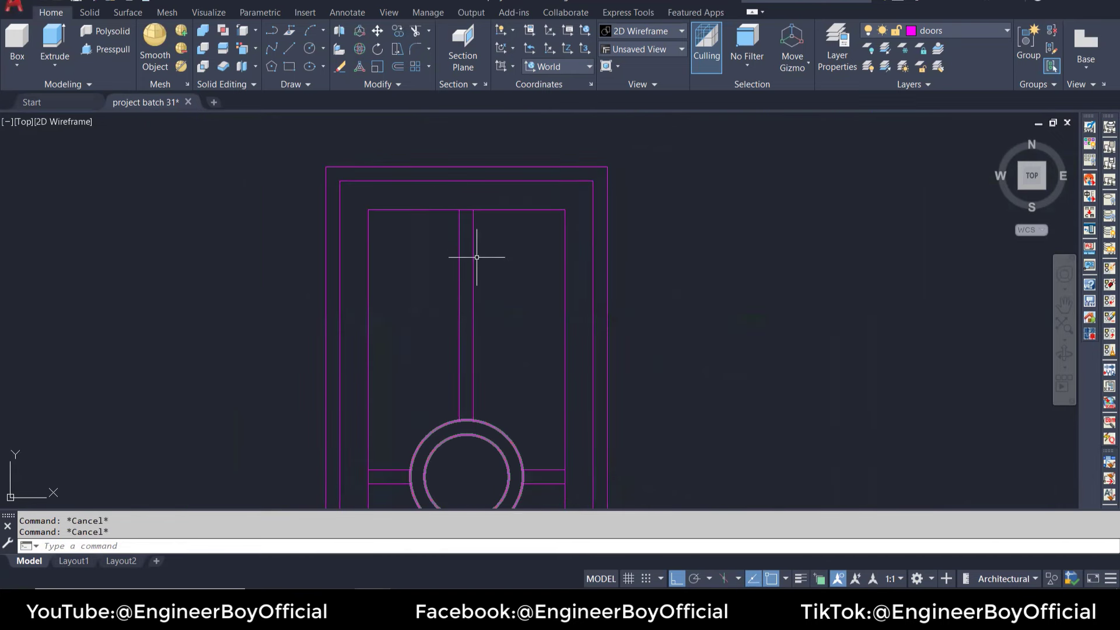
pyautogui.scroll(-2, 431, 175)
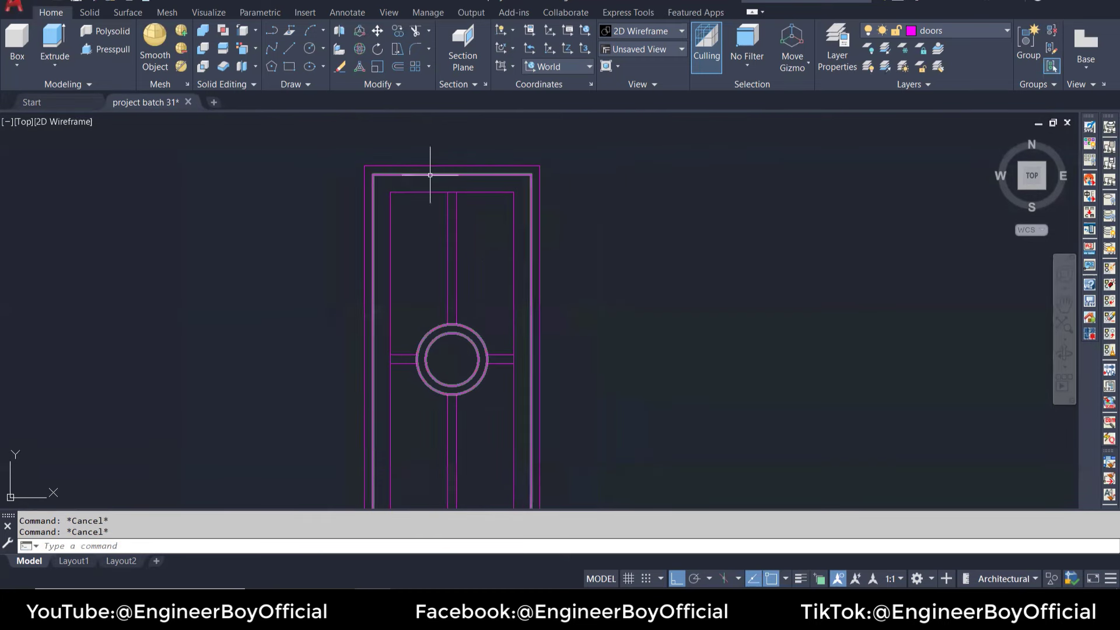
pyautogui.moveTo(476, 258); pyautogui.dragTo(457, 197, button='middle')
pyautogui.scroll(5, 458, 210)
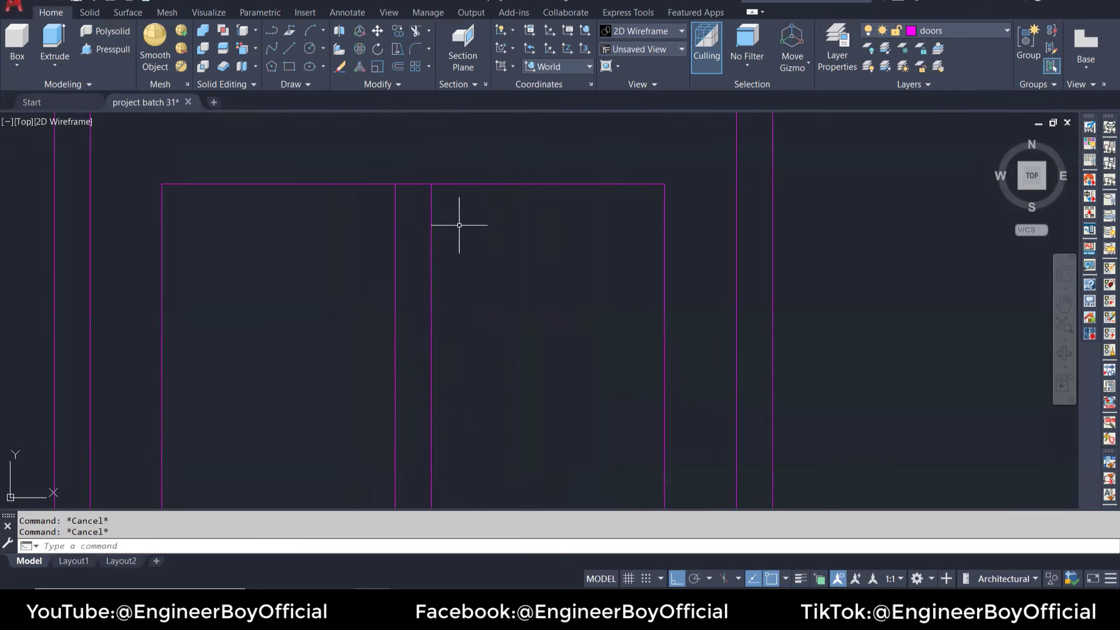
pyautogui.write('TR')
pyautogui.press('Return')
pyautogui.click(422, 184)
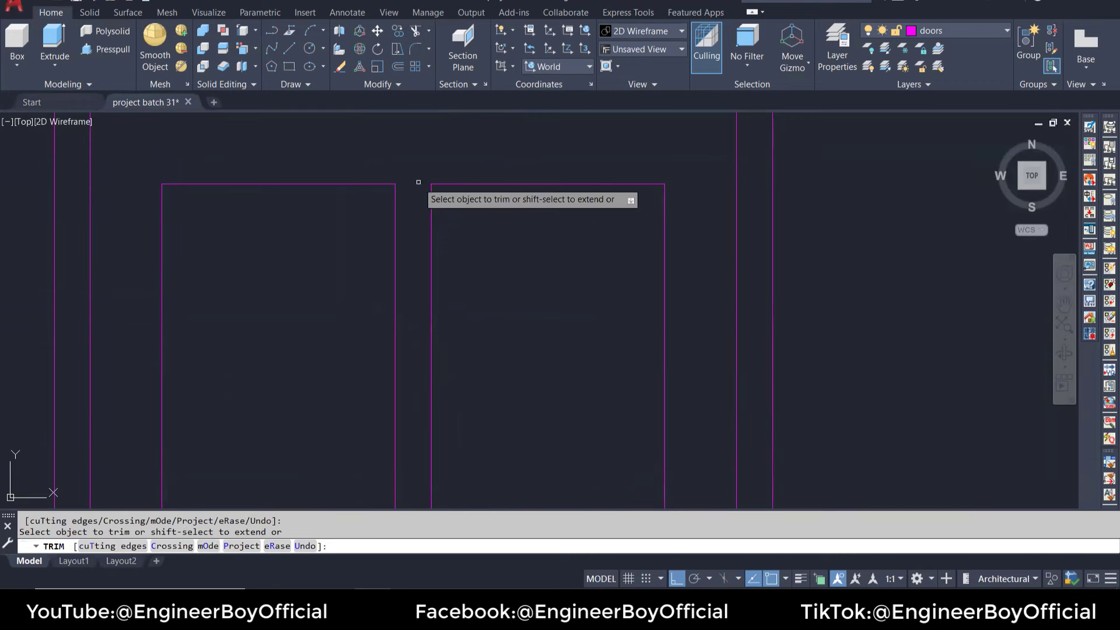
pyautogui.scroll(-5, 443, 151)
pyautogui.press('Escape')
pyautogui.write('bo')
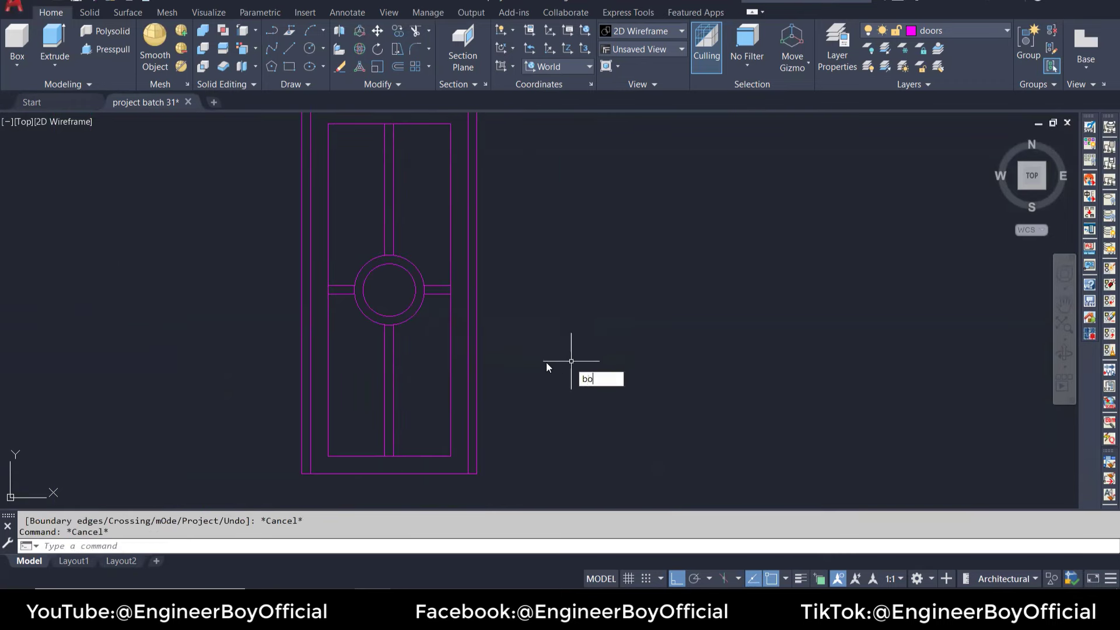
# Step: Start a boundary pick inside the ring, then abandon it for a cancelled trim
pyautogui.press('Return')
pyautogui.click(465, 167)
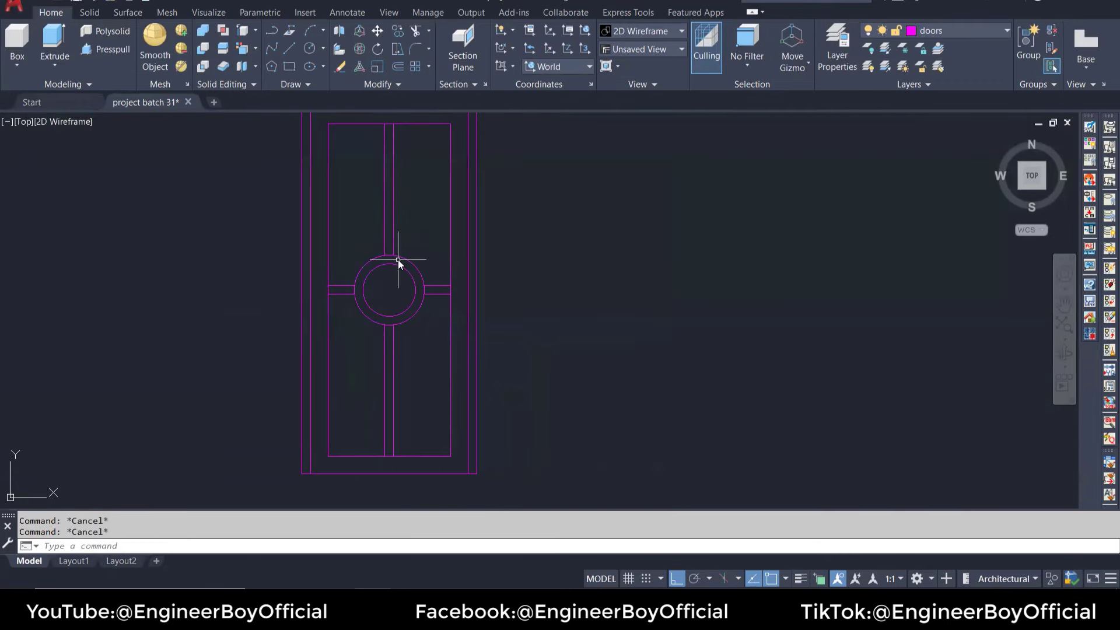
pyautogui.write('tr')
pyautogui.press('Return')
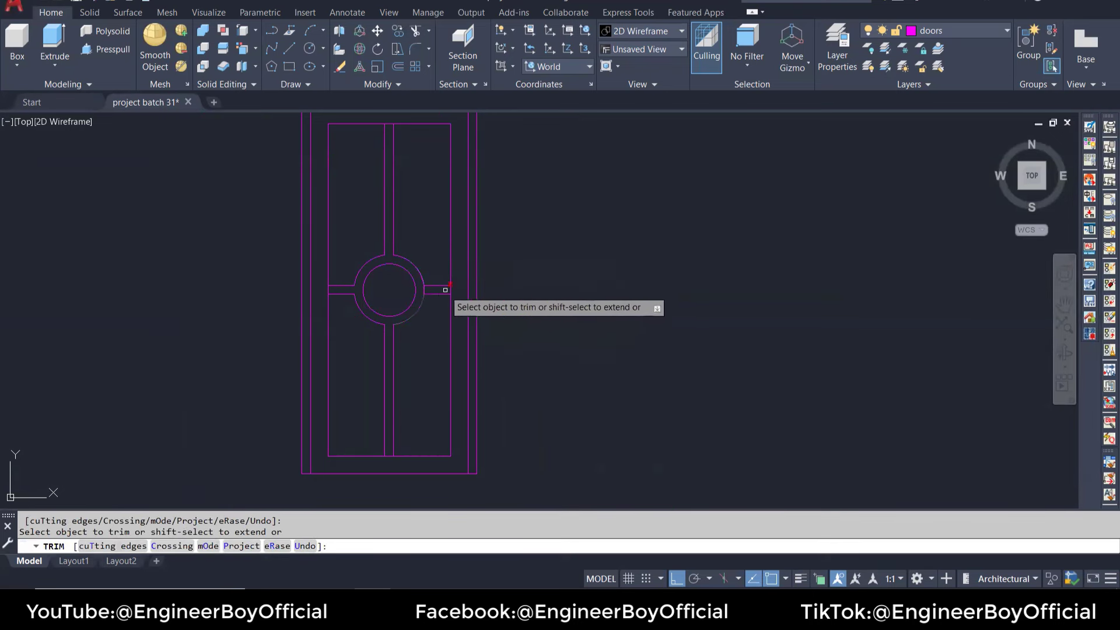
pyautogui.press('Escape')
# Step: Create boundary polylines inside the ring and cross bars, then switch to isometric view
pyautogui.write('bo')
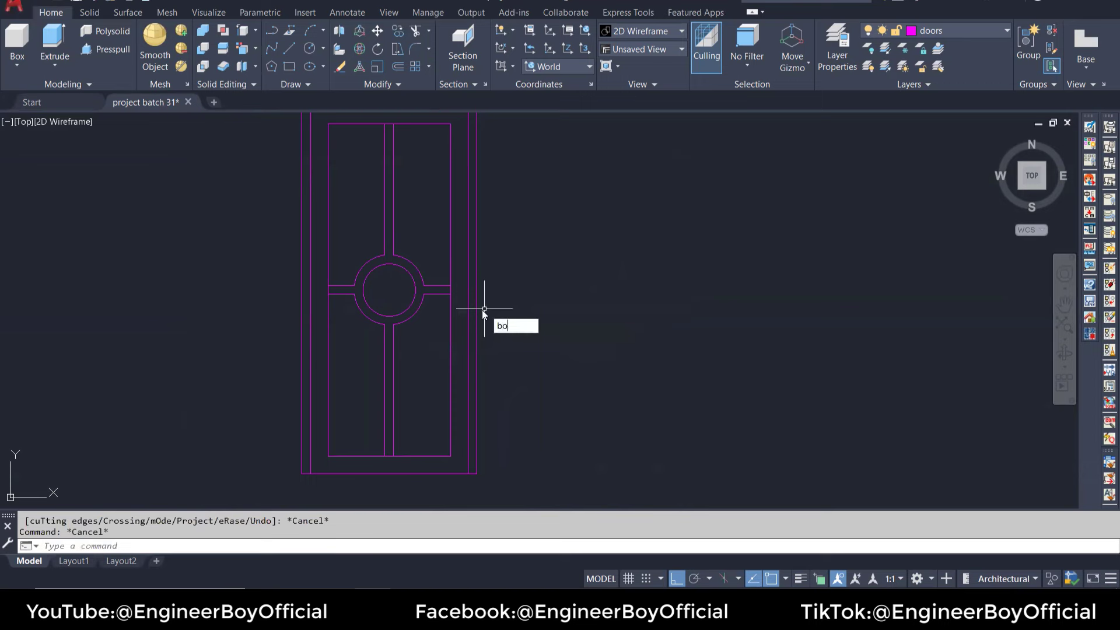
pyautogui.press('Return')
pyautogui.click(469, 171)
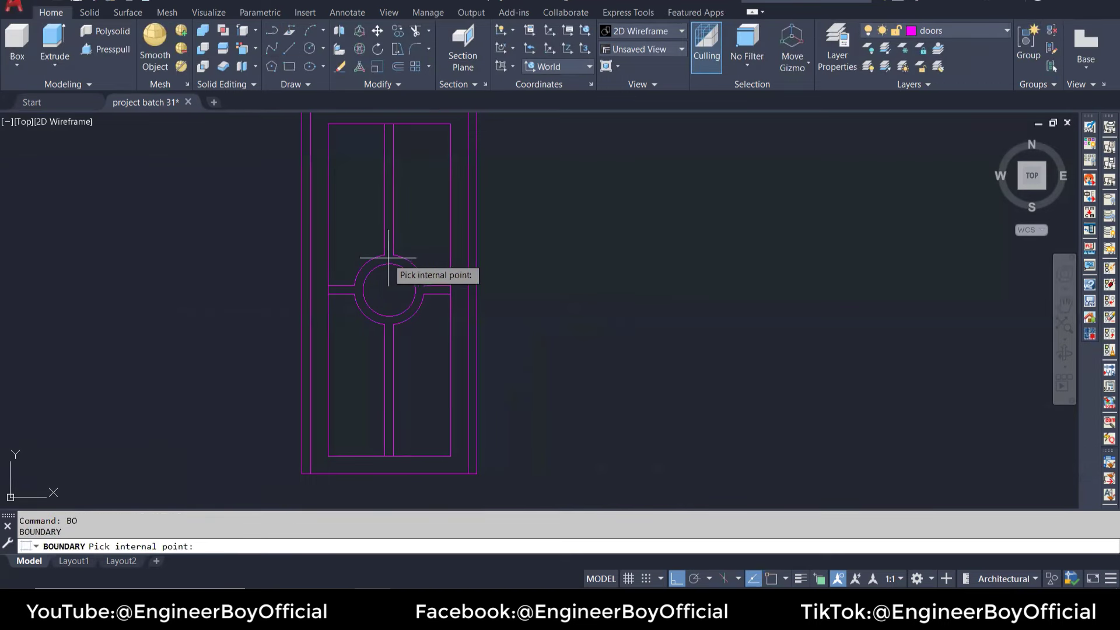
pyautogui.click(388, 250)
pyautogui.press('Return')
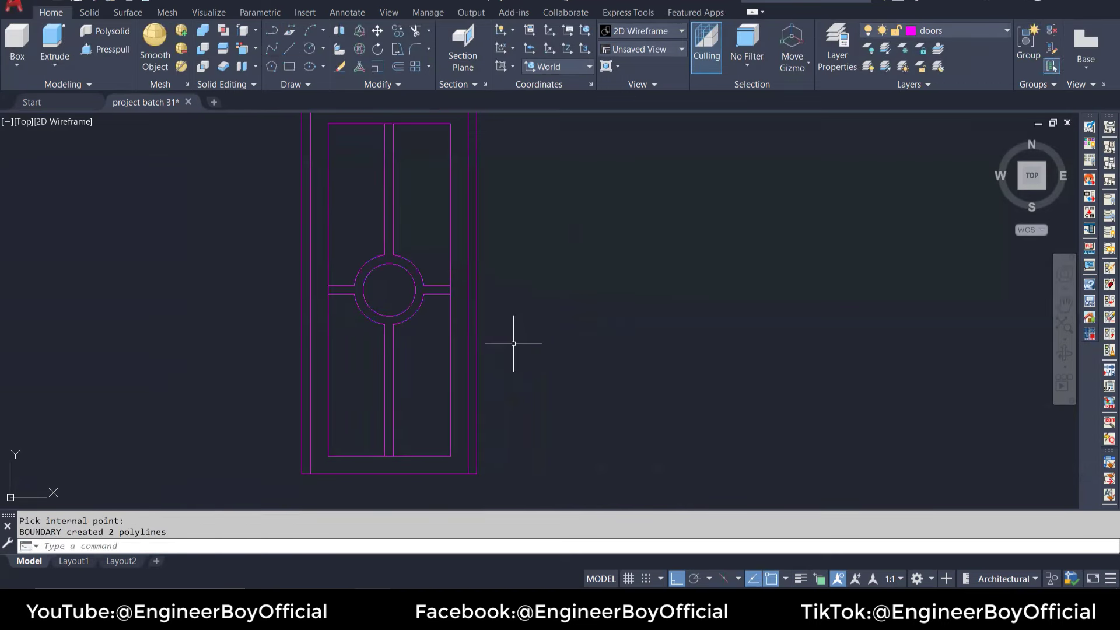
pyautogui.press('Escape')
pyautogui.click(999, 141)
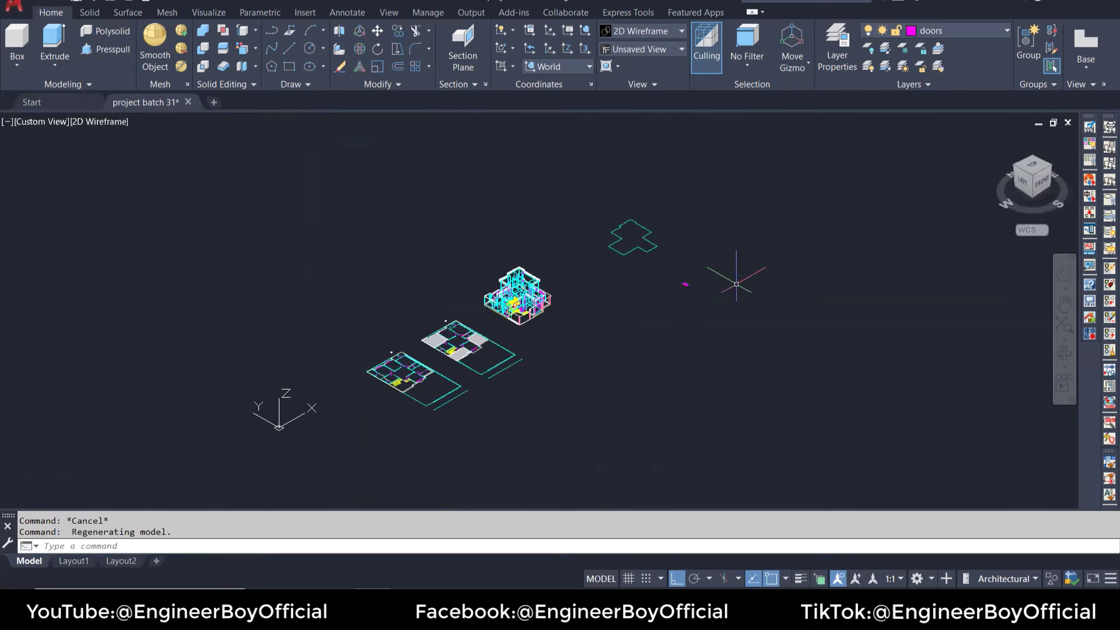
# Step: Extrude the ring-and-cross-bar boundary 1.5 units high into a solid
pyautogui.scroll(10, 736, 284)
pyautogui.press('Escape')
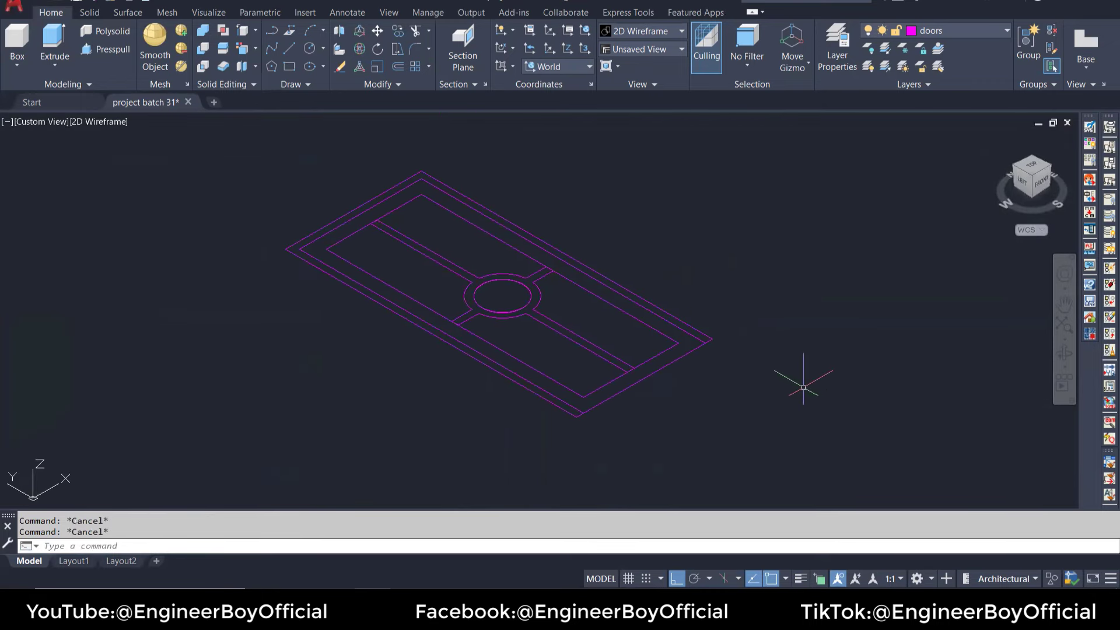
pyautogui.scroll(2, 600, 362)
pyautogui.scroll(2, 592, 320)
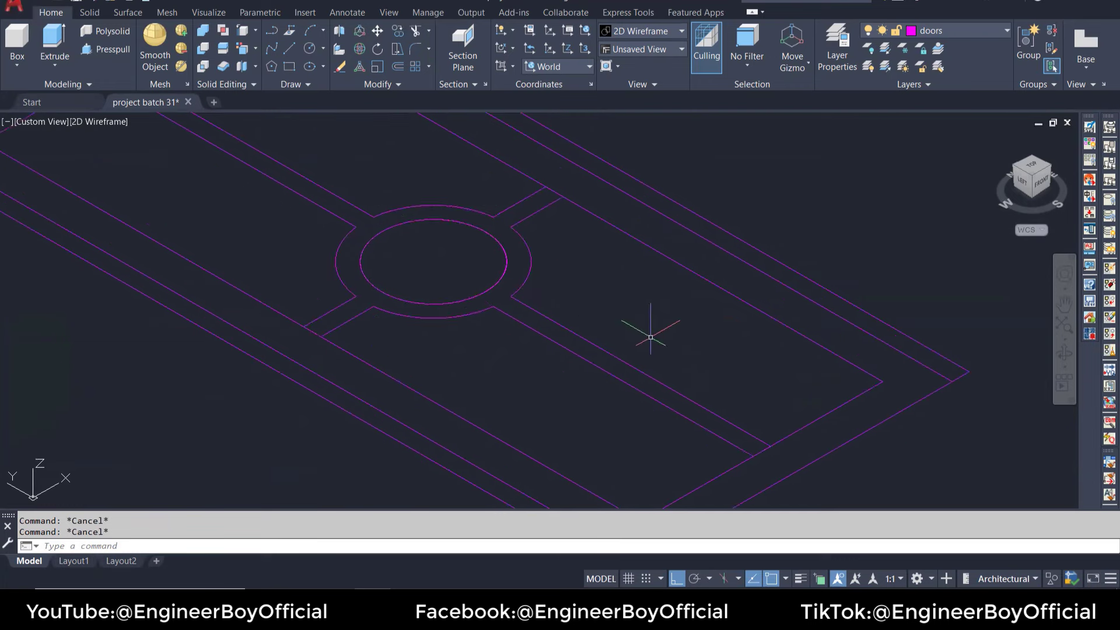
pyautogui.scroll(2, 630, 309)
pyautogui.write('ex')
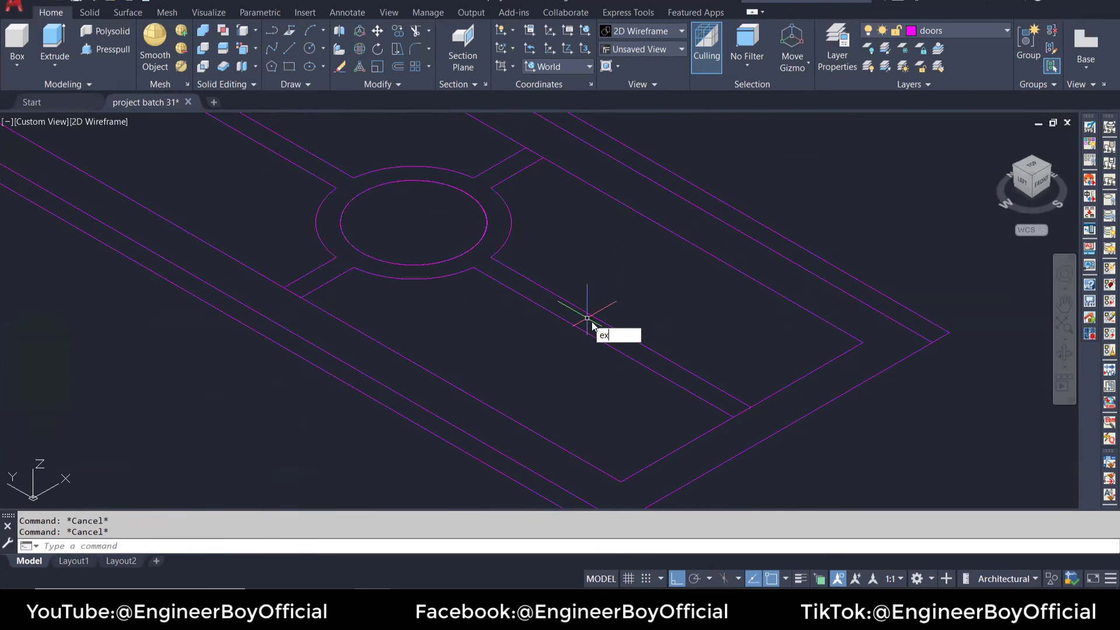
pyautogui.write('t')
pyautogui.press('Return')
pyautogui.click(591, 327)
pyautogui.press('Return')
pyautogui.write('1.5')
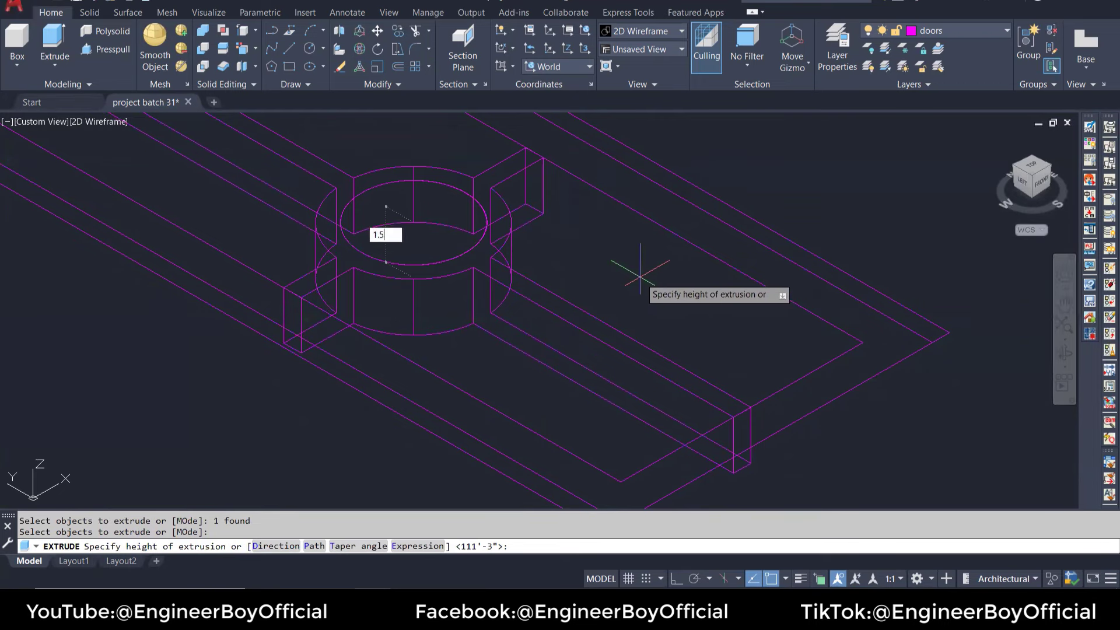
pyautogui.press('Return')
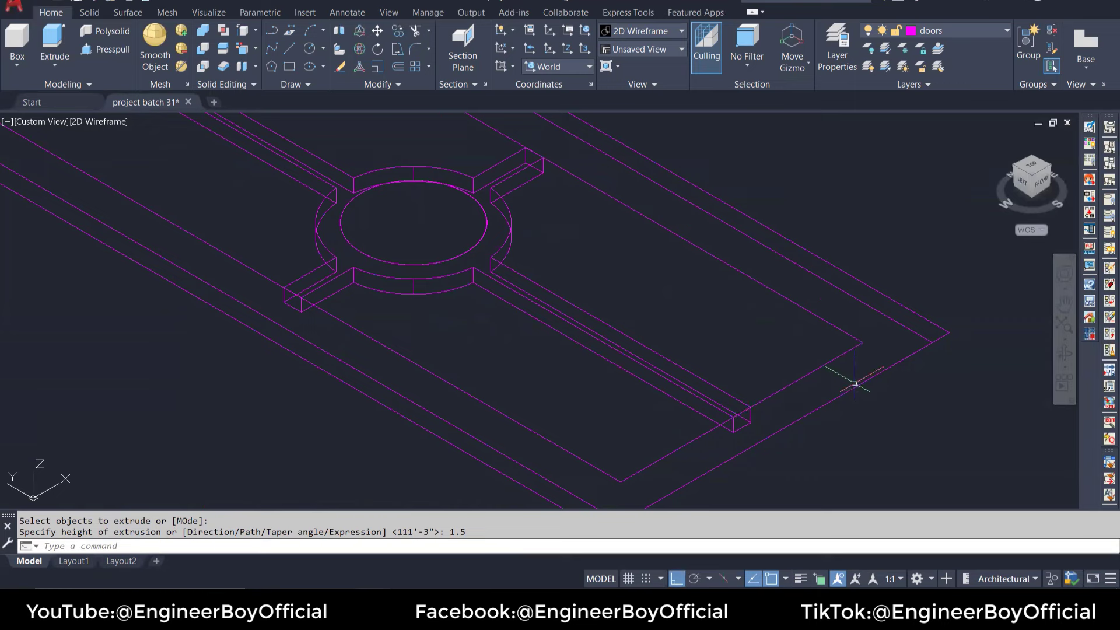
pyautogui.moveTo(855, 387)
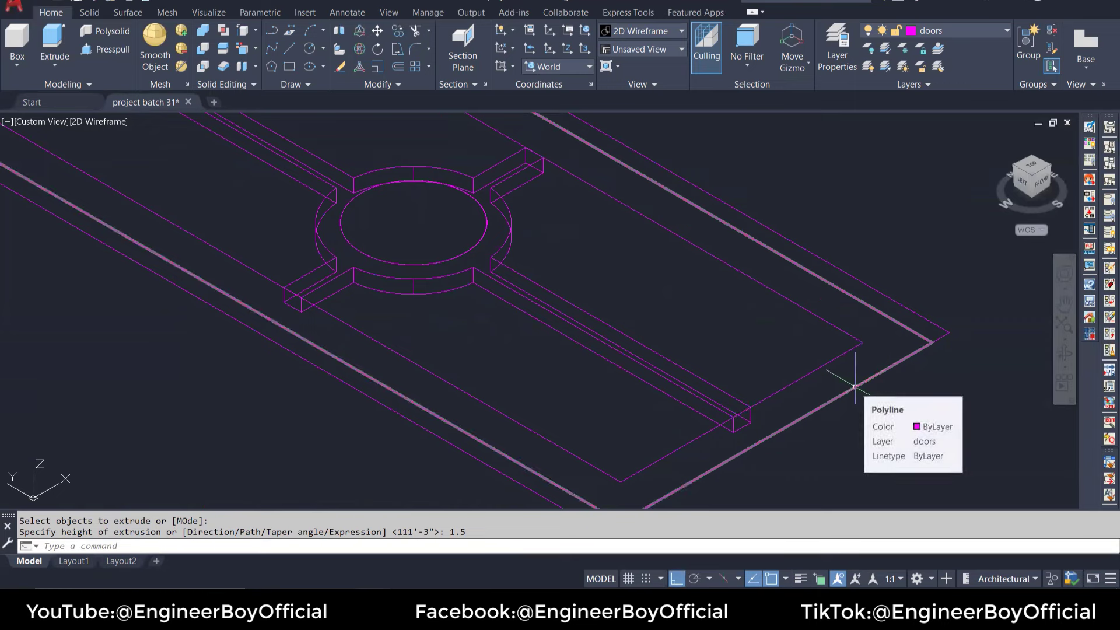
pyautogui.press('Escape')
pyautogui.press('Escape')
# Step: Create boundary polylines in the four panel regions around the ring
pyautogui.write('BO')
pyautogui.press('Return')
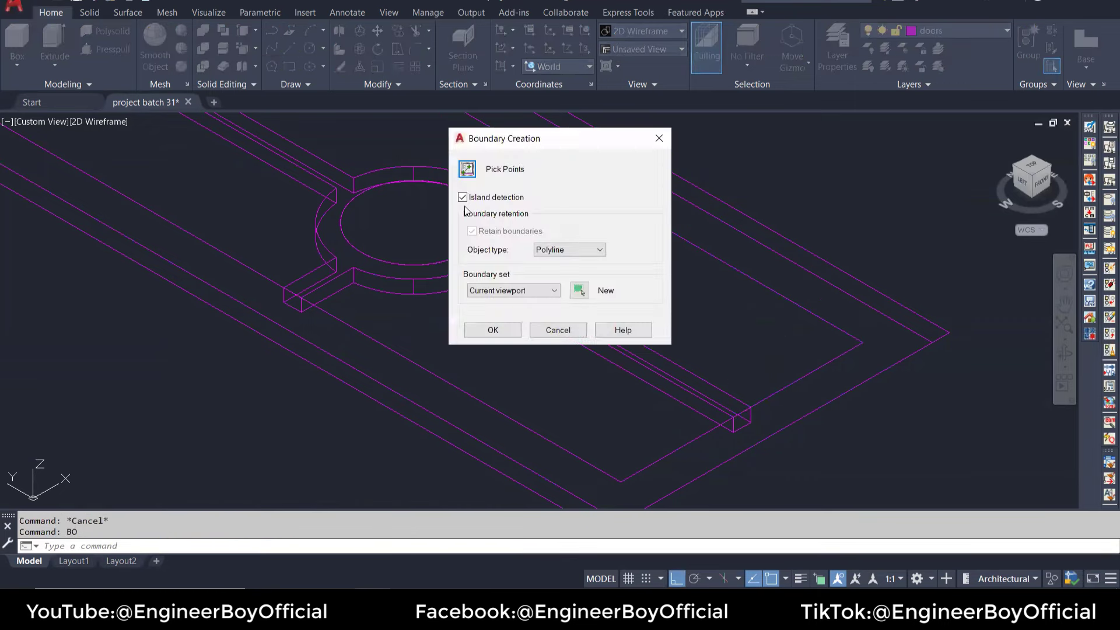
pyautogui.click(466, 170)
pyautogui.click(620, 288)
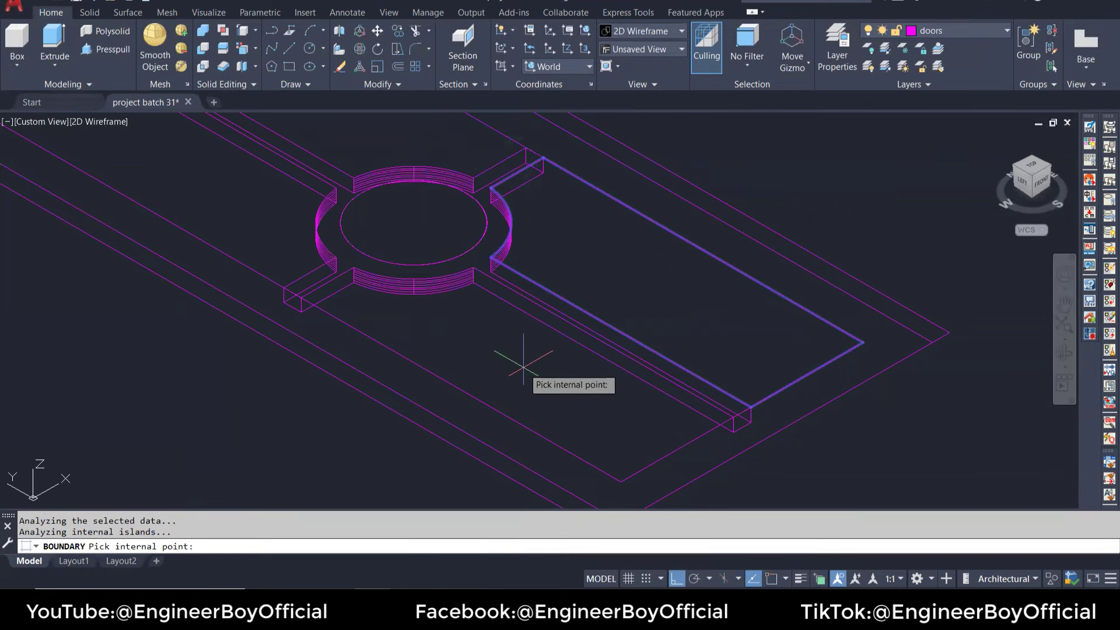
pyautogui.click(295, 255)
pyautogui.click(387, 138)
pyautogui.click(554, 233)
pyautogui.press('Return')
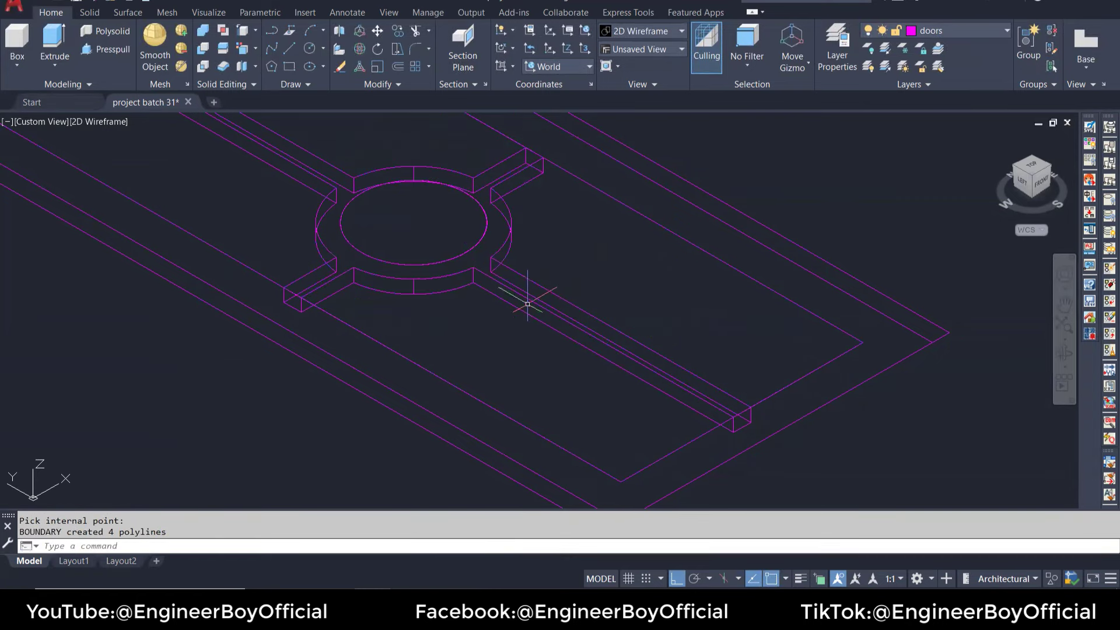
pyautogui.press('Escape')
pyautogui.press('Escape')
pyautogui.write('ex')
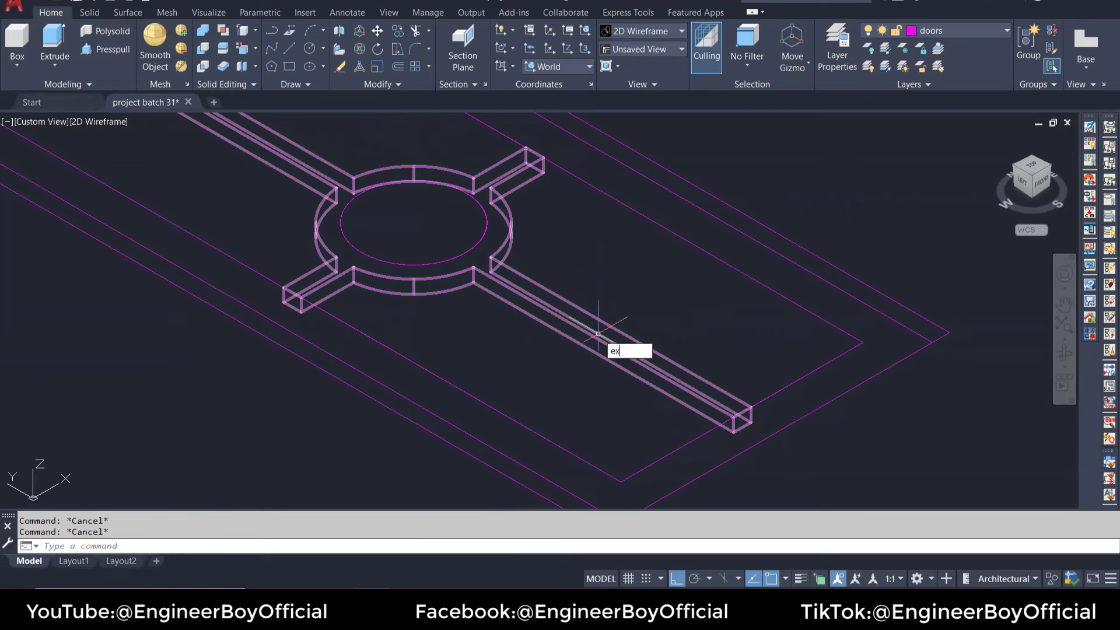
# Step: Extrude the four panel outlines to a height of 1
pyautogui.press('Return')
pyautogui.click(513, 145)
pyautogui.click(615, 200)
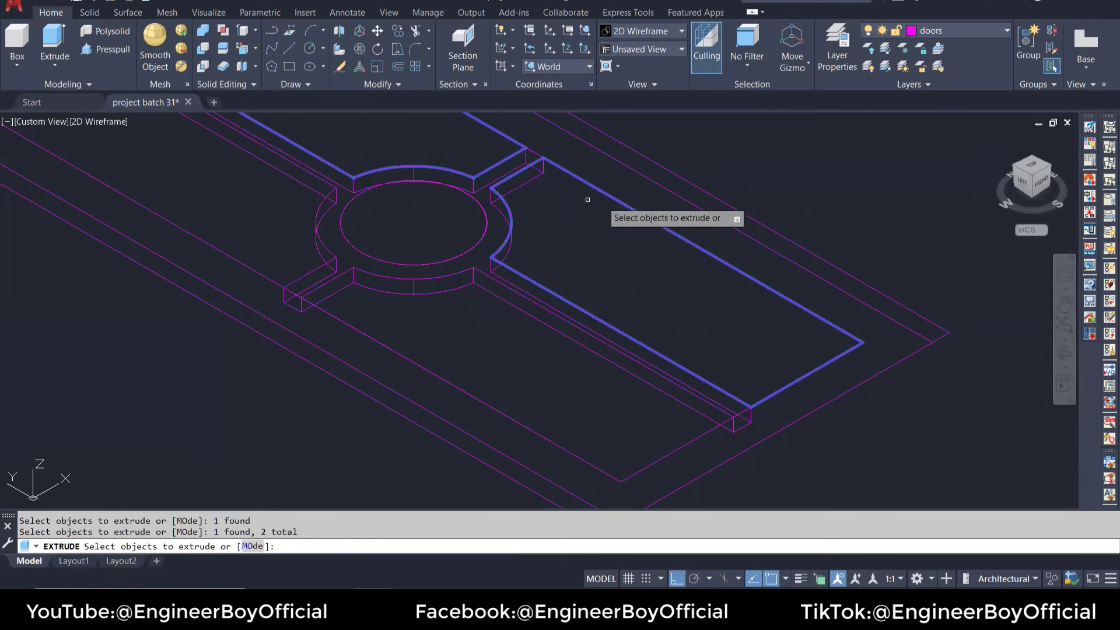
pyautogui.click(251, 139)
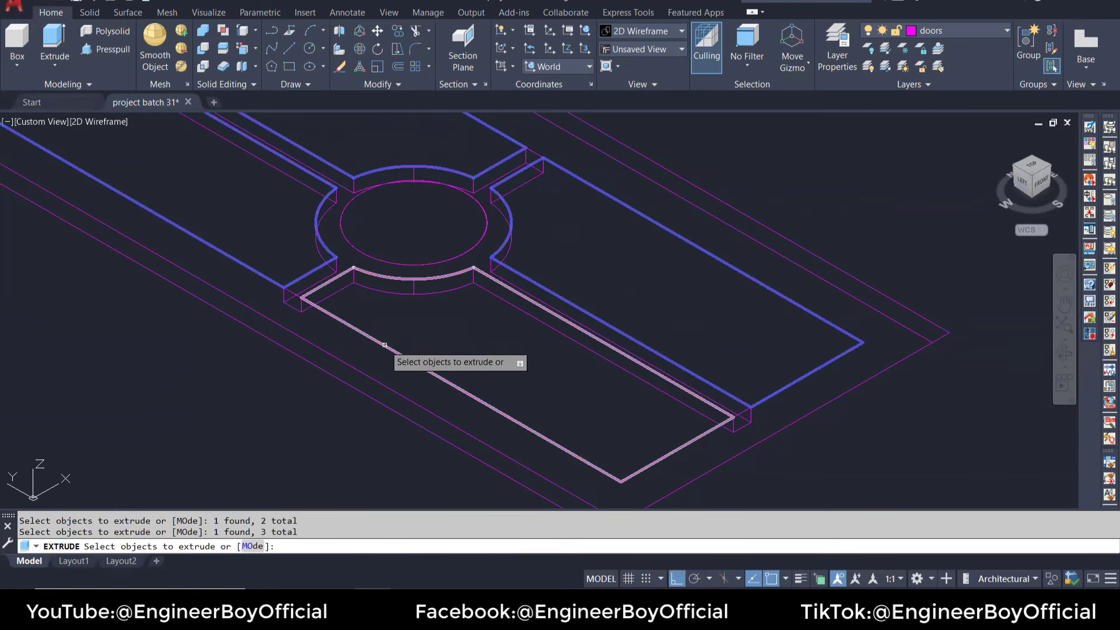
pyautogui.click(385, 345)
pyautogui.press('Return')
pyautogui.write('1')
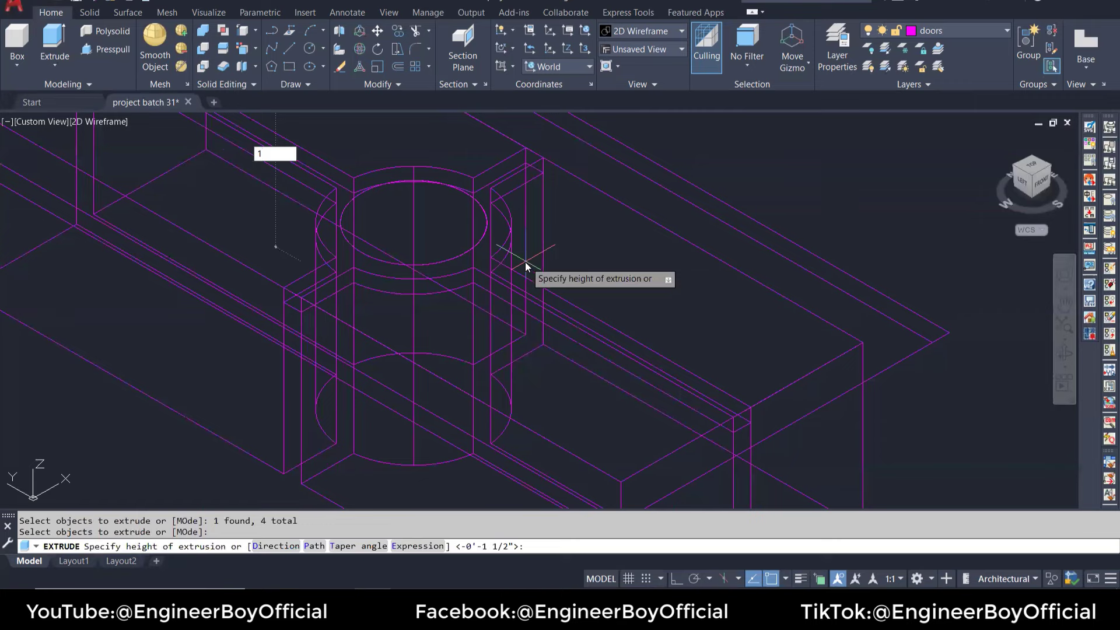
pyautogui.press('Return')
pyautogui.press('Escape')
pyautogui.press('Escape')
# Step: Move the end strip solid 0.5 units along Z
pyautogui.scroll(2, 741, 350)
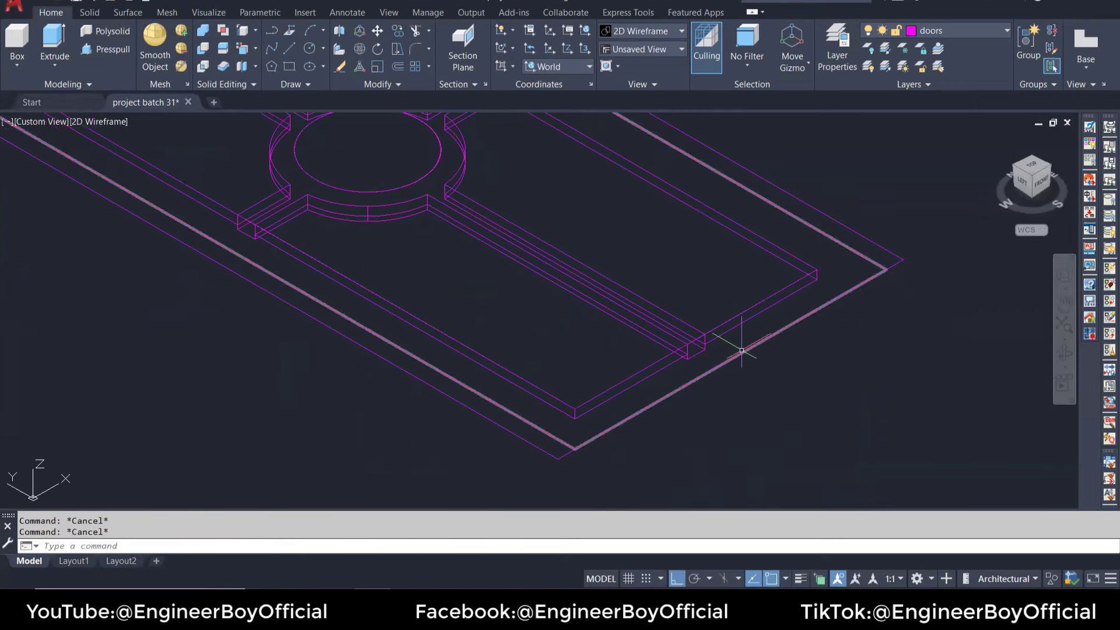
pyautogui.scroll(1, 741, 350)
pyautogui.click(677, 319)
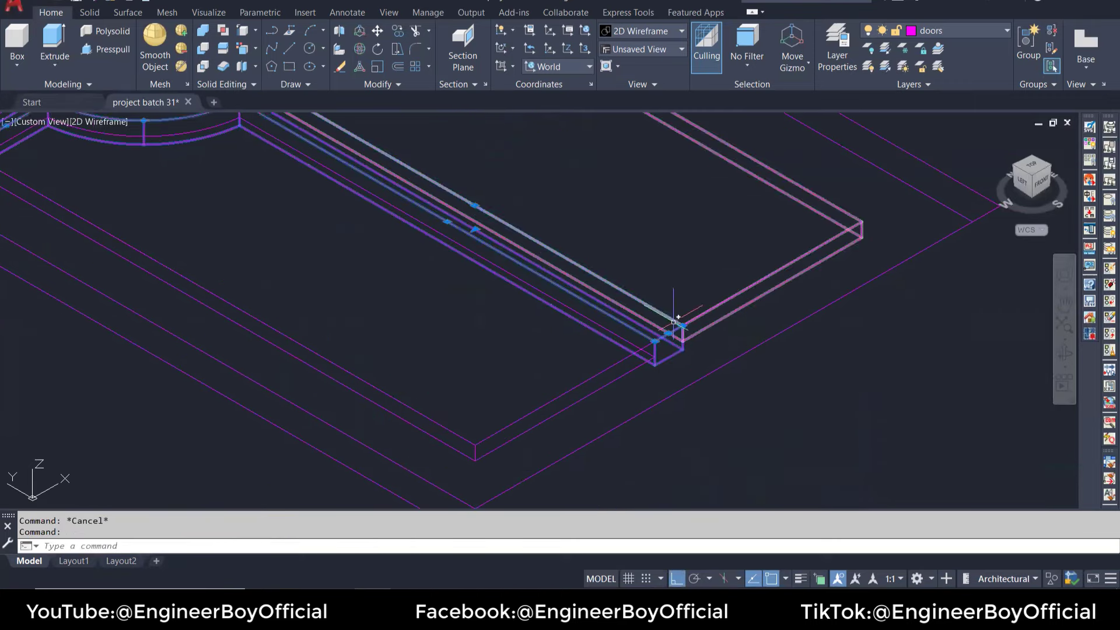
pyautogui.scroll(3, 679, 318)
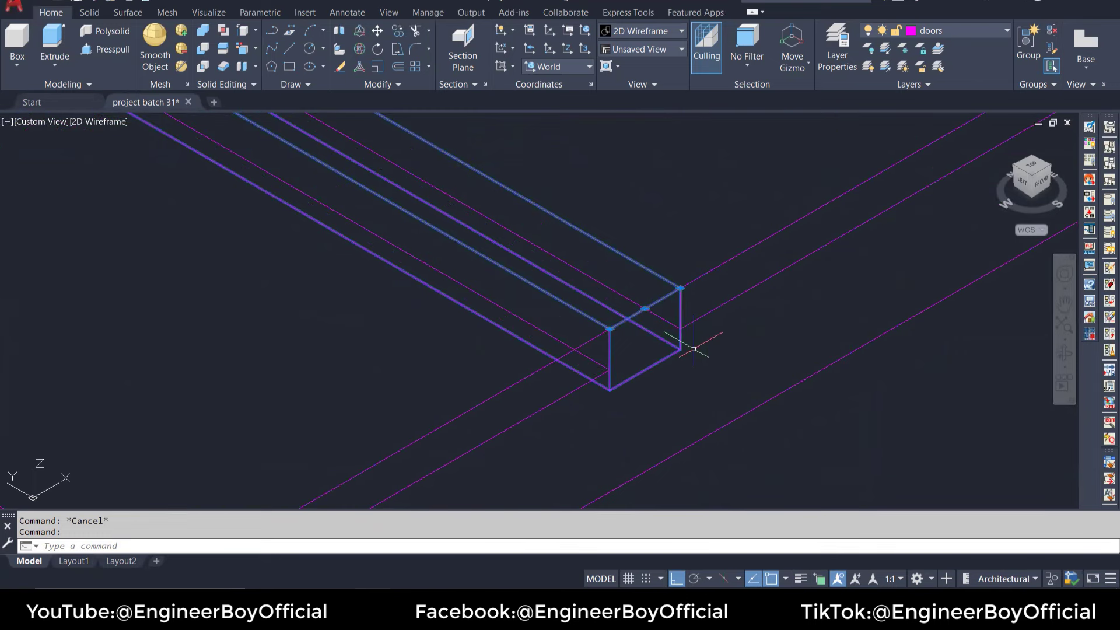
pyautogui.write('m')
pyautogui.press('Return')
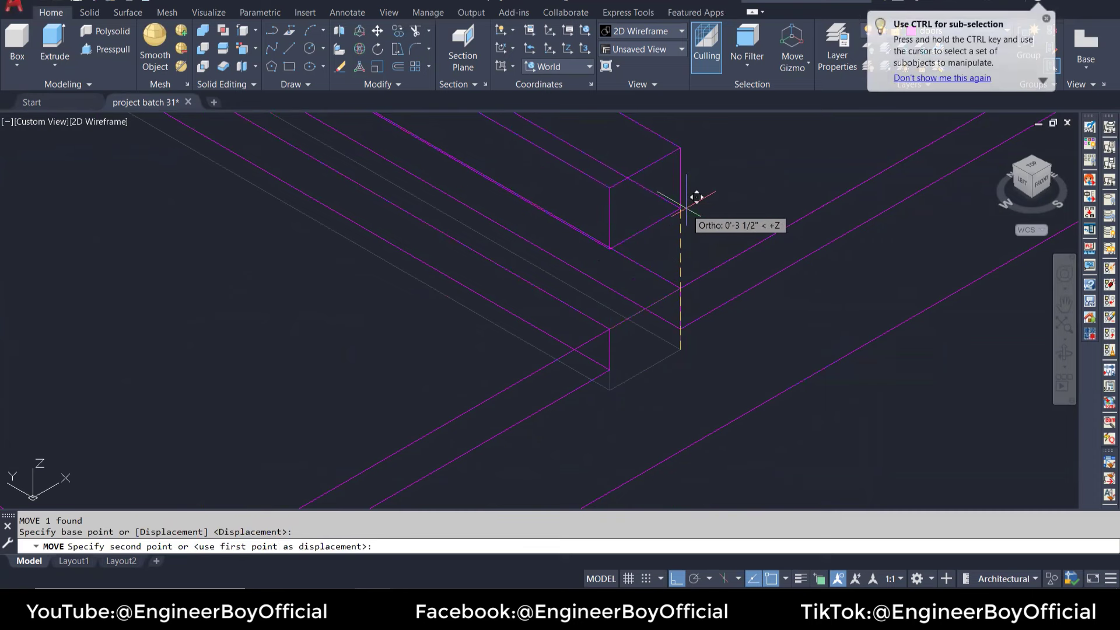
pyautogui.write('.')
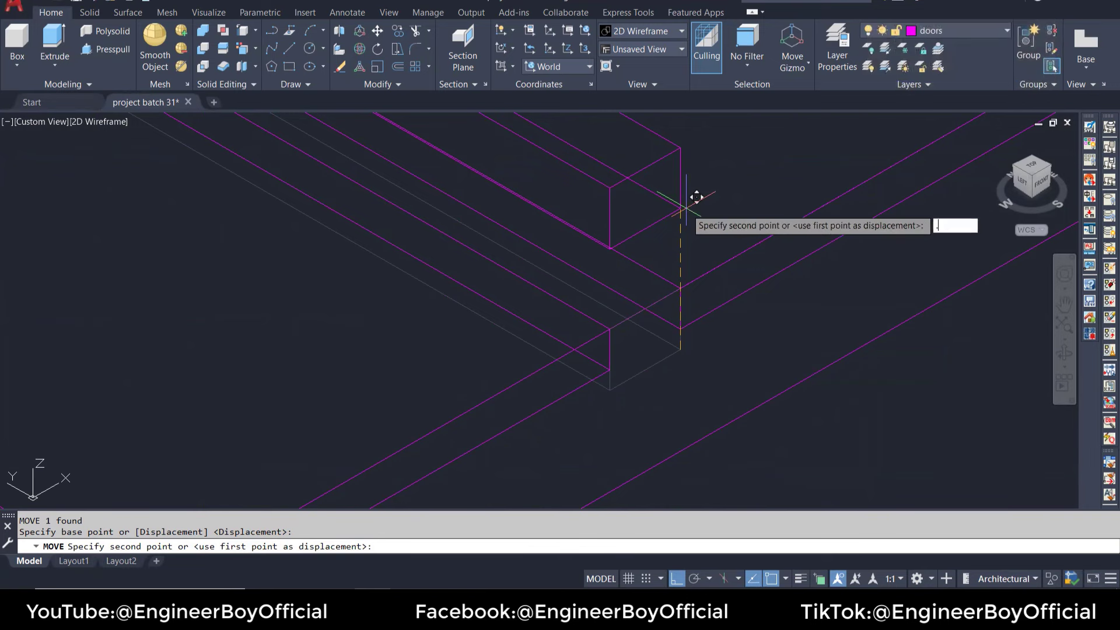
pyautogui.write('5')
pyautogui.press('Return')
pyautogui.press('Escape')
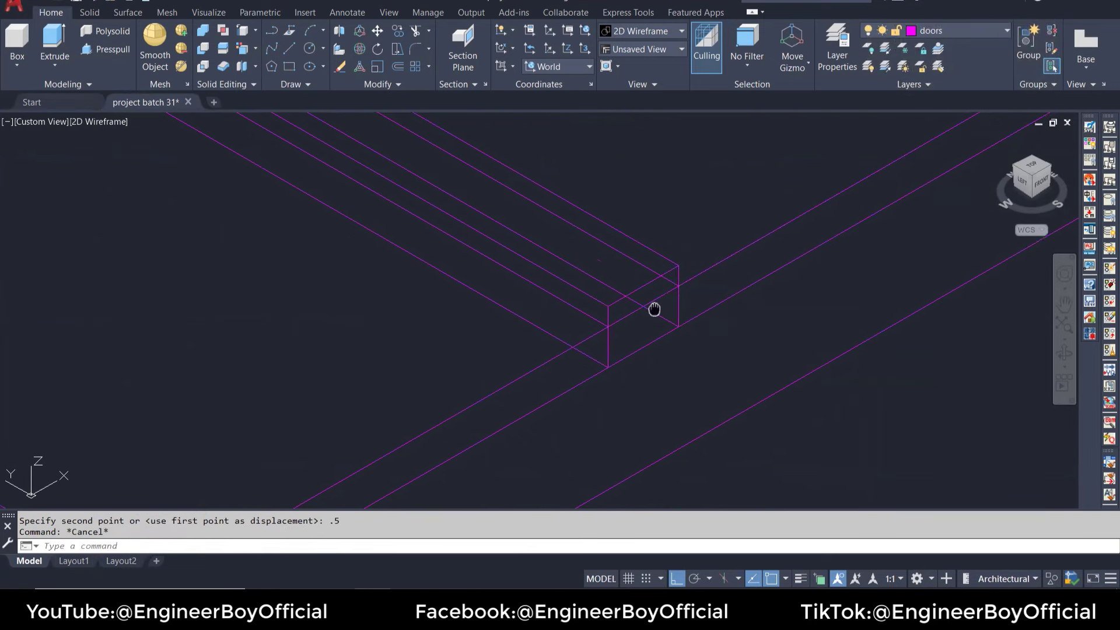
# Step: Pan and zoom around the door to check the strip's alignment with the ring
pyautogui.moveTo(653, 307); pyautogui.dragTo(639, 281, button='middle')
pyautogui.scroll(-2, 683, 356)
pyautogui.scroll(-2, 677, 350)
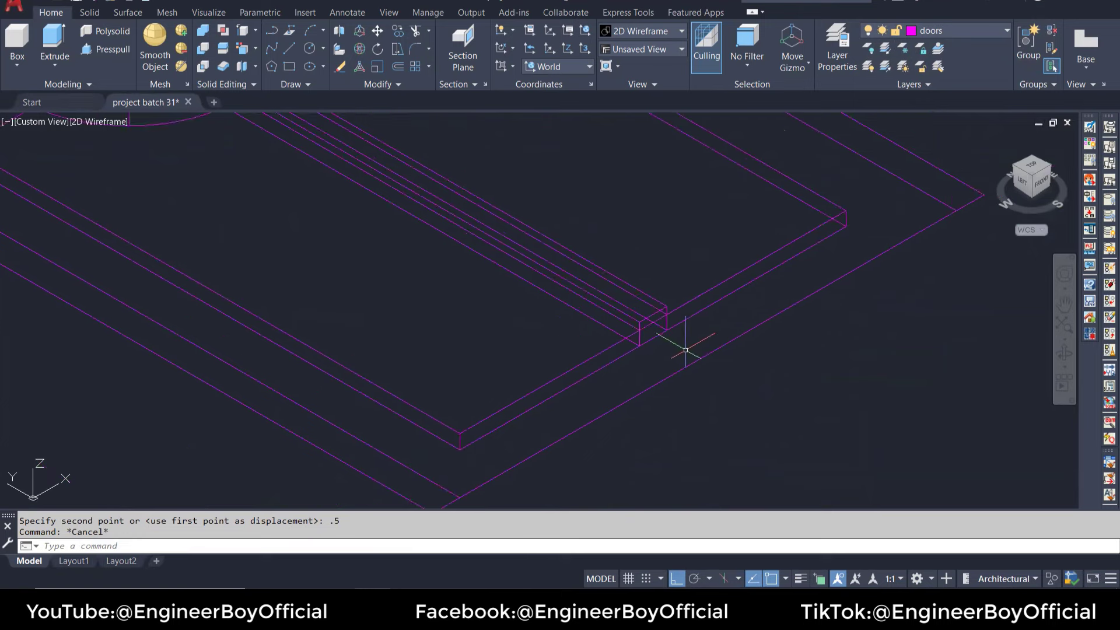
pyautogui.scroll(-2, 671, 344)
pyautogui.scroll(6, 672, 343)
pyautogui.scroll(-3, 671, 395)
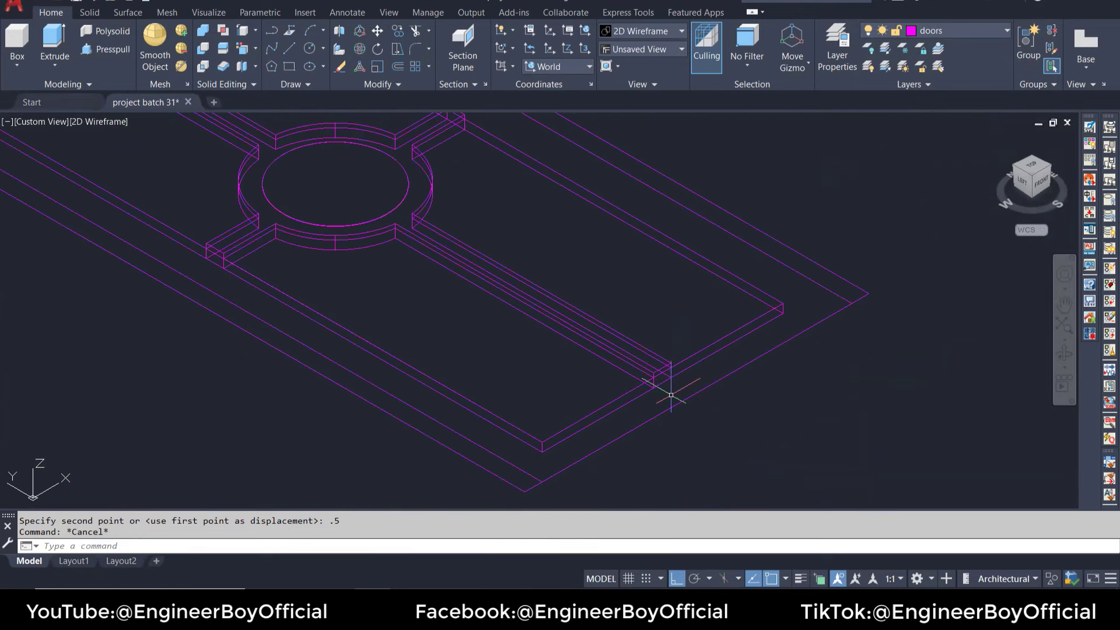
pyautogui.scroll(-3, 528, 391)
pyautogui.scroll(5, 504, 309)
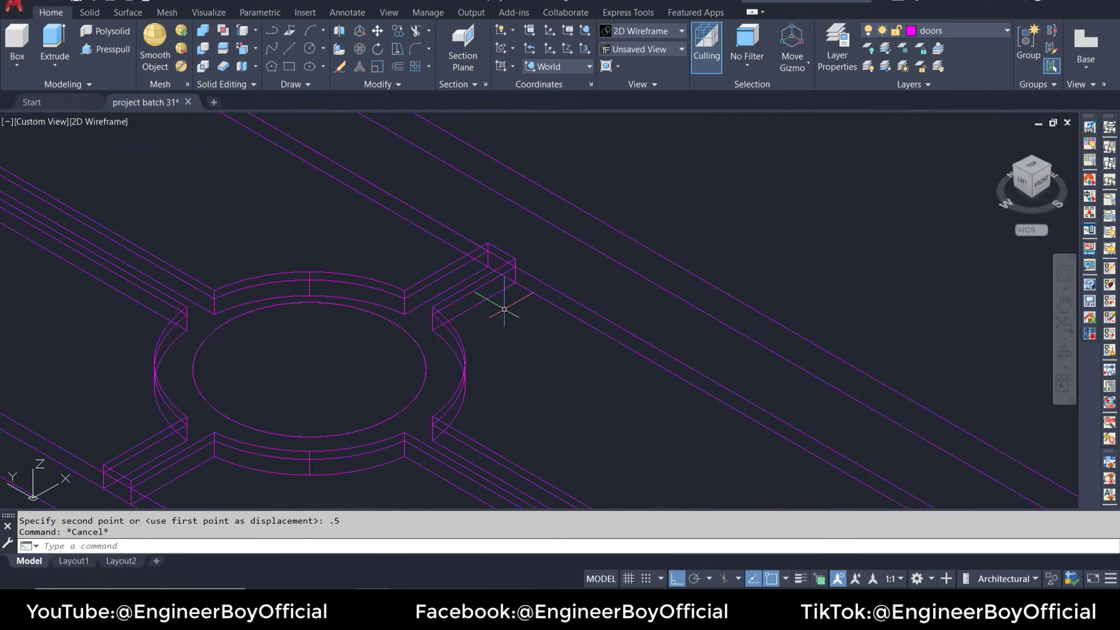
pyautogui.moveTo(542, 327)
pyautogui.mouseDown(button='middle')
pyautogui.moveTo(521, 298)
pyautogui.moveTo(533, 318)
pyautogui.mouseUp(button='middle')
pyautogui.scroll(-3, 525, 278)
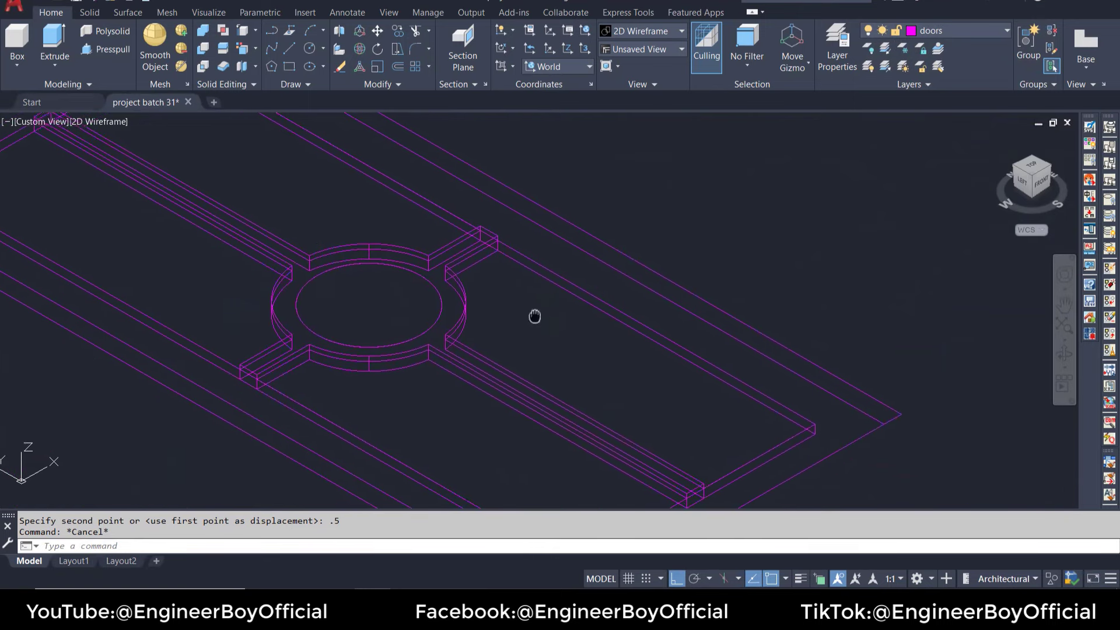
pyautogui.press('Escape')
pyautogui.scroll(-3, 563, 337)
pyautogui.scroll(3, 630, 370)
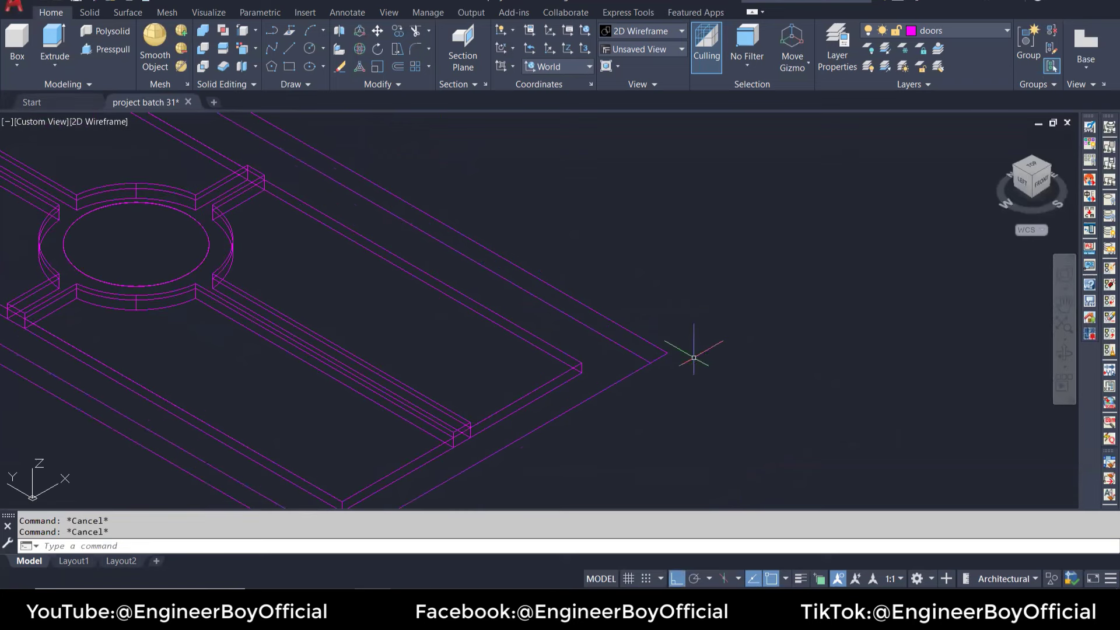
# Step: Extrude the door's outer outline 1.5 units downward
pyautogui.press('Escape')
pyautogui.press('Escape')
pyautogui.write('ext')
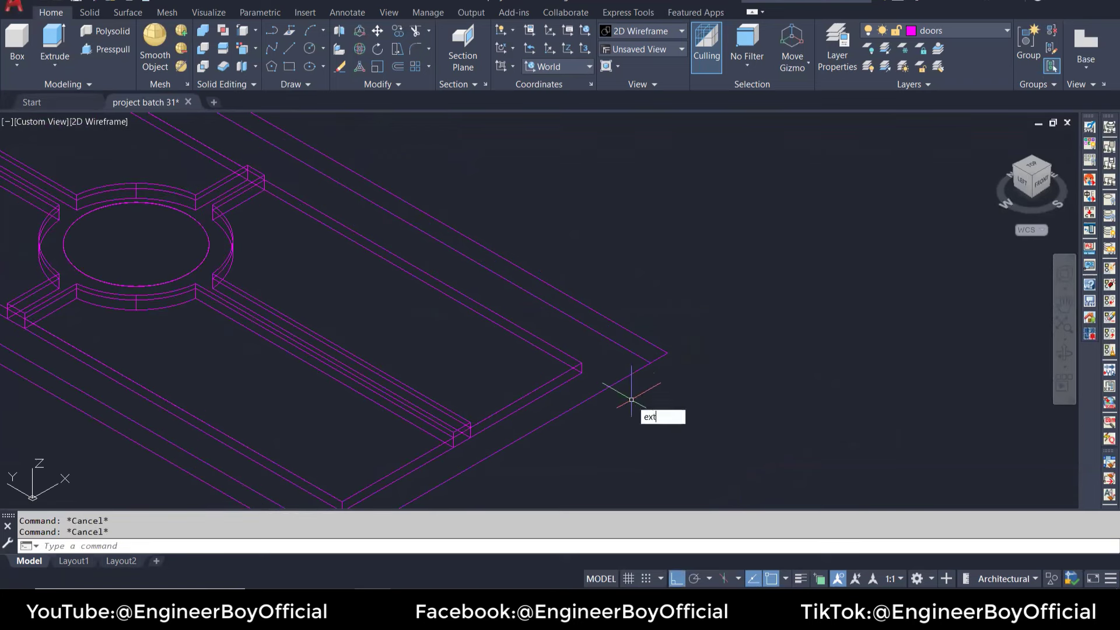
pyautogui.press('Return')
pyautogui.click(612, 383)
pyautogui.press('Return')
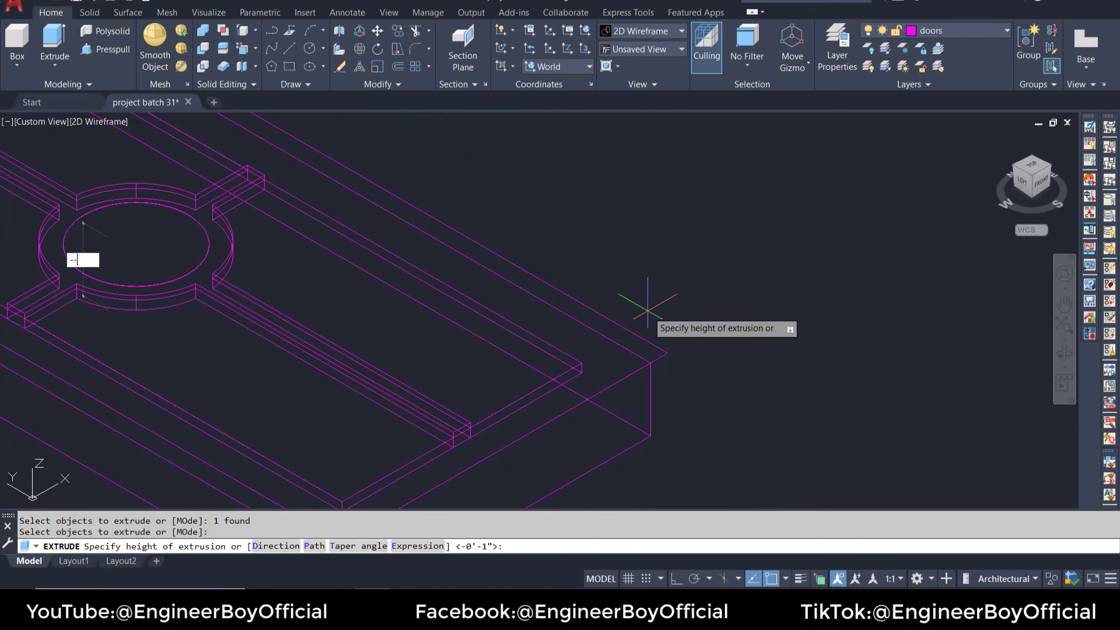
pyautogui.press('Escape')
pyautogui.write('ex')
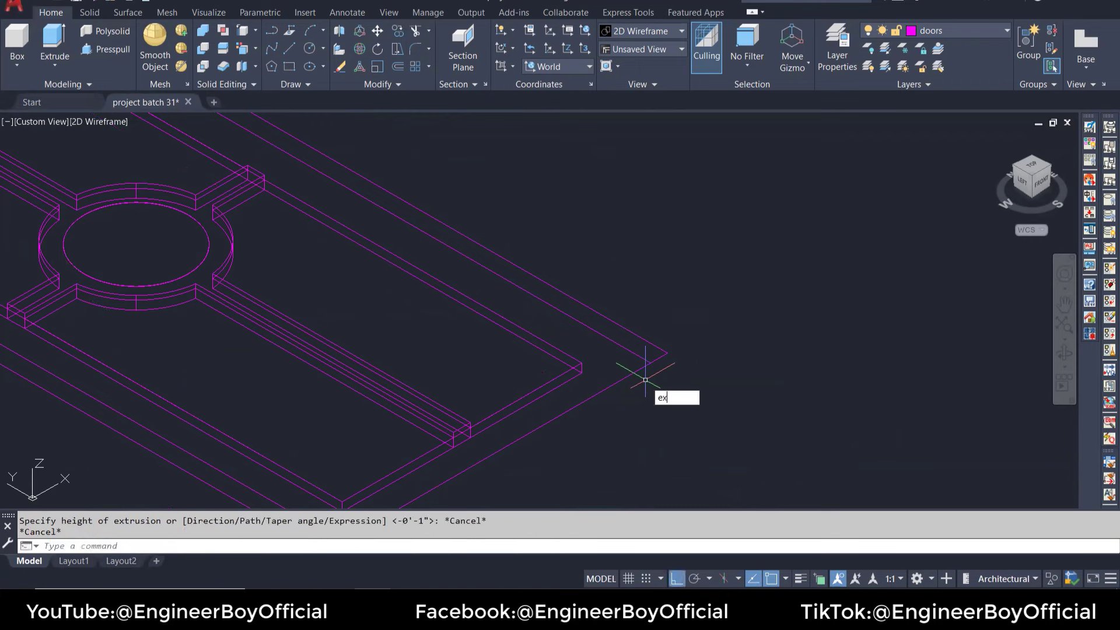
pyautogui.press('Return')
pyautogui.click(635, 337)
pyautogui.press('Return')
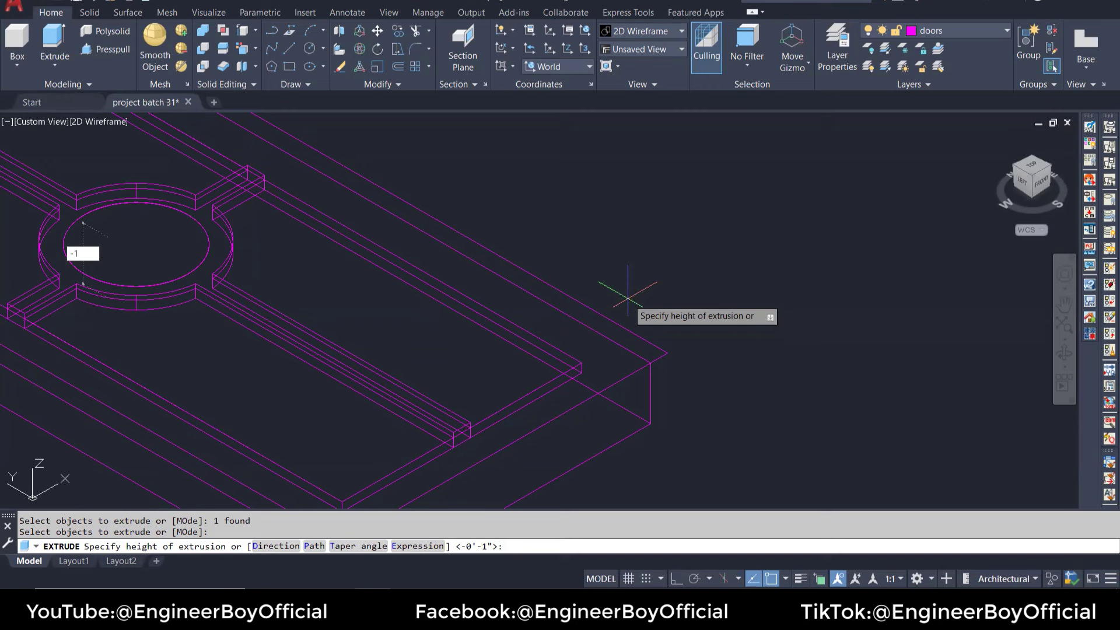
pyautogui.press('Return')
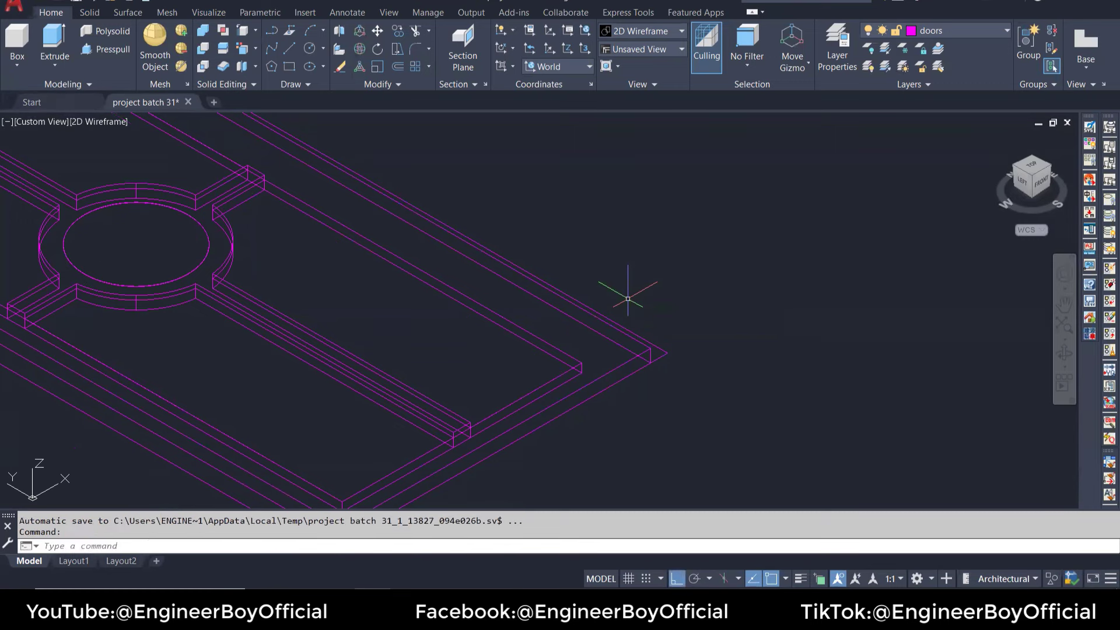
pyautogui.press('Escape')
pyautogui.press('Escape')
# Step: Recenter and zoom the view on the door, then begin a rectangle
pyautogui.moveTo(725, 355); pyautogui.dragTo(702, 324, button='middle')
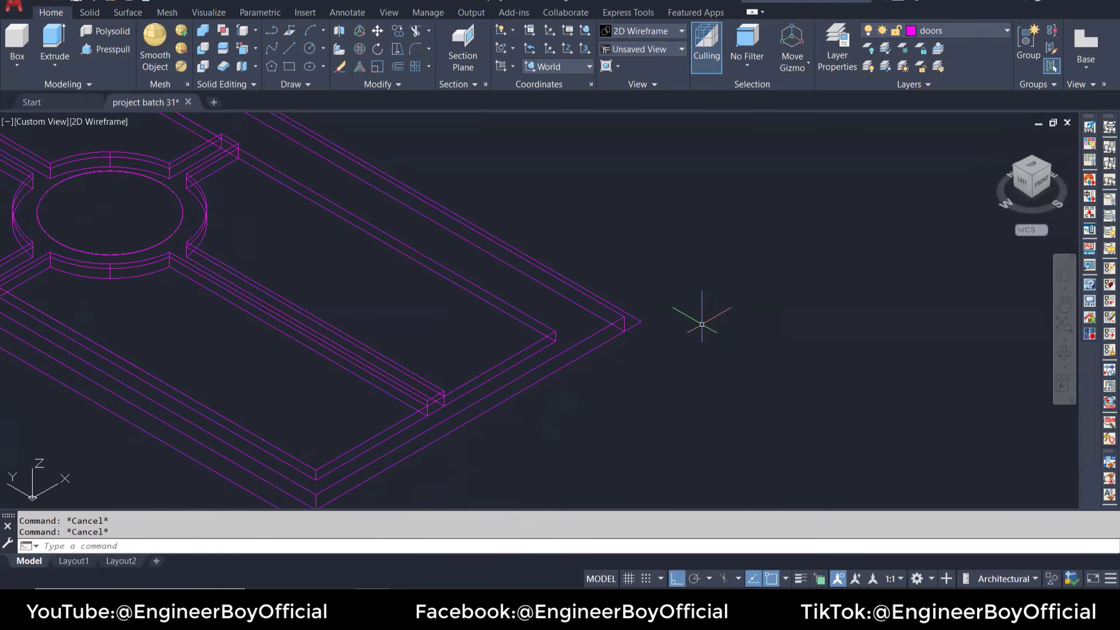
pyautogui.click(647, 323)
pyautogui.press('Escape')
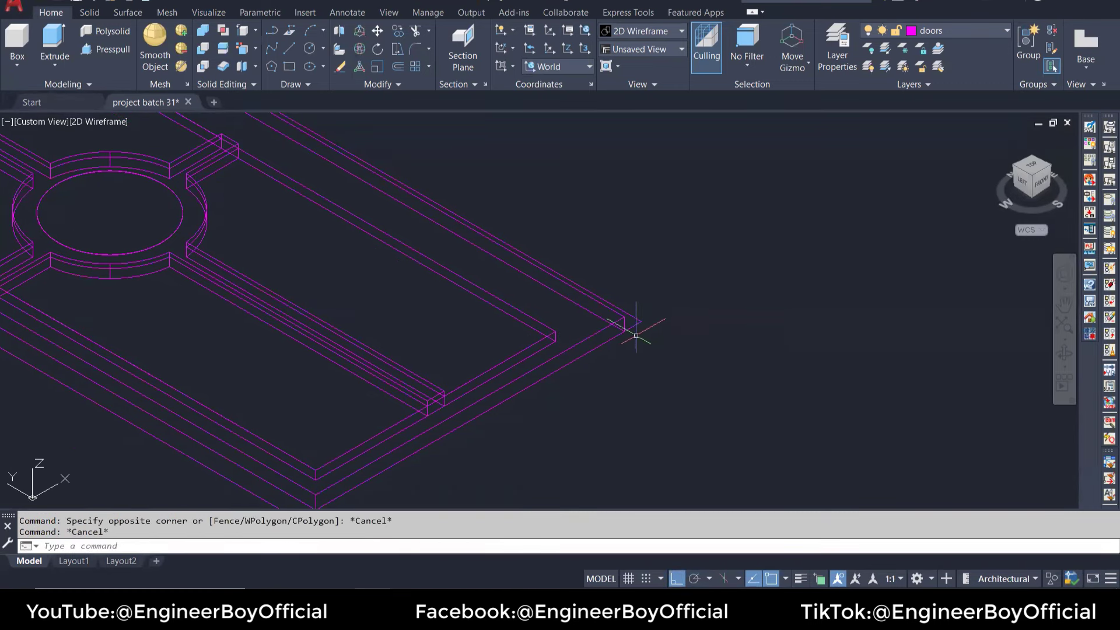
pyautogui.press('Escape')
pyautogui.scroll(-3, 654, 340)
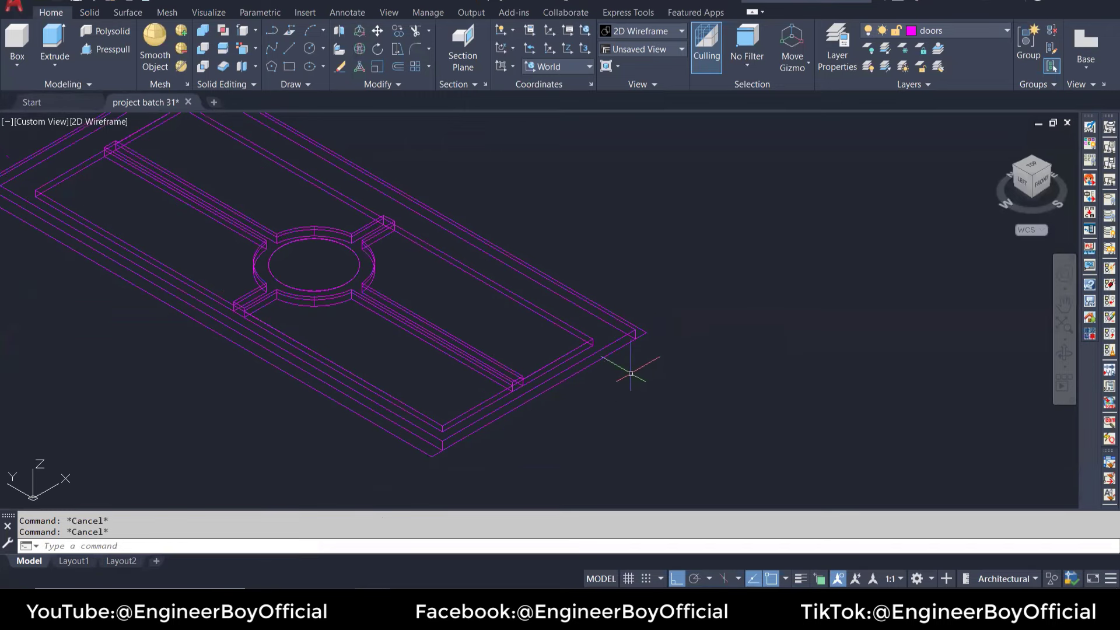
pyautogui.scroll(-2, 640, 384)
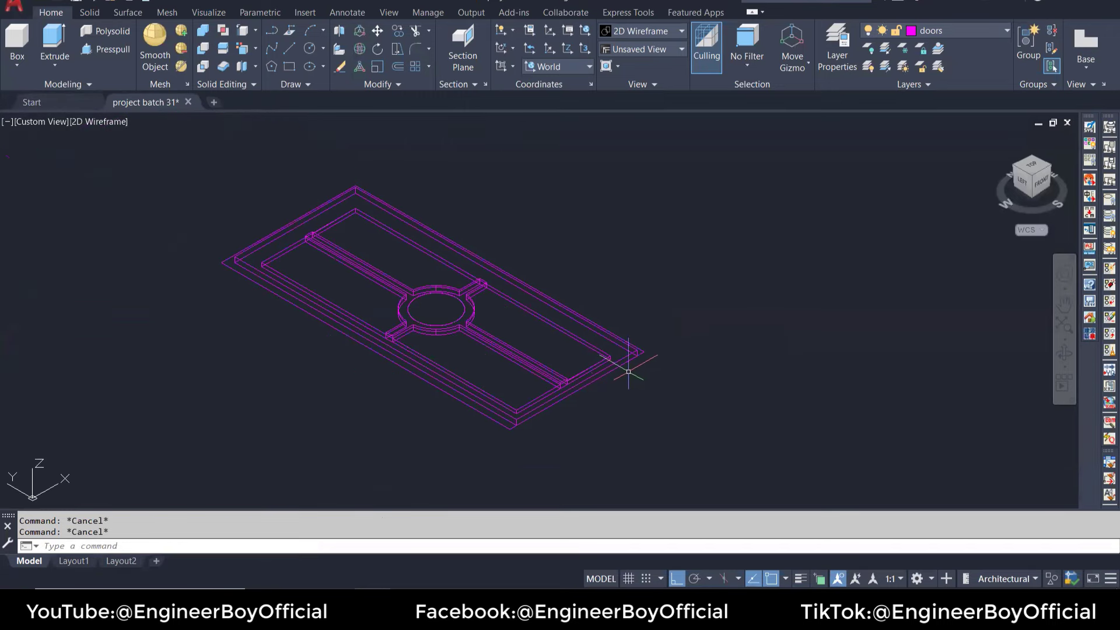
pyautogui.scroll(2, 541, 420)
pyautogui.scroll(1, 540, 425)
pyautogui.moveTo(540, 425); pyautogui.dragTo(555, 445, button='middle')
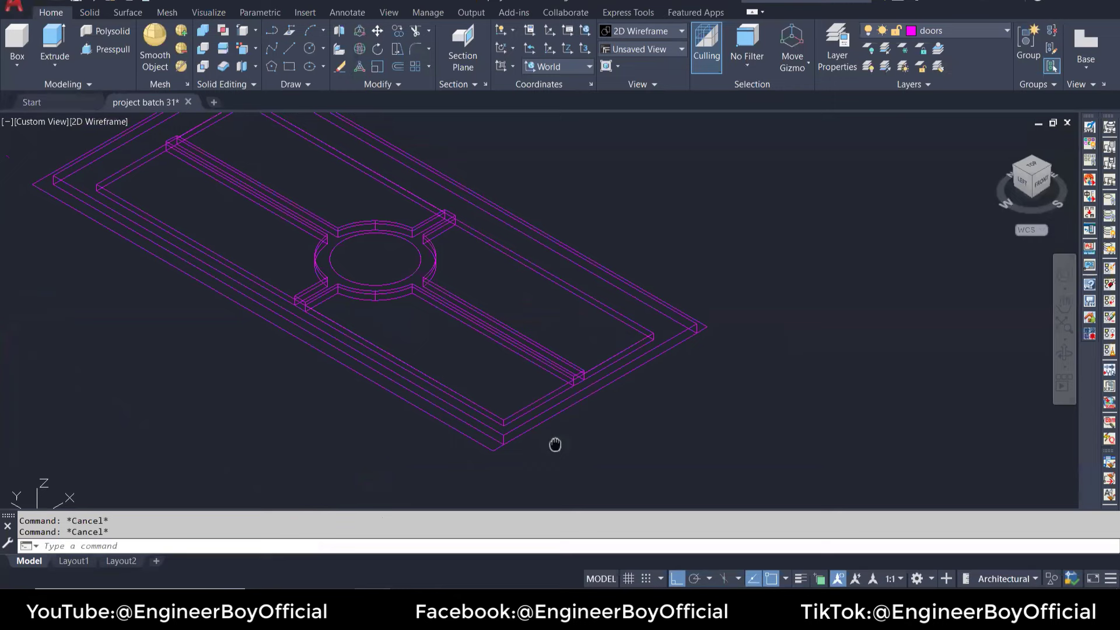
pyautogui.write('rec')
pyautogui.press('Return')
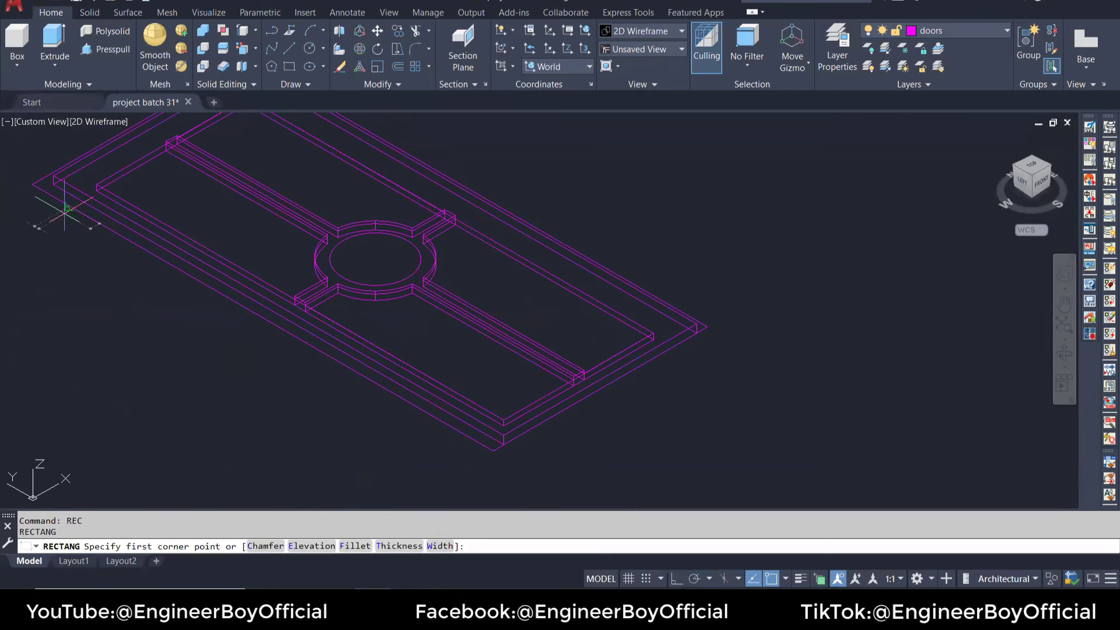
# Step: Draw a rectangle near the frame corner and pan the view
pyautogui.click(65, 210)
pyautogui.click(18, 175)
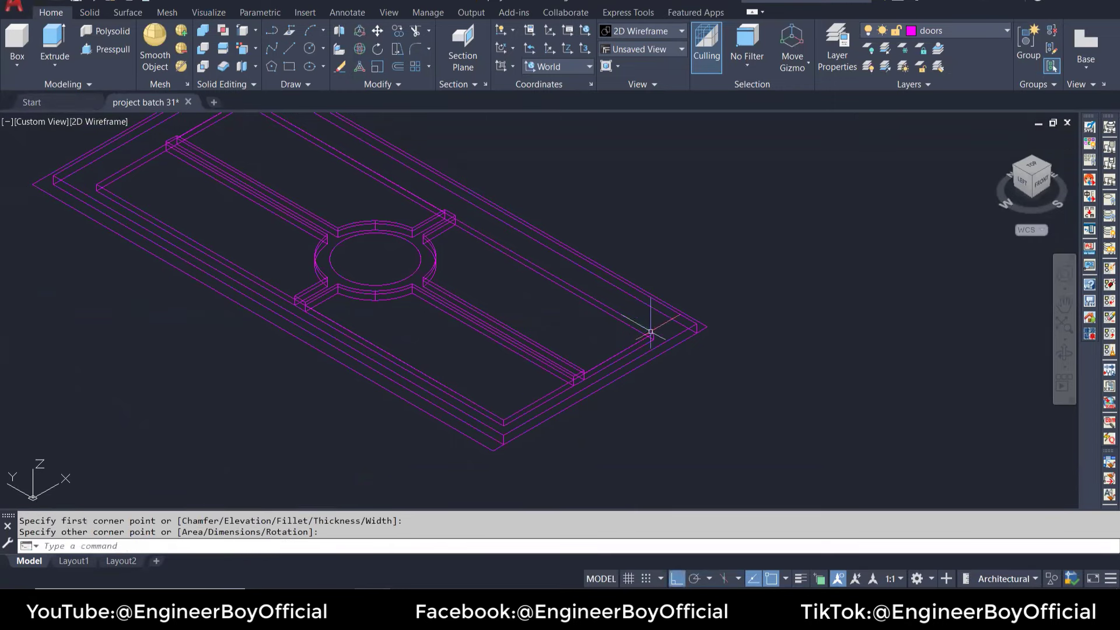
pyautogui.press('Escape')
pyautogui.press('Escape')
pyautogui.moveTo(168, 318); pyautogui.dragTo(193, 332, button='middle')
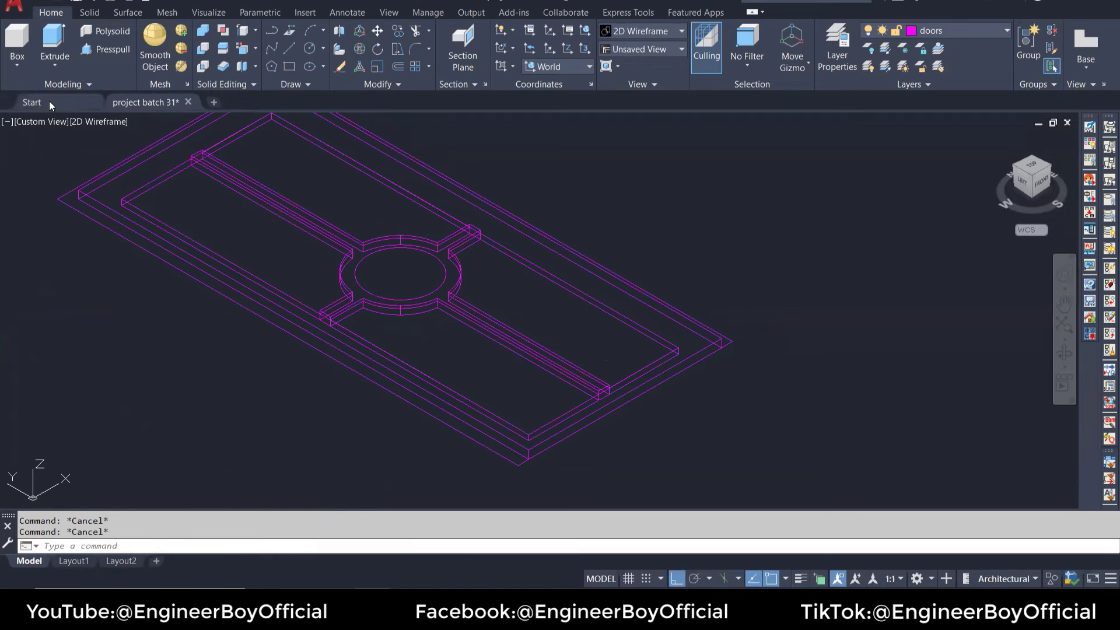
# Step: Create a 6-high box solid across the outer frame; abandon a second box
pyautogui.click(17, 41)
pyautogui.click(57, 199)
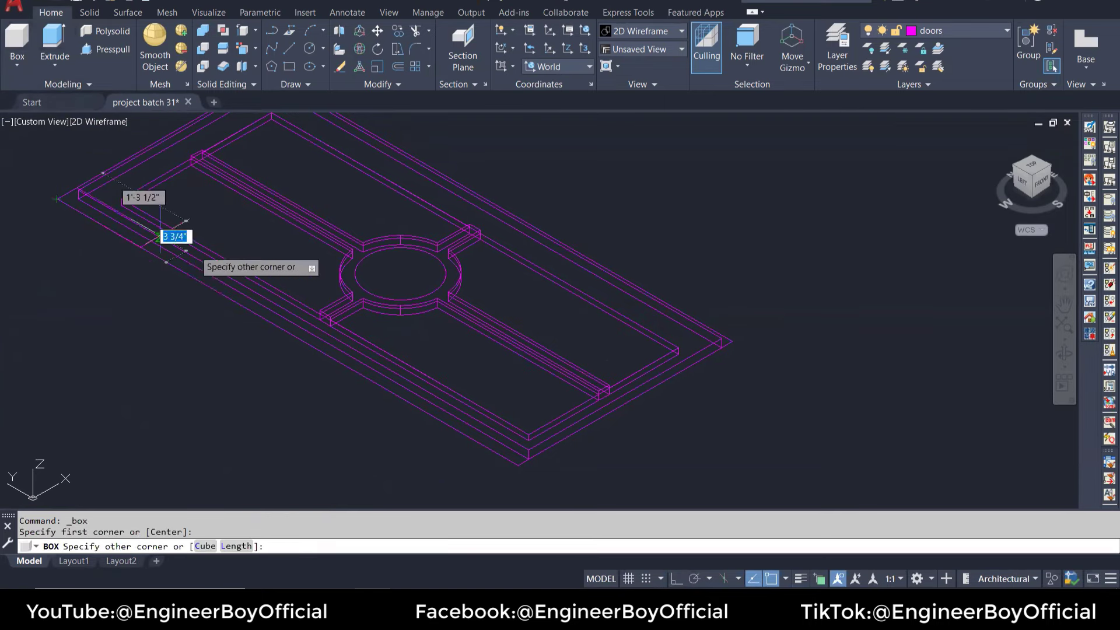
pyautogui.click(733, 342)
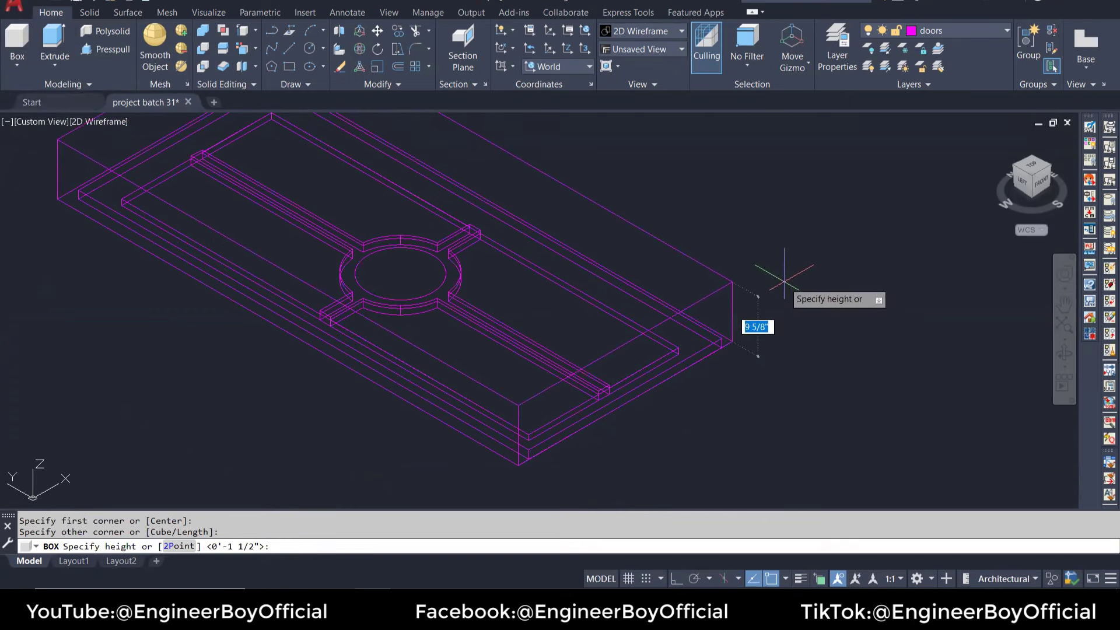
pyautogui.write('6')
pyautogui.press('Return')
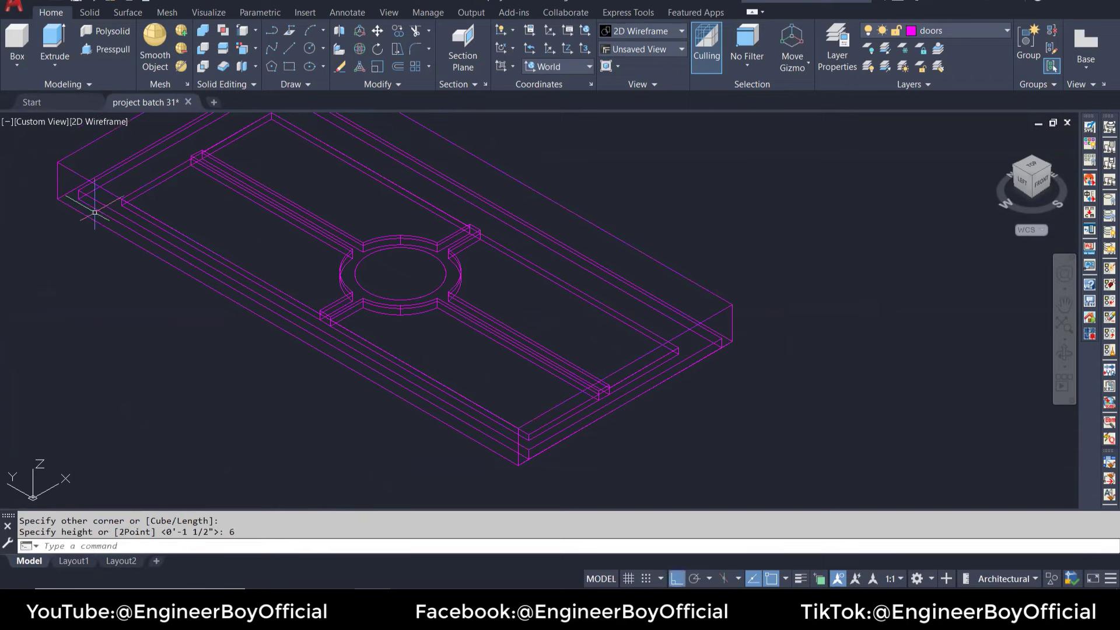
pyautogui.press('Return')
pyautogui.click(94, 210)
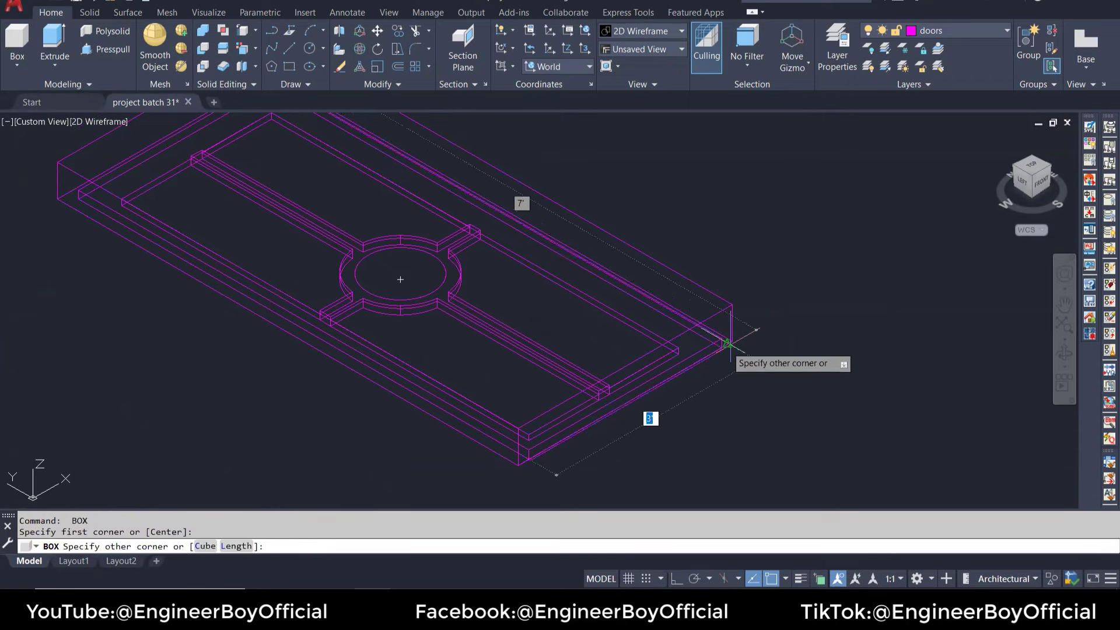
pyautogui.scroll(4, 728, 344)
pyautogui.click(706, 352)
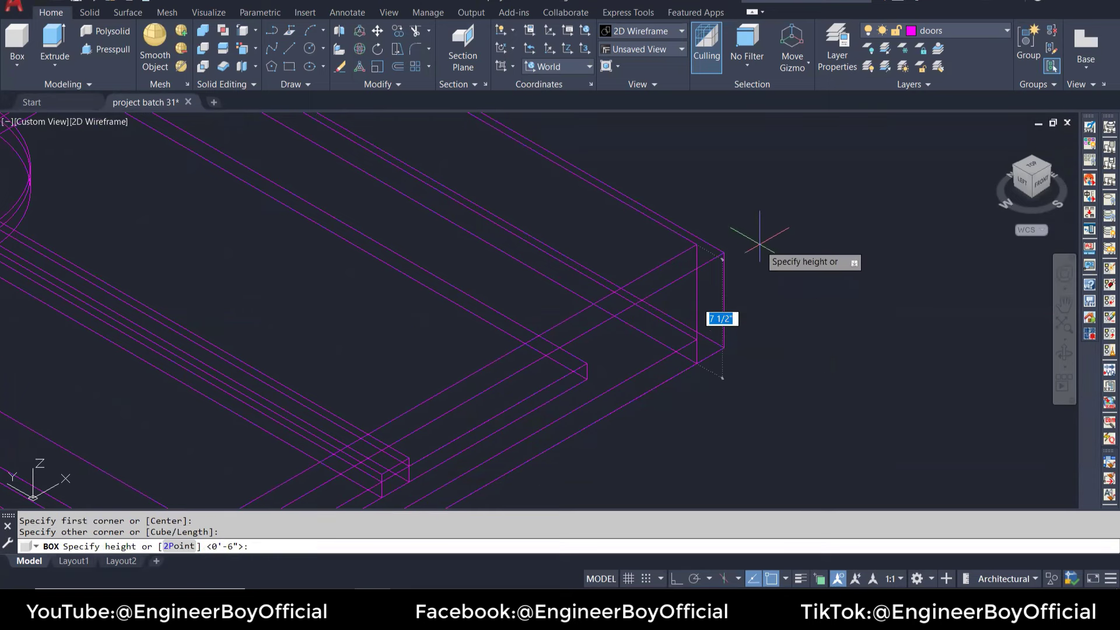
pyautogui.press('Escape')
pyautogui.press('Escape')
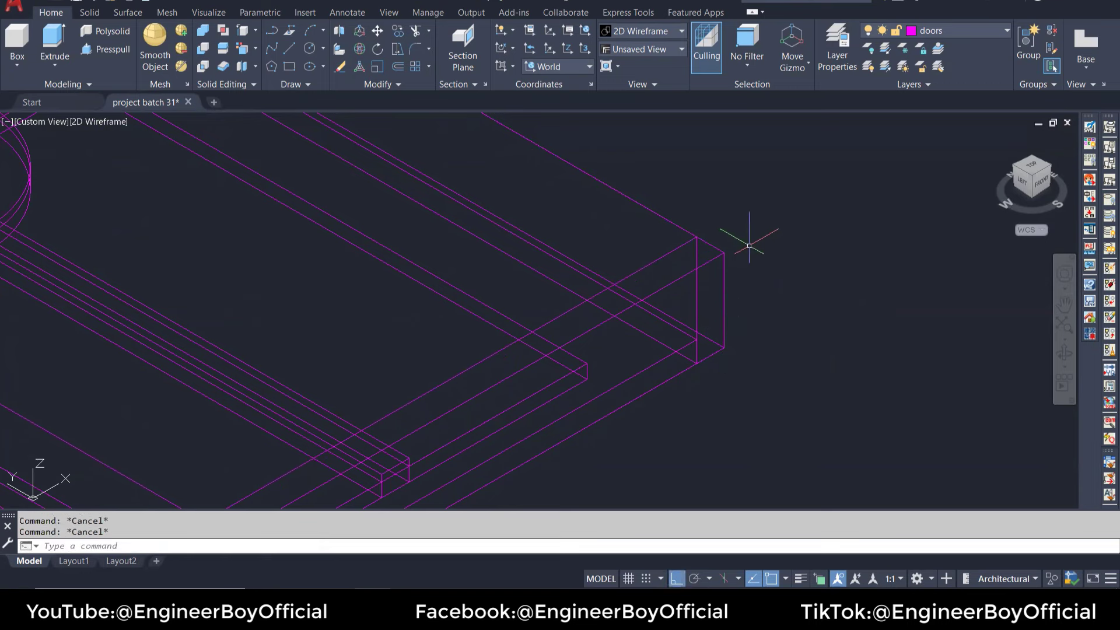
# Step: Attempt to subtract from the frame solid, then cancel
pyautogui.write('su')
pyautogui.press('Return')
pyautogui.click(718, 246)
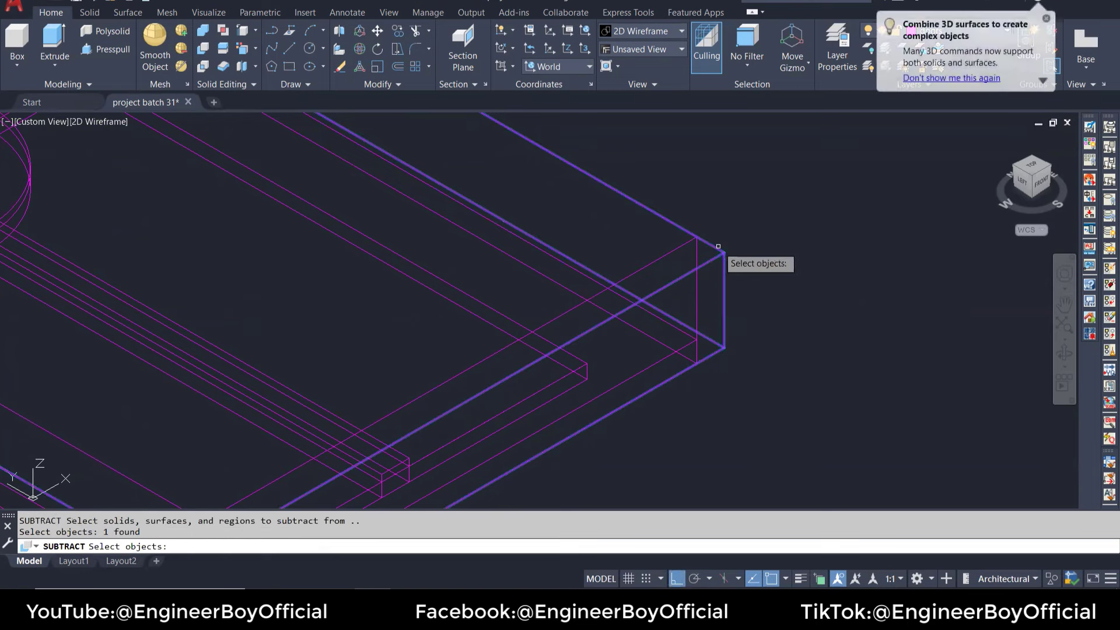
pyautogui.press('Return')
pyautogui.press('Return')
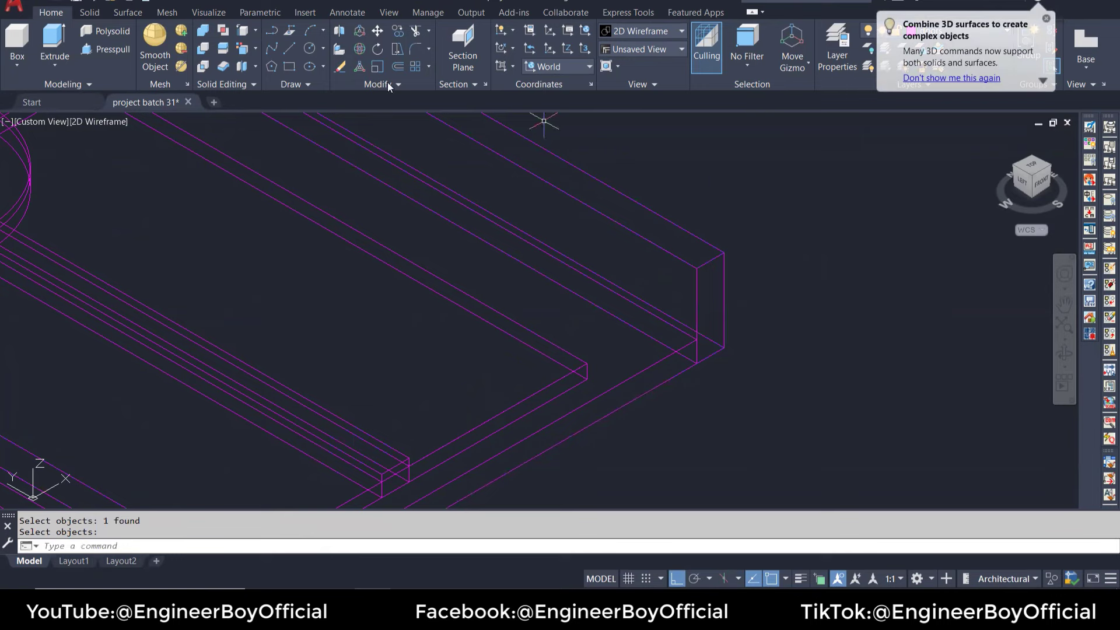
pyautogui.press('Escape')
pyautogui.press('Escape')
# Step: Shade the model in the Conceptual visual style
pyautogui.click(88, 121)
pyautogui.click(137, 166)
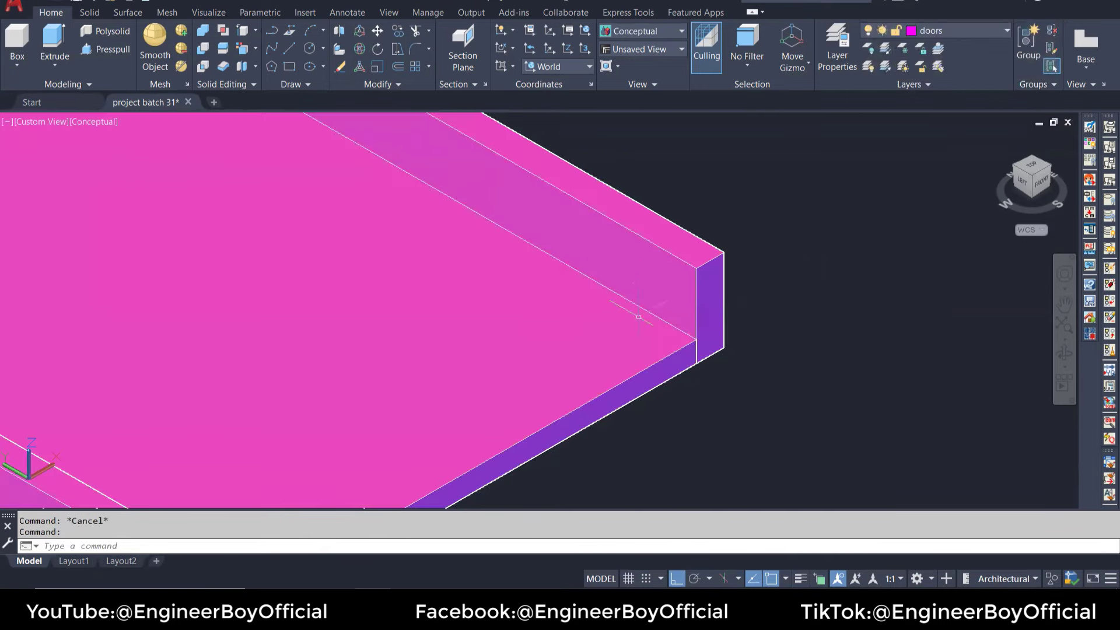
pyautogui.scroll(-5, 638, 316)
pyautogui.moveTo(589, 328); pyautogui.dragTo(618, 382, button='middle')
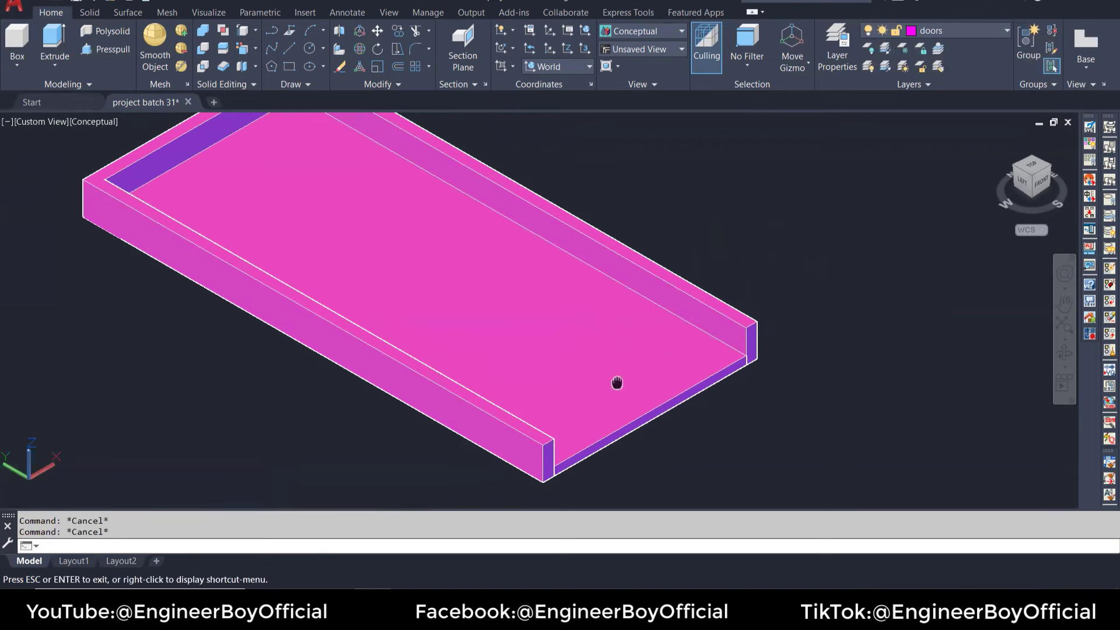
# Step: Erase the tray's floor solid to reveal the panel beneath
pyautogui.click(678, 393)
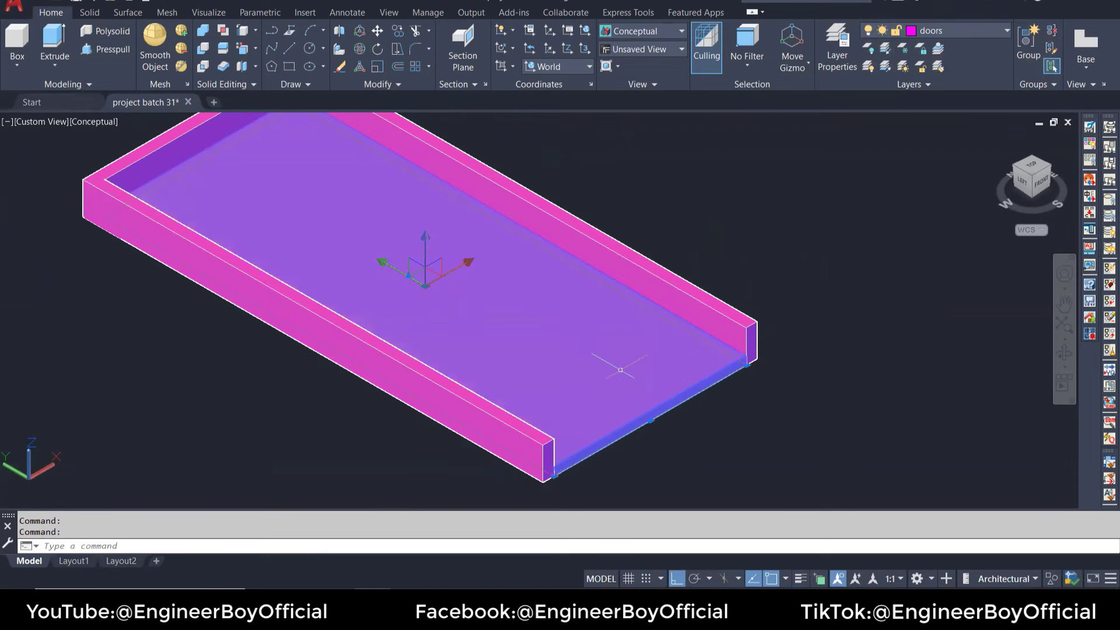
pyautogui.moveTo(620, 370); pyautogui.dragTo(611, 312, button='middle')
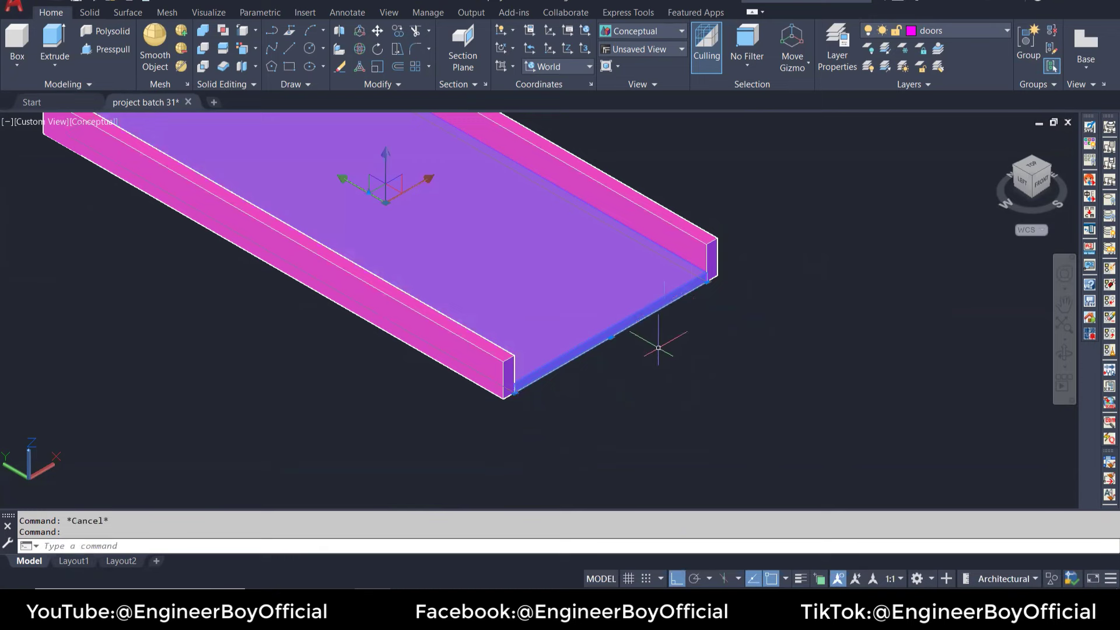
pyautogui.write('e')
pyautogui.press('Return')
pyautogui.press('Escape')
pyautogui.press('Escape')
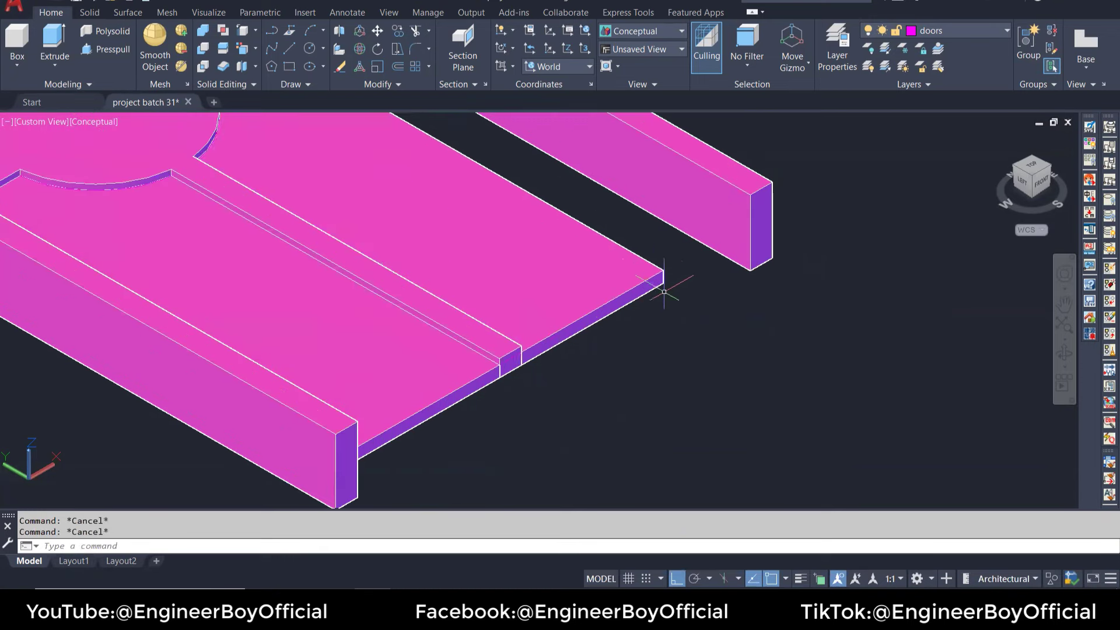
pyautogui.scroll(3, 662, 286)
pyautogui.write('rec')
pyautogui.press('Return')
pyautogui.press('Escape')
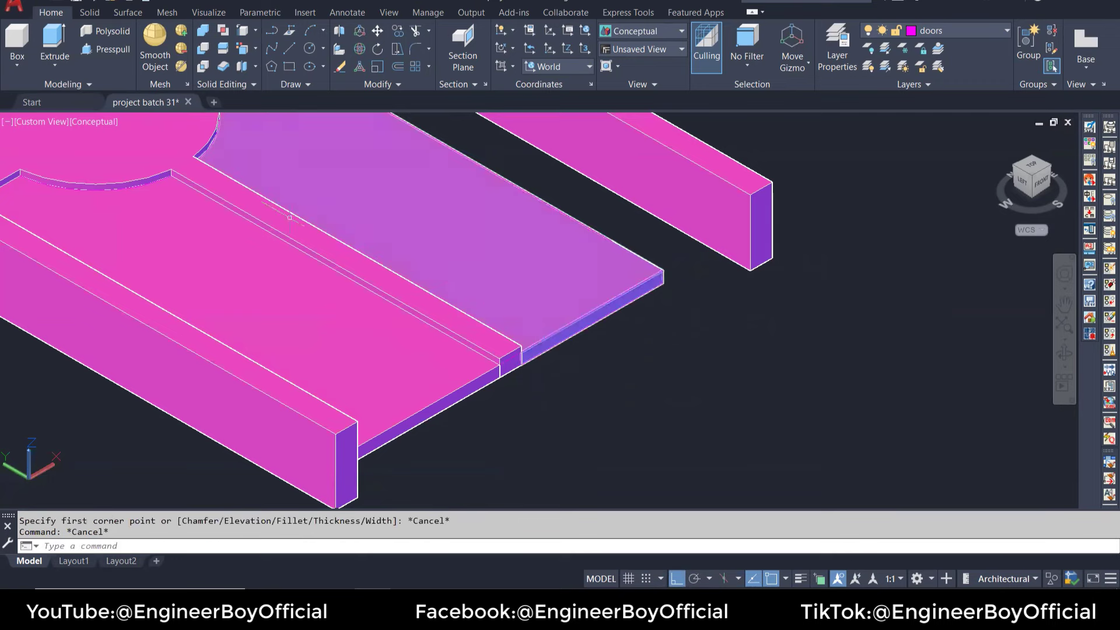
# Step: Draw a 0.5-high box from the frame's inner corner to its front corner as the back slab
pyautogui.click(17, 40)
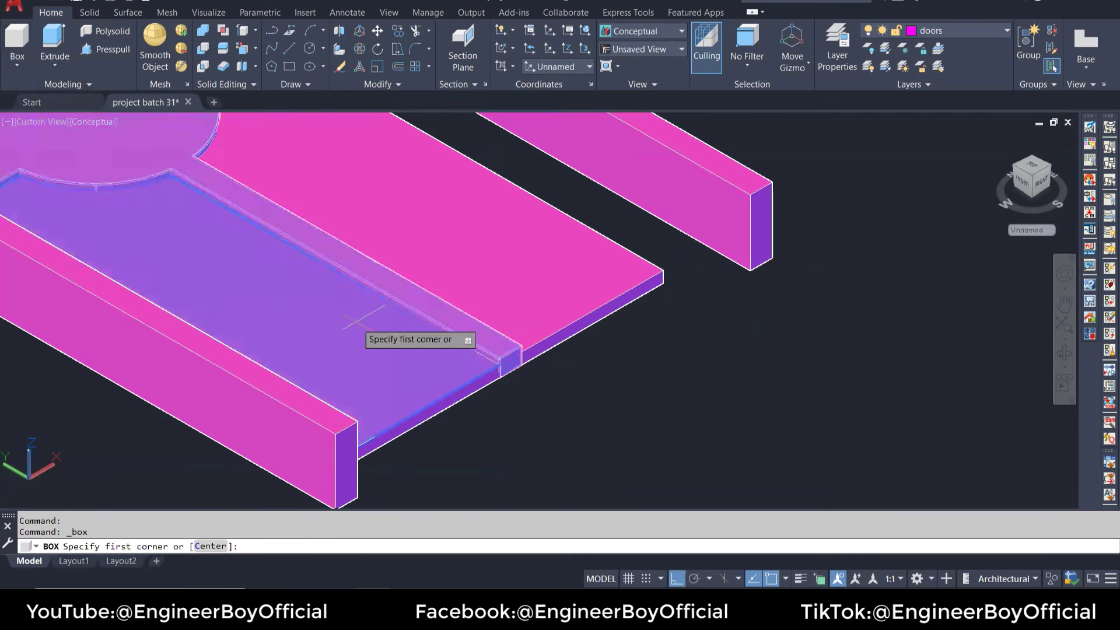
pyautogui.scroll(-3, 362, 319)
pyautogui.moveTo(173, 127); pyautogui.dragTo(183, 169, button='middle')
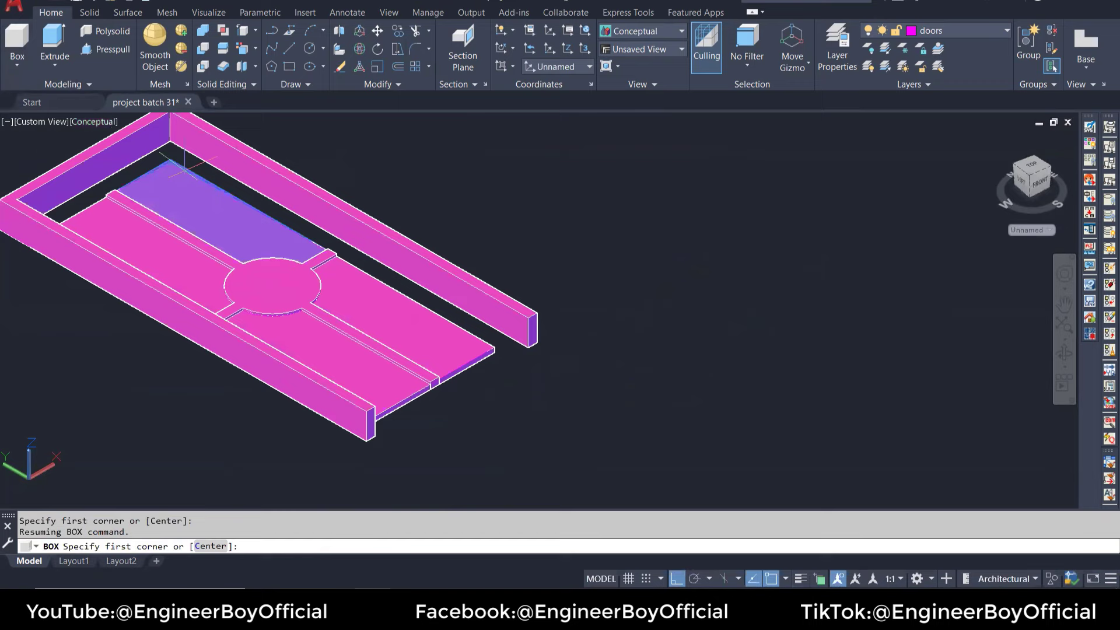
pyautogui.click(169, 140)
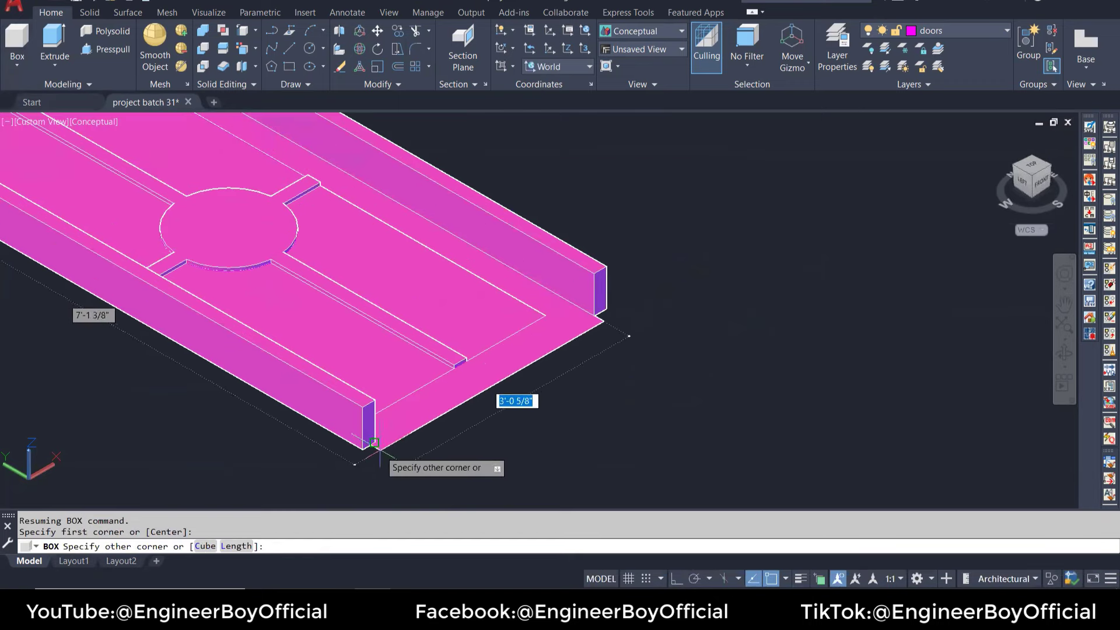
pyautogui.click(373, 443)
pyautogui.scroll(1, 548, 357)
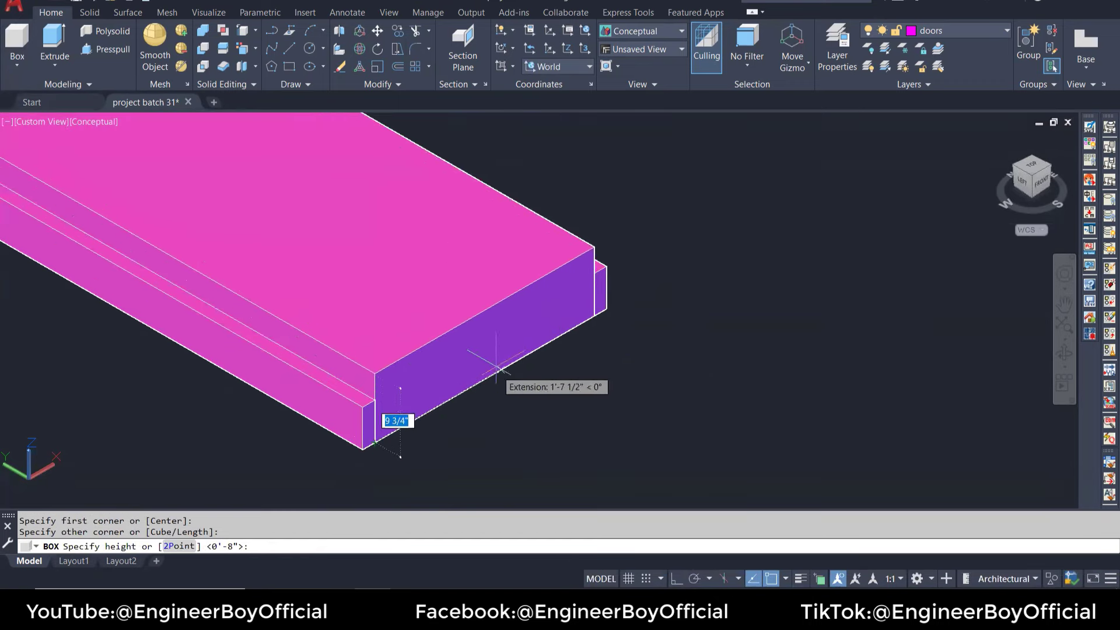
pyautogui.scroll(3, 467, 373)
pyautogui.scroll(-3, 516, 411)
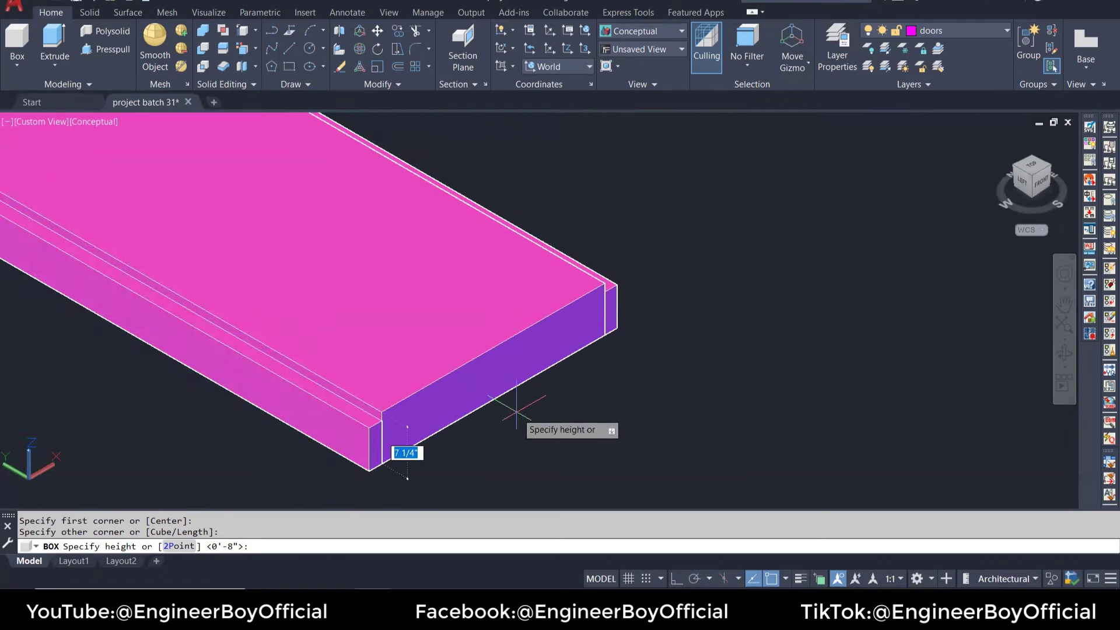
pyautogui.press('Return')
pyautogui.press('Escape')
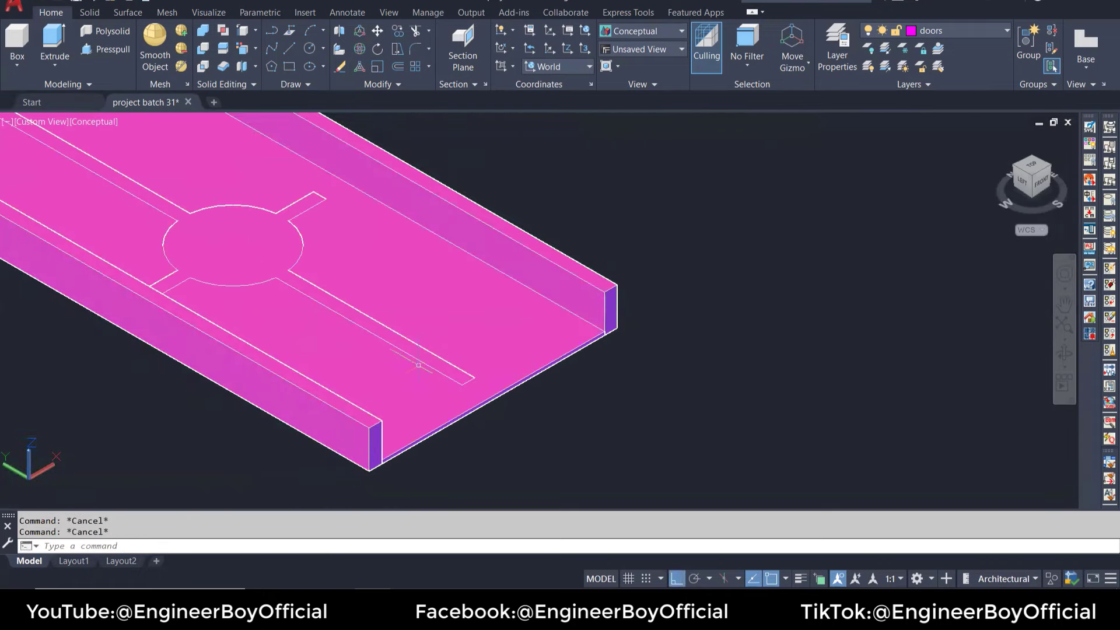
# Step: Select the new slab to check it, then bring up the Solid Editing faces dropdown
pyautogui.scroll(2, 517, 412)
pyautogui.click(642, 362)
pyautogui.scroll(-1, 623, 324)
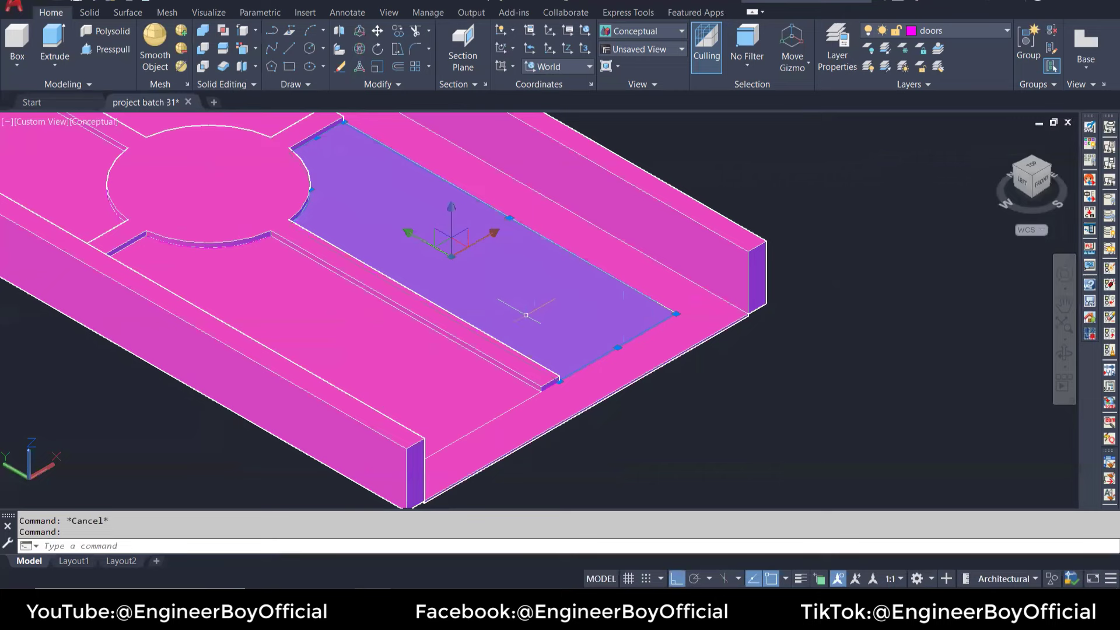
pyautogui.press('Escape')
pyautogui.scroll(-1, 526, 315)
pyautogui.scroll(1, 617, 346)
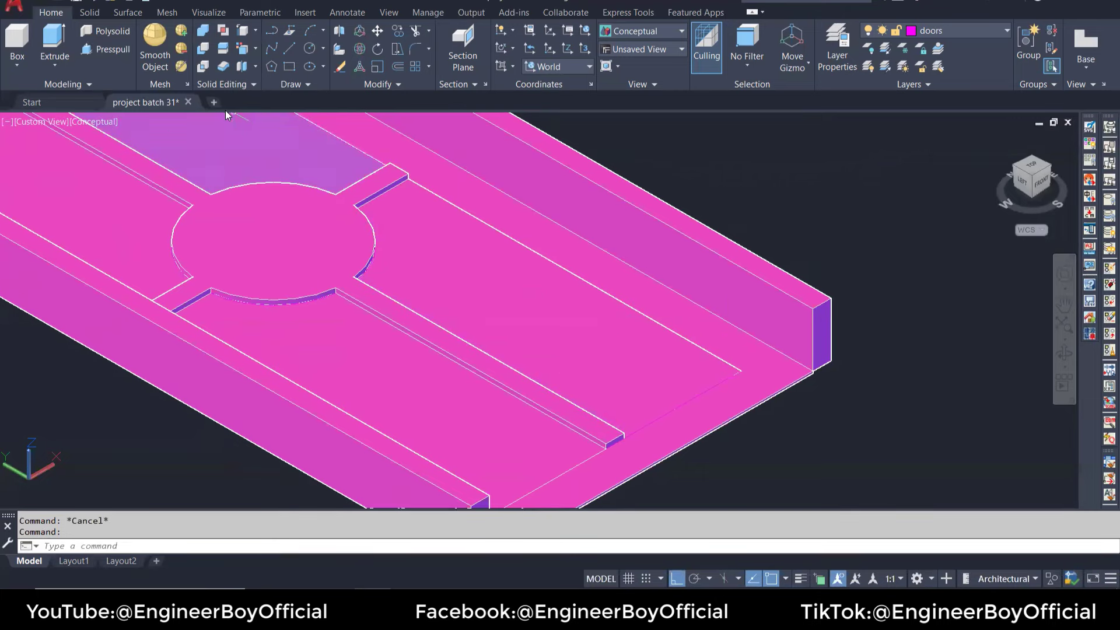
pyautogui.click(255, 51)
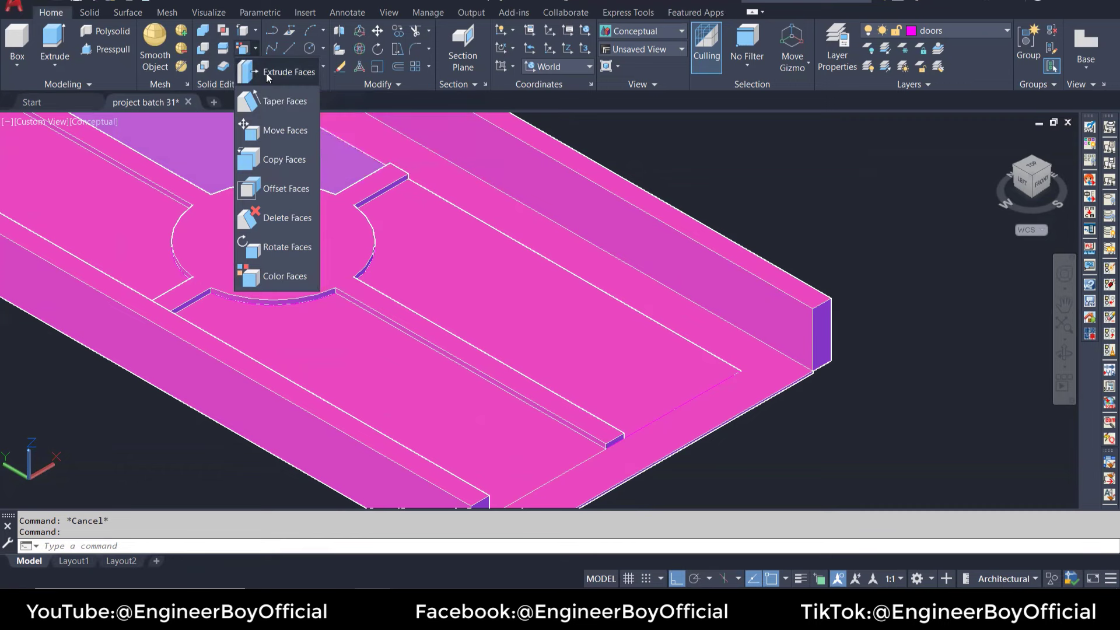
# Step: Extrude the long recessed panel face with zero taper using Solid Editing Extrude Faces
pyautogui.click(268, 77)
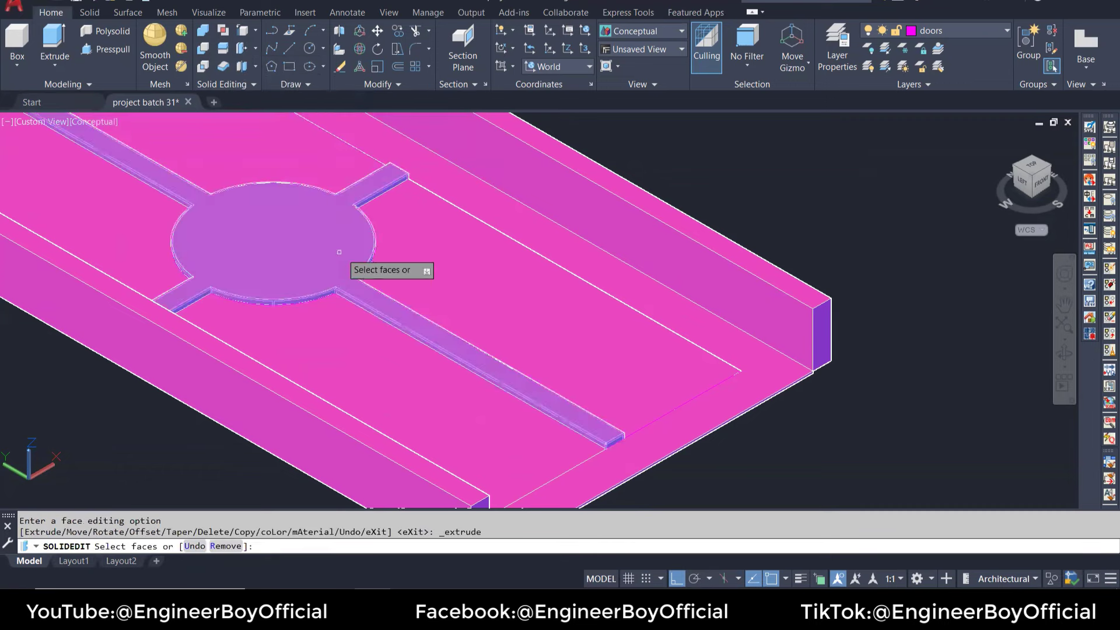
pyautogui.click(434, 252)
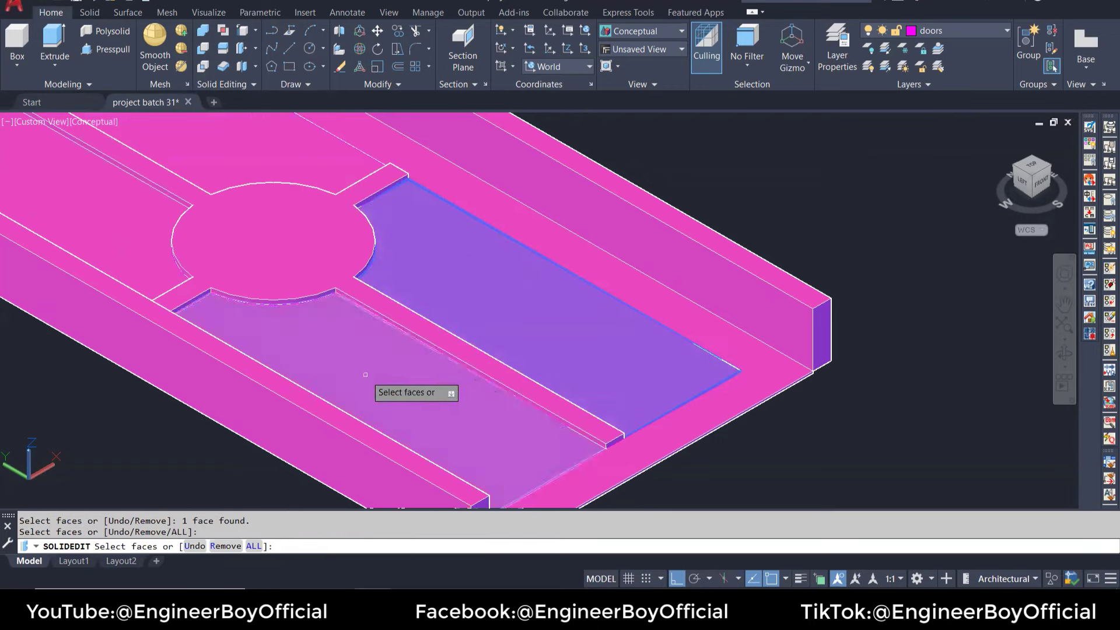
pyautogui.press('Return')
pyautogui.press('BackSpace')
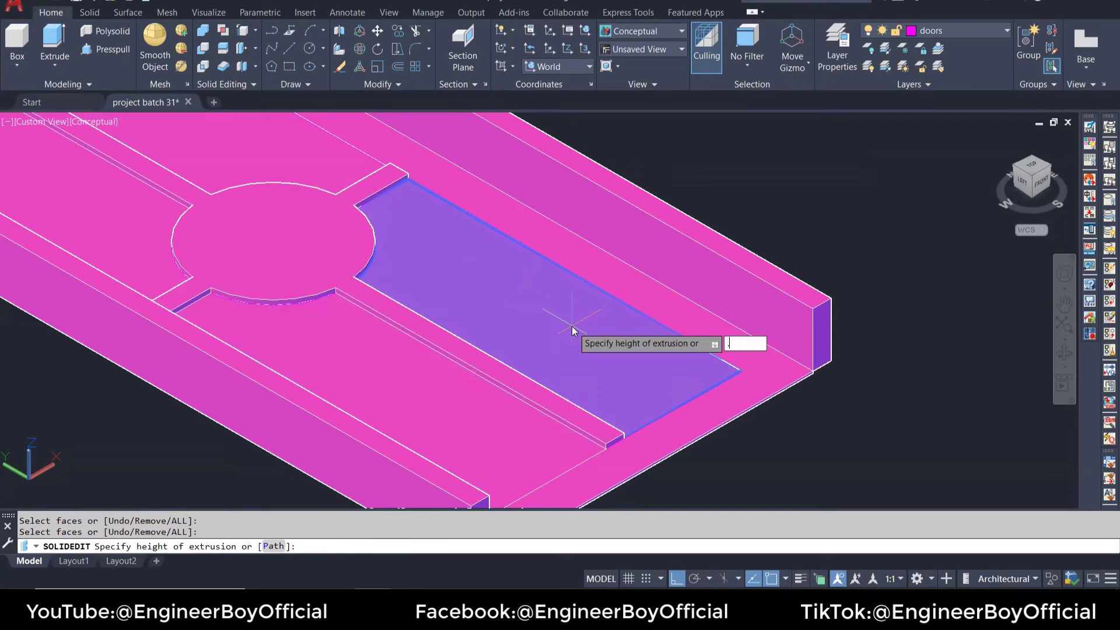
pyautogui.write('2')
pyautogui.write('.2')
pyautogui.press('Return')
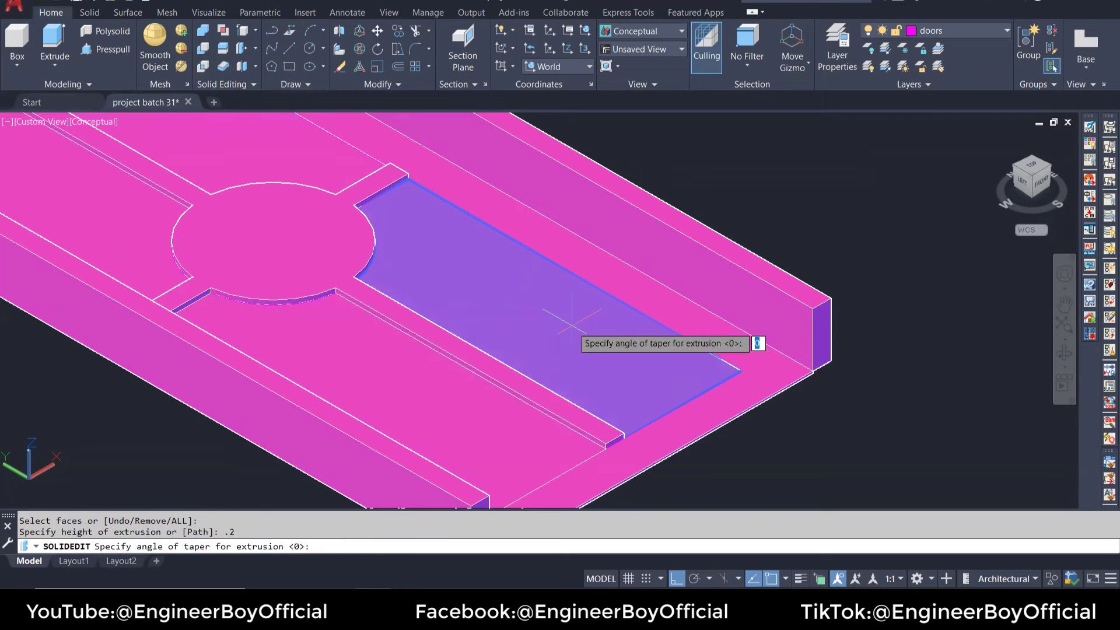
pyautogui.press('Return')
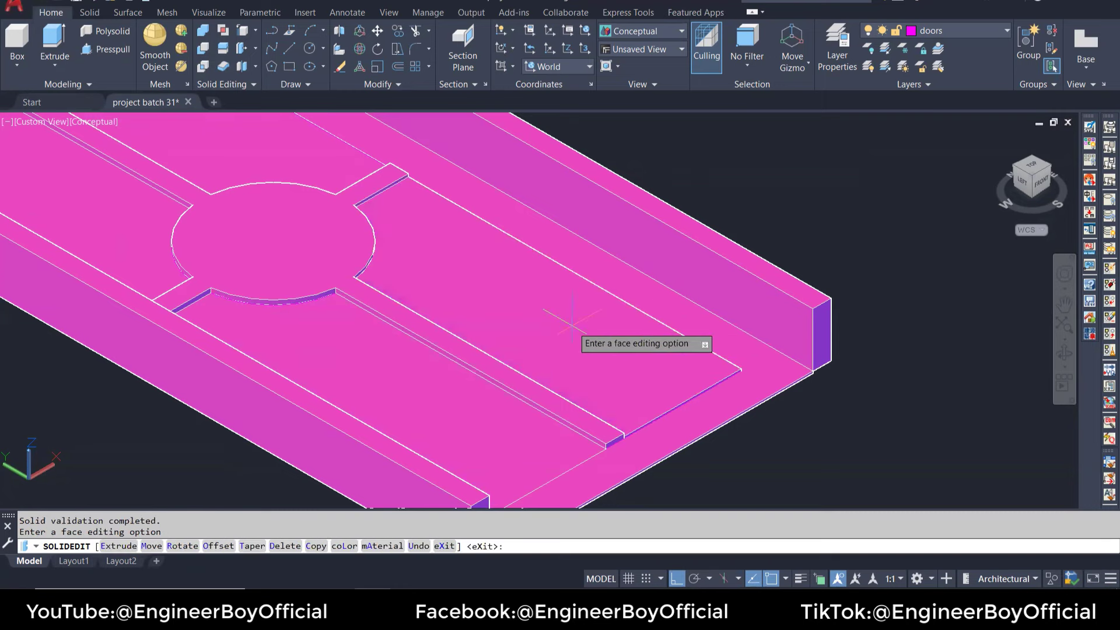
pyautogui.scroll(3, 753, 401)
pyautogui.scroll(2, 681, 268)
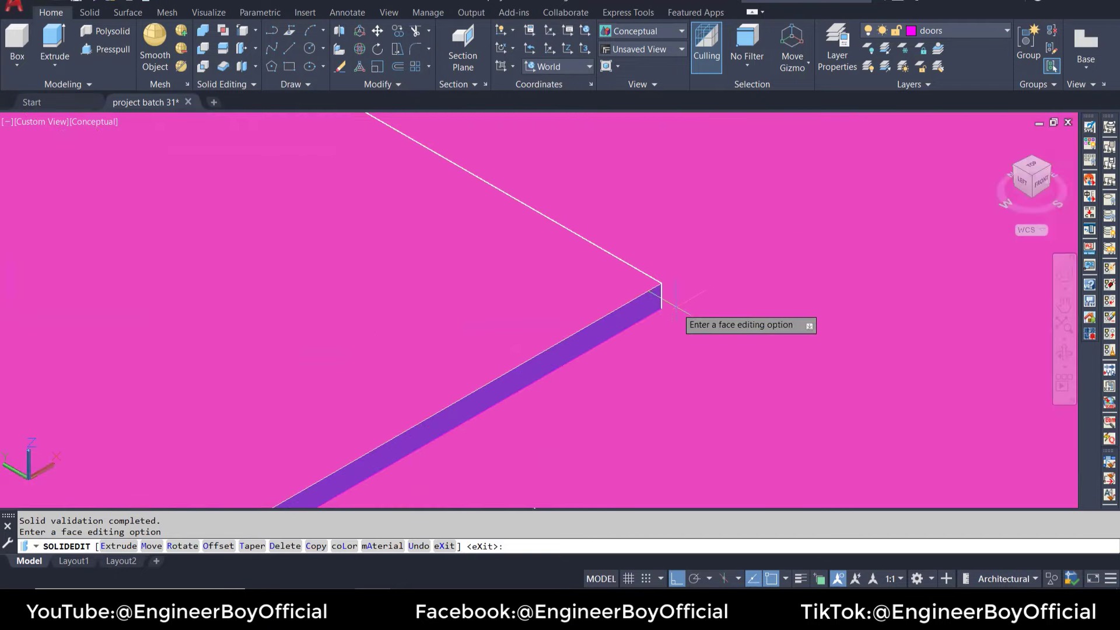
pyautogui.scroll(-3, 753, 374)
pyautogui.scroll(-3, 758, 378)
pyautogui.press('Escape')
pyautogui.press('Escape')
pyautogui.scroll(1, 431, 146)
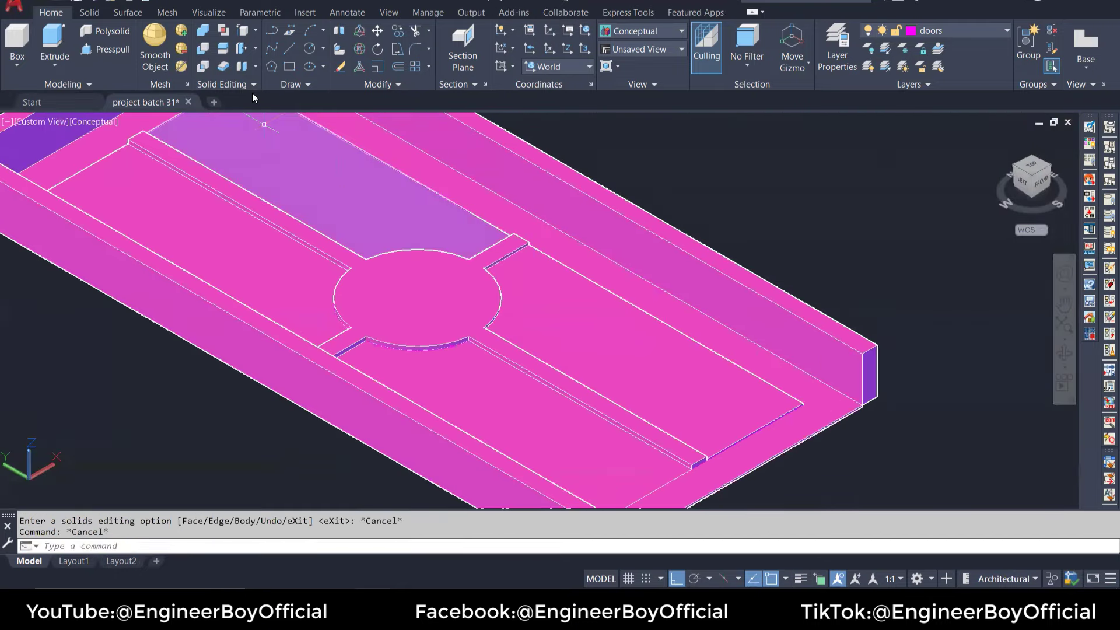
# Step: Extrude another panel face by .25 with no taper, then end face editing
pyautogui.click(241, 51)
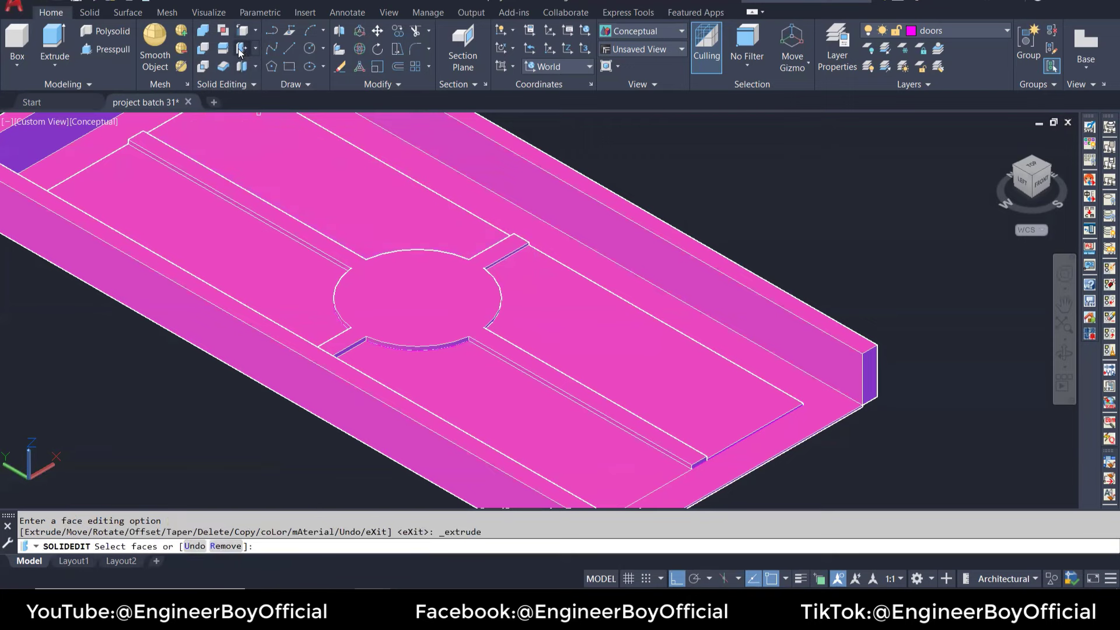
pyautogui.click(343, 186)
pyautogui.press('Return')
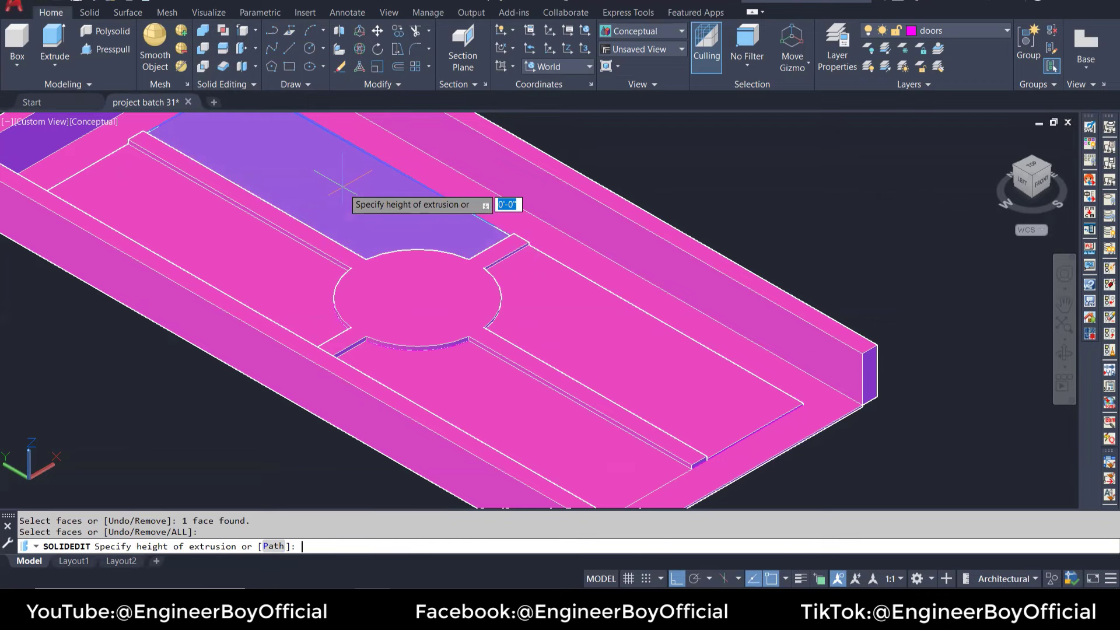
pyautogui.press('Escape')
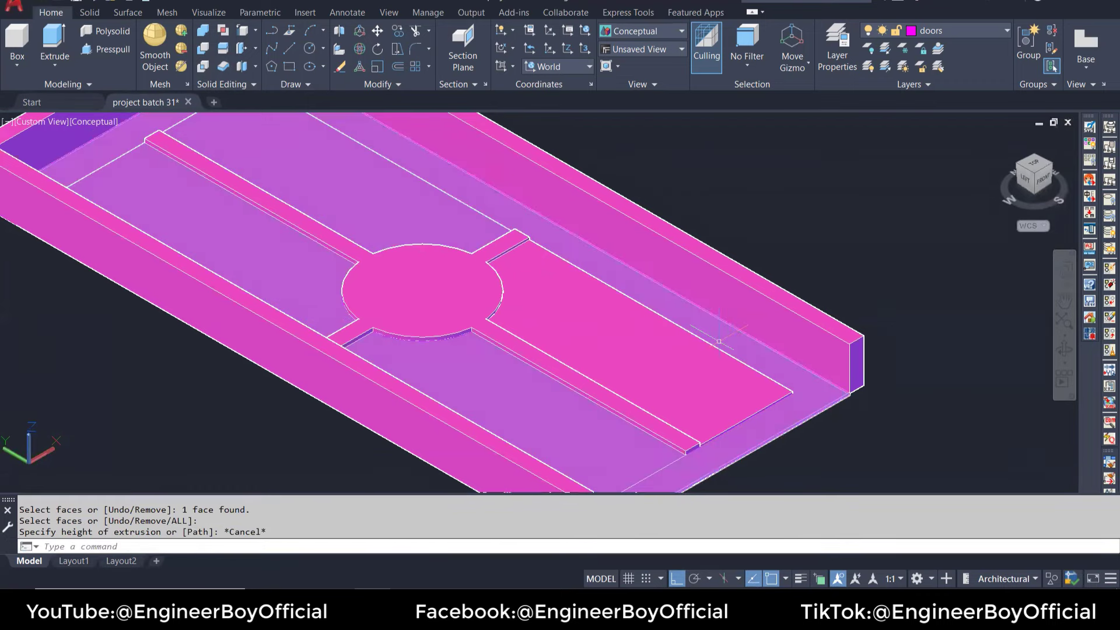
pyautogui.click(244, 47)
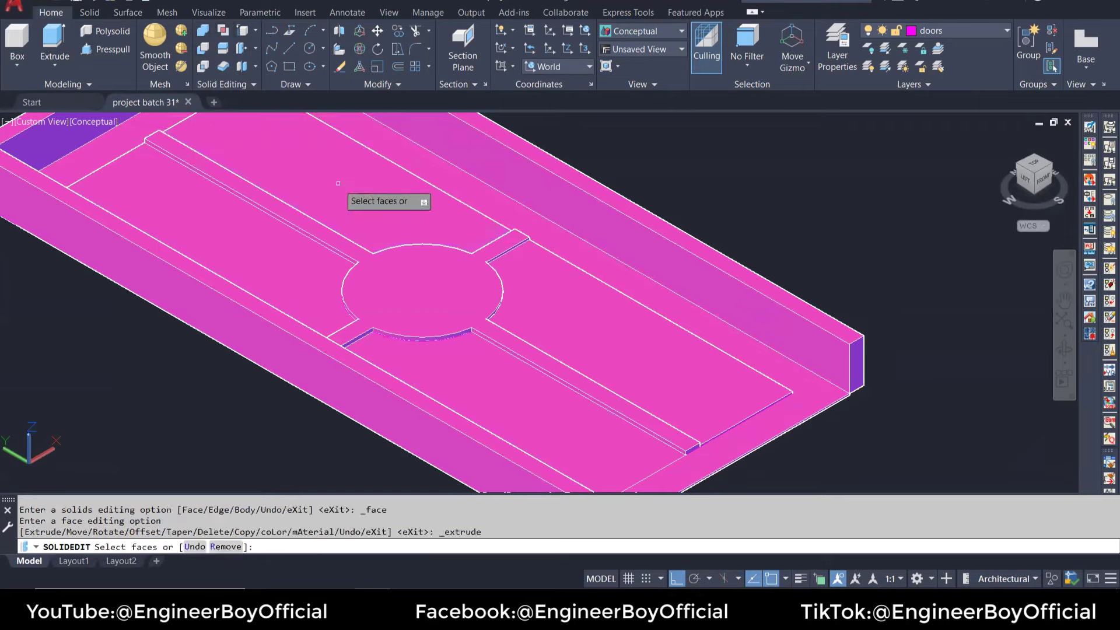
pyautogui.click(340, 188)
pyautogui.press('Return')
pyautogui.write('.25')
pyautogui.press('Return')
pyautogui.press('Return')
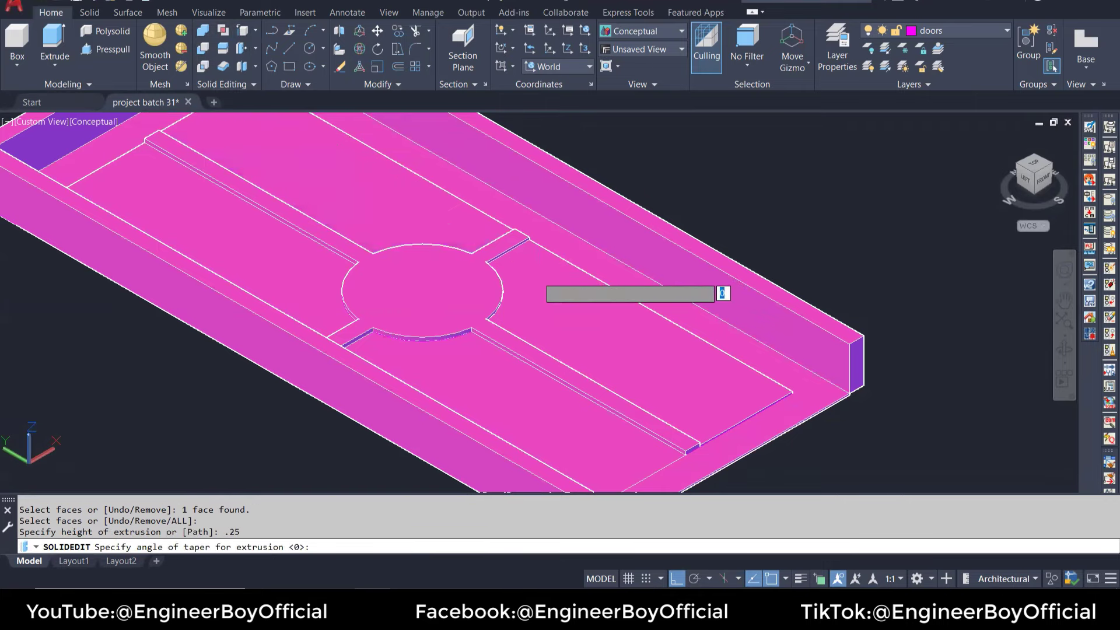
pyautogui.press('Escape')
pyautogui.press('Escape')
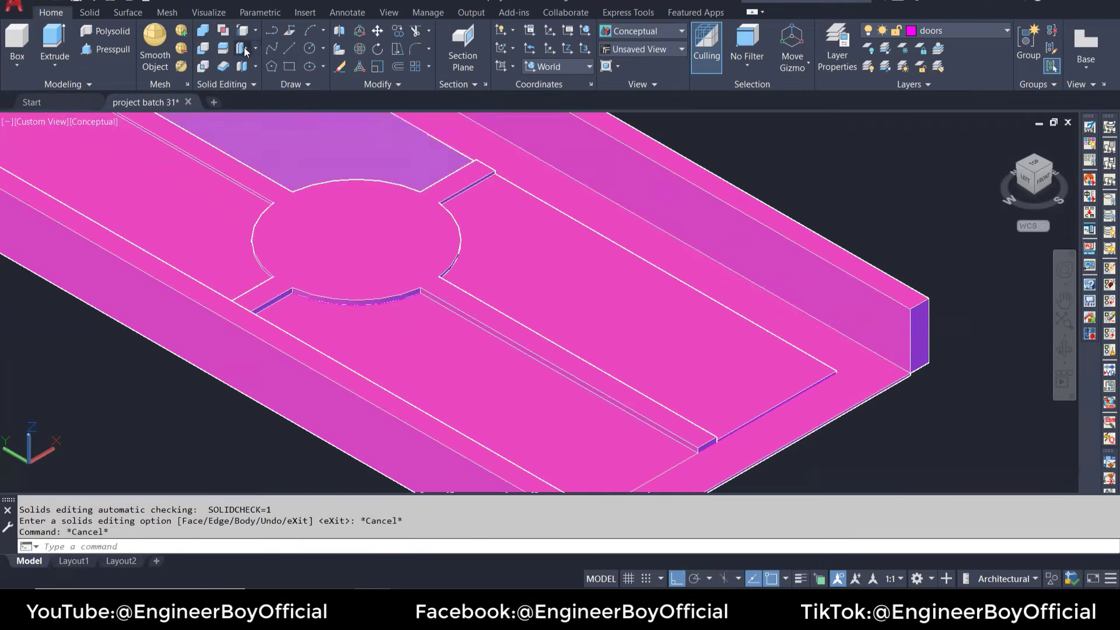
pyautogui.click(245, 51)
pyautogui.click(393, 333)
pyautogui.press('Escape')
pyautogui.press('Escape')
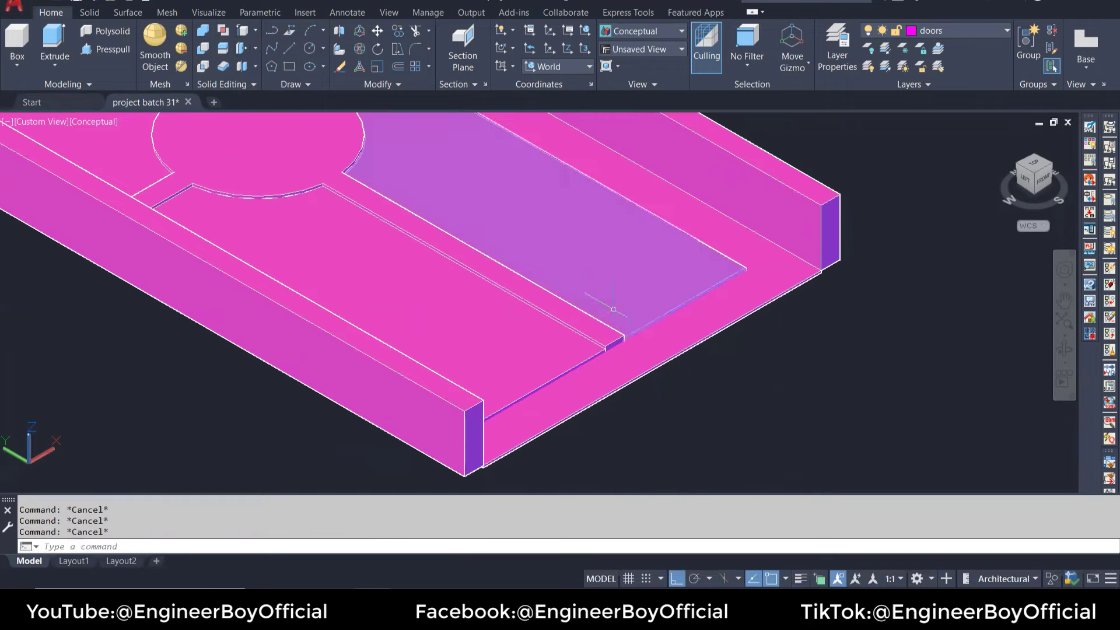
# Step: Pan to the circular medallion and select it, dismissing the face operations list
pyautogui.scroll(-3, 613, 309)
pyautogui.scroll(4, 409, 152)
pyautogui.scroll(2, 408, 152)
pyautogui.moveTo(569, 274); pyautogui.dragTo(503, 185, button='middle')
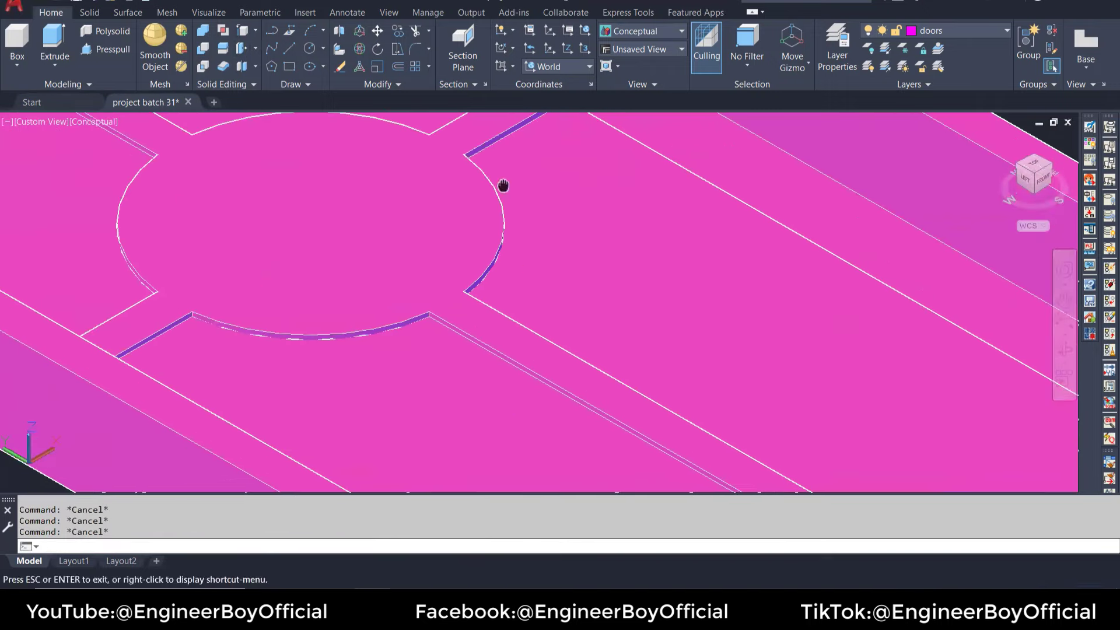
pyautogui.press('Escape')
pyautogui.click(496, 192)
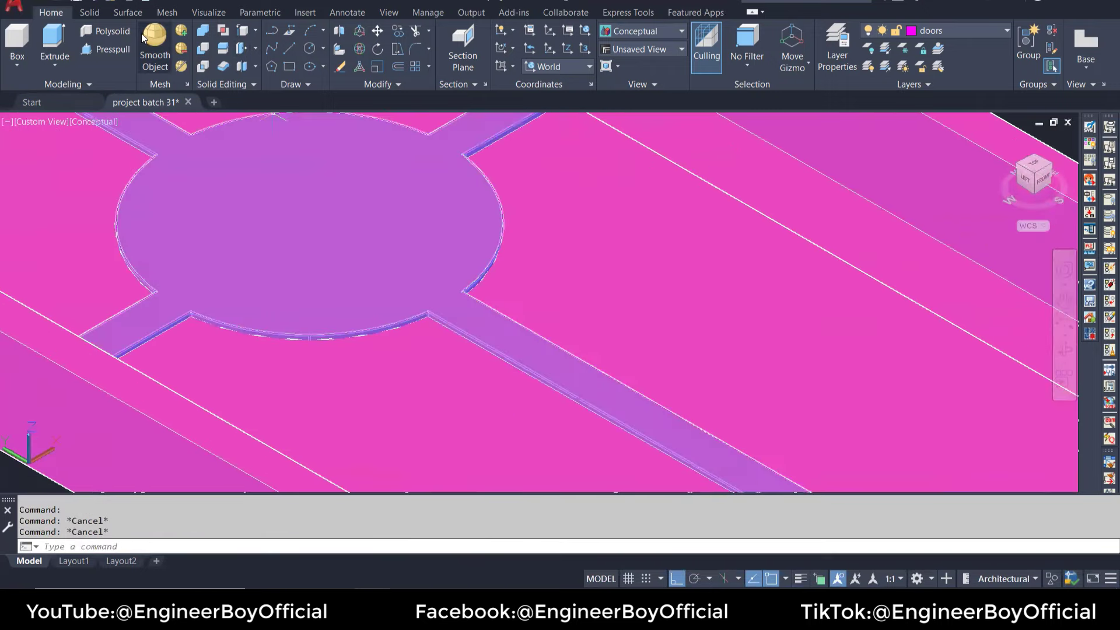
pyautogui.click(256, 48)
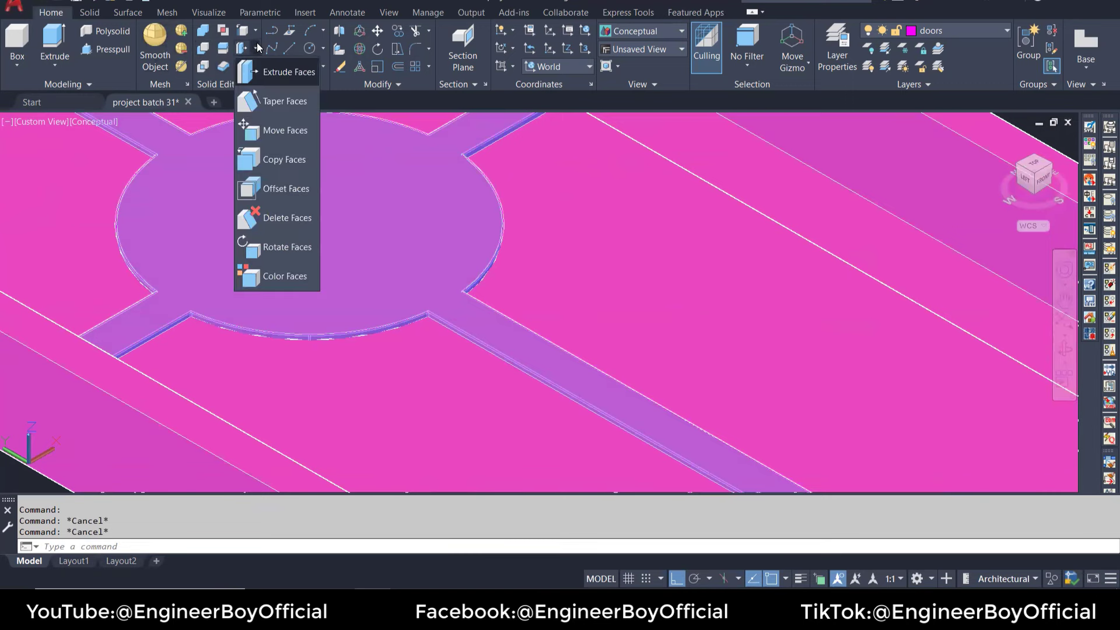
pyautogui.click(258, 43)
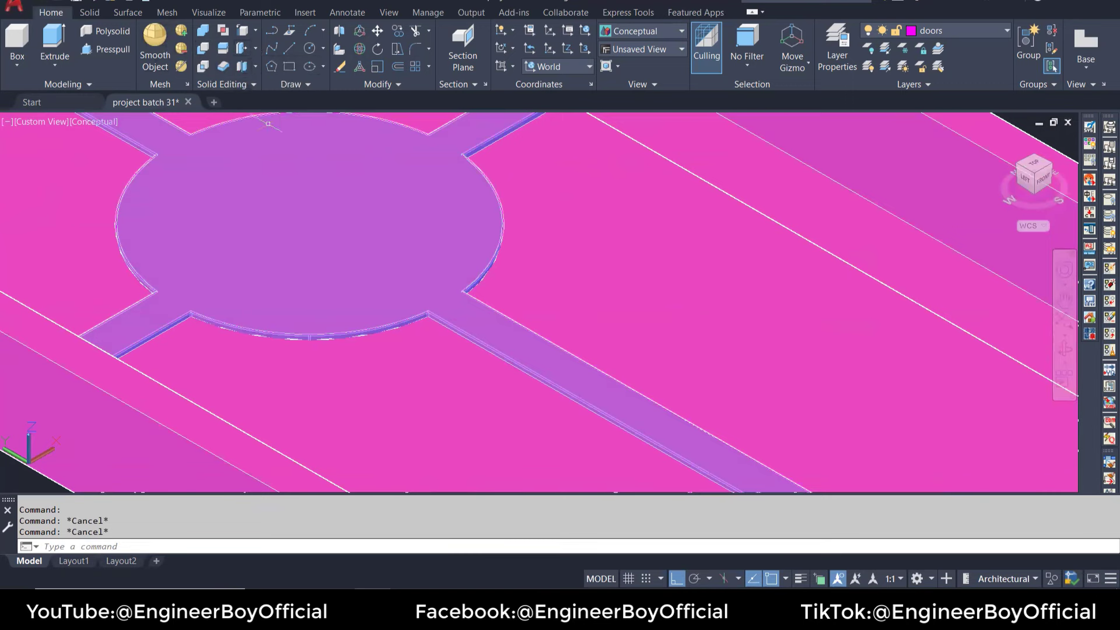
pyautogui.press('Escape')
# Step: Start FILLETEDGE, set the 1/8" radius and round the medallion's arc edge
pyautogui.write('f')
pyautogui.press('Return')
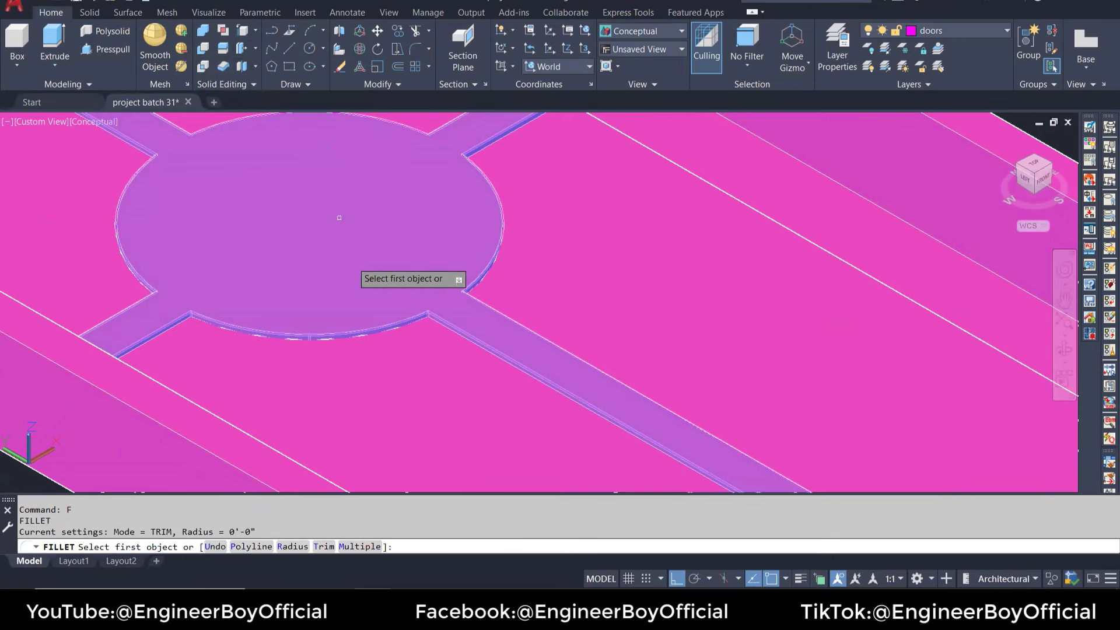
pyautogui.click(294, 547)
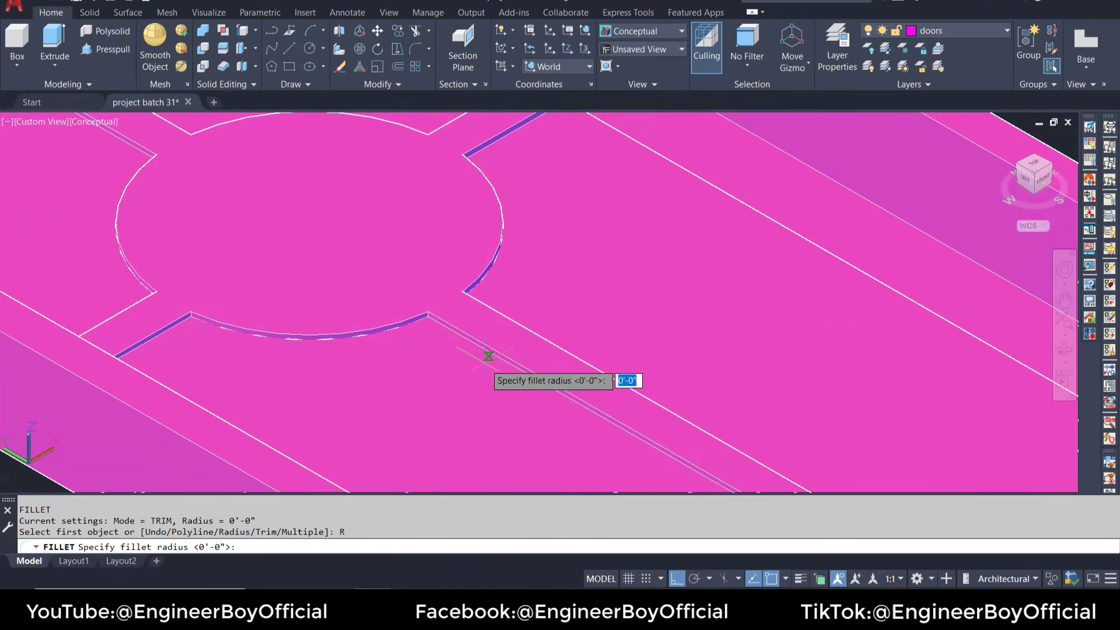
pyautogui.write('.2')
pyautogui.press('Return')
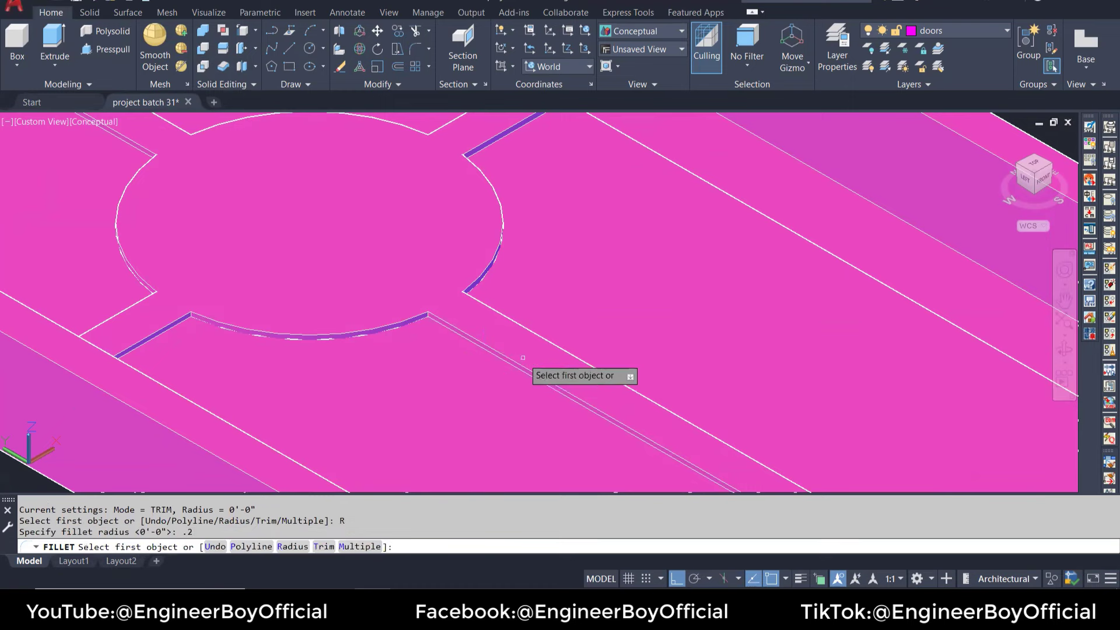
pyautogui.scroll(4, 385, 336)
pyautogui.write('r')
pyautogui.press('Return')
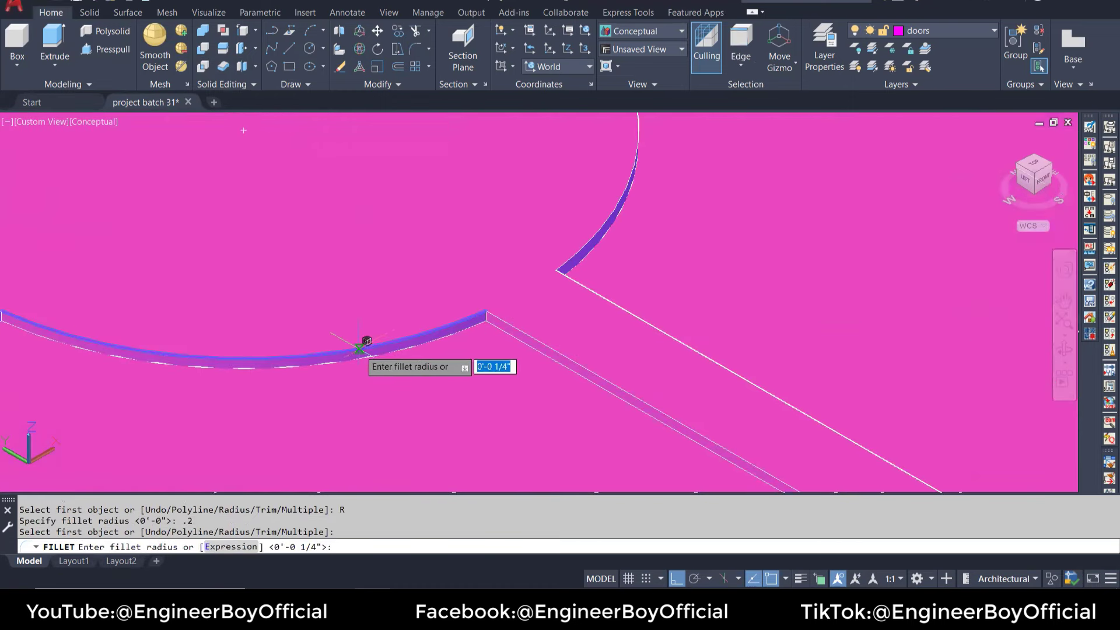
pyautogui.press('Return')
pyautogui.press('Return')
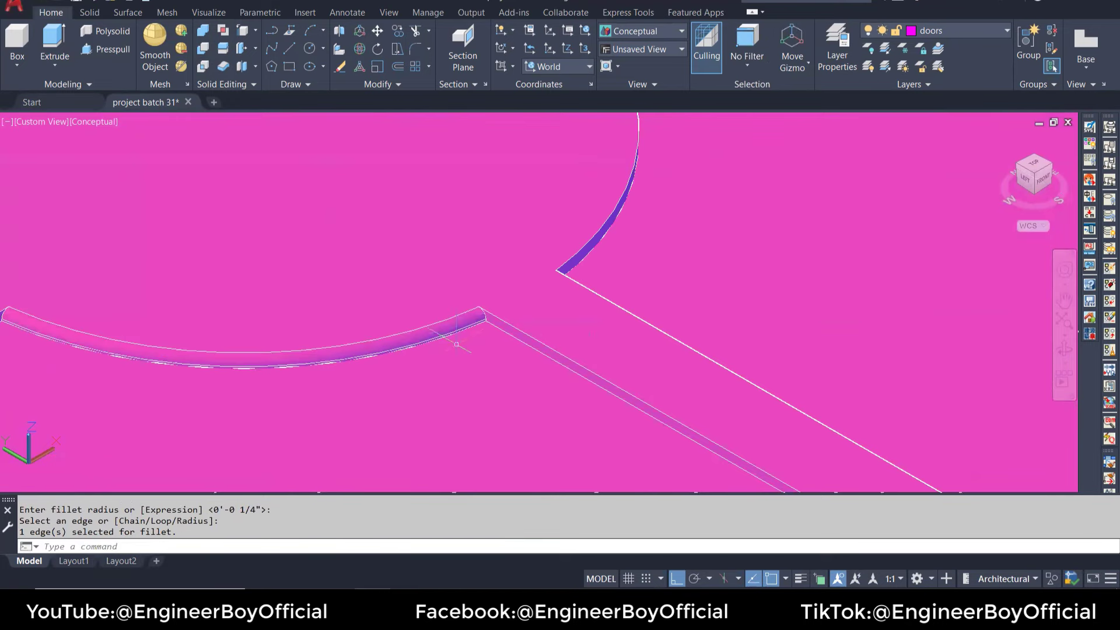
# Step: Fillet the strip edge beside the medallion, the medallion edge and nearby panel edges
pyautogui.press('Return')
pyautogui.click(564, 354)
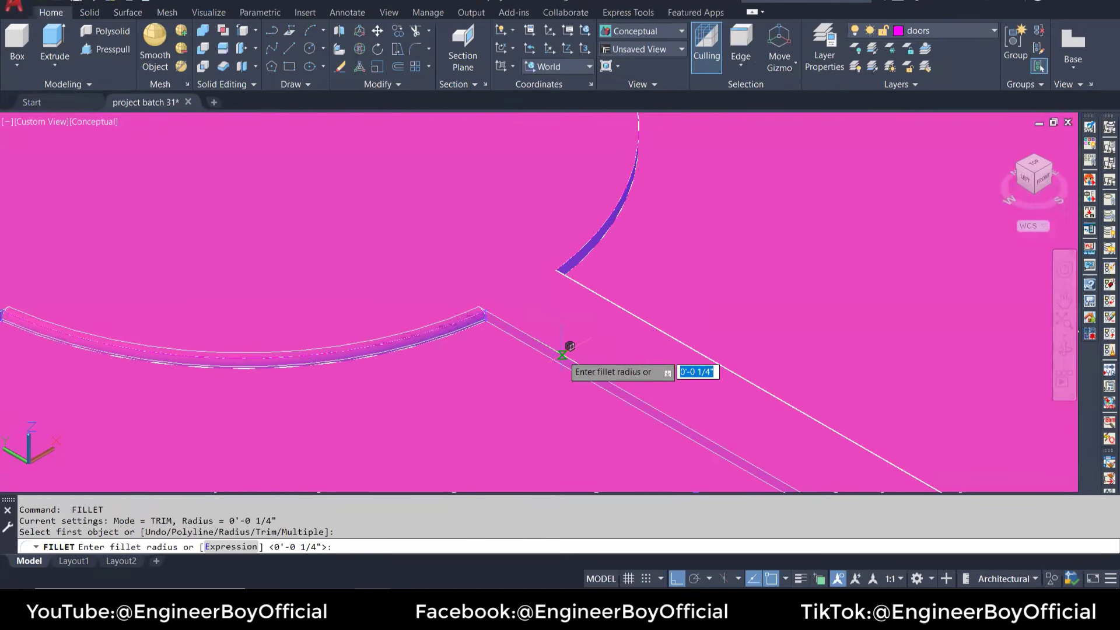
pyautogui.press('Return')
pyautogui.press('Return')
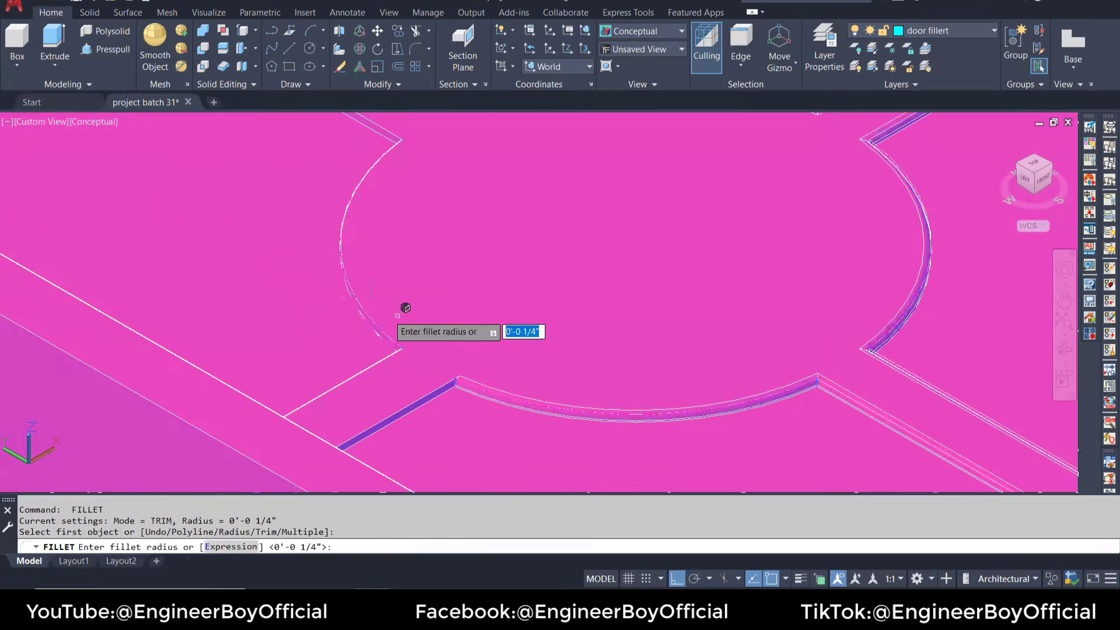
pyautogui.press('Return')
pyautogui.click(372, 368)
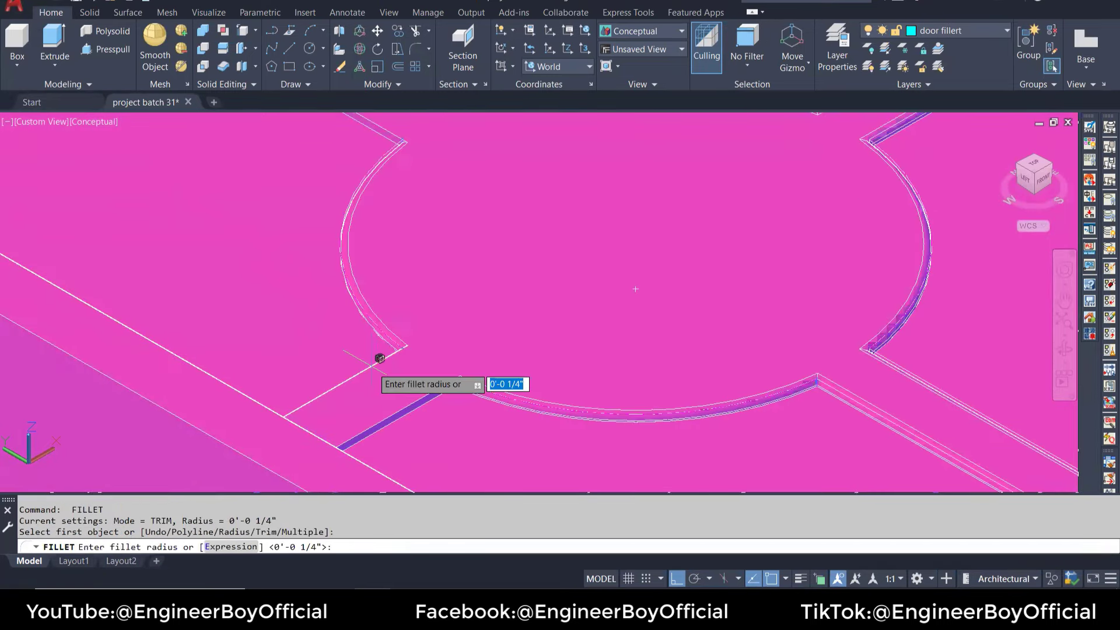
pyautogui.press('Return')
pyautogui.press('Return')
pyautogui.press('Return')
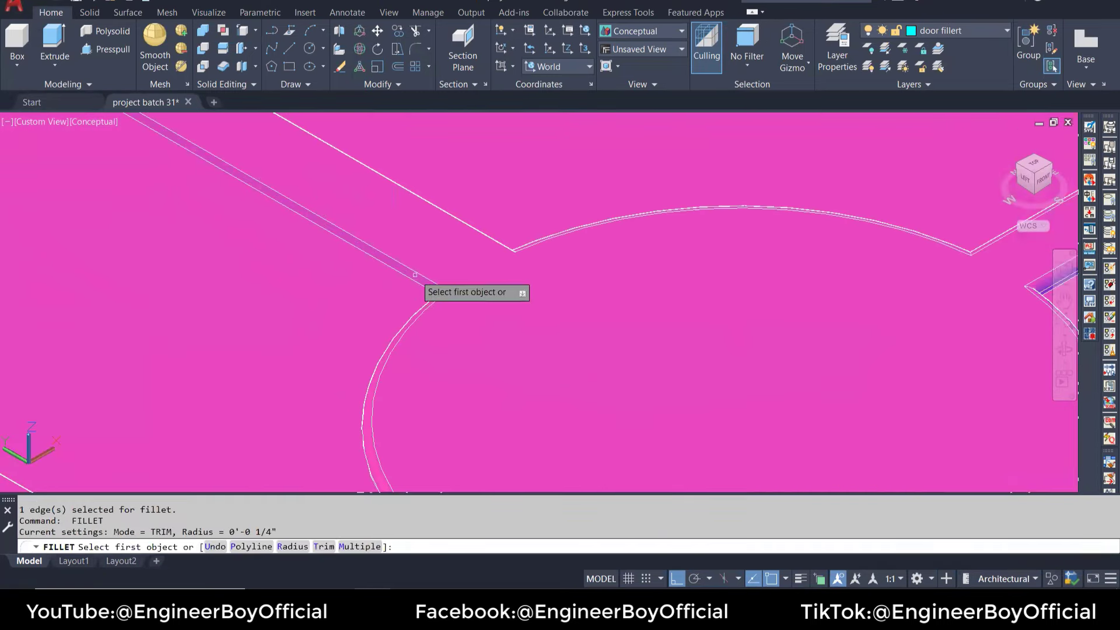
pyautogui.click(414, 270)
pyautogui.press('Return')
pyautogui.press('Return')
pyautogui.press('Return')
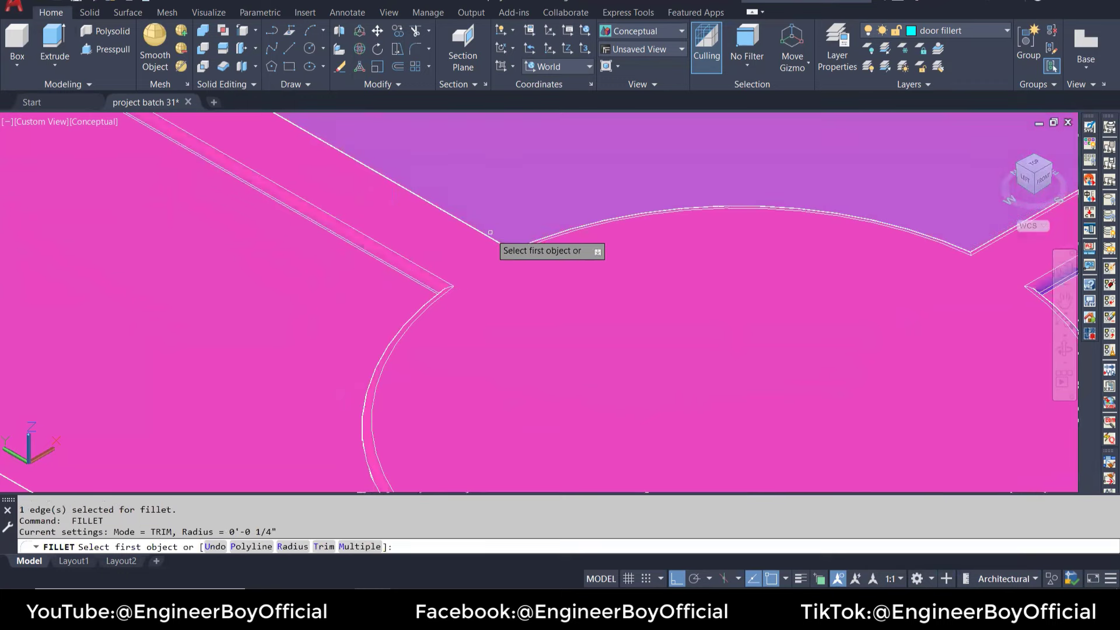
pyautogui.click(508, 233)
pyautogui.press('Return')
pyautogui.press('Return')
pyautogui.scroll(-5, 503, 300)
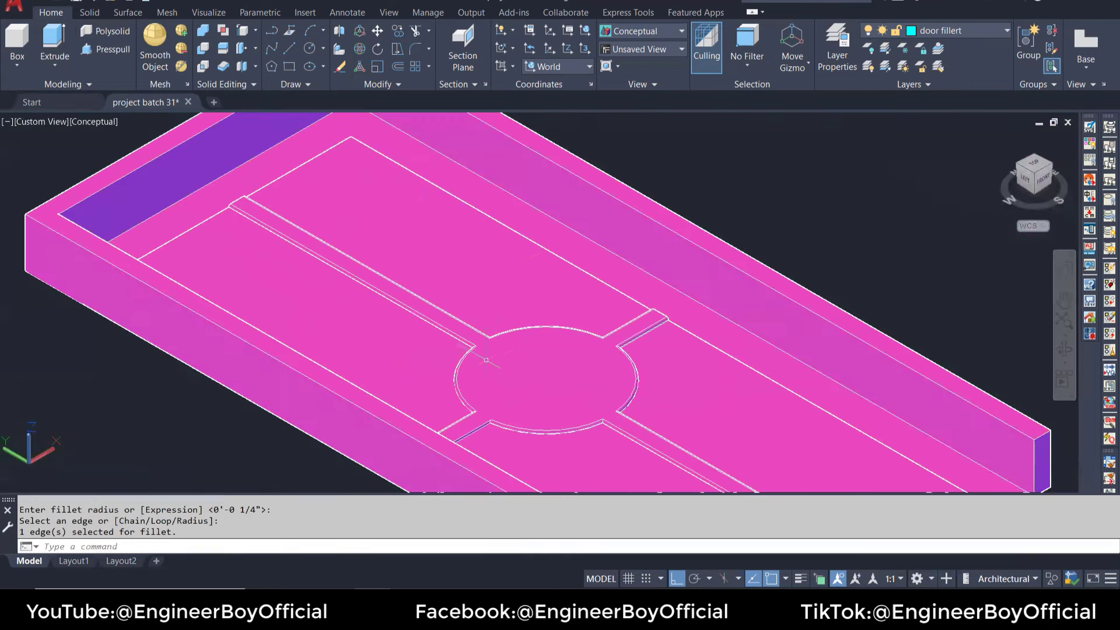
pyautogui.scroll(5, 245, 187)
# Step: Fillet the raised strip's top edge and its end edge
pyautogui.press('Return')
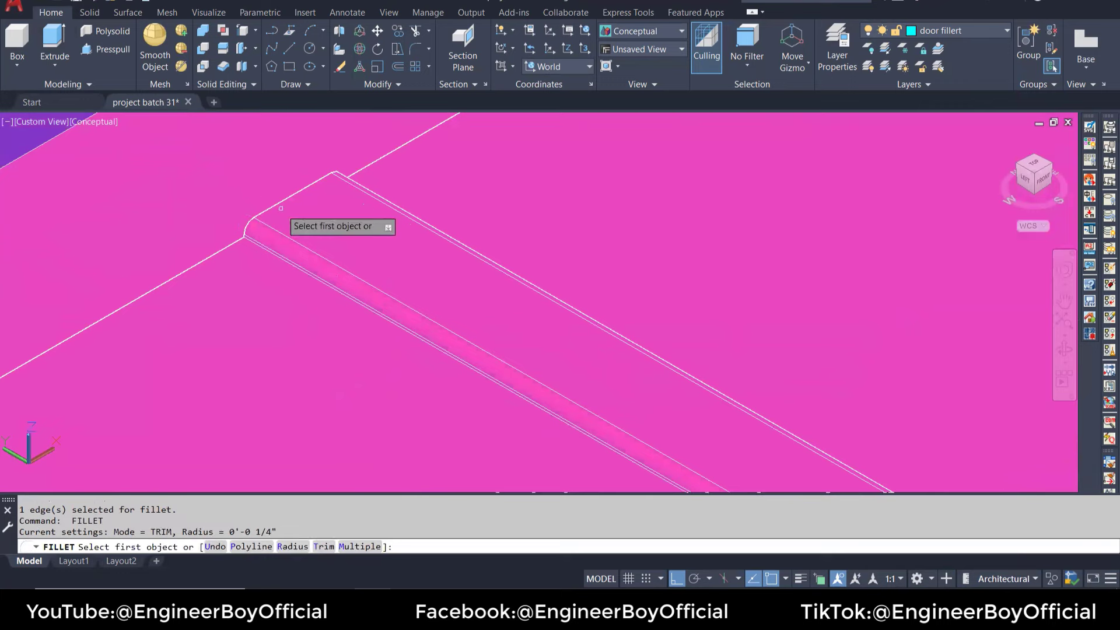
pyautogui.click(282, 202)
pyautogui.press('Return')
pyautogui.press('Return')
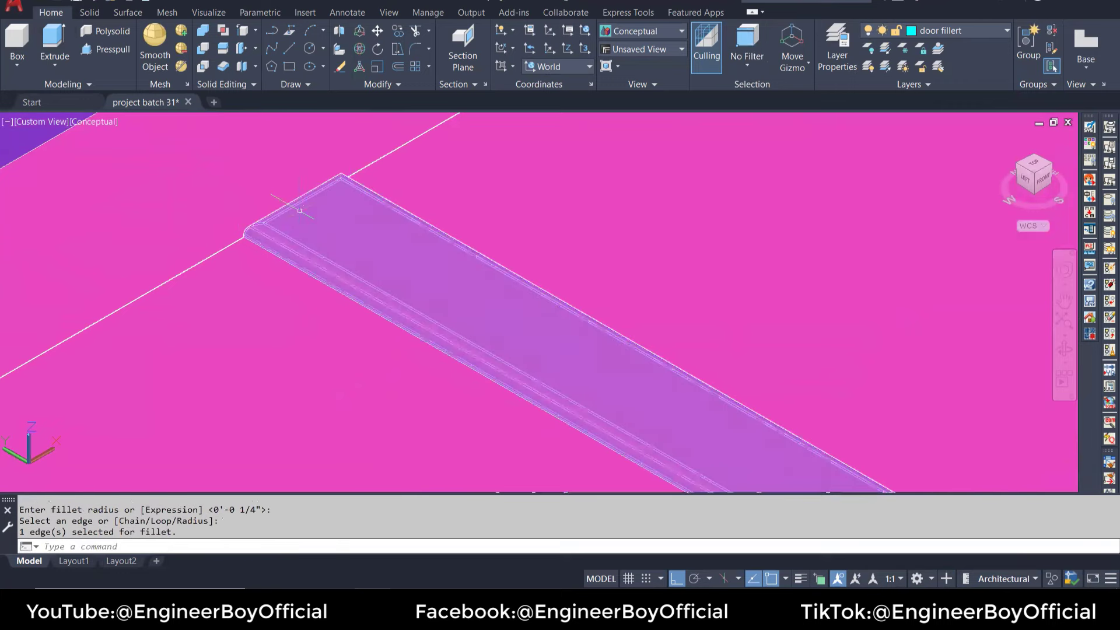
pyautogui.scroll(-5, 467, 309)
pyautogui.scroll(-3, 467, 309)
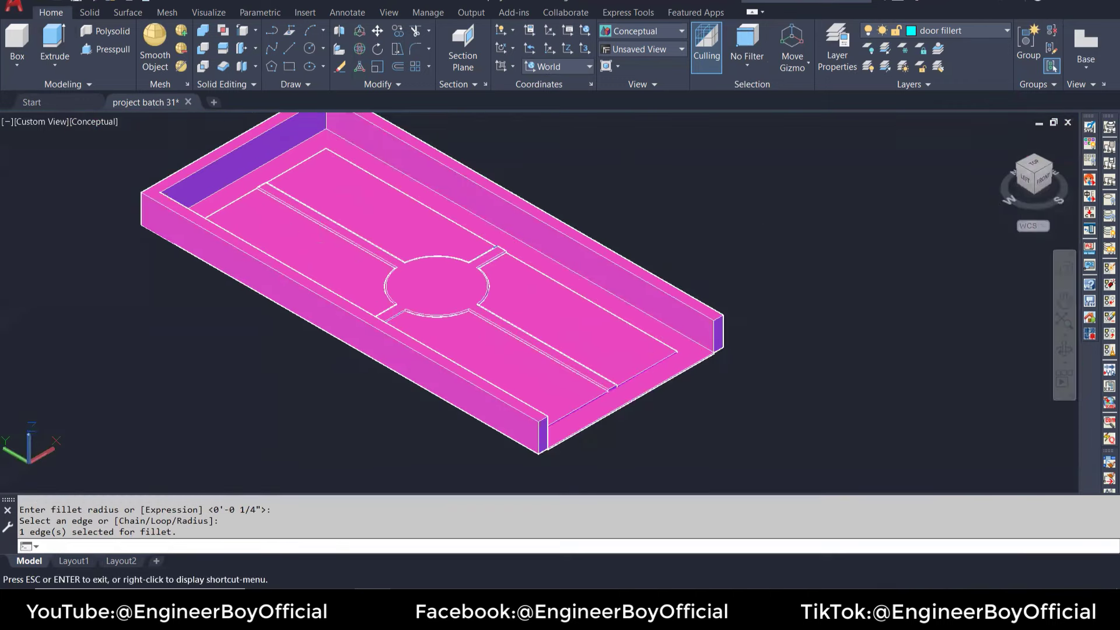
pyautogui.scroll(3, 467, 309)
pyautogui.scroll(2, 461, 338)
pyautogui.scroll(2, 449, 385)
pyautogui.press('Return')
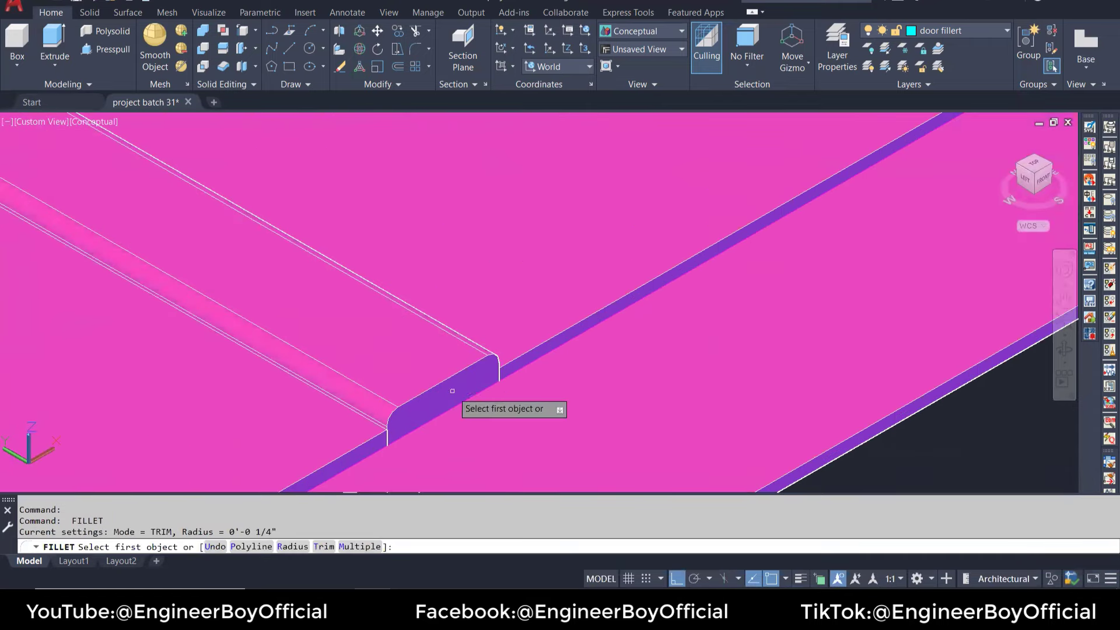
pyautogui.click(448, 381)
pyautogui.press('Return')
pyautogui.press('Return')
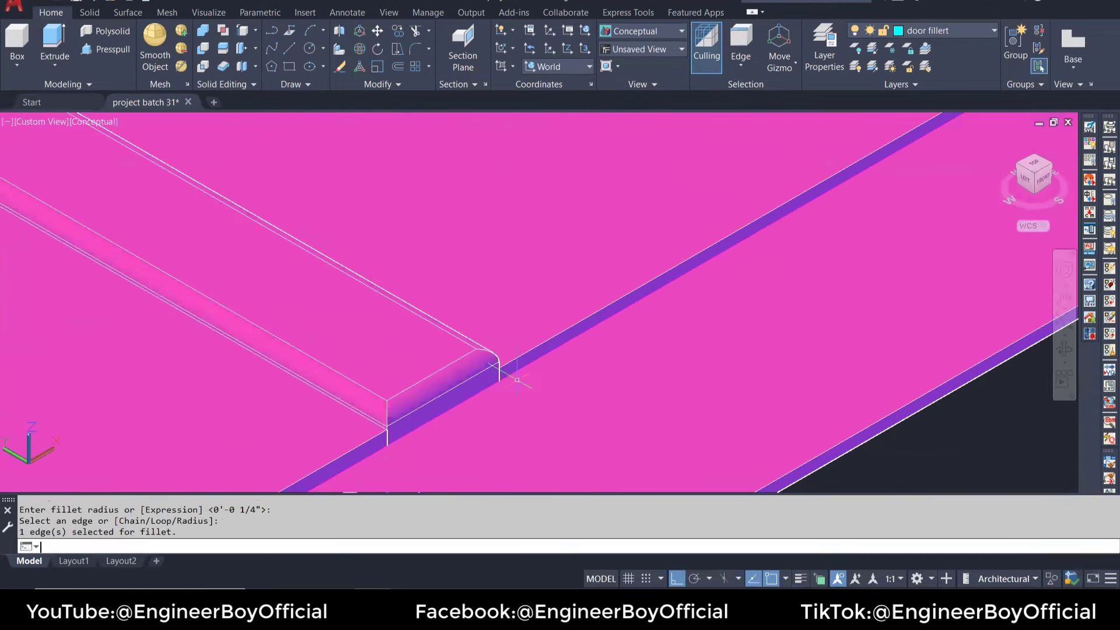
pyautogui.moveTo(490, 379)
pyautogui.mouseDown(button='middle')
pyautogui.moveTo(554, 305)
pyautogui.moveTo(545, 291)
pyautogui.mouseUp(button='middle')
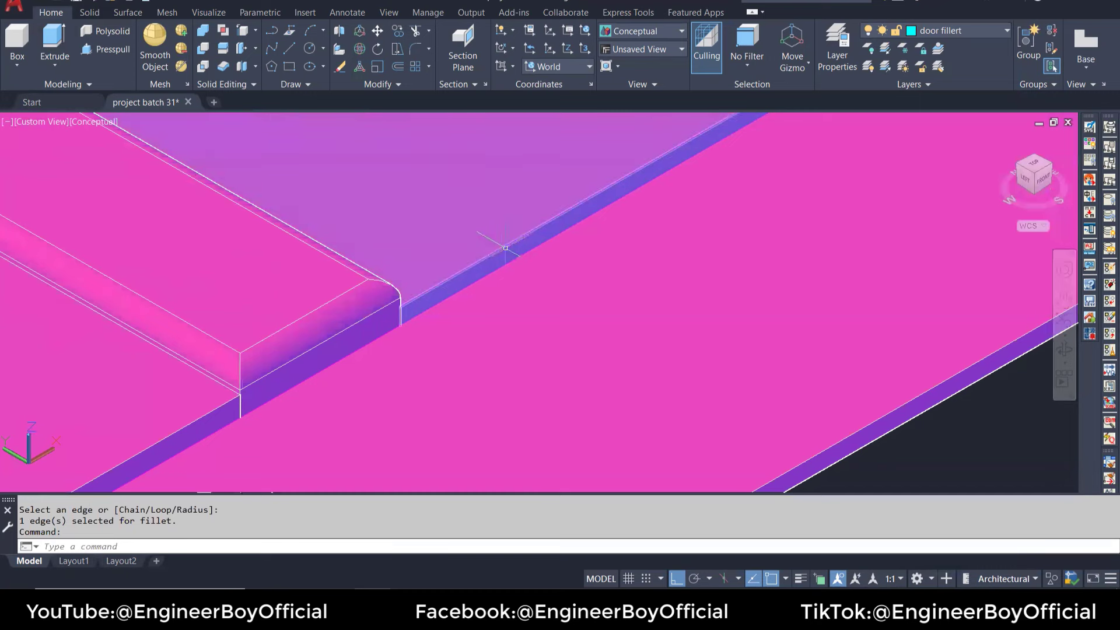
# Step: Set a new fillet radius and round the long top edge of the door frame
pyautogui.press('Return')
pyautogui.write('r')
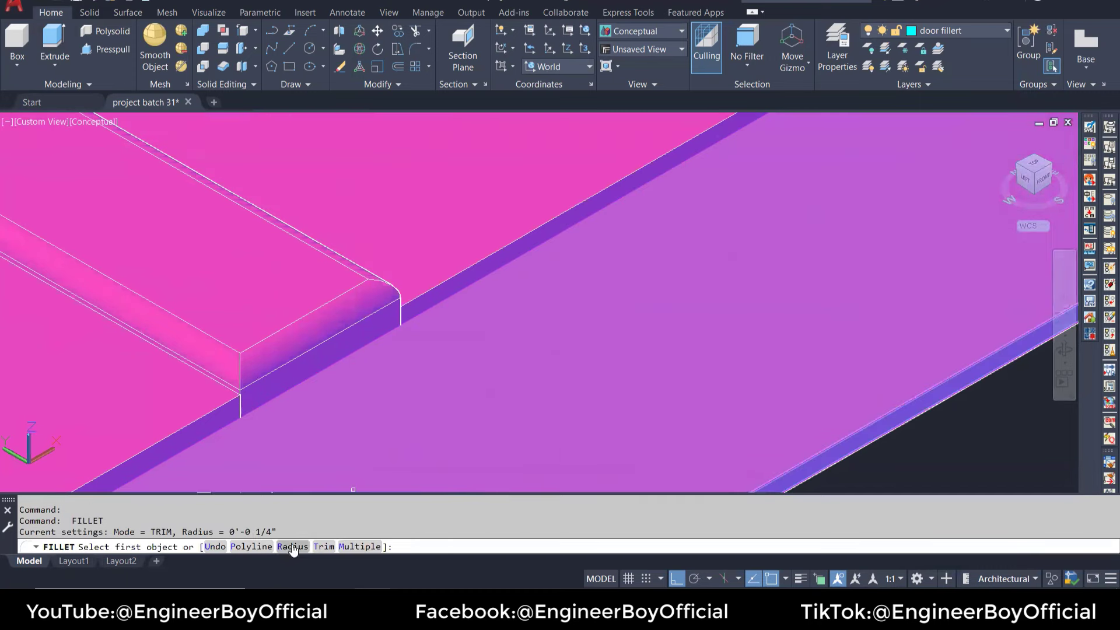
pyautogui.press('Return')
pyautogui.write('0.1')
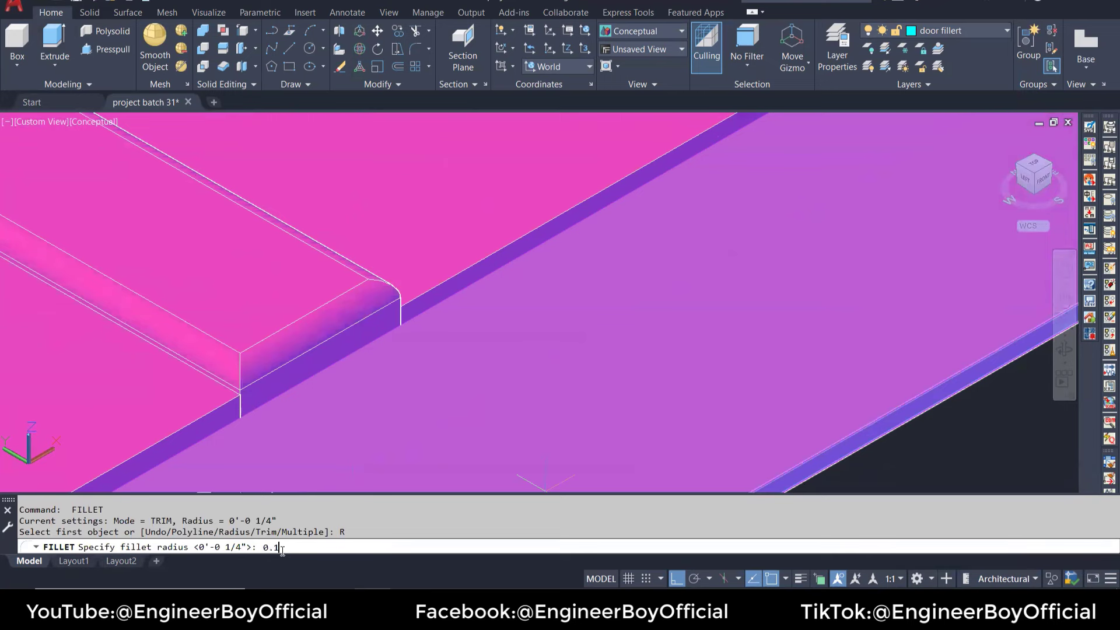
pyautogui.press('Return')
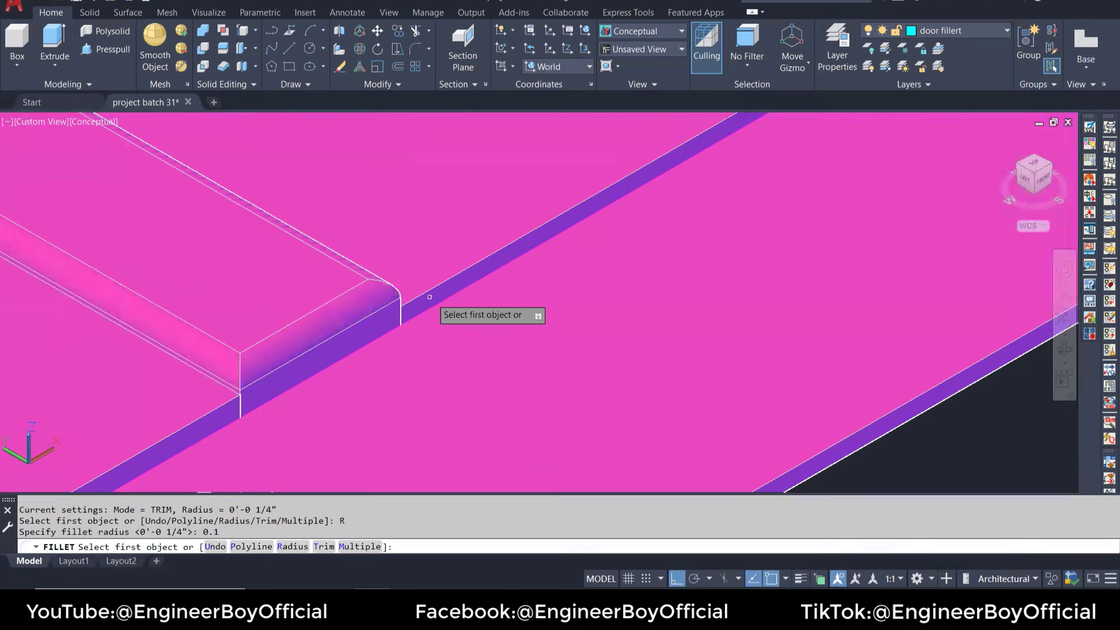
pyautogui.click(438, 291)
pyautogui.press('Return')
pyautogui.press('Return')
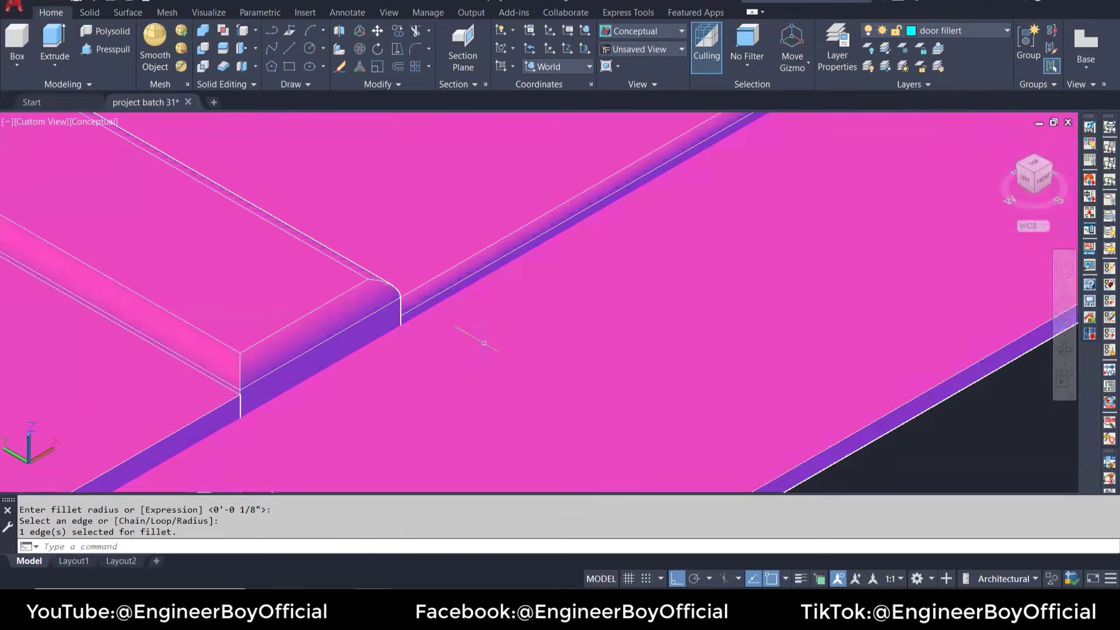
# Step: Exit the fillet command and select the channel-and-medallion solid
pyautogui.scroll(2, 496, 350)
pyautogui.scroll(-3, 444, 362)
pyautogui.scroll(-1, 416, 366)
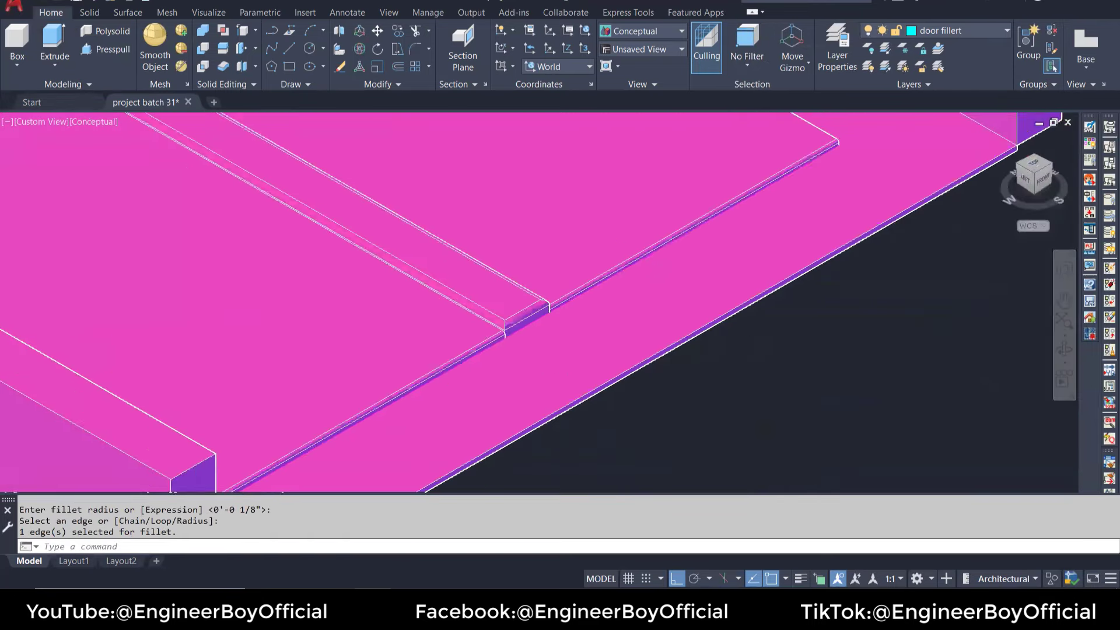
pyautogui.scroll(-3, 523, 279)
pyautogui.scroll(5, 523, 279)
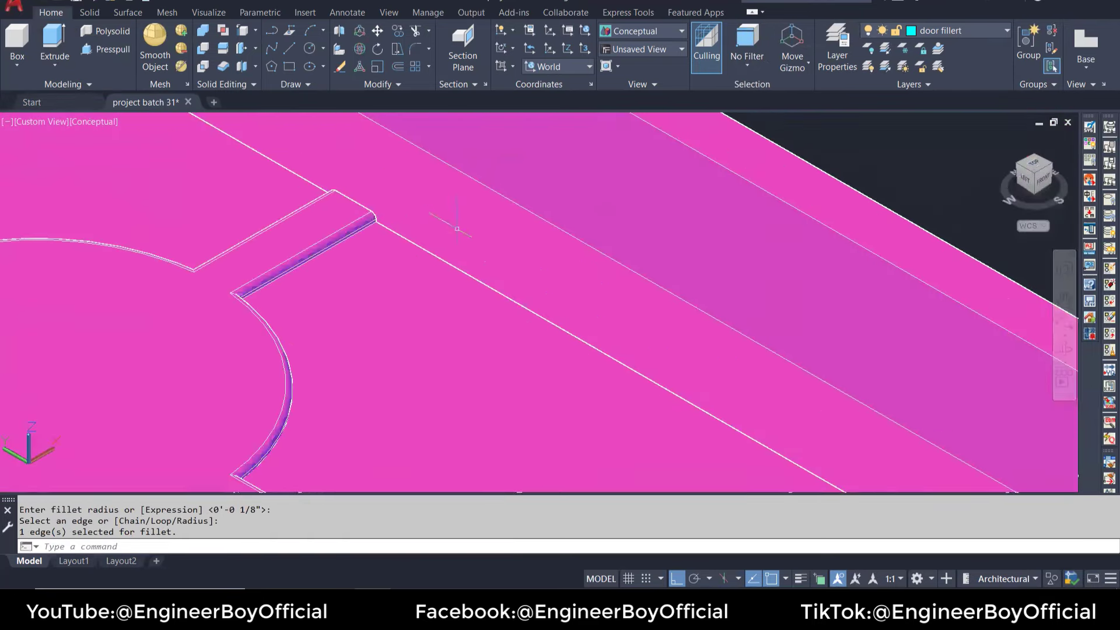
pyautogui.scroll(-5, 625, 332)
pyautogui.press('Escape')
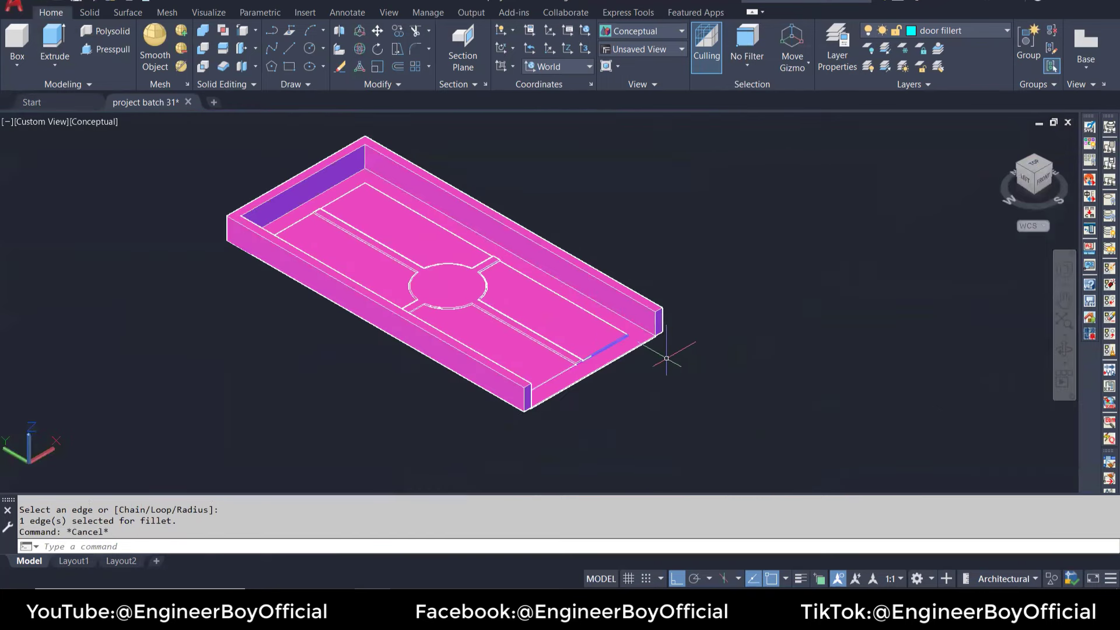
pyautogui.press('Escape')
pyautogui.press('Escape')
pyautogui.scroll(3, 575, 360)
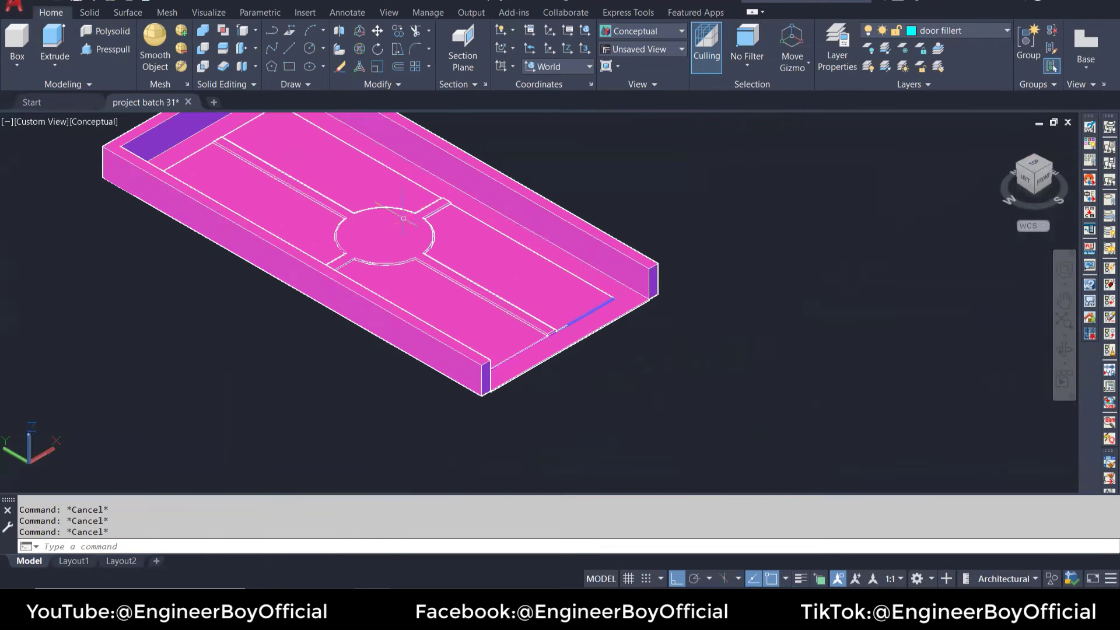
pyautogui.click(385, 230)
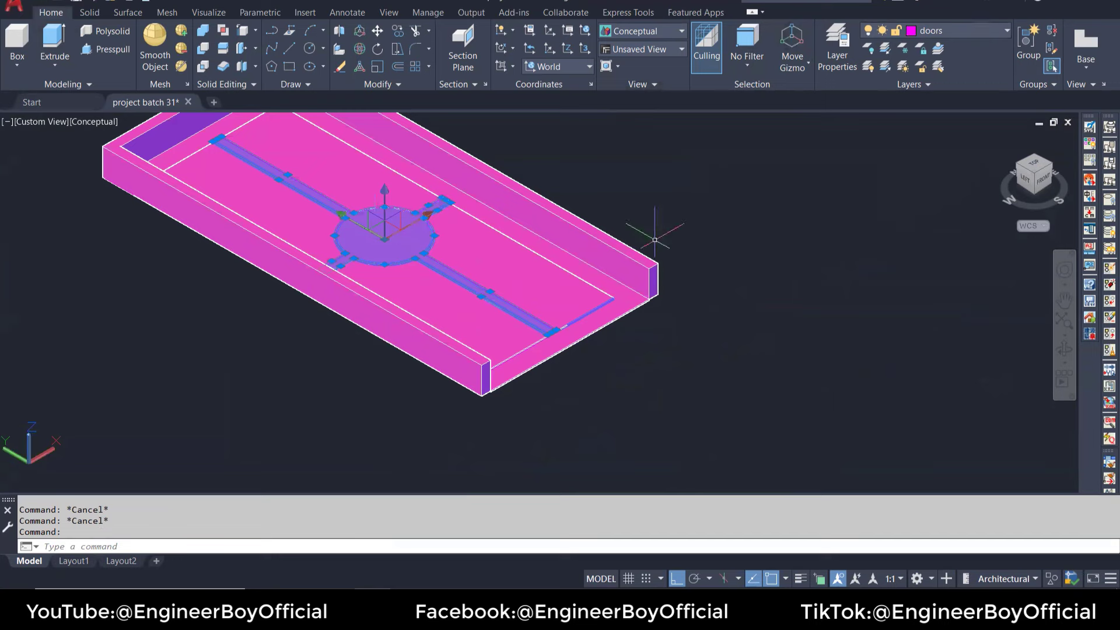
# Step: Colour the medallion and channels solid Red in Properties
pyautogui.hotkey('ctrl', '1')
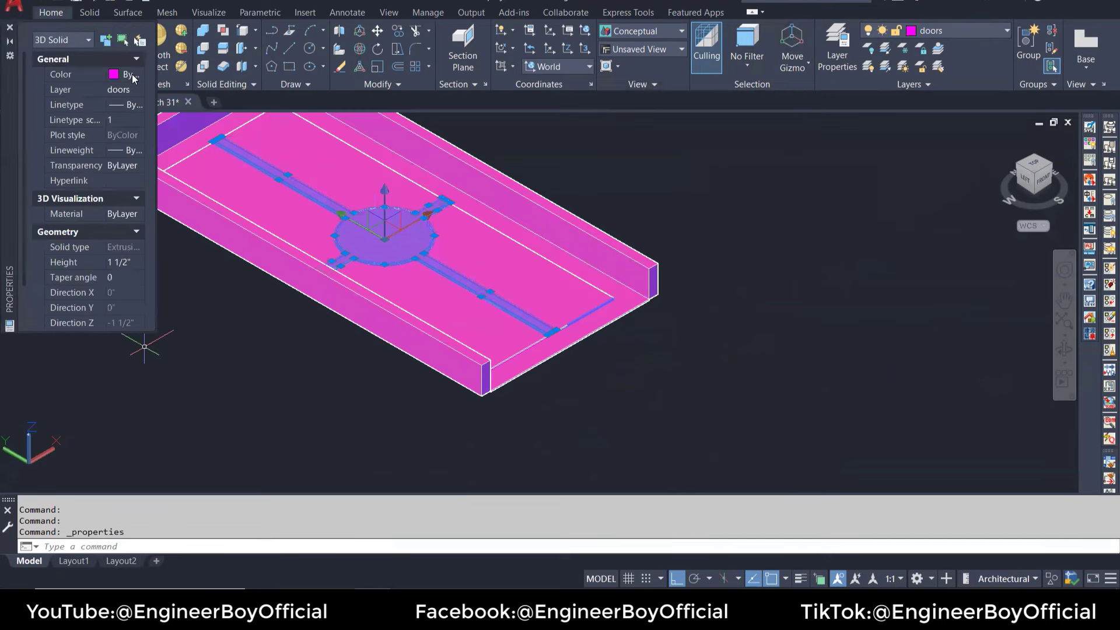
pyautogui.click(136, 76)
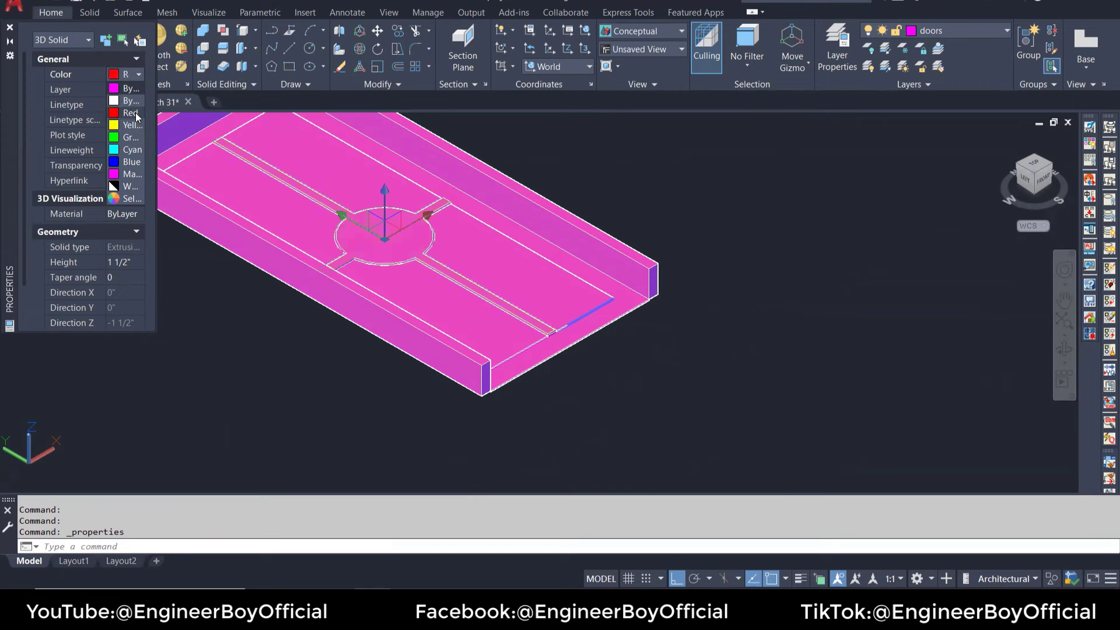
pyautogui.click(136, 113)
pyautogui.press('Escape')
# Step: Give the four inner door panels colour index 31 (light yellow)
pyautogui.moveTo(508, 280); pyautogui.dragTo(582, 321, button='middle')
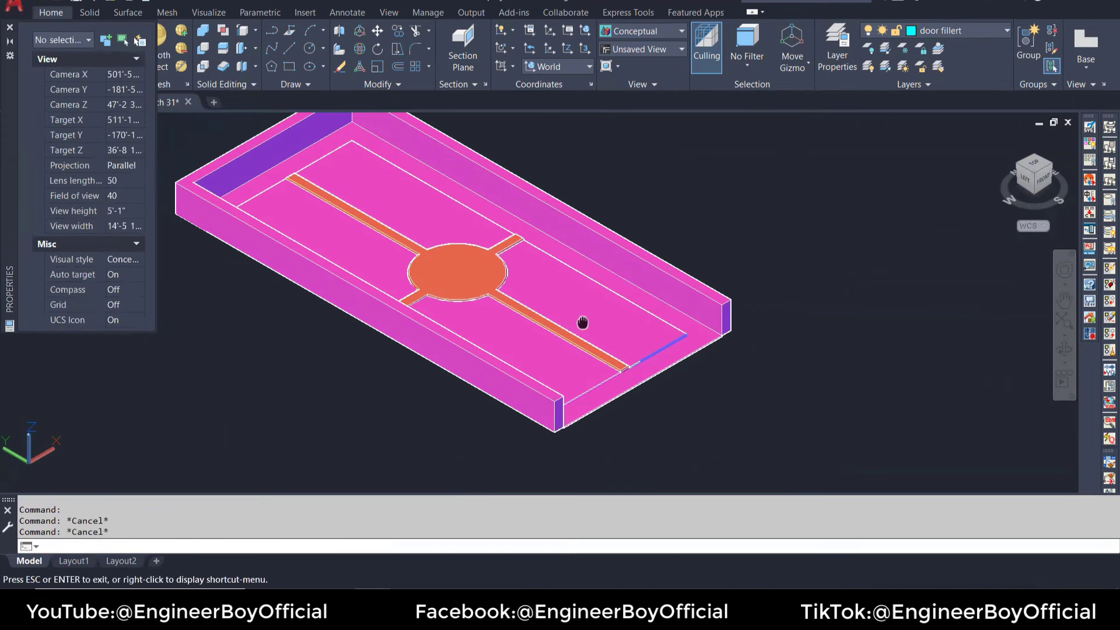
pyautogui.click(465, 214)
pyautogui.click(357, 254)
pyautogui.click(489, 325)
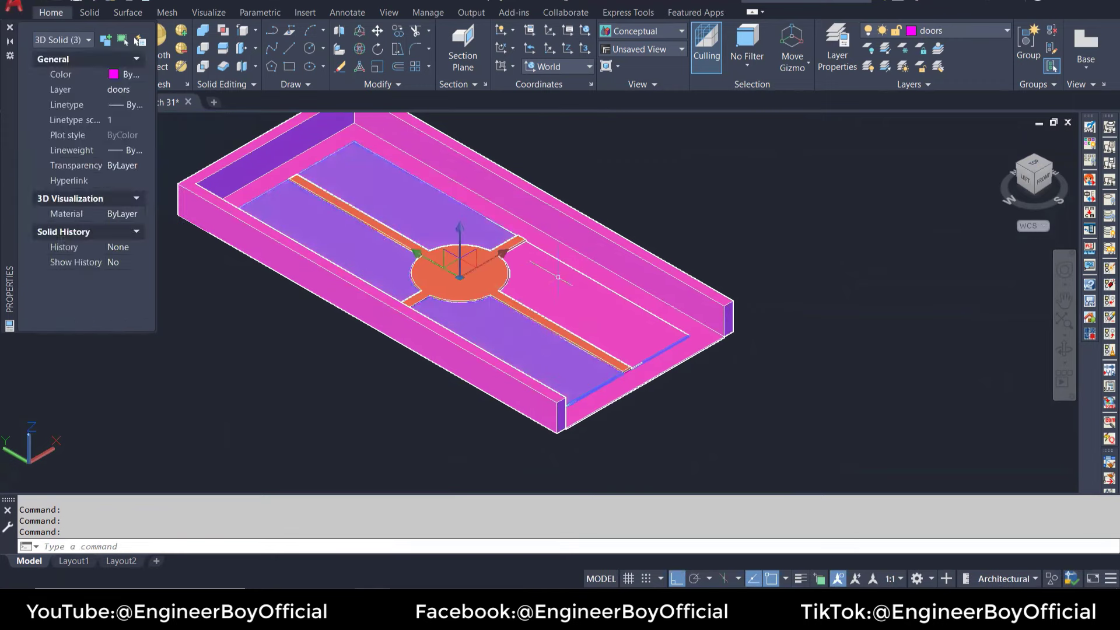
pyautogui.click(561, 274)
pyautogui.click(137, 75)
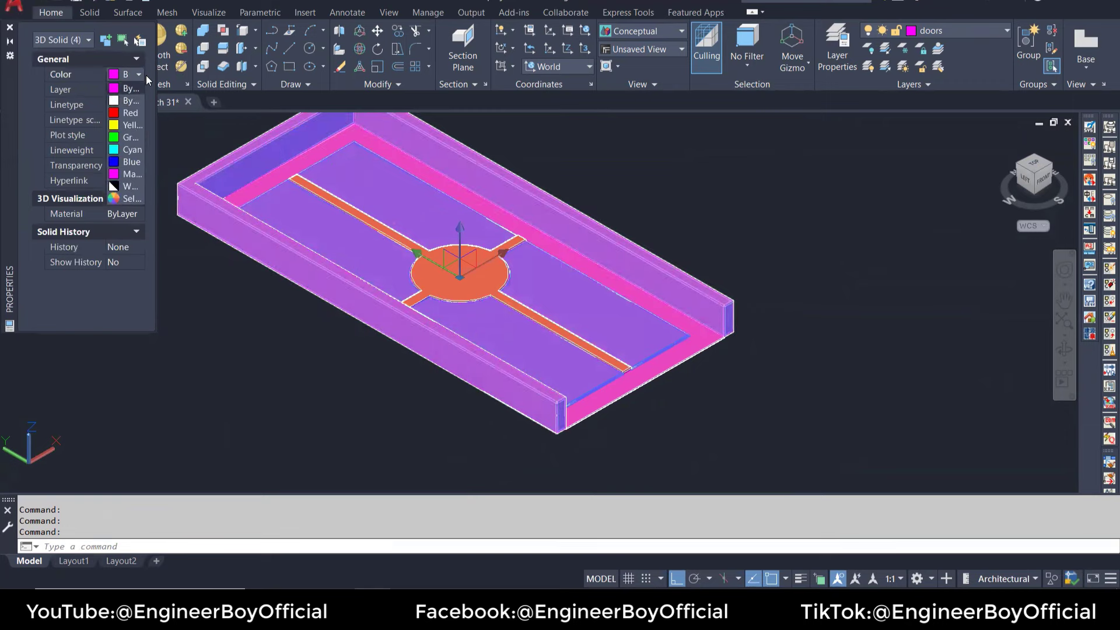
pyautogui.click(135, 203)
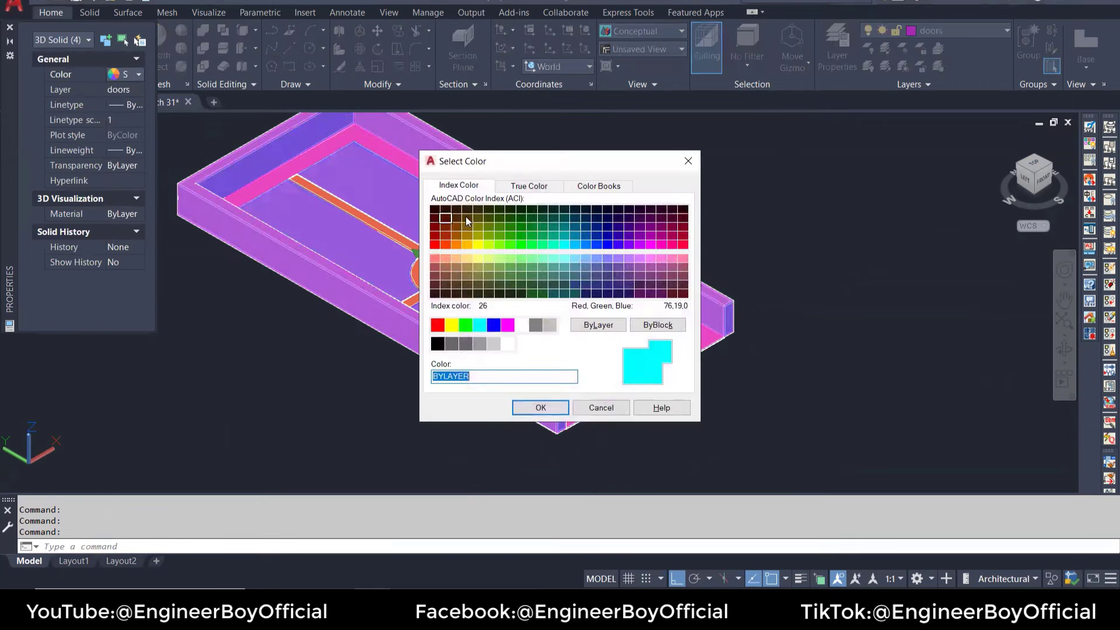
pyautogui.moveTo(505, 163); pyautogui.dragTo(681, 165)
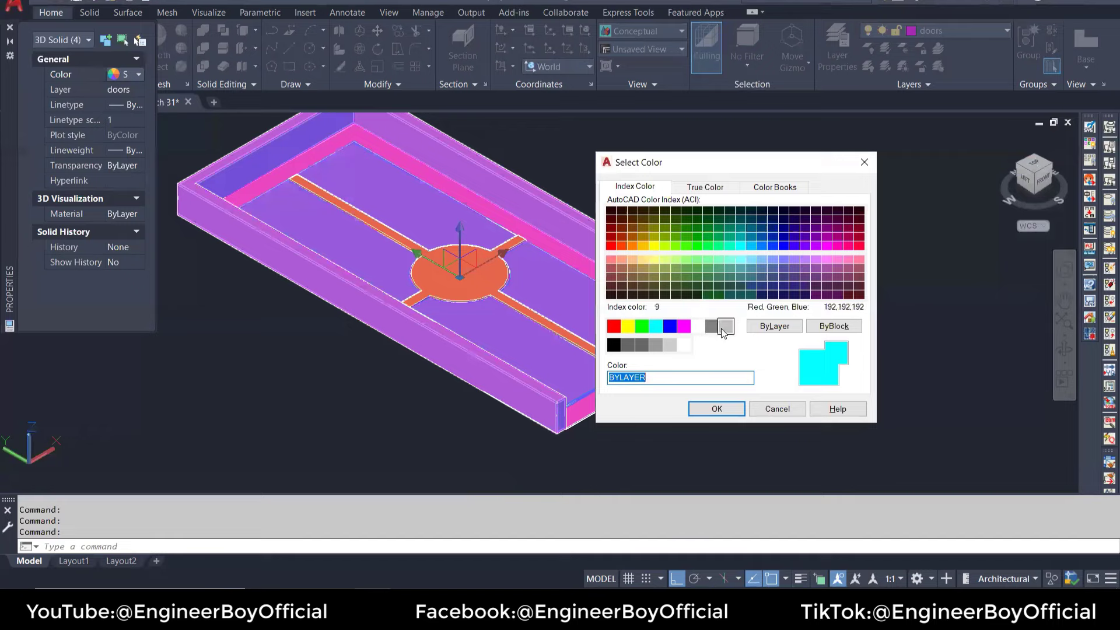
pyautogui.click(634, 260)
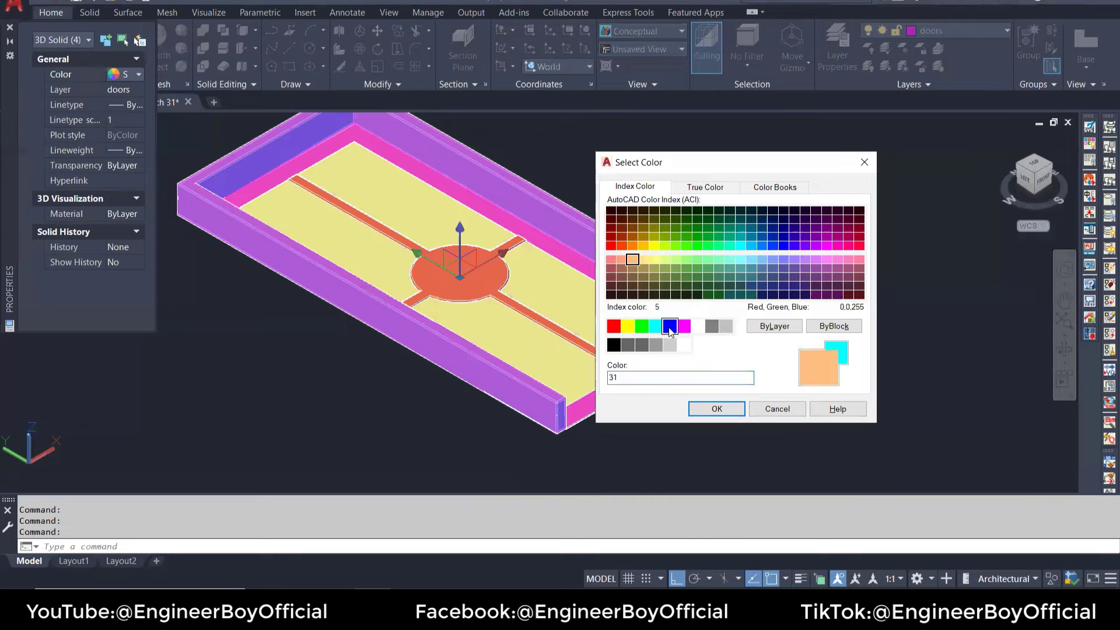
pyautogui.click(734, 414)
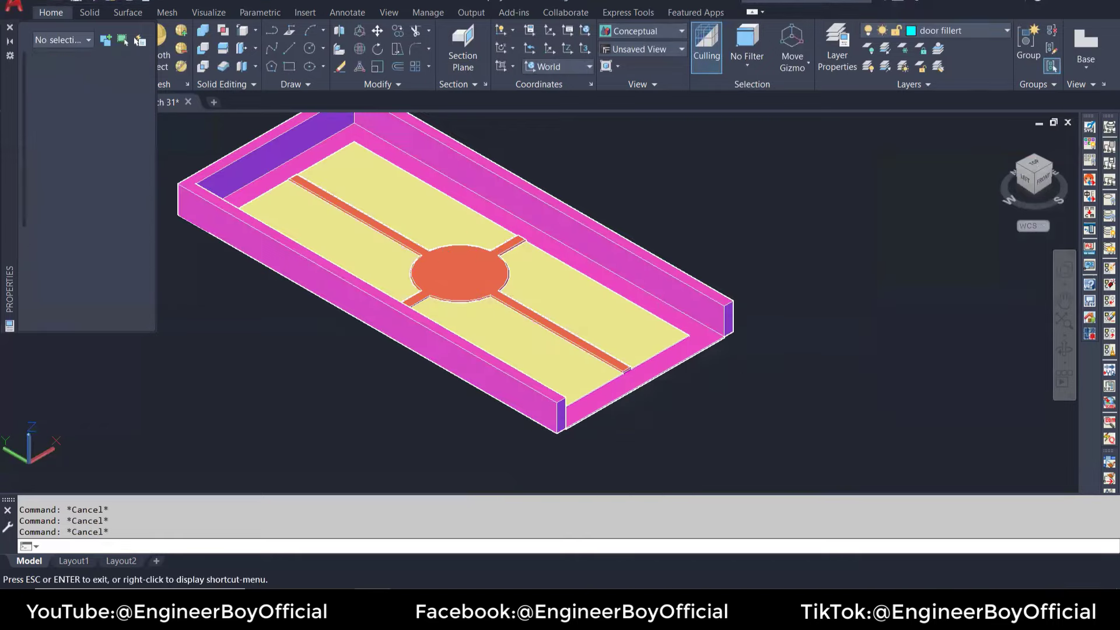
pyautogui.press('Escape')
pyautogui.press('Escape')
# Step: Start UNION and window-select all the door parts
pyautogui.scroll(-2, 554, 248)
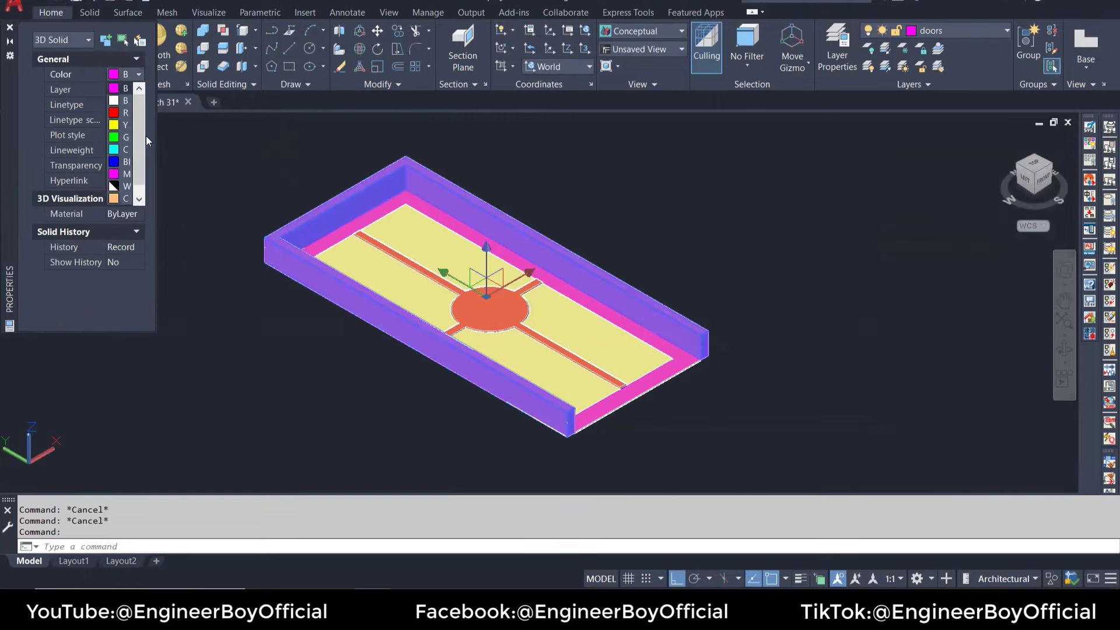
pyautogui.write('union')
pyautogui.press('Return')
pyautogui.moveTo(733, 163); pyautogui.dragTo(225, 400)
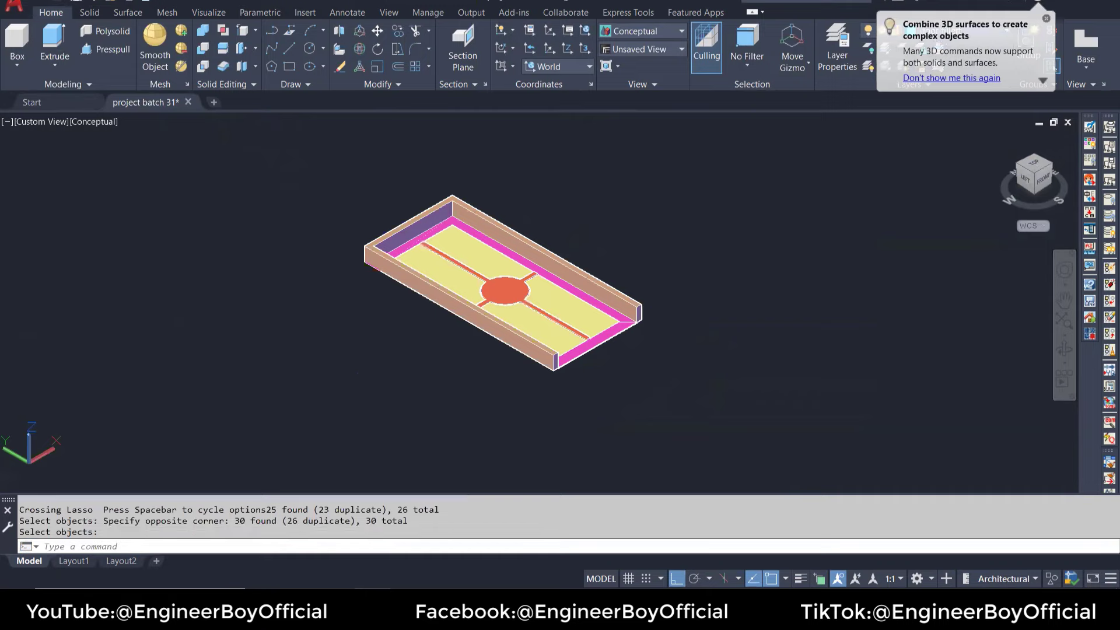
# Step: Cancel the union and rotate the door 90° about the X axis with the Rotate gizmo
pyautogui.press('Escape')
pyautogui.press('Escape')
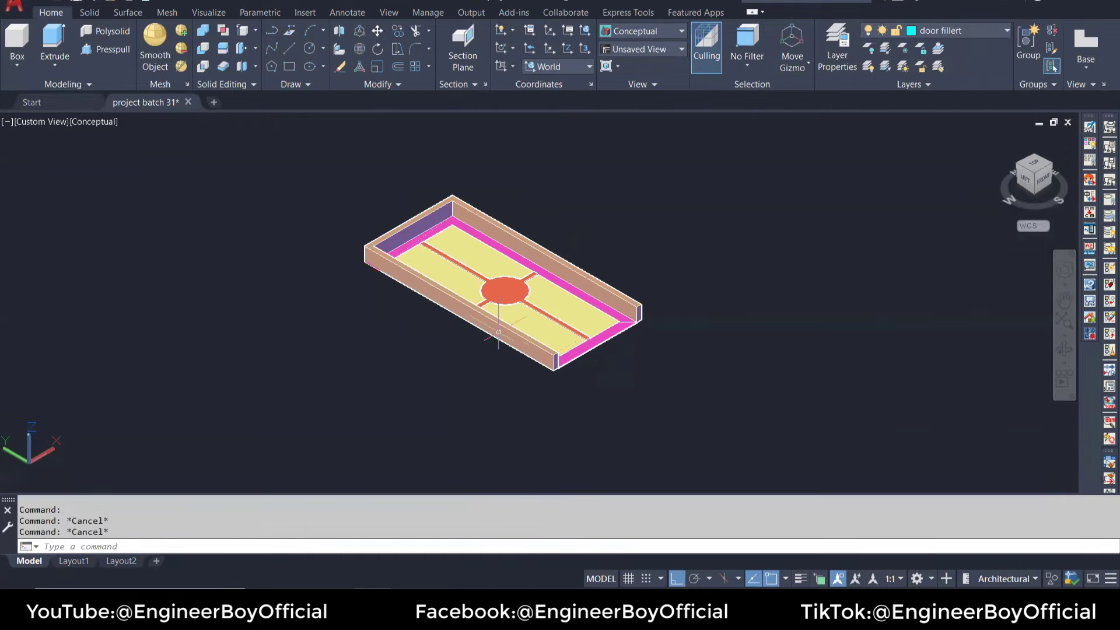
pyautogui.hotkey('ctrl', 'a')
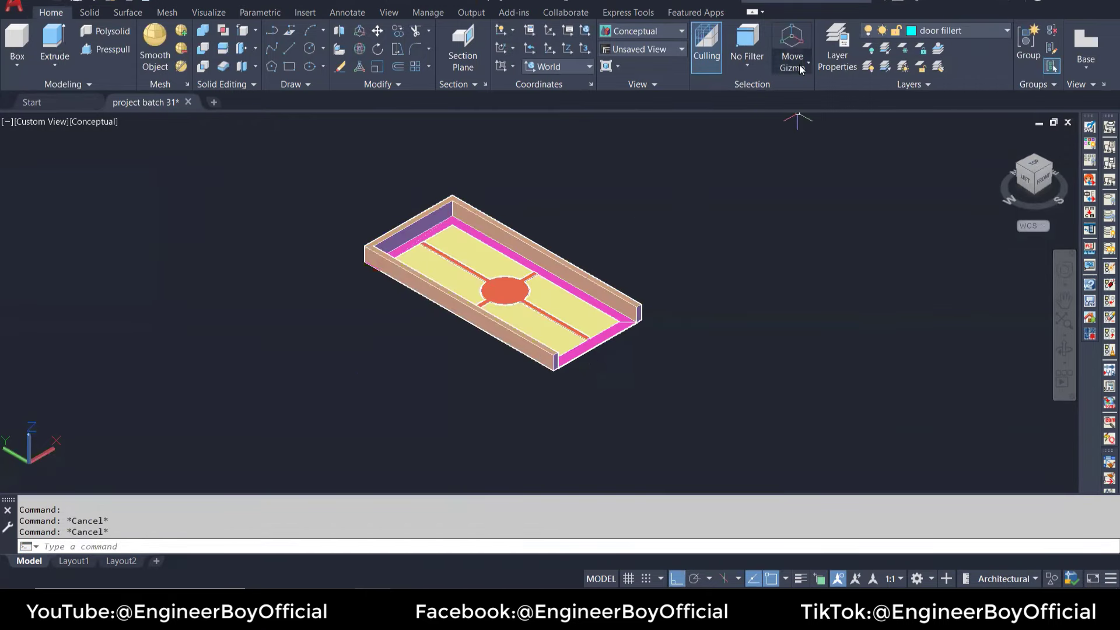
pyautogui.click(801, 69)
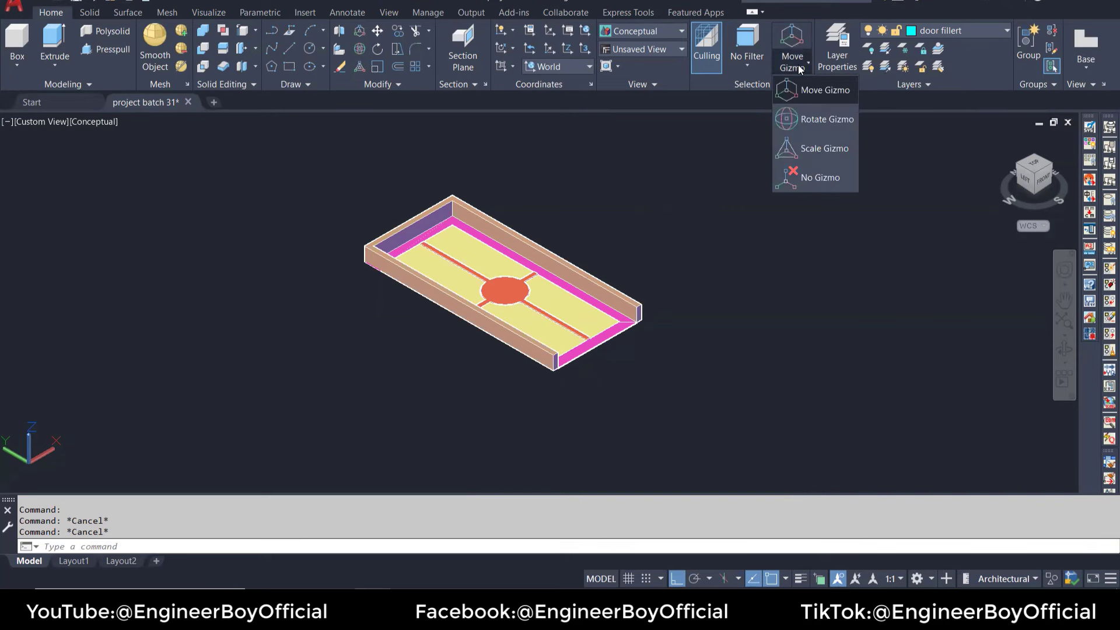
pyautogui.click(811, 122)
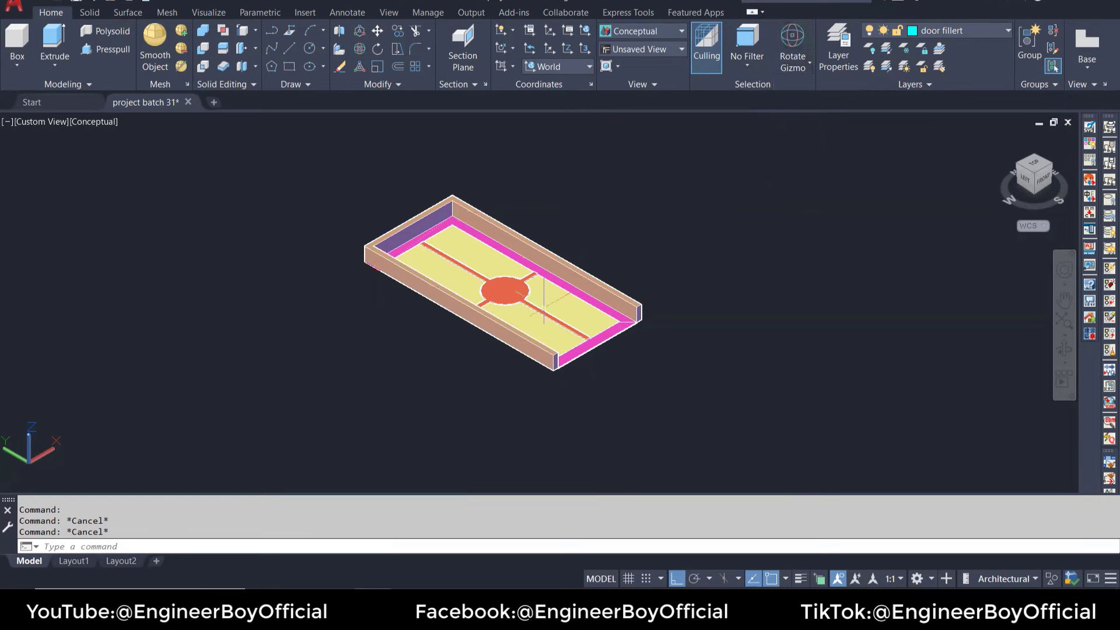
pyautogui.click(563, 296)
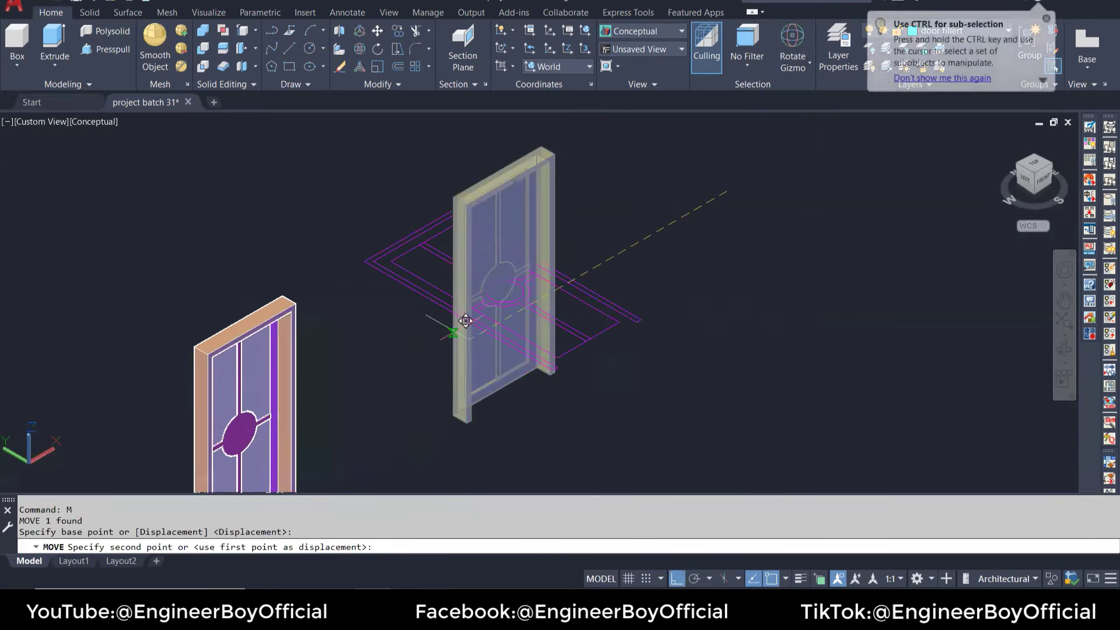
pyautogui.scroll(-5, 465, 320)
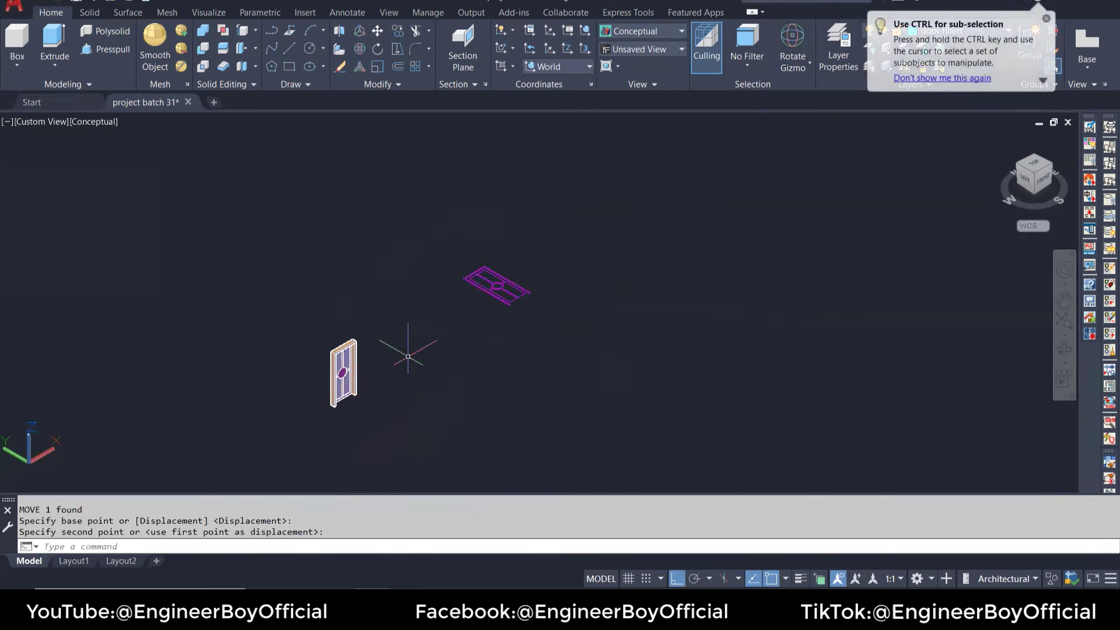
# Step: Erase the leftover flat door's 23 objects
pyautogui.press('Escape')
pyautogui.click(562, 200)
pyautogui.write('e')
pyautogui.press('Return')
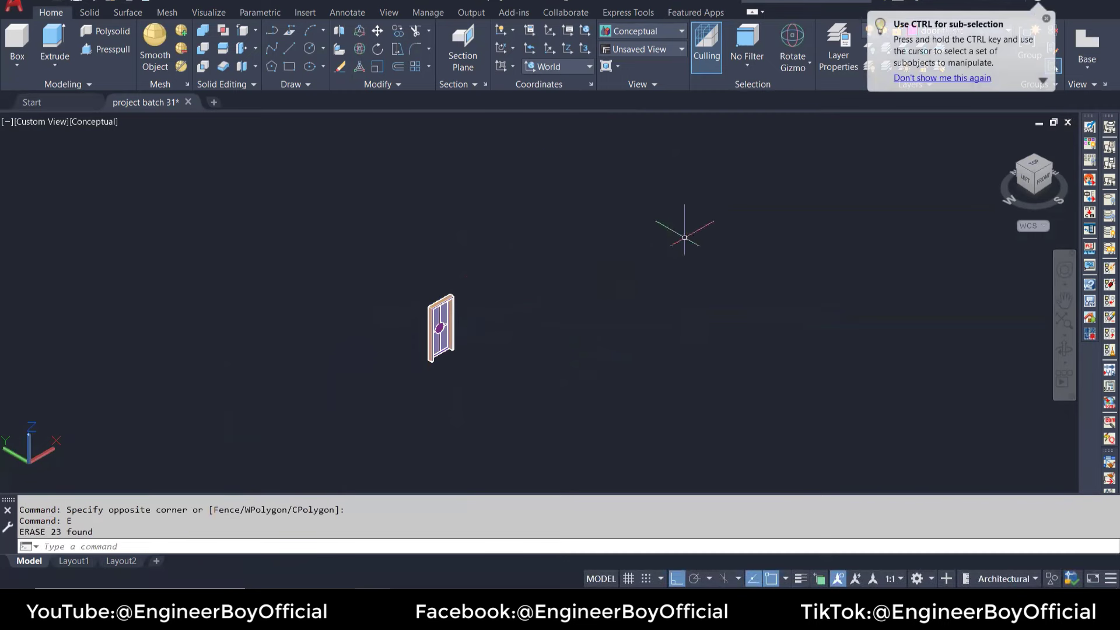
pyautogui.scroll(-5, 681, 232)
# Step: Select the upright door and begin moving it toward the house from a base point
pyautogui.click(679, 284)
pyautogui.click(609, 251)
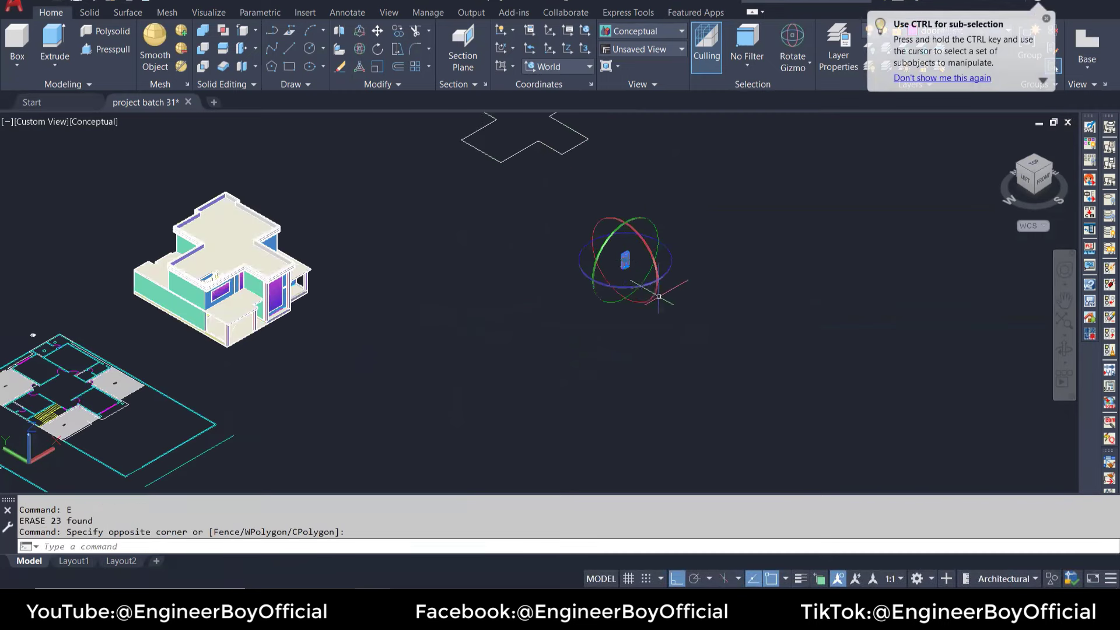
pyautogui.click(807, 71)
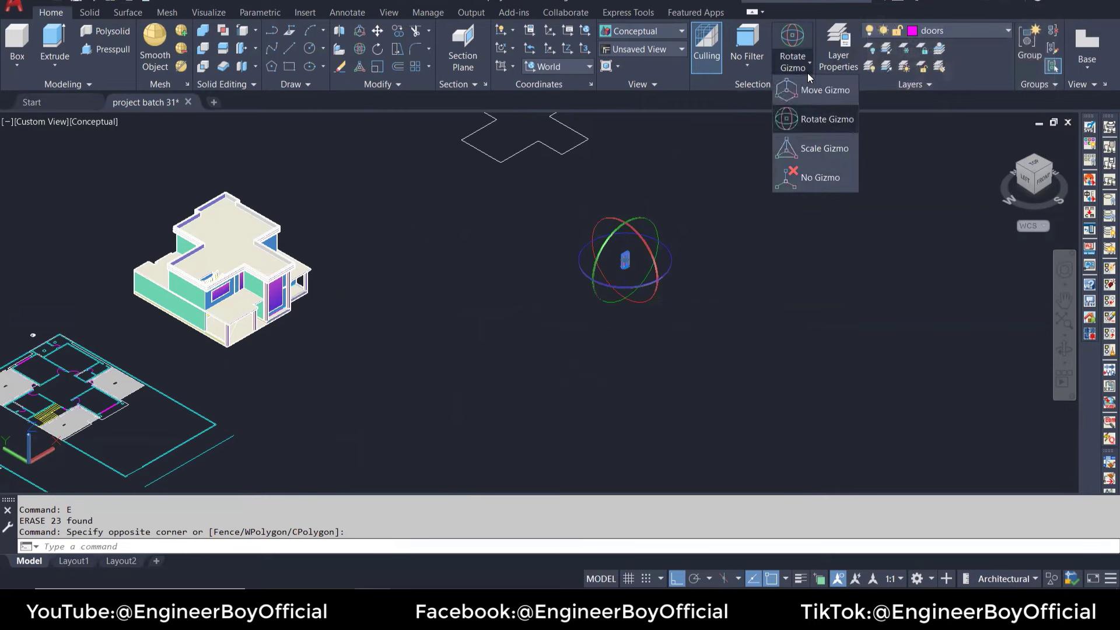
pyautogui.click(813, 92)
pyautogui.write('m')
pyautogui.press('Return')
pyautogui.scroll(2, 519, 274)
pyautogui.click(748, 255)
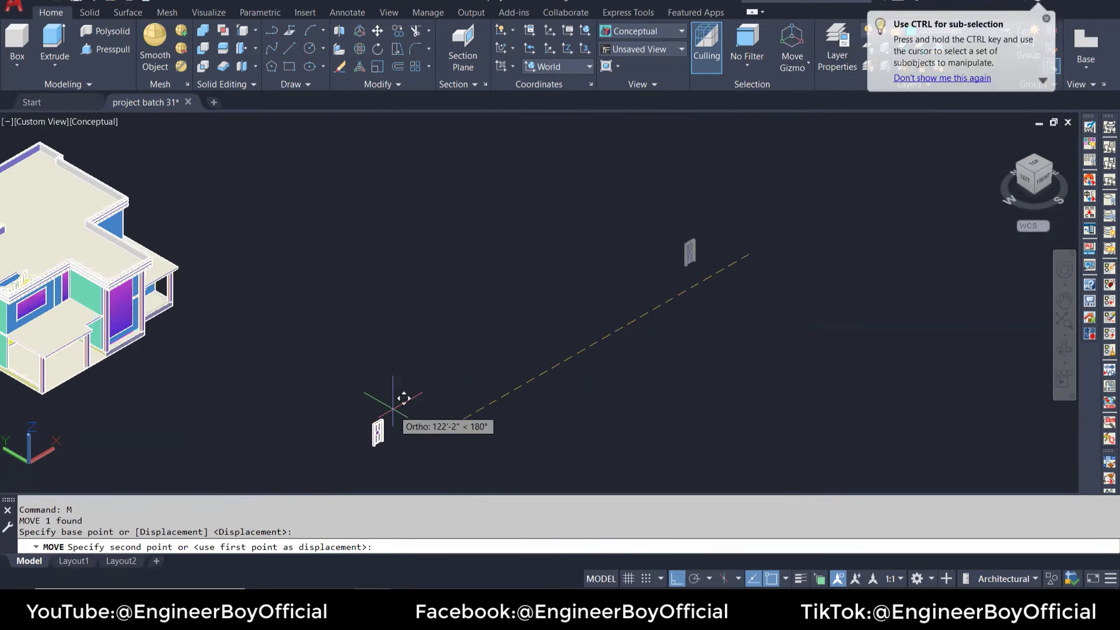